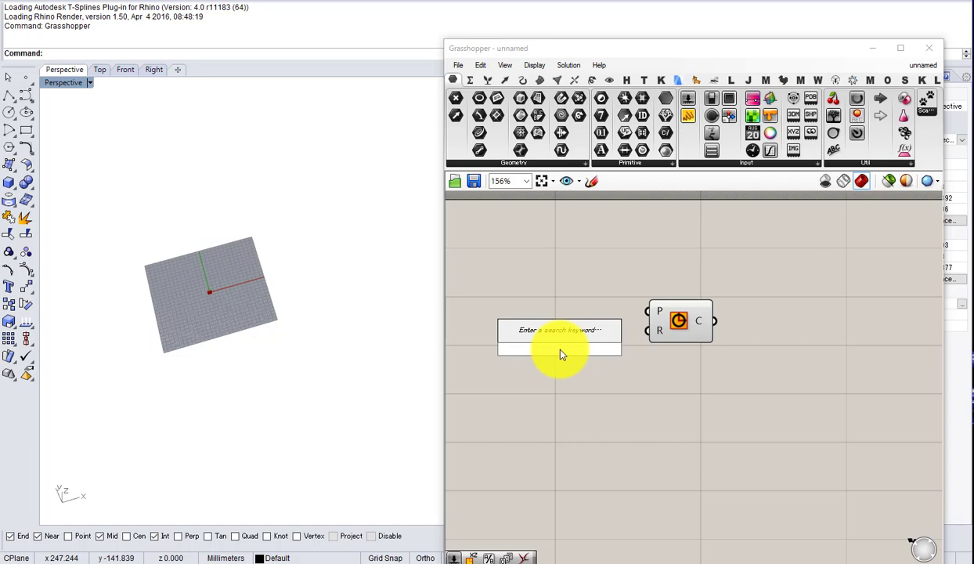
# Step: Add a number slider with the value 100 and connect it to the Circle component's R (radius) input
pyautogui.write('100')
pyautogui.press('Return')
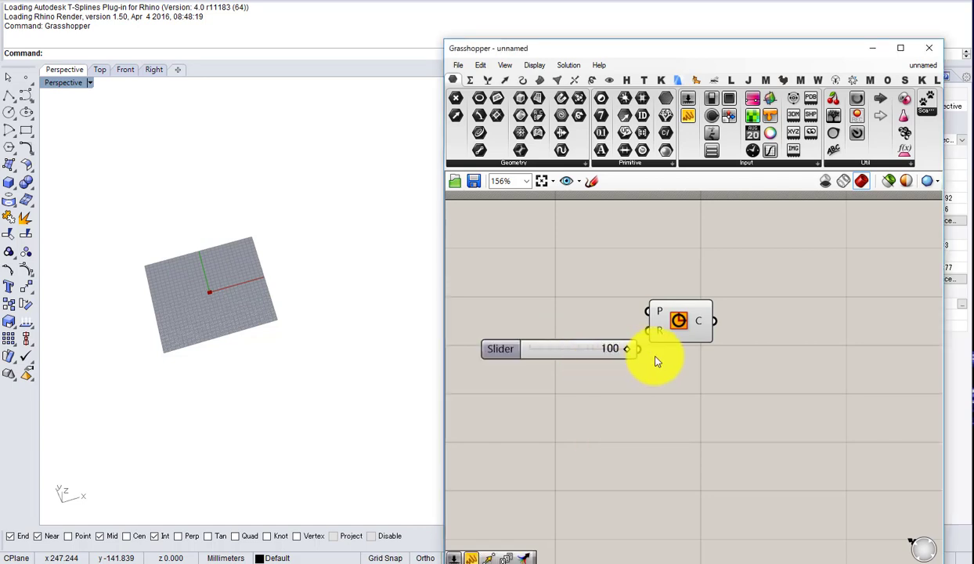
pyautogui.scroll(3, 669, 319)
pyautogui.moveTo(627, 353); pyautogui.dragTo(701, 320)
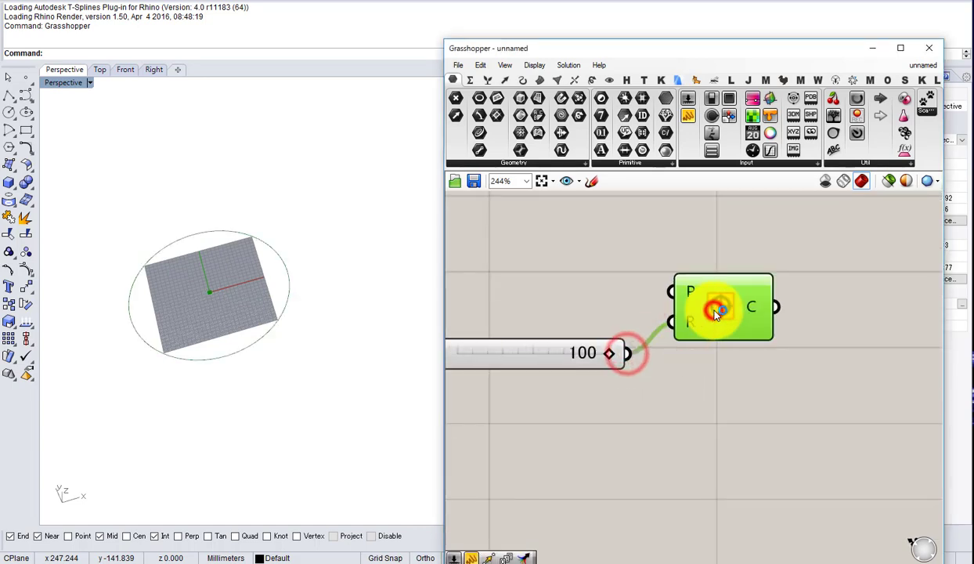
# Step: Examine the previewed circle around the origin in the Perspective viewport
pyautogui.moveTo(256, 250); pyautogui.dragTo(215, 277, button='right')
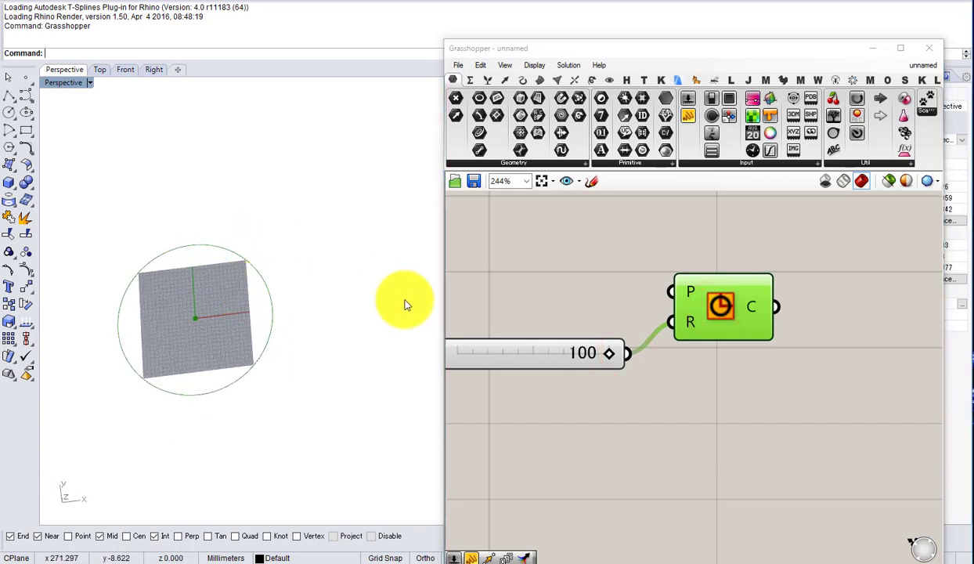
pyautogui.click(622, 280)
pyautogui.moveTo(622, 281); pyautogui.dragTo(664, 223, button='right')
pyautogui.keyDown('shift'); pyautogui.moveTo(231, 289); pyautogui.dragTo(311, 207, button='right'); pyautogui.keyUp('shift')
pyautogui.scroll(-9, 310, 204)
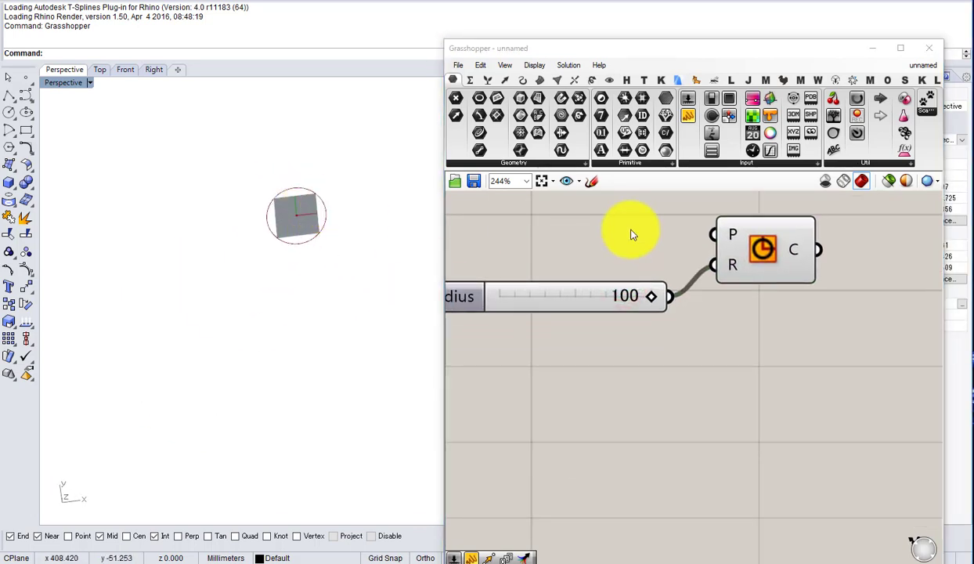
pyautogui.scroll(1, 686, 234)
pyautogui.click(744, 248)
pyautogui.middleClick(766, 256)
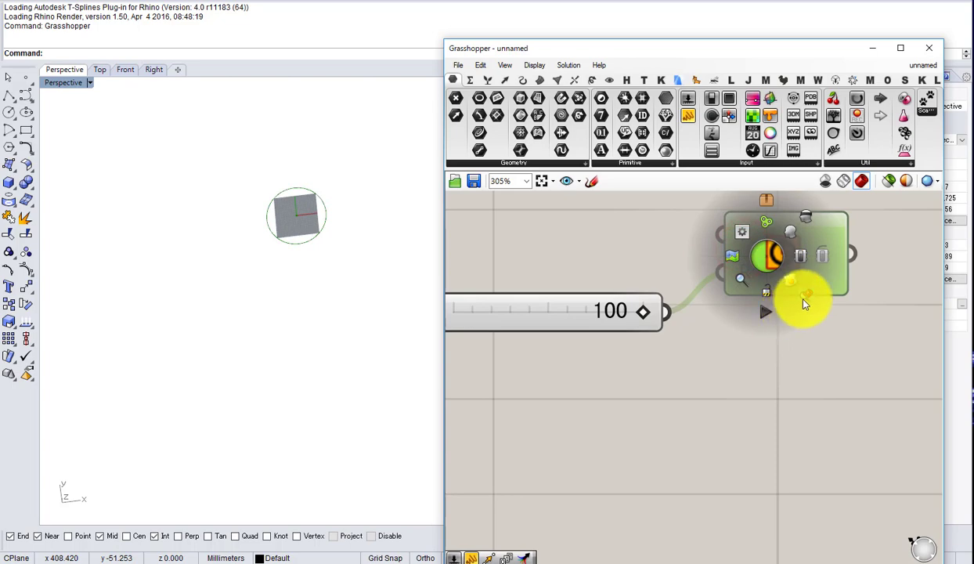
pyautogui.click(806, 300)
pyautogui.keyDown('shift'); pyautogui.moveTo(315, 291); pyautogui.dragTo(317, 294, button='right'); pyautogui.keyUp('shift')
pyautogui.scroll(-3, 317, 294)
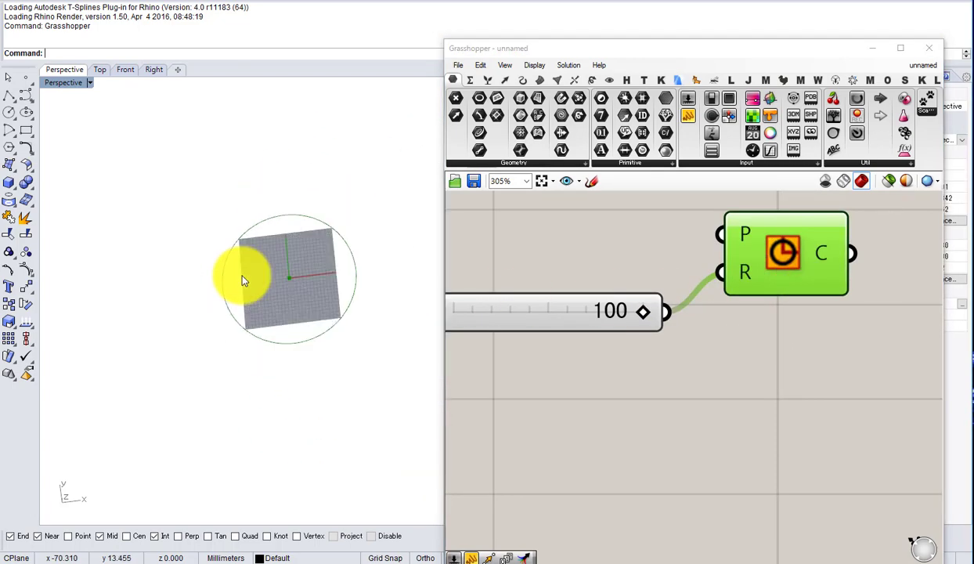
pyautogui.moveTo(243, 277); pyautogui.dragTo(274, 322, button='right')
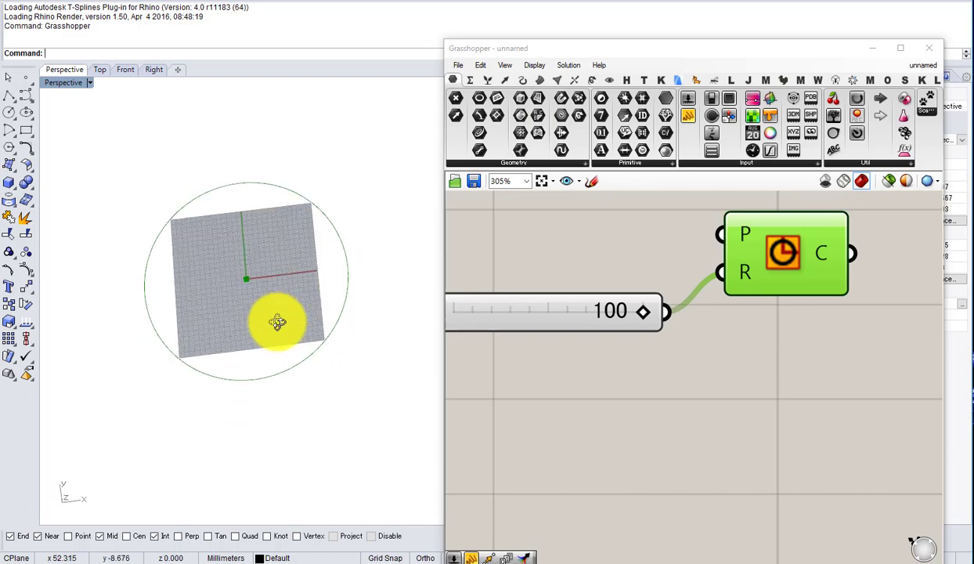
# Step: Add a Construct Point component above the slider and connect its Pt output to the Circle's P input
pyautogui.scroll(-1, 705, 313)
pyautogui.moveTo(705, 313); pyautogui.dragTo(504, 389, button='right')
pyautogui.moveTo(597, 368); pyautogui.dragTo(679, 418, button='right')
pyautogui.doubleClick(520, 291)
pyautogui.write('cons')
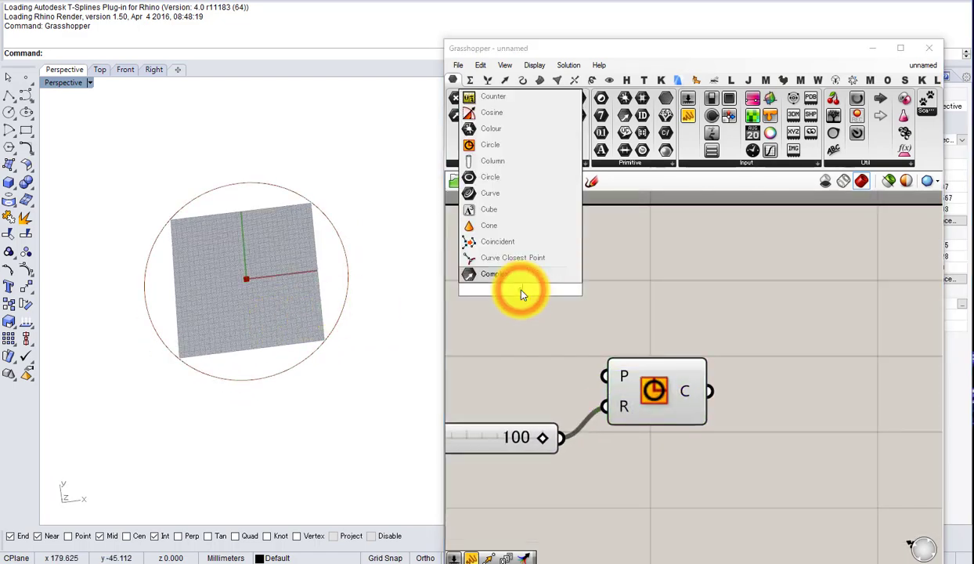
pyautogui.write('truct')
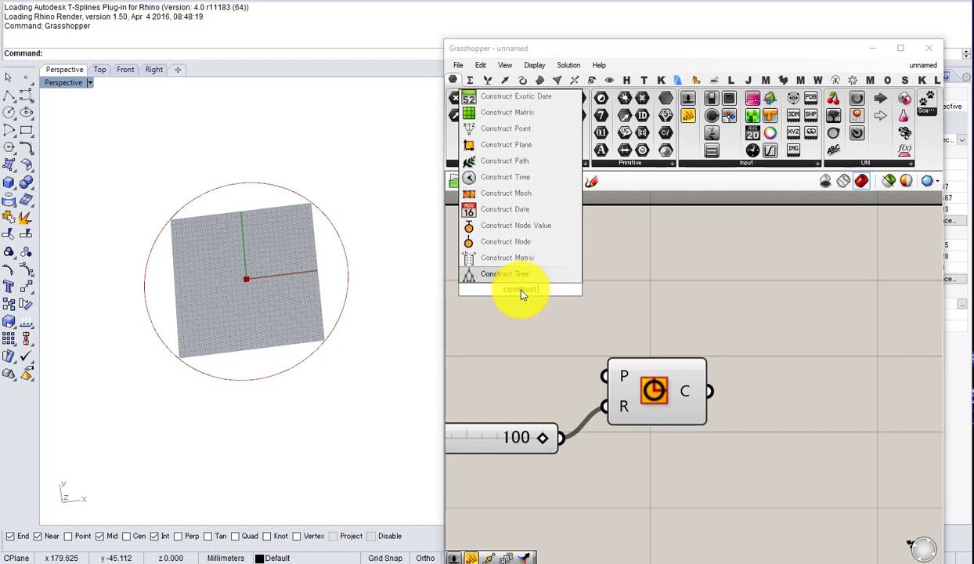
pyautogui.click(509, 141)
pyautogui.moveTo(536, 289); pyautogui.dragTo(603, 367)
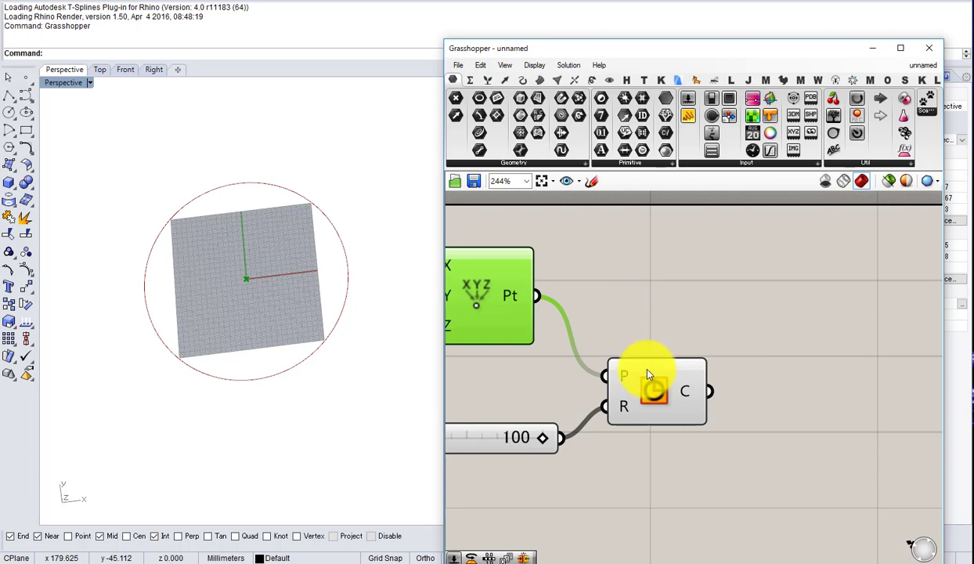
# Step: Add a Line SDL component above the Circle and connect the constructed point to its S (start) input
pyautogui.moveTo(573, 293); pyautogui.dragTo(641, 305, button='right')
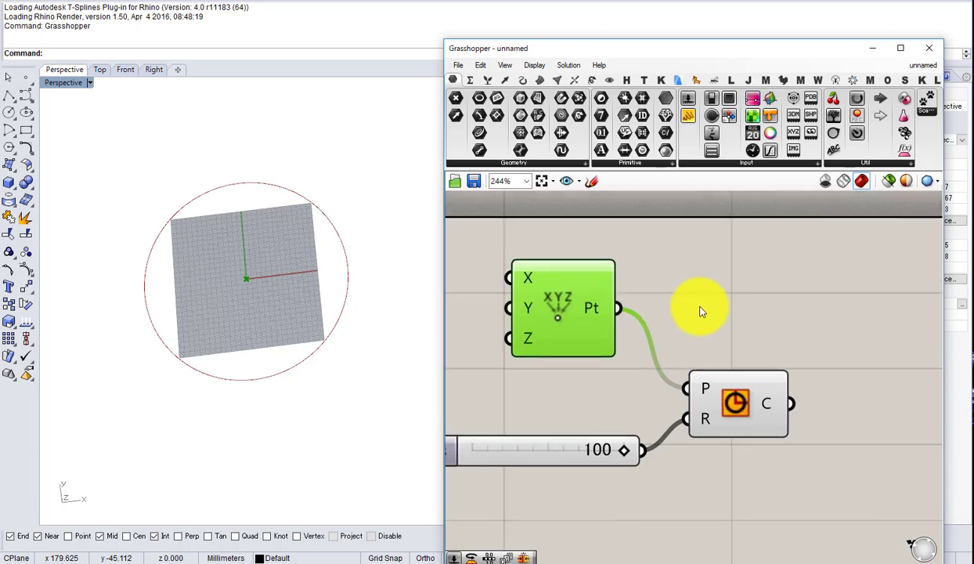
pyautogui.doubleClick(754, 310)
pyautogui.write('l')
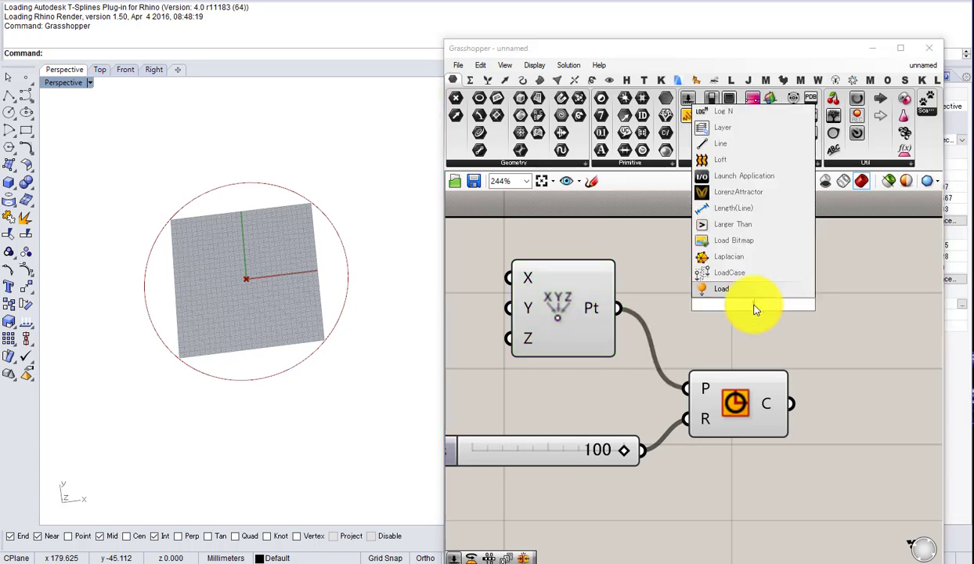
pyautogui.write('ine')
pyautogui.click(736, 259)
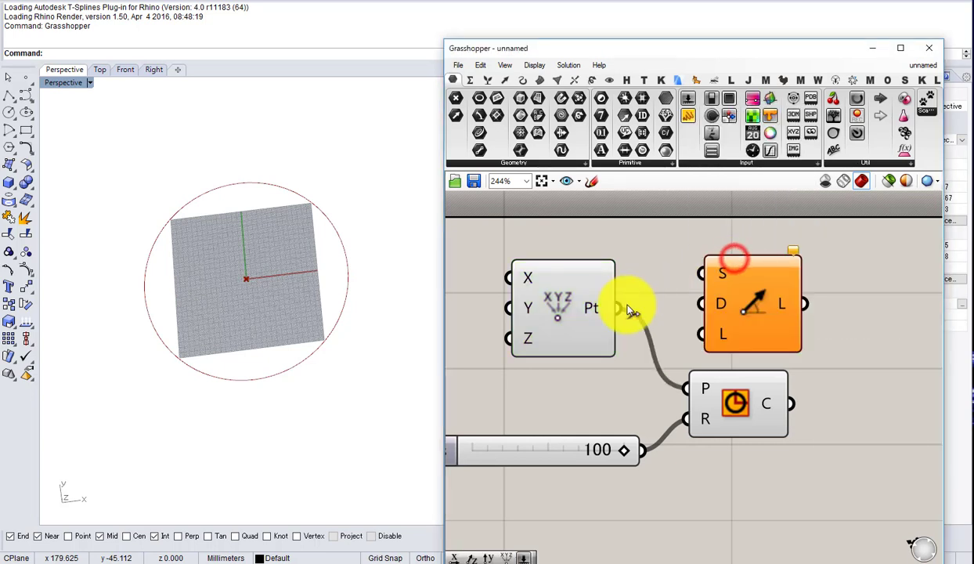
pyautogui.moveTo(623, 309); pyautogui.dragTo(699, 273)
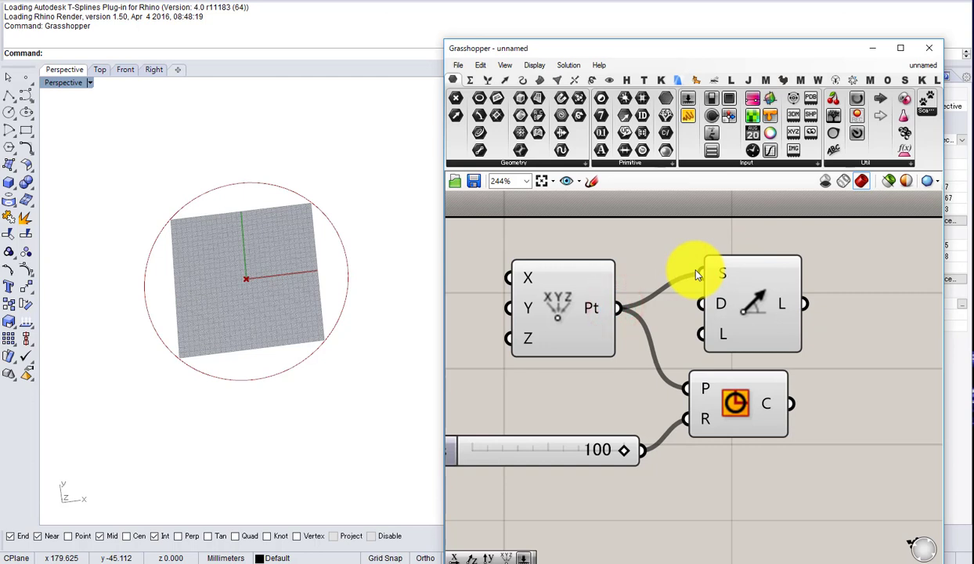
# Step: Place a Unit X vector component in the free canvas area above the Construct Point component
pyautogui.moveTo(653, 280); pyautogui.dragTo(658, 383, button='right')
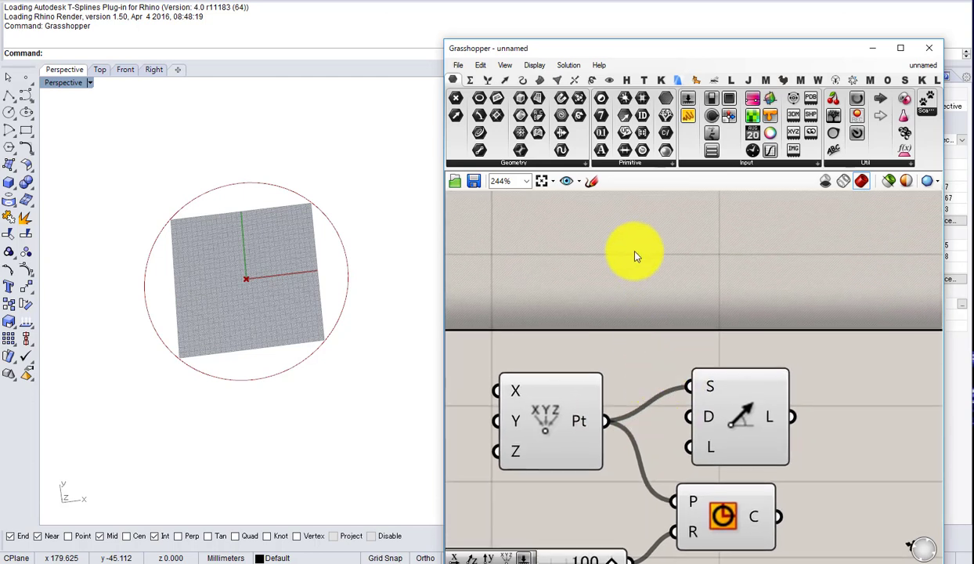
pyautogui.moveTo(636, 256); pyautogui.dragTo(622, 303, button='right')
pyautogui.doubleClick(589, 332)
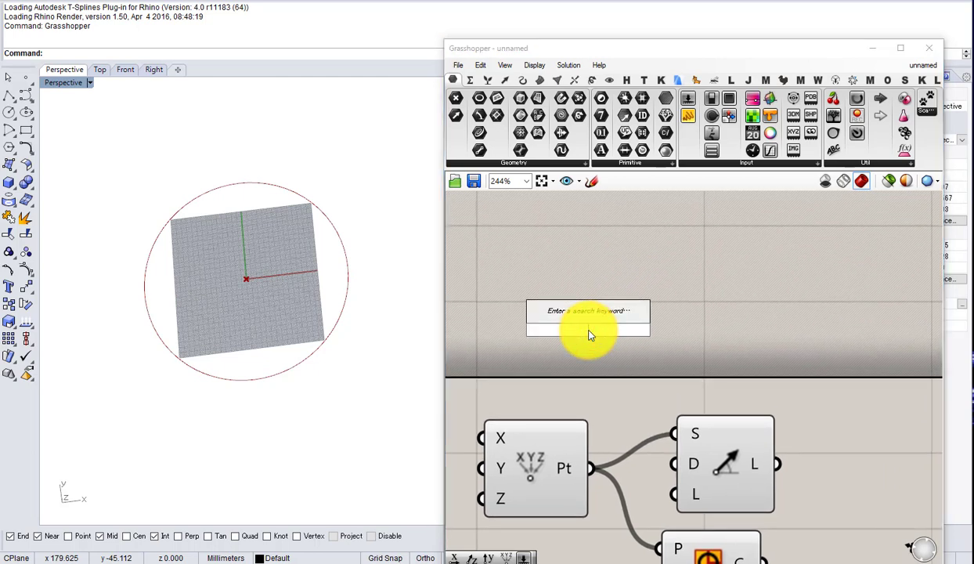
pyautogui.write('x')
pyautogui.click(572, 315)
pyautogui.moveTo(579, 329); pyautogui.dragTo(591, 302)
# Step: Add a vector Rotate component beside Unit X and connect the Unit X vector to its V input
pyautogui.doubleClick(711, 319)
pyautogui.write('rotate')
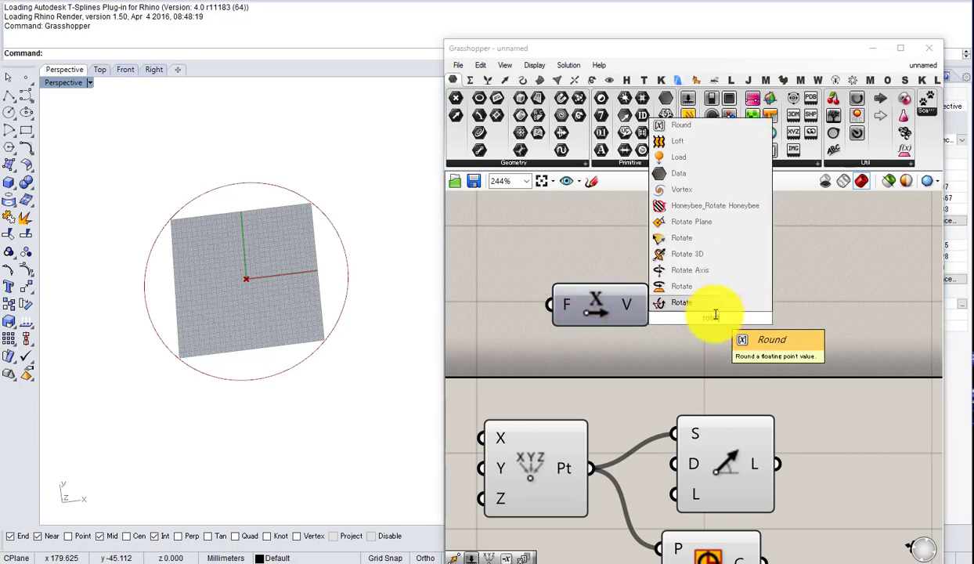
pyautogui.click(697, 303)
pyautogui.moveTo(603, 298); pyautogui.dragTo(661, 287)
pyautogui.moveTo(698, 290); pyautogui.dragTo(712, 285)
# Step: Add a Unit Z component, connect it to Rotate's X (axis) input, and move the vector components higher on the canvas
pyautogui.doubleClick(615, 339)
pyautogui.write('z')
pyautogui.click(607, 323)
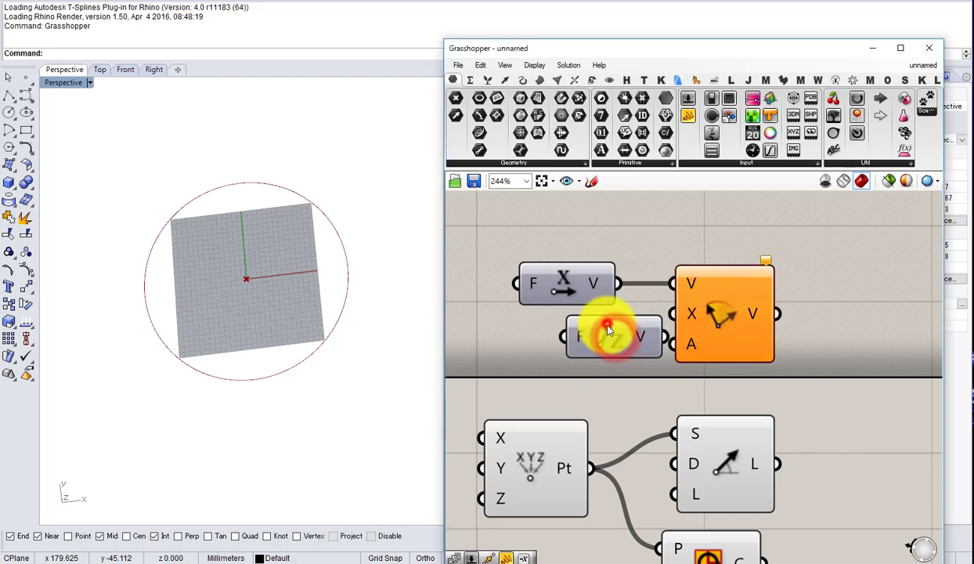
pyautogui.moveTo(607, 330); pyautogui.dragTo(654, 321)
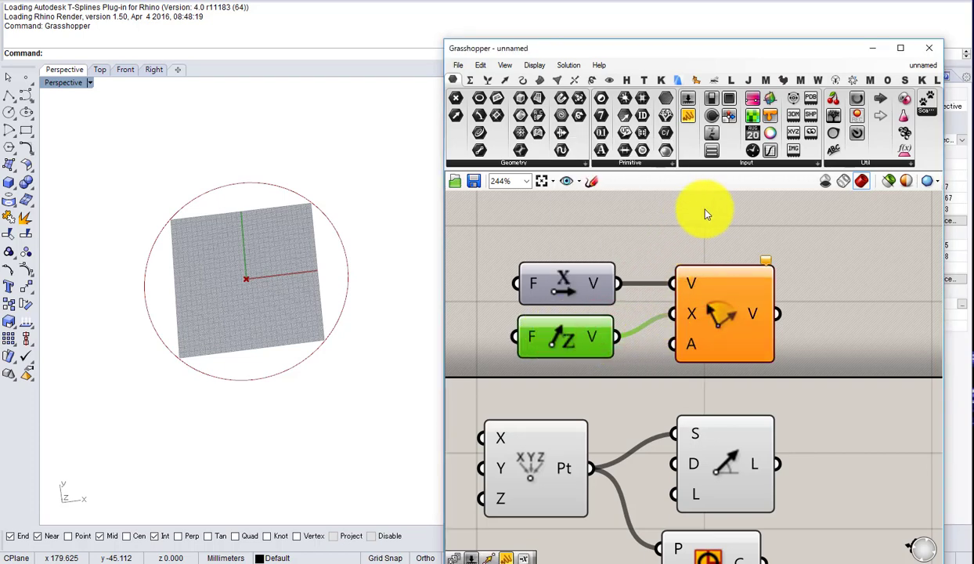
pyautogui.moveTo(713, 206); pyautogui.dragTo(564, 342)
pyautogui.moveTo(564, 342); pyautogui.dragTo(568, 268)
# Step: Add a panel containing Rad(60), shrink it, and wire it to the Rotate component's A (angle) input
pyautogui.doubleClick(575, 347)
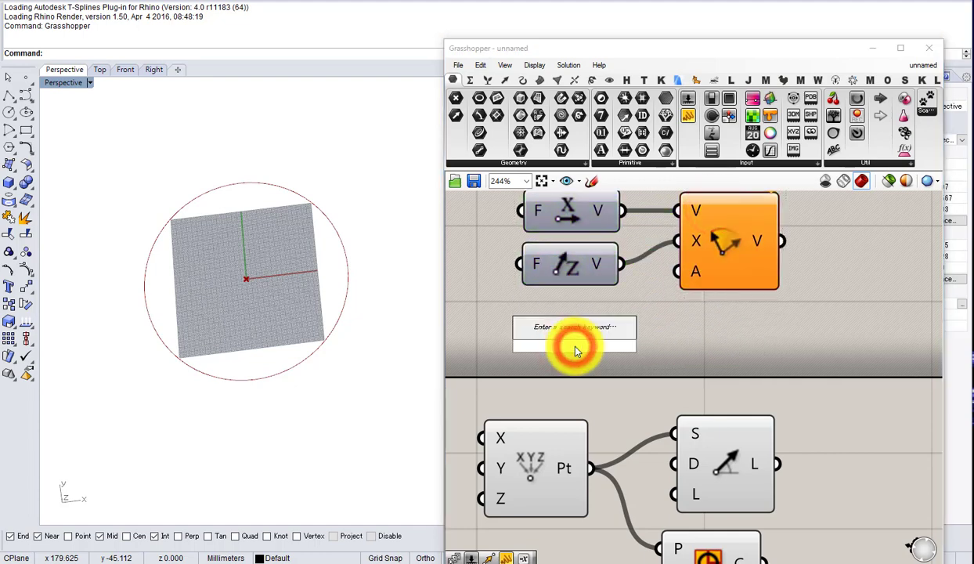
pyautogui.write('pi')
pyautogui.press('Return')
pyautogui.doubleClick(575, 350)
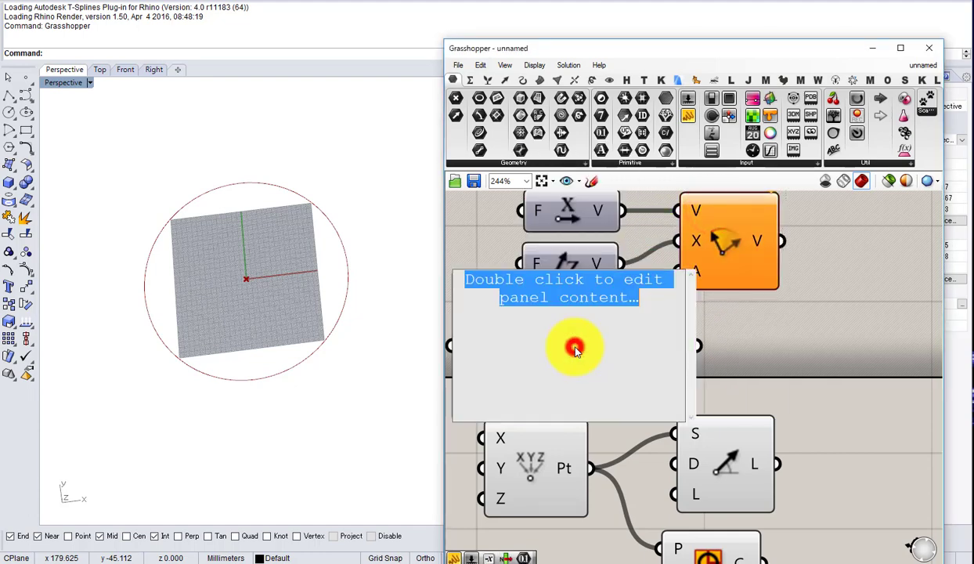
pyautogui.write('Rad')
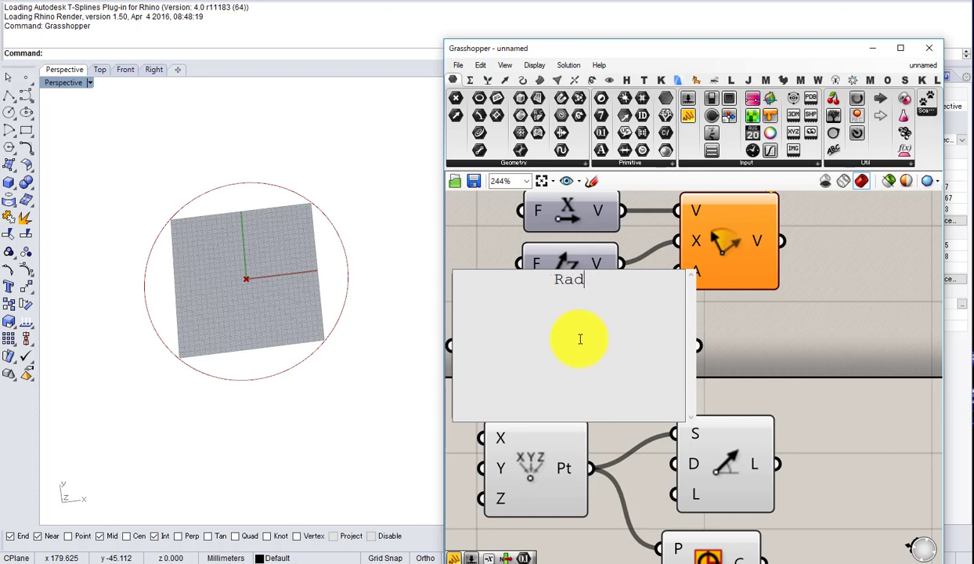
pyautogui.write(') 6060)')
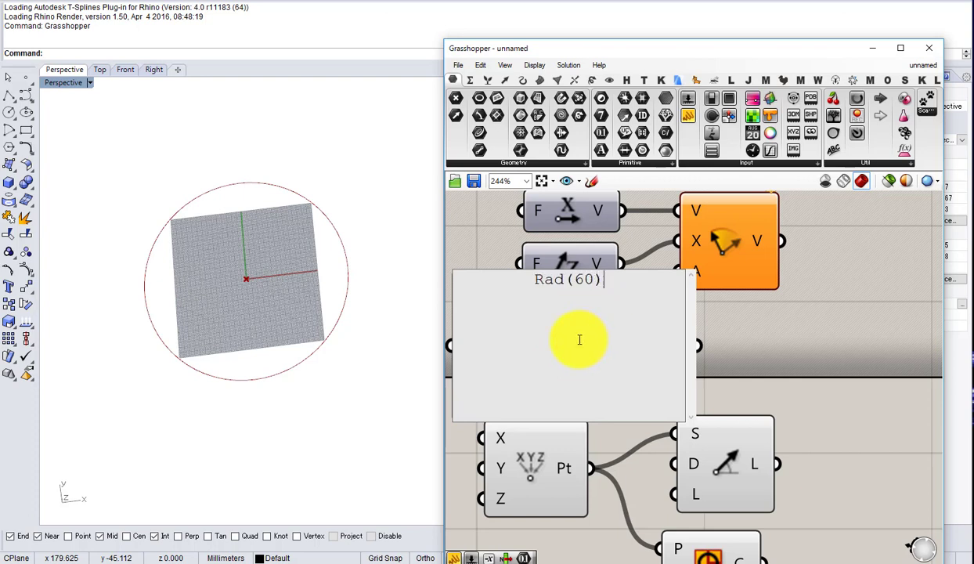
pyautogui.click(754, 323)
pyautogui.moveTo(683, 417); pyautogui.dragTo(689, 274)
# Step: Connect the rotated vector to Line SDL's D (direction) input and the radius slider to its L (length) input
pyautogui.moveTo(725, 279); pyautogui.dragTo(635, 281, button='right')
pyautogui.scroll(-1, 635, 281)
pyautogui.moveTo(682, 254); pyautogui.dragTo(613, 426)
pyautogui.moveTo(616, 424); pyautogui.dragTo(702, 315, button='right')
pyautogui.scroll(-1, 683, 325)
pyautogui.moveTo(639, 390); pyautogui.dragTo(686, 322)
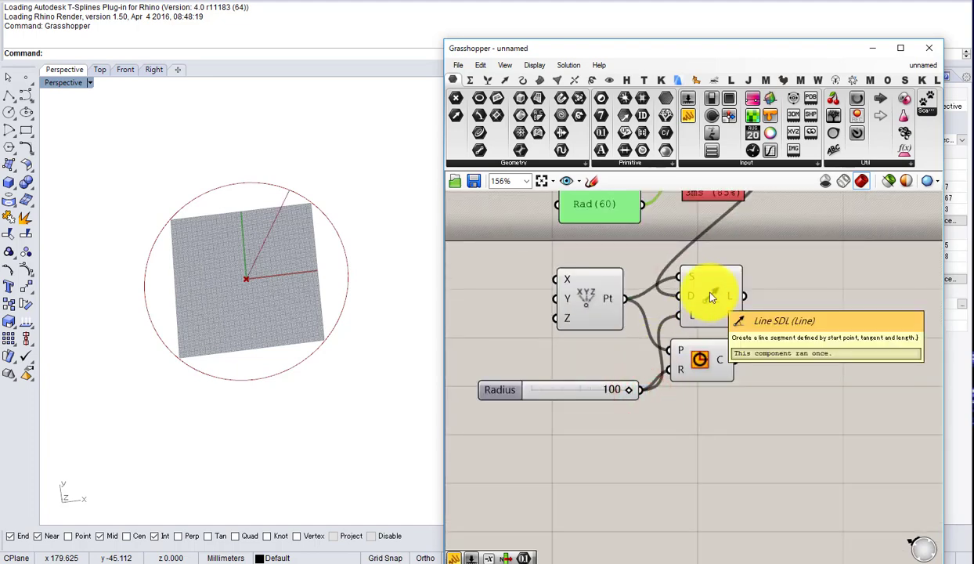
# Step: Change the angle panel's content to -Rad(60) so the line rotates in the opposite direction
pyautogui.moveTo(604, 218); pyautogui.dragTo(633, 361, button='right')
pyautogui.scroll(2, 631, 355)
pyautogui.click(630, 350)
pyautogui.doubleClick(630, 353)
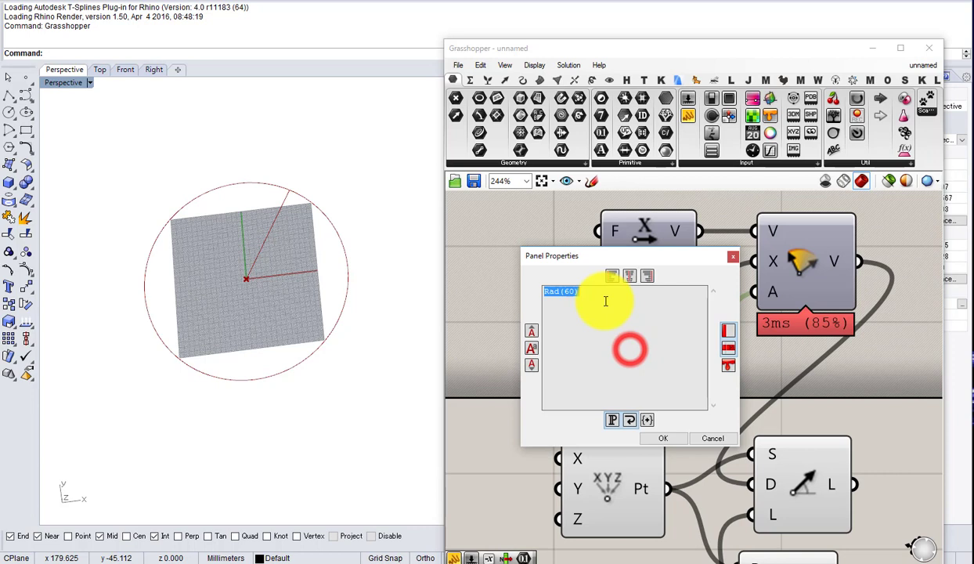
pyautogui.click(546, 295)
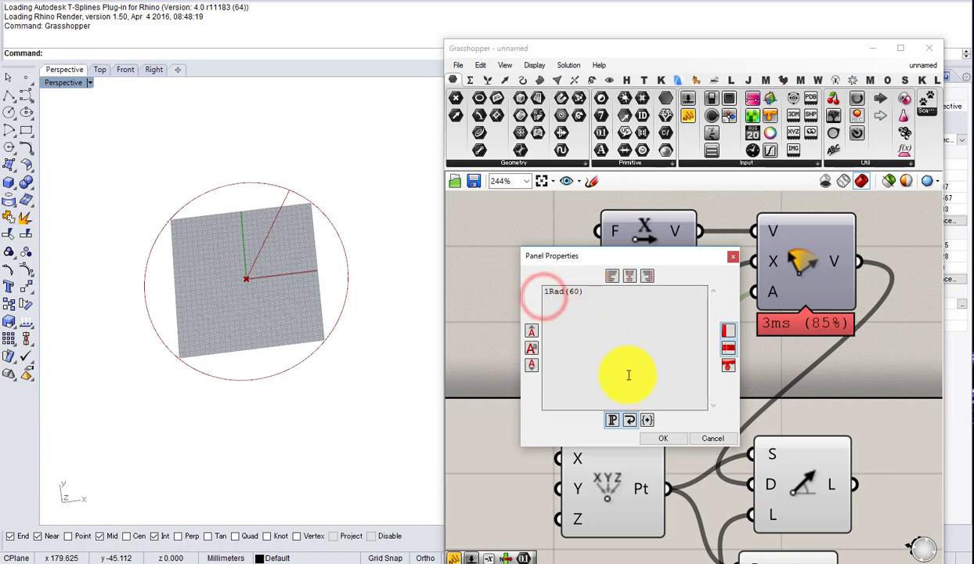
pyautogui.write('-')
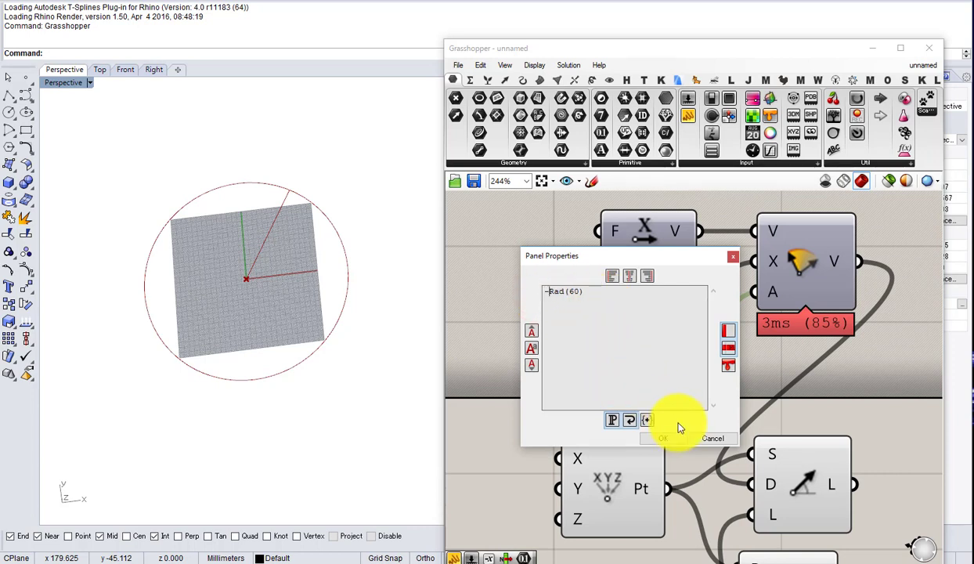
pyautogui.click(675, 439)
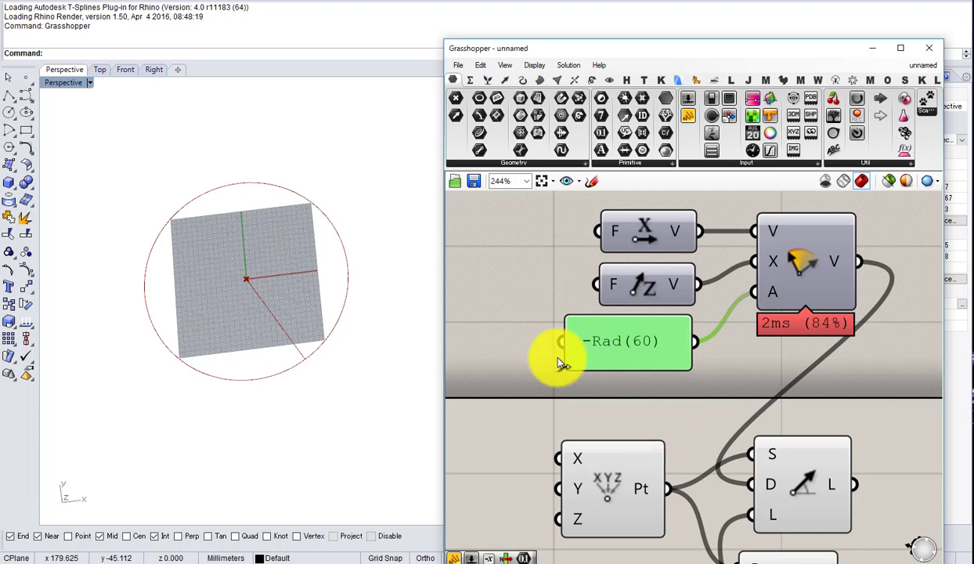
pyautogui.moveTo(410, 311)
pyautogui.mouseDown(button='right')
pyautogui.moveTo(354, 328)
pyautogui.moveTo(359, 300)
pyautogui.moveTo(417, 310)
pyautogui.mouseUp(button='right')
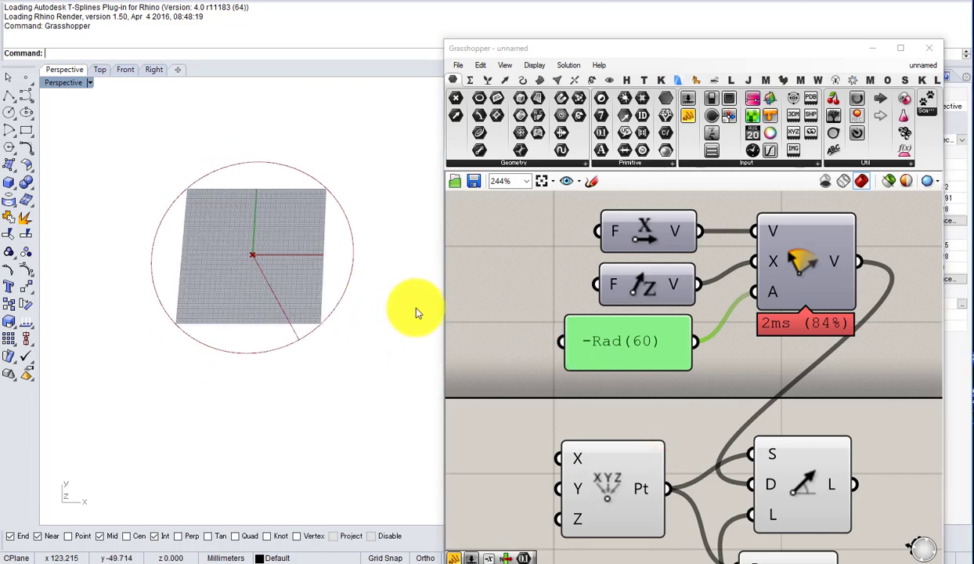
# Step: Reposition the Line SDL and Circle components slightly further from their input wires
pyautogui.moveTo(670, 354); pyautogui.dragTo(555, 324, button='right')
pyautogui.scroll(-2, 555, 325)
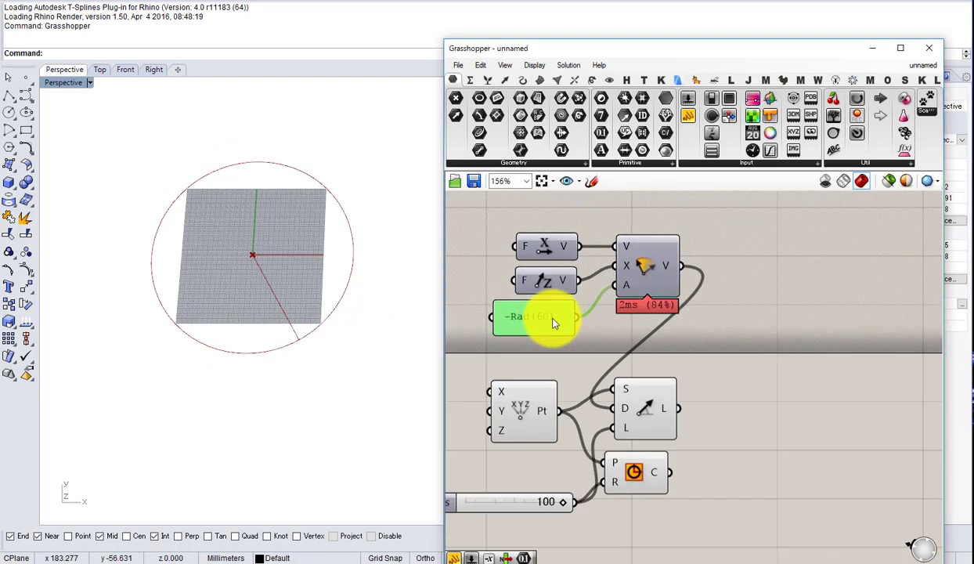
pyautogui.scroll(1, 658, 424)
pyautogui.moveTo(659, 423); pyautogui.dragTo(627, 385, button='right')
pyautogui.click(630, 468)
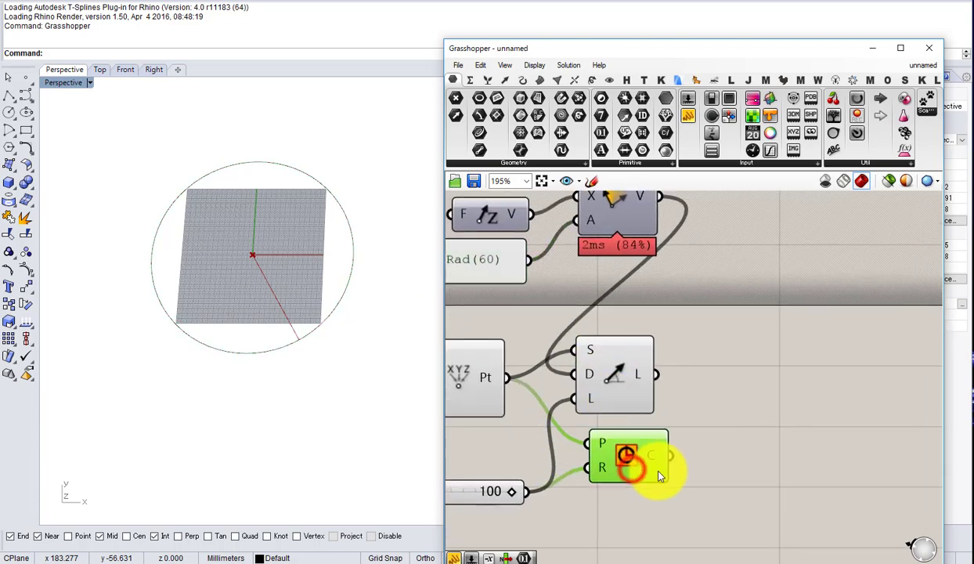
pyautogui.moveTo(617, 362); pyautogui.dragTo(627, 362)
pyautogui.moveTo(632, 449); pyautogui.dragTo(640, 451)
pyautogui.moveTo(627, 383); pyautogui.dragTo(633, 382)
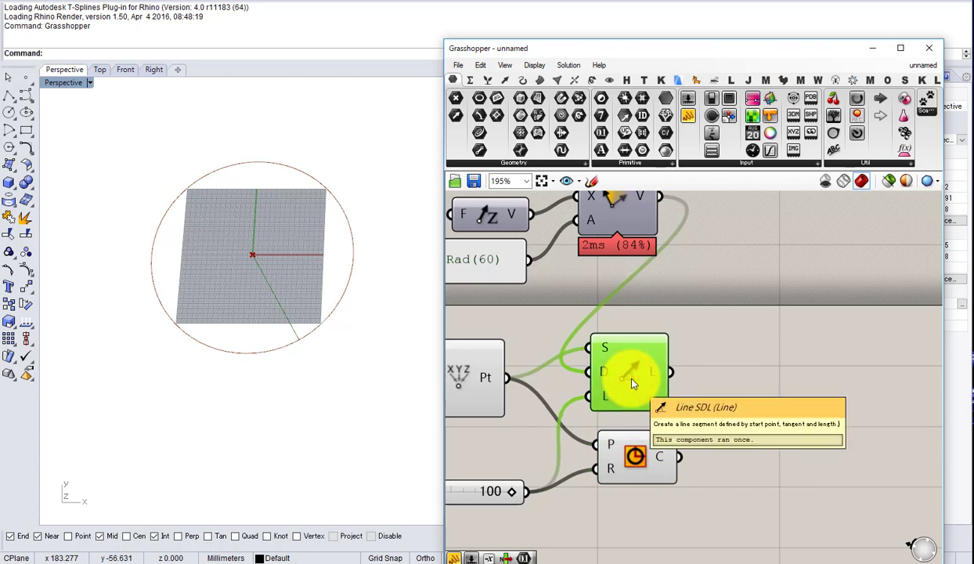
pyautogui.moveTo(633, 383); pyautogui.dragTo(630, 382)
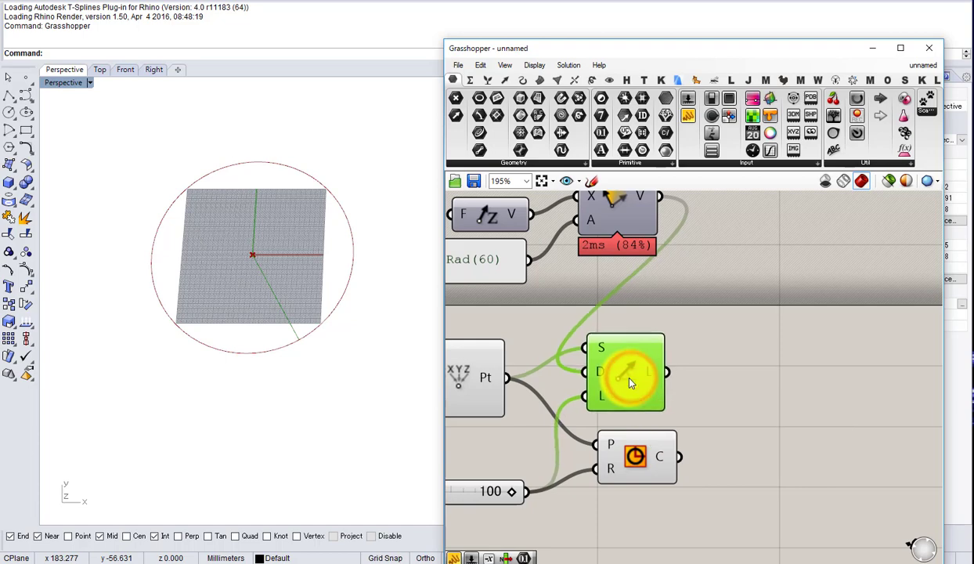
# Step: Add a Mirror component next to the Line SDL component
pyautogui.doubleClick(703, 377)
pyautogui.write('m')
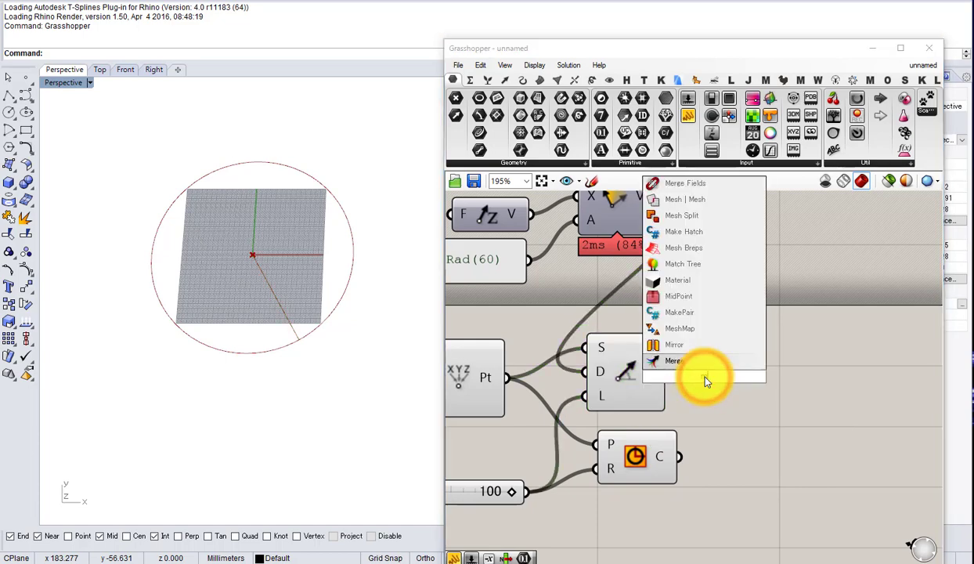
pyautogui.write('irror')
pyautogui.press('Return')
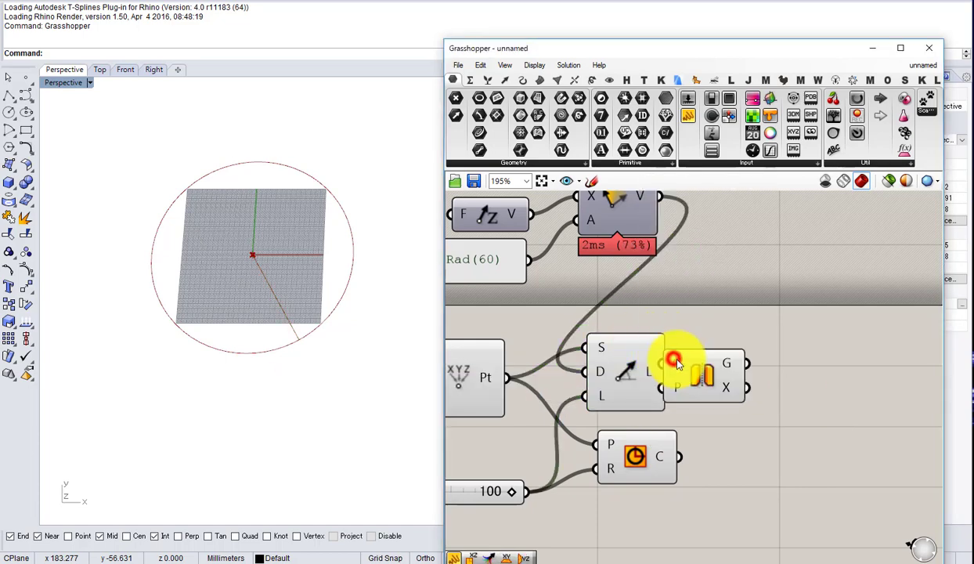
# Step: Connect Line SDL's L output to Mirror's G input and space the Line SDL, Mirror and Circle components apart
pyautogui.scroll(-1, 739, 371)
pyautogui.moveTo(694, 374); pyautogui.dragTo(719, 363)
pyautogui.scroll(1, 692, 373)
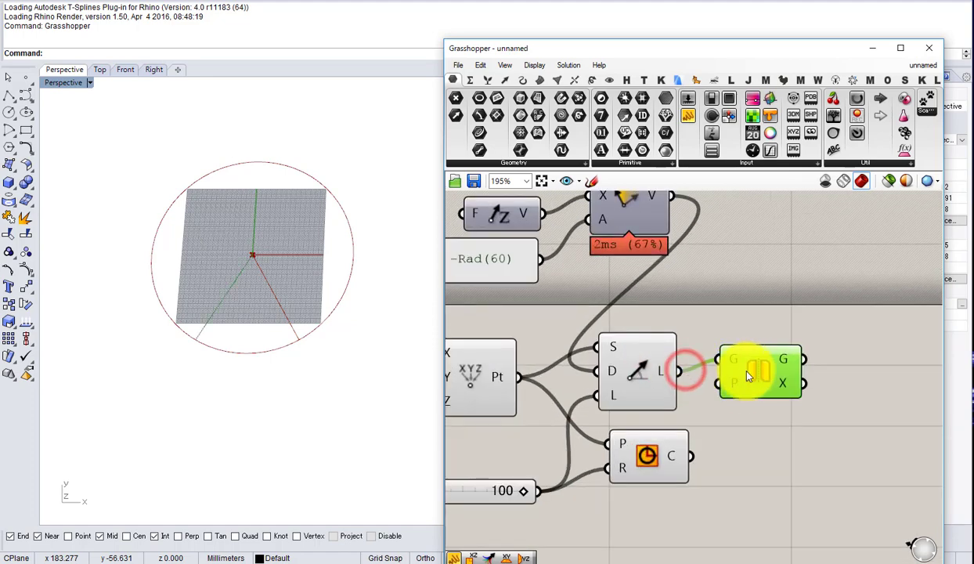
pyautogui.moveTo(645, 374); pyautogui.dragTo(654, 363)
pyautogui.scroll(-1, 655, 364)
pyautogui.scroll(1, 703, 369)
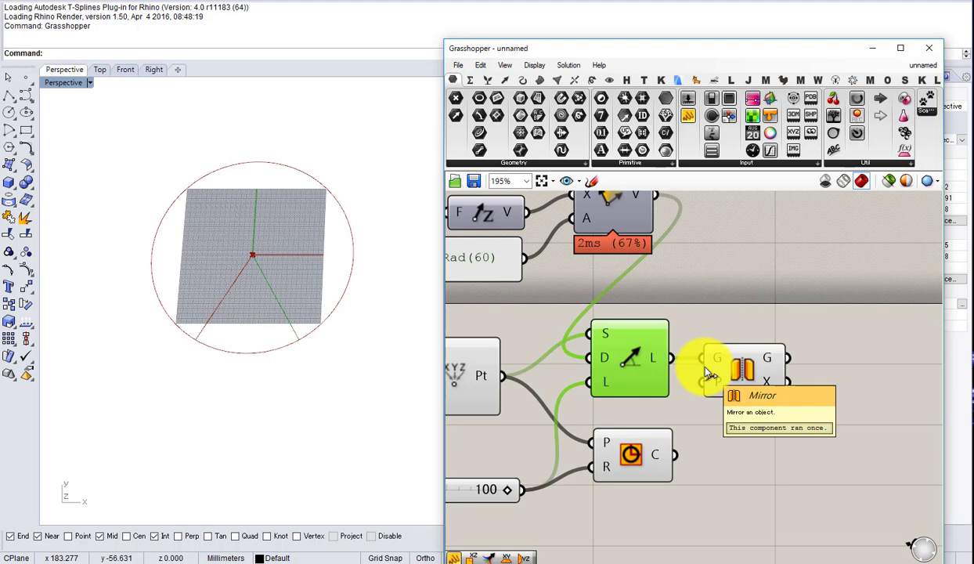
pyautogui.moveTo(630, 462); pyautogui.dragTo(635, 497)
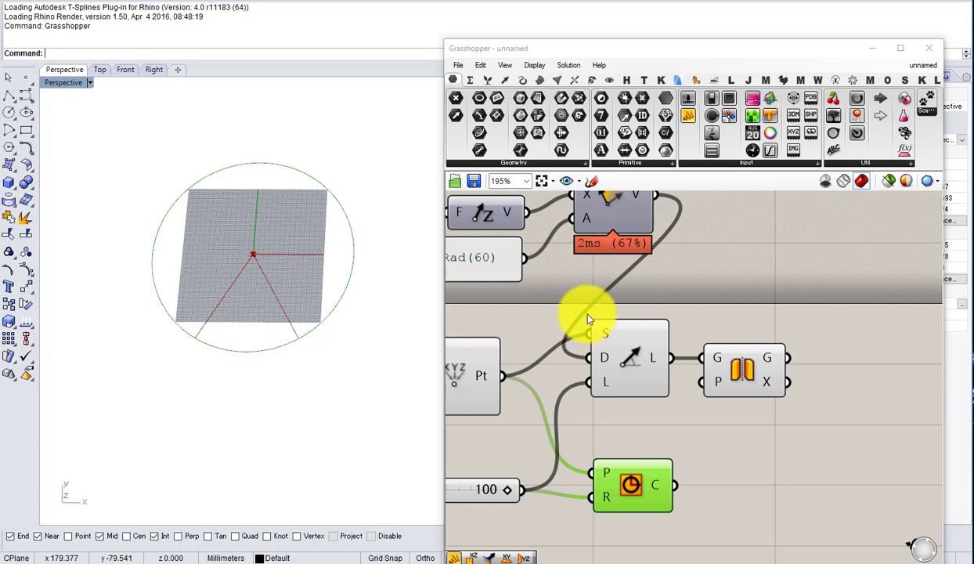
# Step: Add a Merge component next to the Mirror component
pyautogui.moveTo(621, 345); pyautogui.dragTo(619, 326, button='right')
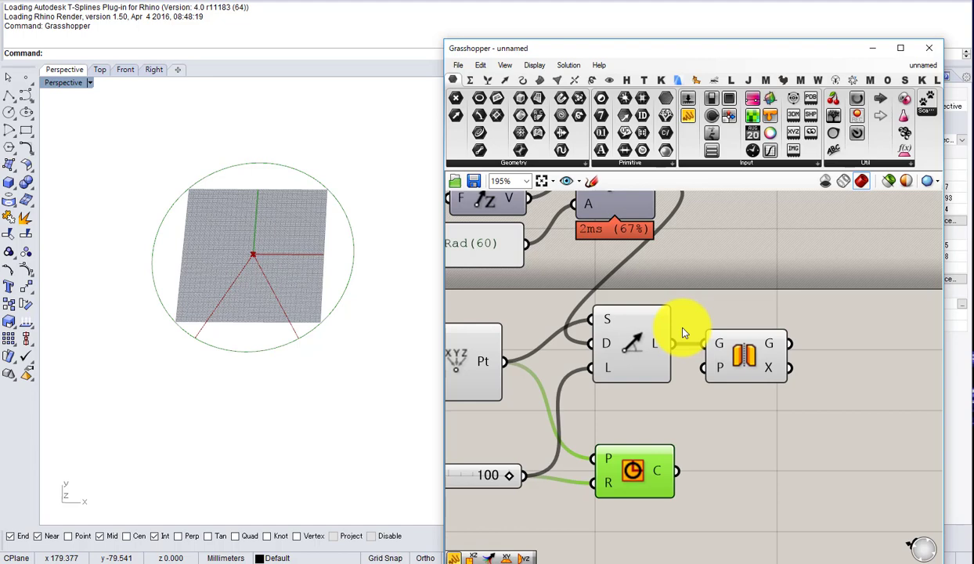
pyautogui.moveTo(717, 337); pyautogui.dragTo(685, 326, button='right')
pyautogui.scroll(-1, 695, 332)
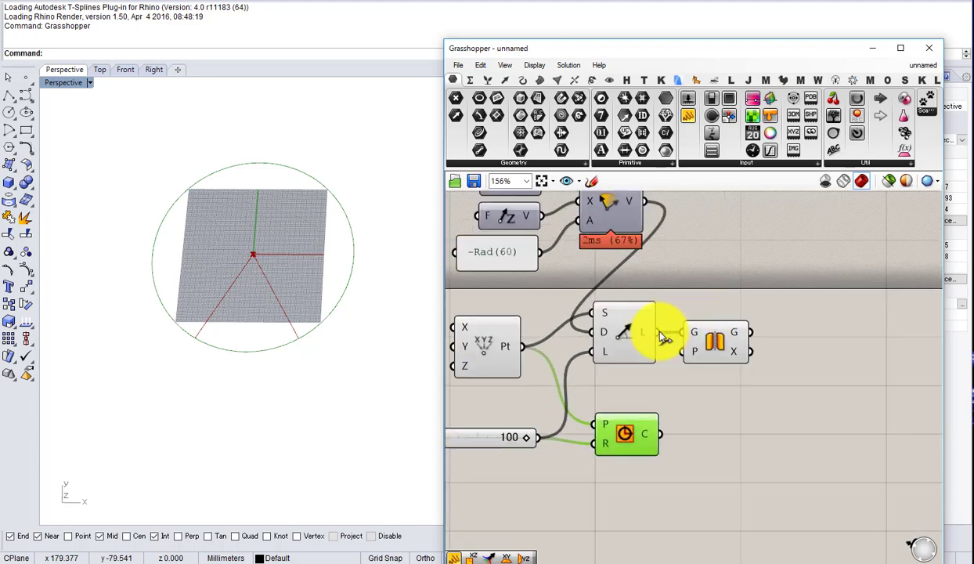
pyautogui.scroll(1, 657, 335)
pyautogui.click(629, 336)
pyautogui.doubleClick(786, 322)
pyautogui.write('mer')
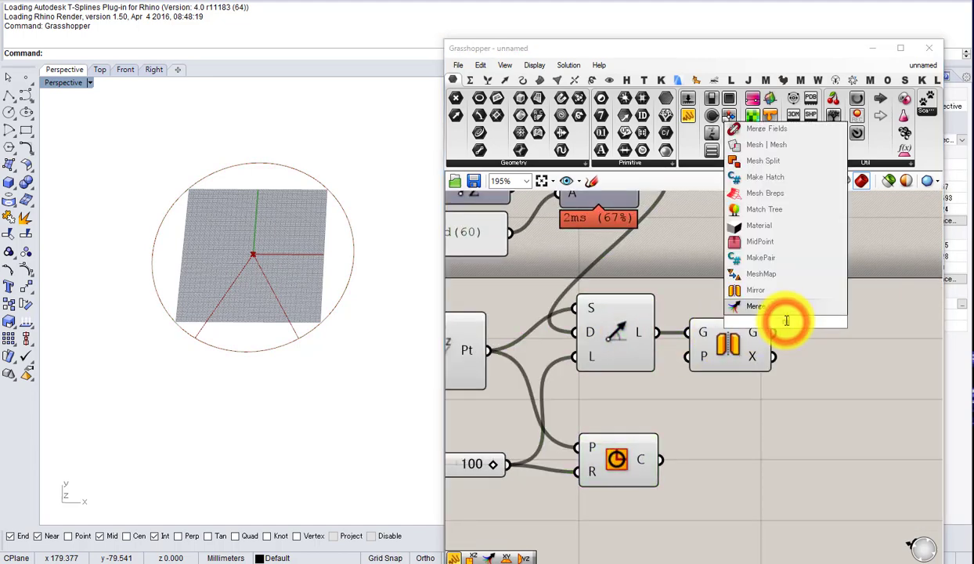
pyautogui.click(761, 311)
# Step: Connect Line SDL's L output to Merge's D1 and Mirror's G output to D2, and tidy both components' positions
pyautogui.moveTo(657, 333); pyautogui.dragTo(842, 315)
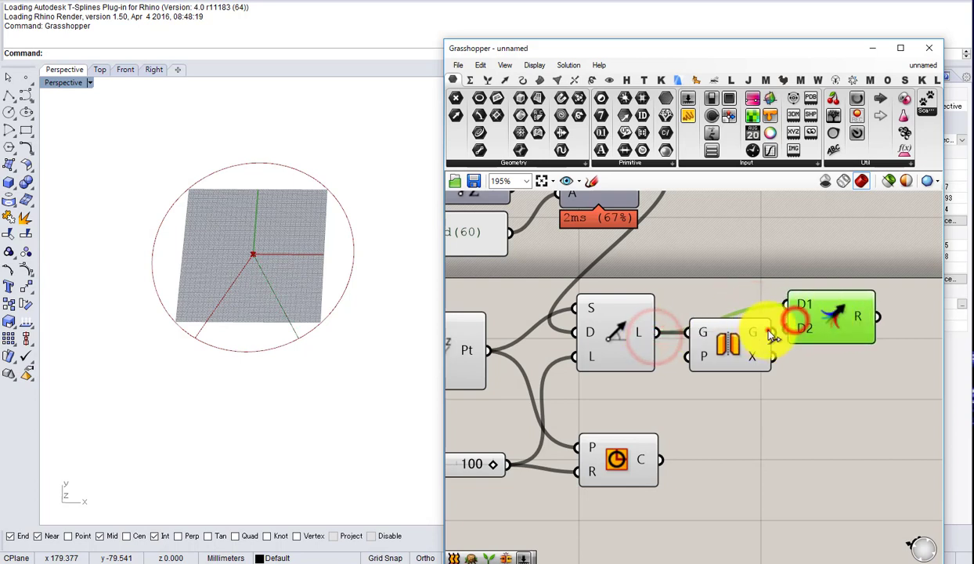
pyautogui.moveTo(769, 331); pyautogui.dragTo(786, 317)
pyautogui.moveTo(738, 342); pyautogui.dragTo(729, 354)
pyautogui.moveTo(825, 326); pyautogui.dragTo(824, 337)
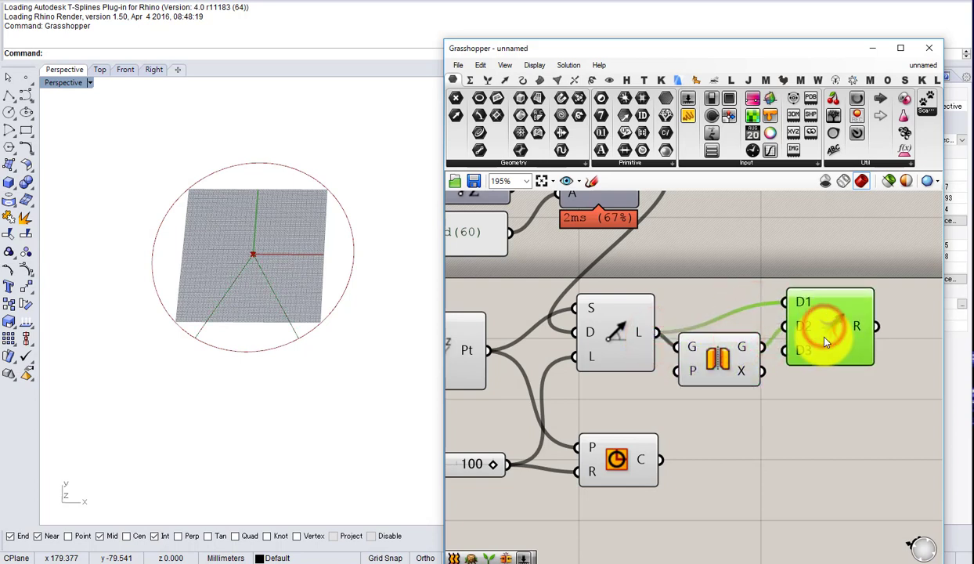
pyautogui.moveTo(826, 337); pyautogui.dragTo(740, 343, button='right')
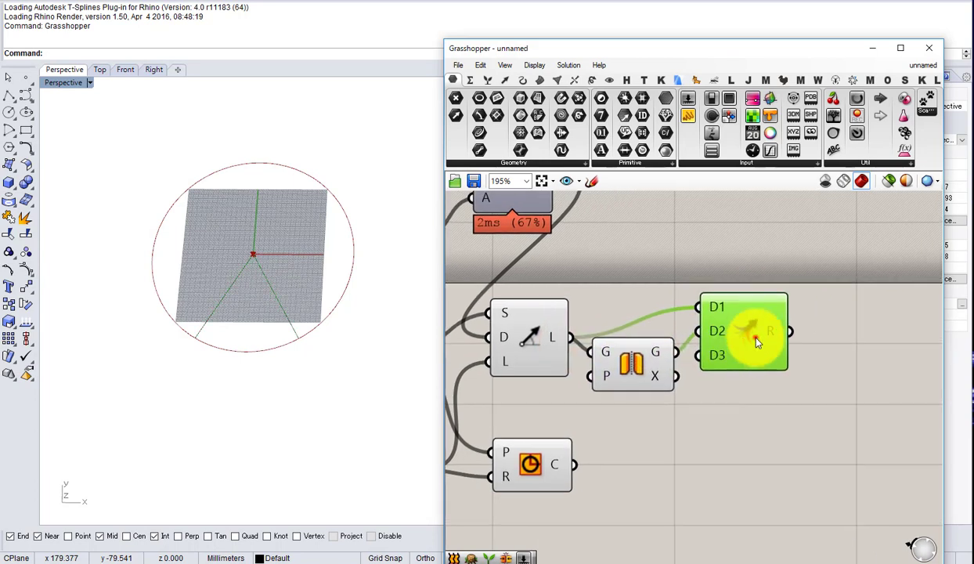
pyautogui.moveTo(757, 339); pyautogui.dragTo(756, 350)
# Step: Add a Join Curves component after Merge and connect Merge's R output to its C input
pyautogui.moveTo(755, 350); pyautogui.dragTo(644, 343, button='right')
pyautogui.doubleClick(759, 361)
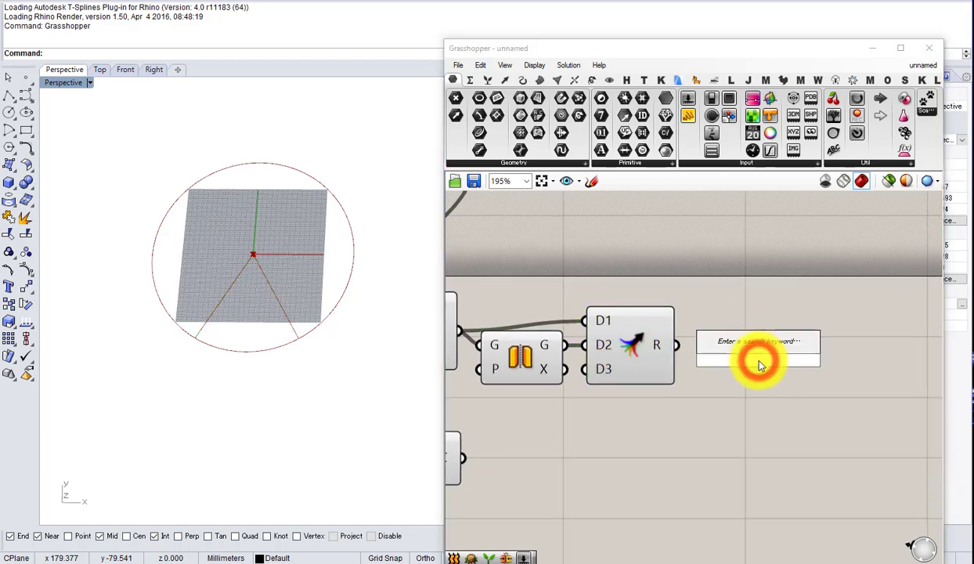
pyautogui.write('join')
pyautogui.click(757, 325)
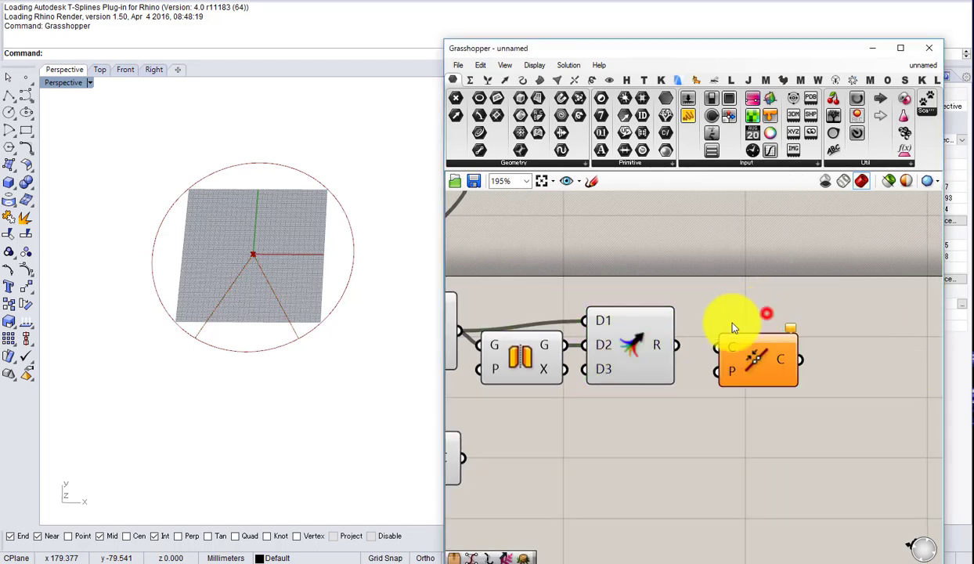
pyautogui.moveTo(677, 345); pyautogui.dragTo(720, 349)
pyautogui.moveTo(752, 355); pyautogui.dragTo(759, 343)
# Step: Move the Circle component away from its radius slider to sit below the Merge component
pyautogui.scroll(-2, 755, 345)
pyautogui.moveTo(573, 422); pyautogui.dragTo(686, 350, button='right')
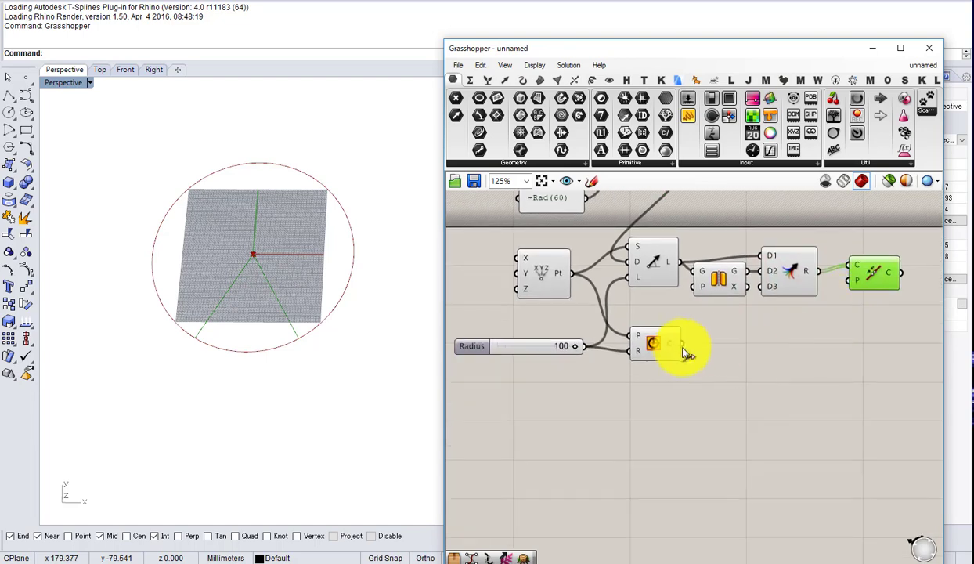
pyautogui.moveTo(653, 348); pyautogui.dragTo(806, 355)
# Step: Add a Curve | Curve intersection component and connect the circle to its A input and the joined curve to B
pyautogui.moveTo(733, 350); pyautogui.dragTo(570, 358, button='right')
pyautogui.doubleClick(770, 362)
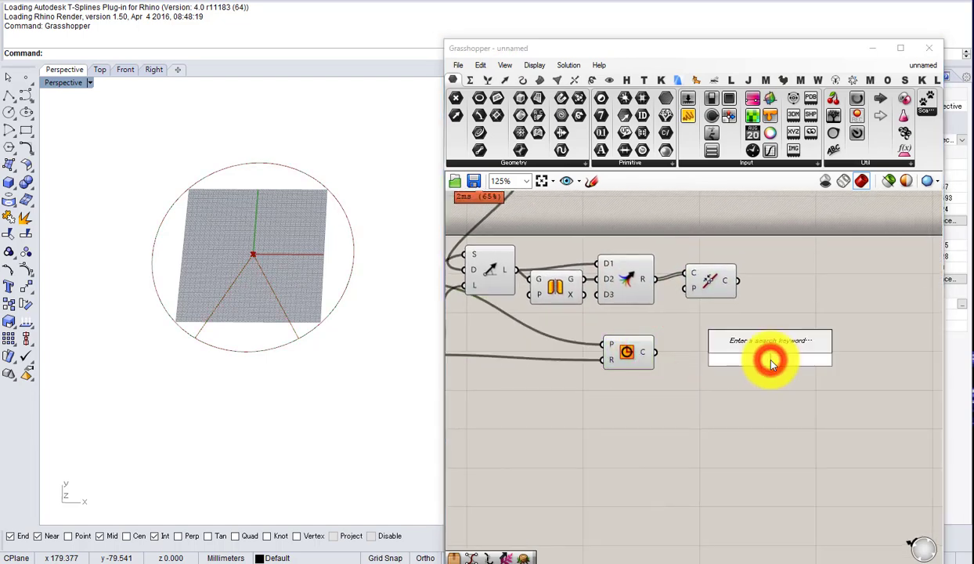
pyautogui.write('curve | cu')
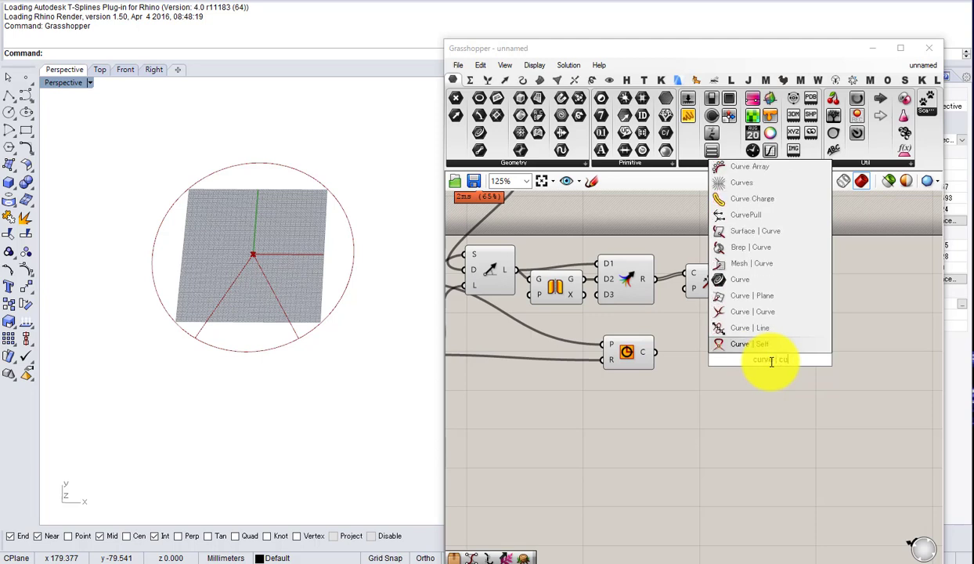
pyautogui.write('rve')
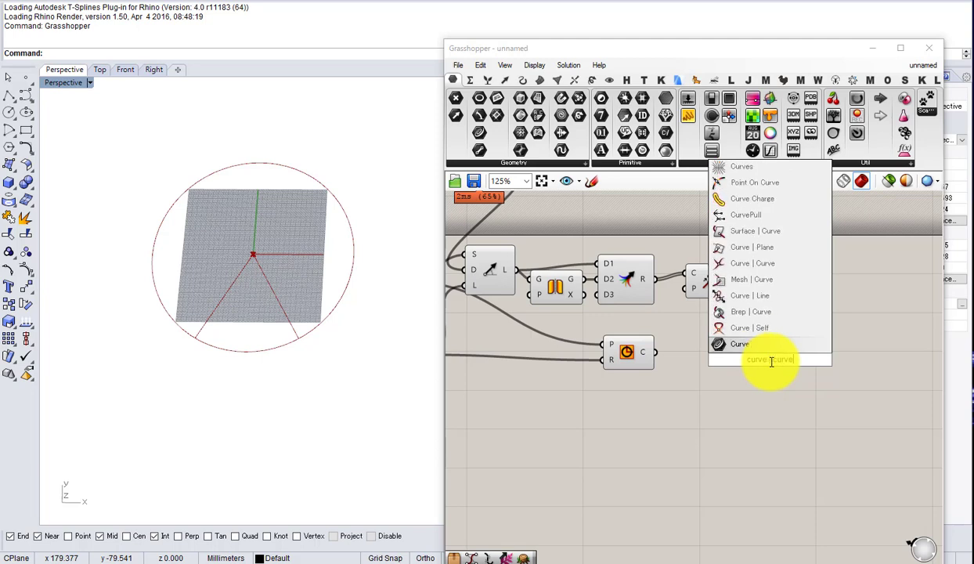
pyautogui.click(754, 266)
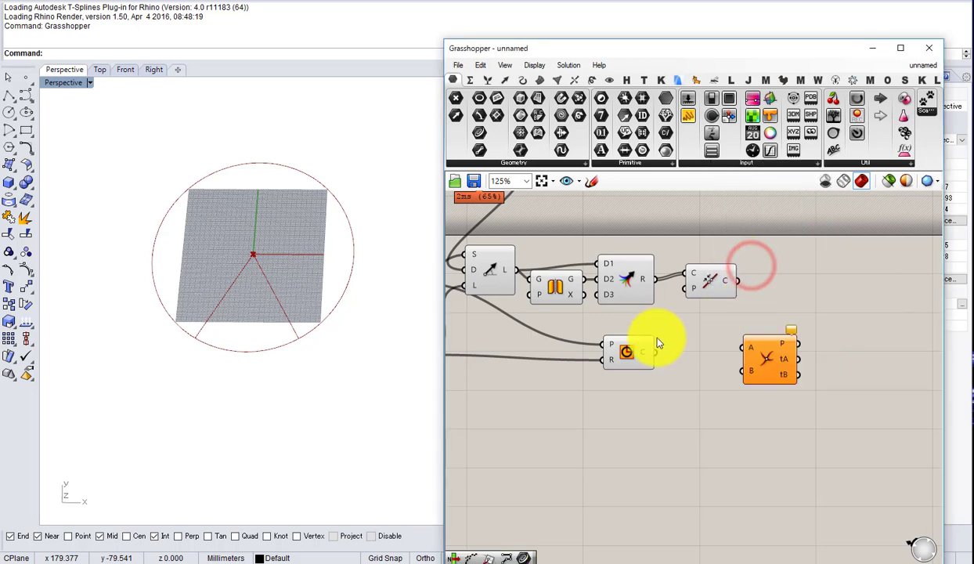
pyautogui.moveTo(656, 352); pyautogui.dragTo(771, 354)
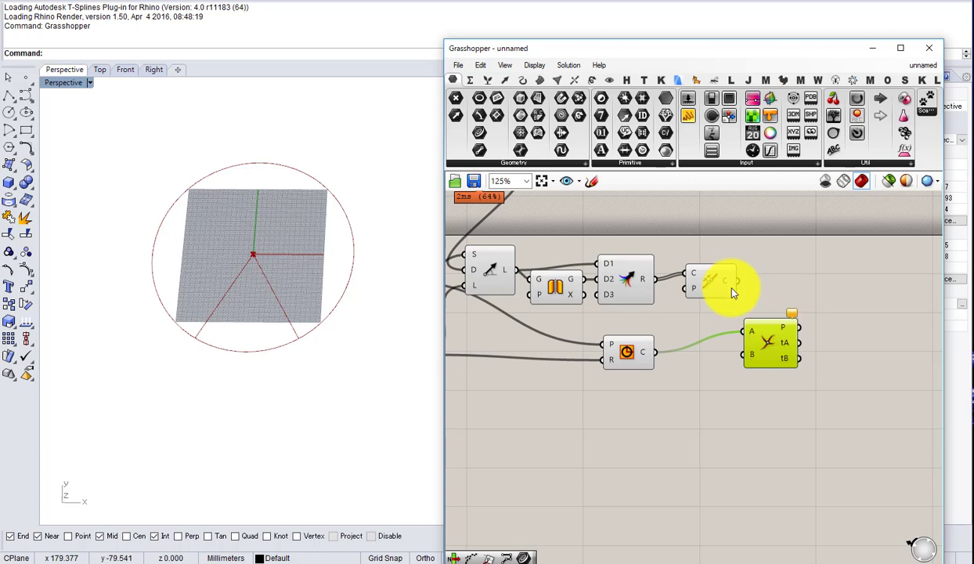
pyautogui.moveTo(735, 278); pyautogui.dragTo(747, 356)
# Step: Add a Shatter component and connect the circle to its C input and the intersection's tA output to t
pyautogui.moveTo(788, 357); pyautogui.dragTo(693, 365, button='right')
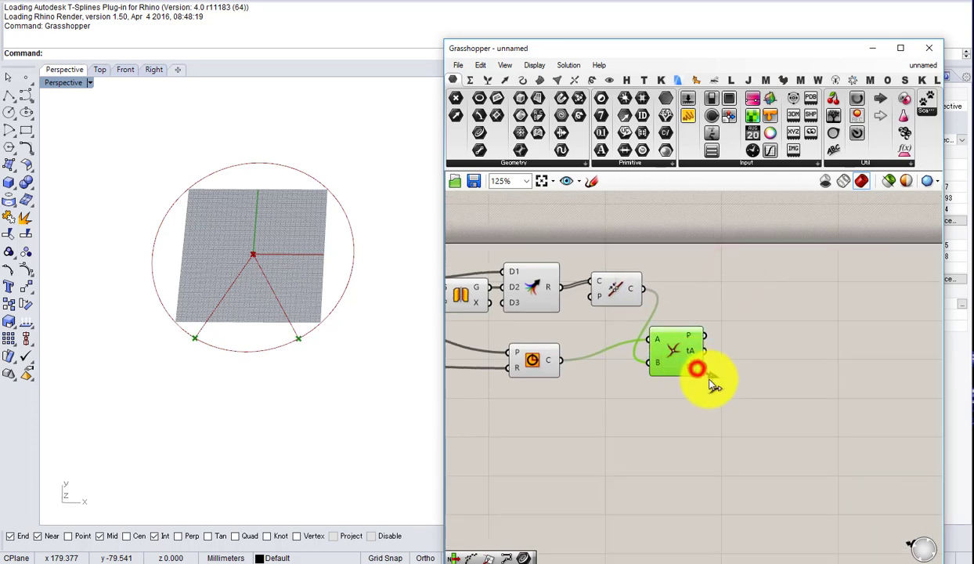
pyautogui.scroll(1, 666, 351)
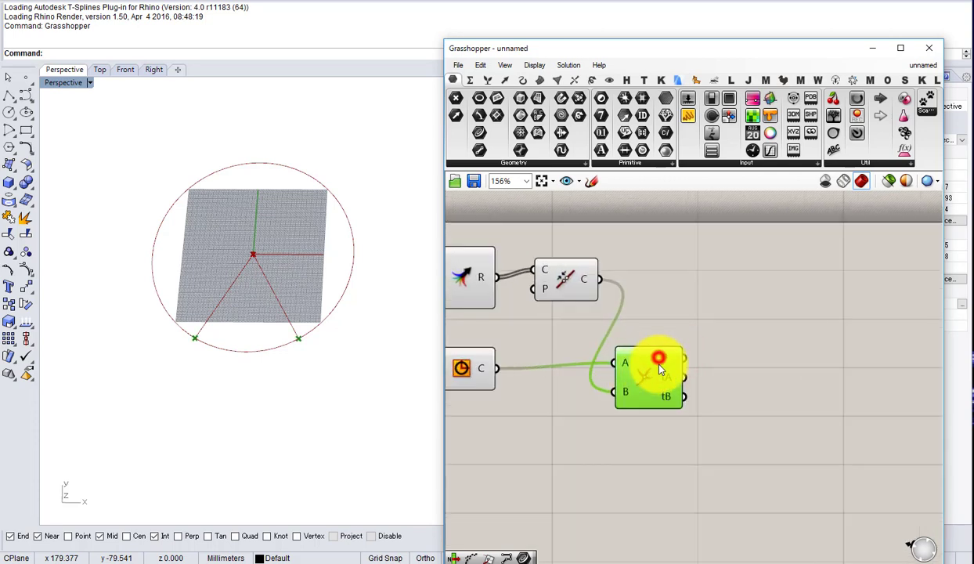
pyautogui.click(659, 360)
pyautogui.doubleClick(748, 341)
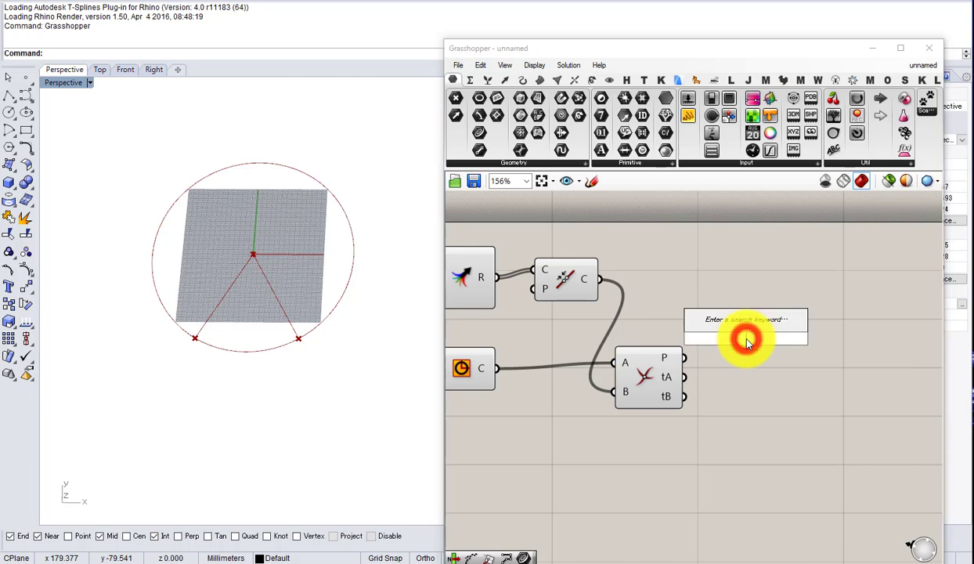
pyautogui.write('shatter')
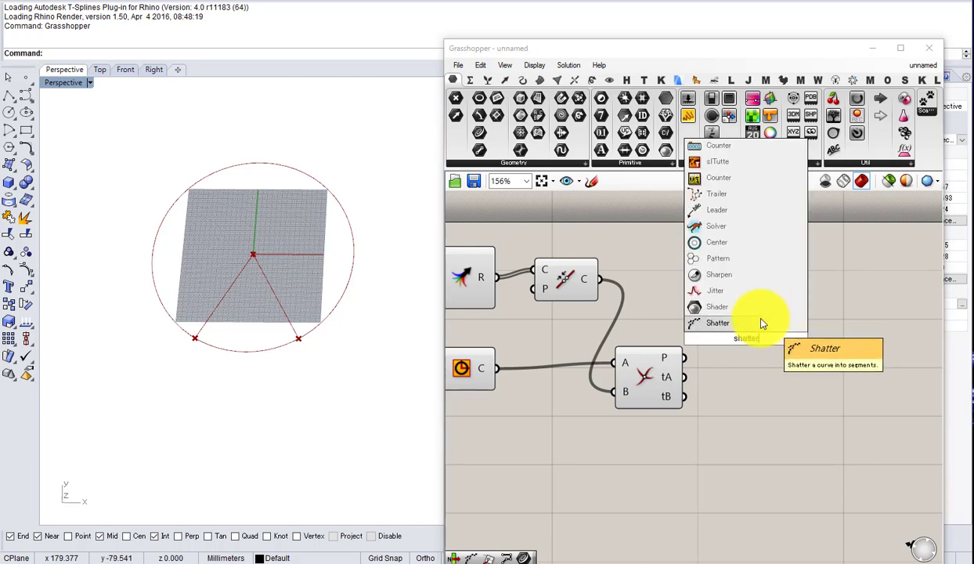
pyautogui.click(750, 324)
pyautogui.moveTo(496, 369); pyautogui.dragTo(705, 330)
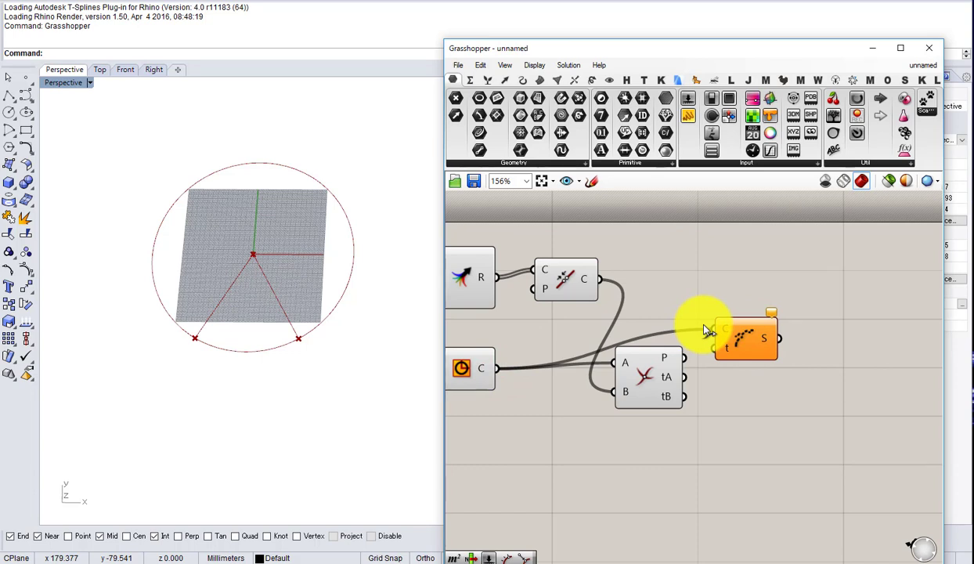
pyautogui.scroll(1, 699, 382)
pyautogui.moveTo(682, 376); pyautogui.dragTo(763, 342)
# Step: Add a curve Length component after Shatter and connect Shatter's S output to its C input
pyautogui.moveTo(885, 342); pyautogui.dragTo(731, 344, button='right')
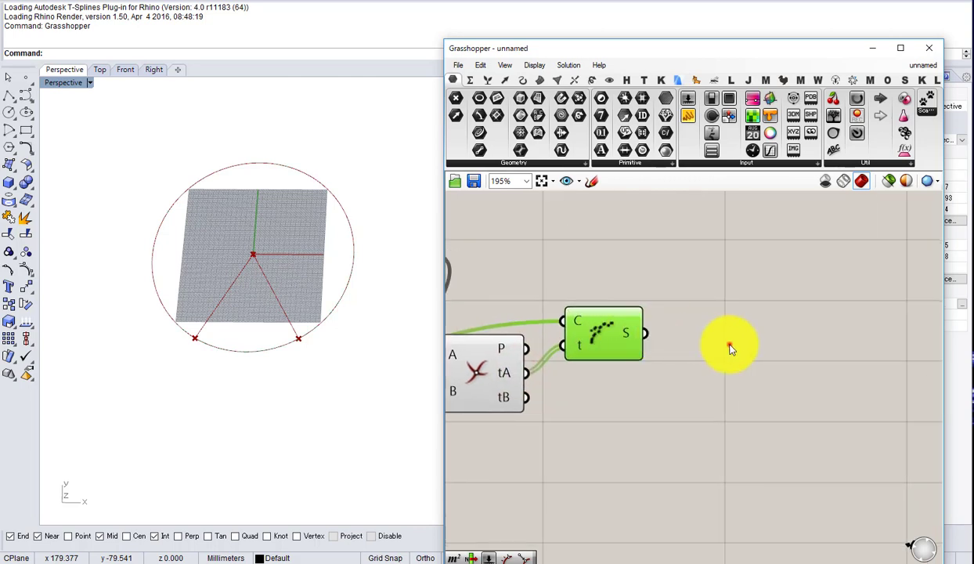
pyautogui.doubleClick(730, 346)
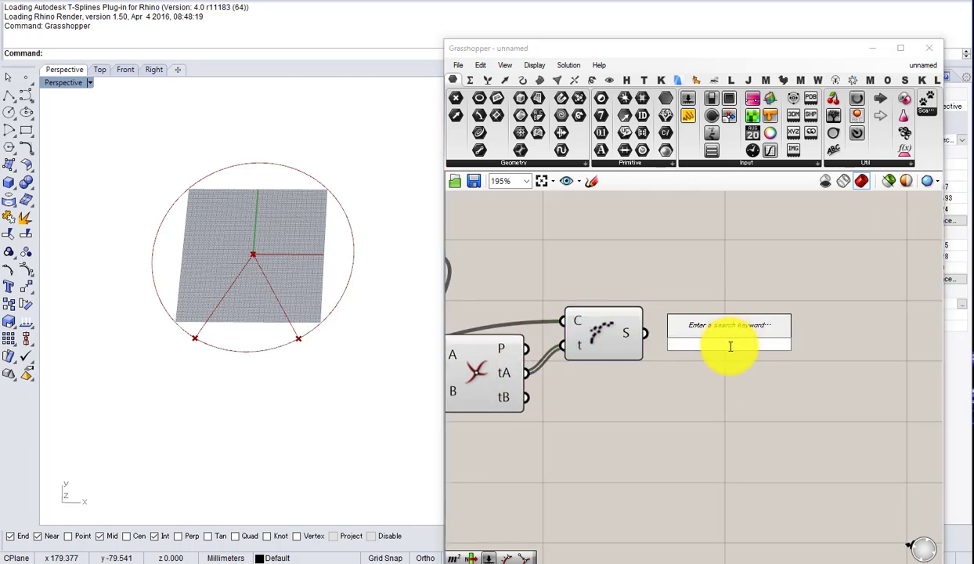
pyautogui.write('length')
pyautogui.click(718, 329)
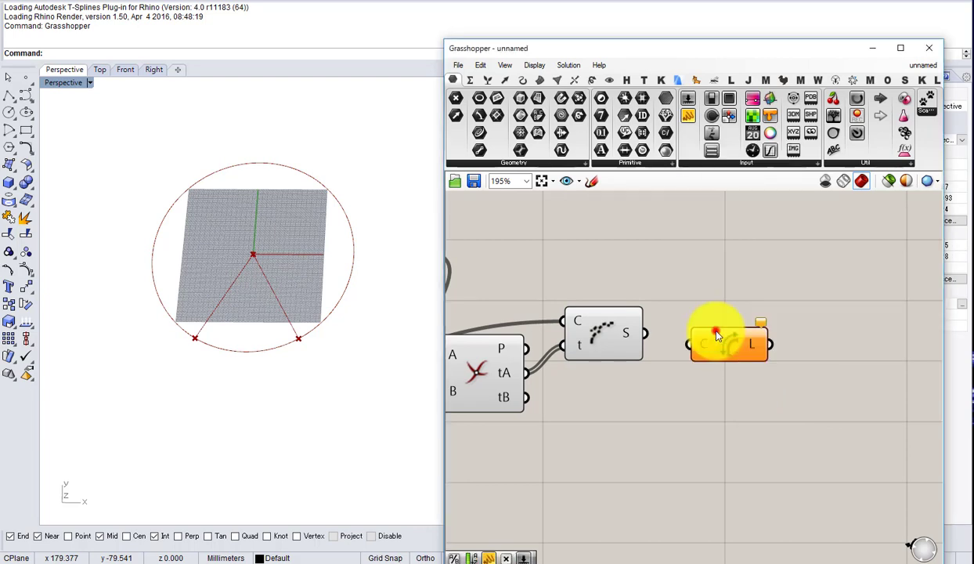
pyautogui.moveTo(641, 333); pyautogui.dragTo(670, 327)
# Step: Add a Sort List component and place it after the Length component
pyautogui.doubleClick(758, 401)
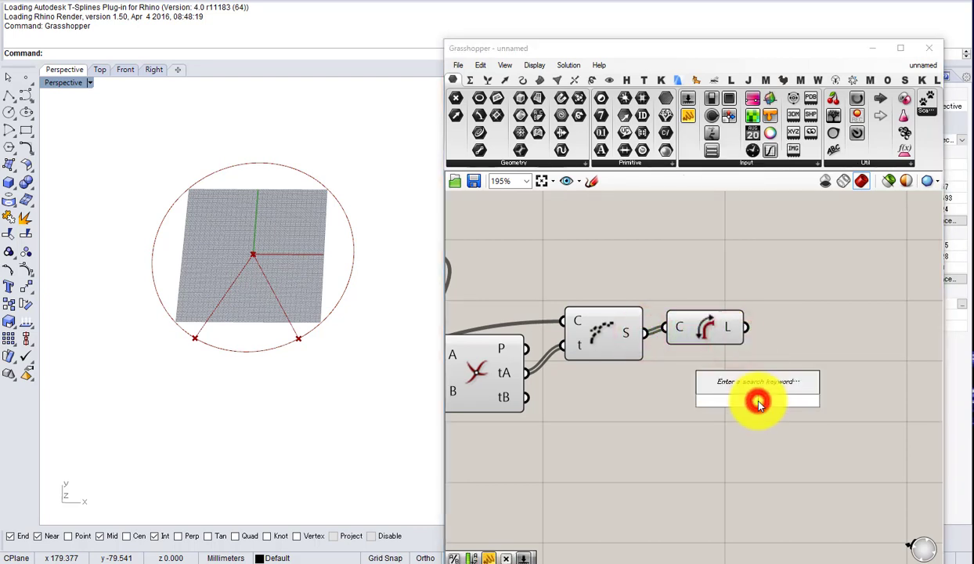
pyautogui.write('sort')
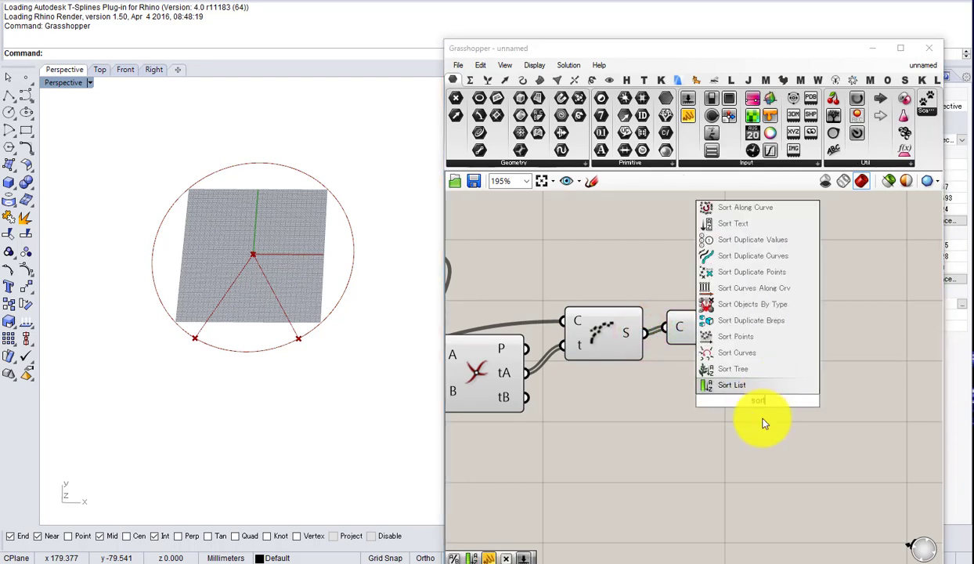
pyautogui.click(737, 389)
pyautogui.moveTo(750, 405); pyautogui.dragTo(831, 346)
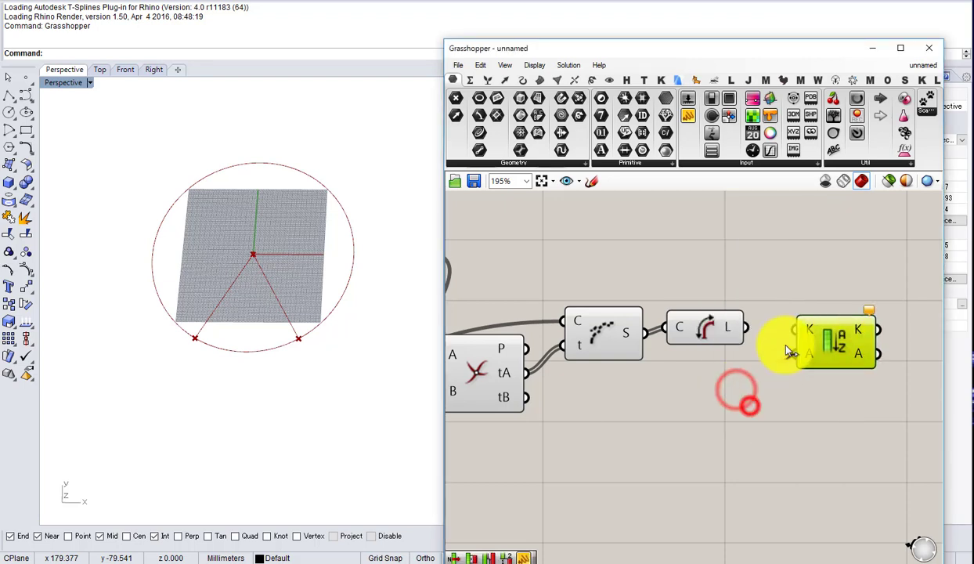
# Step: Connect Length's L output to Sort List's K input and Shatter's S output to its A input
pyautogui.scroll(1, 762, 343)
pyautogui.moveTo(708, 327); pyautogui.dragTo(705, 364)
pyautogui.moveTo(737, 360); pyautogui.dragTo(803, 327)
pyautogui.moveTo(848, 342); pyautogui.dragTo(836, 321)
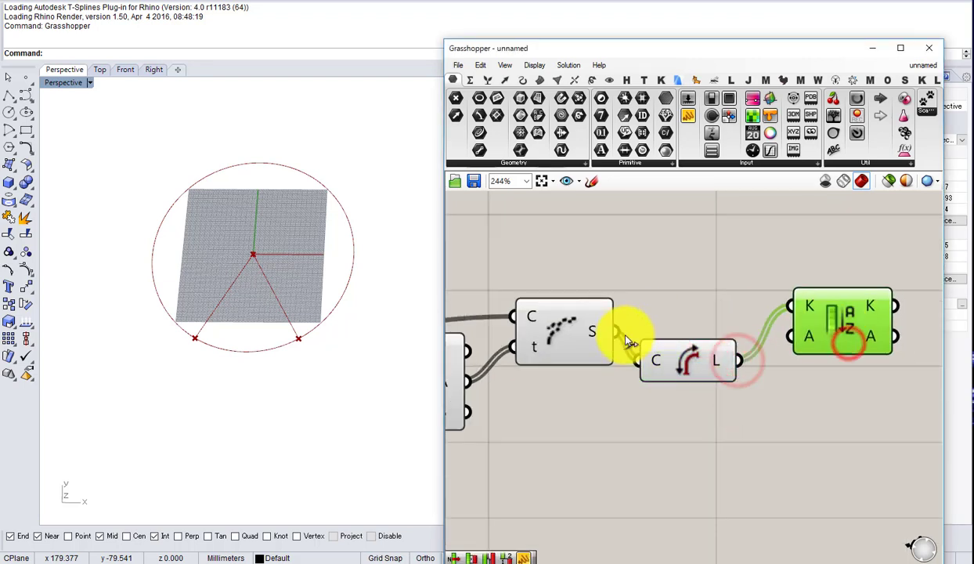
pyautogui.moveTo(618, 329); pyautogui.dragTo(836, 324)
# Step: Add a List Item component after Sort List and connect the sorted A output to its L input
pyautogui.moveTo(792, 326); pyautogui.dragTo(661, 333, button='right')
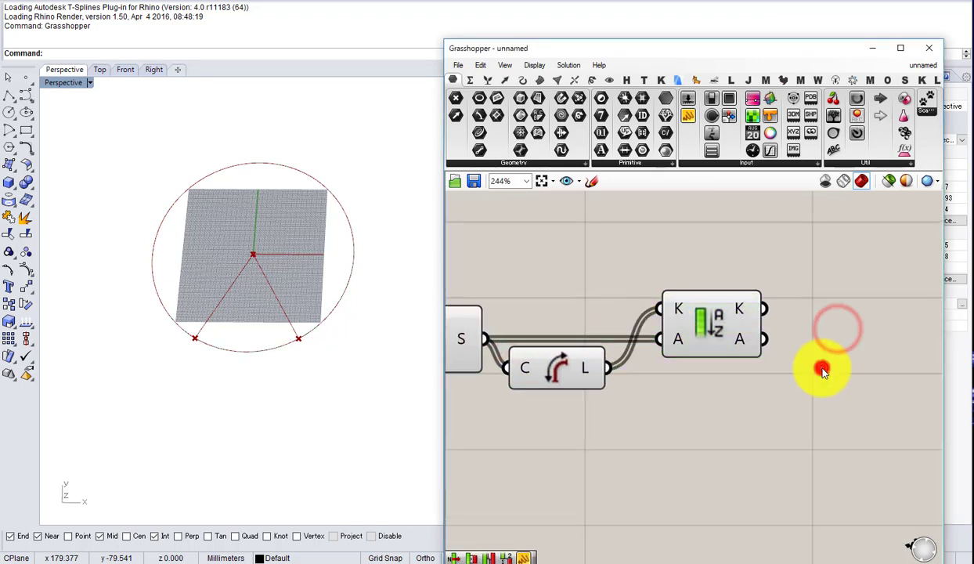
pyautogui.doubleClick(823, 369)
pyautogui.write('item')
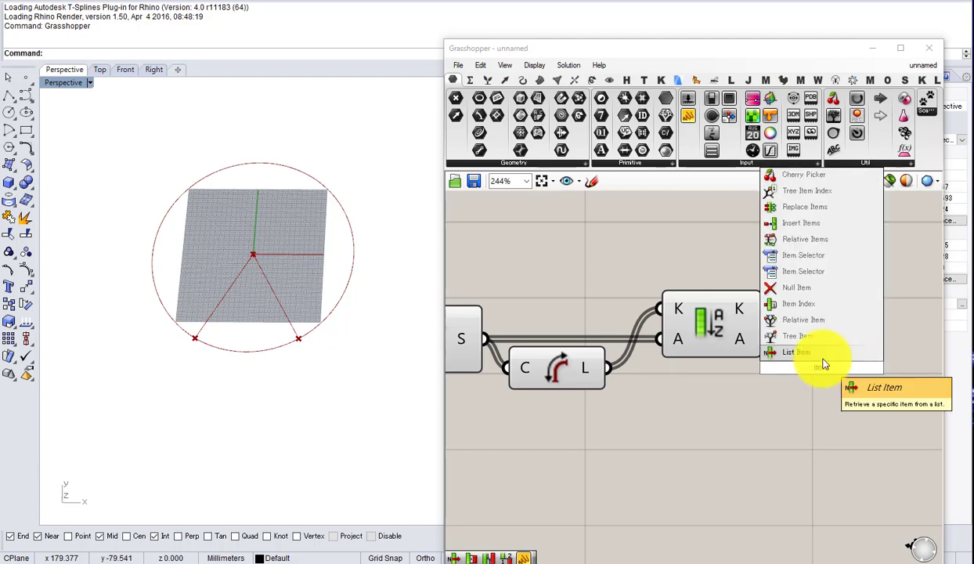
pyautogui.click(822, 357)
pyautogui.moveTo(756, 336); pyautogui.dragTo(782, 338)
pyautogui.moveTo(817, 343); pyautogui.dragTo(834, 341)
# Step: Turn off the preview of the components from Merge and Circle through Sort List, leaving List Item's preview on
pyautogui.scroll(-5, 830, 340)
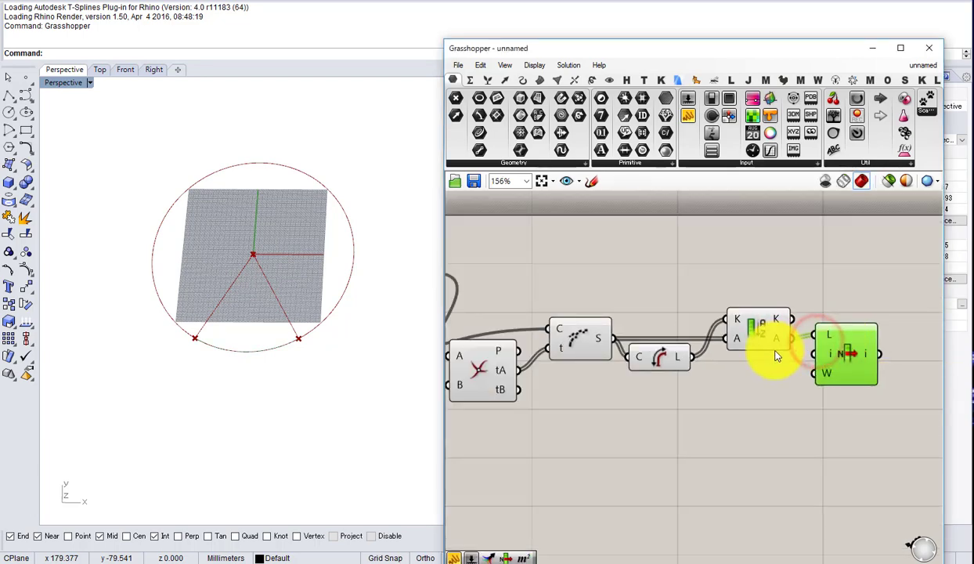
pyautogui.moveTo(771, 385); pyautogui.dragTo(475, 268)
pyautogui.middleClick(535, 302)
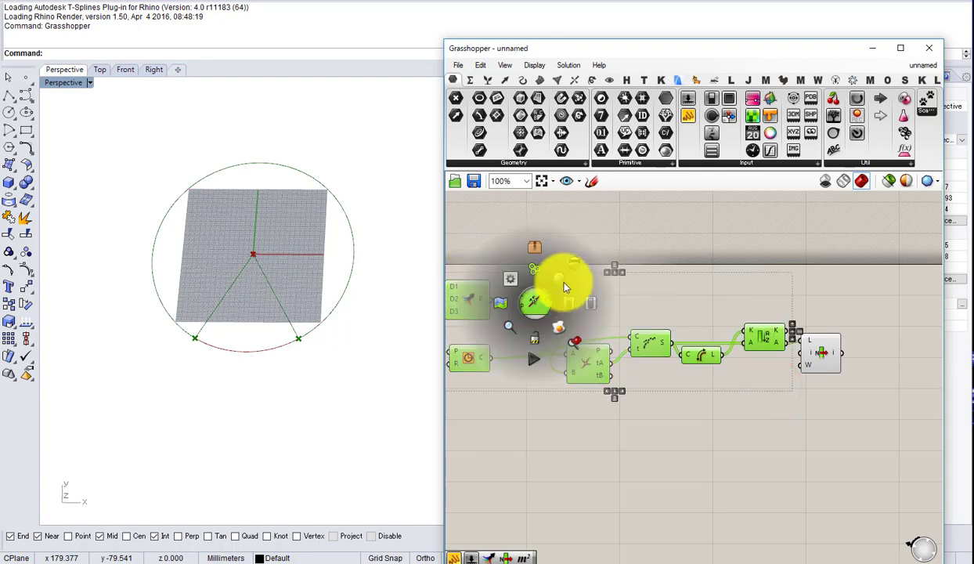
pyautogui.click(566, 283)
pyautogui.moveTo(482, 262); pyautogui.dragTo(662, 266, button='right')
pyautogui.click(662, 266)
# Step: Turn the preview of the Circle component back on
pyautogui.scroll(2, 579, 283)
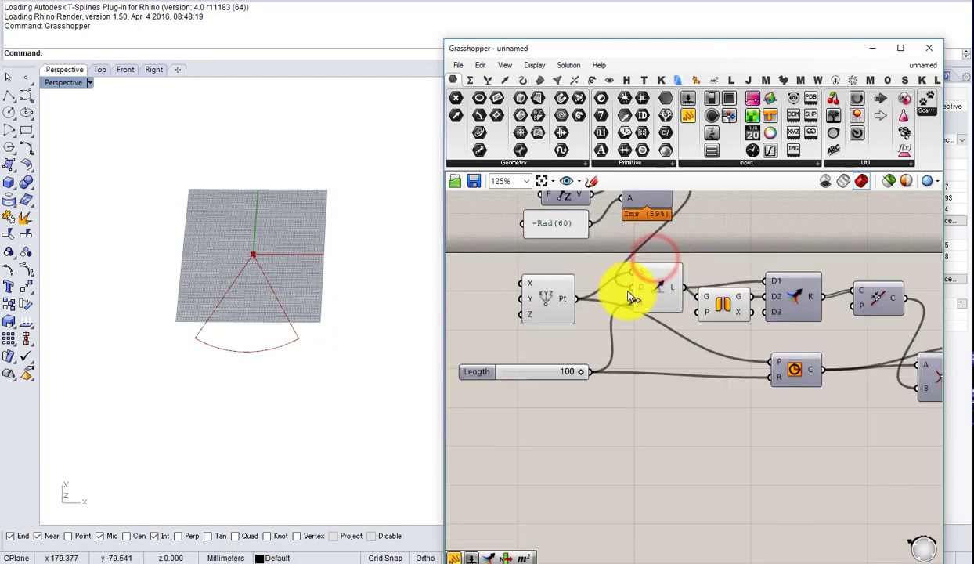
pyautogui.middleClick(677, 406)
pyautogui.click(678, 364)
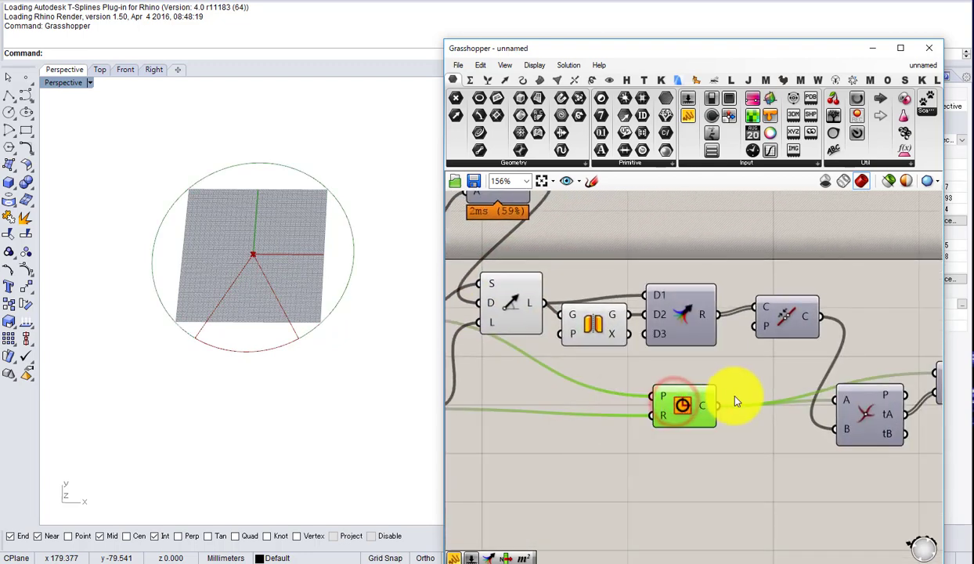
# Step: Move the List Item component to just below Sort List
pyautogui.scroll(-2, 714, 384)
pyautogui.moveTo(728, 381); pyautogui.dragTo(653, 365, button='right')
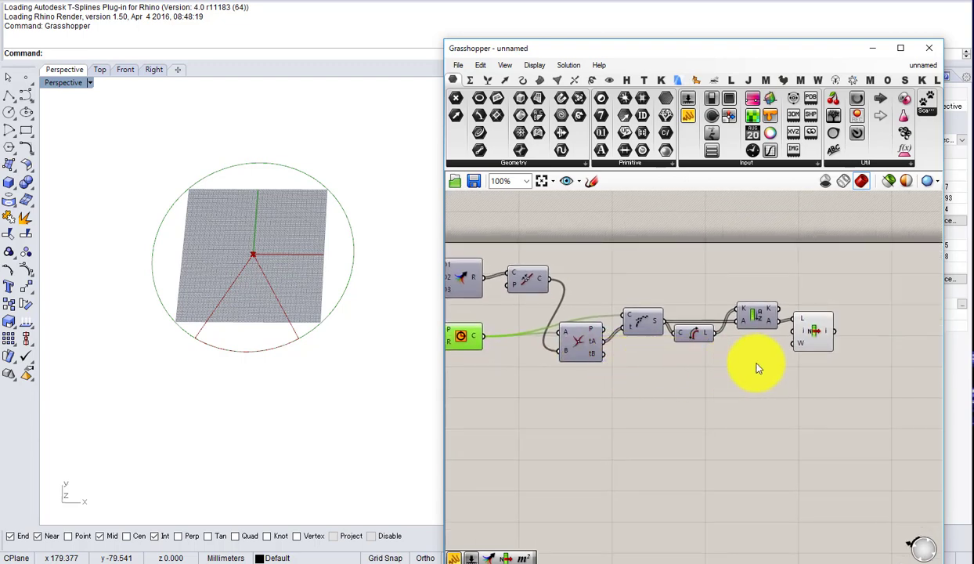
pyautogui.scroll(1, 823, 345)
pyautogui.moveTo(815, 339); pyautogui.dragTo(767, 413)
pyautogui.moveTo(702, 403); pyautogui.dragTo(753, 392, button='right')
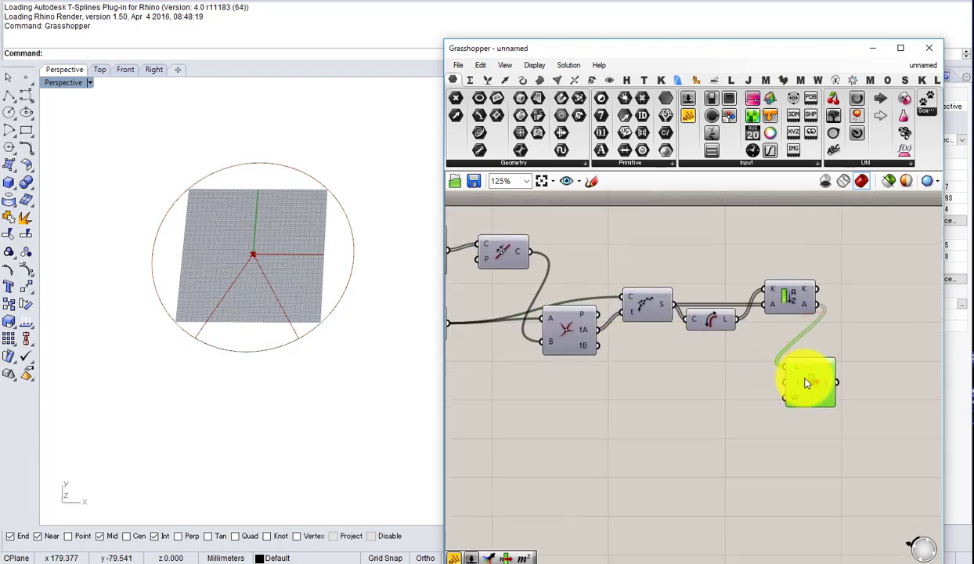
# Step: Add a Rotate component beside List Item and connect List Item's i output to its G input
pyautogui.click(728, 423)
pyautogui.doubleClick(727, 423)
pyautogui.write('rotate')
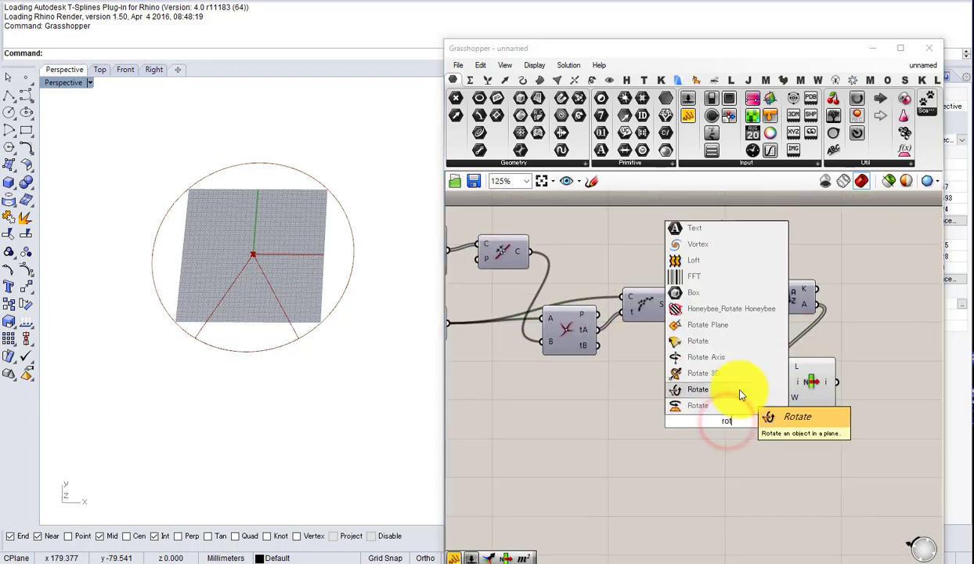
pyautogui.click(697, 411)
pyautogui.moveTo(713, 431); pyautogui.dragTo(851, 437)
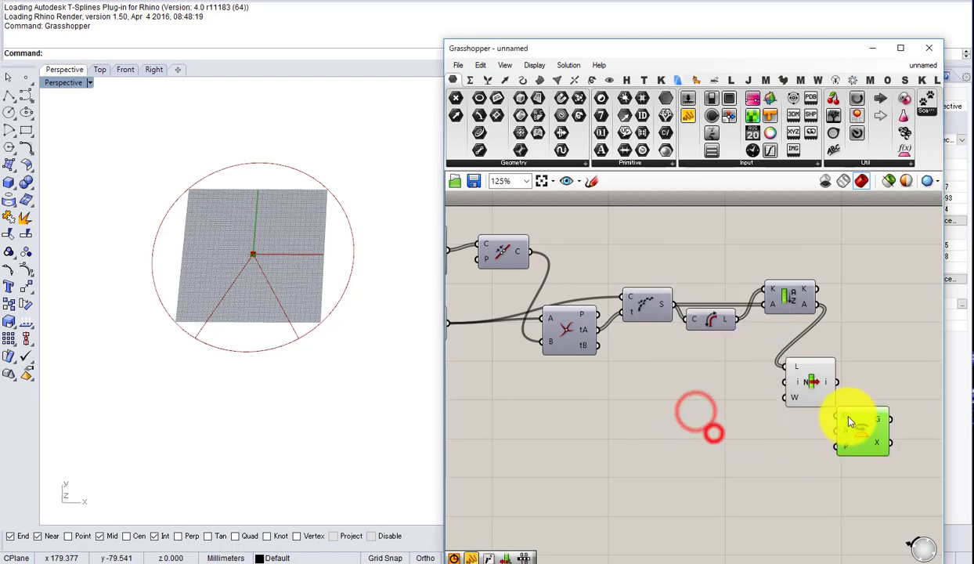
pyautogui.moveTo(833, 384); pyautogui.dragTo(838, 416)
pyautogui.moveTo(868, 420); pyautogui.dragTo(897, 393)
# Step: Add an End Points component and connect the Join Curves C output to its C input
pyautogui.scroll(-3, 899, 398)
pyautogui.scroll(3, 651, 344)
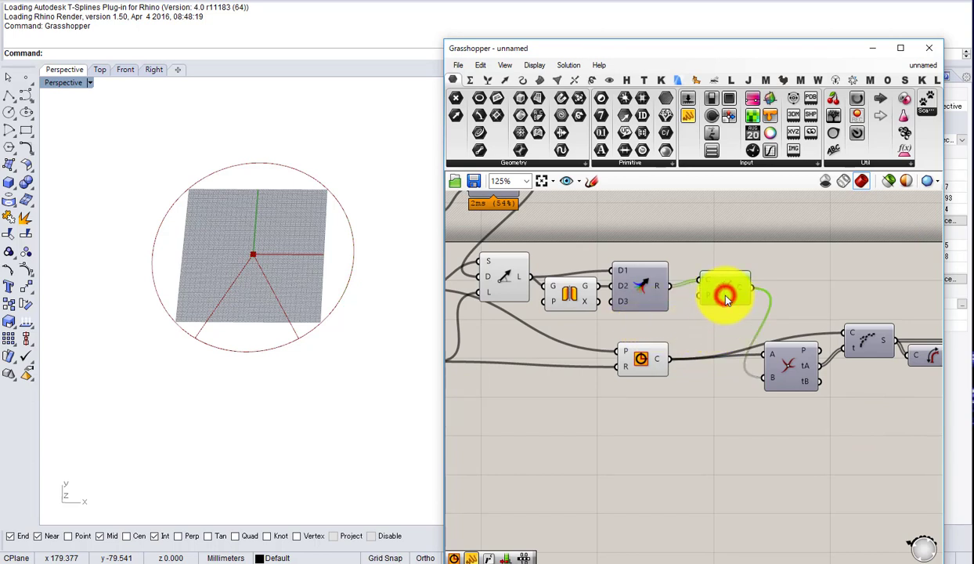
pyautogui.moveTo(727, 300); pyautogui.dragTo(664, 304, button='right')
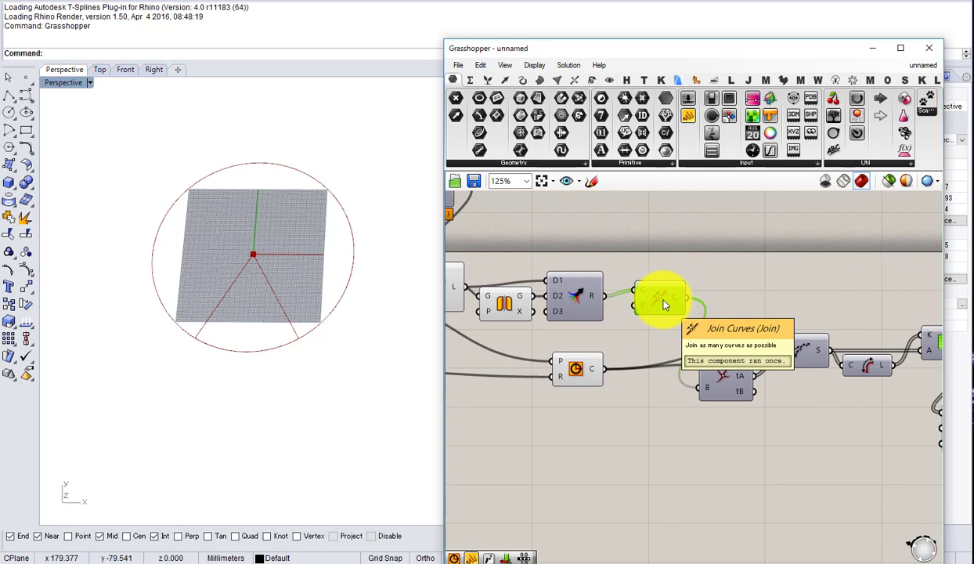
pyautogui.doubleClick(750, 264)
pyautogui.write('end')
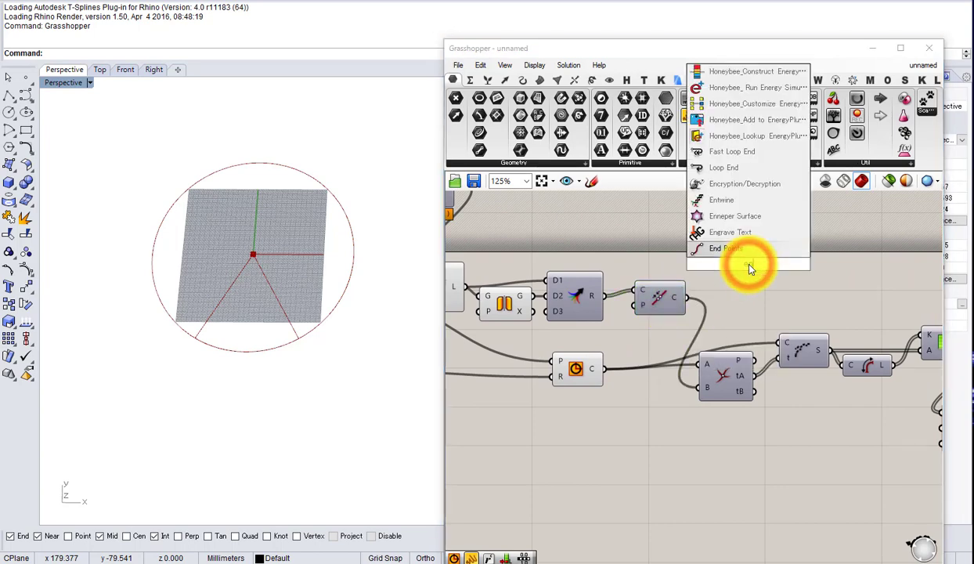
pyautogui.click(730, 251)
pyautogui.moveTo(727, 260); pyautogui.dragTo(688, 296)
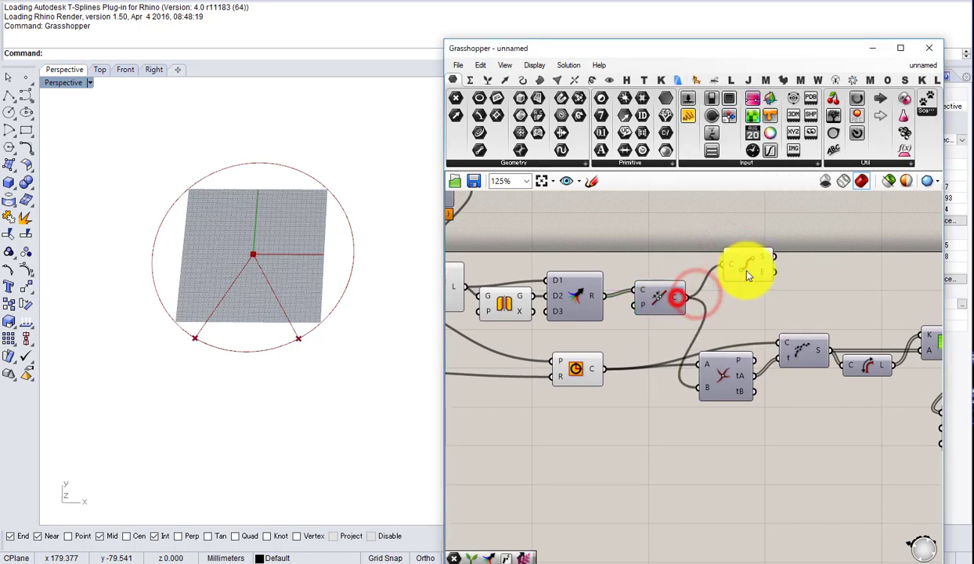
# Step: Move the End Points component below and to the left of List Item
pyautogui.scroll(-3, 600, 249)
pyautogui.moveTo(600, 248); pyautogui.dragTo(653, 398)
pyautogui.scroll(3, 714, 391)
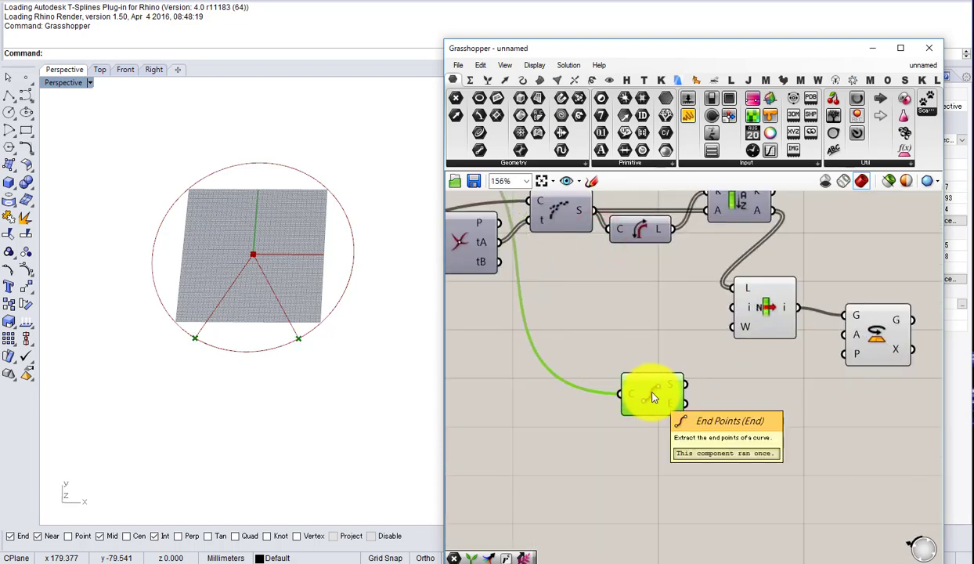
pyautogui.moveTo(651, 398); pyautogui.dragTo(591, 395)
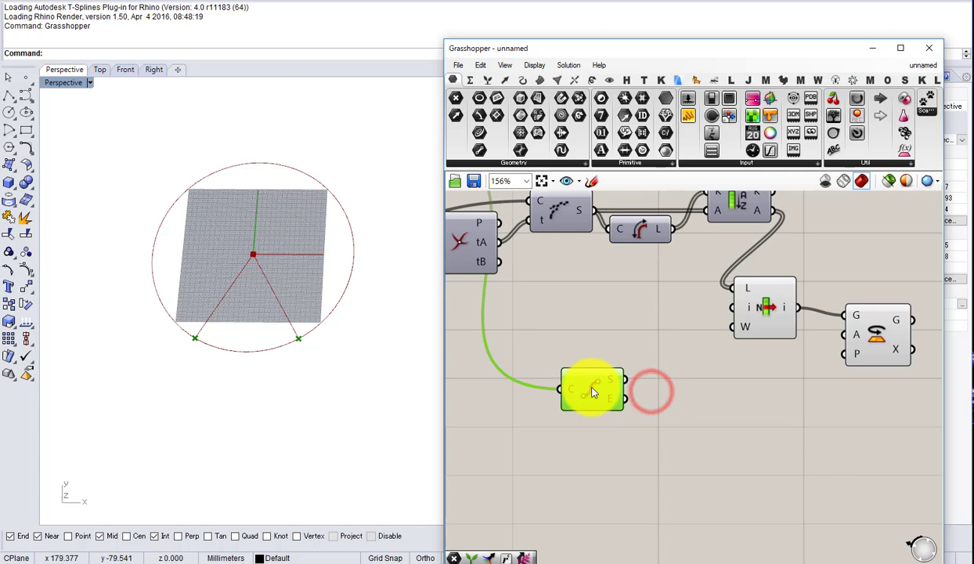
# Step: Add a Merge component, connect End Points' S and E outputs to D1 and D2, and its R output to Rotate's P input
pyautogui.doubleClick(673, 392)
pyautogui.write('me')
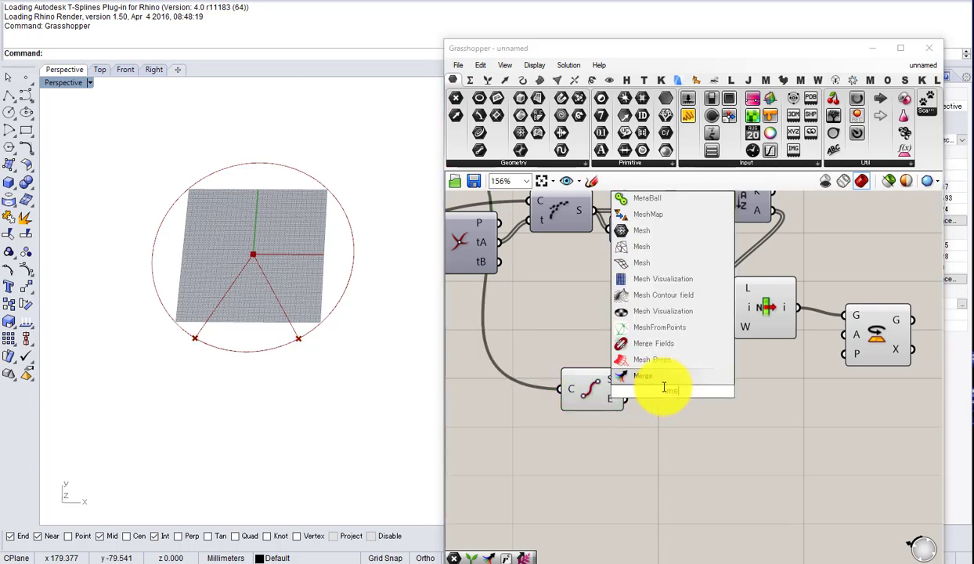
pyautogui.click(642, 377)
pyautogui.moveTo(588, 394); pyautogui.dragTo(841, 354)
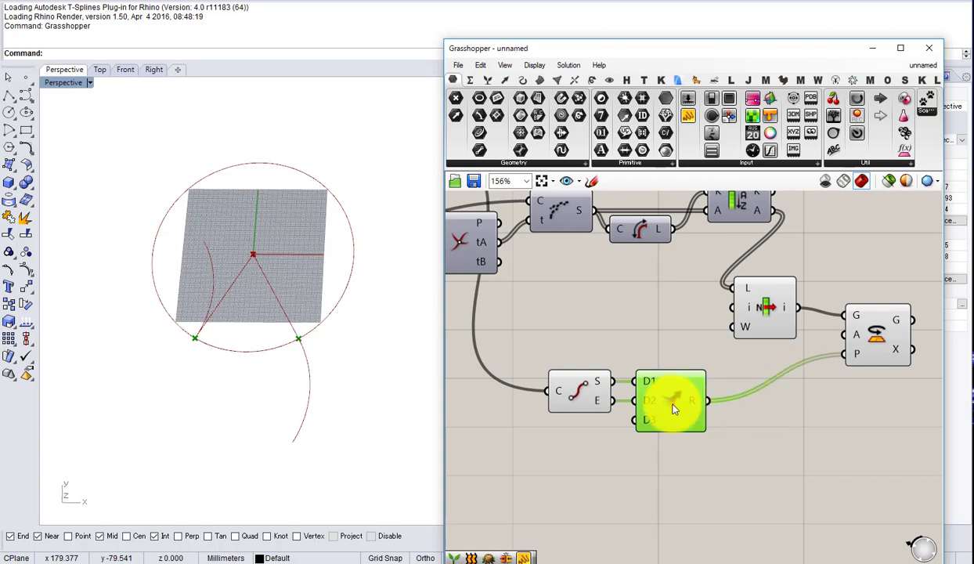
# Step: Move the End Points and Merge components together so they sit beneath List Item, closer to Rotate
pyautogui.moveTo(680, 468); pyautogui.dragTo(534, 358)
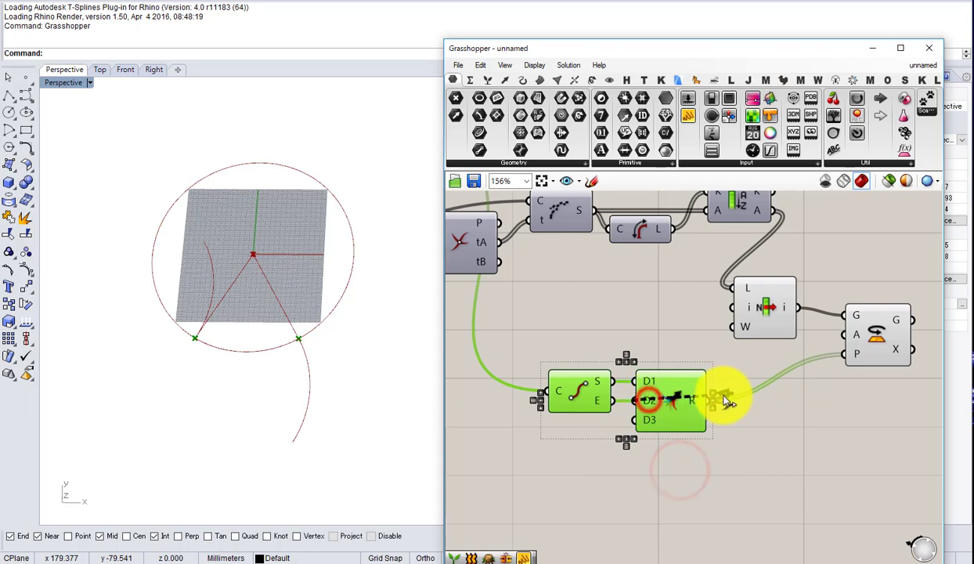
pyautogui.moveTo(670, 397); pyautogui.dragTo(768, 393)
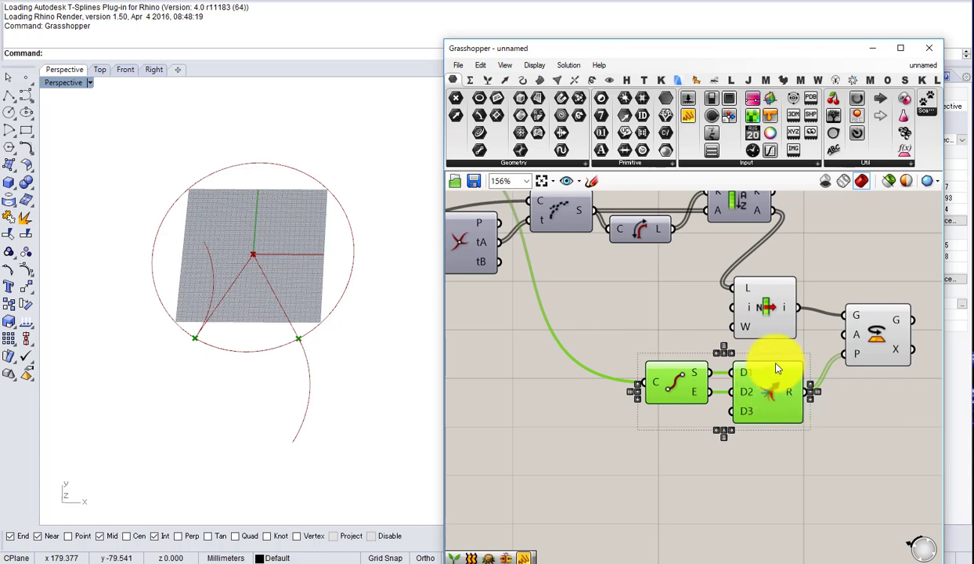
pyautogui.moveTo(829, 423); pyautogui.dragTo(716, 398, button='right')
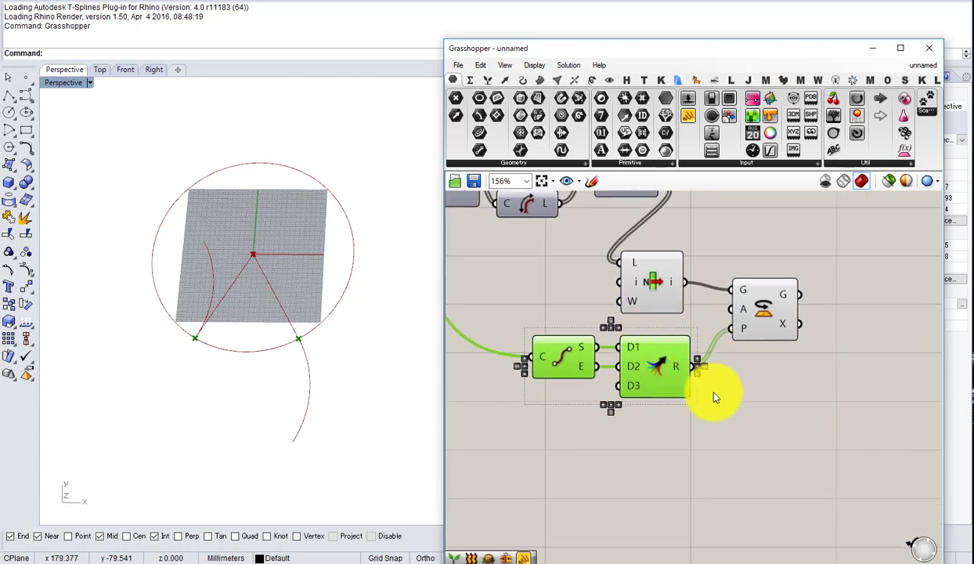
# Step: Add a panel containing 60, shrink it and place it below the End Points component
pyautogui.doubleClick(666, 462)
pyautogui.write('panel')
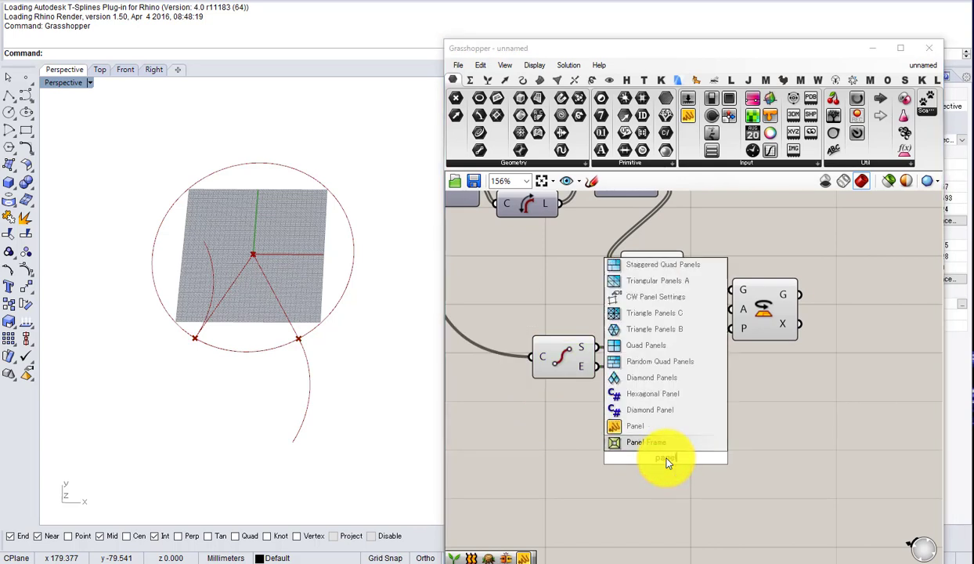
pyautogui.press('Return')
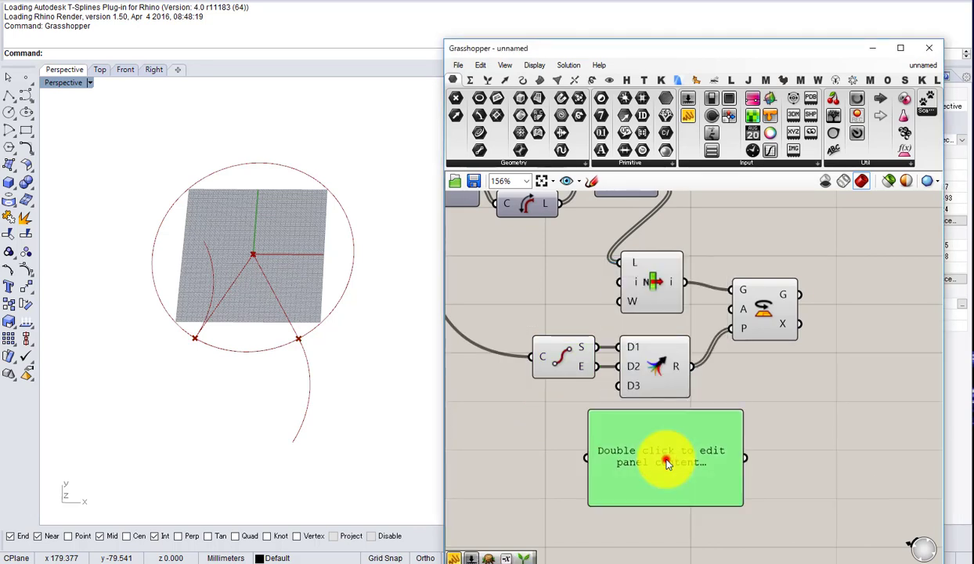
pyautogui.doubleClick(667, 462)
pyautogui.write('60')
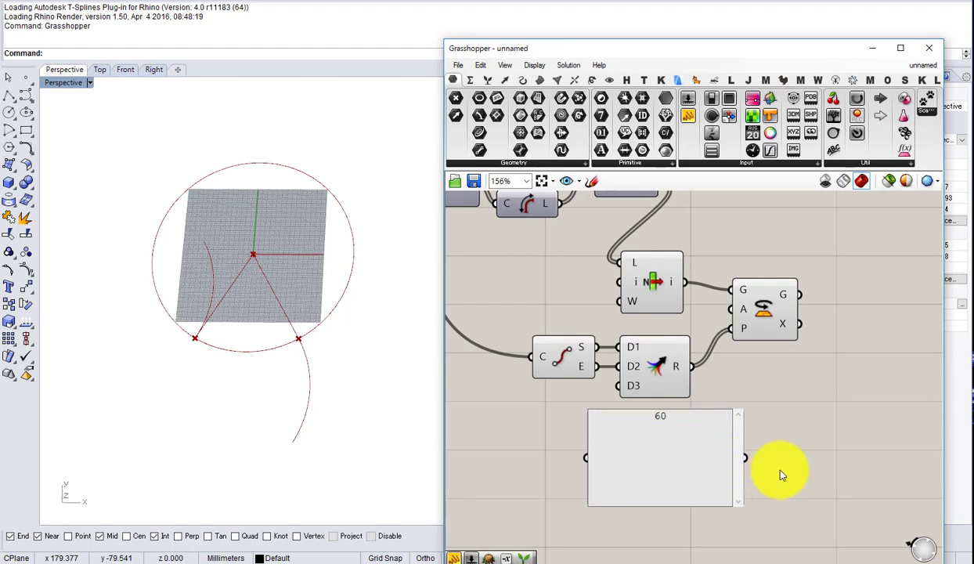
pyautogui.click(809, 464)
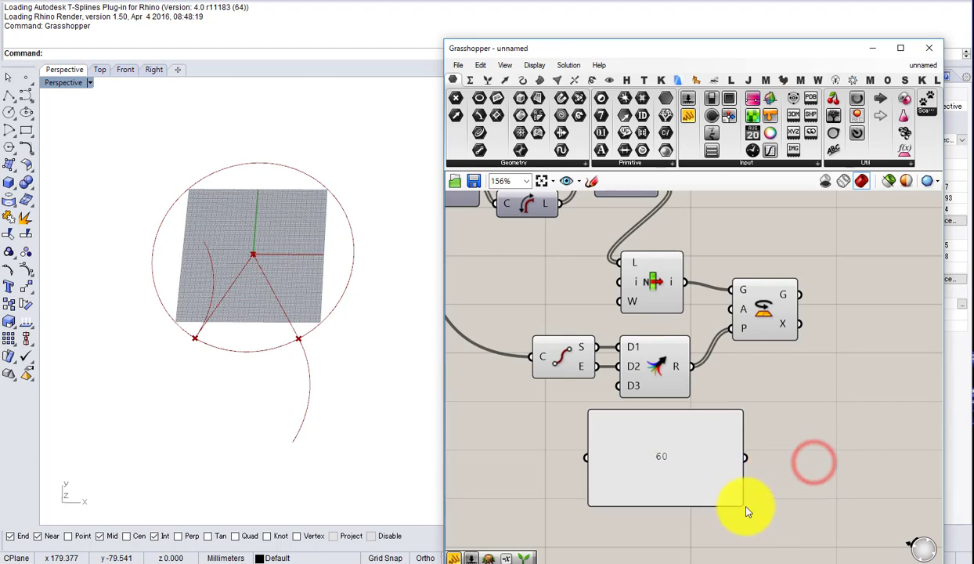
pyautogui.moveTo(739, 501); pyautogui.dragTo(568, 447)
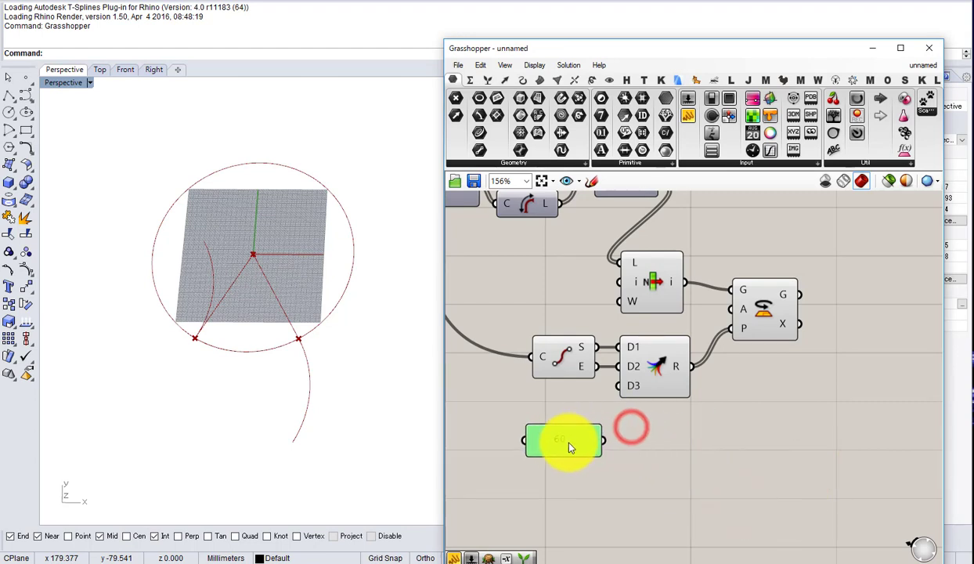
# Step: Add a second panel beside the 60 panel, containing 1 and -1 on separate lines
pyautogui.doubleClick(672, 459)
pyautogui.write('p')
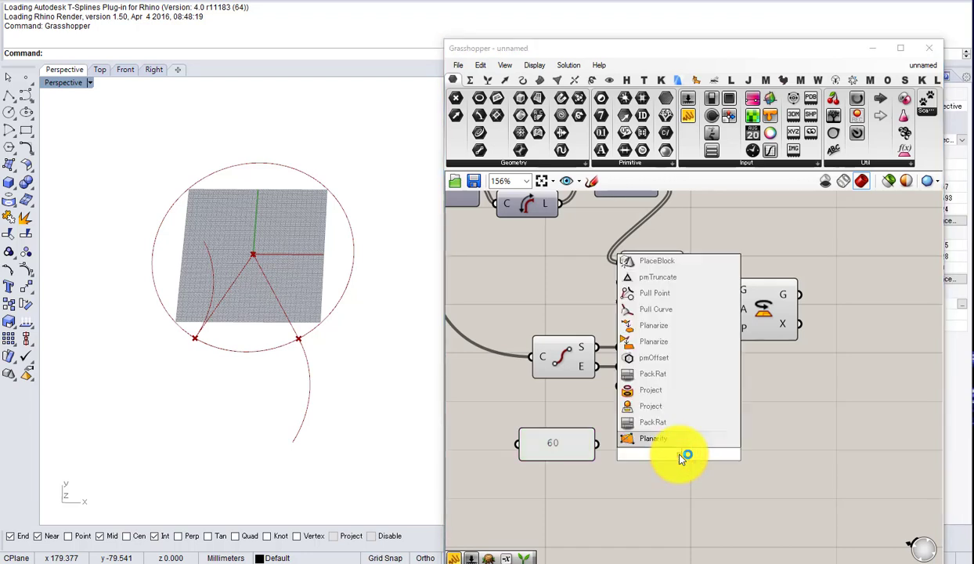
pyautogui.write('anel')
pyautogui.press('Return')
pyautogui.doubleClick(680, 455)
pyautogui.write('1')
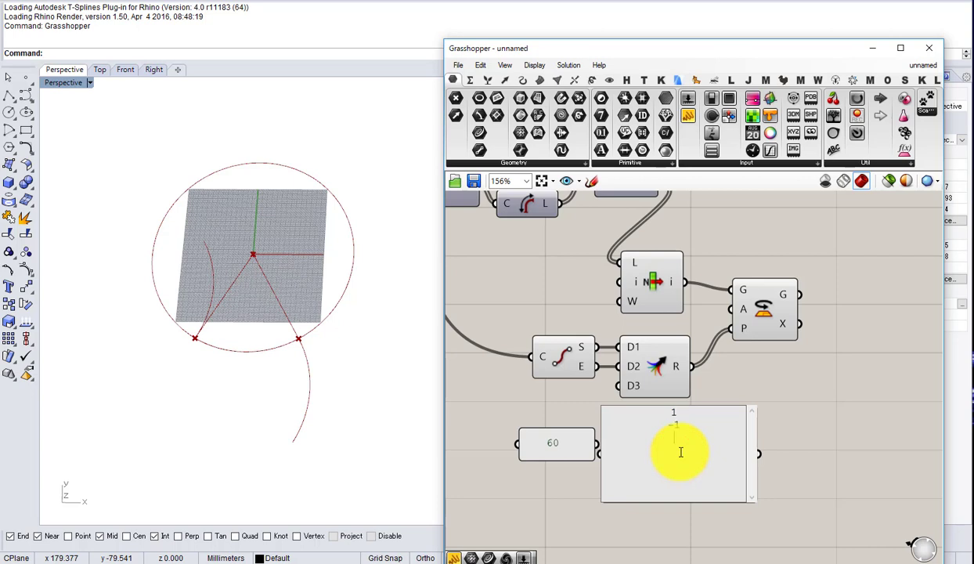
pyautogui.click(811, 431)
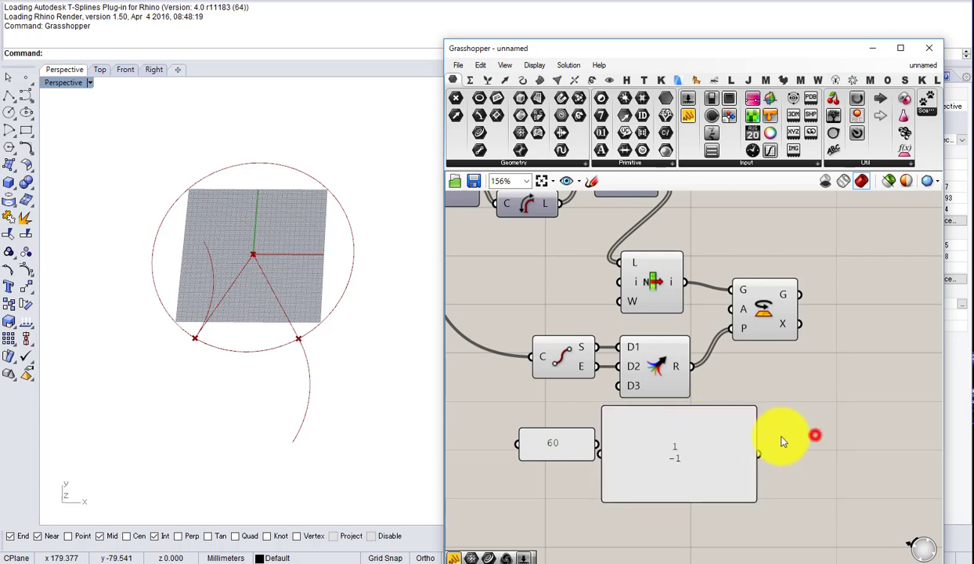
# Step: Turn off Multiline Data on the 1 and -1 panel, shrink it, and move the 60 panel beneath it
pyautogui.rightClick(677, 427)
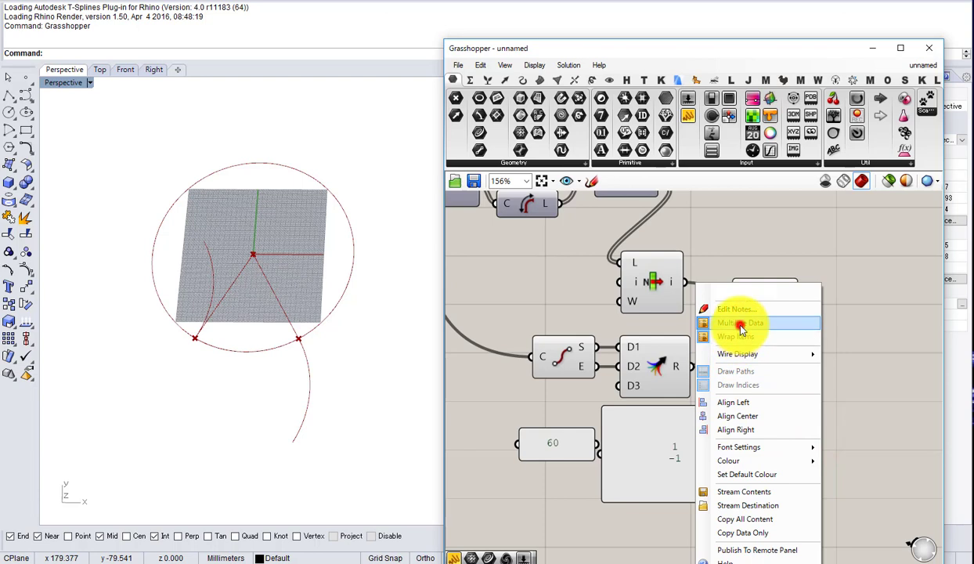
pyautogui.click(718, 322)
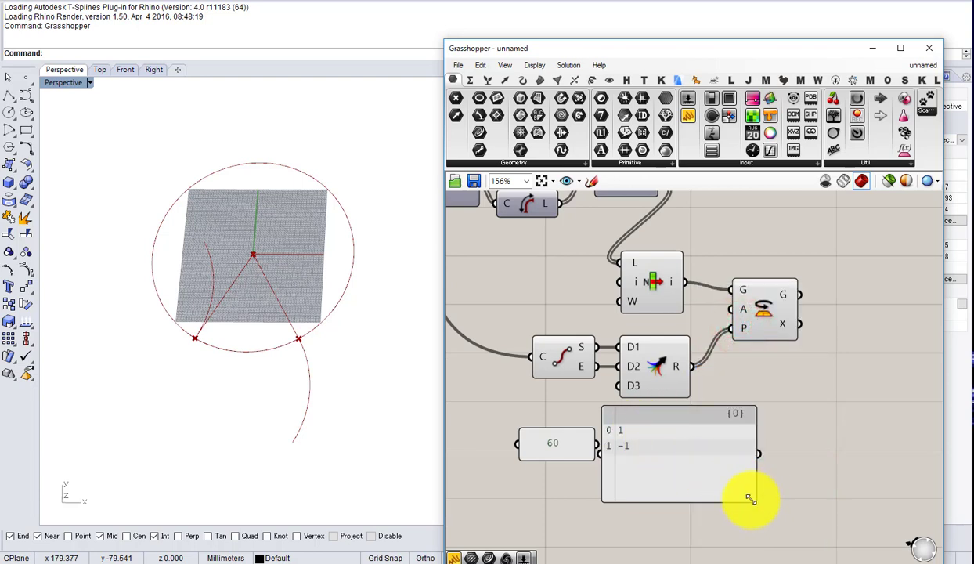
pyautogui.moveTo(750, 499); pyautogui.dragTo(676, 460)
pyautogui.moveTo(546, 447); pyautogui.dragTo(620, 497)
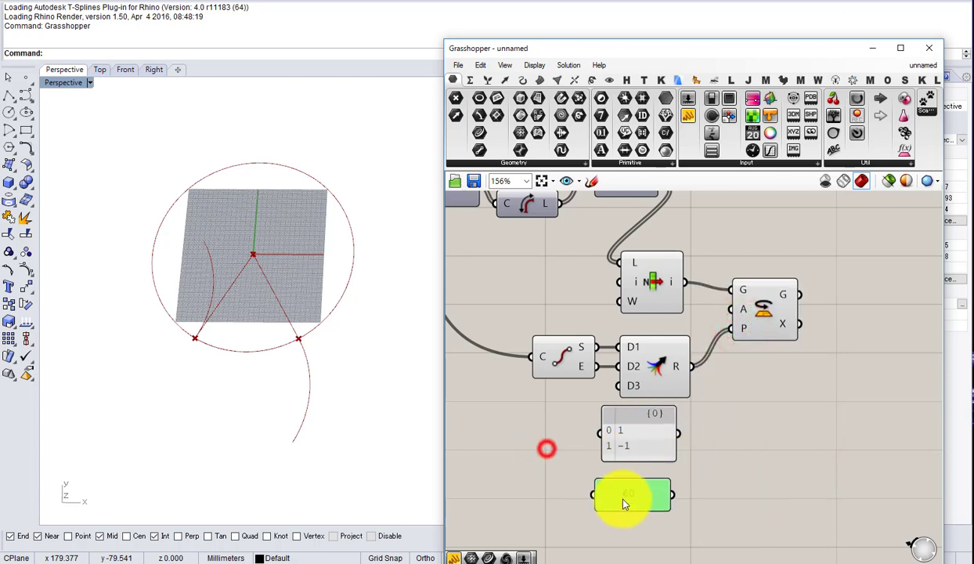
# Step: Add a Multiplication component and connect the 1 and -1 panel to A and the 60 panel to B
pyautogui.doubleClick(735, 489)
pyautogui.write('mul')
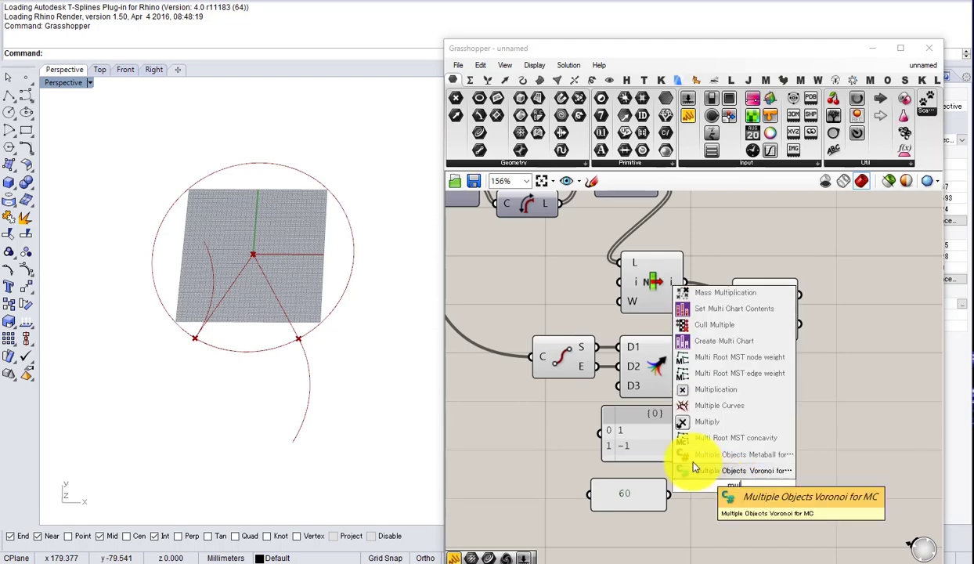
pyautogui.click(705, 390)
pyautogui.moveTo(679, 433); pyautogui.dragTo(703, 484)
# Step: Add a Radians component, feed it the Multiplication result, and connect its R output to Rotate's A input
pyautogui.doubleClick(804, 462)
pyautogui.write('rad')
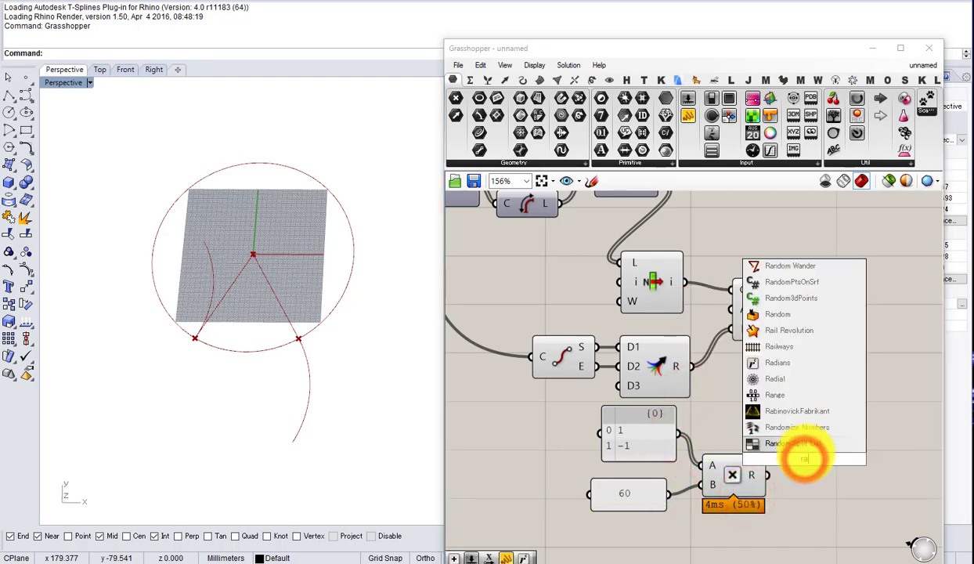
pyautogui.click(780, 444)
pyautogui.moveTo(767, 477); pyautogui.dragTo(775, 459)
pyautogui.moveTo(804, 452); pyautogui.dragTo(735, 311)
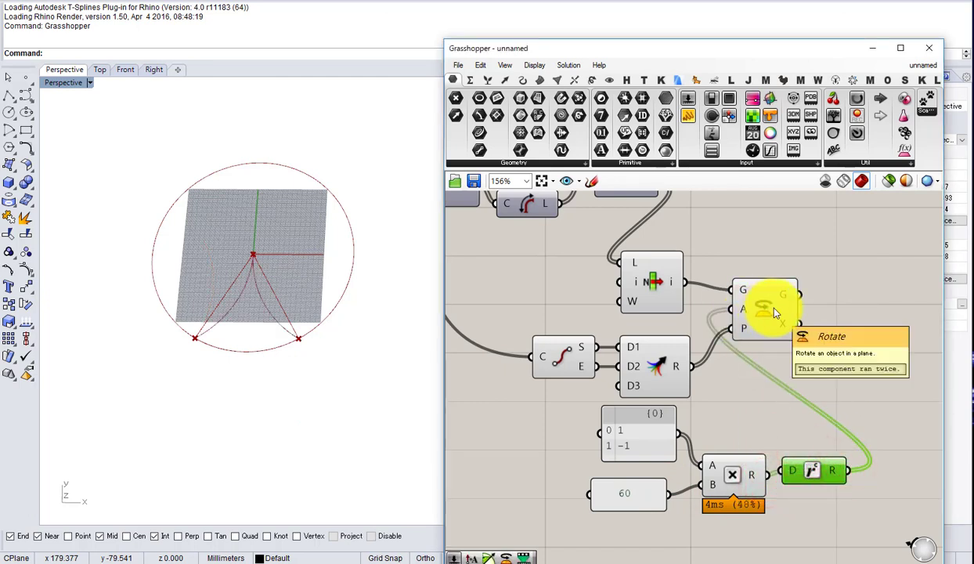
# Step: Reorder the multiplier panel's items to -1 and 1, and place the panel above the 60 panel
pyautogui.click(771, 313)
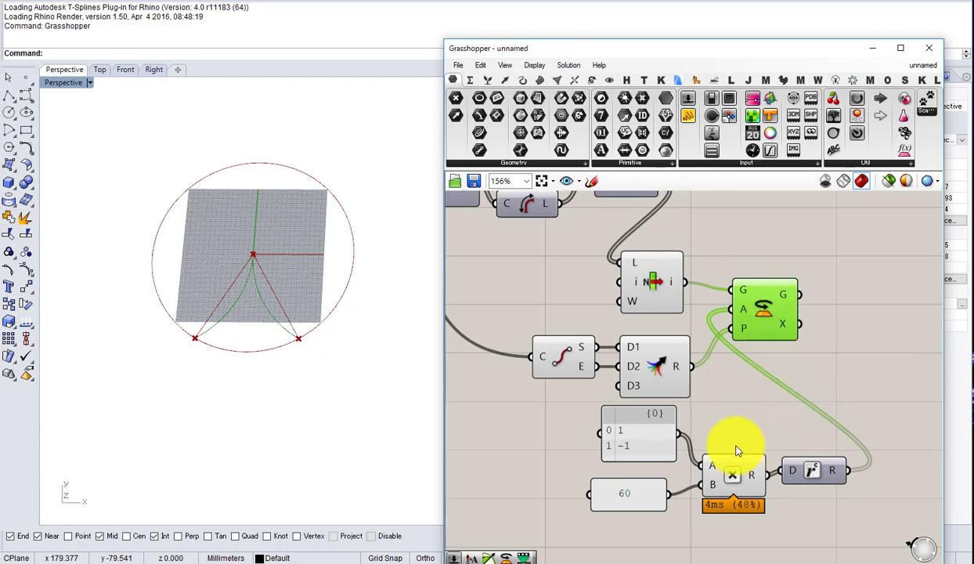
pyautogui.moveTo(657, 437); pyautogui.dragTo(685, 424, button='right')
pyautogui.click(672, 505)
pyautogui.moveTo(654, 431); pyautogui.dragTo(579, 428)
pyautogui.doubleClick(596, 438)
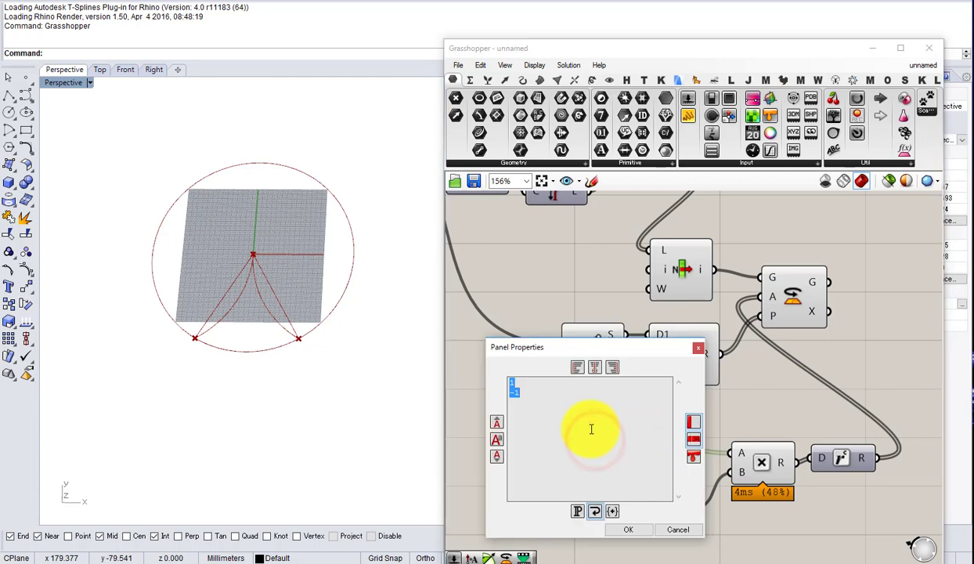
pyautogui.click(628, 530)
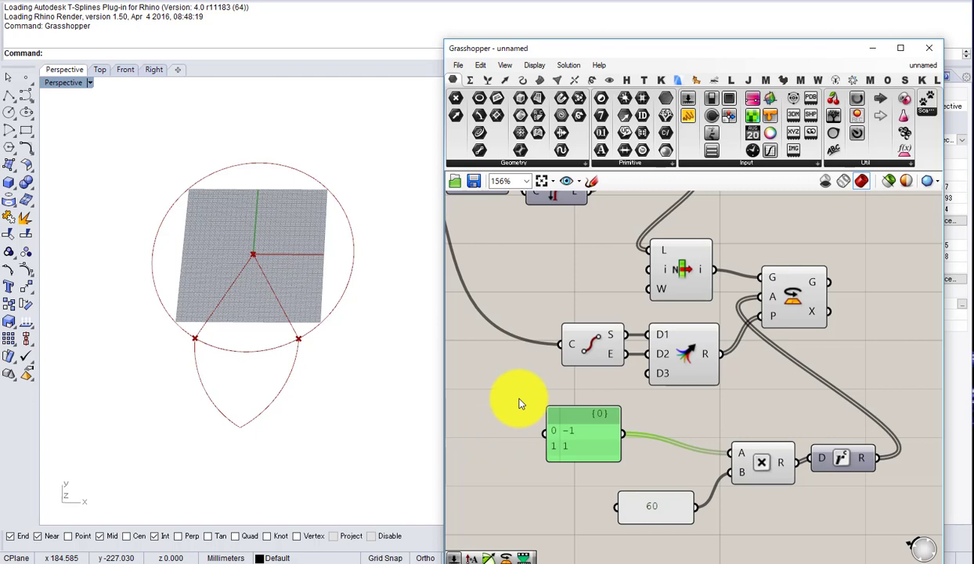
pyautogui.moveTo(652, 392); pyautogui.dragTo(626, 379, button='right')
pyautogui.scroll(1, 571, 419)
pyautogui.moveTo(540, 424); pyautogui.dragTo(624, 427)
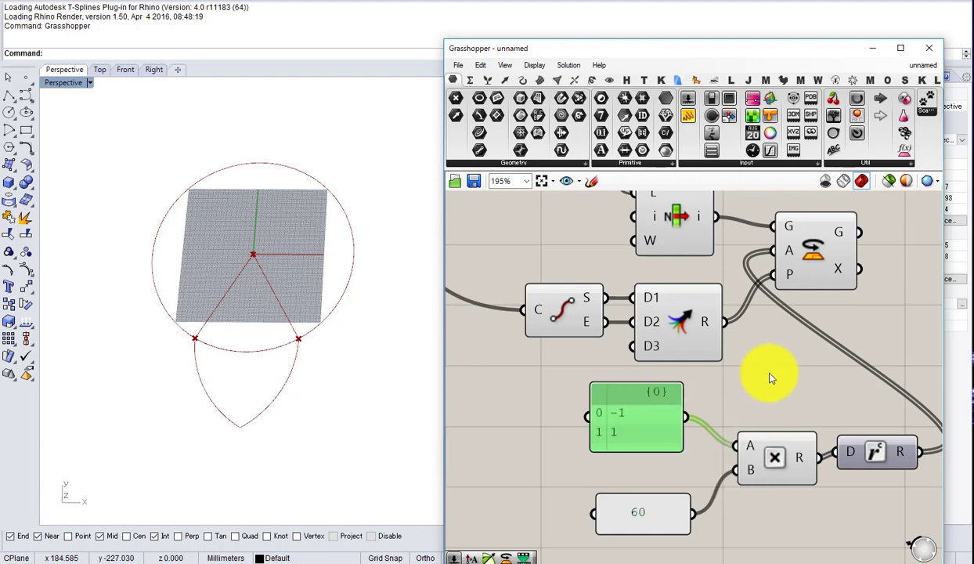
# Step: Select the Merge and Rotate components in turn to check their geometry in the viewport
pyautogui.moveTo(779, 356); pyautogui.dragTo(671, 435, button='right')
pyautogui.scroll(-3, 677, 407)
pyautogui.scroll(2, 681, 373)
pyautogui.click(590, 406)
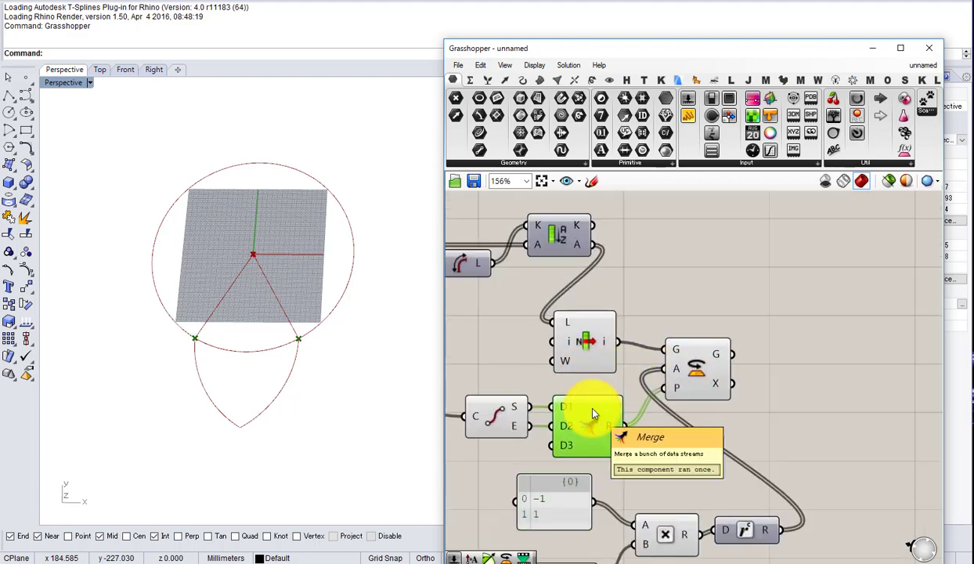
pyautogui.click(702, 366)
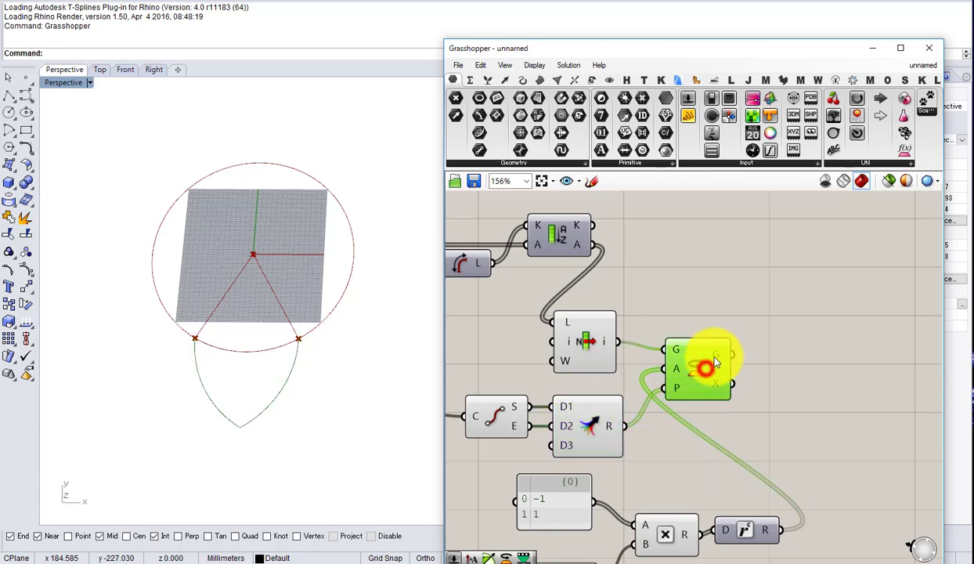
# Step: Add an End Points component and connect Rotate's G output to its C input
pyautogui.doubleClick(771, 355)
pyautogui.write('end')
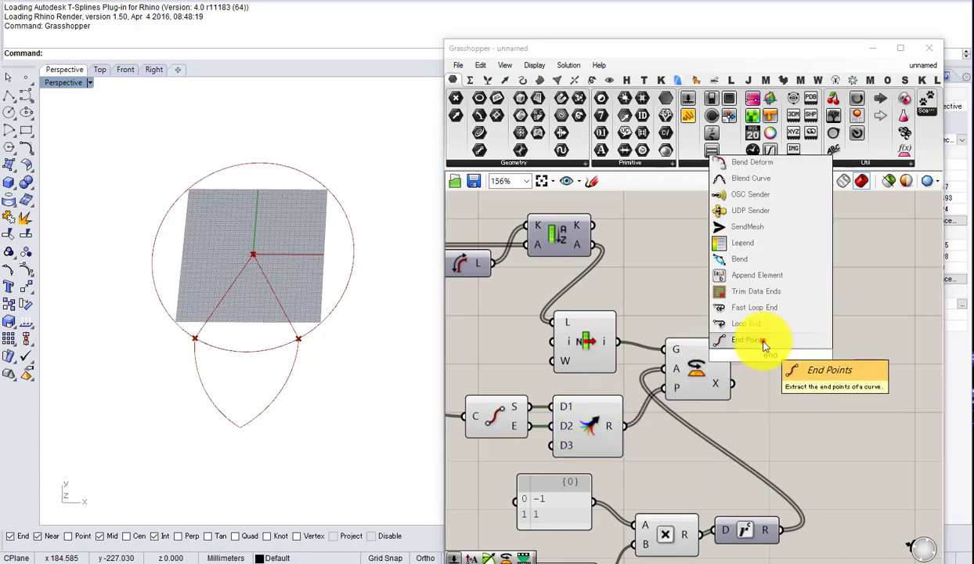
pyautogui.click(764, 343)
pyautogui.moveTo(759, 359); pyautogui.dragTo(771, 360)
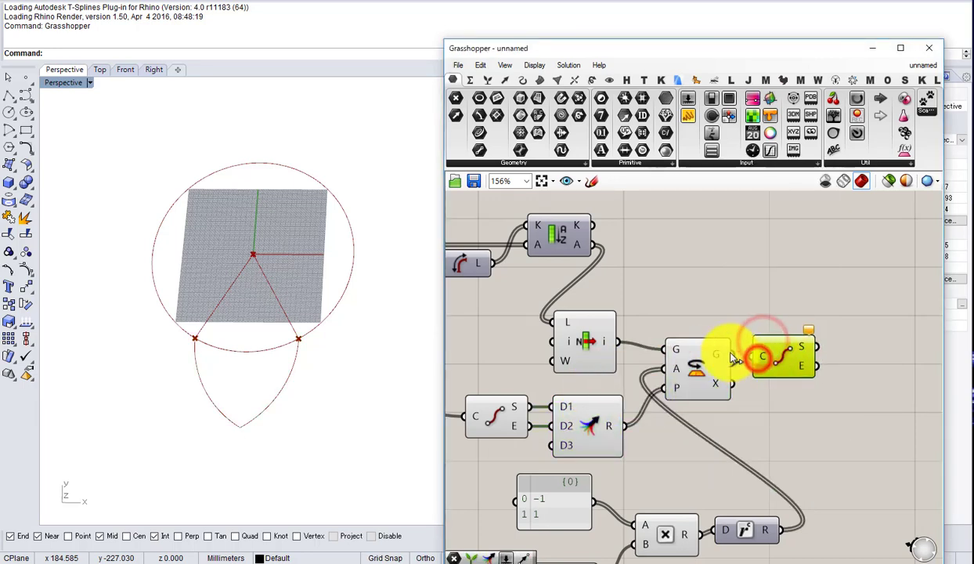
pyautogui.moveTo(736, 352); pyautogui.dragTo(642, 380, button='right')
pyautogui.moveTo(698, 372); pyautogui.dragTo(703, 329)
# Step: Add a Vector 2Pt component and connect the new End Points' S output to A and E output to B
pyautogui.doubleClick(787, 322)
pyautogui.write('vec')
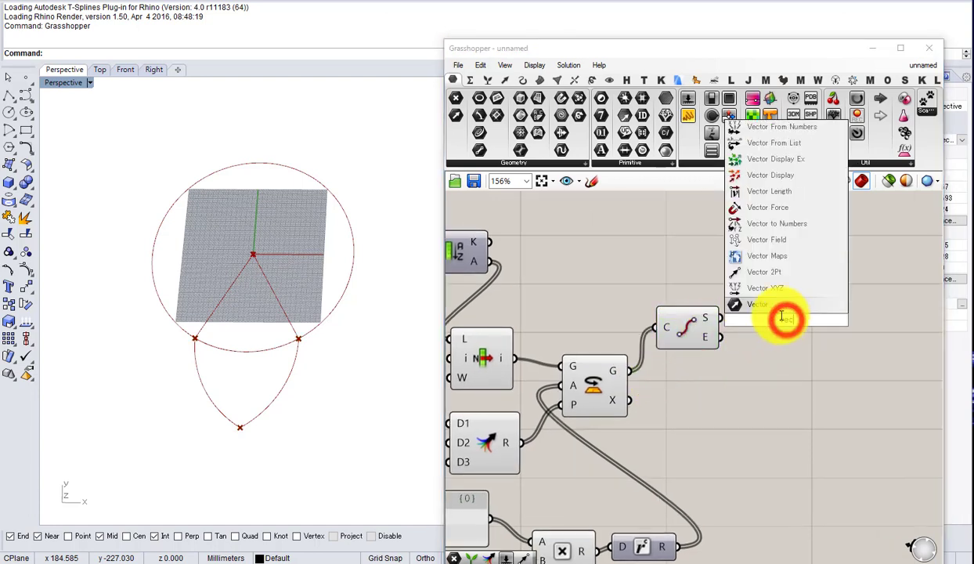
pyautogui.click(768, 272)
pyautogui.moveTo(719, 312); pyautogui.dragTo(754, 301)
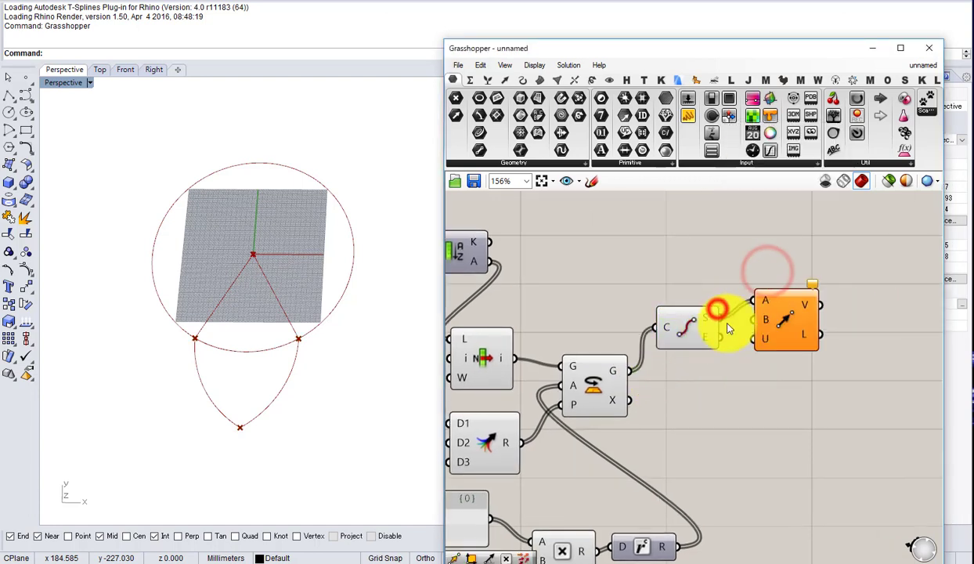
pyautogui.moveTo(714, 337); pyautogui.dragTo(687, 310)
# Step: Add a Construct Plane component, connecting the End Points' S output to O and the Vector 2Pt's V output to X
pyautogui.moveTo(813, 312); pyautogui.dragTo(866, 311)
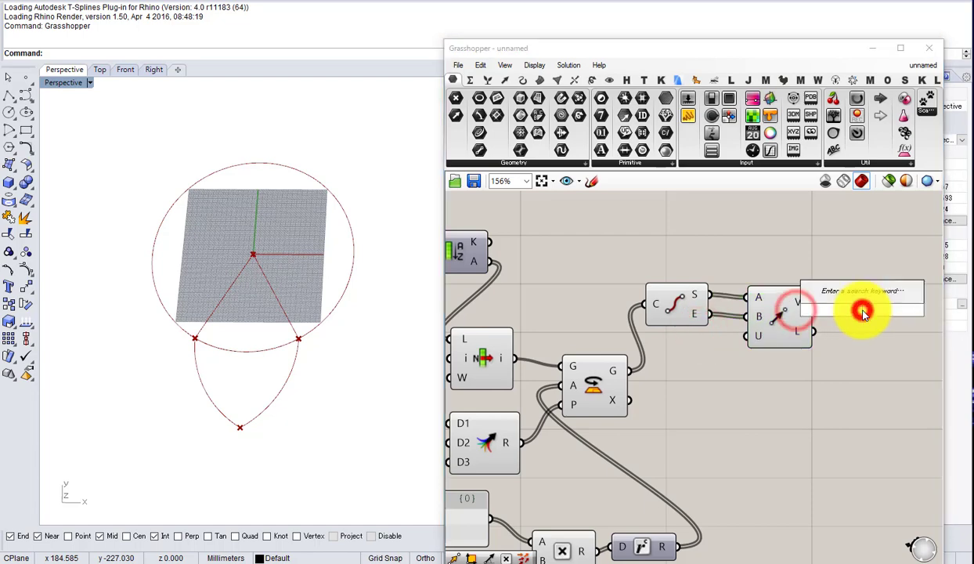
pyautogui.write('construct plane')
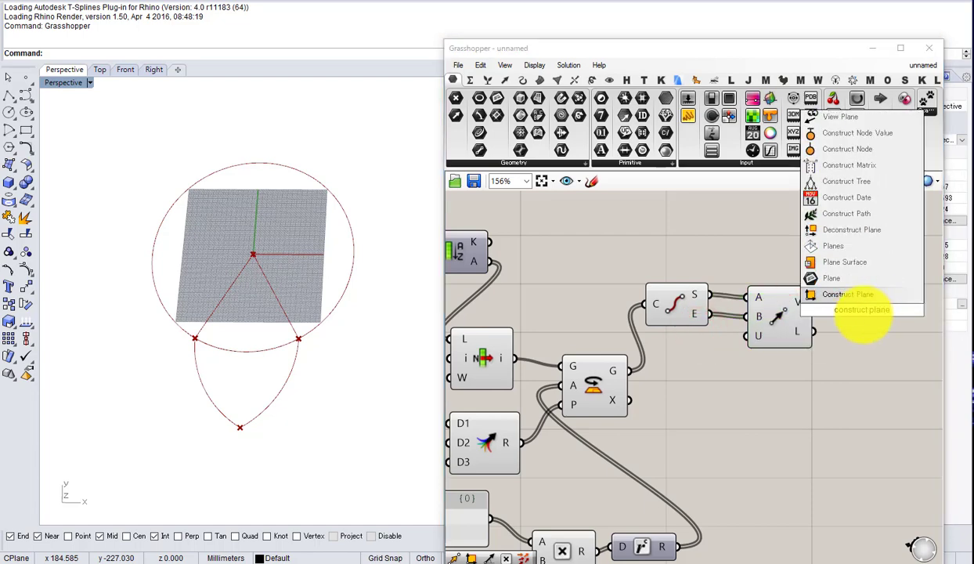
pyautogui.click(840, 296)
pyautogui.moveTo(829, 310); pyautogui.dragTo(731, 332, button='right')
pyautogui.scroll(1, 731, 332)
pyautogui.moveTo(657, 326); pyautogui.dragTo(654, 332)
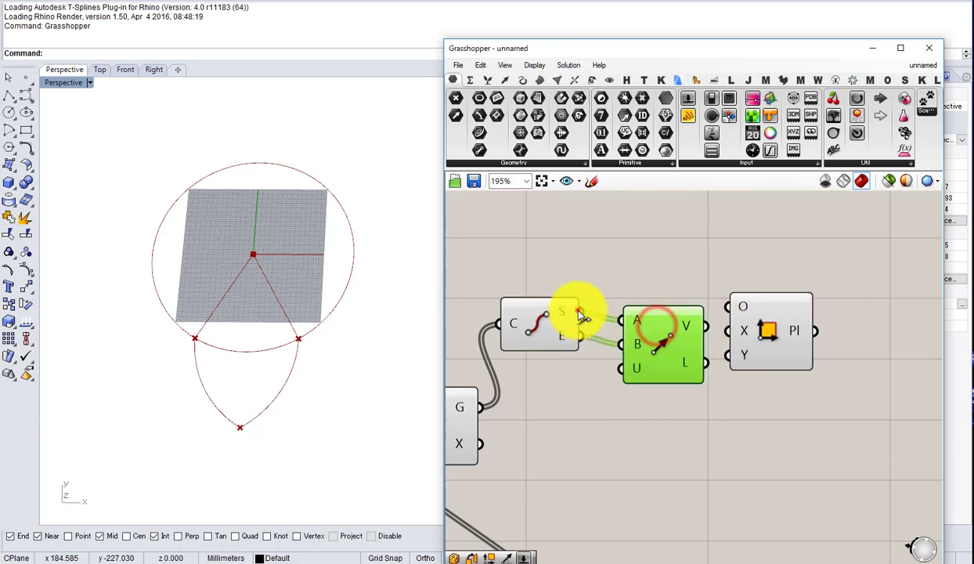
pyautogui.moveTo(580, 312); pyautogui.dragTo(728, 306)
pyautogui.moveTo(679, 337); pyautogui.dragTo(730, 331)
pyautogui.moveTo(694, 349)
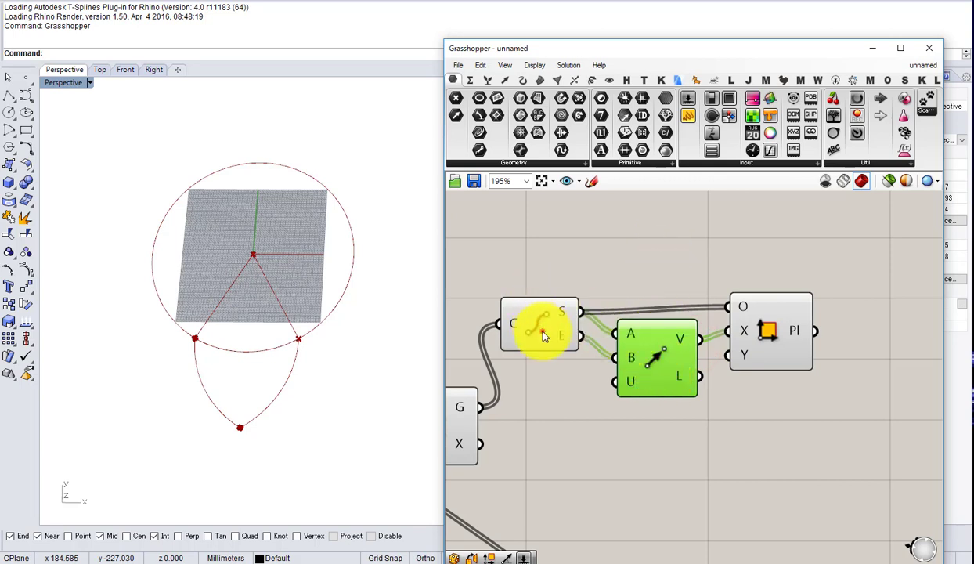
# Step: Rearrange the End Points, Vector 2Pt and Construct Plane components into a tidy row above Rotate
pyautogui.moveTo(542, 331); pyautogui.dragTo(511, 265)
pyautogui.moveTo(754, 315); pyautogui.dragTo(769, 272)
pyautogui.moveTo(652, 350); pyautogui.dragTo(638, 301)
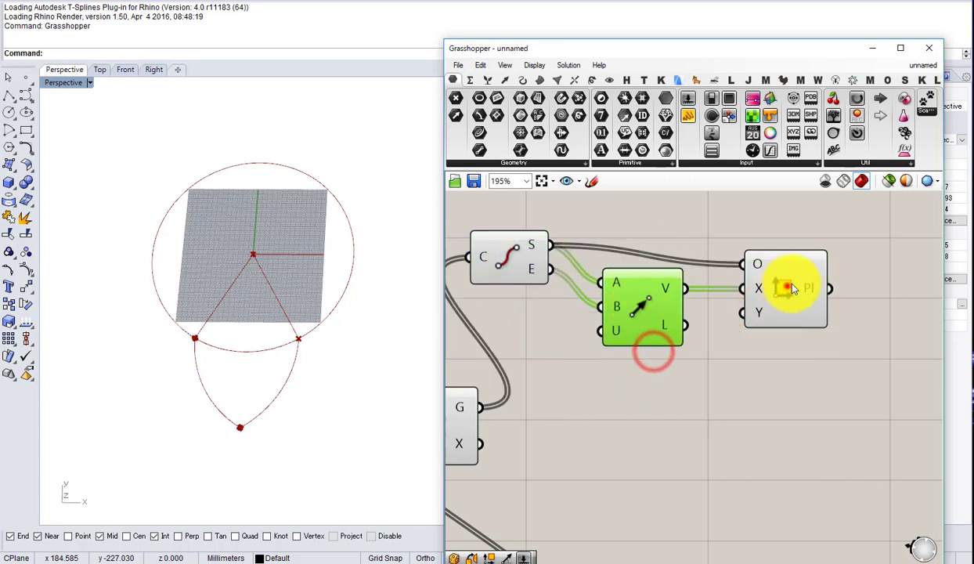
pyautogui.moveTo(787, 287); pyautogui.dragTo(789, 267)
pyautogui.moveTo(653, 301); pyautogui.dragTo(657, 281)
# Step: Add a Unit Z component below Vector 2Pt and connect its V output to Construct Plane's Y input
pyautogui.click(669, 362)
pyautogui.doubleClick(669, 362)
pyautogui.write('z')
pyautogui.click(653, 348)
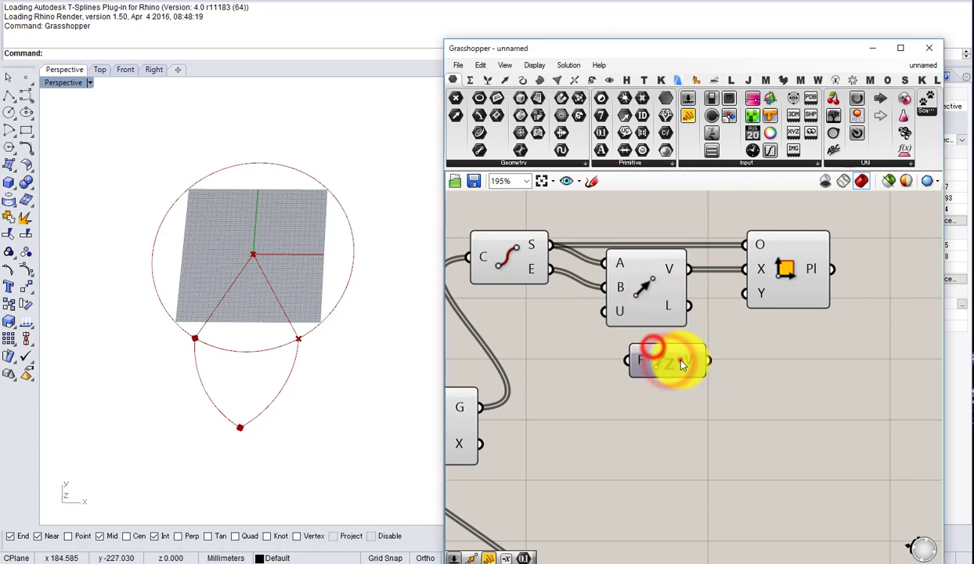
pyautogui.moveTo(680, 359); pyautogui.dragTo(777, 281)
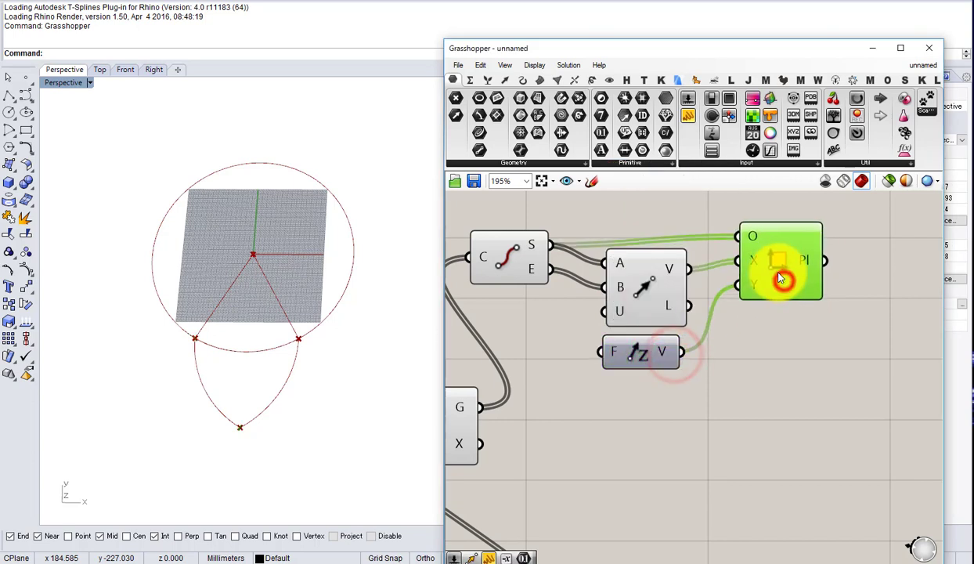
# Step: Add a Mirror component, connecting Rotate's G output to its G input and the constructed plane to its P input
pyautogui.click(740, 414)
pyautogui.doubleClick(740, 414)
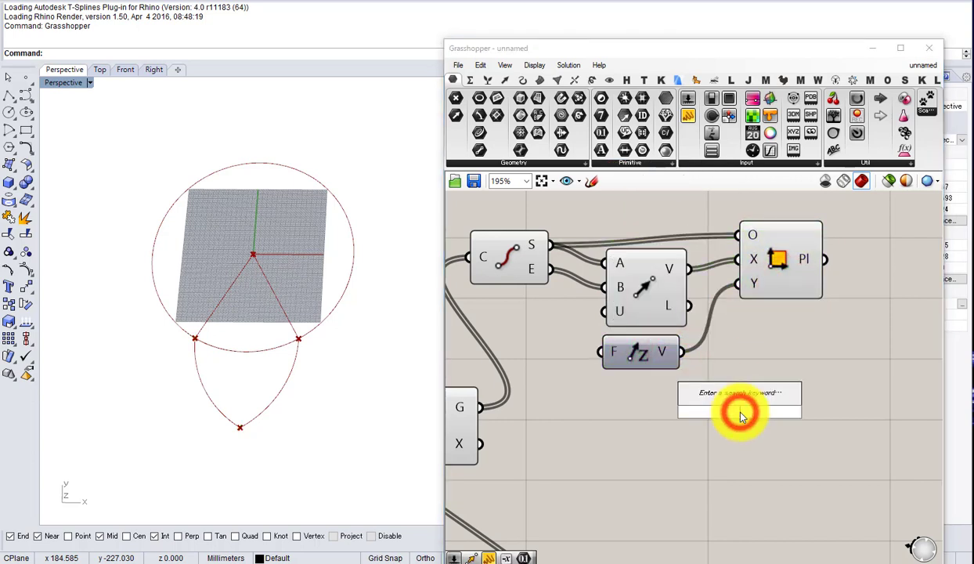
pyautogui.write('mirror')
pyautogui.click(709, 397)
pyautogui.scroll(-3, 711, 391)
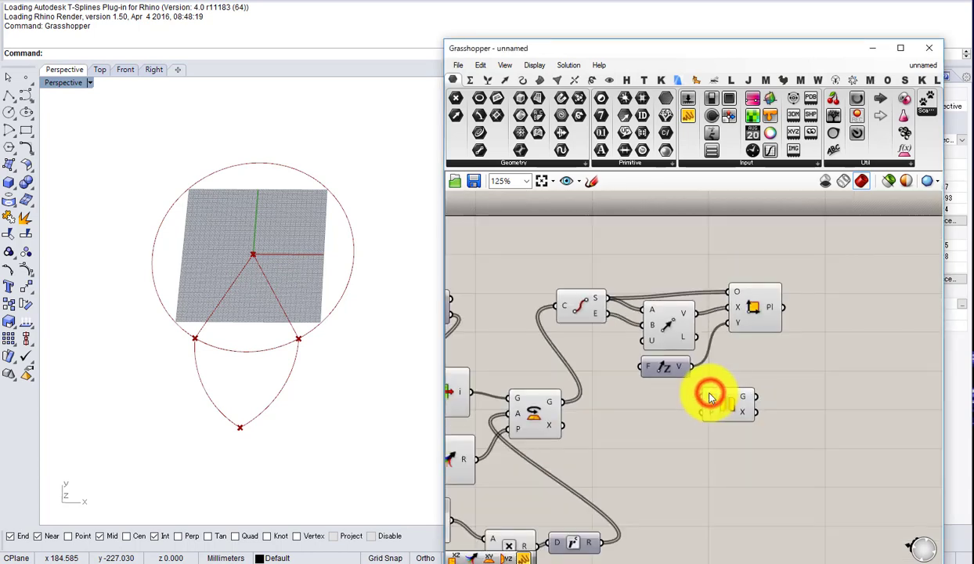
pyautogui.click(540, 407)
pyautogui.moveTo(562, 401); pyautogui.dragTo(815, 398)
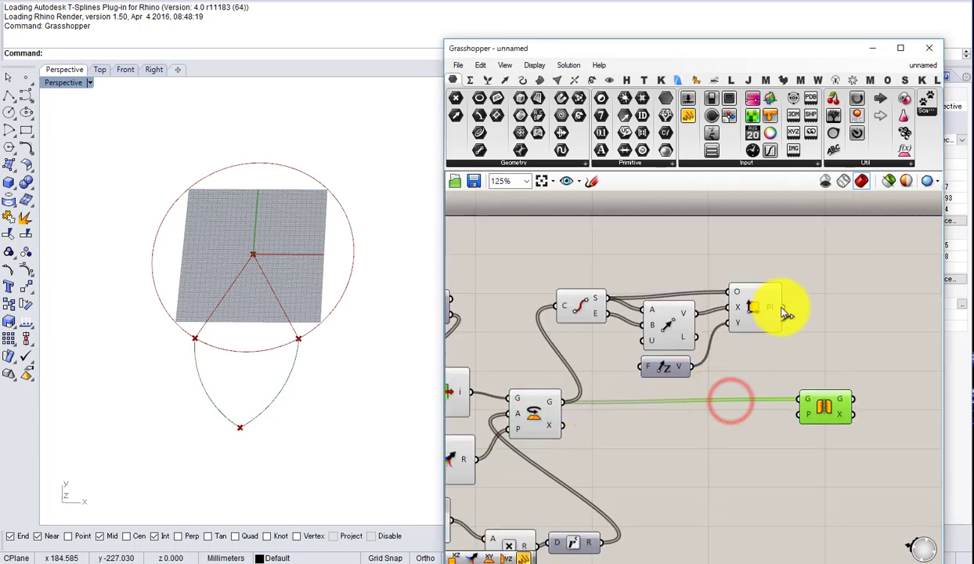
pyautogui.moveTo(781, 308); pyautogui.dragTo(541, 325)
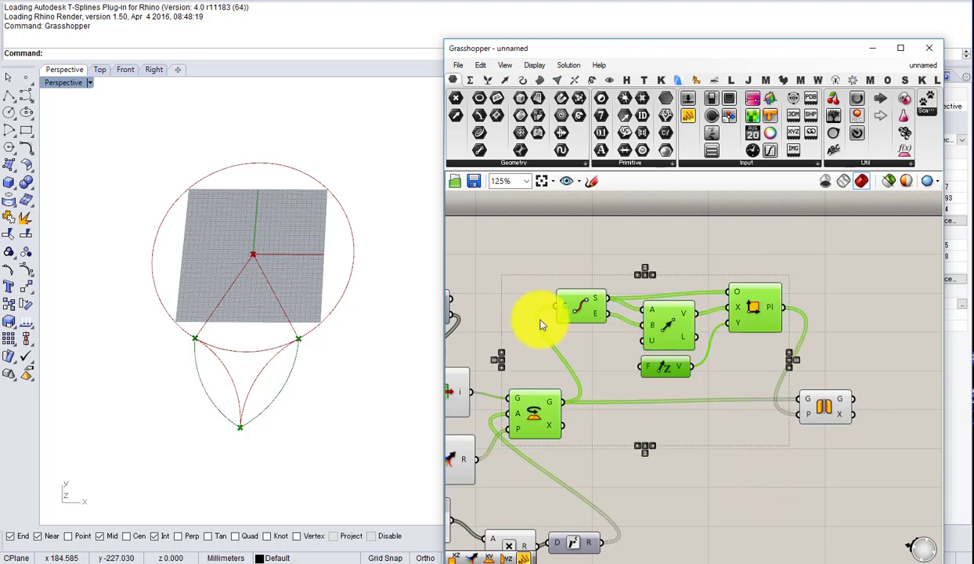
# Step: Turn off the preview of the components from Rotate through Construct Plane, and select Mirror to check its arcs
pyautogui.middleClick(541, 321)
pyautogui.click(577, 284)
pyautogui.scroll(-1, 557, 318)
pyautogui.moveTo(557, 318); pyautogui.dragTo(596, 278, button='right')
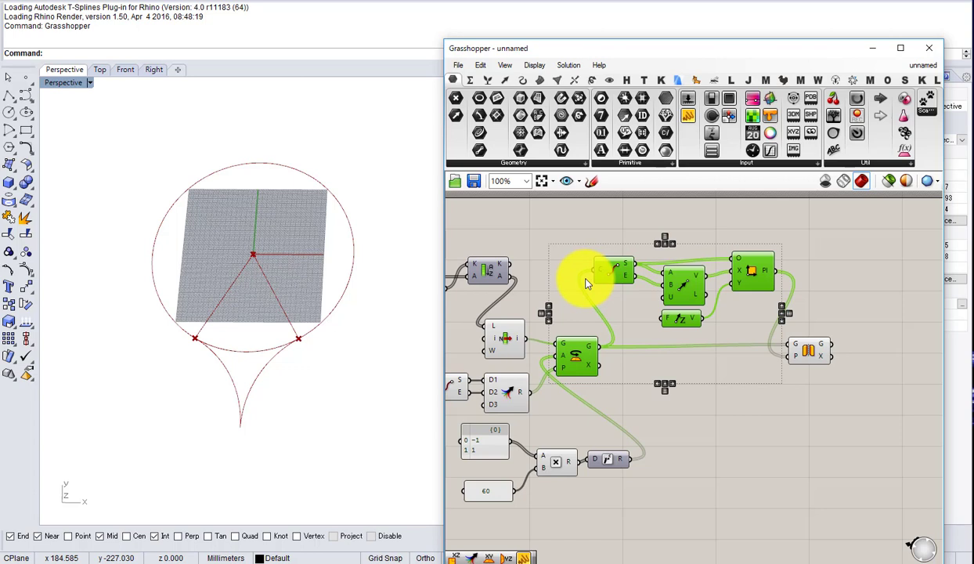
pyautogui.moveTo(809, 363); pyautogui.dragTo(659, 366, button='right')
pyautogui.click(651, 355)
pyautogui.click(644, 395)
pyautogui.moveTo(655, 354); pyautogui.dragTo(625, 362)
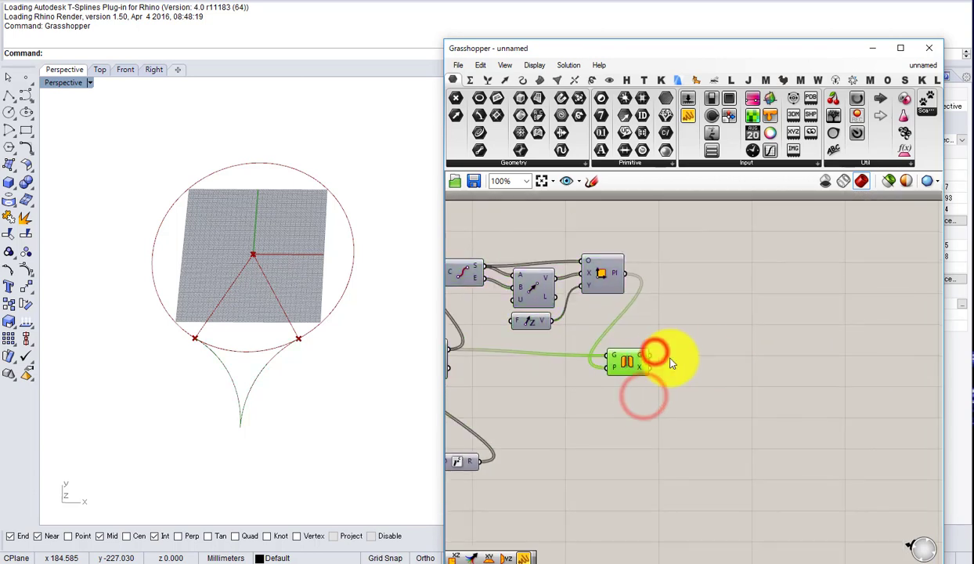
# Step: Add a second Mirror component and connect the first Mirror's G output to its G input
pyautogui.doubleClick(700, 357)
pyautogui.write('mirror')
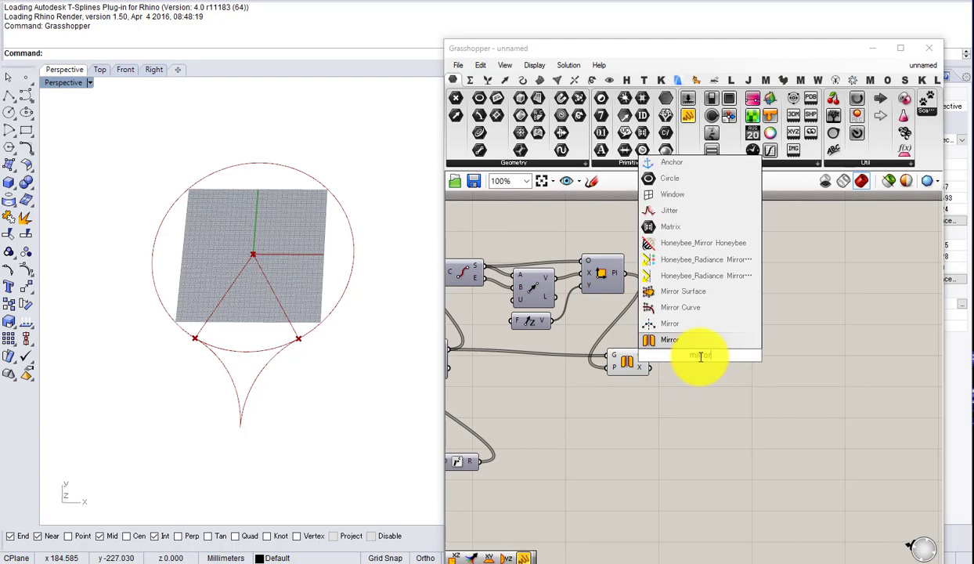
pyautogui.click(683, 345)
pyautogui.scroll(3, 624, 359)
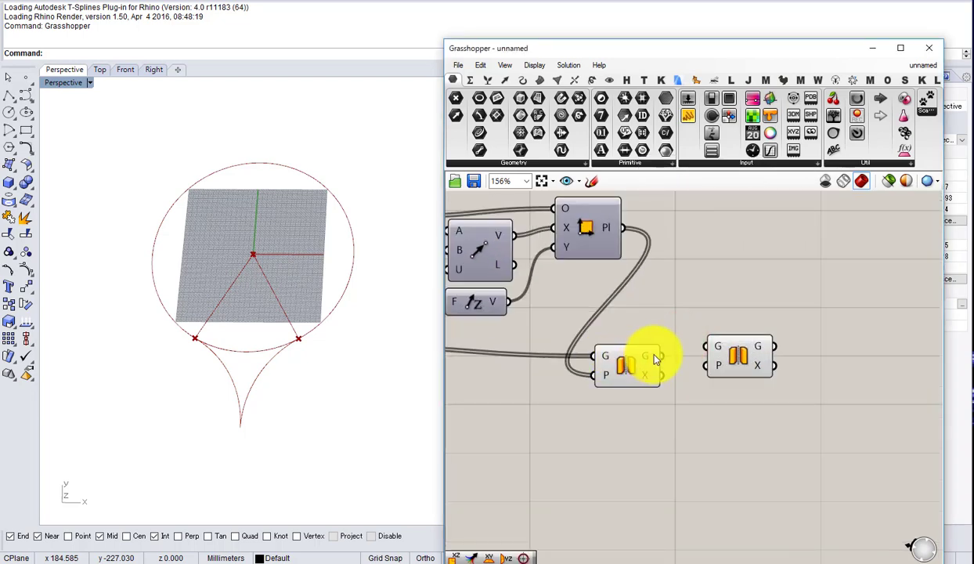
pyautogui.moveTo(656, 359); pyautogui.dragTo(744, 354)
# Step: Connect the Merge component's endpoint result R directly to the second Mirror's P input
pyautogui.scroll(-2, 771, 350)
pyautogui.scroll(-1, 771, 350)
pyautogui.moveTo(603, 345); pyautogui.dragTo(718, 346, button='right')
pyautogui.scroll(2, 655, 355)
pyautogui.moveTo(655, 355); pyautogui.dragTo(681, 375)
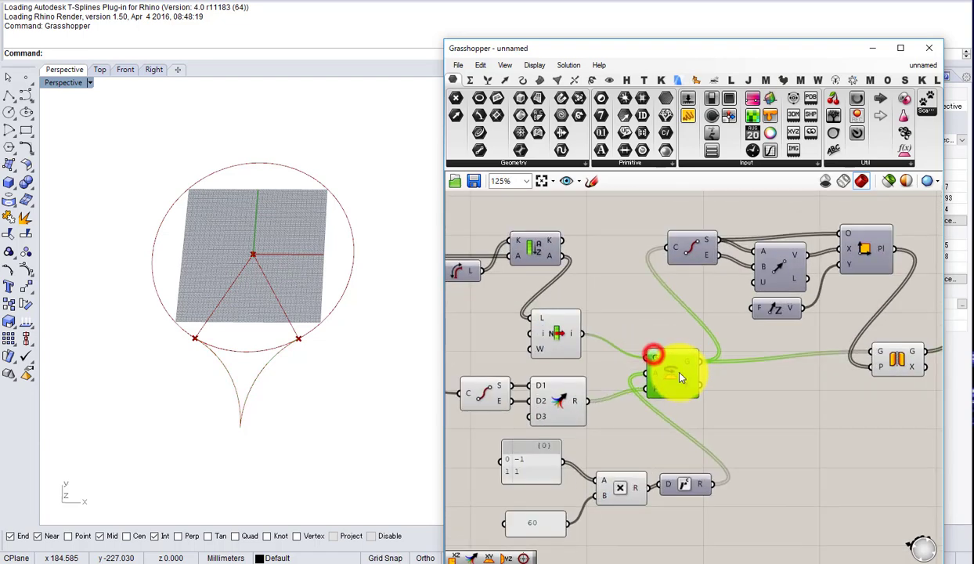
pyautogui.click(572, 332)
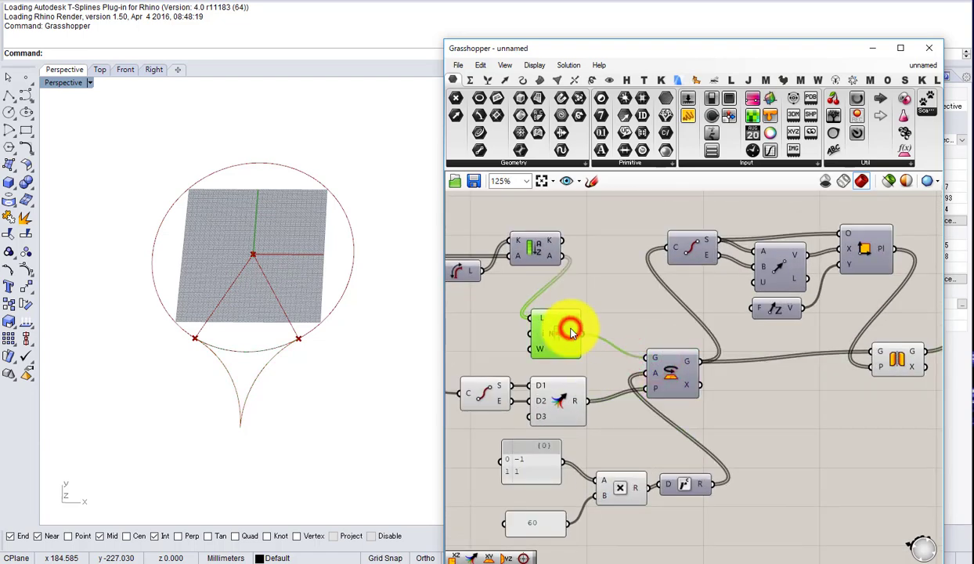
pyautogui.moveTo(613, 403); pyautogui.dragTo(501, 365, button='right')
pyautogui.click(566, 373)
pyautogui.scroll(-1, 500, 365)
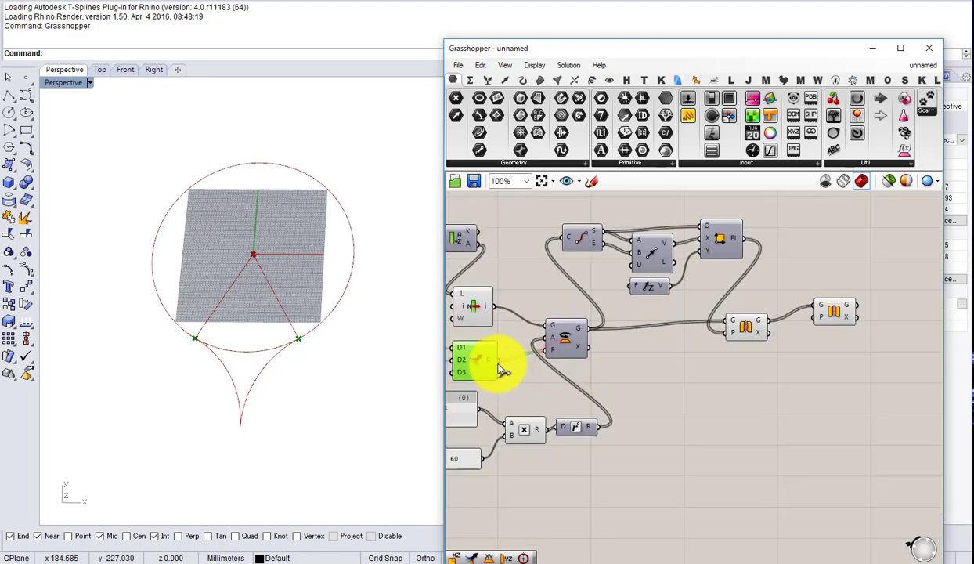
pyautogui.moveTo(499, 362); pyautogui.dragTo(733, 324)
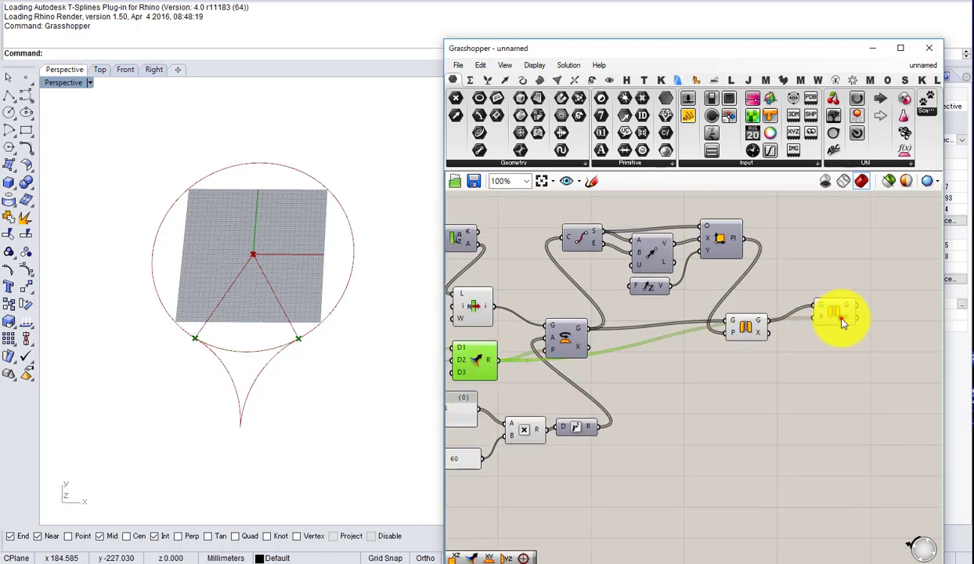
pyautogui.moveTo(842, 322); pyautogui.dragTo(846, 360)
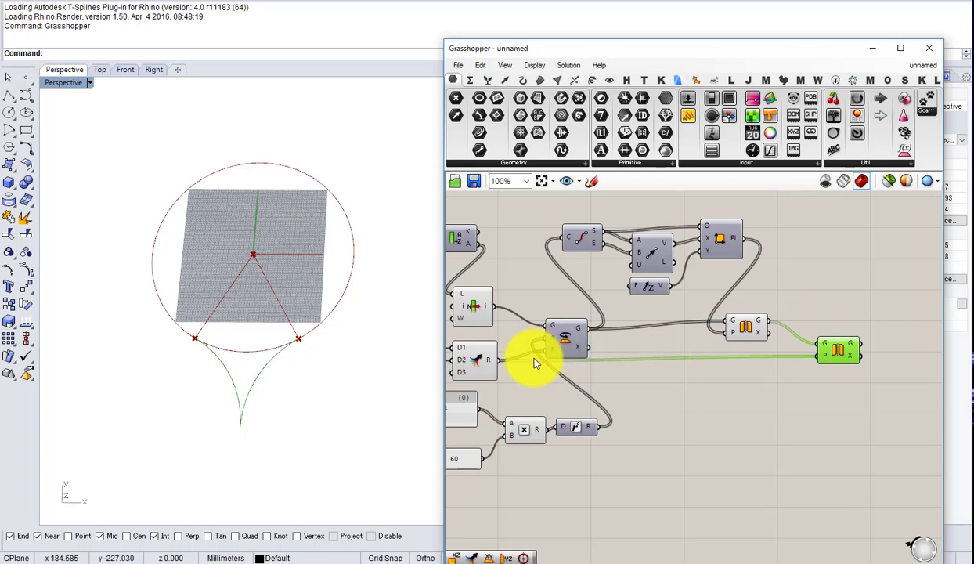
# Step: Try reversing the data order of the second Mirror's P input, and switch the reversal back off
pyautogui.moveTo(492, 362)
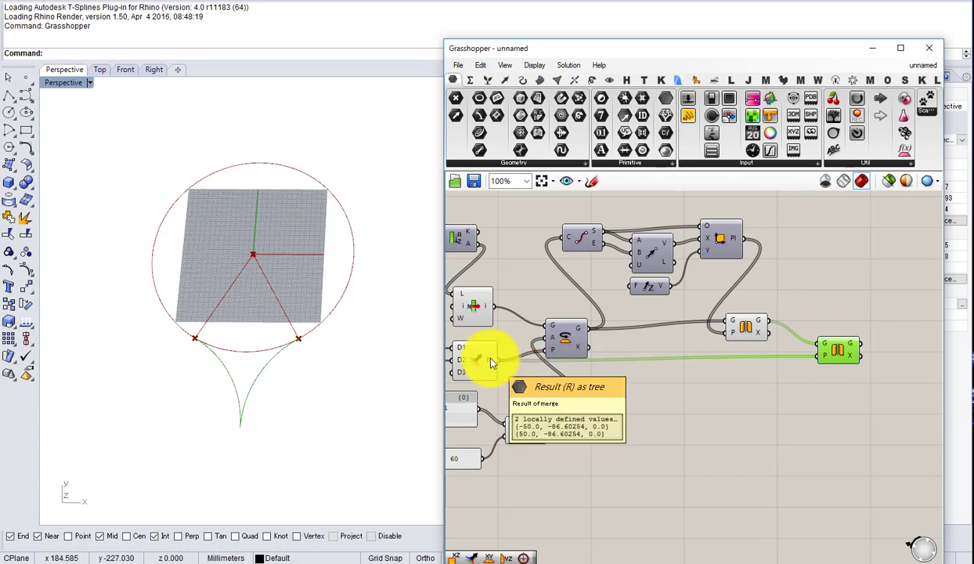
pyautogui.moveTo(767, 327)
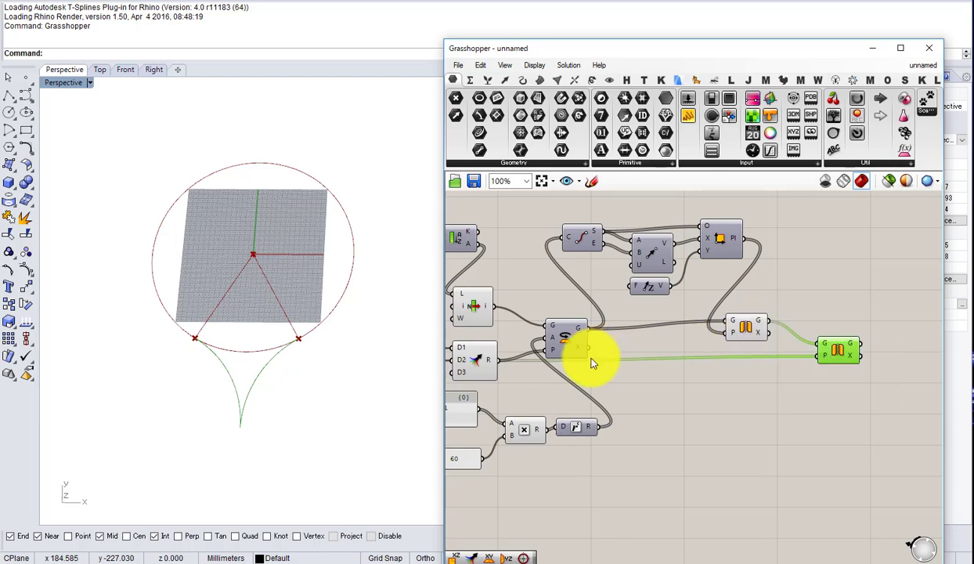
pyautogui.rightClick(824, 358)
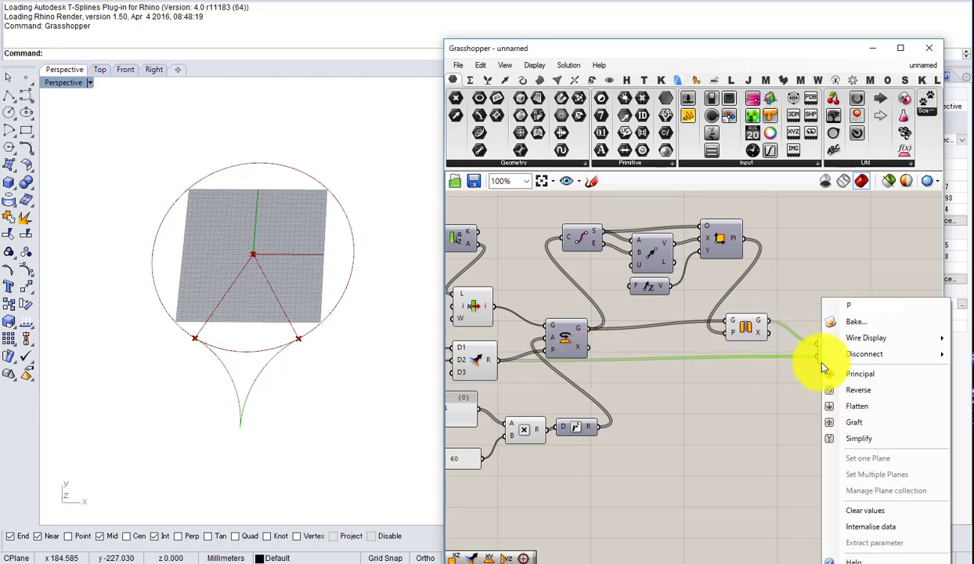
pyautogui.click(849, 388)
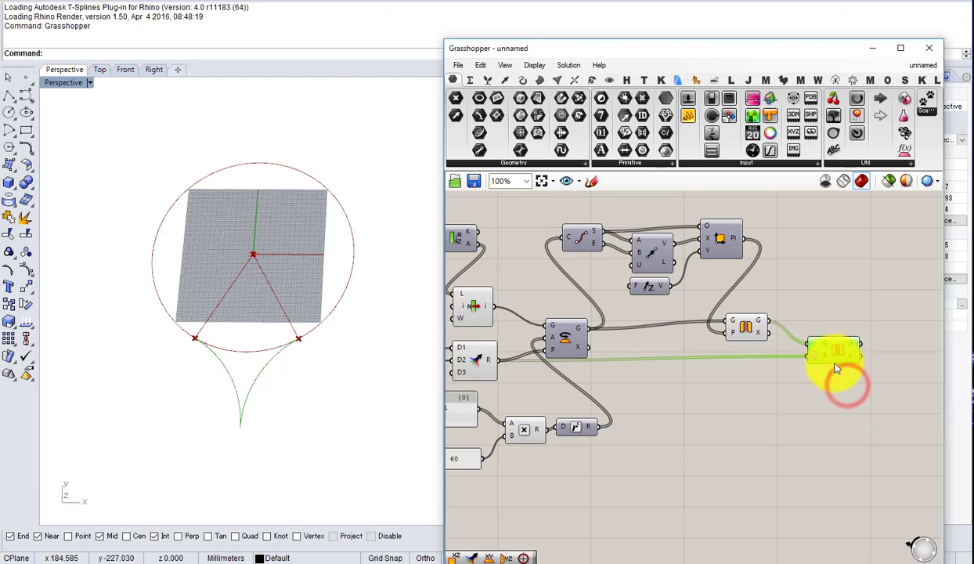
pyautogui.rightClick(823, 358)
pyautogui.click(840, 390)
# Step: Add a YZ Plane component and connect the Merge result R to its O input
pyautogui.moveTo(798, 385); pyautogui.dragTo(920, 377, button='right')
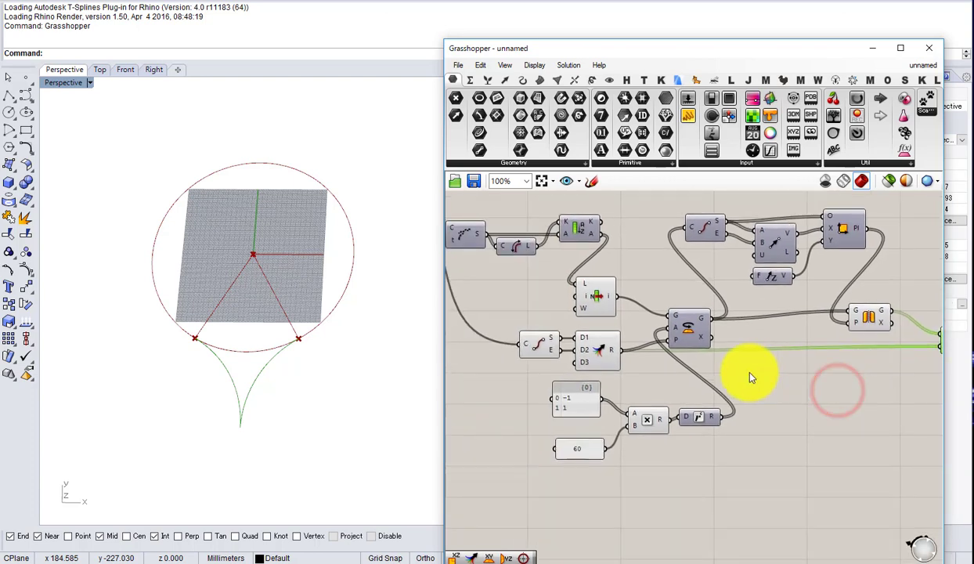
pyautogui.scroll(1, 655, 372)
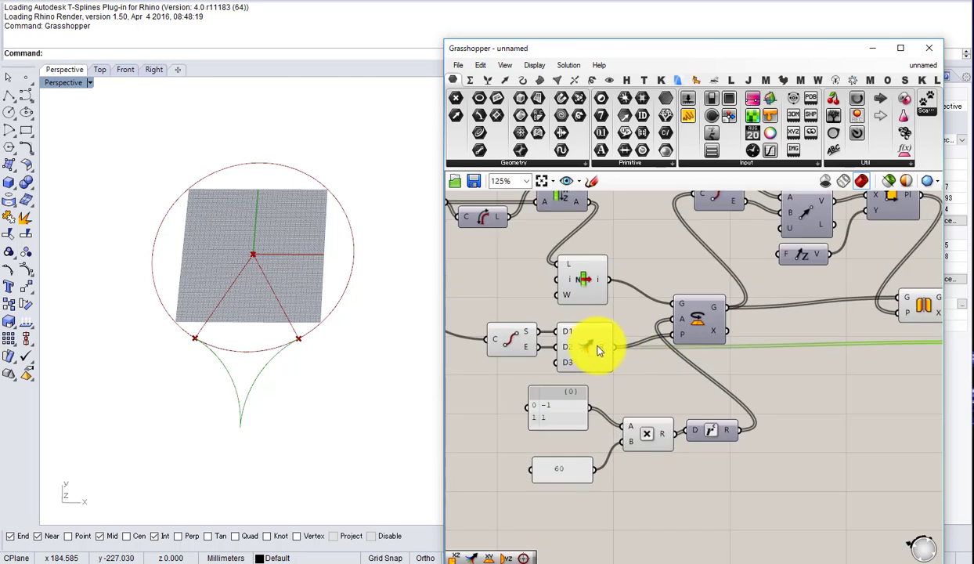
pyautogui.click(728, 384)
pyautogui.doubleClick(729, 384)
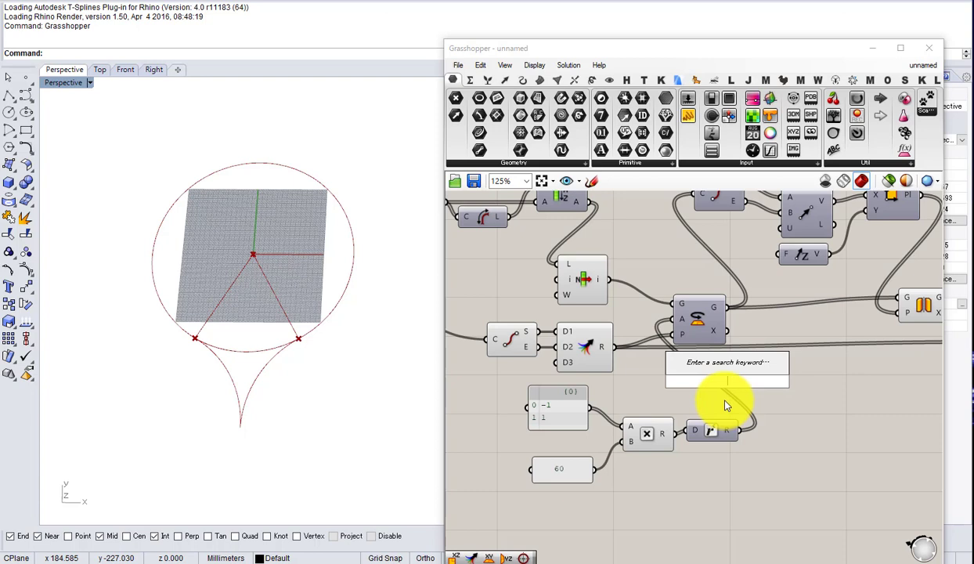
pyautogui.write('yz')
pyautogui.click(696, 366)
pyautogui.moveTo(611, 345); pyautogui.dragTo(701, 381)
# Step: Connect the YZ Plane's P output to the second Mirror's P input in place of the direct Merge connection
pyautogui.moveTo(712, 380); pyautogui.dragTo(583, 374, button='right')
pyautogui.moveTo(635, 375); pyautogui.dragTo(838, 366)
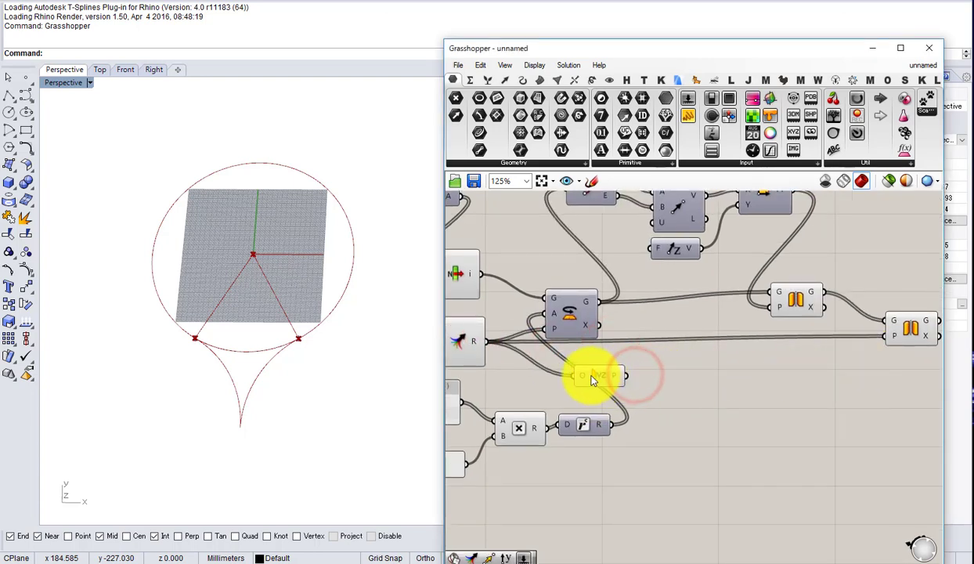
pyautogui.moveTo(593, 379); pyautogui.dragTo(890, 338)
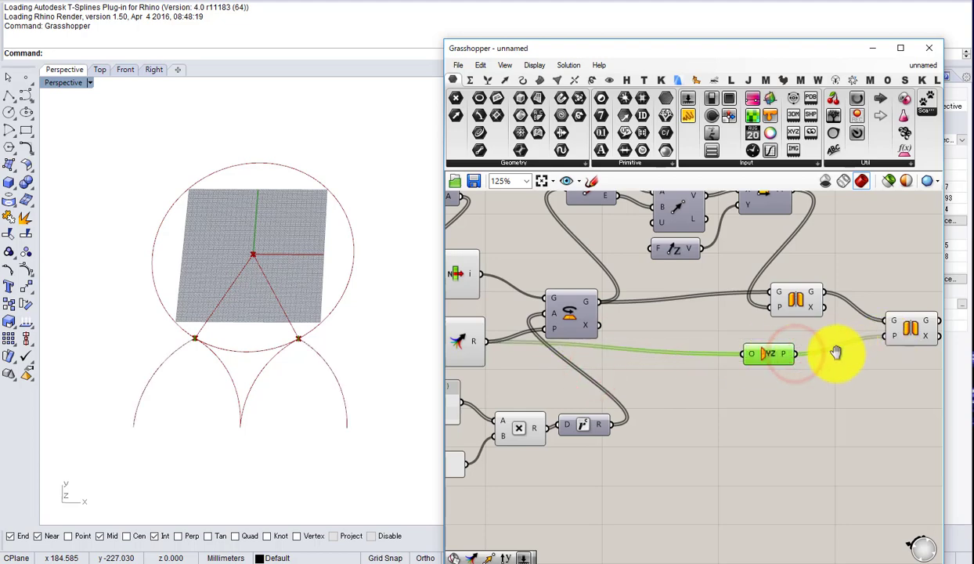
pyautogui.moveTo(836, 353); pyautogui.dragTo(782, 367, button='right')
pyautogui.scroll(-3, 210, 359)
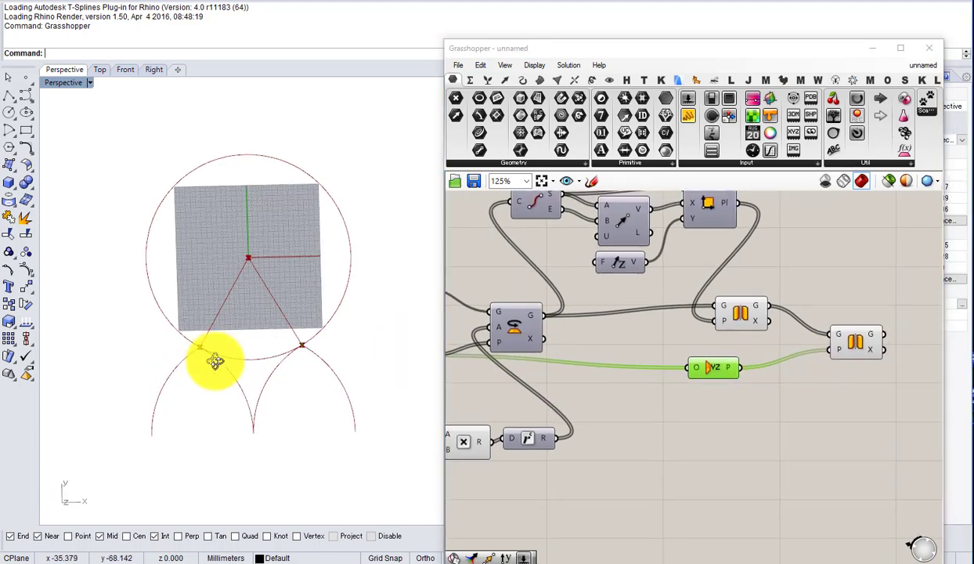
pyautogui.scroll(1, 208, 354)
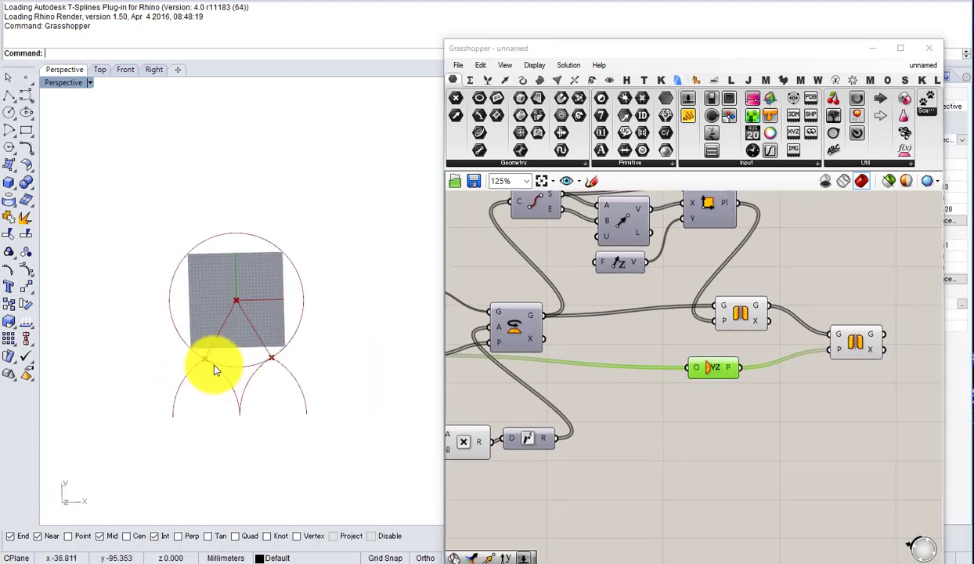
# Step: Show the circle and mirrored arcs in the Top view, framed in full
pyautogui.click(100, 69)
pyautogui.scroll(-4, 93, 166)
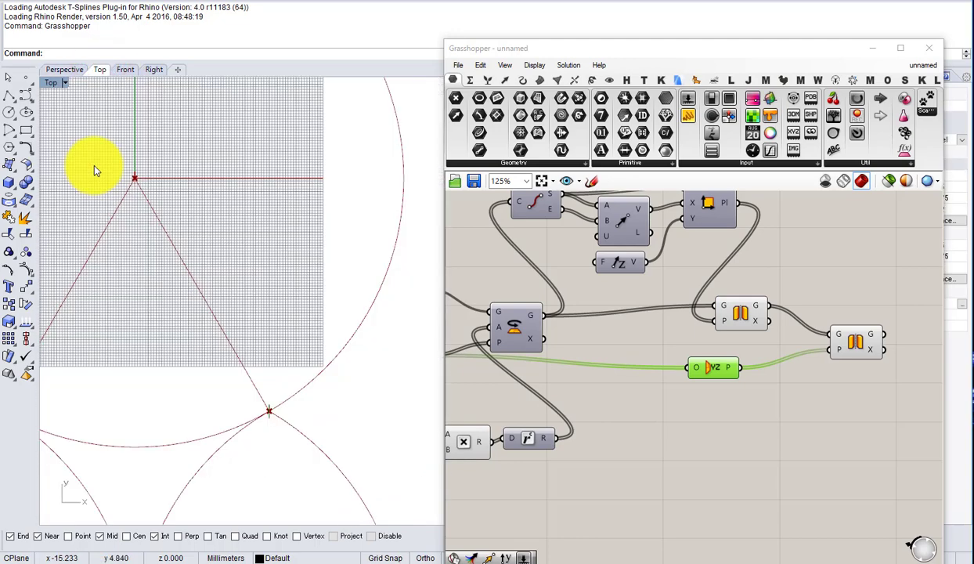
pyautogui.moveTo(93, 165); pyautogui.dragTo(237, 249, button='right')
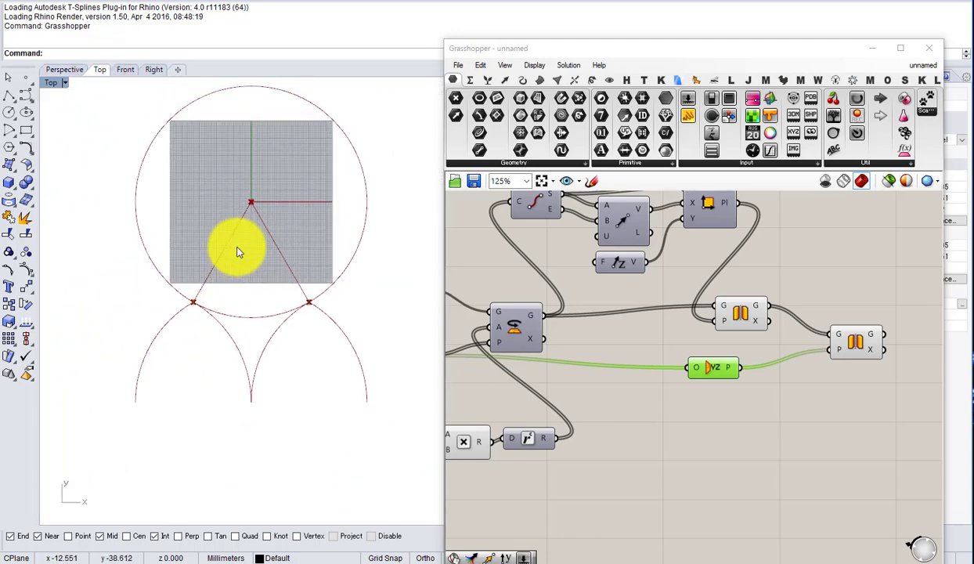
pyautogui.moveTo(192, 196); pyautogui.dragTo(188, 239, button='right')
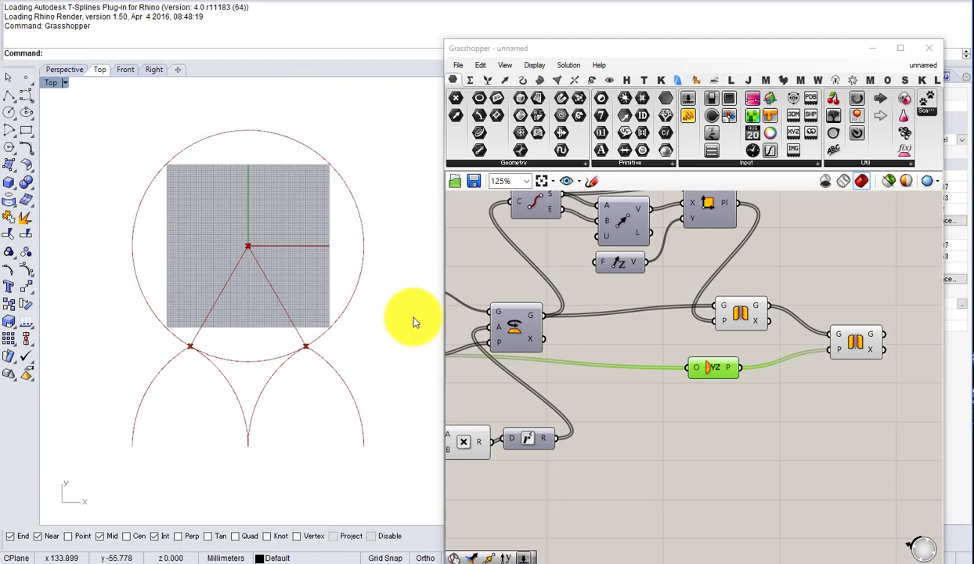
# Step: Graft the G output of the first Mirror component
pyautogui.moveTo(833, 346); pyautogui.dragTo(698, 365, button='right')
pyautogui.scroll(2, 698, 365)
pyautogui.moveTo(518, 407); pyautogui.dragTo(564, 422)
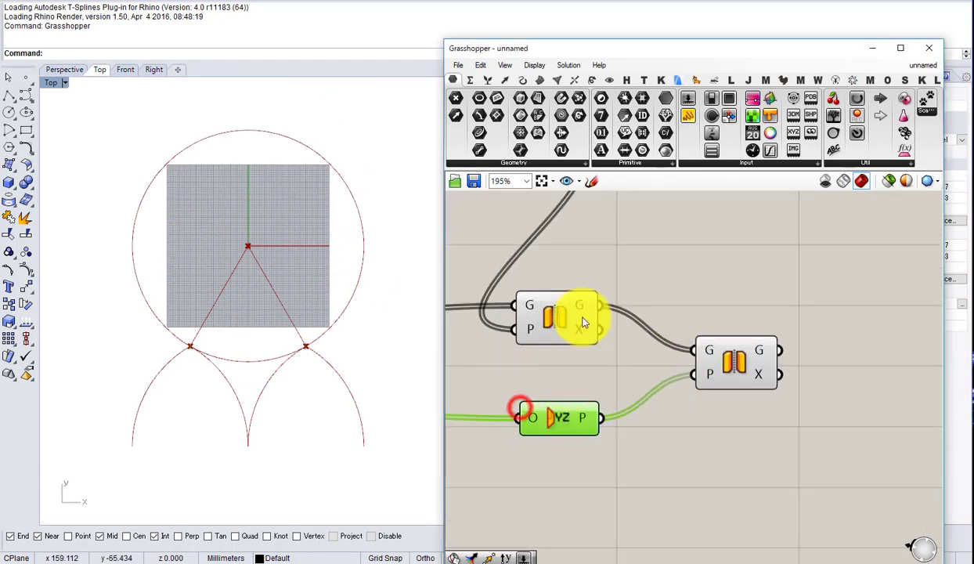
pyautogui.moveTo(586, 306)
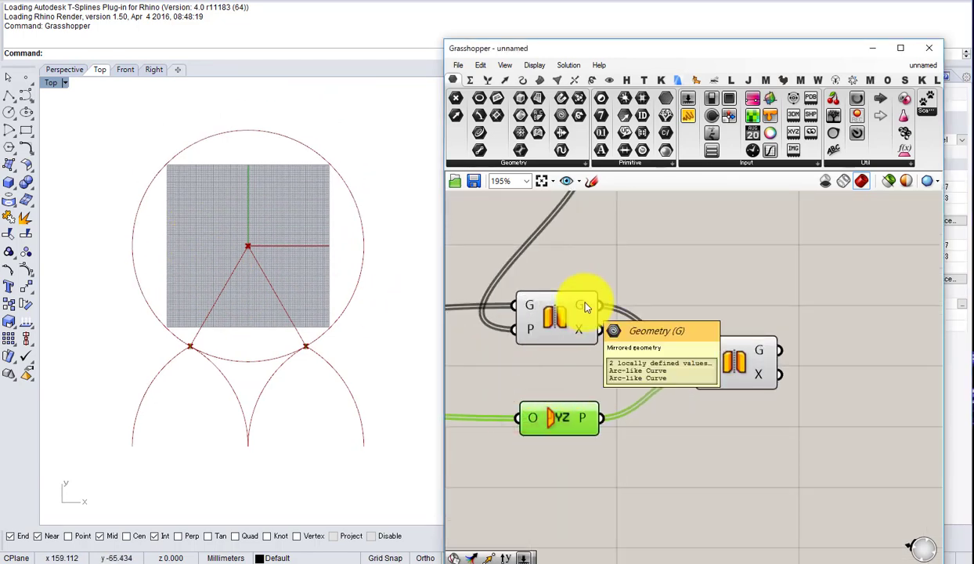
pyautogui.rightClick(586, 306)
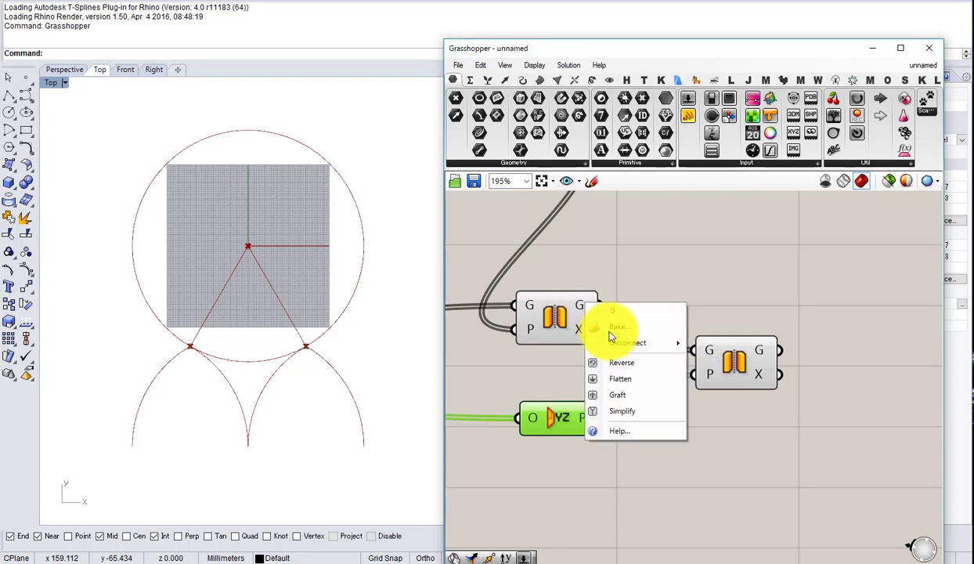
pyautogui.click(614, 394)
# Step: Simplify the G outputs of both the second and the first Mirror components
pyautogui.moveTo(713, 368); pyautogui.dragTo(734, 396)
pyautogui.rightClick(771, 370)
pyautogui.click(800, 448)
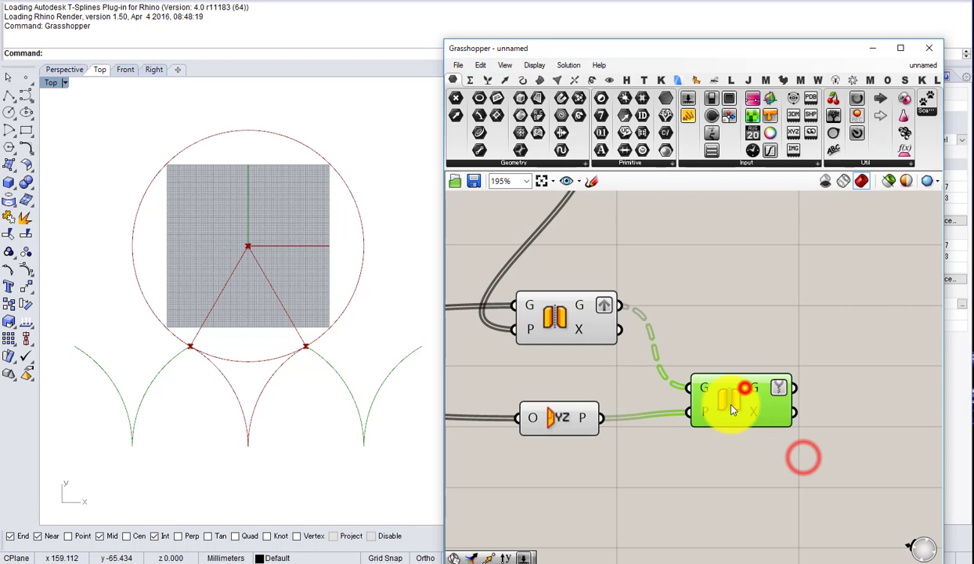
pyautogui.rightClick(589, 308)
pyautogui.click(625, 409)
# Step: Graft the P output of the YZ Plane component
pyautogui.moveTo(649, 384); pyautogui.dragTo(604, 402, button='right')
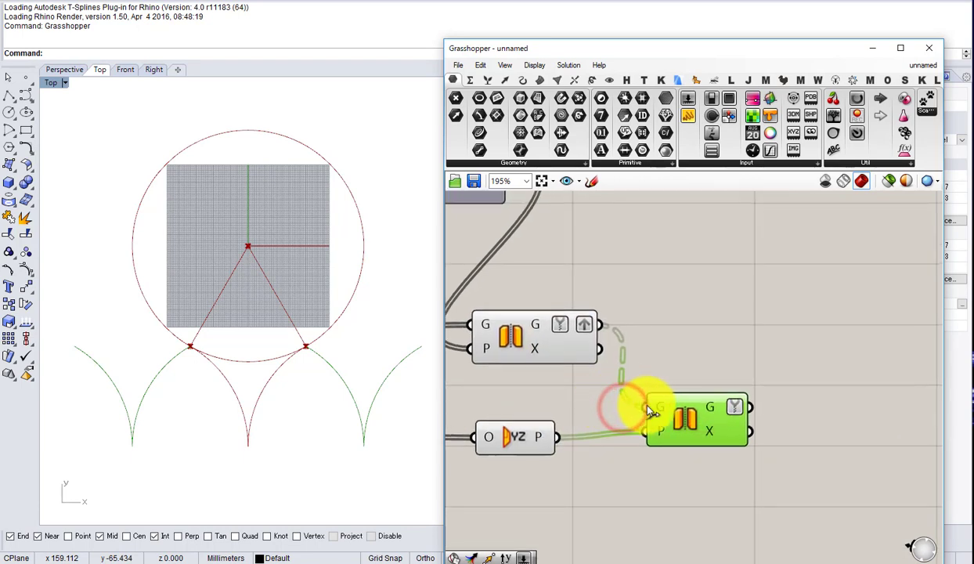
pyautogui.moveTo(679, 423); pyautogui.dragTo(673, 421, button='right')
pyautogui.rightClick(550, 434)
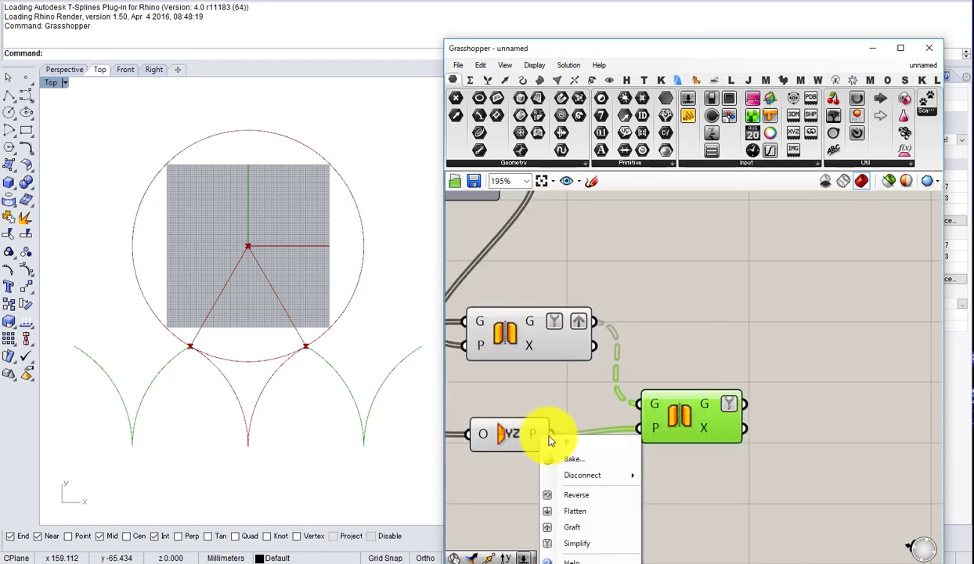
pyautogui.click(586, 514)
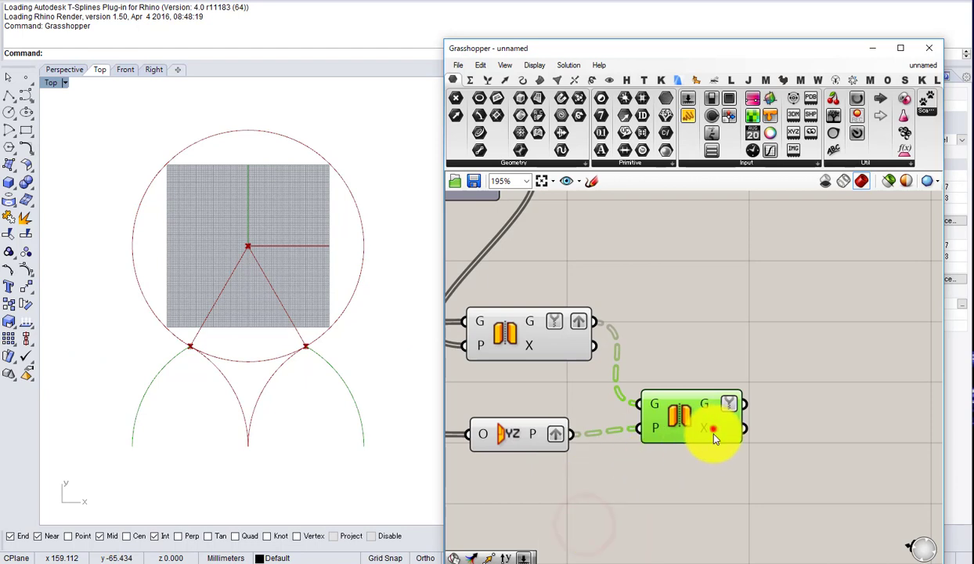
# Step: Add a Merge component and connect the first Mirror's G to D1 and the second Mirror's G to D2
pyautogui.moveTo(714, 429); pyautogui.dragTo(630, 450, button='right')
pyautogui.doubleClick(689, 382)
pyautogui.write('merge')
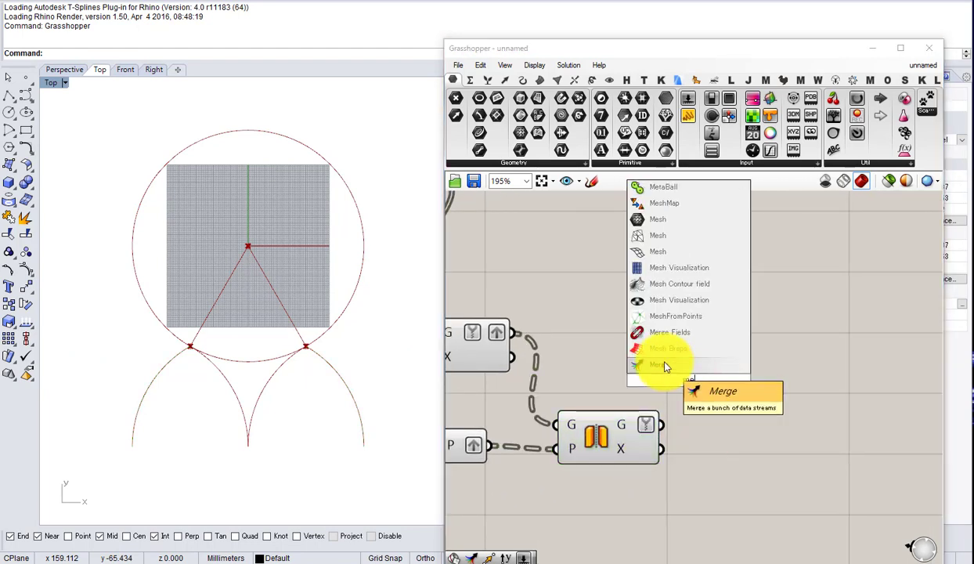
pyautogui.click(657, 364)
pyautogui.moveTo(507, 333); pyautogui.dragTo(733, 360)
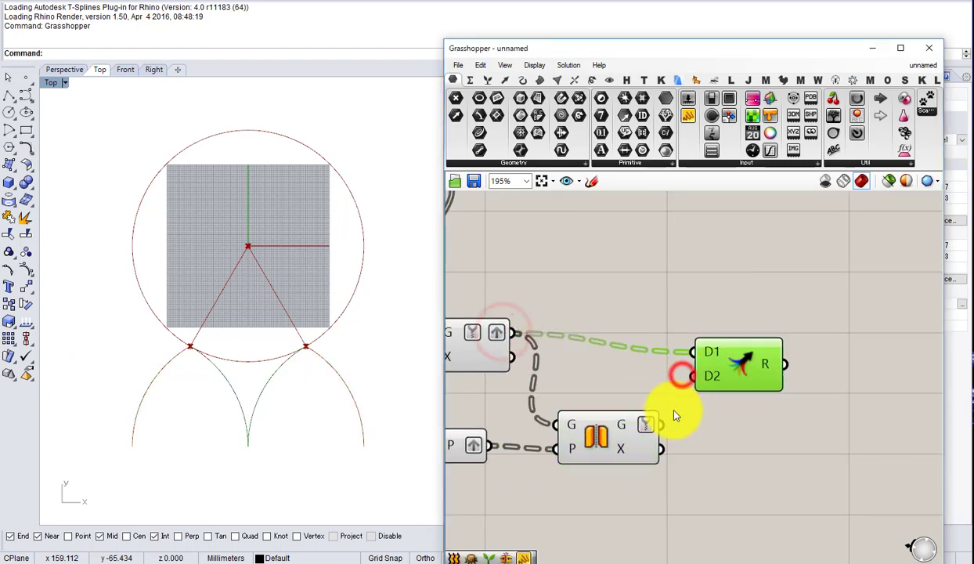
pyautogui.moveTo(664, 424); pyautogui.dragTo(732, 353)
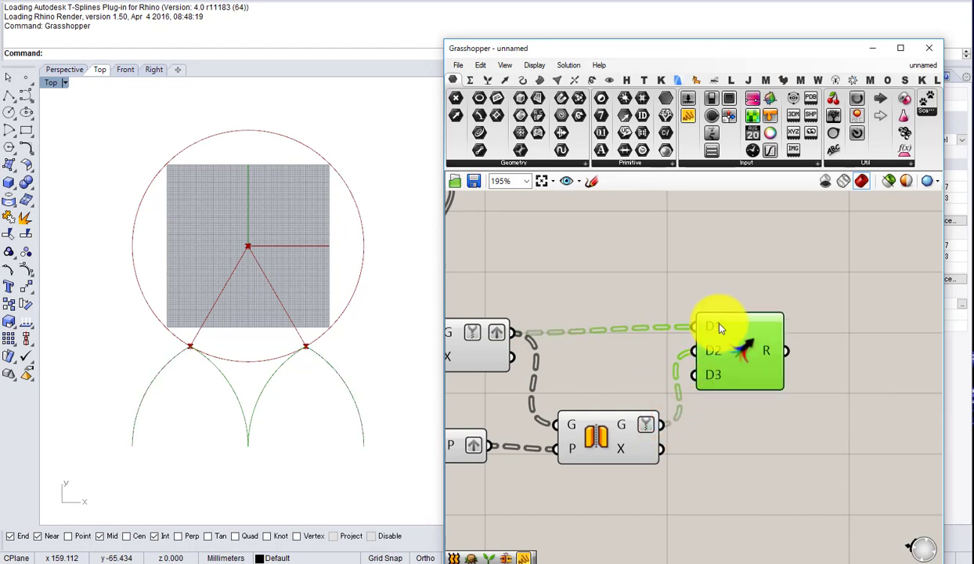
# Step: Add a Join Curves component and connect the new Merge's R output to its C input
pyautogui.moveTo(767, 344); pyautogui.dragTo(644, 354, button='right')
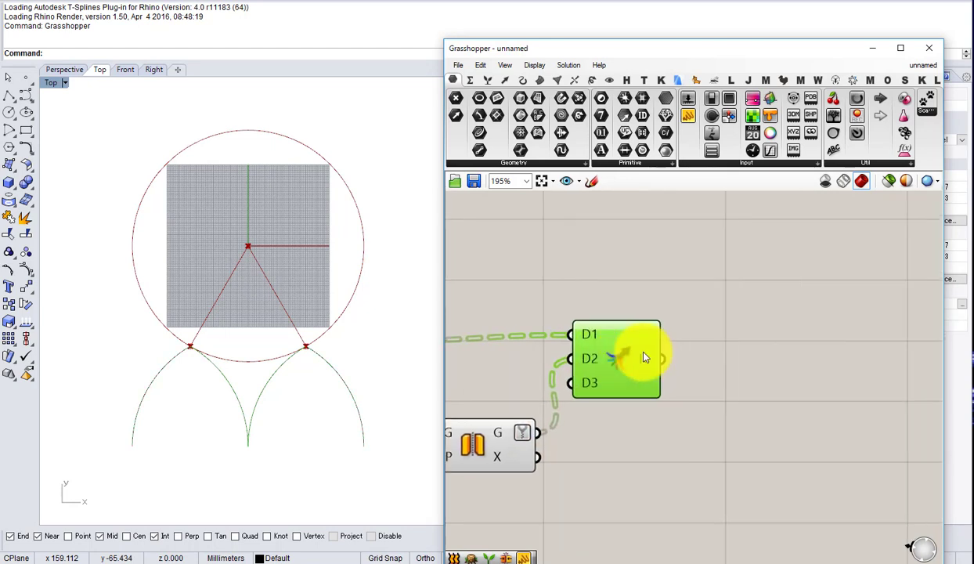
pyautogui.doubleClick(750, 364)
pyautogui.write('join')
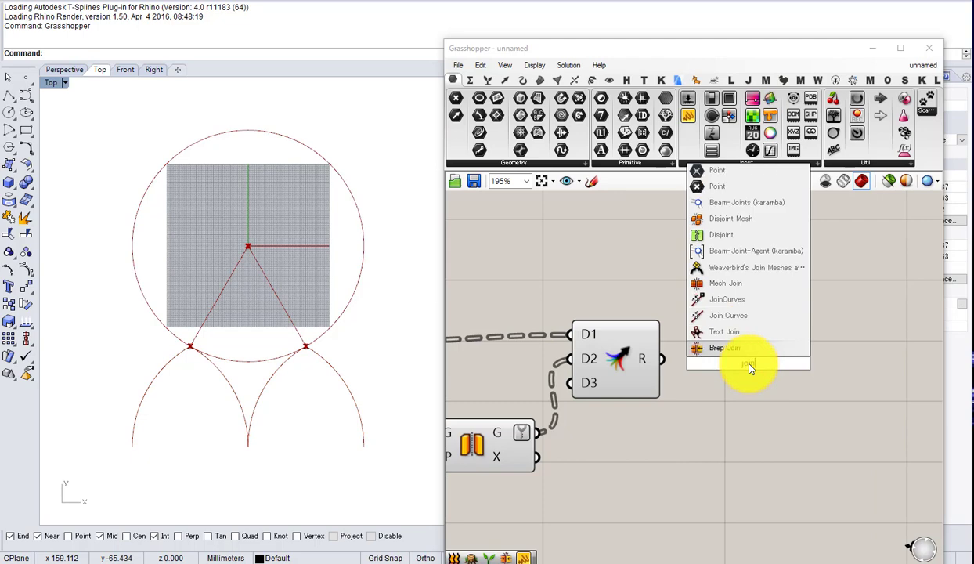
pyautogui.click(723, 316)
pyautogui.moveTo(664, 353); pyautogui.dragTo(710, 350)
pyautogui.moveTo(730, 358); pyautogui.dragTo(729, 369)
pyautogui.moveTo(625, 359); pyautogui.dragTo(626, 369)
# Step: Turn off the preview of both Mirror components, the YZ Plane and the Merge feeding Join Curves
pyautogui.scroll(-2, 625, 370)
pyautogui.moveTo(625, 370); pyautogui.dragTo(750, 351, button='right')
pyautogui.moveTo(739, 415); pyautogui.dragTo(505, 333)
pyautogui.middleClick(526, 350)
pyautogui.click(567, 310)
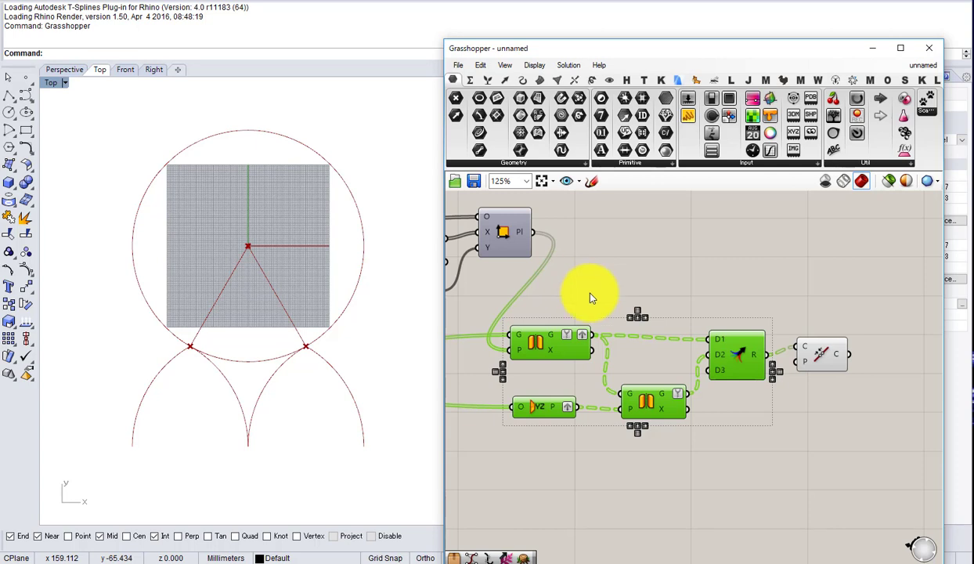
# Step: Add a List Item component and connect the Join Curves output C to its L input
pyautogui.moveTo(828, 356); pyautogui.dragTo(693, 370, button='right')
pyautogui.scroll(1, 694, 373)
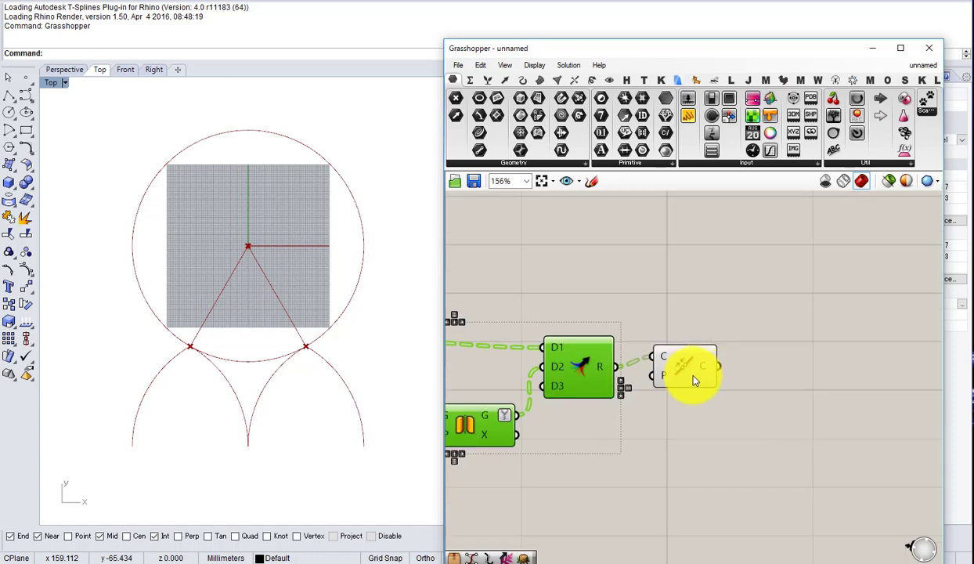
pyautogui.doubleClick(762, 362)
pyautogui.write('item')
pyautogui.click(774, 351)
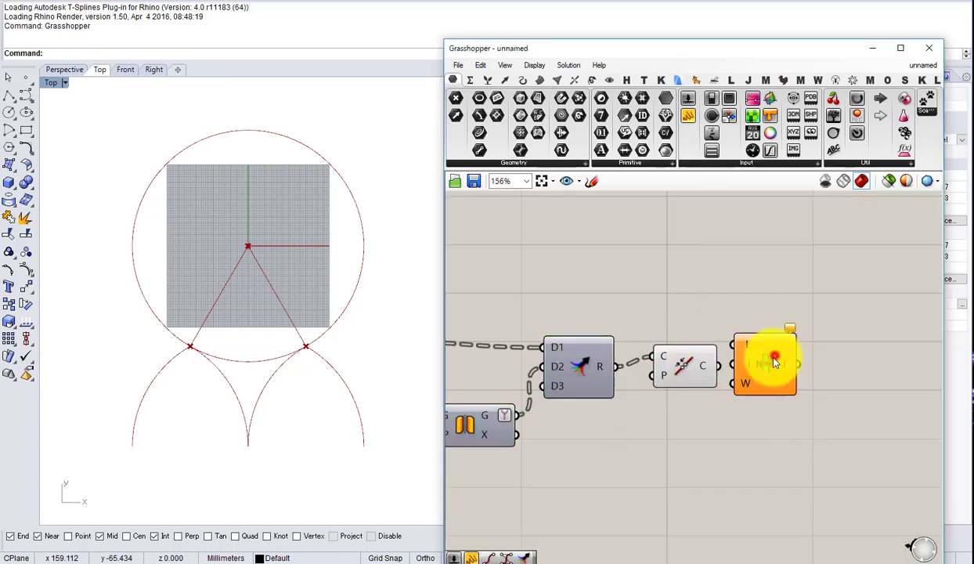
pyautogui.moveTo(756, 361); pyautogui.dragTo(775, 363)
pyautogui.scroll(1, 714, 368)
pyautogui.moveTo(716, 368); pyautogui.dragTo(826, 300)
# Step: Flatten the List Item's L input and place the component above Join Curves
pyautogui.rightClick(788, 351)
pyautogui.click(807, 410)
pyautogui.scroll(-3, 740, 293)
pyautogui.moveTo(740, 293); pyautogui.dragTo(621, 318, button='right')
pyautogui.moveTo(663, 319); pyautogui.dragTo(664, 302)
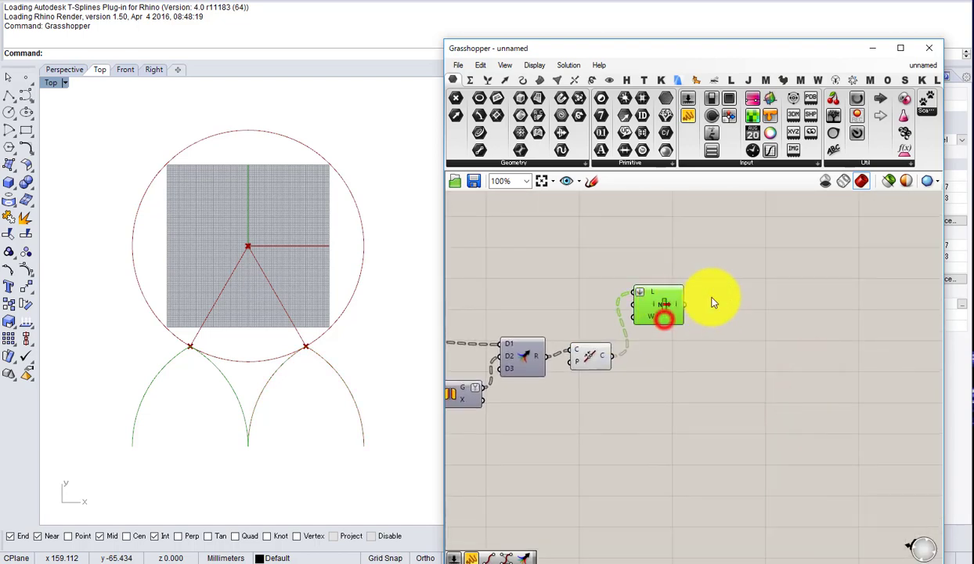
# Step: Add an End Points component and connect the List Item's i output to its C input
pyautogui.doubleClick(742, 293)
pyautogui.write('0nd')
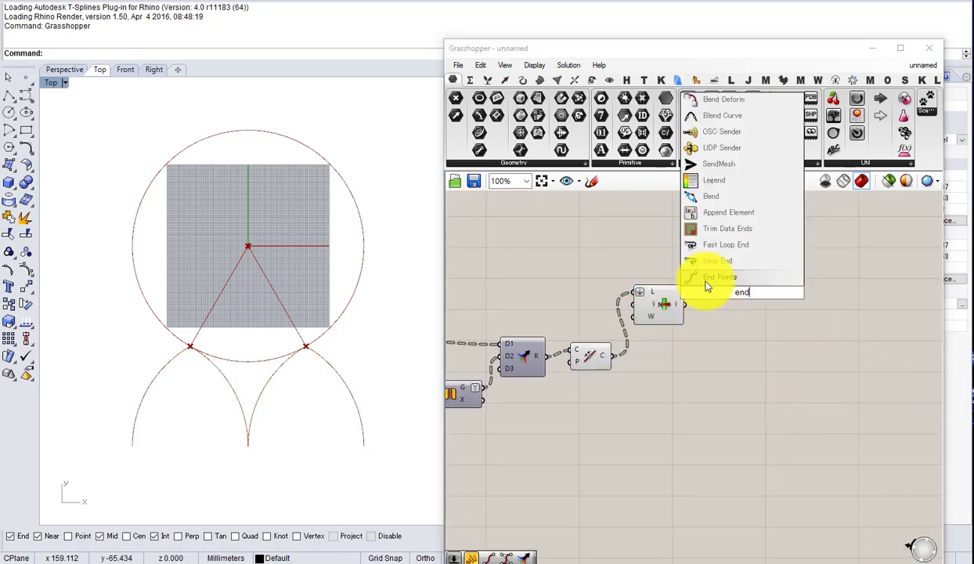
pyautogui.click(705, 278)
pyautogui.moveTo(678, 307); pyautogui.dragTo(724, 298)
pyautogui.moveTo(739, 295); pyautogui.dragTo(806, 280)
# Step: Add a Scale component beside End Points
pyautogui.doubleClick(768, 308)
pyautogui.write('sca')
pyautogui.click(740, 291)
pyautogui.scroll(2, 752, 297)
pyautogui.scroll(1, 768, 299)
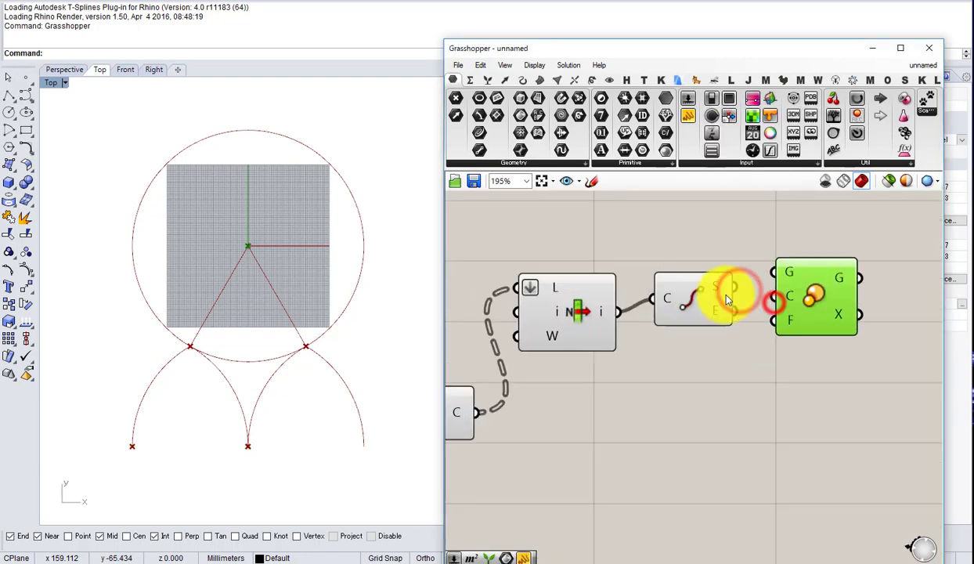
# Step: Add a Point parameter between End Points and Scale and connect the start point output S to it
pyautogui.moveTo(703, 304); pyautogui.dragTo(697, 345)
pyautogui.doubleClick(755, 410)
pyautogui.write('poin')
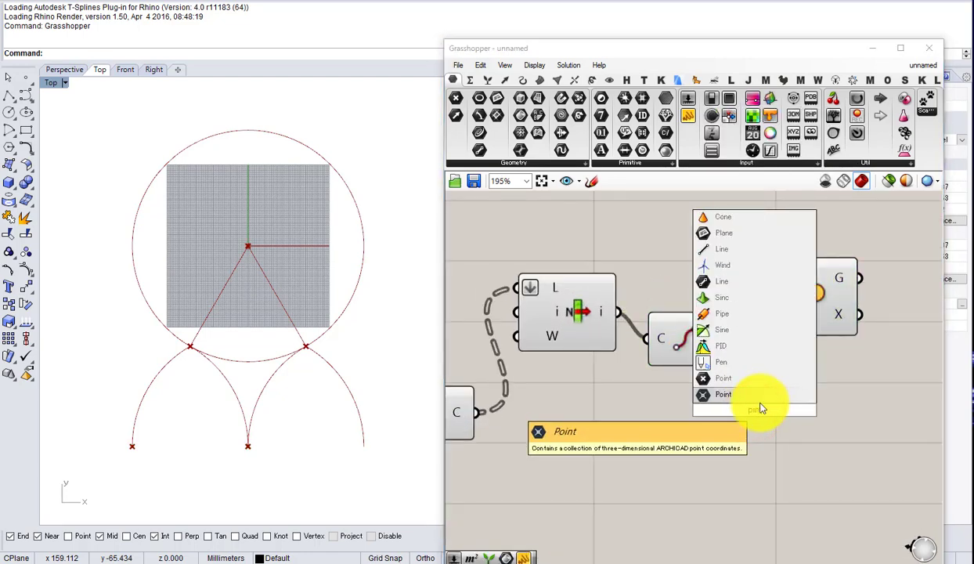
pyautogui.click(739, 390)
pyautogui.moveTo(745, 407); pyautogui.dragTo(769, 339)
pyautogui.moveTo(812, 292); pyautogui.dragTo(849, 282)
pyautogui.click(774, 338)
pyautogui.moveTo(774, 338); pyautogui.dragTo(774, 330)
# Step: Connect the Point parameter to the Scale's C input and the List Item's i output to its G input
pyautogui.moveTo(807, 332); pyautogui.dragTo(813, 288)
pyautogui.moveTo(844, 285); pyautogui.dragTo(870, 282)
pyautogui.moveTo(618, 312); pyautogui.dragTo(838, 267)
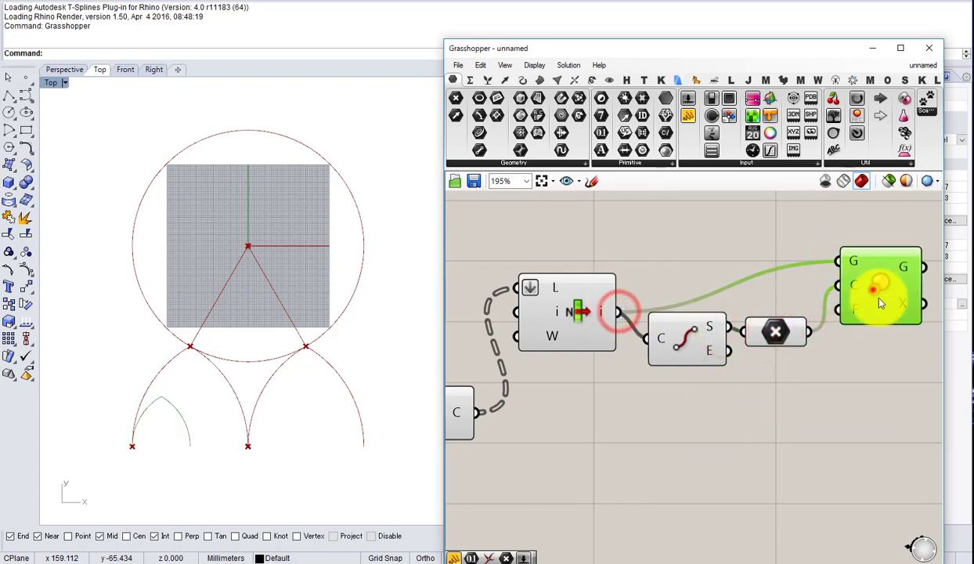
pyautogui.moveTo(881, 293); pyautogui.dragTo(894, 325)
# Step: Add a Panel containing 2 and connect it to the Scale's F input
pyautogui.doubleClick(780, 391)
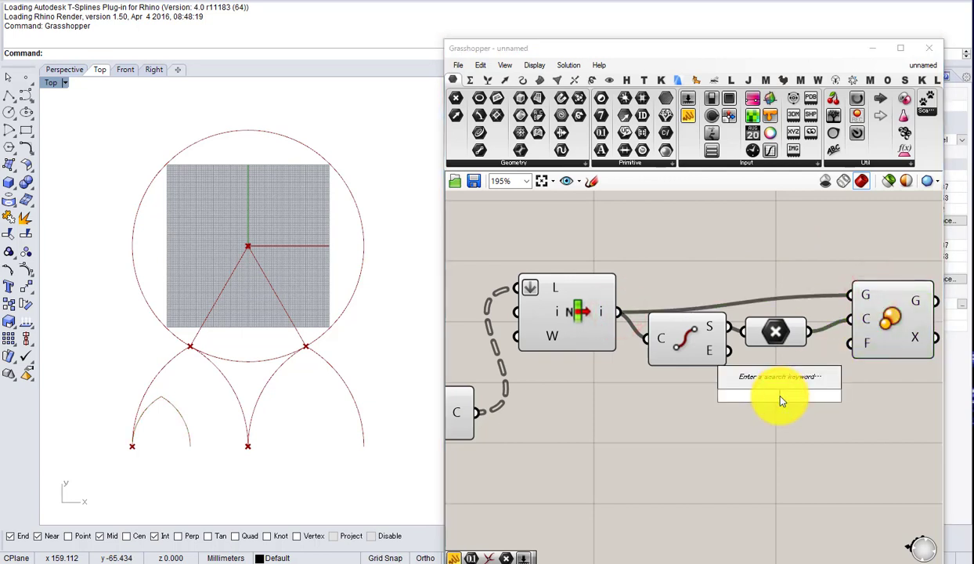
pyautogui.write('panel')
pyautogui.click(779, 398)
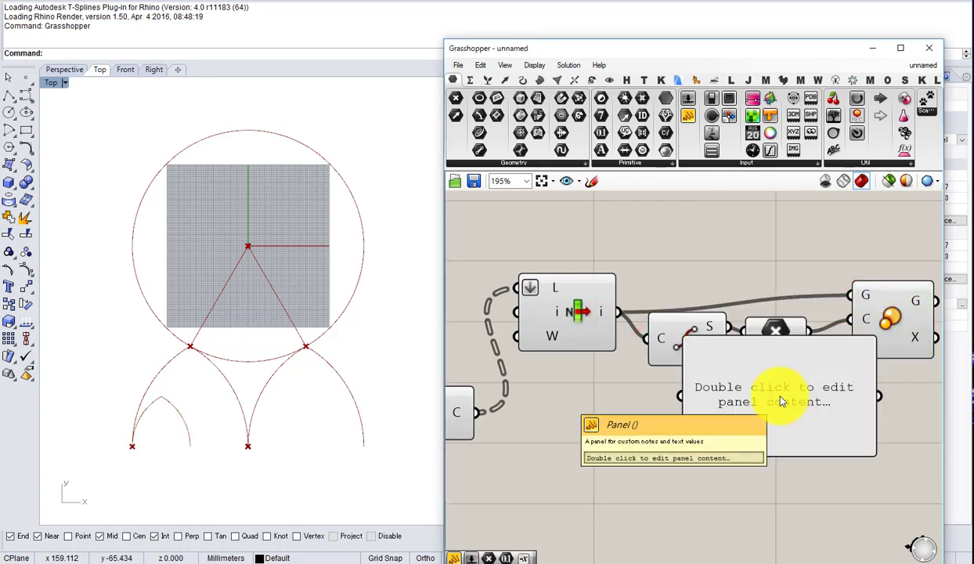
pyautogui.doubleClick(779, 395)
pyautogui.write('2')
pyautogui.click(748, 266)
pyautogui.moveTo(870, 452); pyautogui.dragTo(852, 344)
pyautogui.click(888, 329)
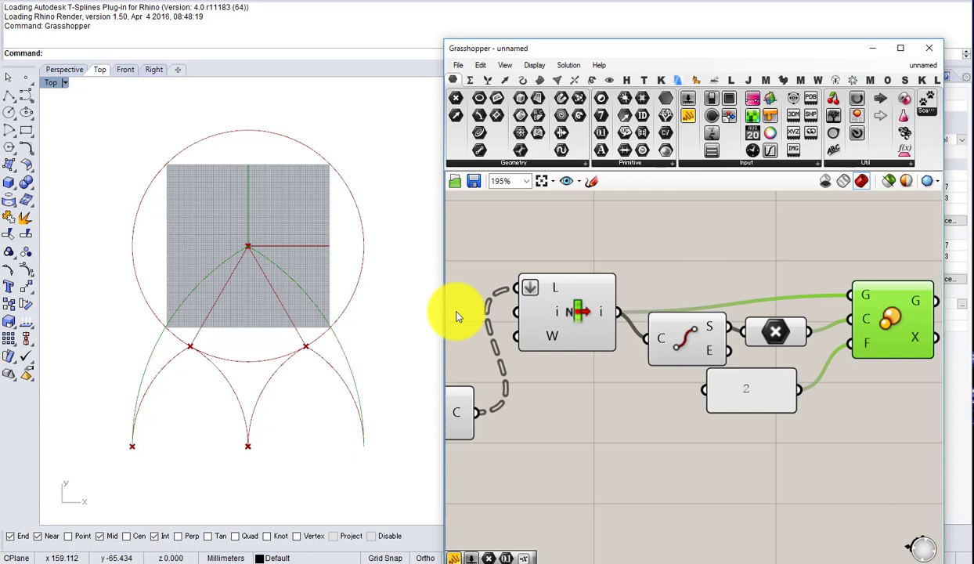
# Step: Add a Move component and connect the Scale's G output to its G input
pyautogui.moveTo(638, 392); pyautogui.dragTo(561, 383, button='right')
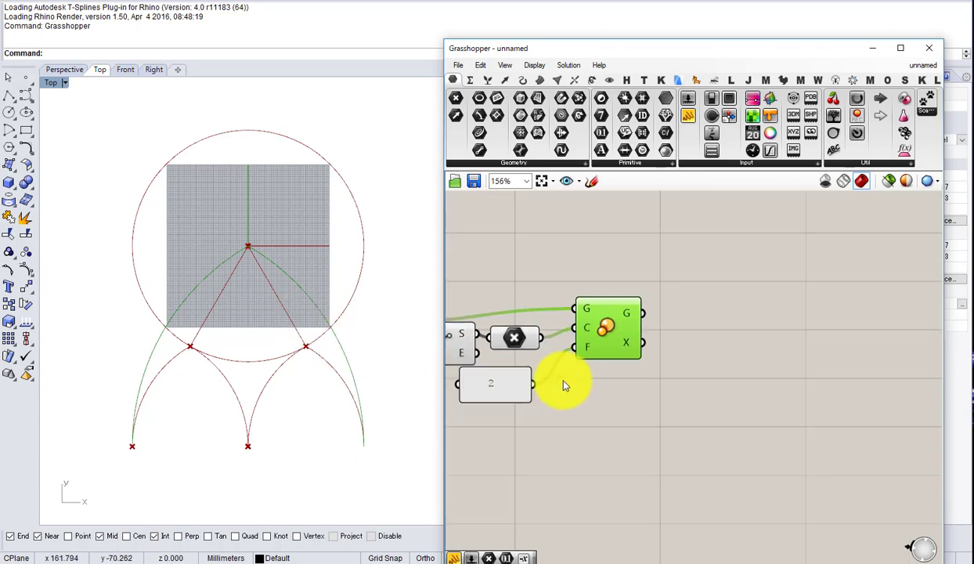
pyautogui.doubleClick(713, 353)
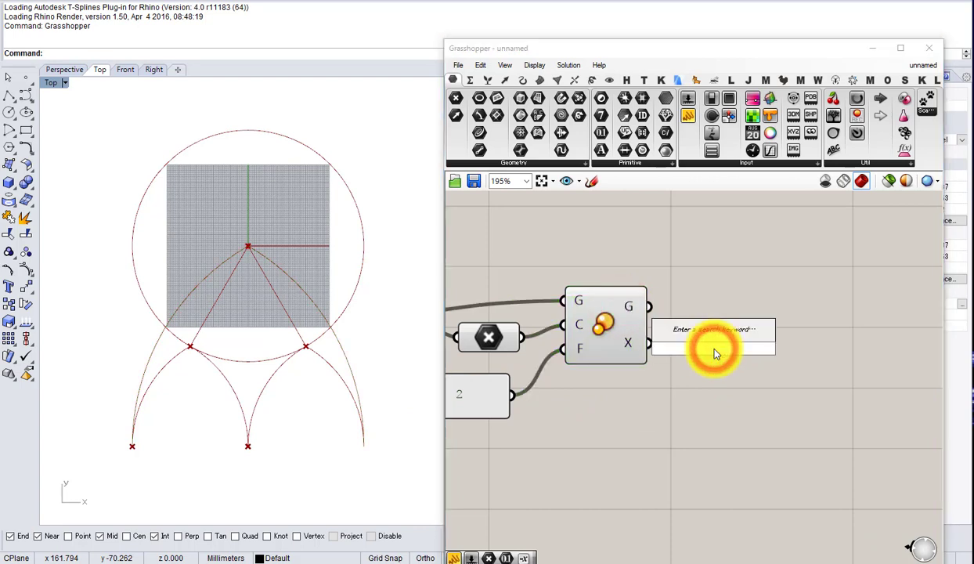
pyautogui.write('move')
pyautogui.click(679, 337)
pyautogui.click(680, 334)
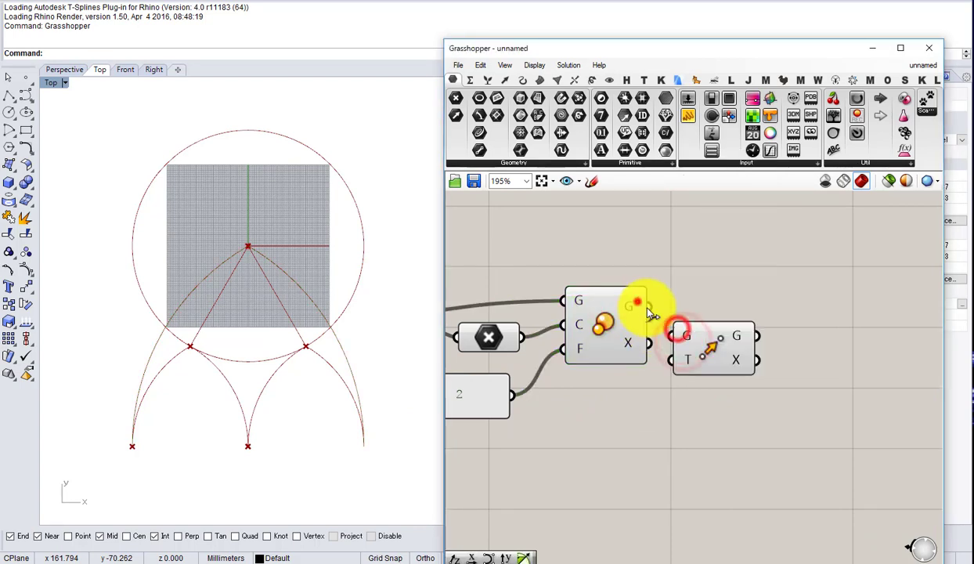
pyautogui.moveTo(647, 303); pyautogui.dragTo(709, 350)
# Step: Add a Unit Y vector and connect its V output to the Move's T input
pyautogui.doubleClick(657, 435)
pyautogui.click(632, 423)
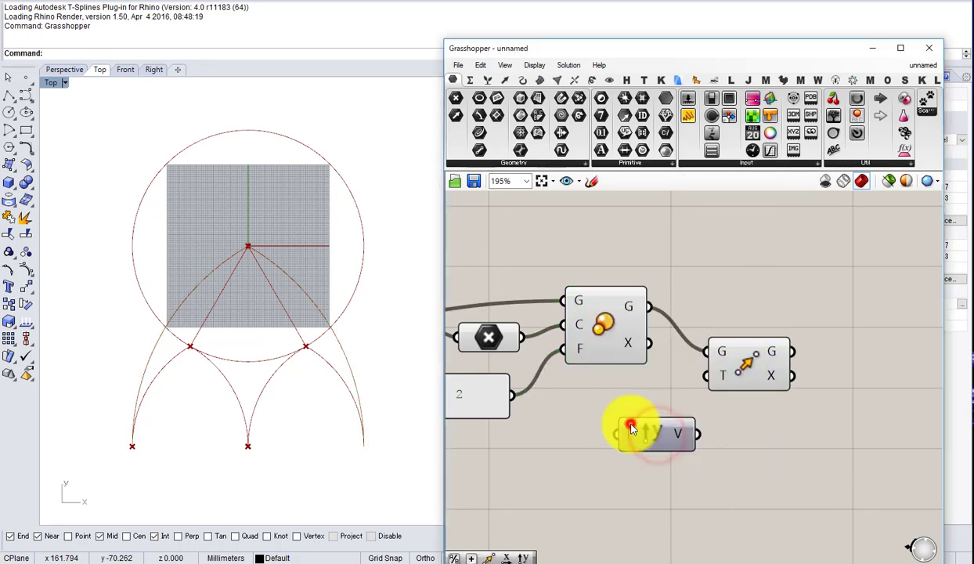
pyautogui.moveTo(691, 440); pyautogui.dragTo(710, 377)
pyautogui.moveTo(650, 455); pyautogui.dragTo(734, 413, button='right')
pyautogui.moveTo(738, 394); pyautogui.dragTo(698, 407)
# Step: Add a number slider set to 100 and connect it to the Unit Y's F input
pyautogui.doubleClick(569, 463)
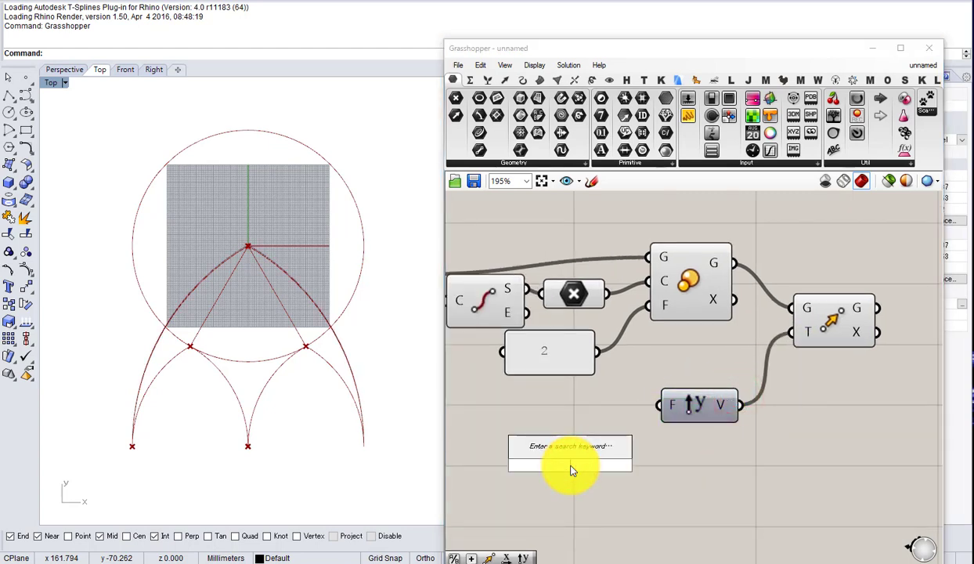
pyautogui.write('100')
pyautogui.press('Return')
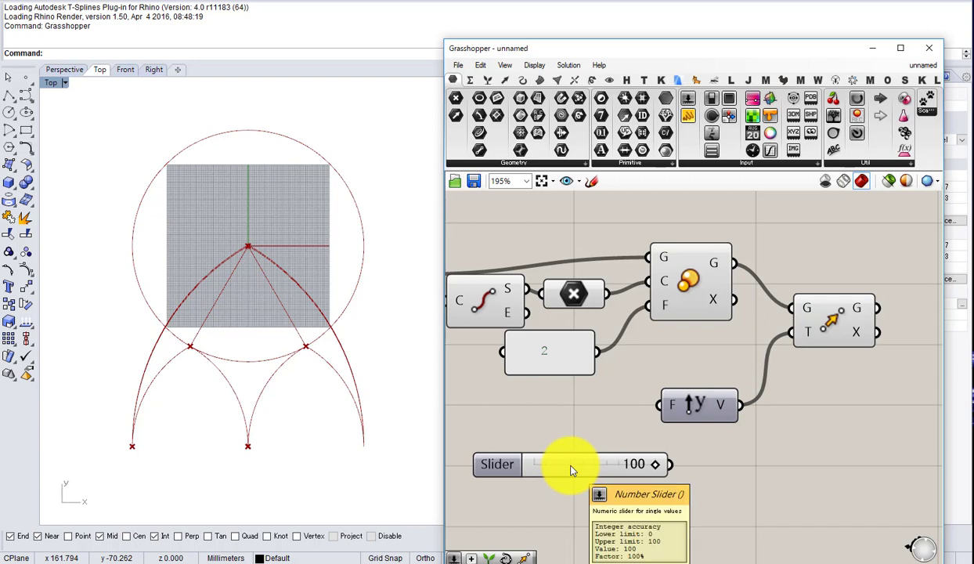
pyautogui.moveTo(670, 464); pyautogui.dragTo(665, 407)
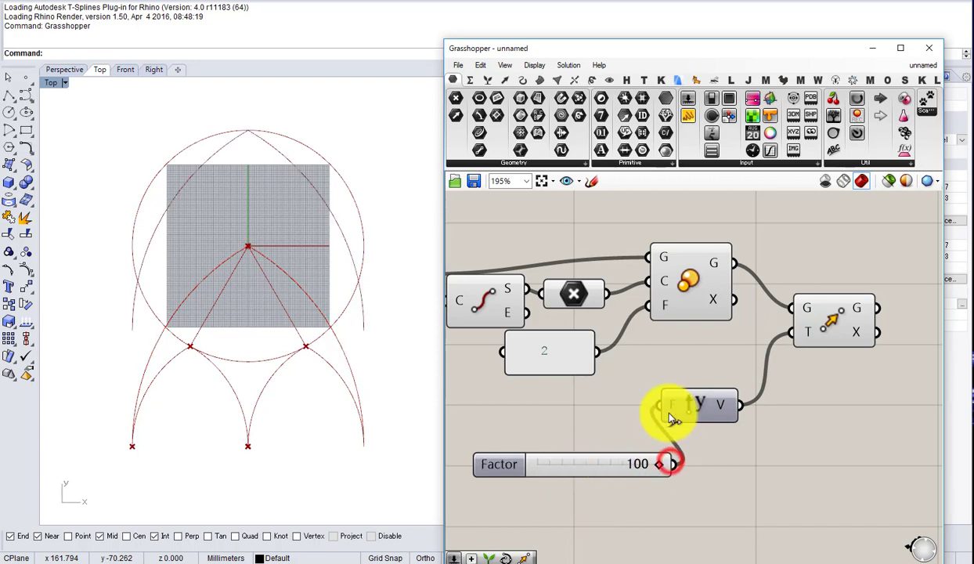
pyautogui.moveTo(487, 470); pyautogui.dragTo(547, 486)
# Step: Raise the Factor slider's maximum to 200 and set its value to 174
pyautogui.doubleClick(547, 485)
pyautogui.doubleClick(587, 481)
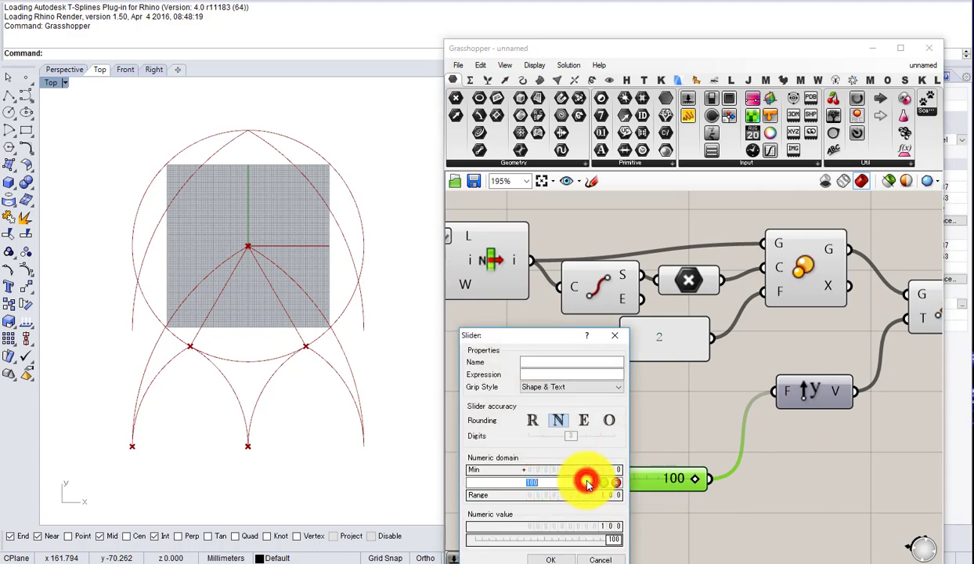
pyautogui.press('Return')
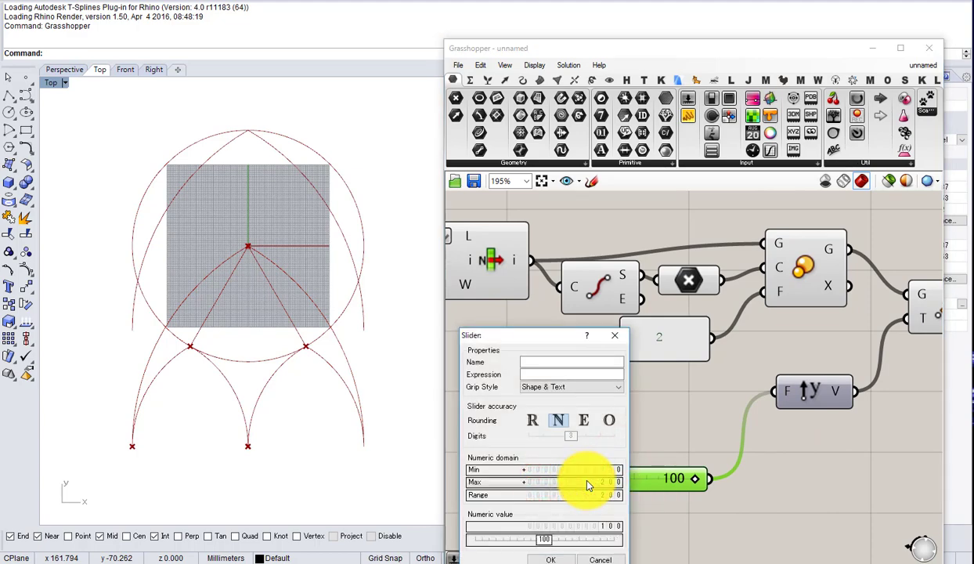
pyautogui.click(550, 558)
pyautogui.scroll(1, 619, 494)
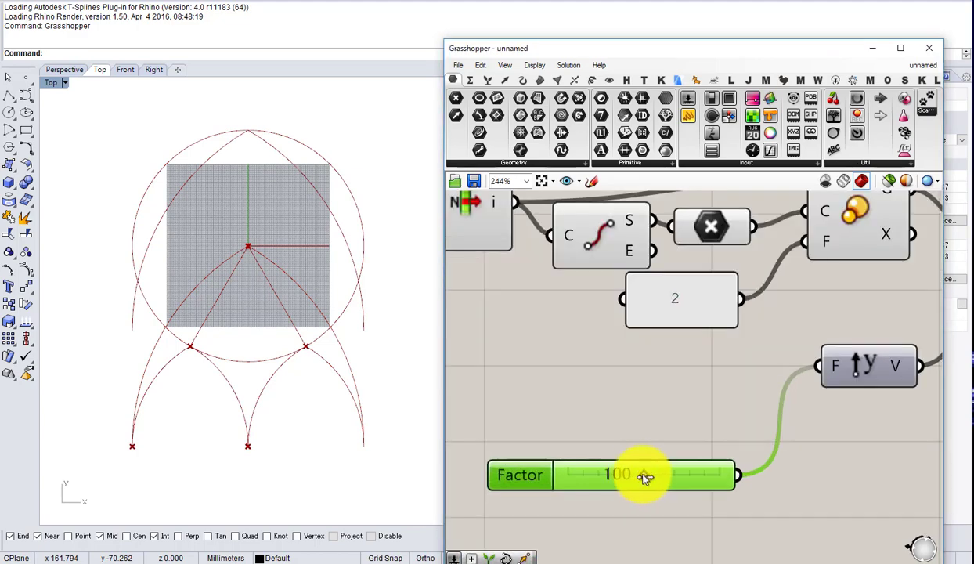
pyautogui.moveTo(641, 476); pyautogui.dragTo(699, 480)
# Step: Review the whole definition from the Length slider to the Move component, along with the arches in the Top viewport
pyautogui.scroll(-9, 699, 474)
pyautogui.moveTo(548, 466); pyautogui.dragTo(711, 446, button='right')
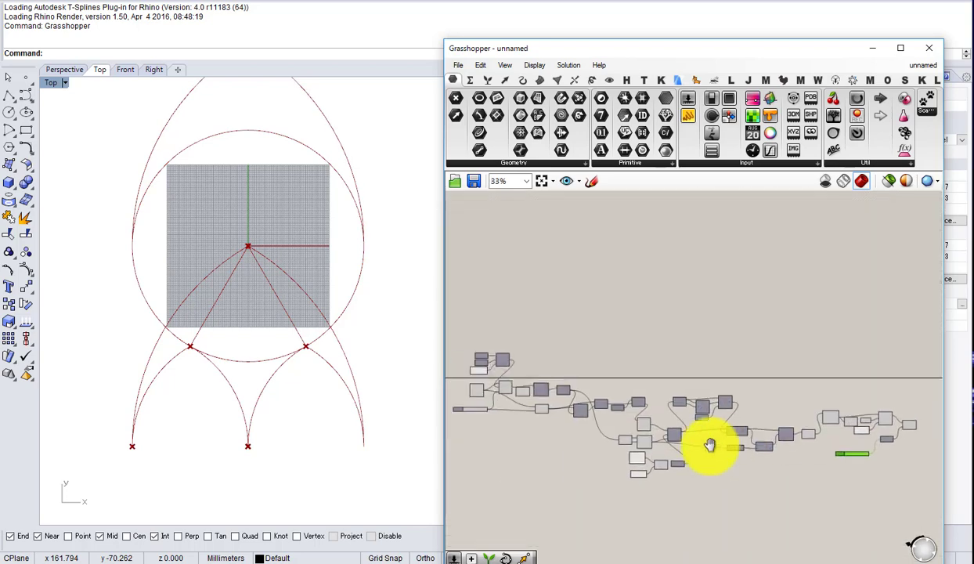
pyautogui.scroll(4, 575, 449)
pyautogui.moveTo(575, 445); pyautogui.dragTo(832, 446, button='right')
pyautogui.scroll(1, 579, 403)
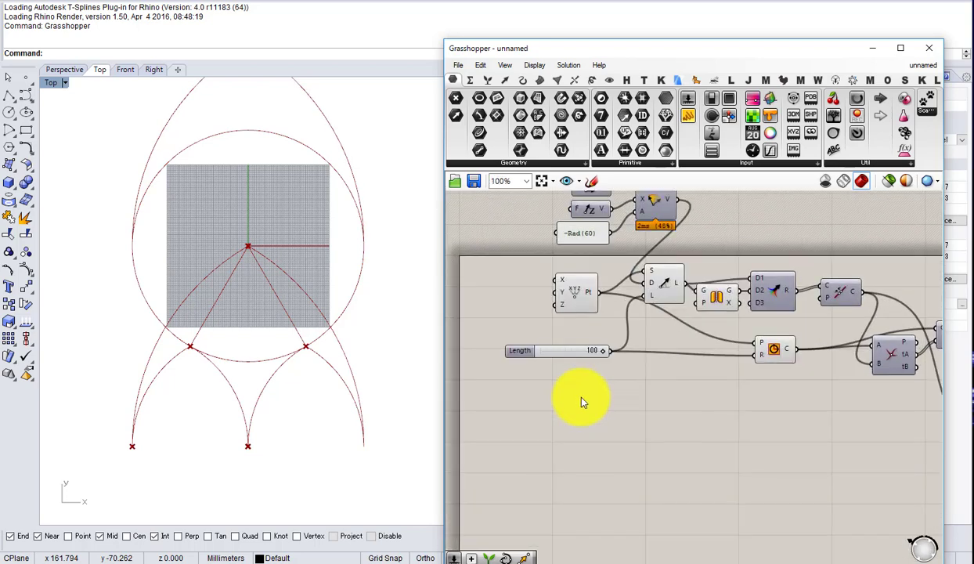
pyautogui.scroll(-5, 581, 403)
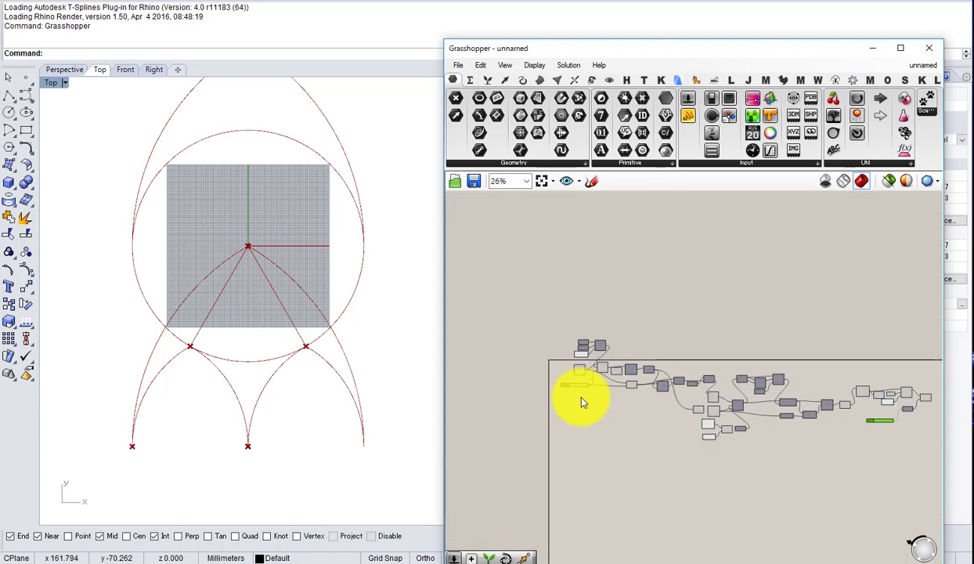
pyautogui.scroll(-1, 581, 402)
pyautogui.scroll(-2, 313, 266)
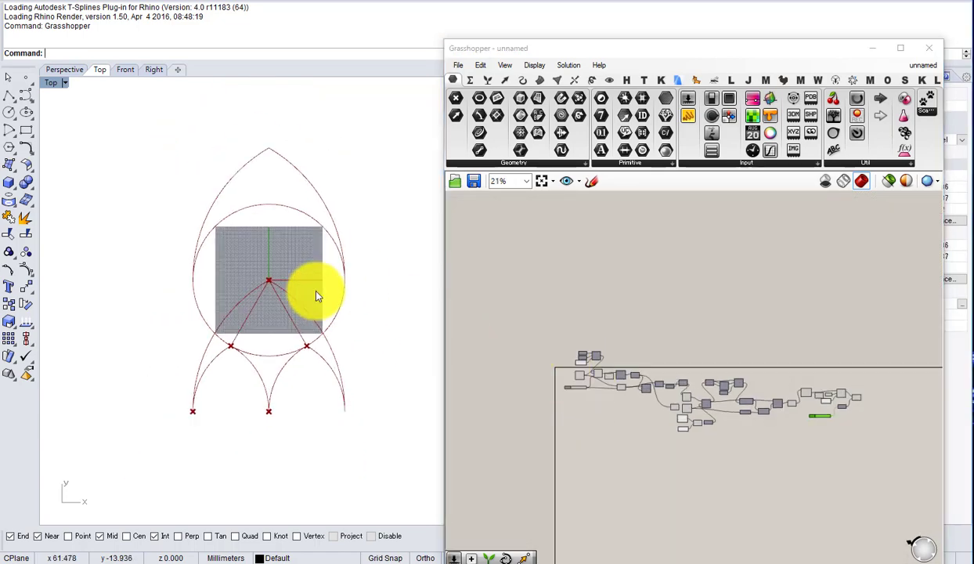
pyautogui.scroll(7, 626, 377)
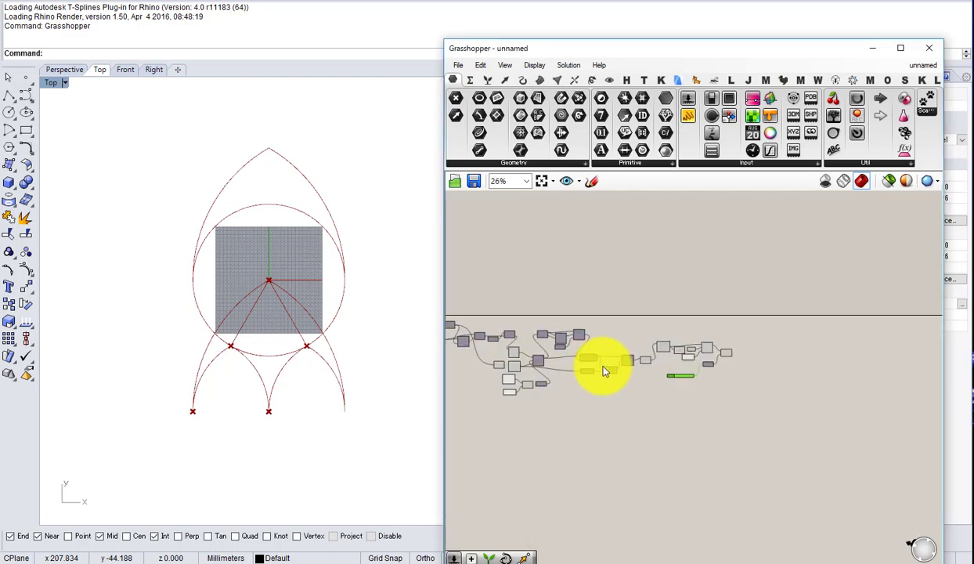
# Step: Delete the Move and Unit Y components after the Scale, together with the number slider that drove them
pyautogui.moveTo(797, 465); pyautogui.dragTo(683, 342)
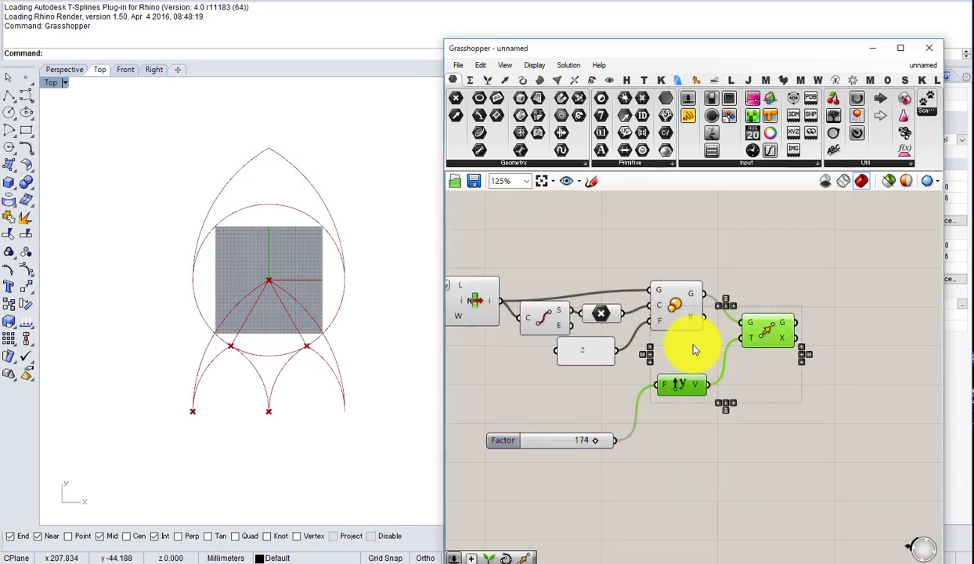
pyautogui.press('Delete')
pyautogui.click(676, 302)
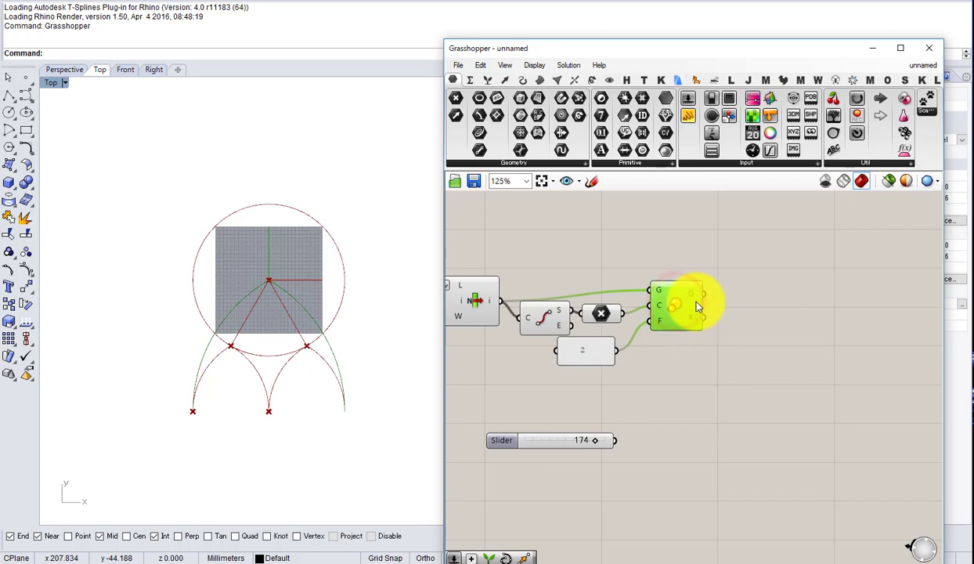
pyautogui.moveTo(716, 359); pyautogui.dragTo(827, 356, button='right')
pyautogui.click(704, 311)
pyautogui.middleClick(705, 311)
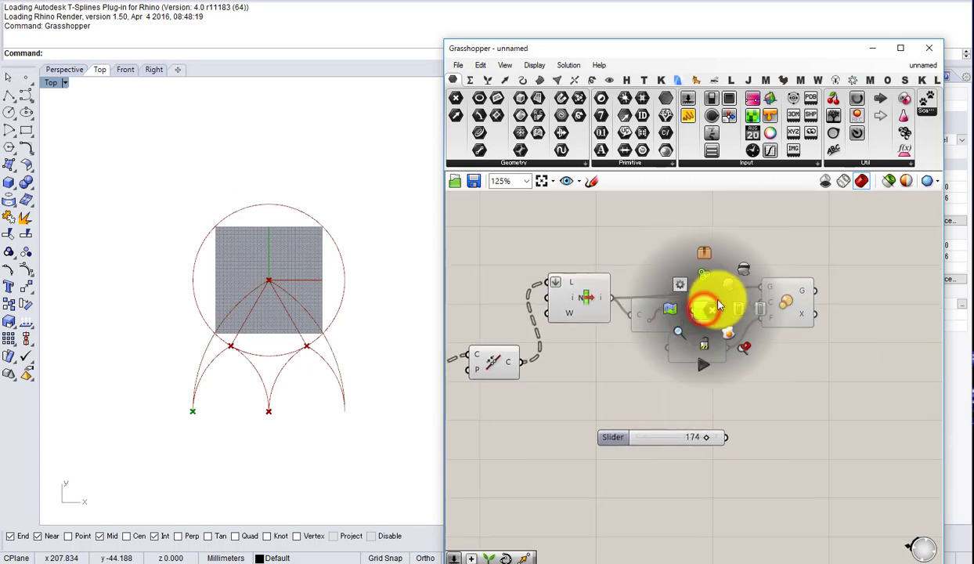
pyautogui.click(712, 277)
pyautogui.click(721, 314)
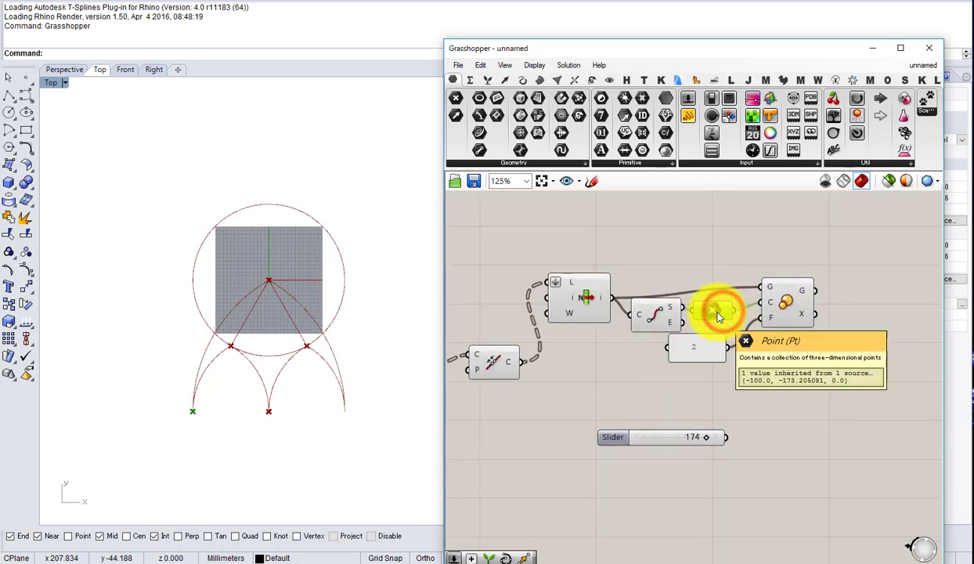
pyautogui.click(671, 439)
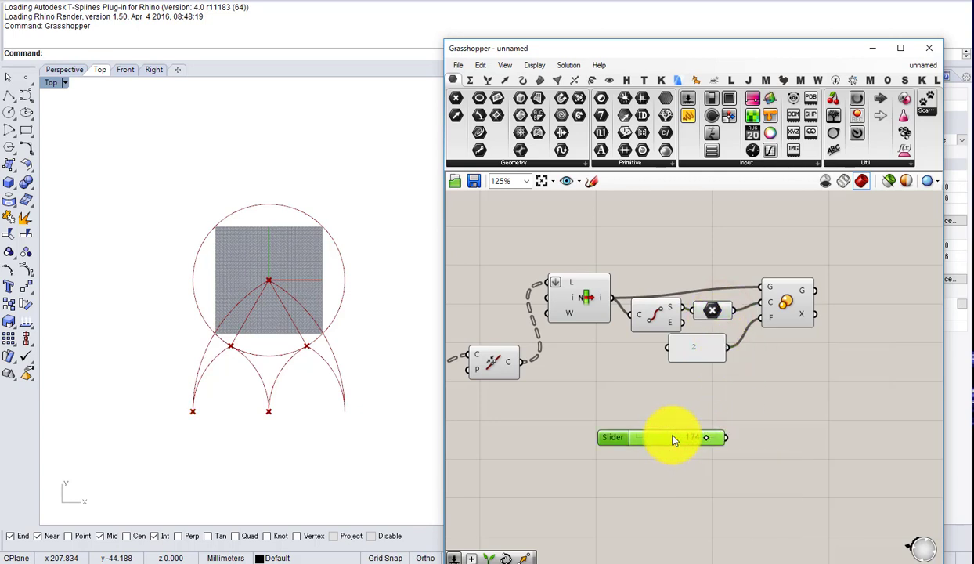
pyautogui.press('Delete')
# Step: Add a Deconstruct component above the Scale and connect the Point parameter to its P input
pyautogui.moveTo(798, 372); pyautogui.dragTo(715, 412, button='right')
pyautogui.moveTo(708, 343); pyautogui.dragTo(719, 354)
pyautogui.doubleClick(675, 290)
pyautogui.write('dec')
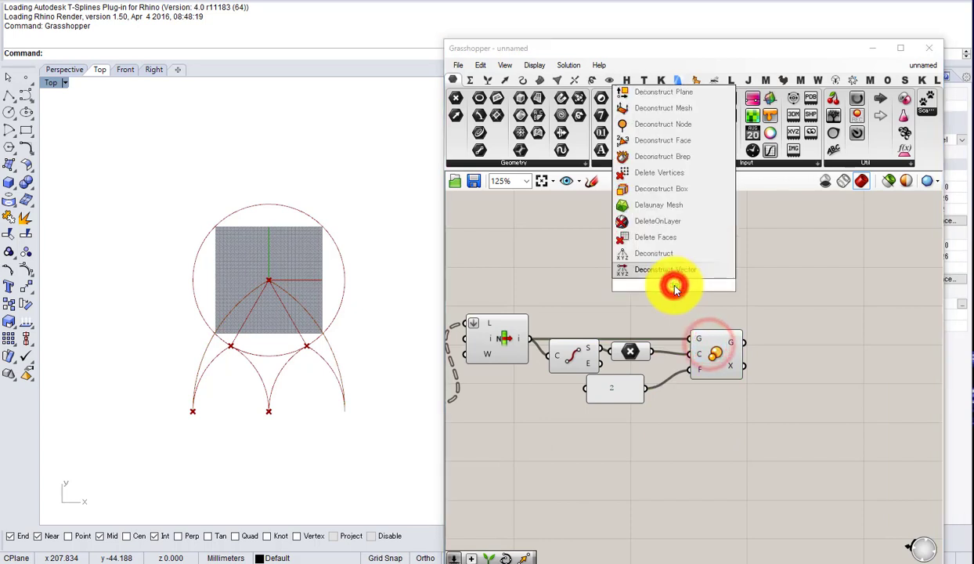
pyautogui.click(672, 271)
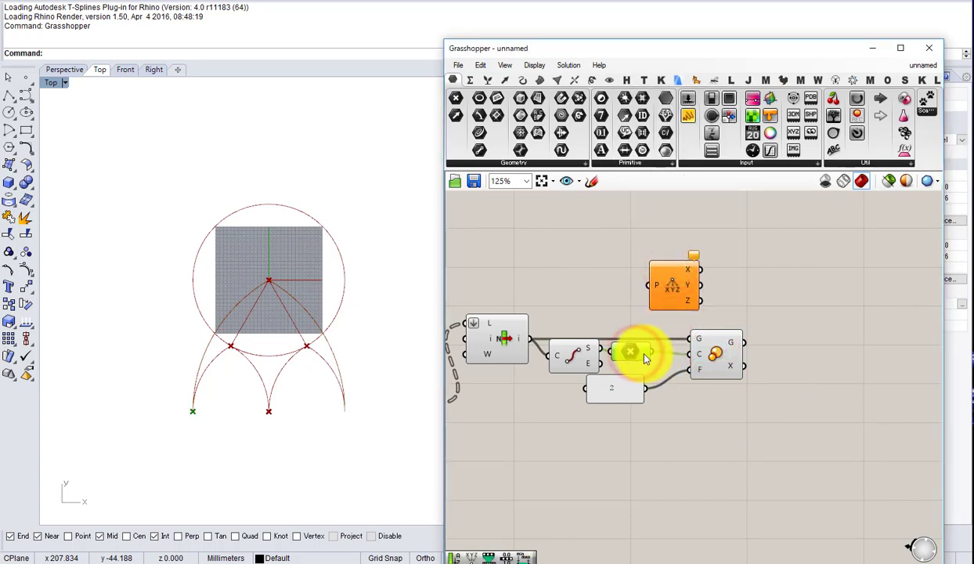
pyautogui.moveTo(651, 351); pyautogui.dragTo(683, 274)
pyautogui.moveTo(690, 270)
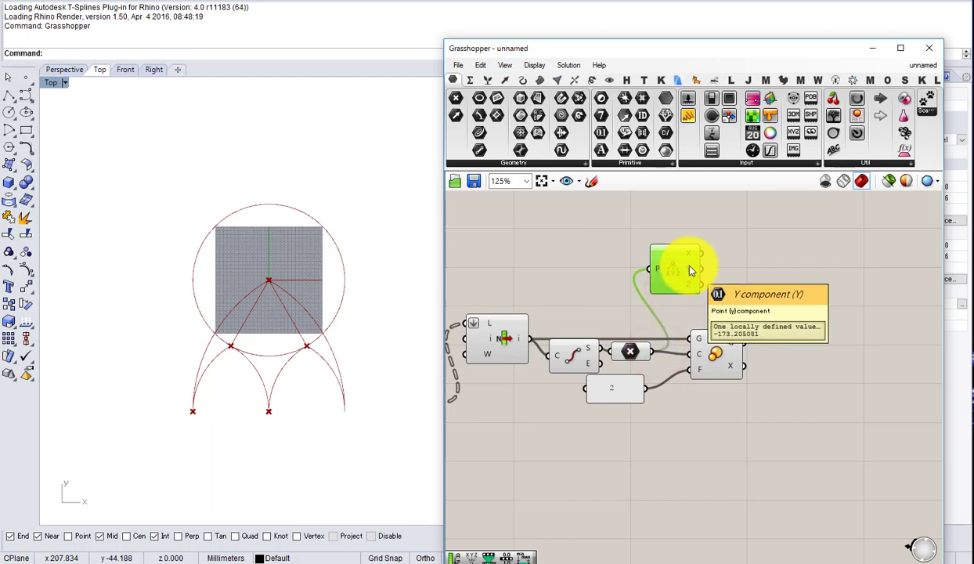
# Step: Add a Negative component and connect the Deconstruct's Y output to its x input
pyautogui.doubleClick(732, 272)
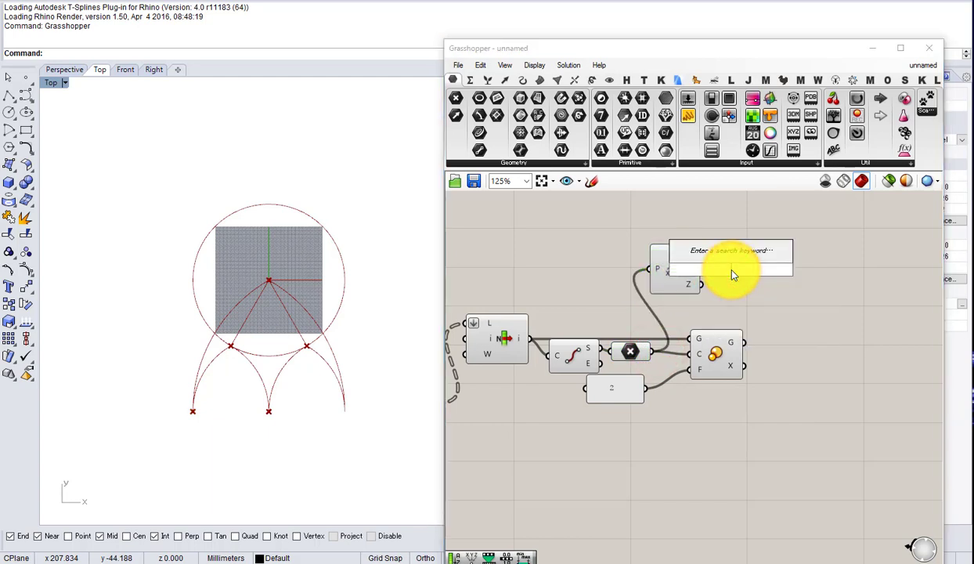
pyautogui.write('ne')
pyautogui.click(704, 252)
pyautogui.moveTo(700, 268); pyautogui.dragTo(721, 270)
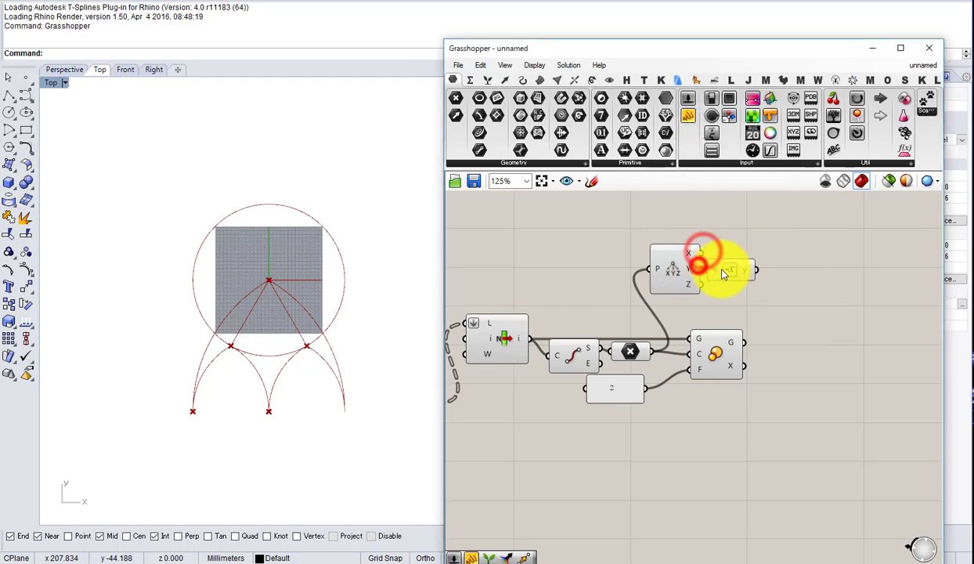
# Step: Add a Move component and connect the Scale's G output to its G input
pyautogui.doubleClick(794, 311)
pyautogui.write('move')
pyautogui.click(757, 294)
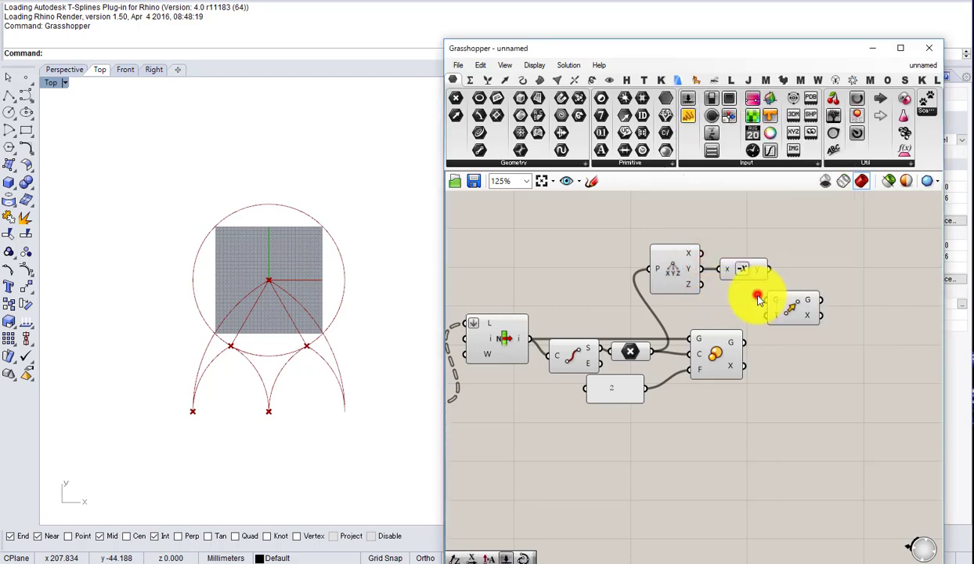
pyautogui.click(714, 347)
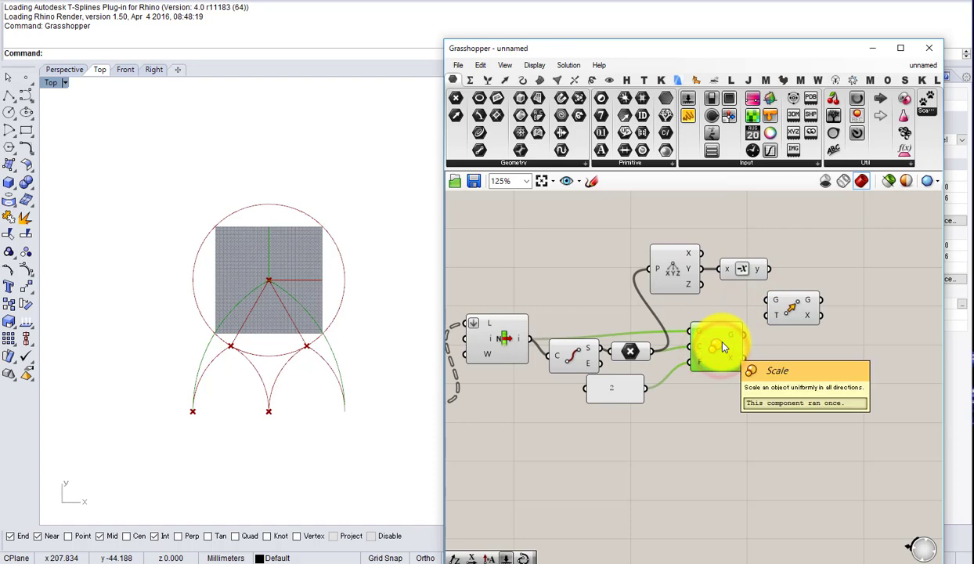
pyautogui.scroll(4, 673, 346)
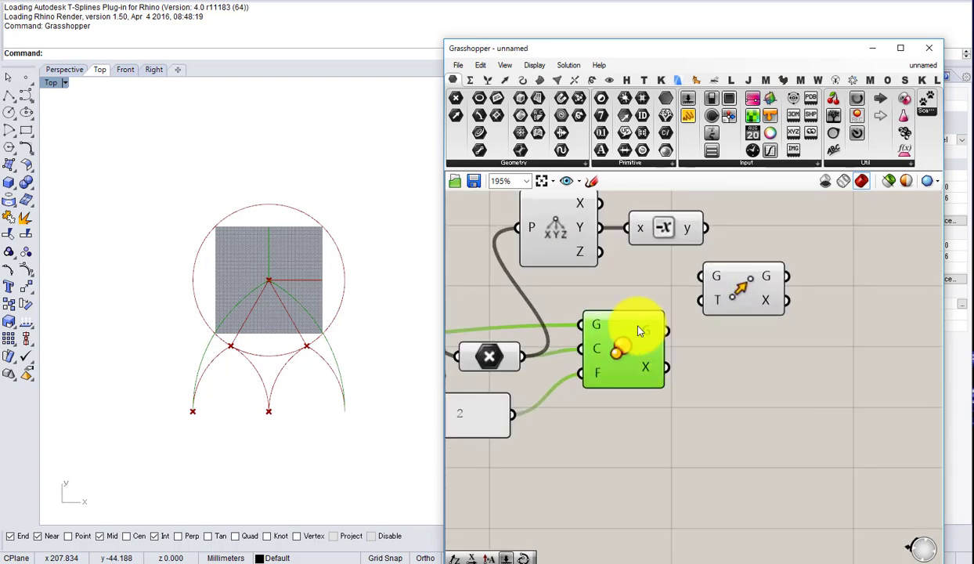
pyautogui.moveTo(640, 330); pyautogui.dragTo(838, 279)
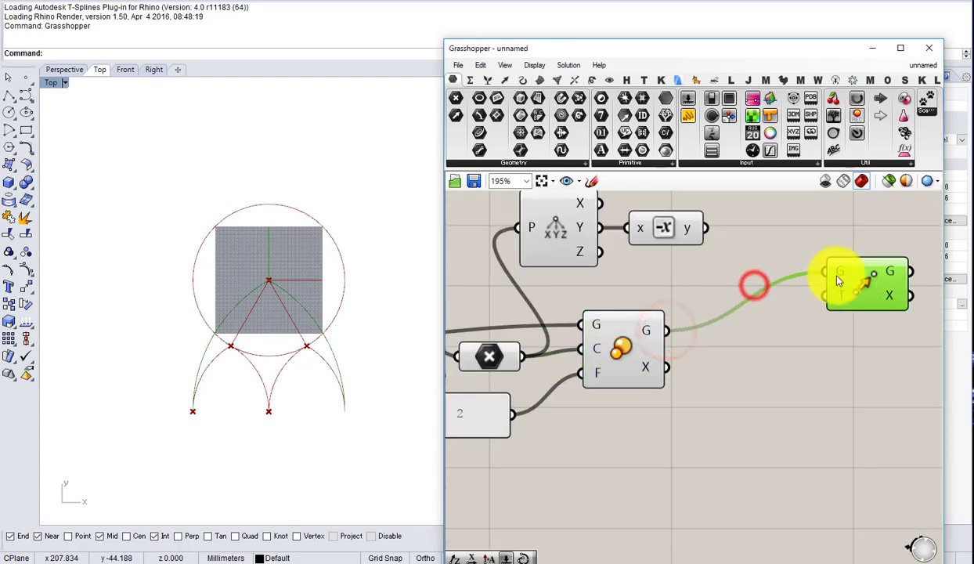
# Step: Add a Unit Y vector fed by the Negative's y output and connect its V output to the Move's T input
pyautogui.doubleClick(746, 225)
pyautogui.write('y')
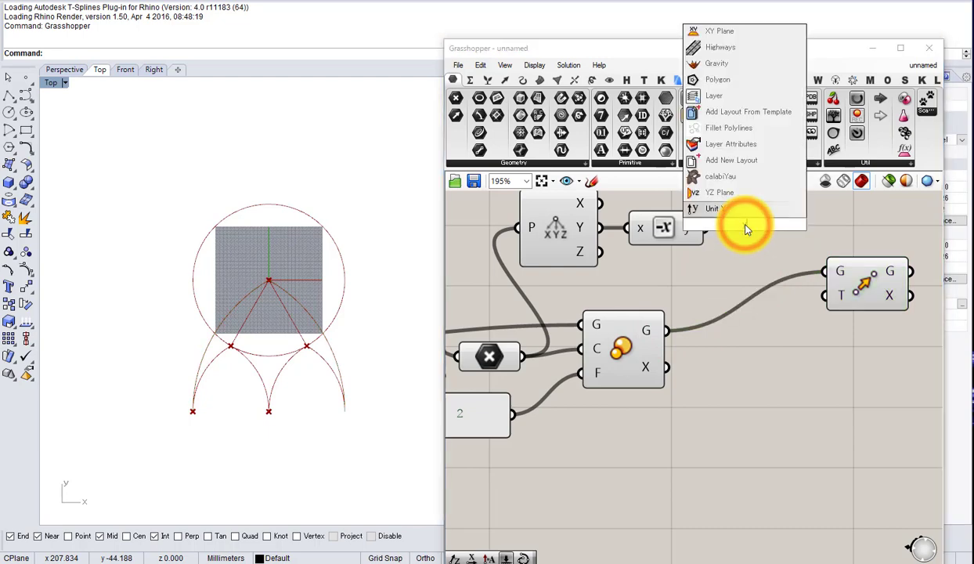
pyautogui.click(724, 212)
pyautogui.moveTo(739, 220); pyautogui.dragTo(766, 222)
pyautogui.moveTo(706, 227); pyautogui.dragTo(732, 226)
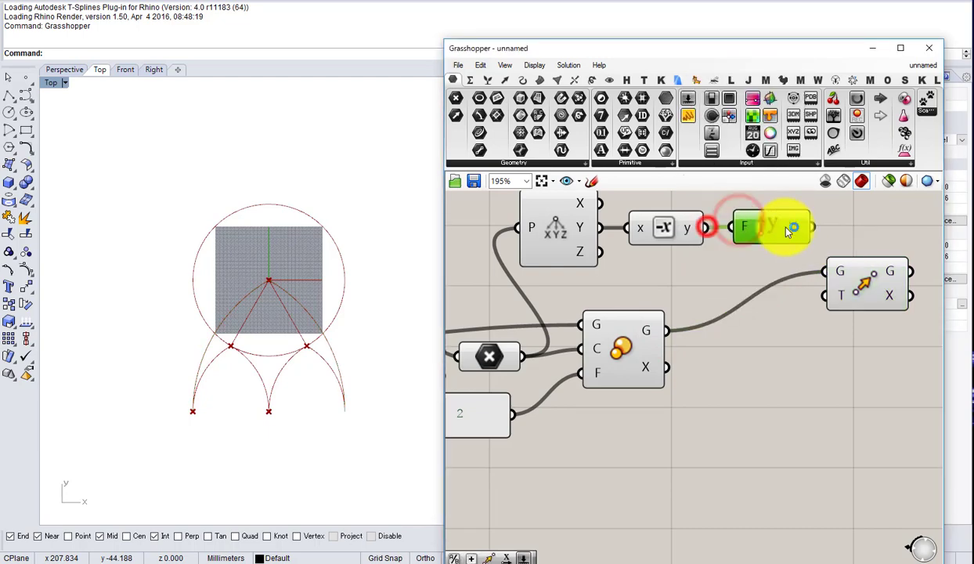
pyautogui.moveTo(791, 227); pyautogui.dragTo(825, 295)
pyautogui.click(865, 283)
pyautogui.scroll(-5, 830, 285)
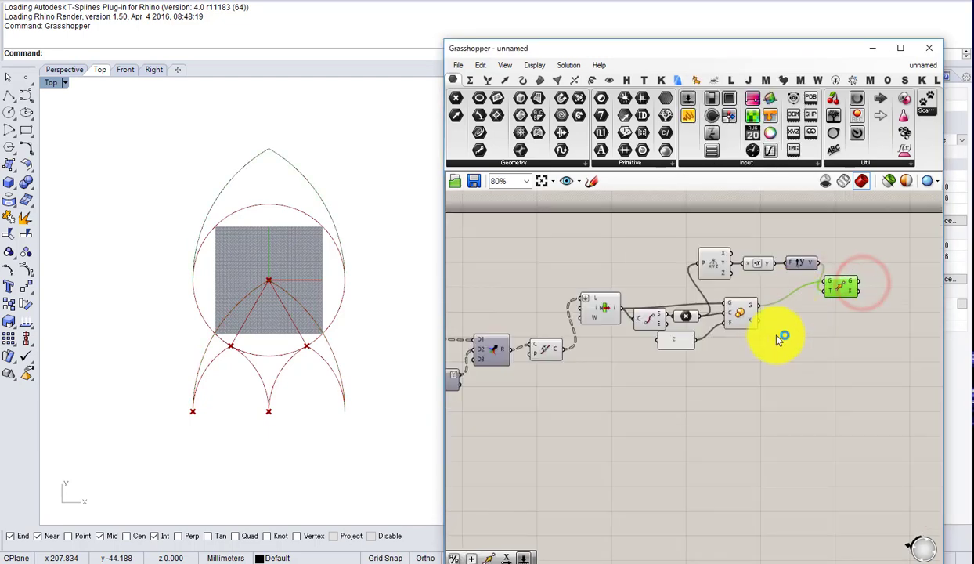
# Step: Turn off the preview of the End Points, Point, Scale, Deconstruct and Negative components
pyautogui.moveTo(776, 340); pyautogui.dragTo(649, 313)
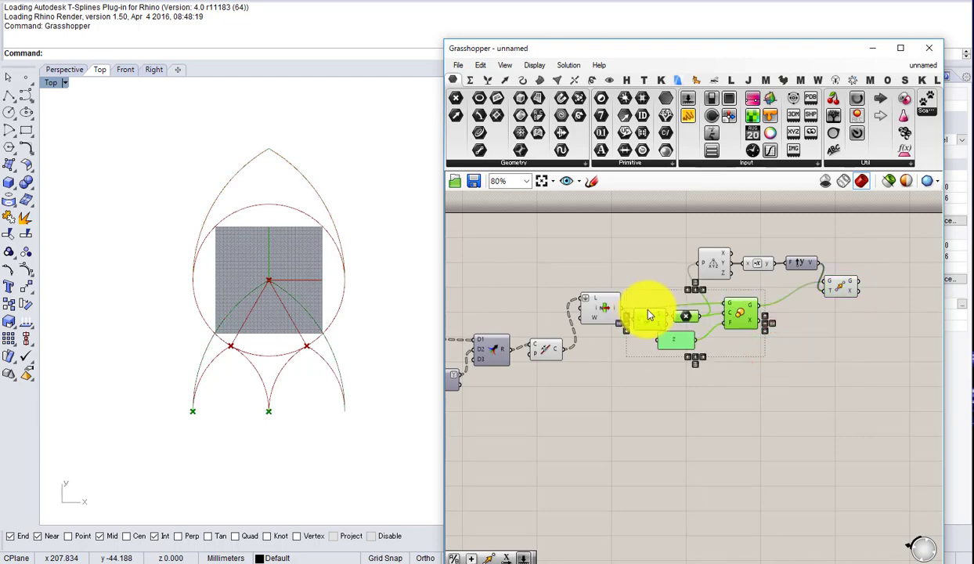
pyautogui.middleClick(648, 315)
pyautogui.click(602, 251)
pyautogui.scroll(2, 603, 268)
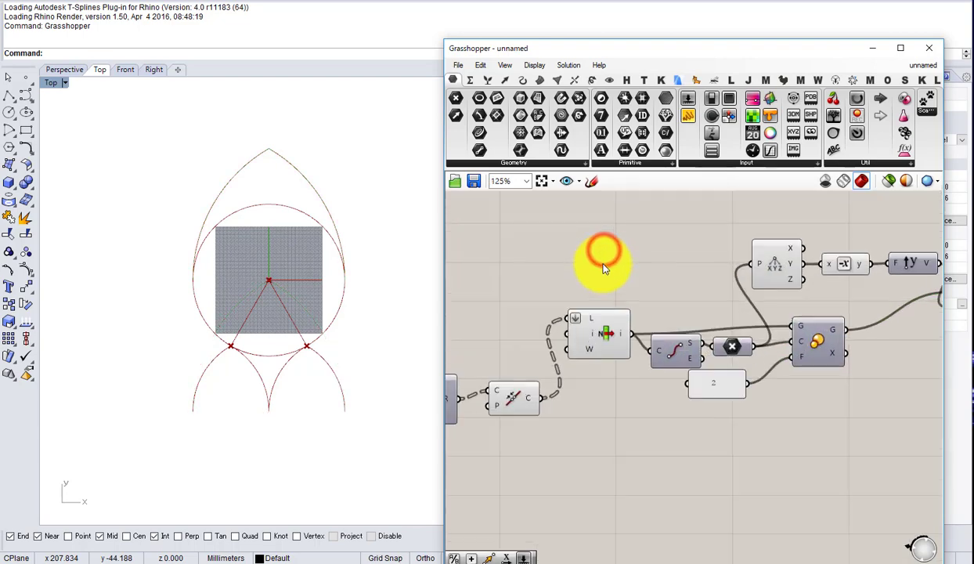
pyautogui.scroll(-1, 579, 326)
pyautogui.moveTo(723, 317); pyautogui.dragTo(647, 291)
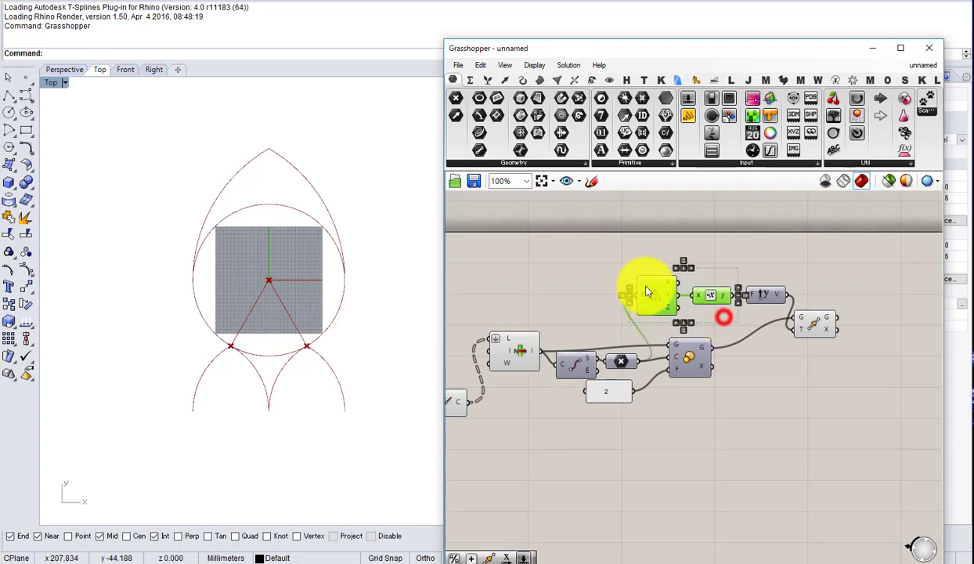
pyautogui.middleClick(647, 291)
pyautogui.click(717, 225)
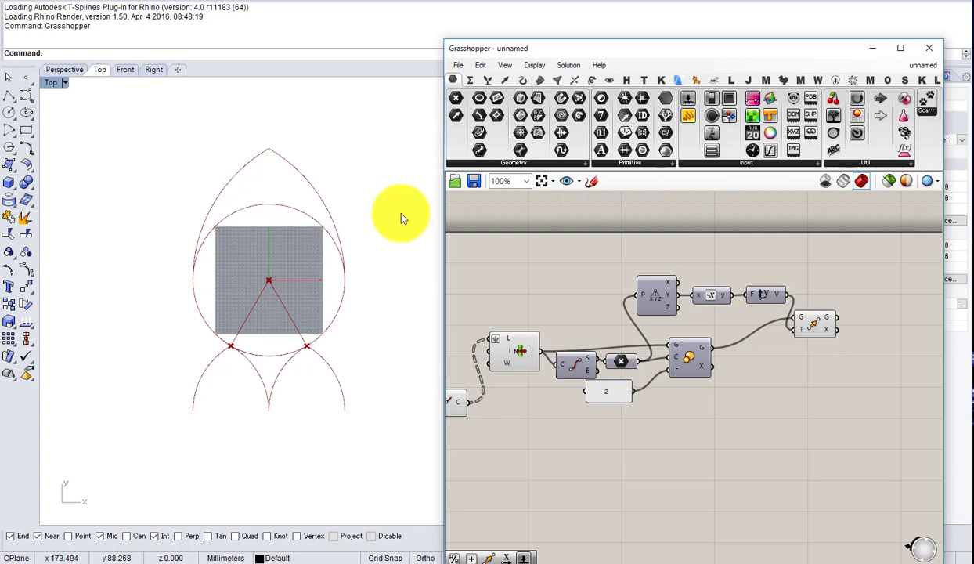
# Step: Reposition the Move component so that it lines up with the Scale component
pyautogui.moveTo(819, 326); pyautogui.dragTo(822, 350)
pyautogui.moveTo(823, 350); pyautogui.dragTo(640, 352, button='right')
pyautogui.doubleClick(726, 362)
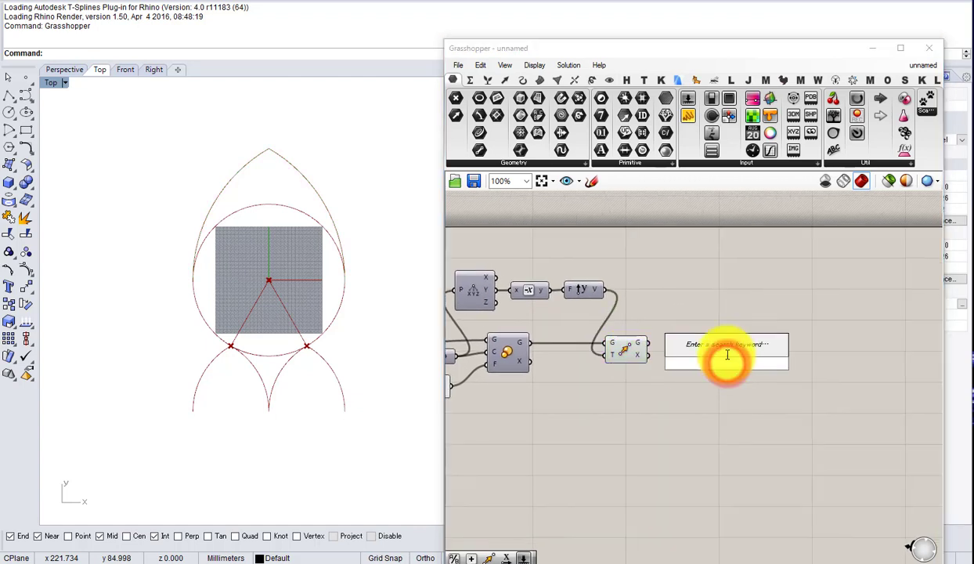
pyautogui.write('end')
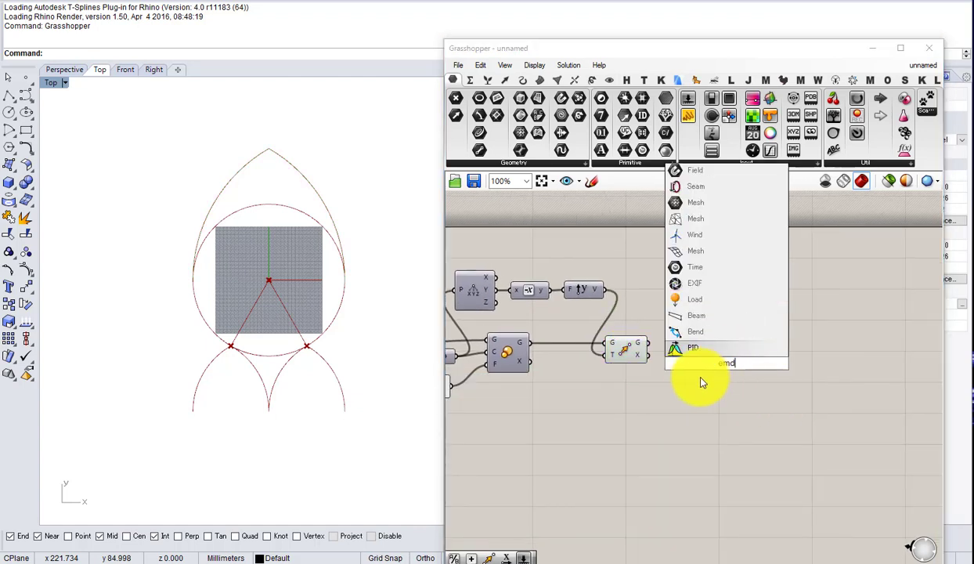
pyautogui.click(695, 392)
# Step: Add an End Points component and connect the Move's G output to its C input
pyautogui.doubleClick(695, 389)
pyautogui.write('end')
pyautogui.click(684, 370)
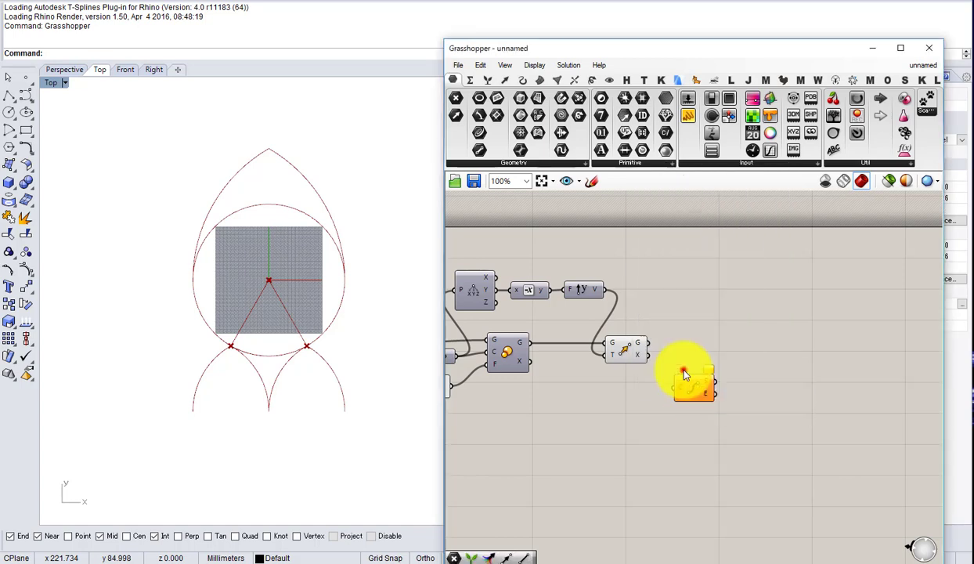
pyautogui.scroll(2, 656, 354)
pyautogui.moveTo(642, 337); pyautogui.dragTo(720, 366)
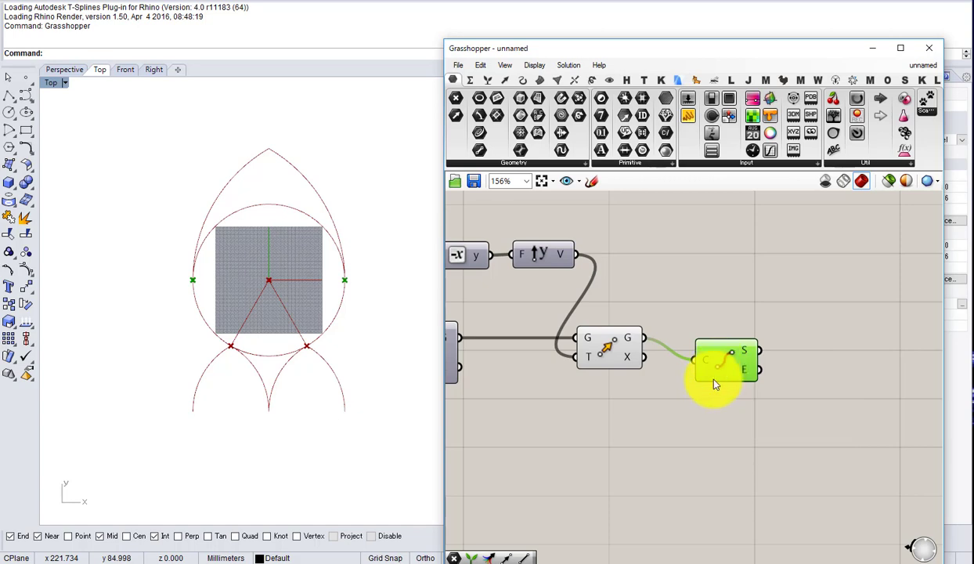
pyautogui.click(411, 553)
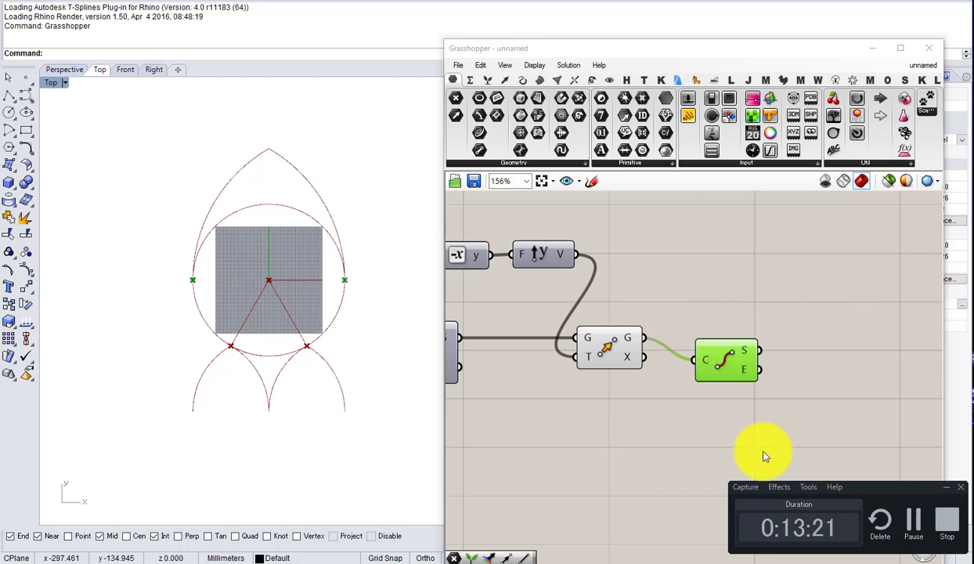
pyautogui.moveTo(868, 486); pyautogui.dragTo(0, 449)
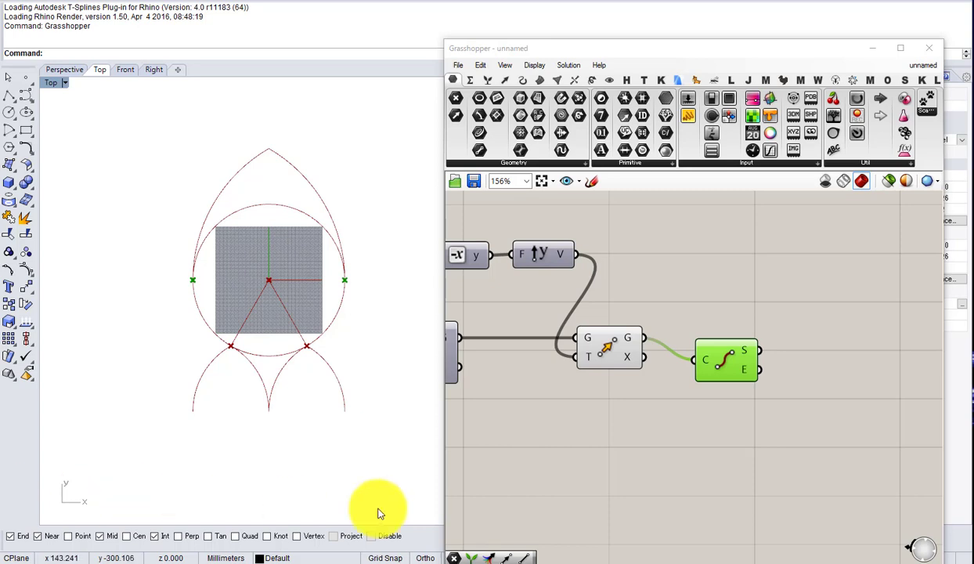
# Step: Add a Line SDL component and place it below the End Points component, aligning End Points with the Move component
pyautogui.doubleClick(612, 475)
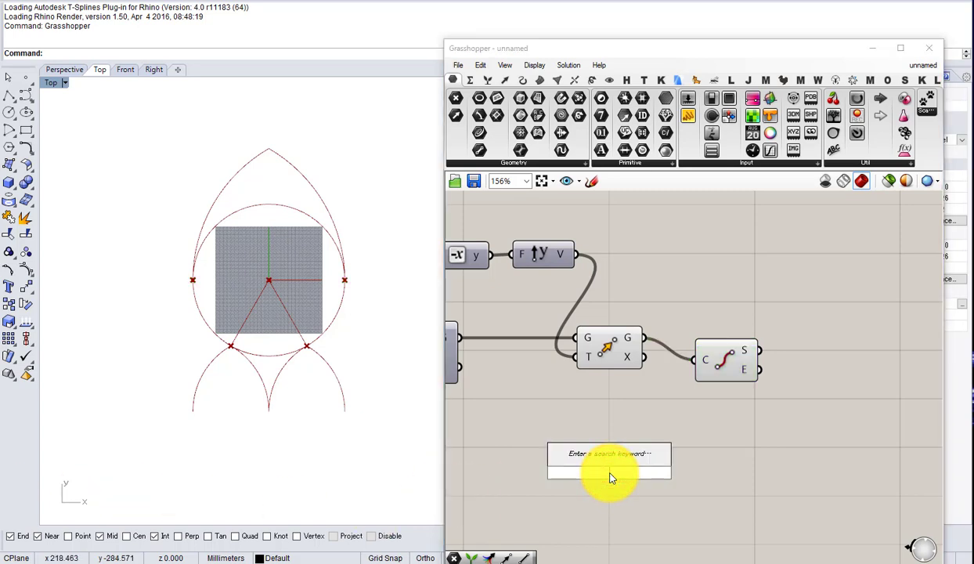
pyautogui.write('line')
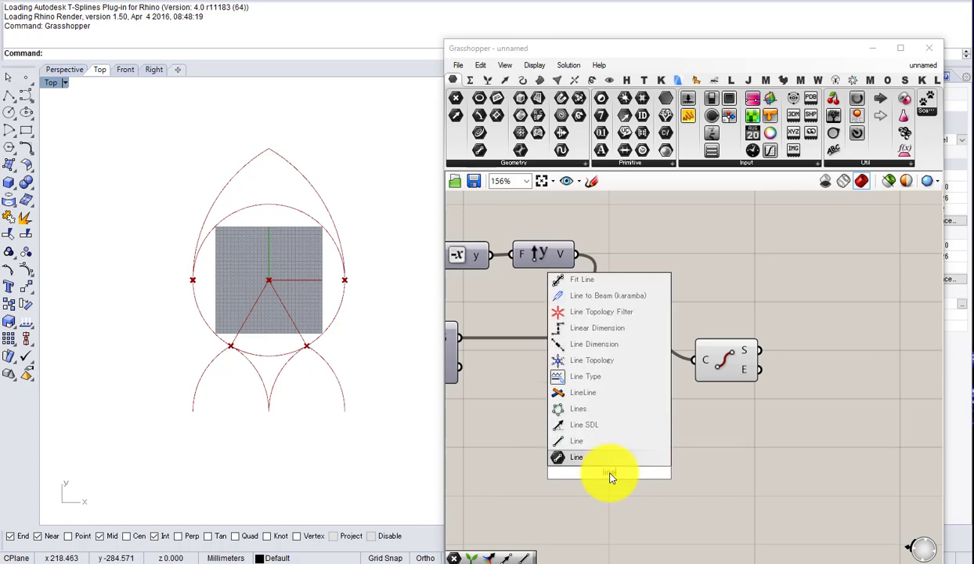
pyautogui.click(613, 425)
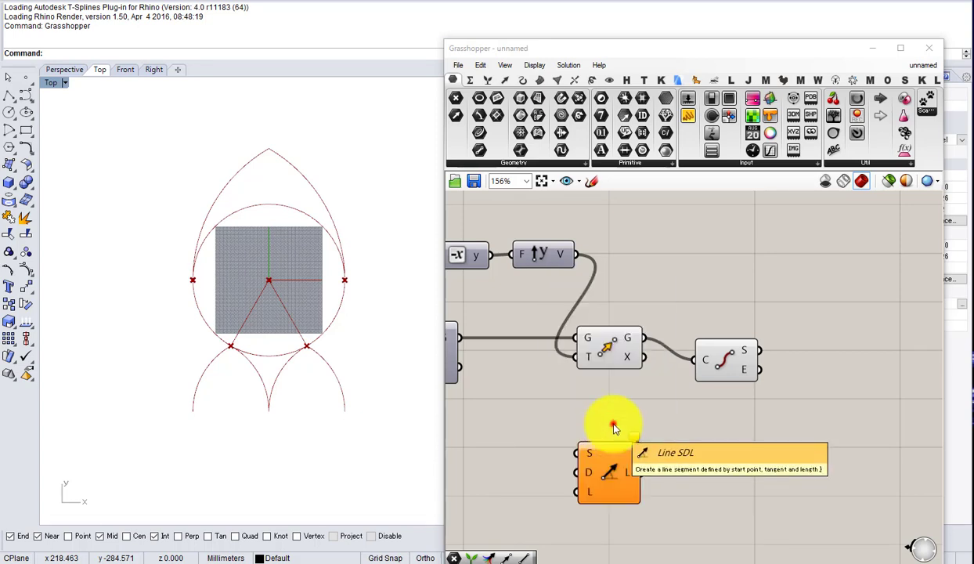
pyautogui.moveTo(617, 474); pyautogui.dragTo(713, 499)
pyautogui.moveTo(730, 356); pyautogui.dragTo(717, 347)
pyautogui.scroll(-2, 717, 352)
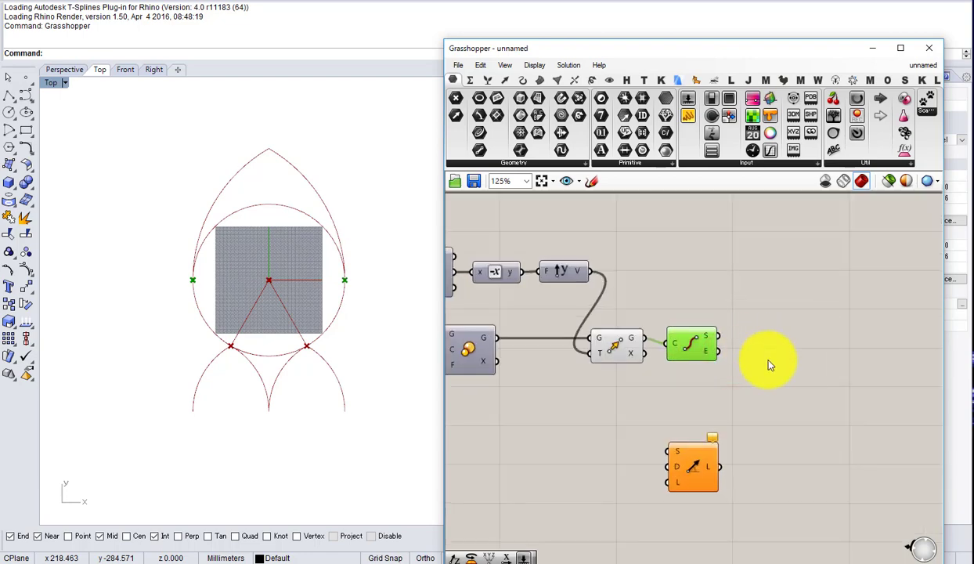
# Step: Add a Merge component fed by the End Points' S and E outputs, and connect its R output to the Line SDL's S input
pyautogui.doubleClick(767, 361)
pyautogui.write('mer')
pyautogui.click(739, 348)
pyautogui.moveTo(740, 351); pyautogui.dragTo(767, 357)
pyautogui.moveTo(673, 470); pyautogui.dragTo(859, 406)
pyautogui.moveTo(798, 351); pyautogui.dragTo(859, 411)
# Step: Add a Unit Y vector, reverse it with a Negative component, and connect the result to the Line SDL's D input
pyautogui.doubleClick(789, 395)
pyautogui.write('y')
pyautogui.click(756, 383)
pyautogui.doubleClick(779, 416)
pyautogui.write('ne')
pyautogui.click(752, 405)
# Step: Add an Absolute component fed by the earlier Negative's y output and connect it to the Line SDL's L input
pyautogui.scroll(-2, 787, 412)
pyautogui.scroll(1, 711, 375)
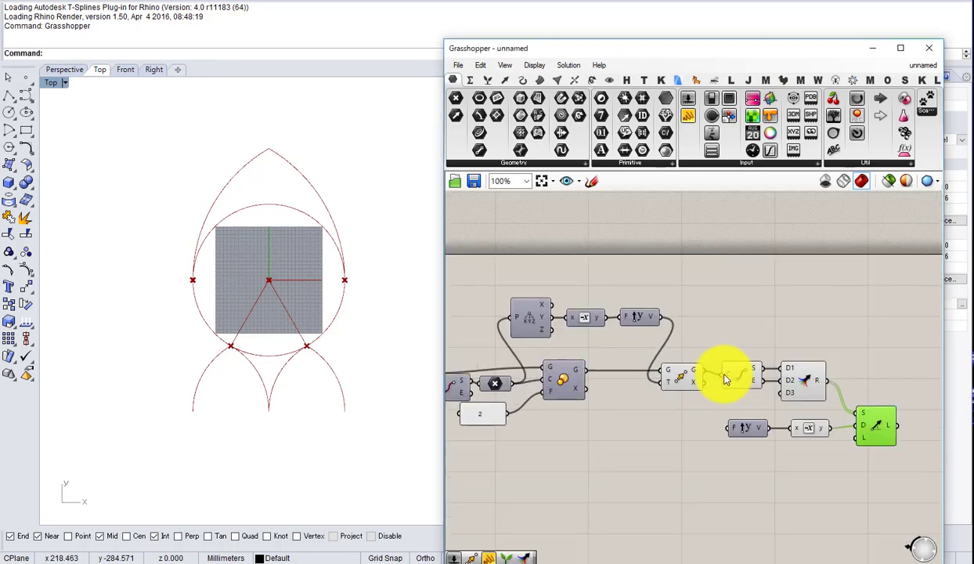
pyautogui.moveTo(568, 384); pyautogui.dragTo(726, 368, button='right')
pyautogui.moveTo(630, 394); pyautogui.dragTo(680, 344, button='right')
pyautogui.moveTo(771, 317); pyautogui.dragTo(582, 268, button='right')
pyautogui.moveTo(573, 228); pyautogui.dragTo(644, 267)
pyautogui.moveTo(668, 200); pyautogui.dragTo(650, 262, button='right')
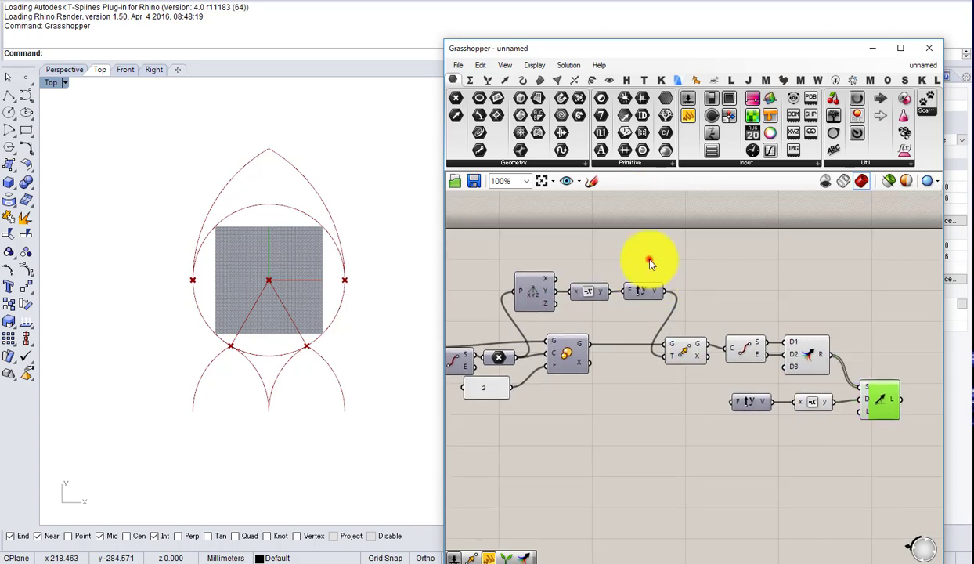
pyautogui.doubleClick(650, 262)
pyautogui.write('ab')
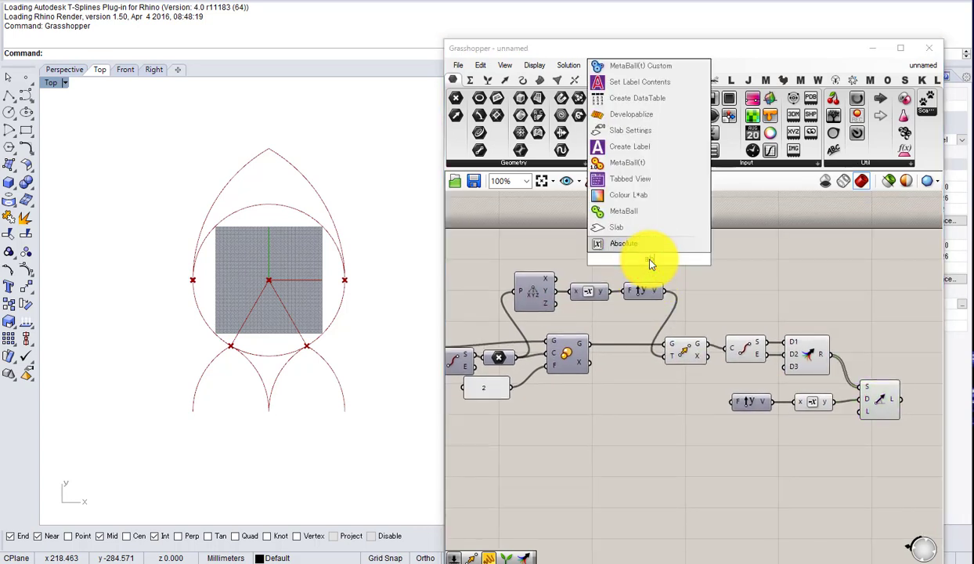
pyautogui.click(628, 246)
pyautogui.moveTo(653, 257); pyautogui.dragTo(861, 412)
pyautogui.click(882, 401)
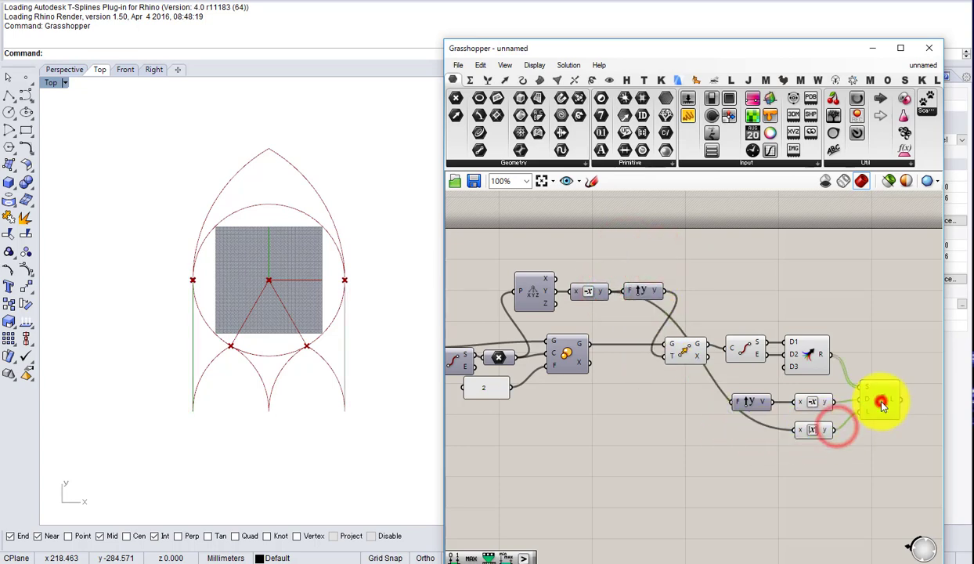
# Step: Add a Scale component with the Line SDL's L output as geometry and the Merge's R output as center
pyautogui.moveTo(823, 401); pyautogui.dragTo(774, 392, button='right')
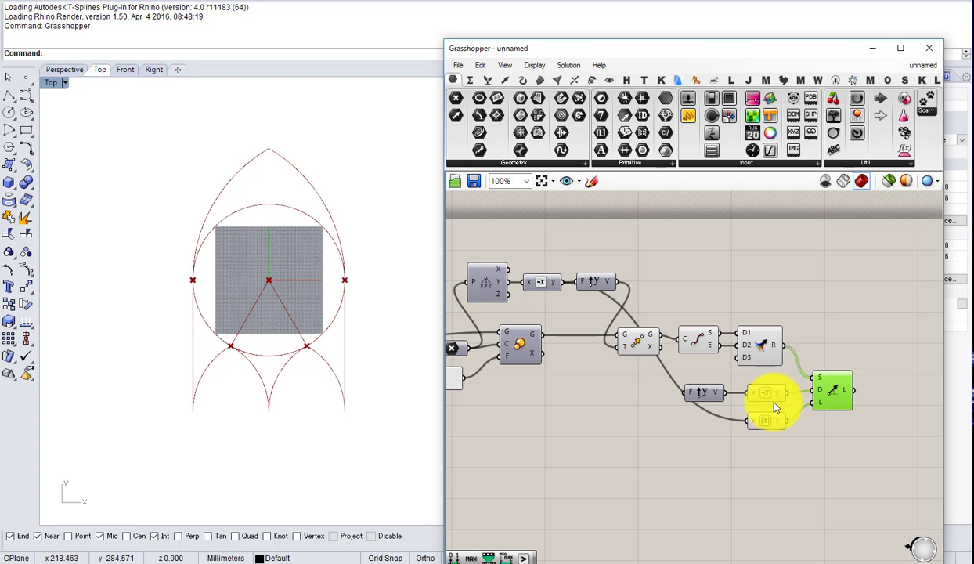
pyautogui.moveTo(773, 406); pyautogui.dragTo(695, 391, button='right')
pyautogui.moveTo(755, 383); pyautogui.dragTo(698, 374, button='right')
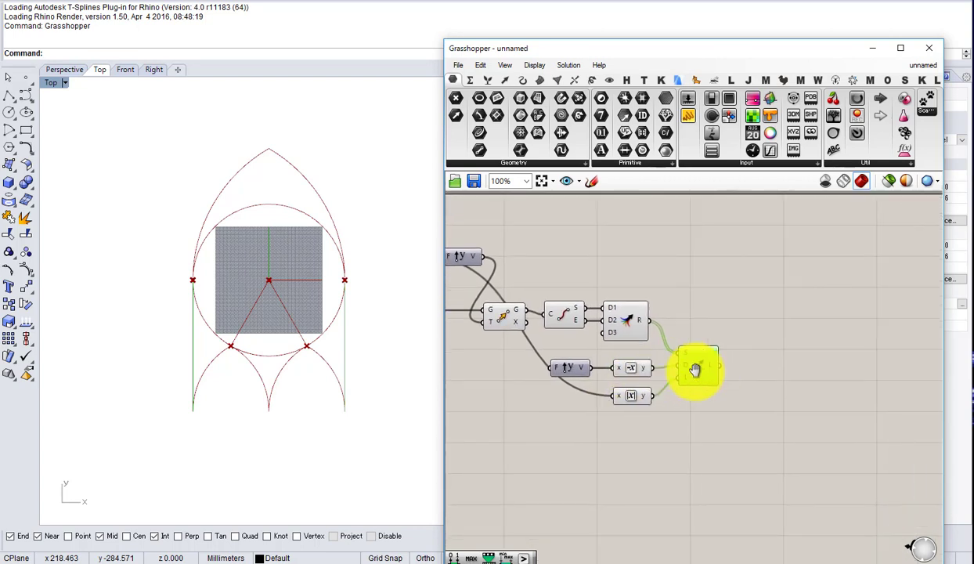
pyautogui.doubleClick(762, 313)
pyautogui.write('sca')
pyautogui.click(741, 295)
pyautogui.scroll(1, 654, 323)
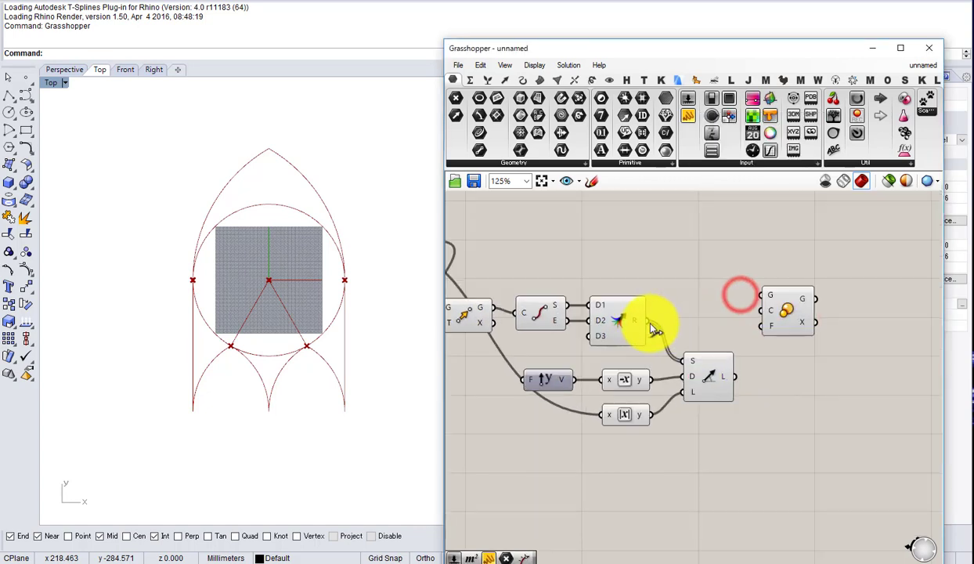
pyautogui.moveTo(646, 319); pyautogui.dragTo(796, 332)
pyautogui.moveTo(733, 376); pyautogui.dragTo(812, 323)
# Step: Add a panel with the value 2, connect it to the new Scale's F input, and place it below the Line SDL
pyautogui.doubleClick(734, 461)
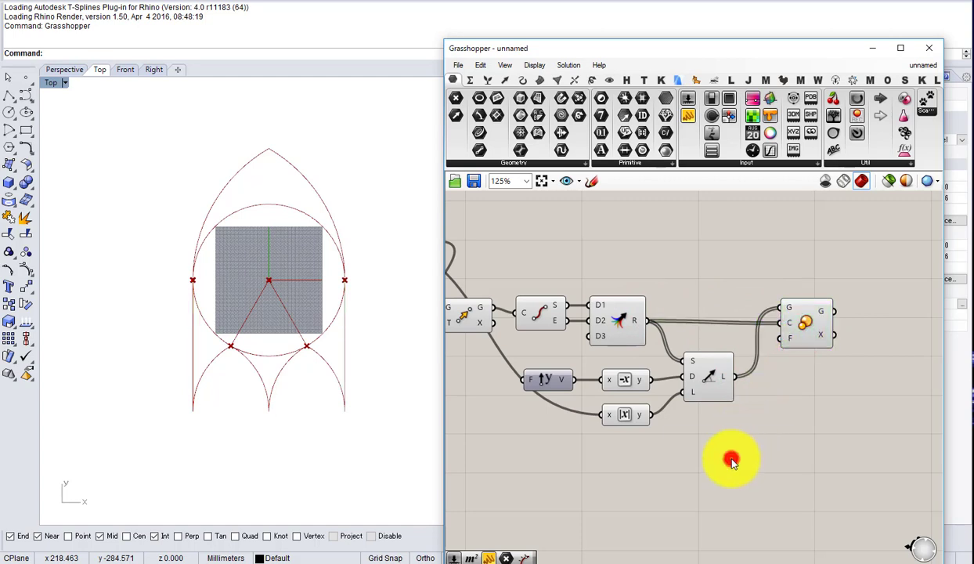
pyautogui.write('panel')
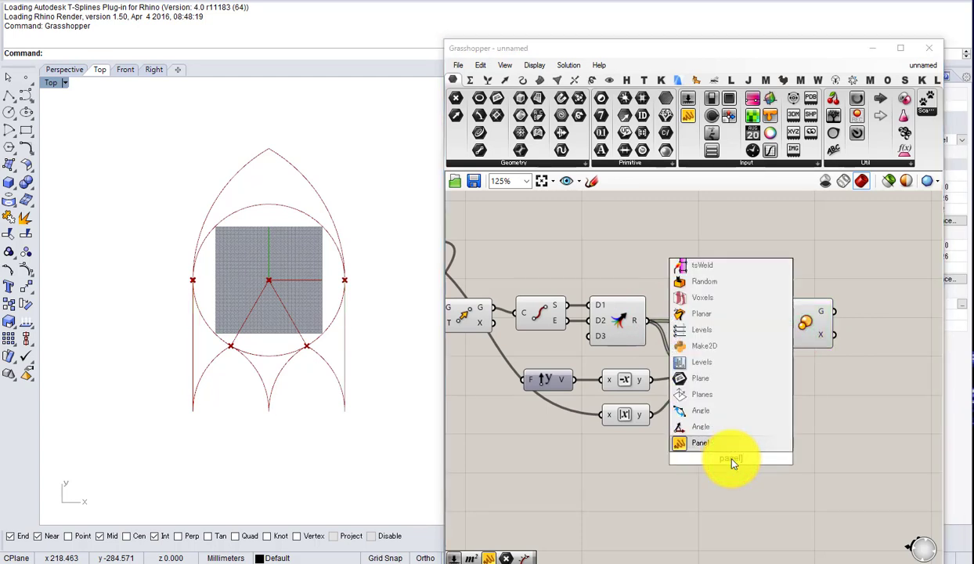
pyautogui.press('Return')
pyautogui.doubleClick(734, 441)
pyautogui.click(804, 408)
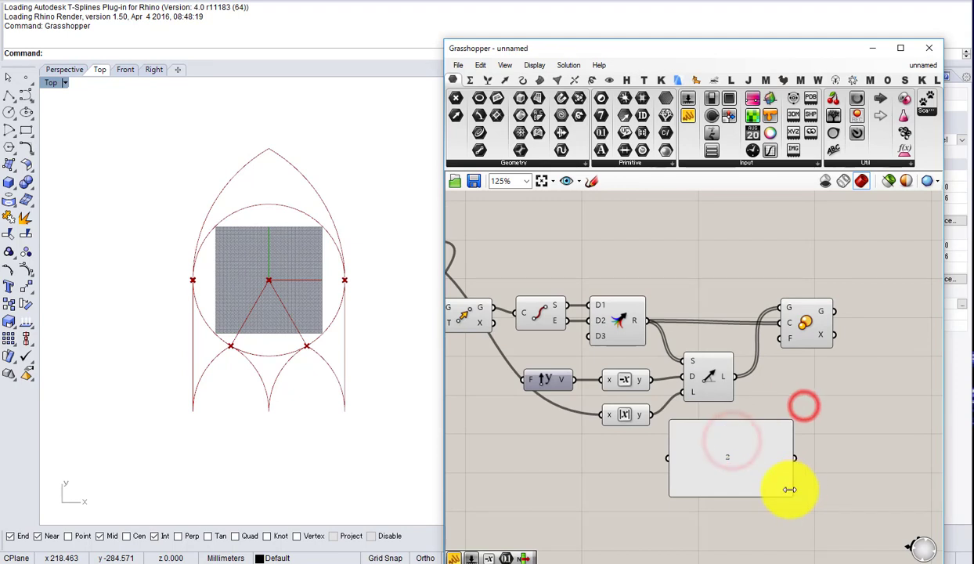
pyautogui.moveTo(789, 493); pyautogui.dragTo(786, 345)
pyautogui.moveTo(324, 303); pyautogui.dragTo(298, 244, button='right')
pyautogui.scroll(-3, 285, 192)
pyautogui.scroll(1, 291, 214)
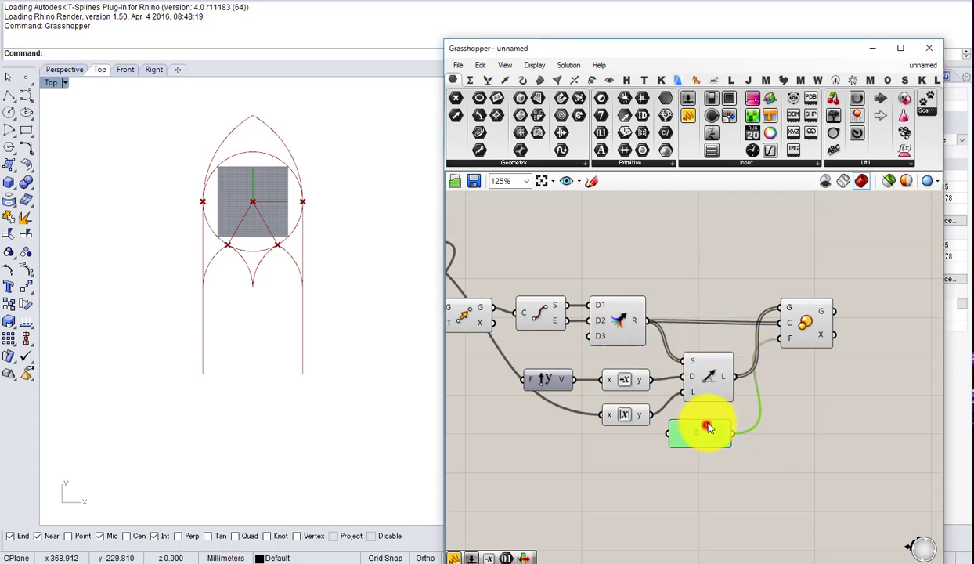
pyautogui.moveTo(696, 425); pyautogui.dragTo(707, 419)
pyautogui.click(811, 323)
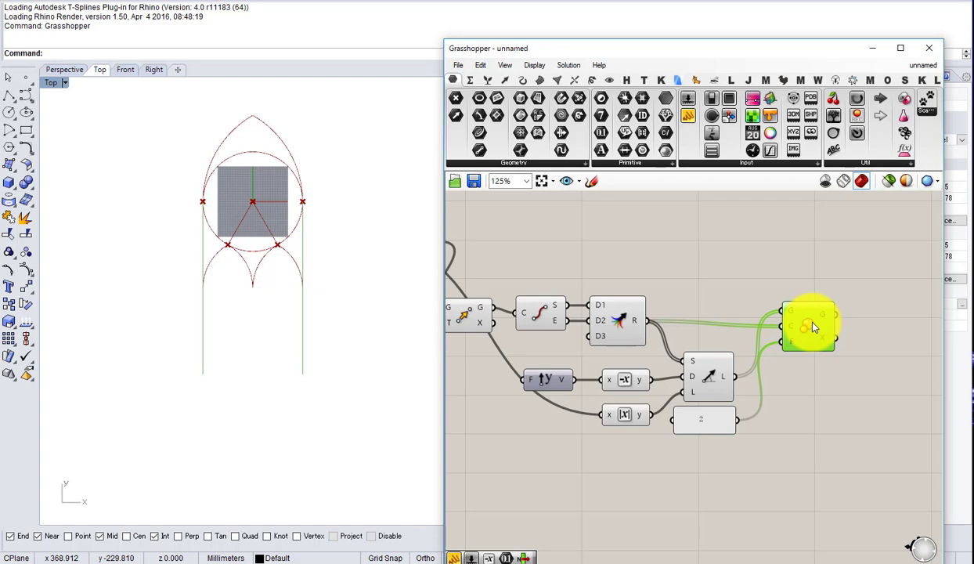
# Step: Turn off the preview of the new Scale component and shift the Line SDL component slightly up
pyautogui.scroll(2, 697, 376)
pyautogui.click(703, 379)
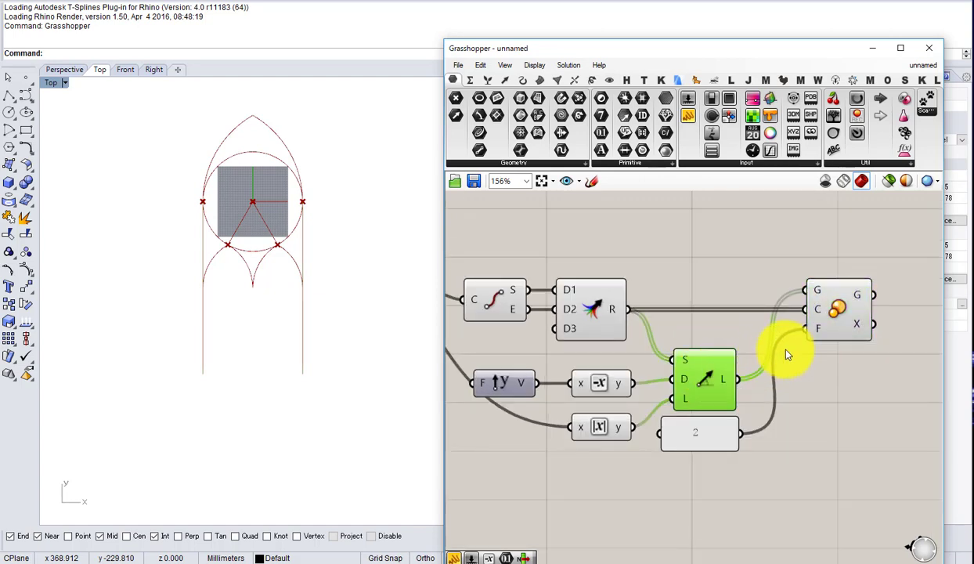
pyautogui.middleClick(833, 318)
pyautogui.click(876, 236)
pyautogui.click(857, 287)
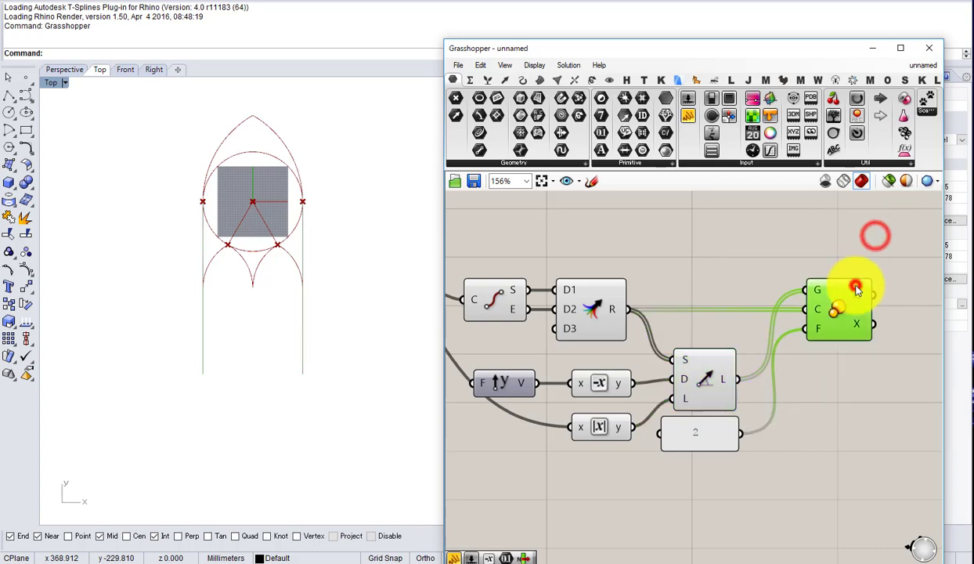
pyautogui.middleClick(854, 308)
pyautogui.click(890, 272)
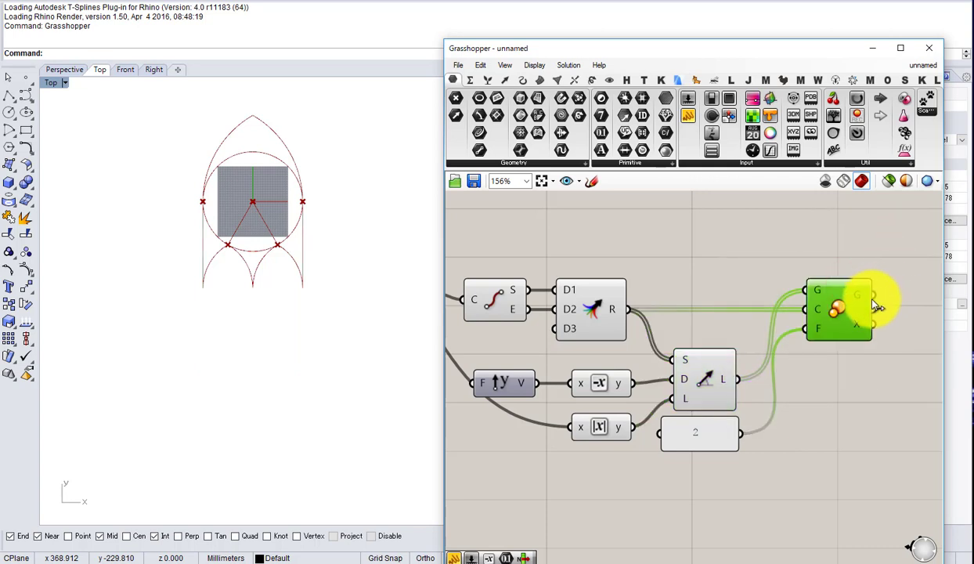
pyautogui.moveTo(689, 375); pyautogui.dragTo(683, 365)
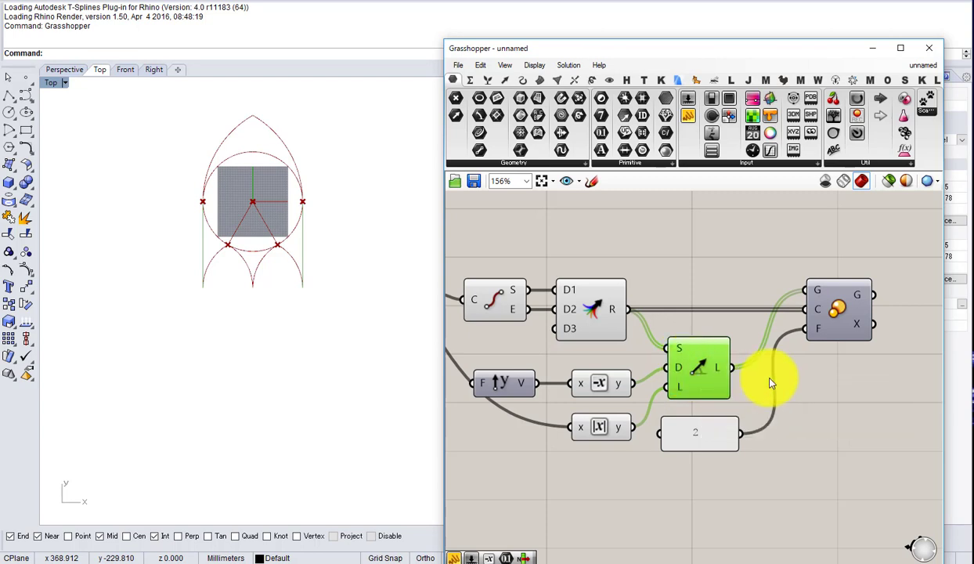
pyautogui.moveTo(771, 384); pyautogui.dragTo(671, 392, button='right')
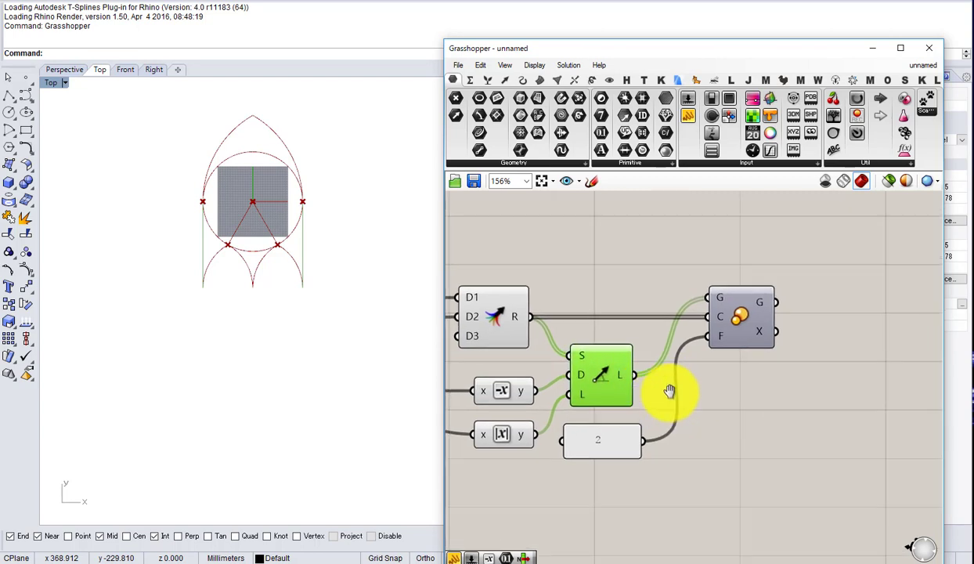
pyautogui.doubleClick(733, 429)
pyautogui.write('scal')
pyautogui.click(709, 408)
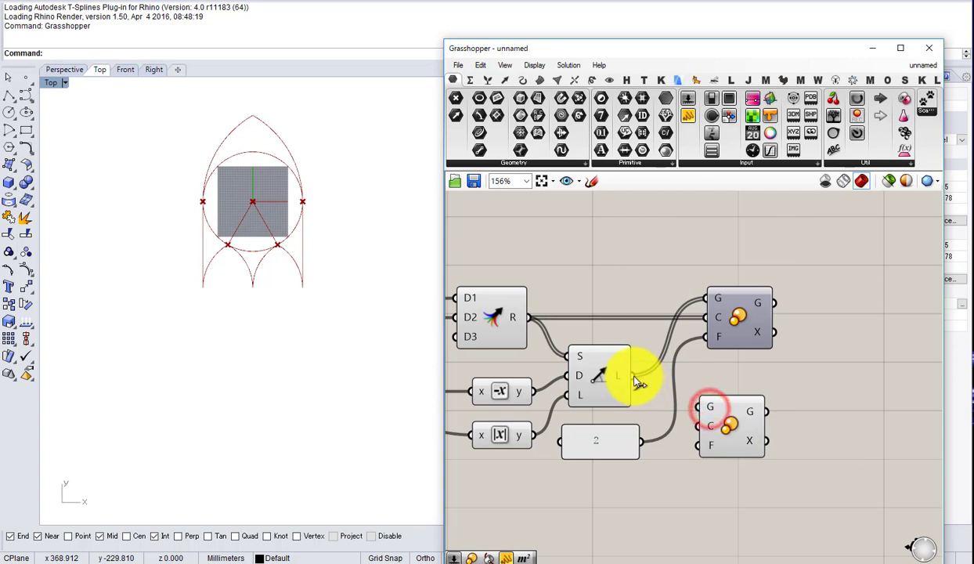
pyautogui.moveTo(632, 376); pyautogui.dragTo(701, 405)
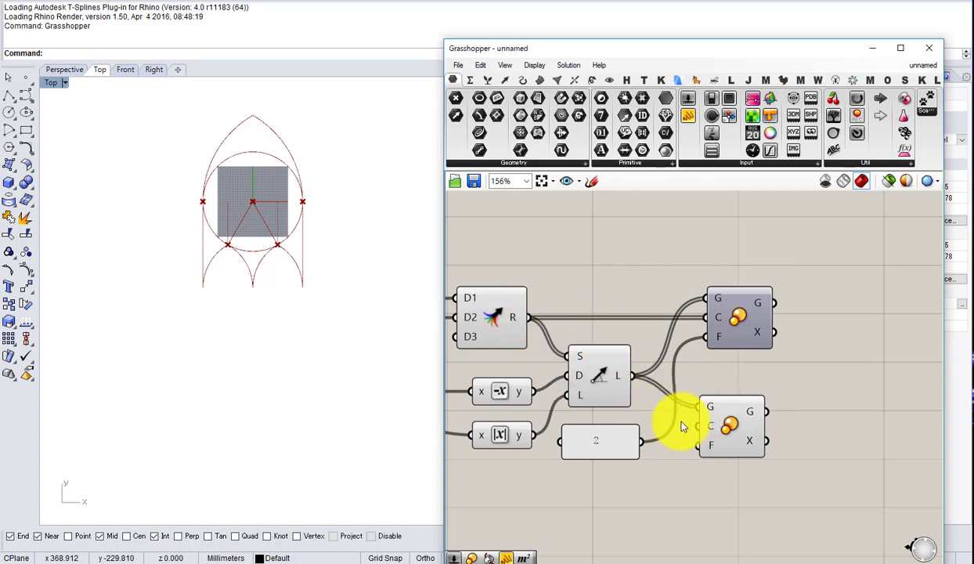
pyautogui.click(745, 431)
pyautogui.moveTo(753, 430); pyautogui.dragTo(753, 435)
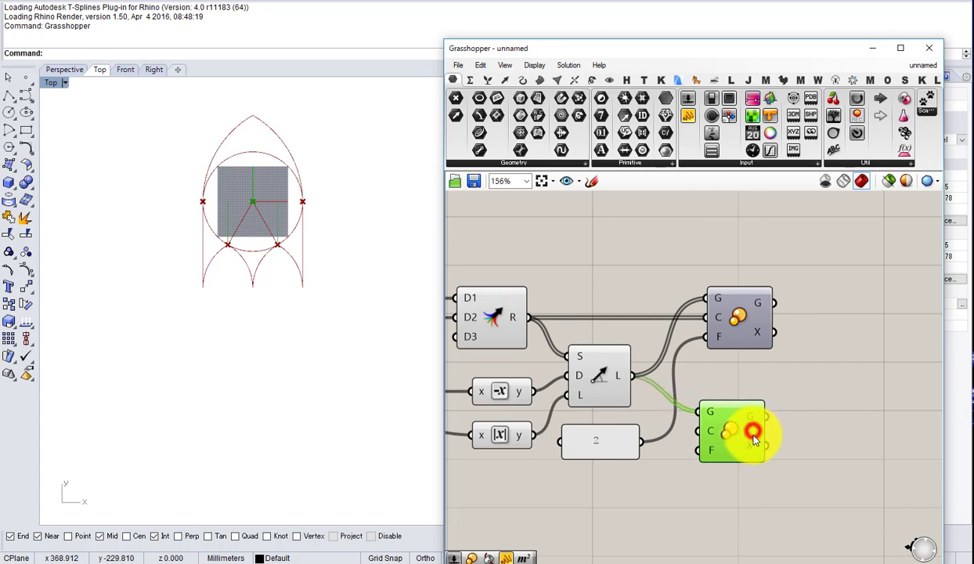
pyautogui.moveTo(754, 440)
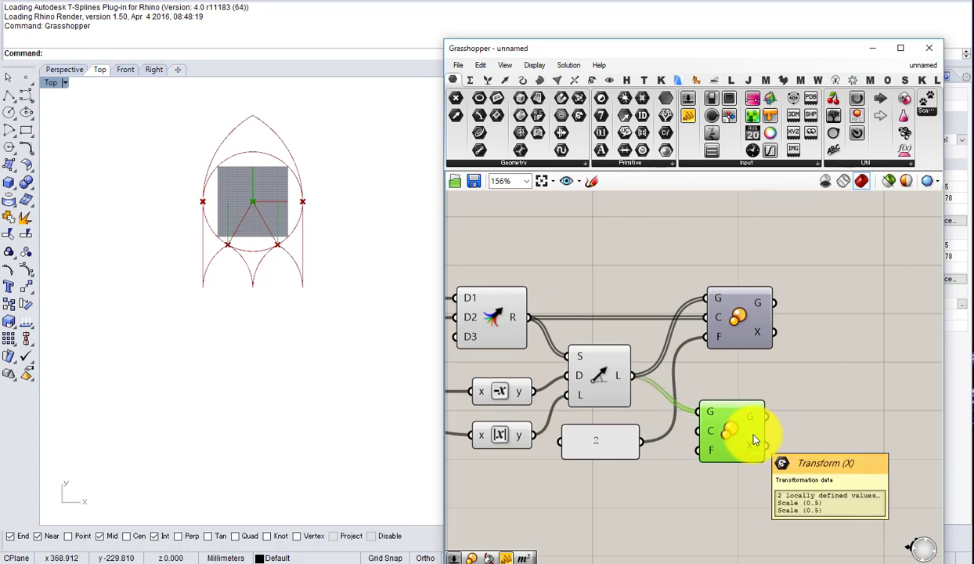
pyautogui.press('Delete')
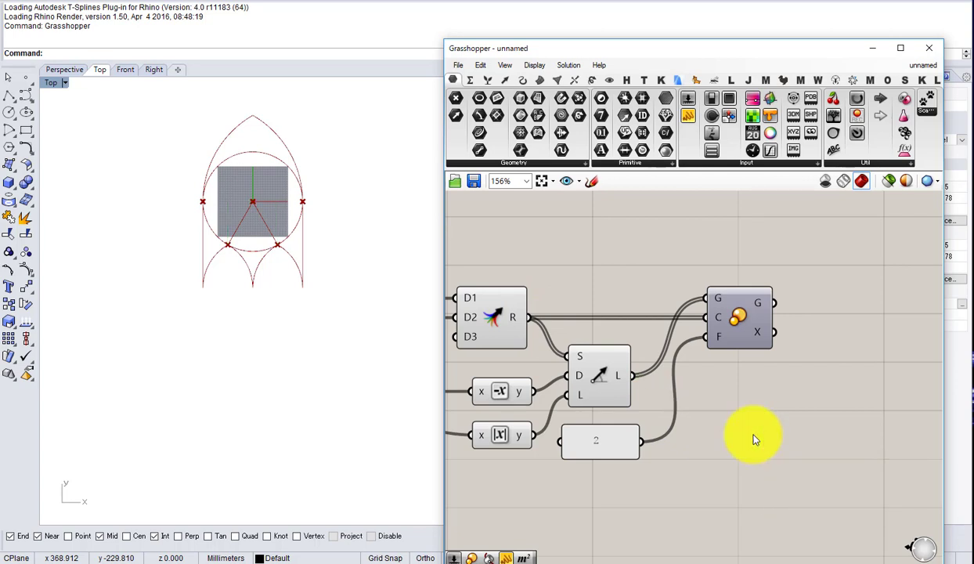
# Step: Try a scale factor of -1 in the panel and toggle the Scale component's preview to check the lines
pyautogui.doubleClick(603, 443)
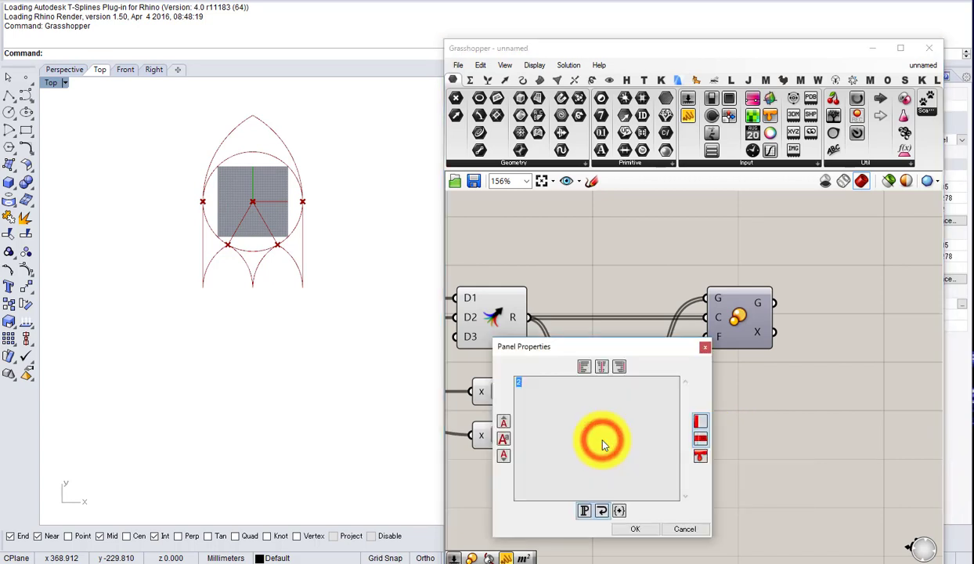
pyautogui.write('-1')
pyautogui.click(636, 529)
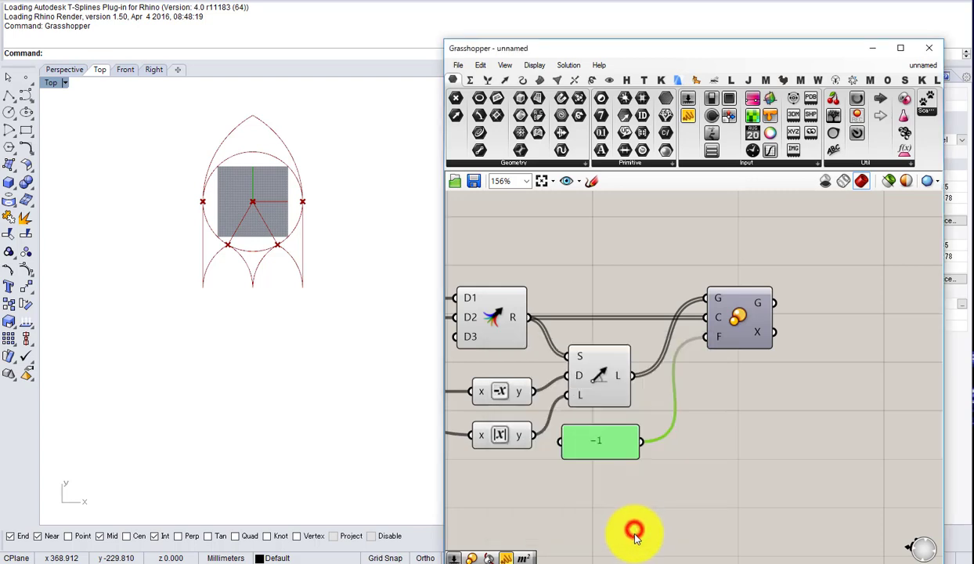
pyautogui.click(738, 331)
pyautogui.middleClick(738, 327)
pyautogui.click(761, 309)
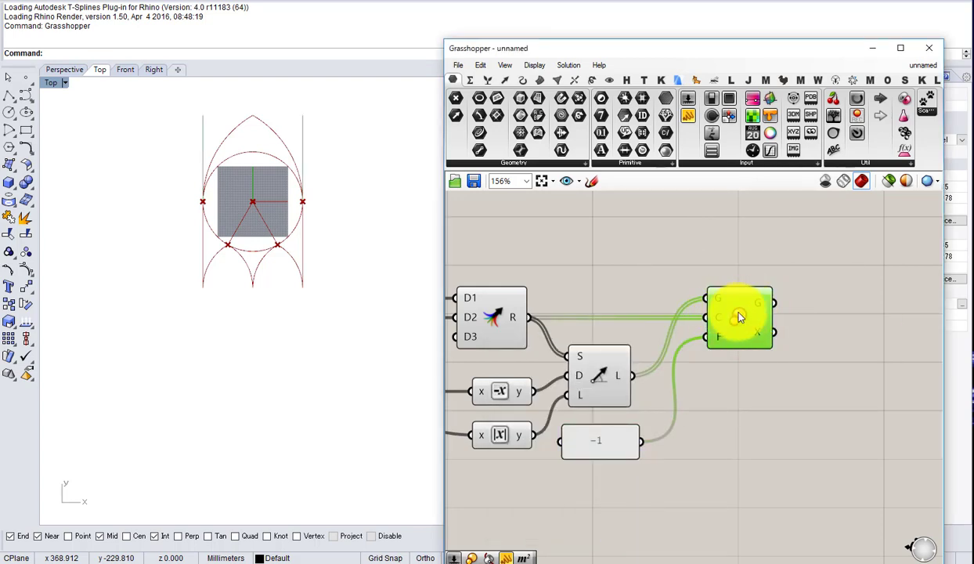
pyautogui.click(689, 457)
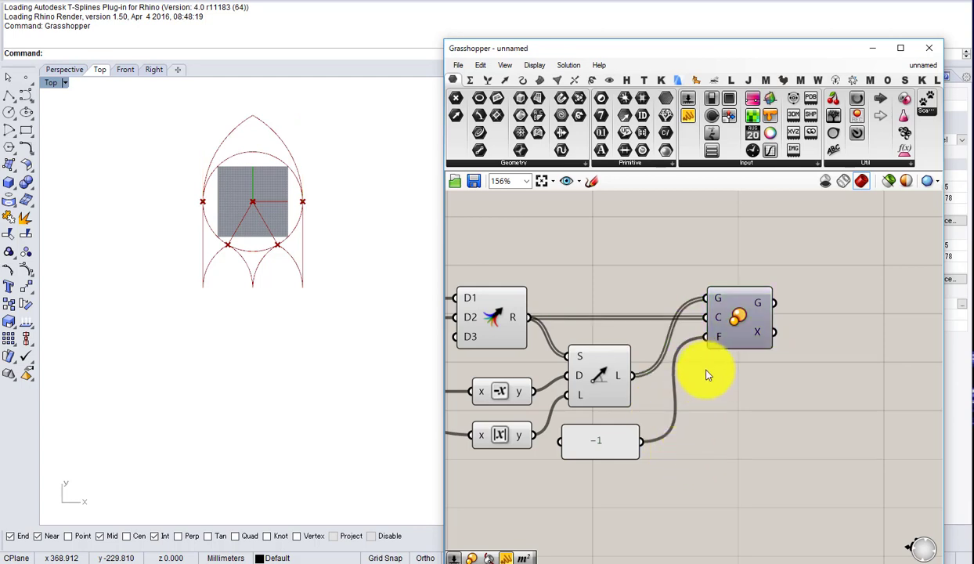
# Step: Set the scale factor panel to 2 and turn on the preview of the Scale component
pyautogui.doubleClick(611, 441)
pyautogui.click(633, 527)
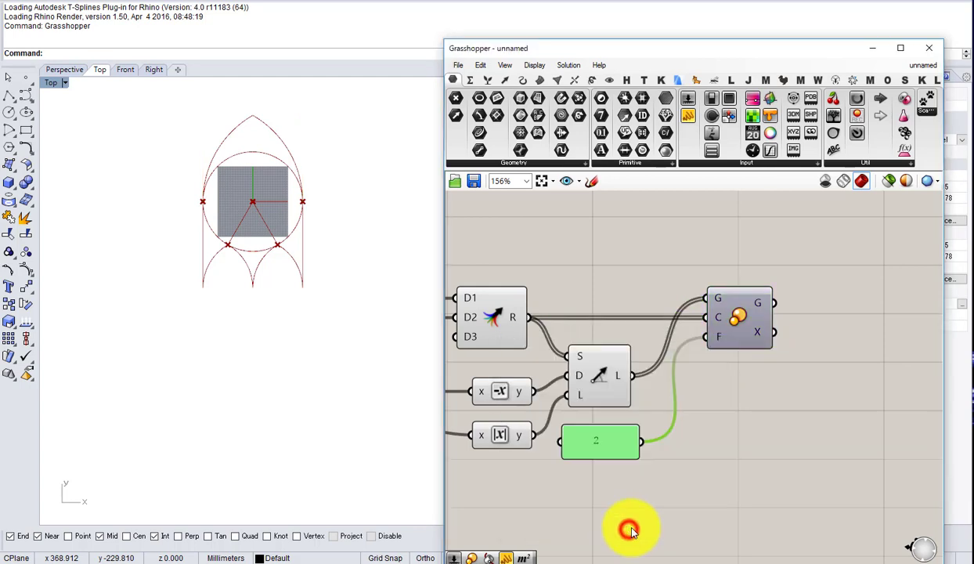
pyautogui.click(739, 323)
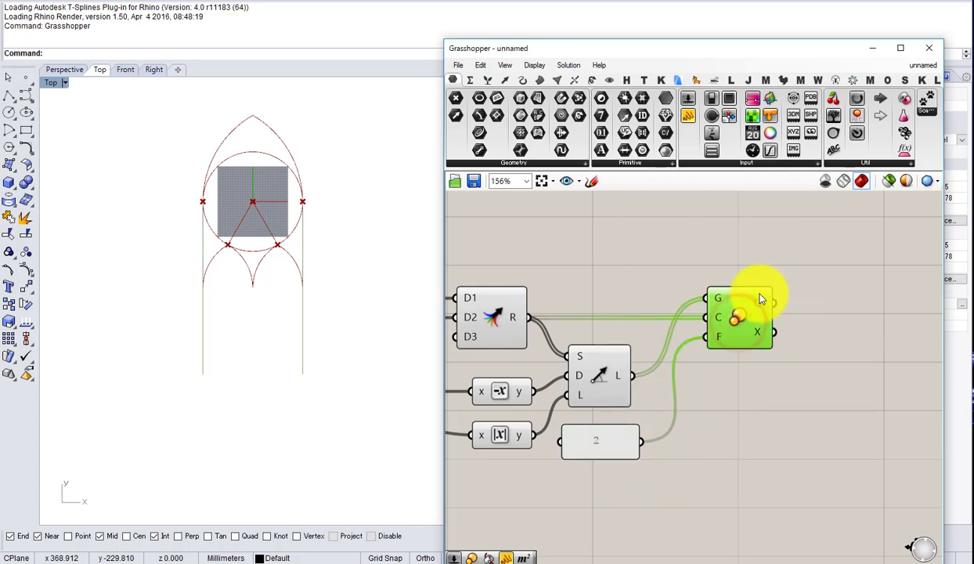
pyautogui.moveTo(759, 296); pyautogui.dragTo(697, 292, button='right')
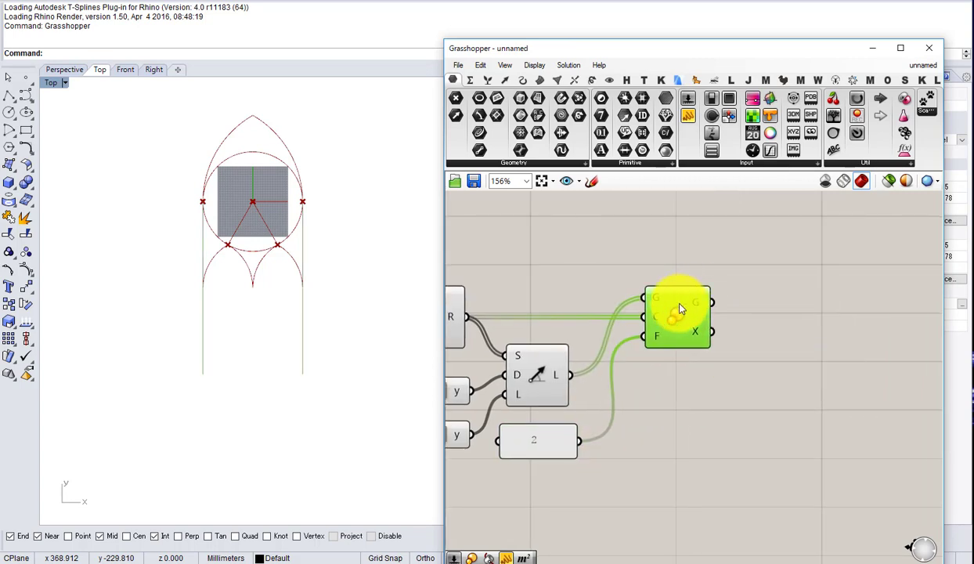
pyautogui.click(617, 391)
pyautogui.click(537, 376)
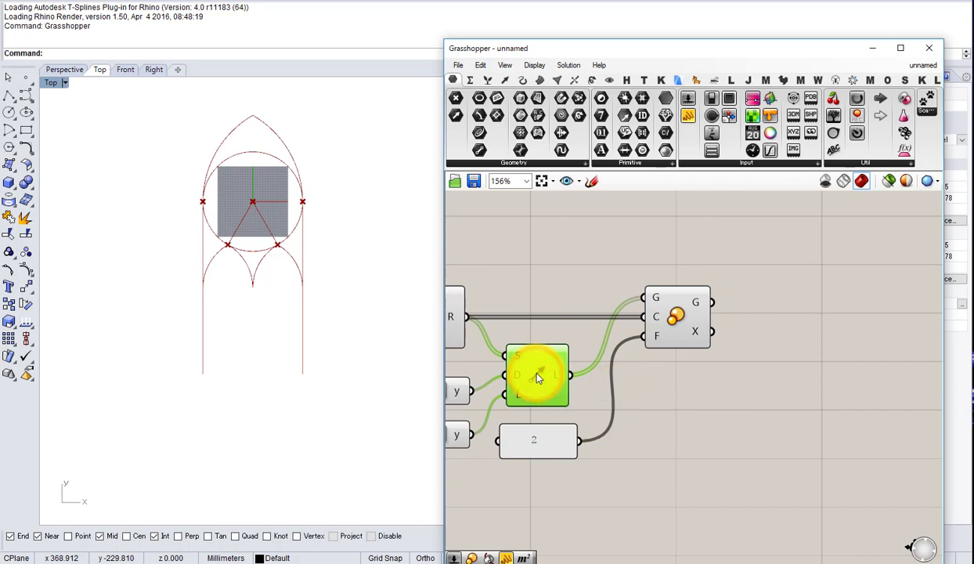
# Step: Add a Move component below the new Scale and connect the Line SDL output to its G input
pyautogui.moveTo(686, 436); pyautogui.dragTo(740, 409, button='right')
pyautogui.doubleClick(740, 409)
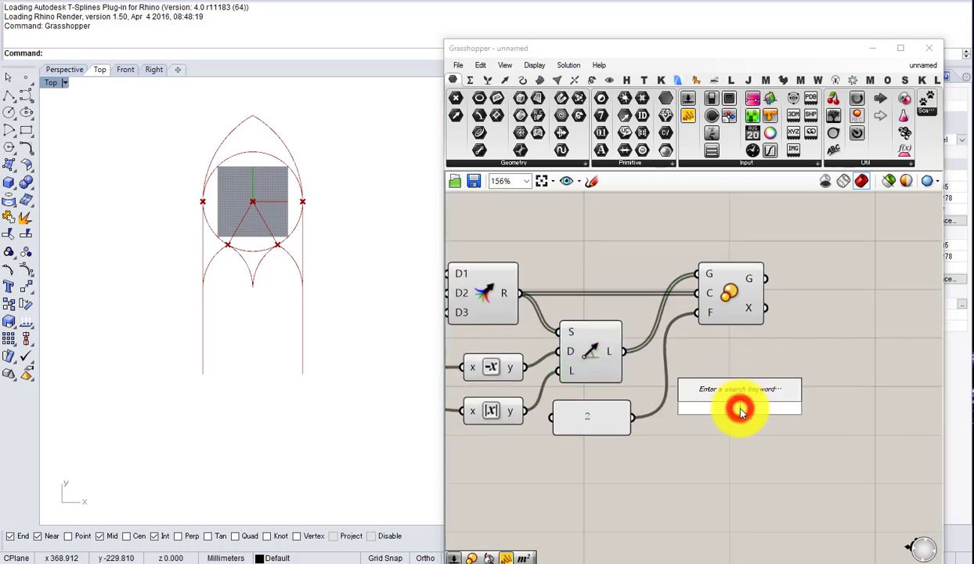
pyautogui.write('move')
pyautogui.press('Return')
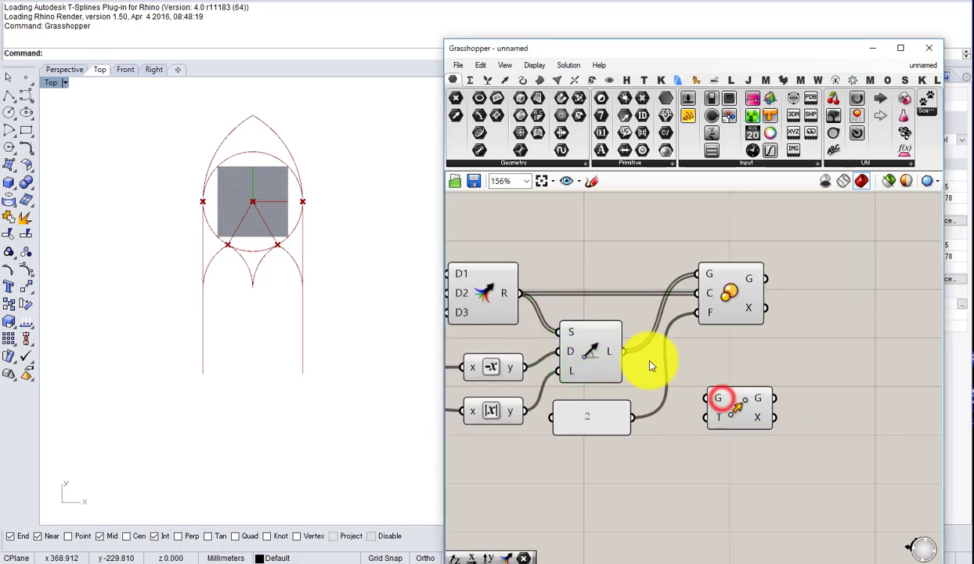
pyautogui.moveTo(624, 350); pyautogui.dragTo(709, 403)
pyautogui.moveTo(760, 413)
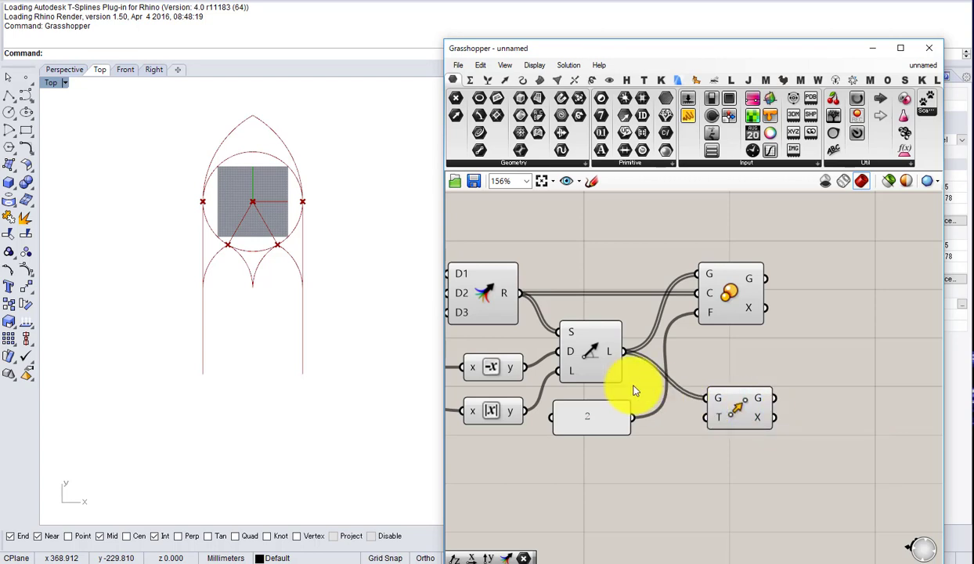
pyautogui.moveTo(745, 413); pyautogui.dragTo(730, 403)
# Step: Connect the Unit Y vector that drives the large arch's Move to the new Move's T input
pyautogui.moveTo(600, 398); pyautogui.dragTo(735, 392, button='right')
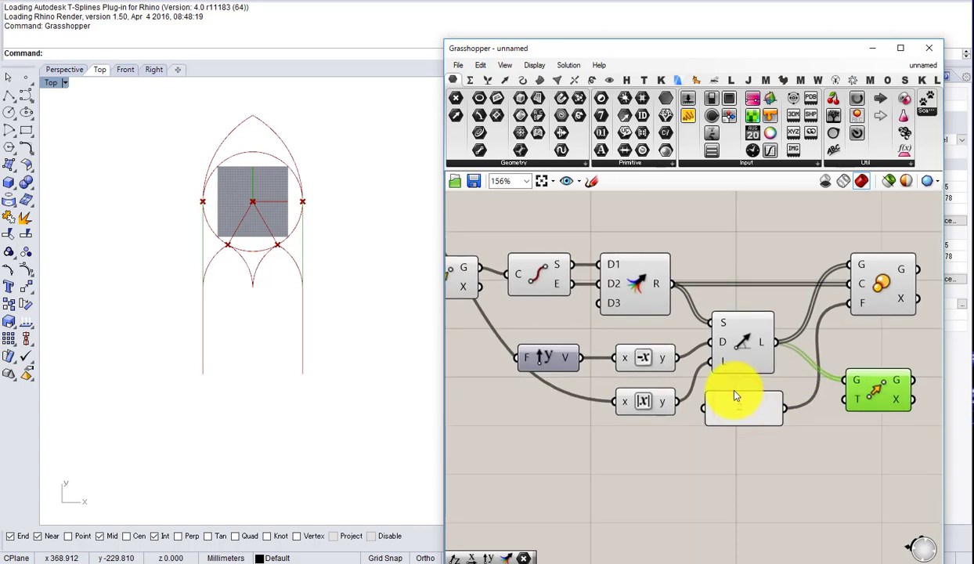
pyautogui.scroll(-2, 728, 394)
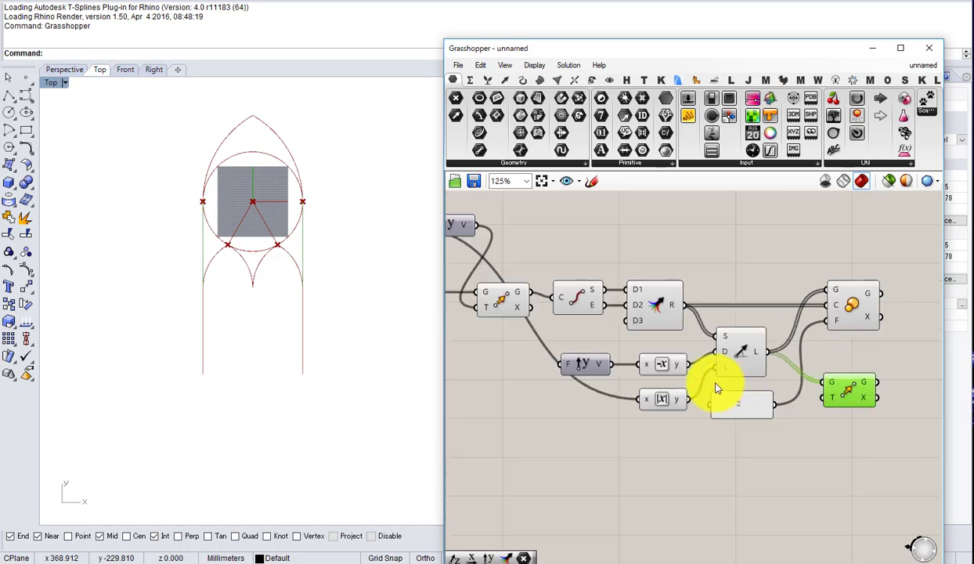
pyautogui.moveTo(716, 368); pyautogui.dragTo(662, 370)
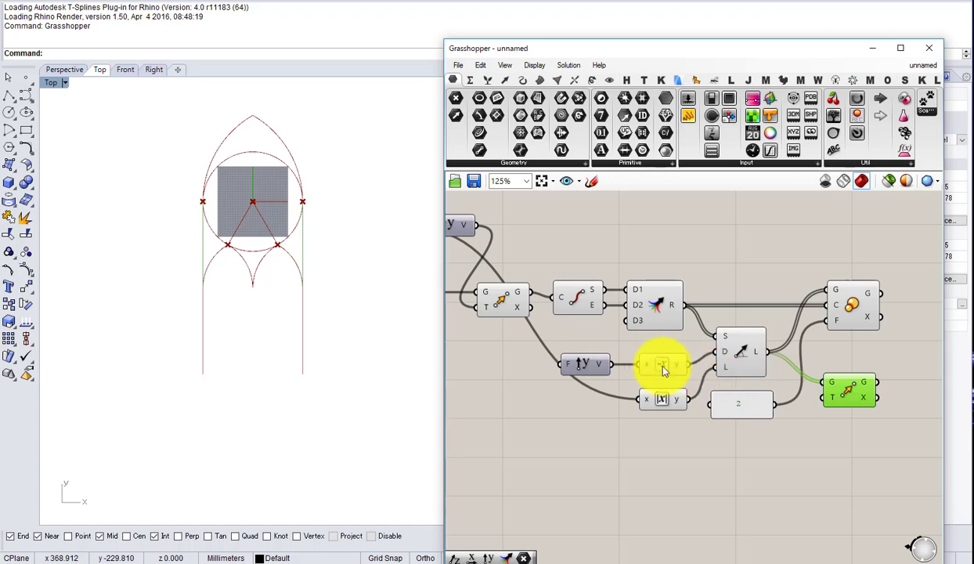
pyautogui.moveTo(691, 387); pyautogui.dragTo(632, 381, button='right')
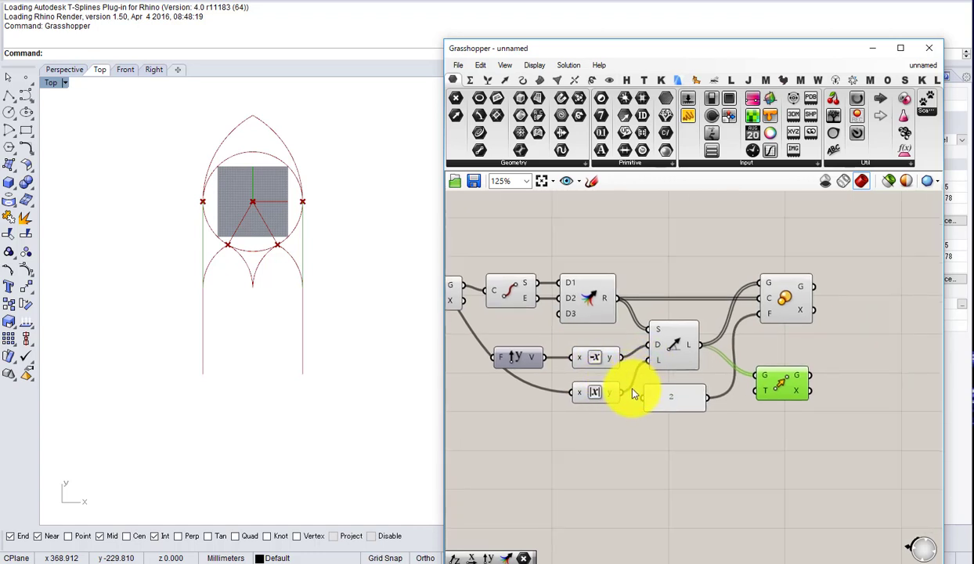
pyautogui.moveTo(555, 397); pyautogui.dragTo(696, 413, button='right')
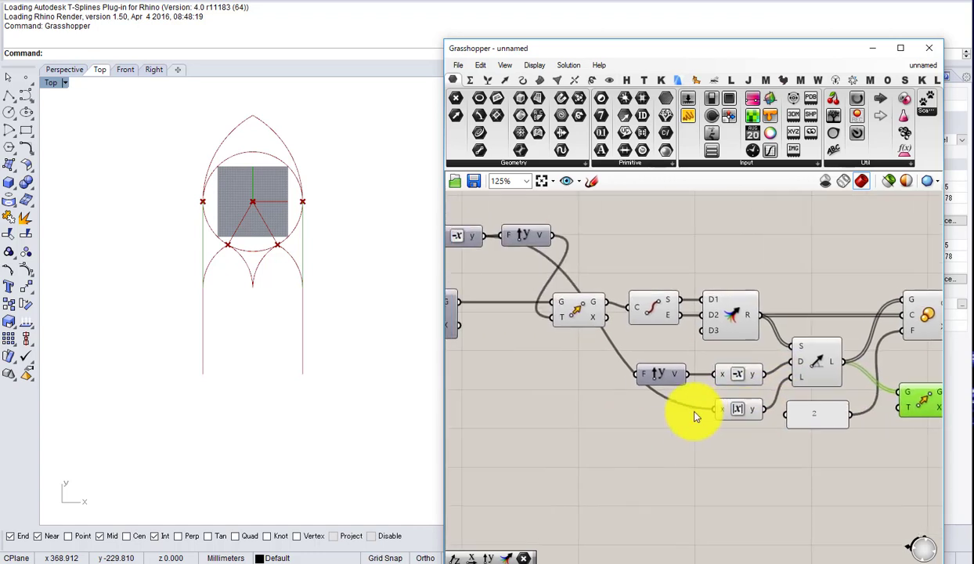
pyautogui.scroll(-1, 619, 385)
pyautogui.moveTo(581, 287); pyautogui.dragTo(482, 248, button='right')
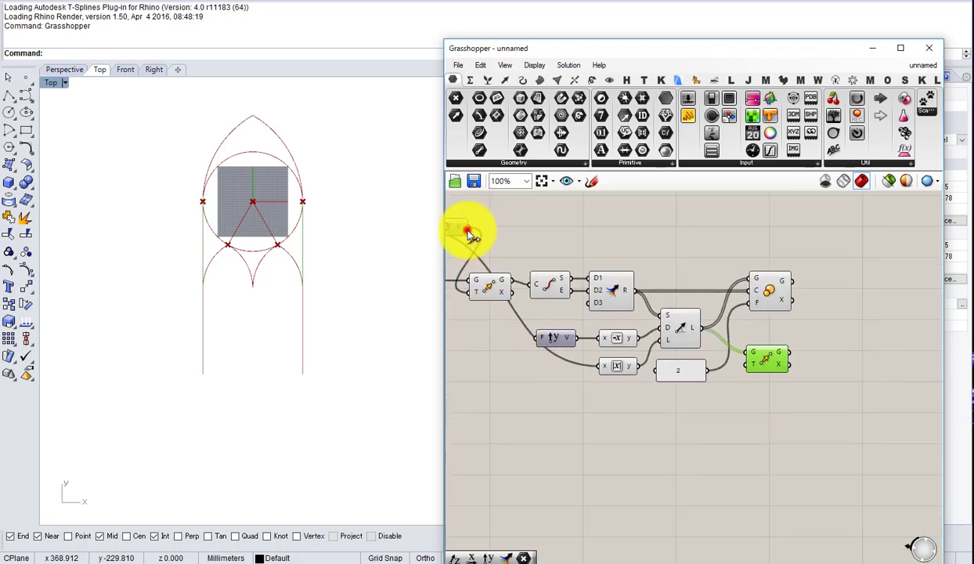
pyautogui.moveTo(468, 229); pyautogui.dragTo(750, 368)
pyautogui.click(767, 358)
pyautogui.moveTo(623, 335); pyautogui.dragTo(706, 348, button='right')
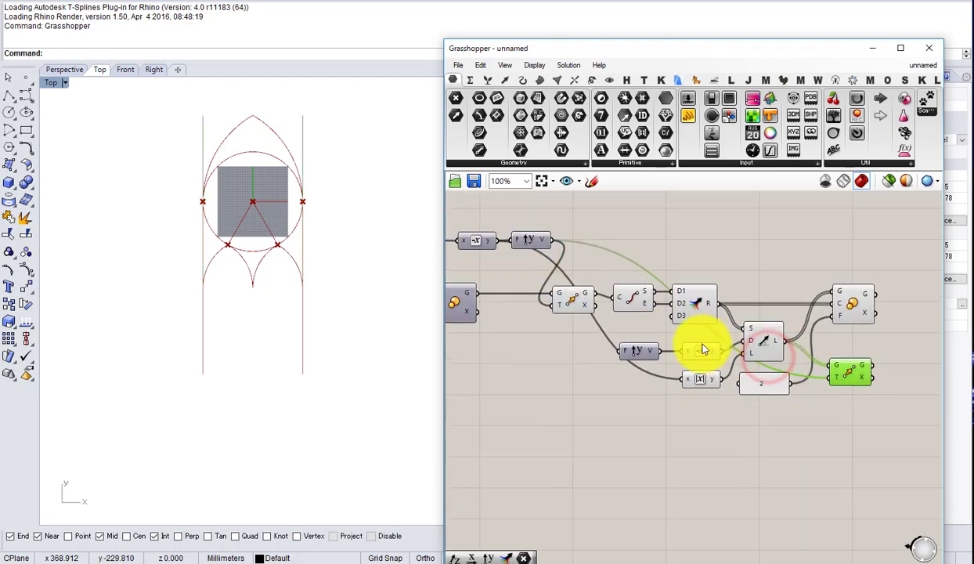
# Step: Lower the Unit Y component, insert a Negative component between it and the new Move's T input, and tidy the Move and panel positions
pyautogui.moveTo(538, 249); pyautogui.dragTo(847, 371)
pyautogui.doubleClick(623, 430)
pyautogui.write('ne')
pyautogui.click(599, 416)
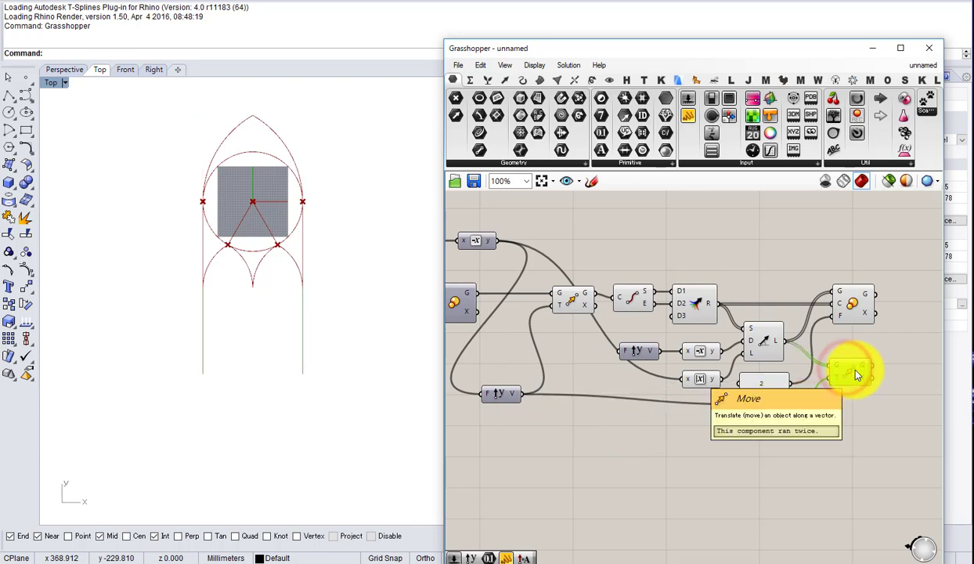
pyautogui.scroll(3, 764, 358)
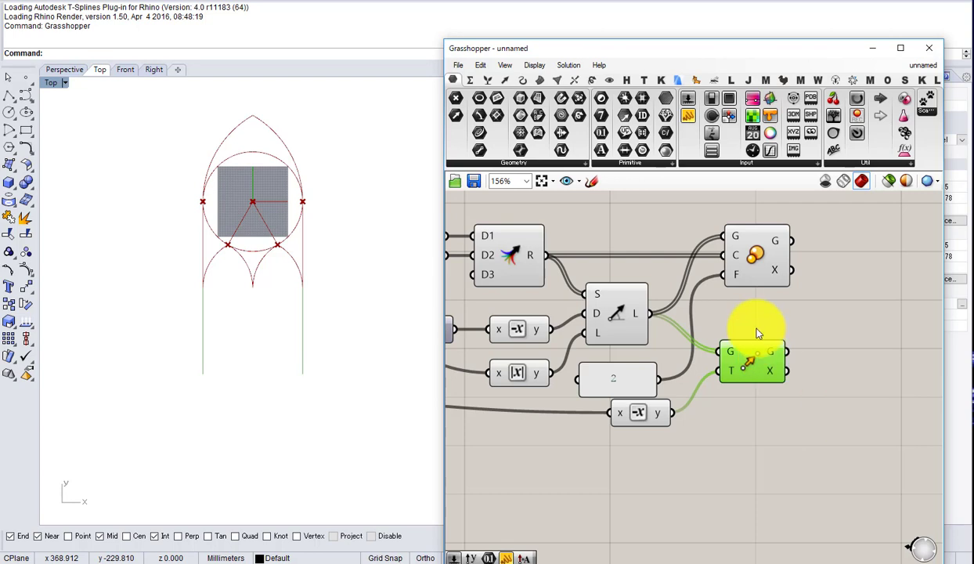
pyautogui.moveTo(754, 362); pyautogui.dragTo(753, 376)
pyautogui.moveTo(621, 376); pyautogui.dragTo(629, 366)
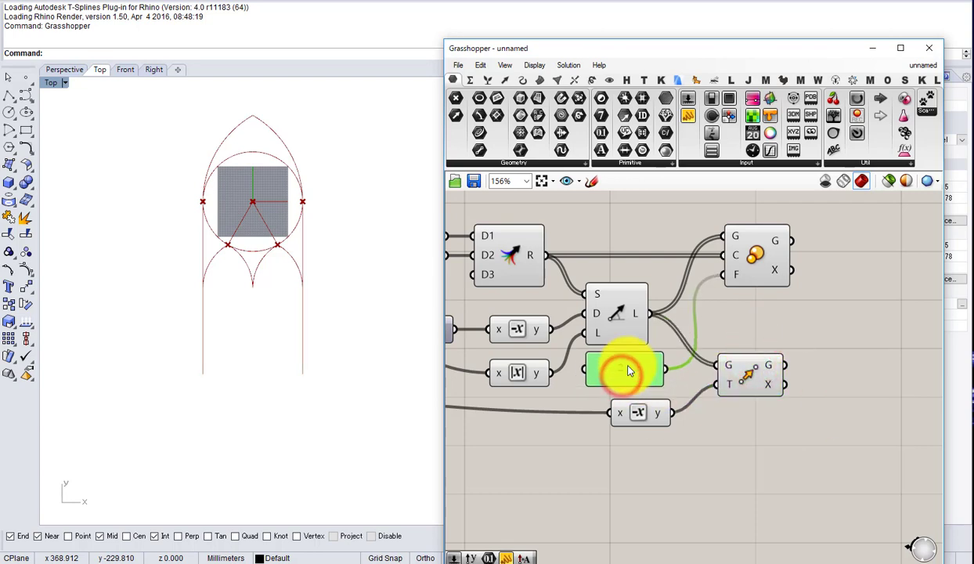
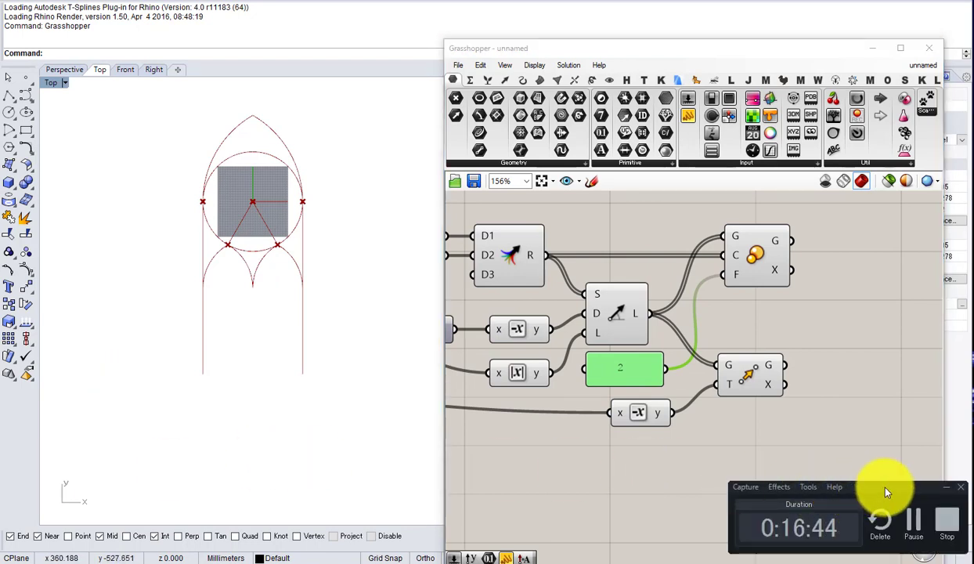
# Step: Turn off the preview of the new Move and Negative components and shift the last Scale component slightly
pyautogui.moveTo(886, 488); pyautogui.dragTo(2, 470)
pyautogui.moveTo(824, 457); pyautogui.dragTo(643, 378)
pyautogui.middleClick(626, 373)
pyautogui.click(663, 371)
pyautogui.moveTo(782, 253); pyautogui.dragTo(682, 307, button='right')
pyautogui.click(681, 305)
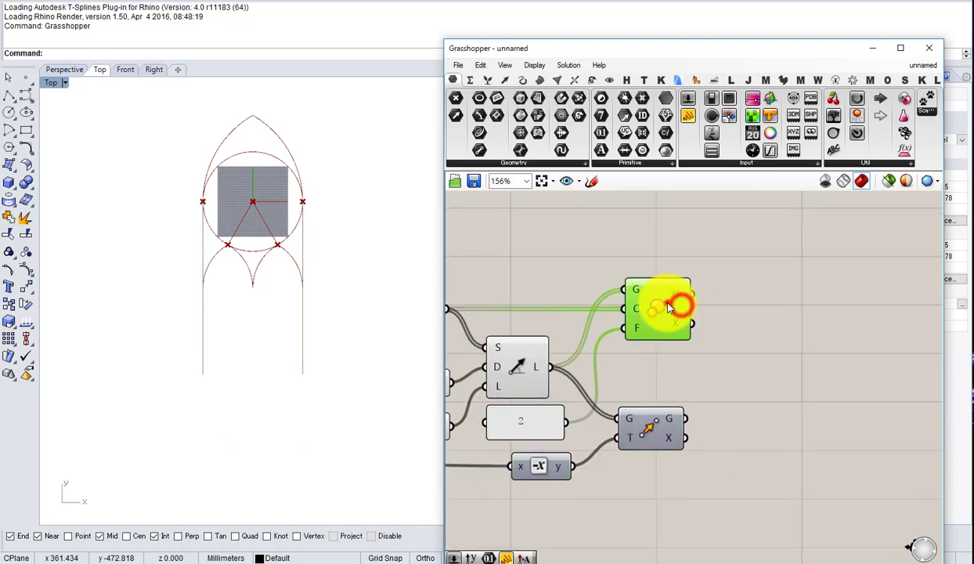
pyautogui.moveTo(668, 307); pyautogui.dragTo(657, 303)
# Step: Toggle the preview of the large arch's Scale component on and off to check its curves
pyautogui.moveTo(598, 355); pyautogui.dragTo(799, 345, button='right')
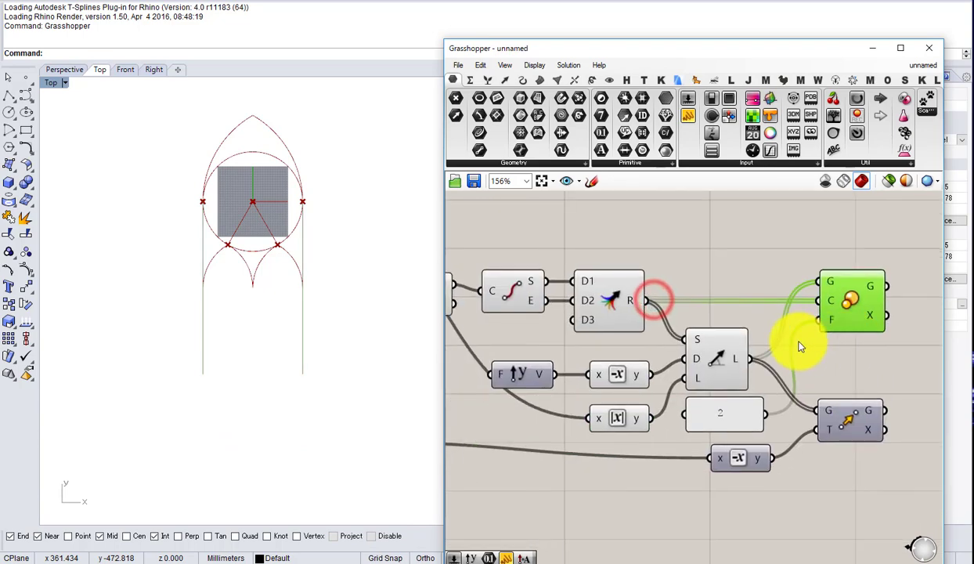
pyautogui.scroll(-2, 798, 345)
pyautogui.moveTo(545, 323); pyautogui.dragTo(773, 334, button='right')
pyautogui.scroll(1, 678, 338)
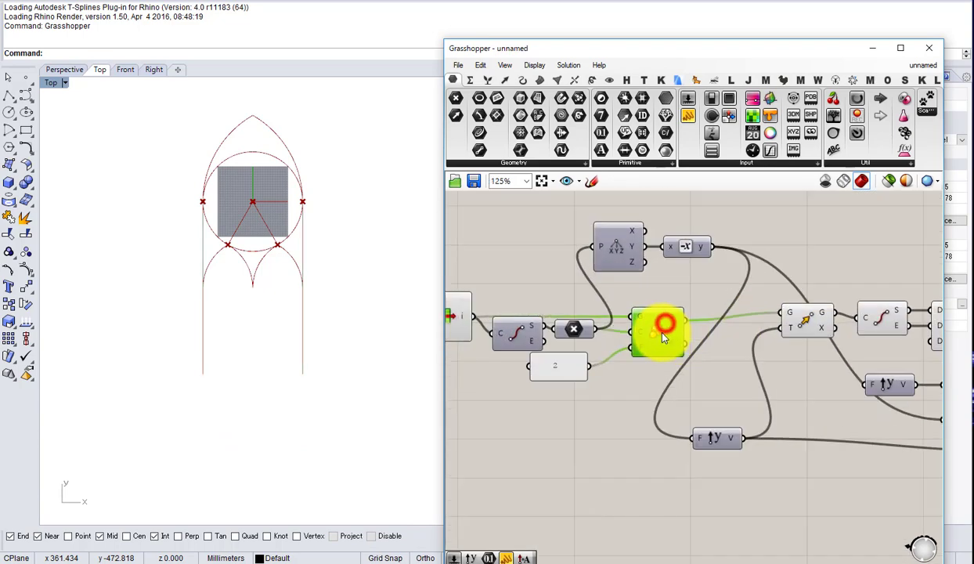
pyautogui.middleClick(663, 333)
pyautogui.click(686, 312)
pyautogui.moveTo(672, 317); pyautogui.dragTo(614, 312, button='right')
pyautogui.middleClick(615, 341)
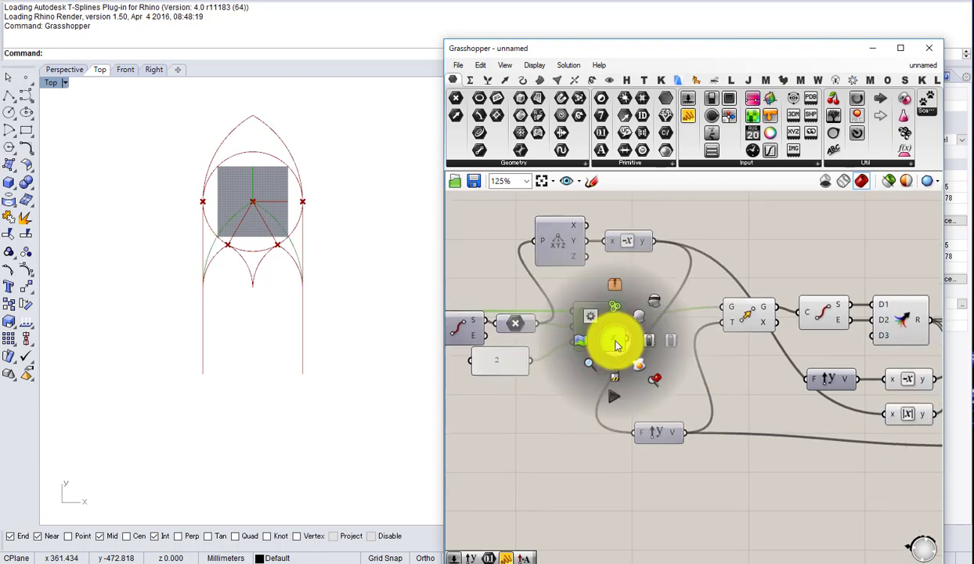
pyautogui.click(658, 303)
# Step: Examine the large arch's Move, the List Item and the Join Curves components to see which curves each one outputs
pyautogui.moveTo(854, 319); pyautogui.dragTo(791, 321, button='right')
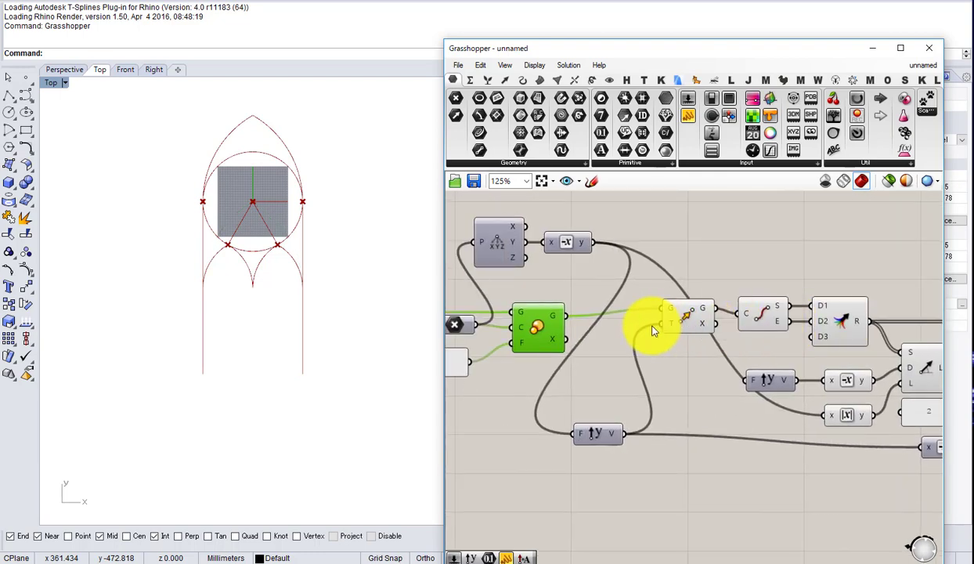
pyautogui.moveTo(683, 316); pyautogui.dragTo(683, 323)
pyautogui.moveTo(588, 336); pyautogui.dragTo(679, 329, button='right')
pyautogui.scroll(-1, 739, 325)
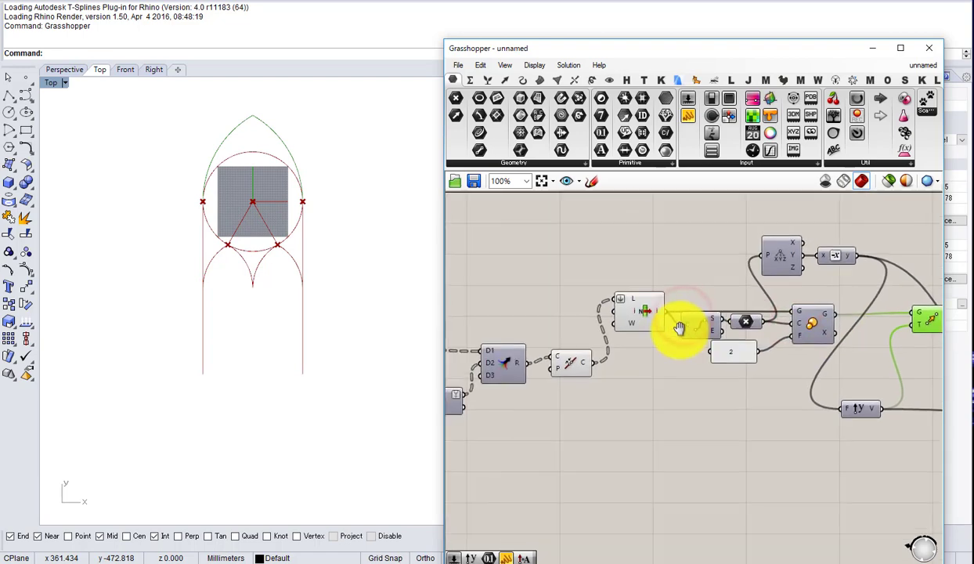
pyautogui.scroll(1, 679, 327)
pyautogui.click(648, 311)
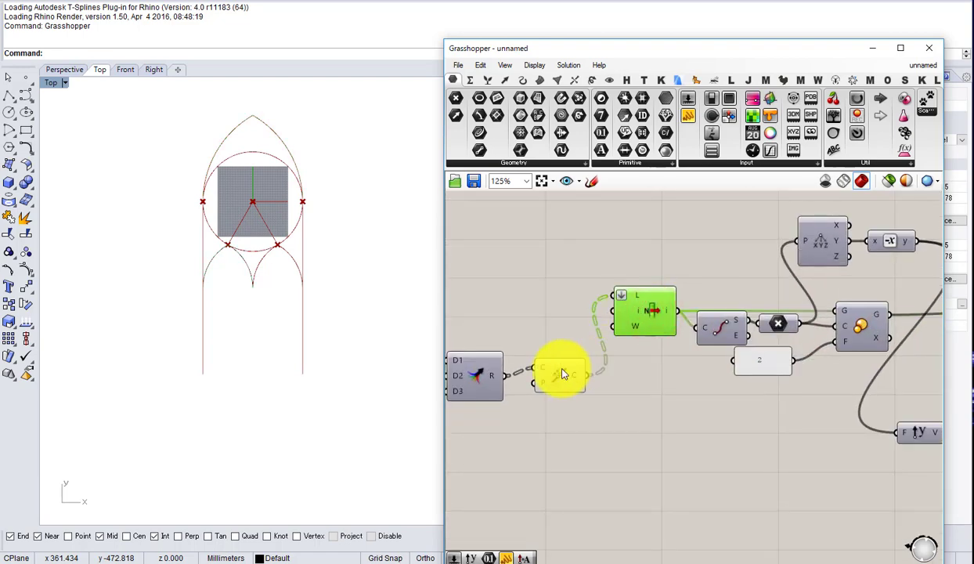
pyautogui.moveTo(579, 380)
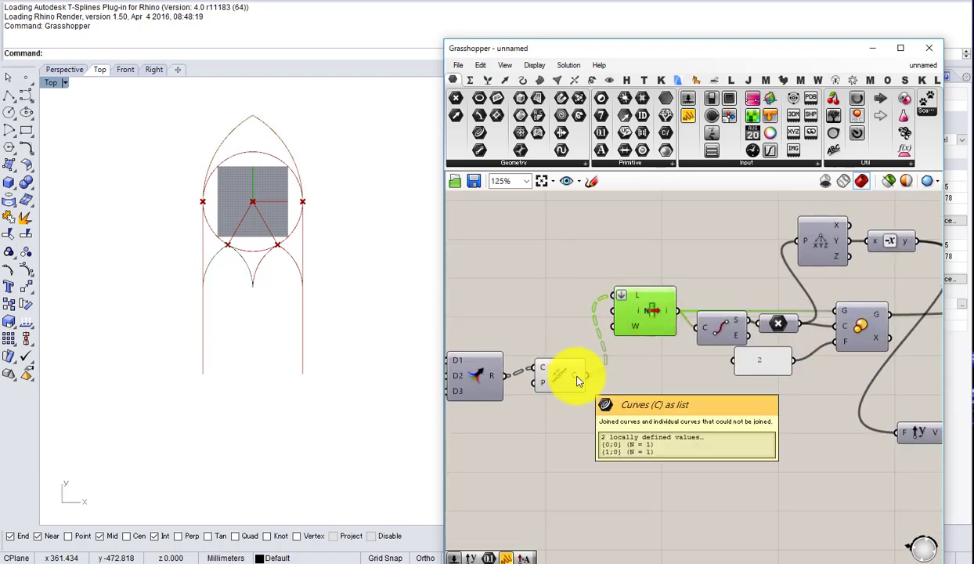
pyautogui.moveTo(579, 380); pyautogui.dragTo(616, 343)
pyautogui.click(574, 371)
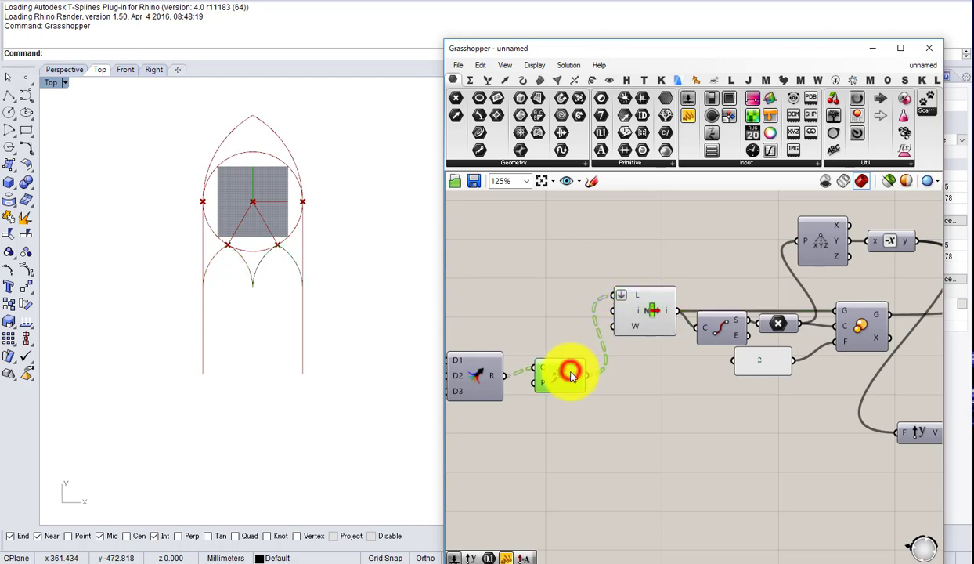
# Step: Turn off the preview of the List Item component and leave the Join Curves preview on
pyautogui.middleClick(571, 371)
pyautogui.click(604, 356)
pyautogui.moveTo(659, 353); pyautogui.dragTo(646, 332)
pyautogui.middleClick(646, 332)
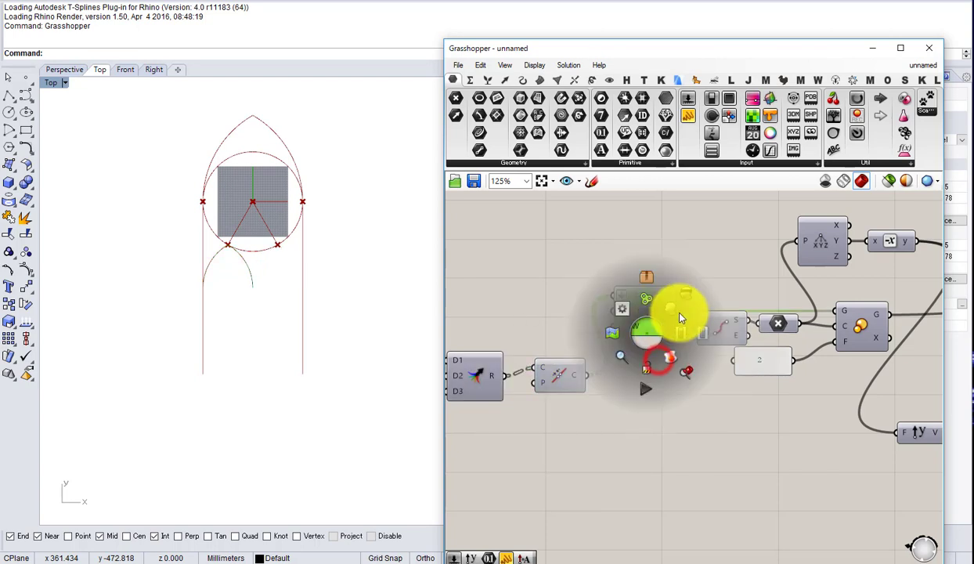
pyautogui.click(679, 313)
pyautogui.click(552, 378)
pyautogui.middleClick(551, 377)
pyautogui.click(578, 354)
pyautogui.moveTo(583, 401); pyautogui.dragTo(536, 344, button='right')
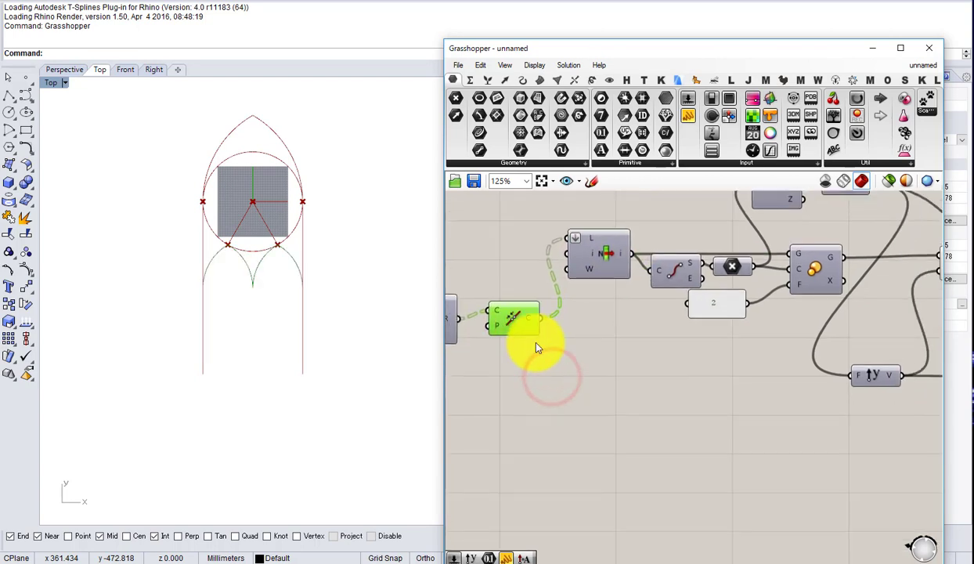
# Step: Add an End Points component below Join Curves, connect the joined curves to it, and simplify its C input
pyautogui.scroll(2, 537, 343)
pyautogui.click(621, 409)
pyautogui.doubleClick(620, 409)
pyautogui.write('end')
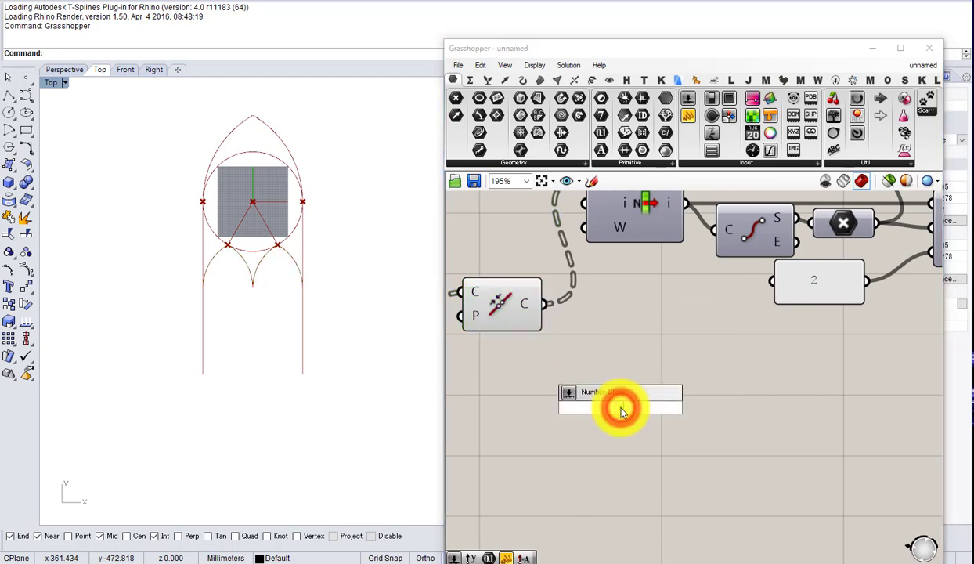
pyautogui.click(614, 399)
pyautogui.moveTo(558, 349); pyautogui.dragTo(593, 406)
pyautogui.scroll(-1, 593, 405)
pyautogui.moveTo(635, 408)
pyautogui.mouseDown(button='right')
pyautogui.moveTo(496, 394)
pyautogui.moveTo(647, 402)
pyautogui.mouseUp(button='right')
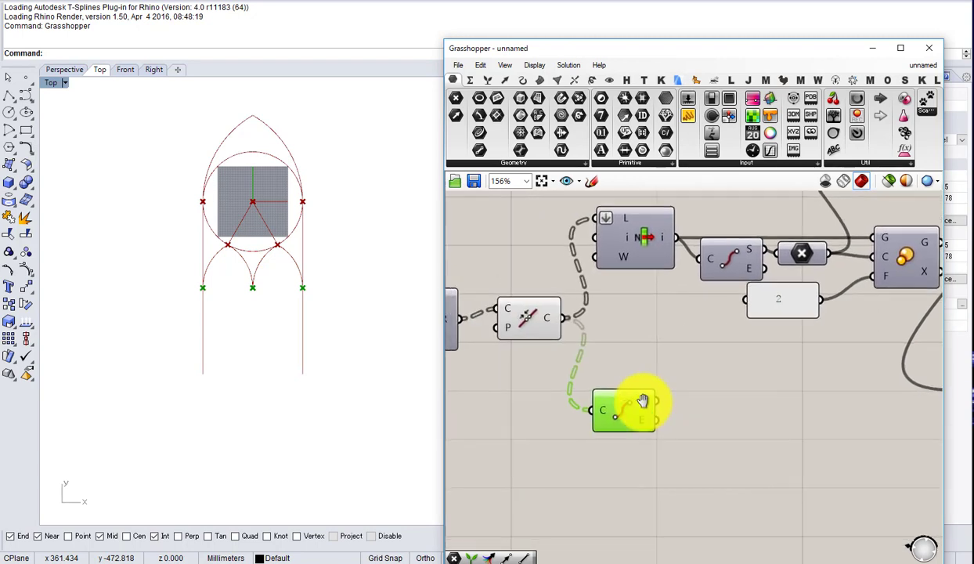
pyautogui.rightClick(603, 414)
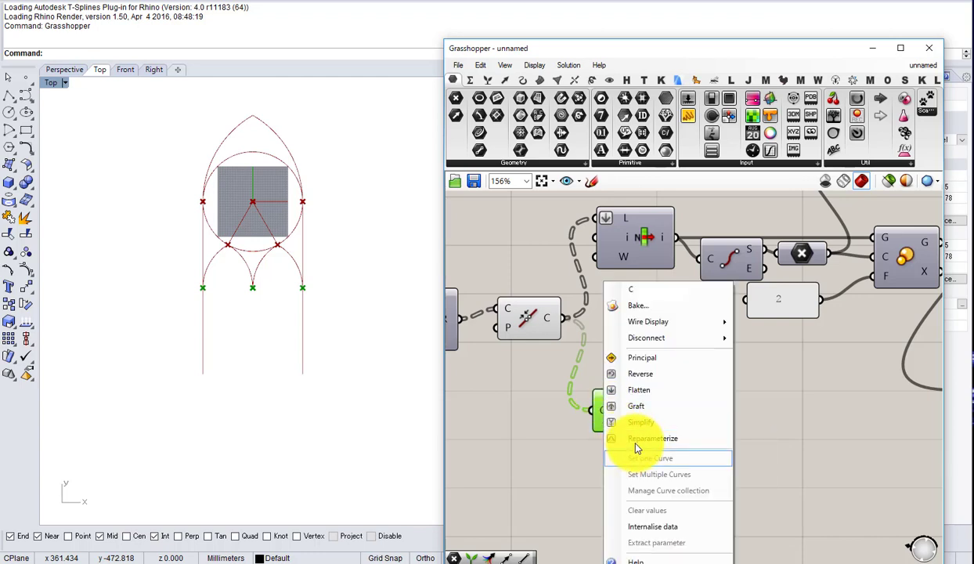
pyautogui.click(616, 409)
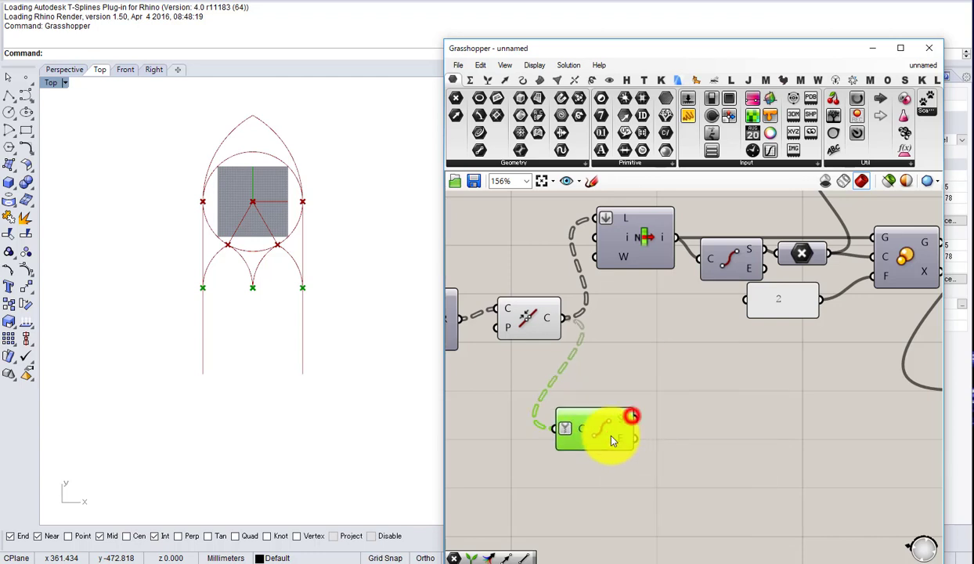
# Step: Add a Merge component and connect the new End Points' S and E outputs to D1 and D2
pyautogui.doubleClick(749, 446)
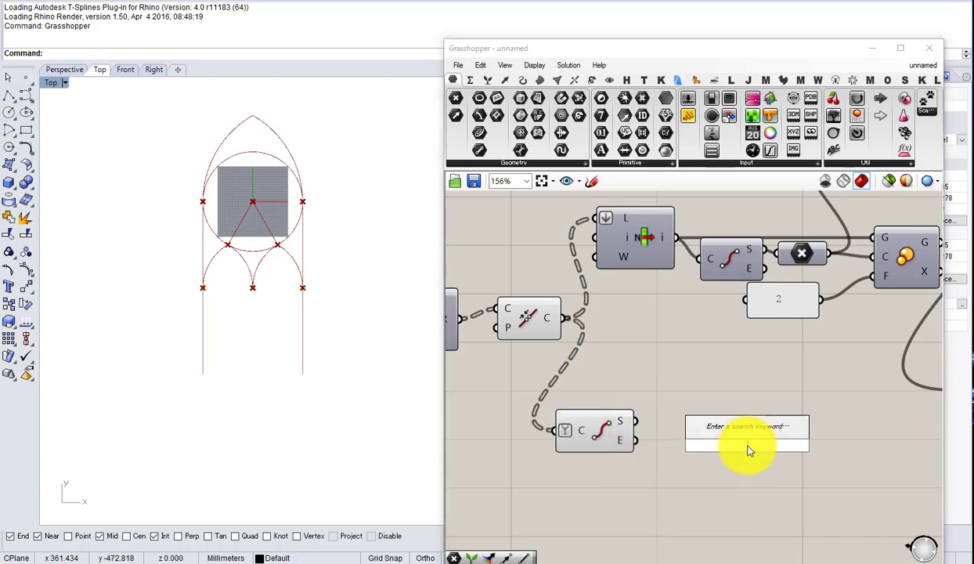
pyautogui.write('merge')
pyautogui.press('Return')
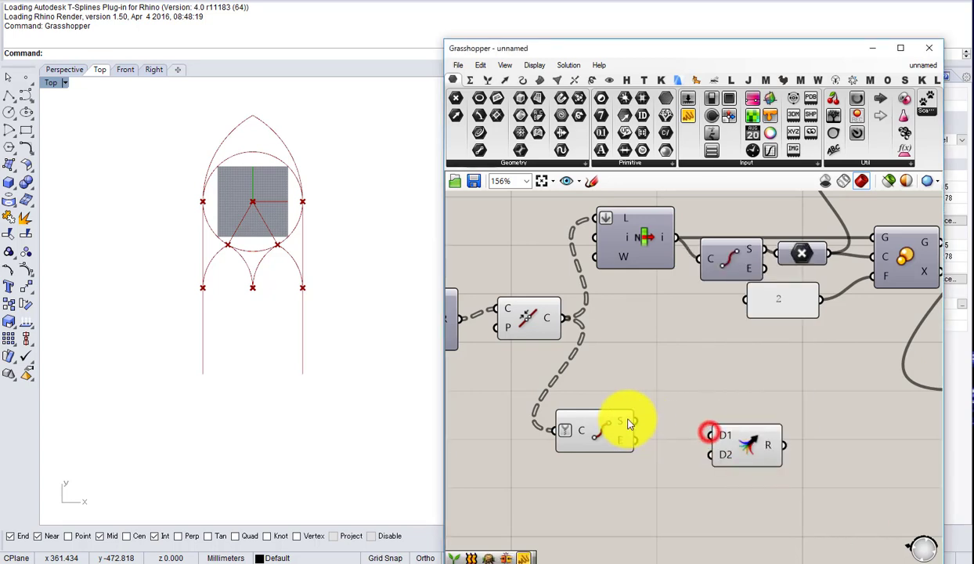
pyautogui.moveTo(632, 422); pyautogui.dragTo(681, 423)
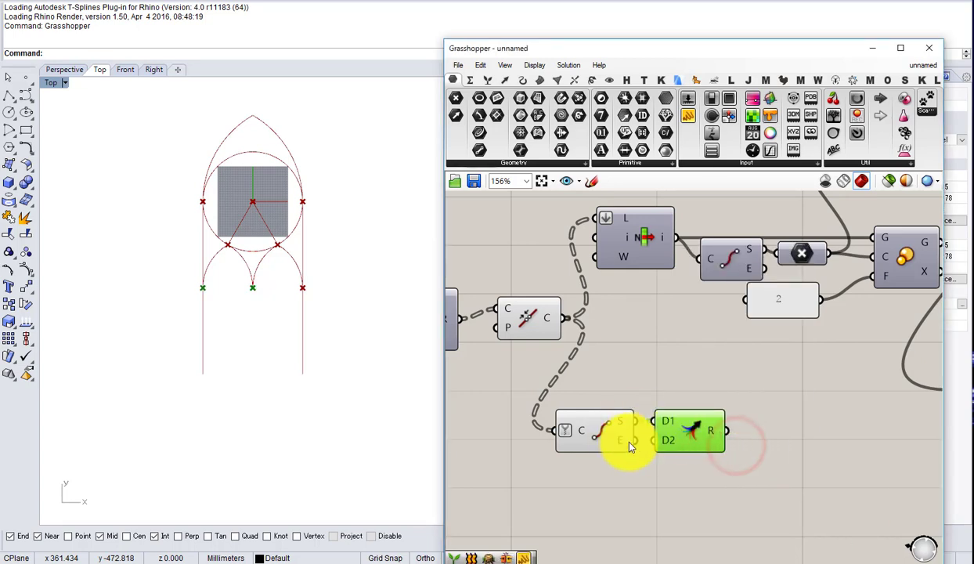
pyautogui.moveTo(632, 441); pyautogui.dragTo(711, 449)
pyautogui.moveTo(714, 448); pyautogui.dragTo(583, 432, button='right')
pyautogui.scroll(-2, 583, 432)
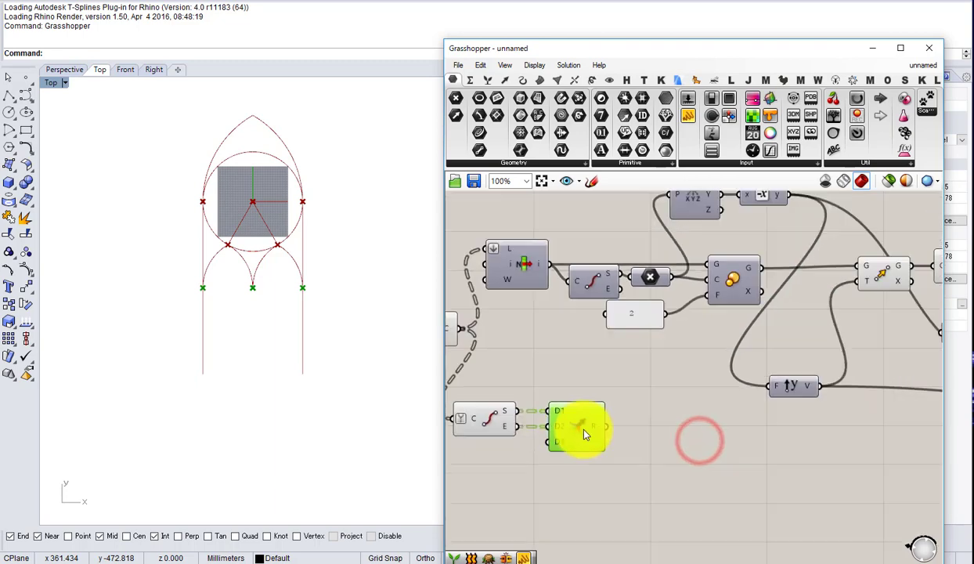
# Step: Add a Line SDL component beside the new Merge and connect the Merge's R output to its S input
pyautogui.click(693, 444)
pyautogui.doubleClick(693, 445)
pyautogui.write('line')
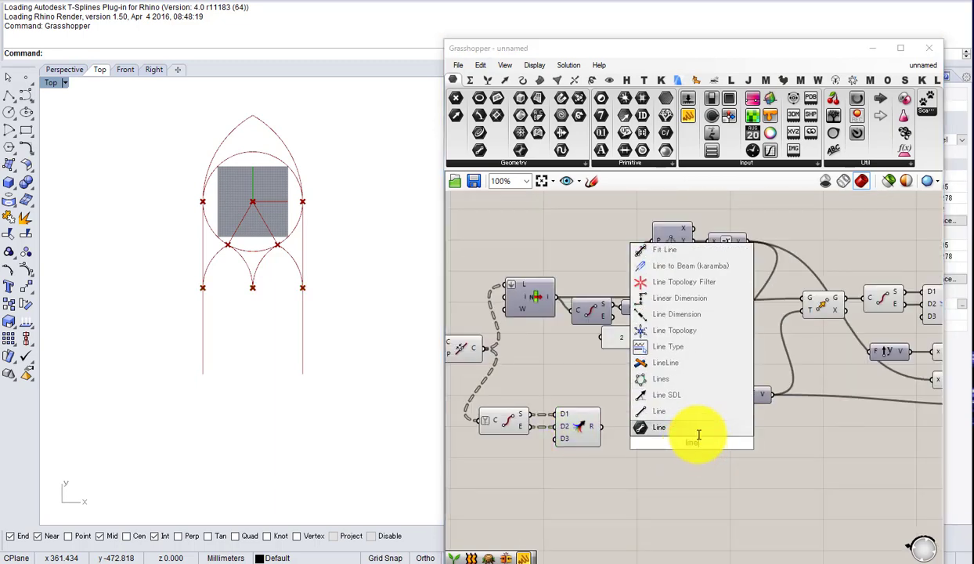
pyautogui.click(691, 395)
pyautogui.click(693, 399)
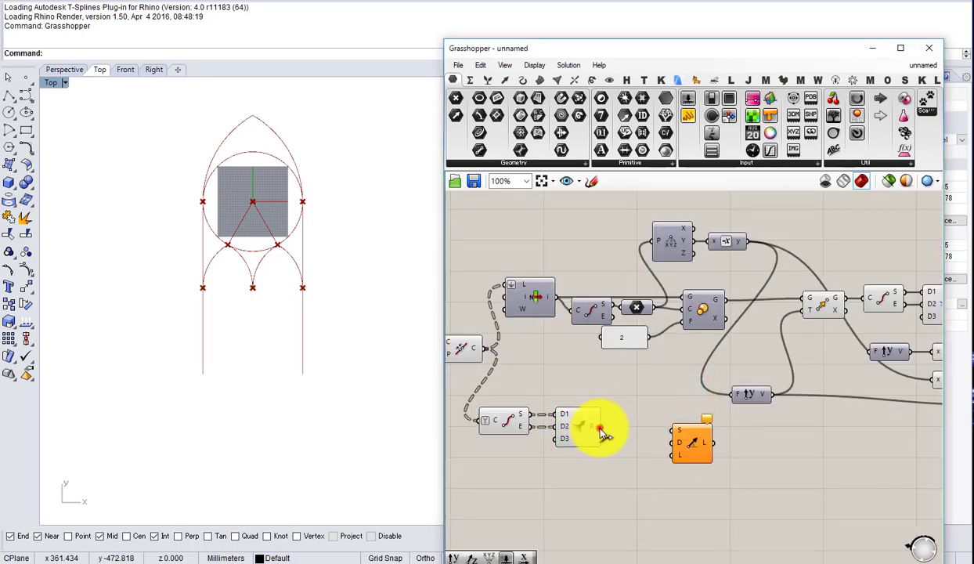
pyautogui.moveTo(601, 430); pyautogui.dragTo(679, 433)
pyautogui.moveTo(681, 474); pyautogui.dragTo(492, 414)
pyautogui.moveTo(593, 426); pyautogui.dragTo(741, 456)
# Step: Move the Negative component that feeds the large arch's lower Move next to its source Unit Y component
pyautogui.scroll(-4, 686, 452)
pyautogui.scroll(4, 792, 445)
pyautogui.click(894, 436)
pyautogui.moveTo(892, 411); pyautogui.dragTo(697, 369)
pyautogui.scroll(2, 674, 499)
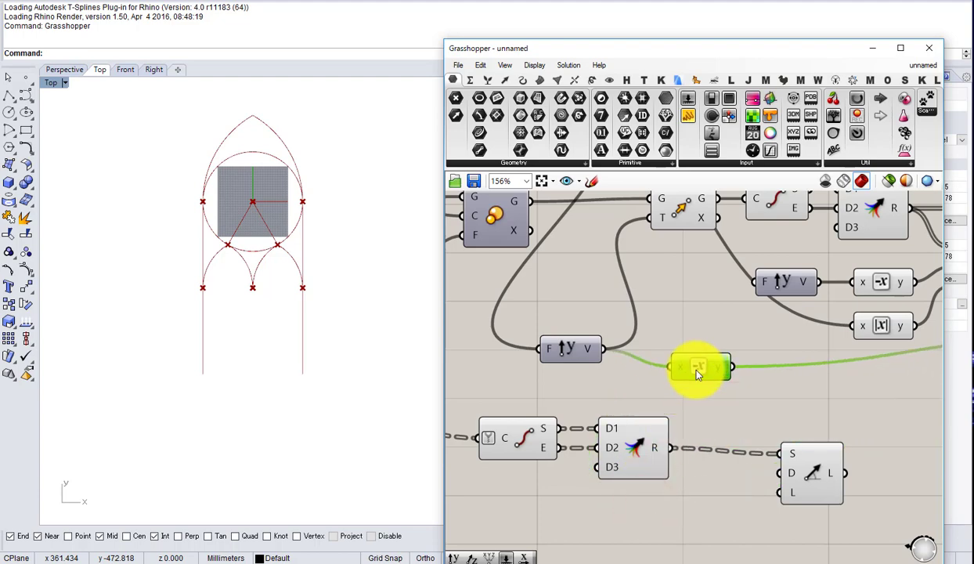
pyautogui.scroll(-3, 678, 361)
pyautogui.scroll(2, 609, 308)
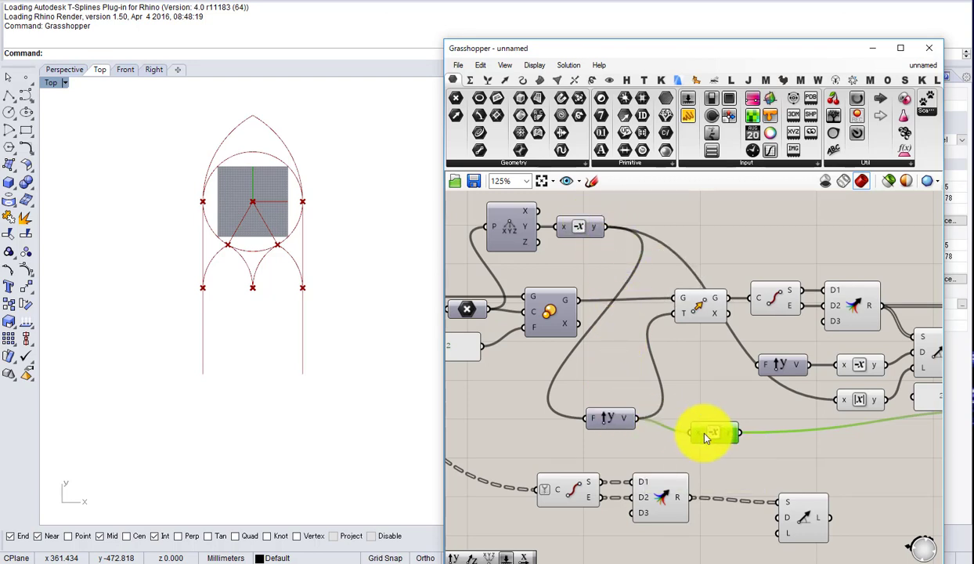
pyautogui.moveTo(710, 433); pyautogui.dragTo(685, 433)
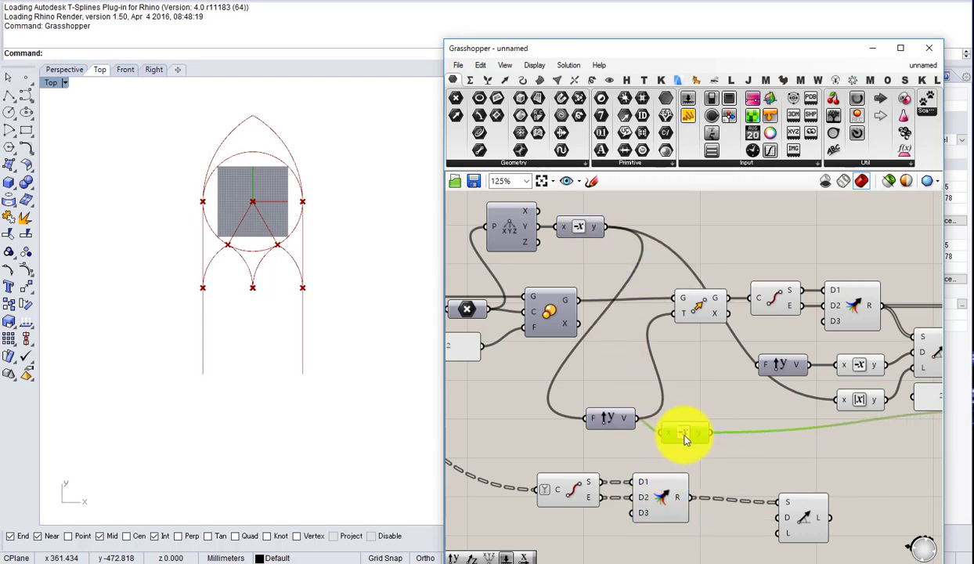
# Step: Move the large-arch line's Unit Y and Negative pair below the new Merge and connect Negative's y to the new Line SDL's D input
pyautogui.moveTo(858, 345); pyautogui.dragTo(795, 368)
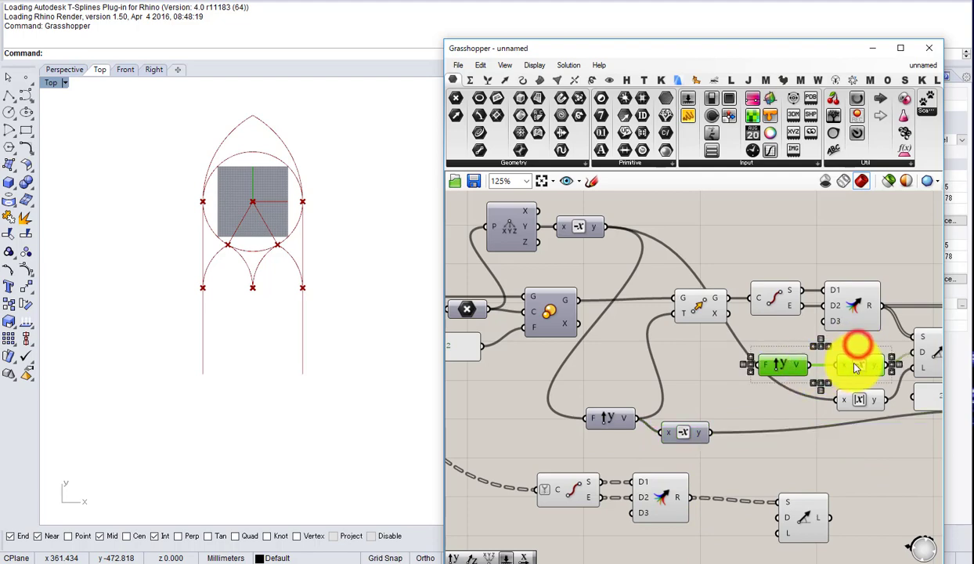
pyautogui.moveTo(856, 364); pyautogui.dragTo(649, 541)
pyautogui.moveTo(724, 548); pyautogui.dragTo(694, 468, button='right')
pyautogui.scroll(1, 694, 468)
pyautogui.scroll(1, 691, 467)
pyautogui.click(679, 477)
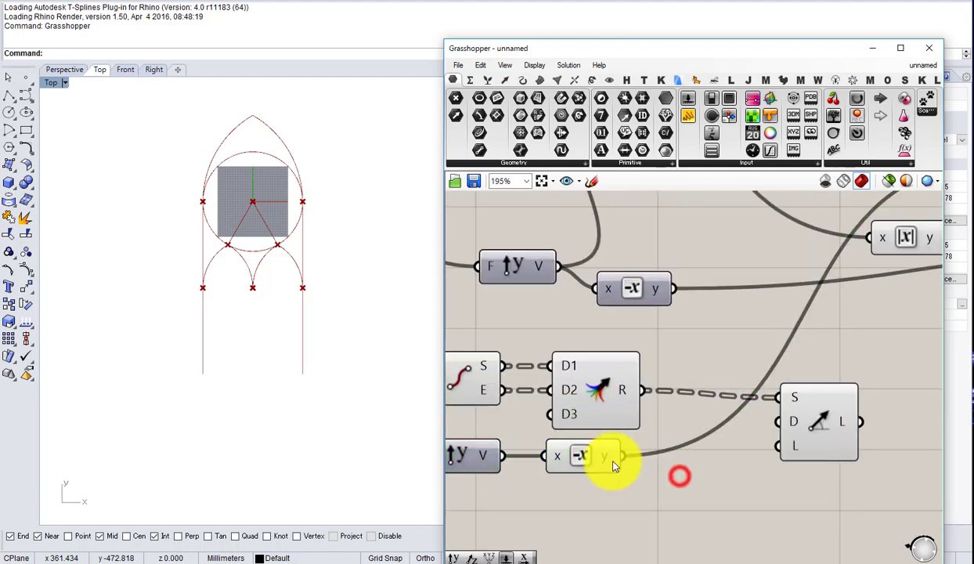
pyautogui.moveTo(614, 459); pyautogui.dragTo(818, 431)
# Step: Rearrange the large arch's translation components, placing the Unit Y component just above the Move it feeds
pyautogui.scroll(-1, 683, 395)
pyautogui.moveTo(650, 315); pyautogui.dragTo(649, 299)
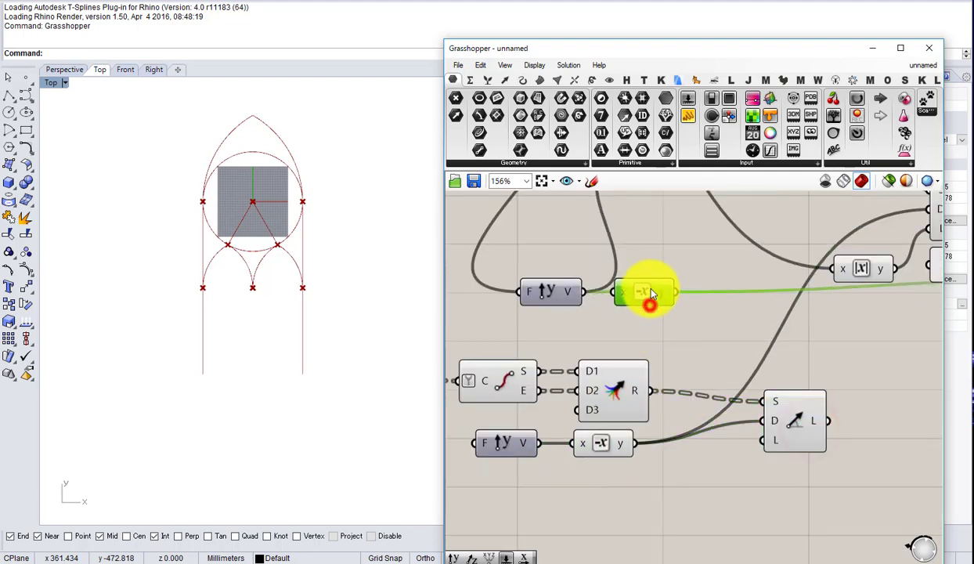
pyautogui.scroll(-2, 561, 463)
pyautogui.moveTo(557, 462); pyautogui.dragTo(608, 403)
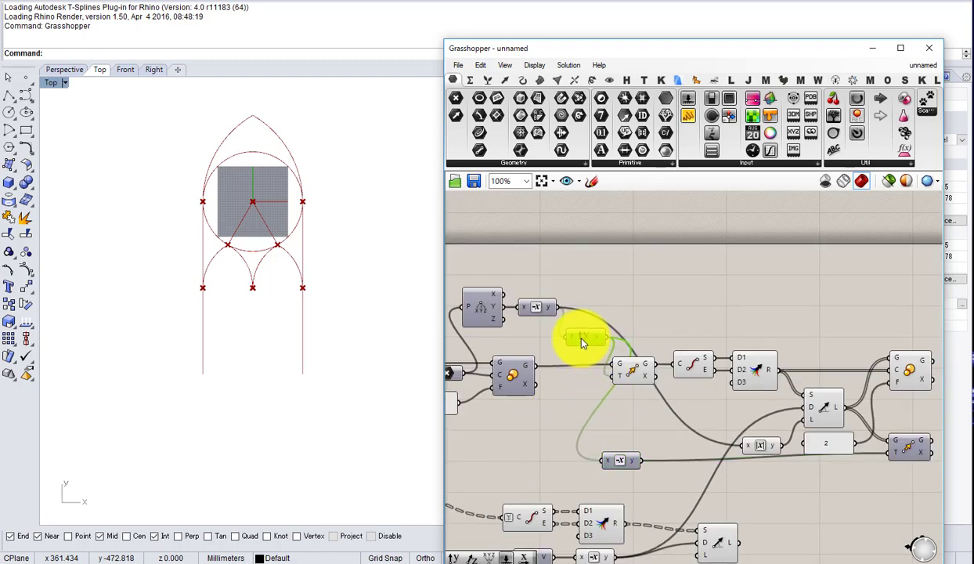
pyautogui.moveTo(582, 343); pyautogui.dragTo(572, 350)
pyautogui.scroll(2, 519, 337)
pyautogui.moveTo(520, 337); pyautogui.dragTo(491, 288, button='right')
pyautogui.scroll(-1, 586, 285)
pyautogui.scroll(-1, 491, 288)
pyautogui.scroll(1, 697, 400)
# Step: Move the Absolute component above the new Merge, connect its y output to the new Line SDL's L input, and bring that Line SDL closer
pyautogui.moveTo(725, 400); pyautogui.dragTo(607, 396)
pyautogui.moveTo(605, 395); pyautogui.dragTo(693, 323, button='right')
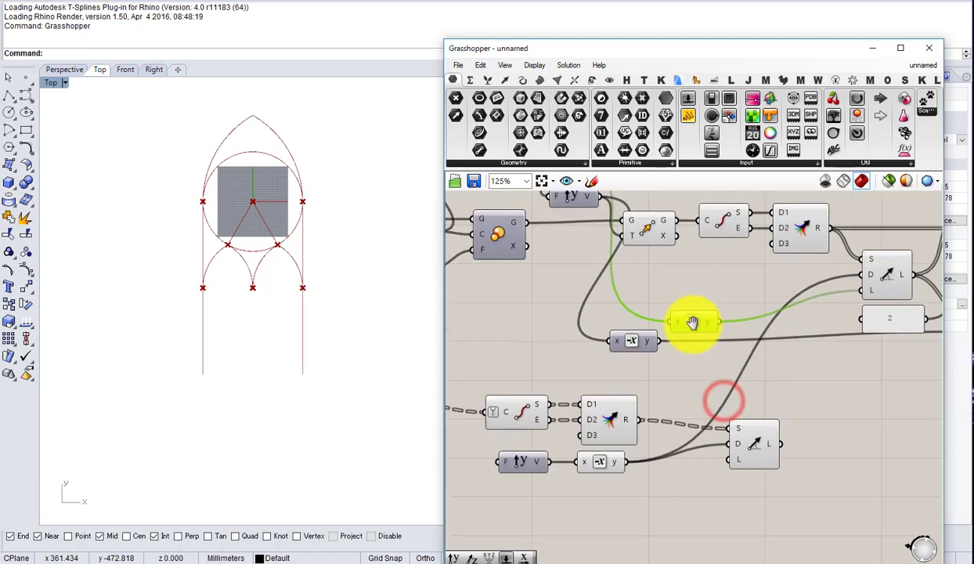
pyautogui.moveTo(692, 323); pyautogui.dragTo(748, 447)
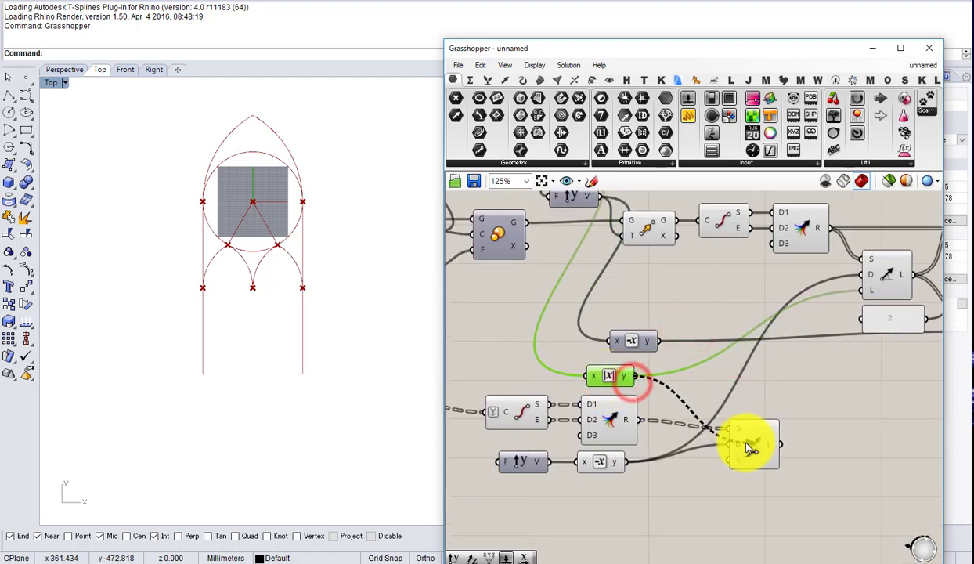
pyautogui.click(757, 452)
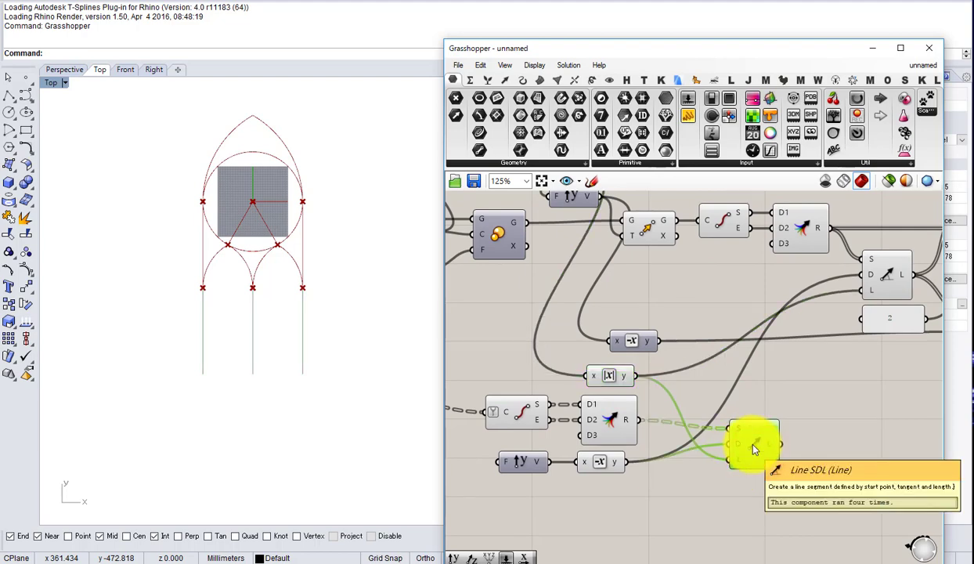
pyautogui.scroll(4, 681, 426)
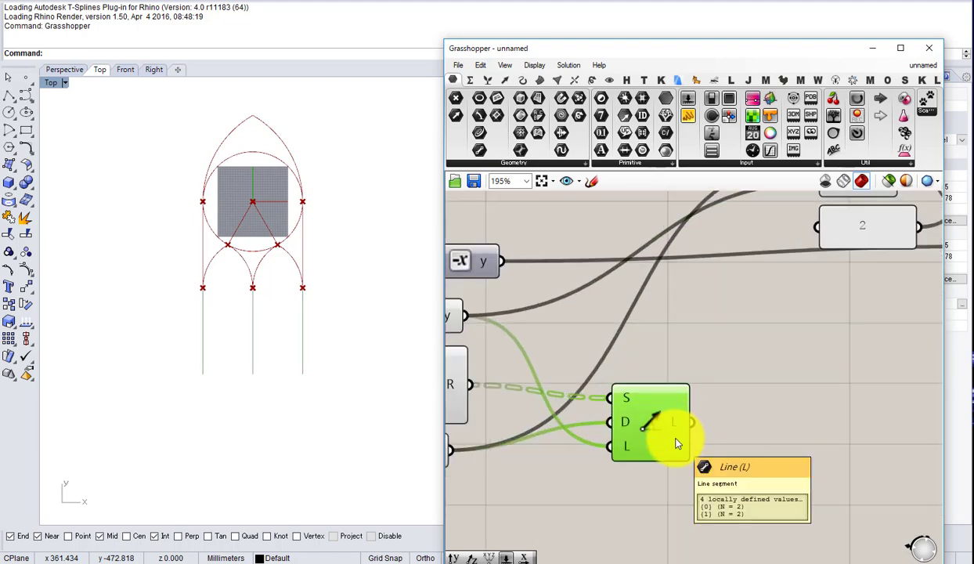
pyautogui.moveTo(649, 429); pyautogui.dragTo(581, 411)
pyautogui.scroll(-3, 581, 412)
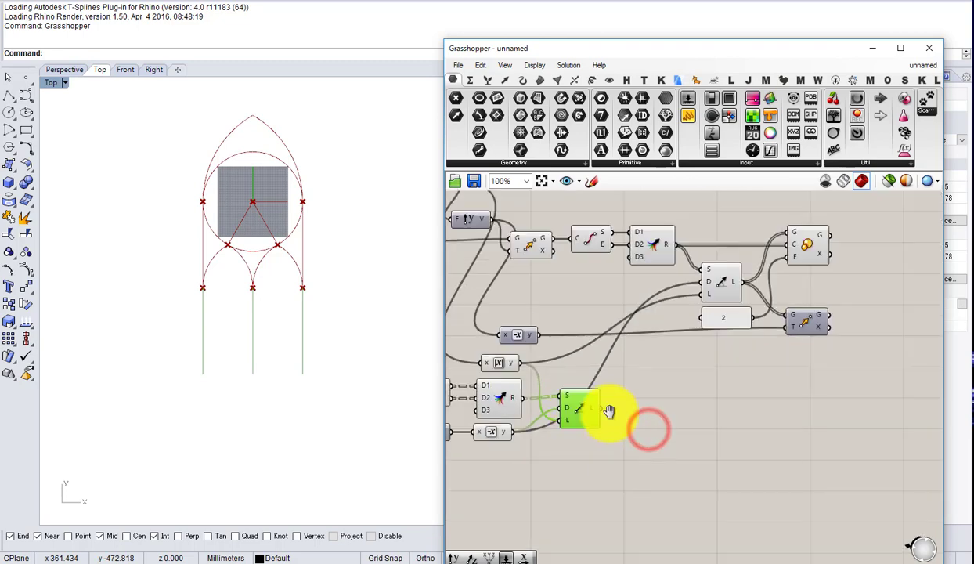
# Step: Place the Negative component beside the lower Move it feeds, and shift the small-arch line components as a group closer to Join Curves
pyautogui.moveTo(611, 412); pyautogui.dragTo(688, 414, button='right')
pyautogui.scroll(1, 597, 384)
pyautogui.scroll(-2, 682, 375)
pyautogui.moveTo(702, 347); pyautogui.dragTo(877, 359)
pyautogui.moveTo(733, 421); pyautogui.dragTo(848, 415, button='right')
pyautogui.moveTo(900, 463); pyautogui.dragTo(699, 367)
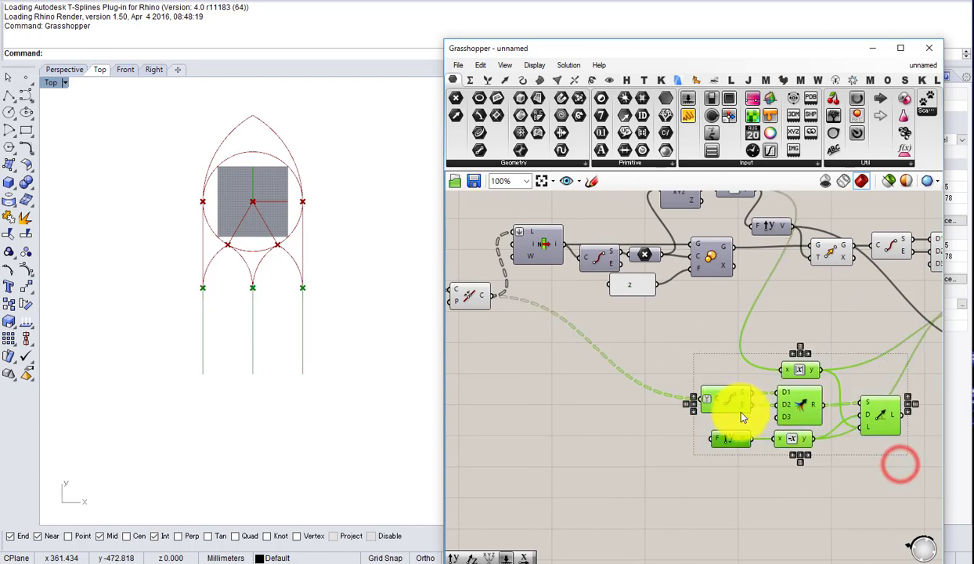
pyautogui.moveTo(719, 411); pyautogui.dragTo(612, 395)
pyautogui.click(580, 342)
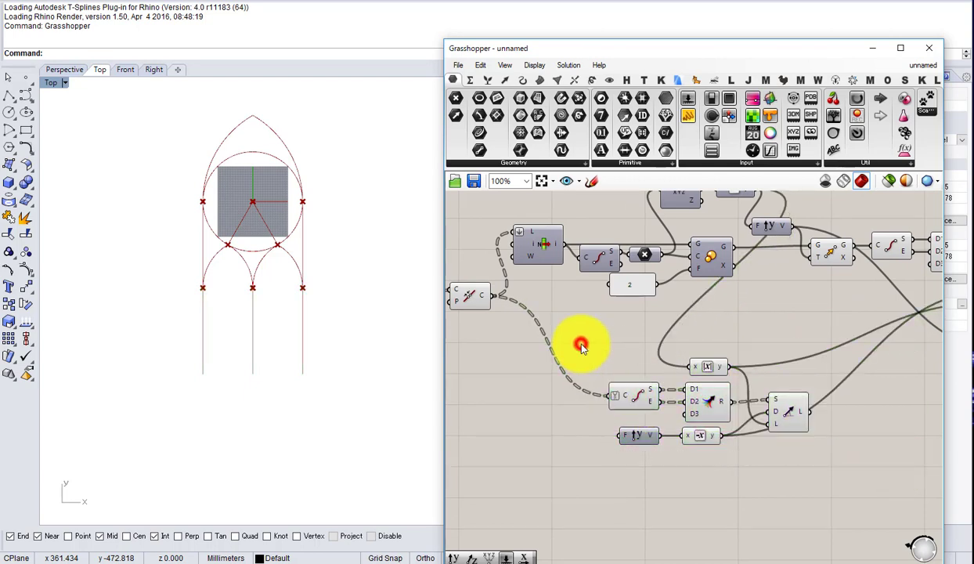
# Step: Simplify the Join Curves' C output, add a Merge component, and connect the joined small arches to D1
pyautogui.rightClick(486, 302)
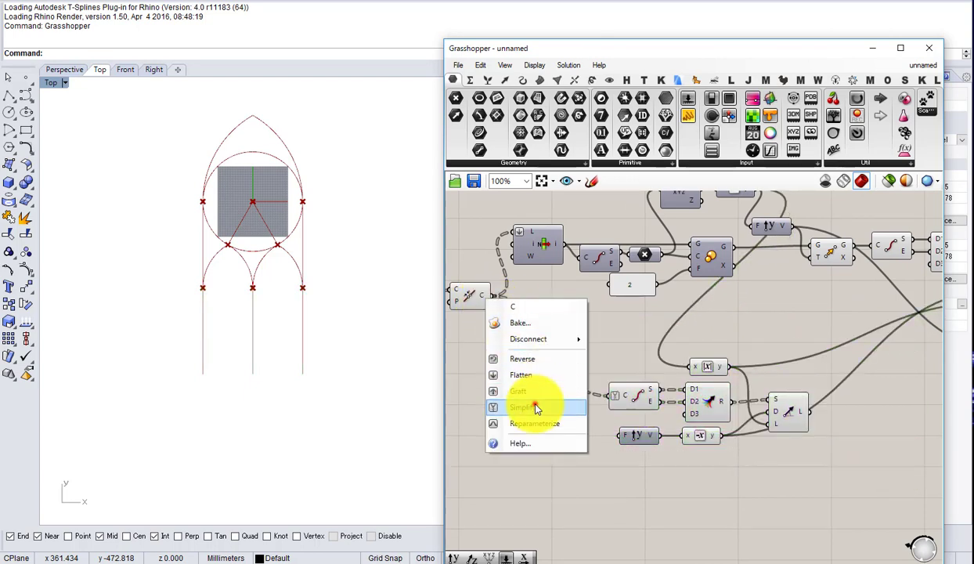
pyautogui.click(535, 404)
pyautogui.doubleClick(544, 353)
pyautogui.write('mer')
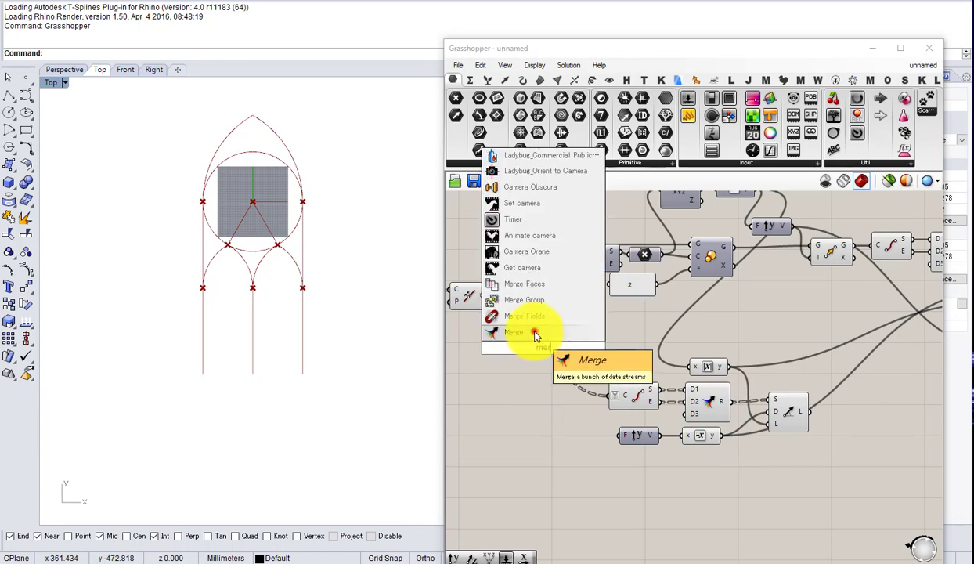
pyautogui.click(536, 335)
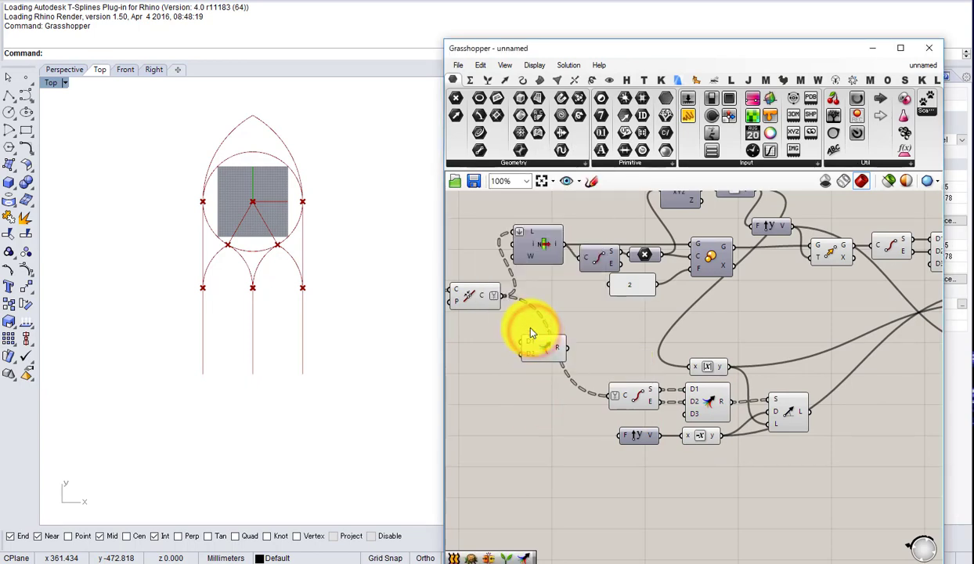
pyautogui.scroll(1, 501, 297)
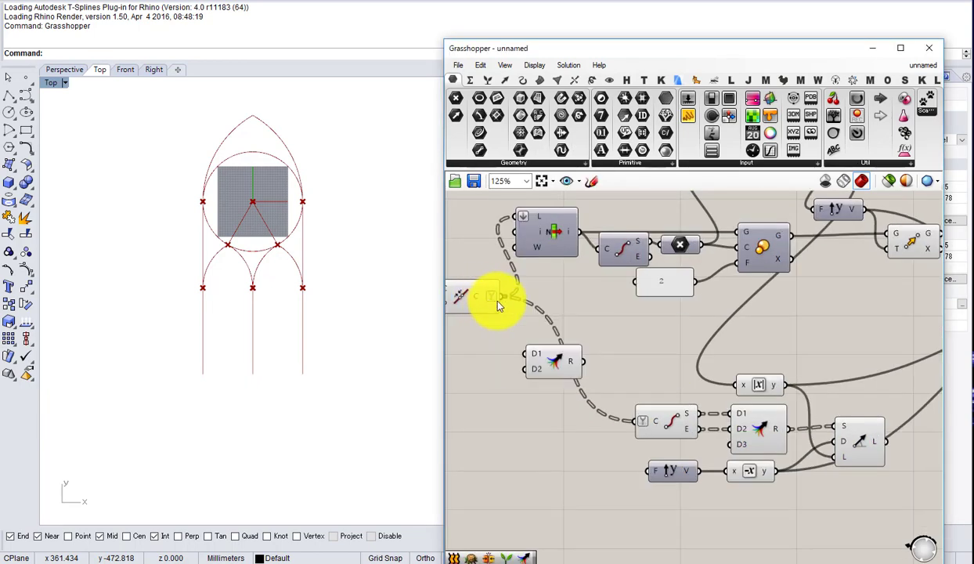
pyautogui.moveTo(525, 347); pyautogui.dragTo(529, 353)
pyautogui.moveTo(544, 358); pyautogui.dragTo(868, 351)
pyautogui.moveTo(867, 351); pyautogui.dragTo(609, 333, button='right')
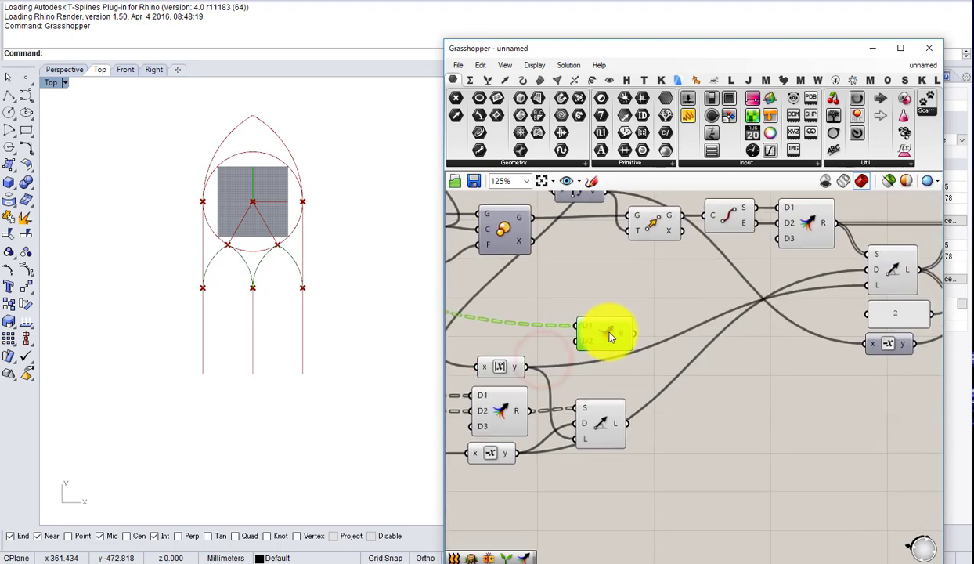
# Step: Place the new Merge beside the small arches' Line SDL and connect the L output to D2
pyautogui.moveTo(609, 332); pyautogui.dragTo(645, 384)
pyautogui.scroll(2, 647, 392)
pyautogui.moveTo(597, 442); pyautogui.dragTo(568, 459)
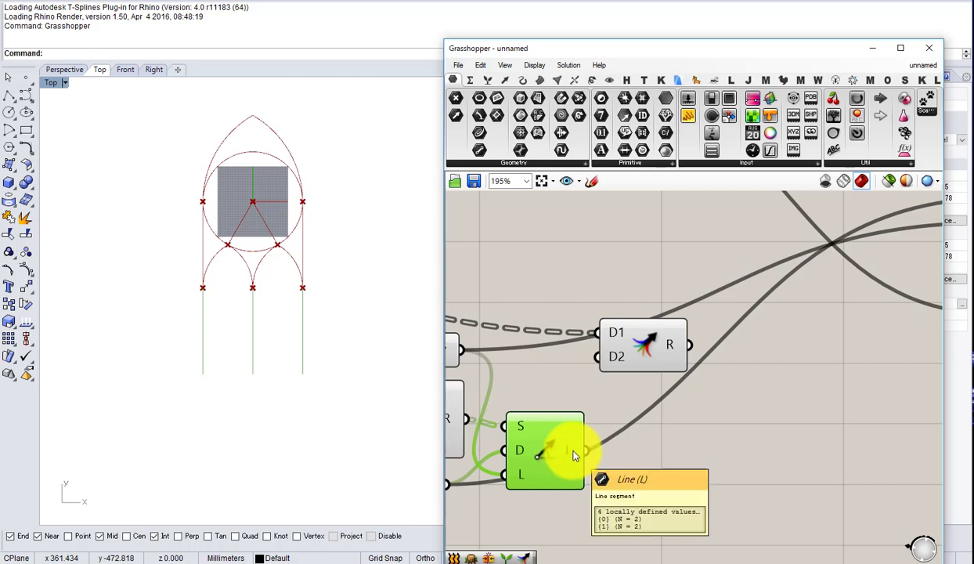
pyautogui.moveTo(576, 452); pyautogui.dragTo(629, 346)
pyautogui.moveTo(707, 351)
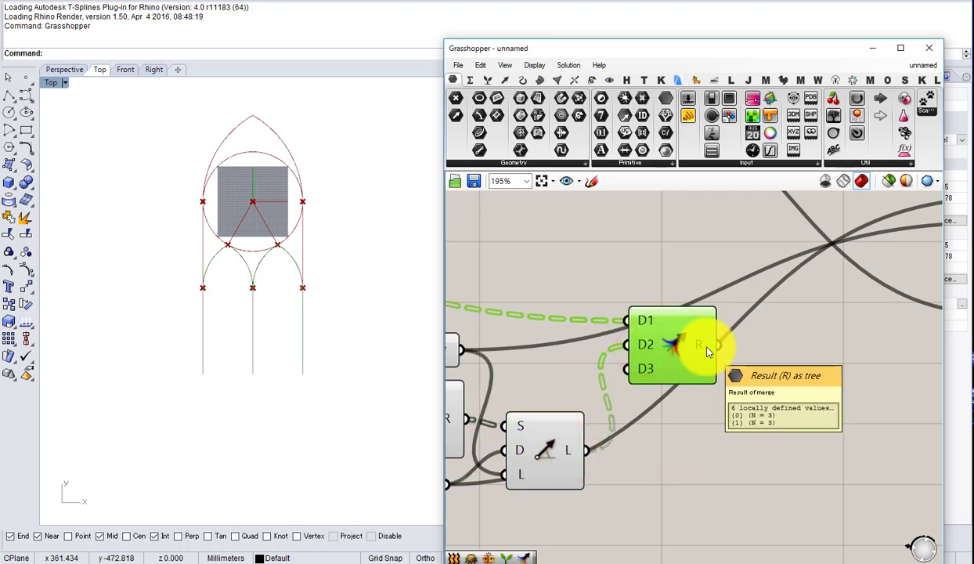
# Step: Add a Join Curves component after the new Merge and connect the Merge's R output to its C input
pyautogui.doubleClick(724, 463)
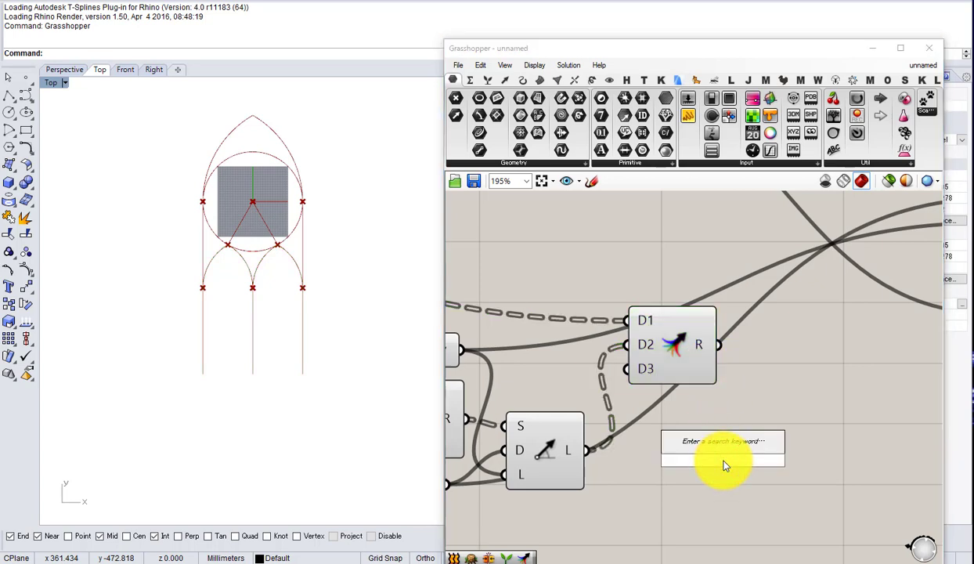
pyautogui.write('join')
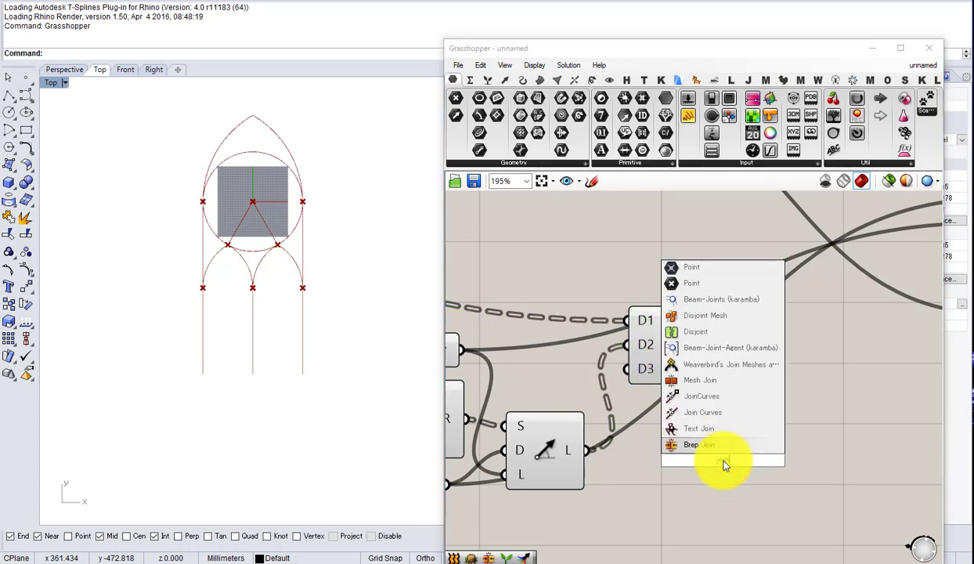
pyautogui.click(694, 413)
pyautogui.moveTo(731, 457); pyautogui.dragTo(785, 389)
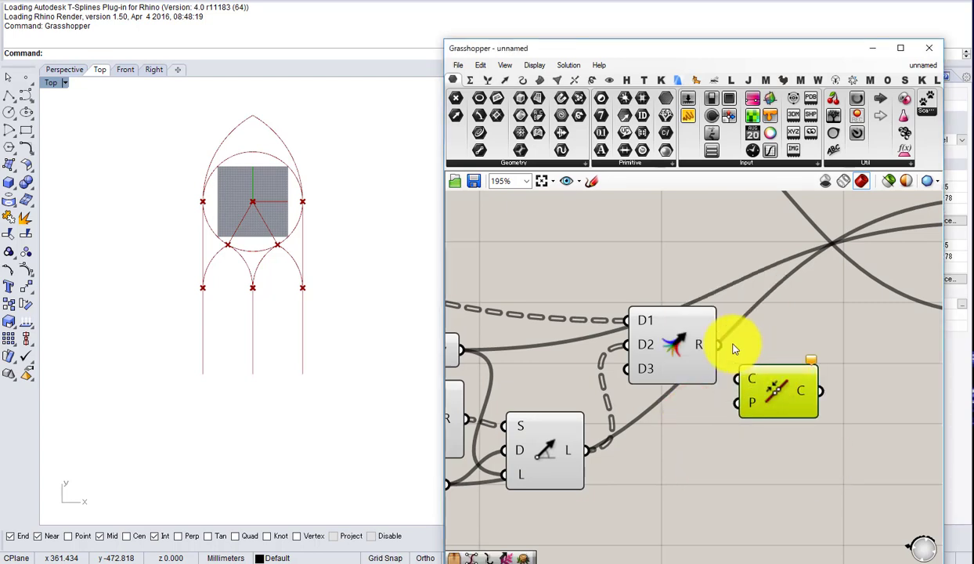
pyautogui.moveTo(719, 345); pyautogui.dragTo(811, 357)
pyautogui.moveTo(803, 354); pyautogui.dragTo(708, 350, button='right')
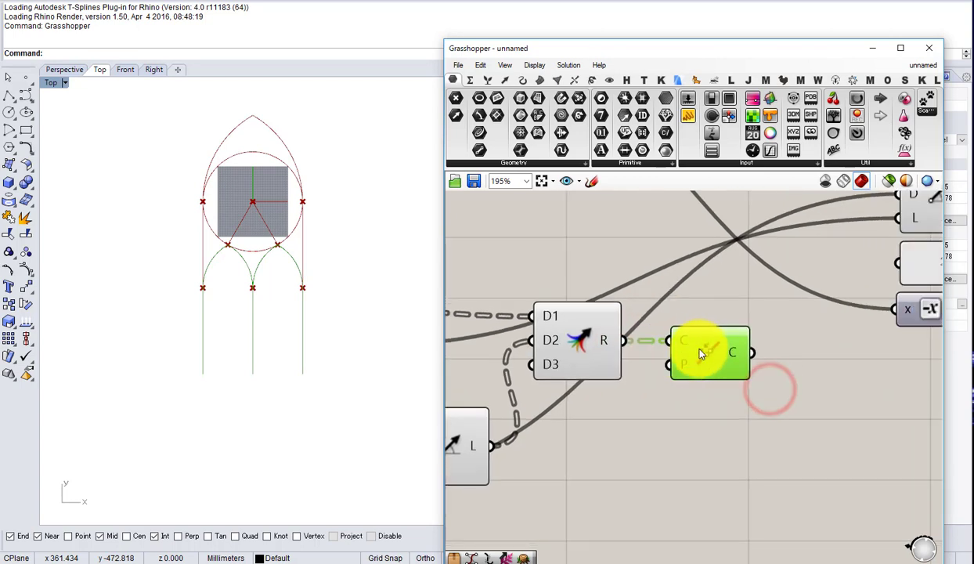
pyautogui.moveTo(704, 350); pyautogui.dragTo(698, 343)
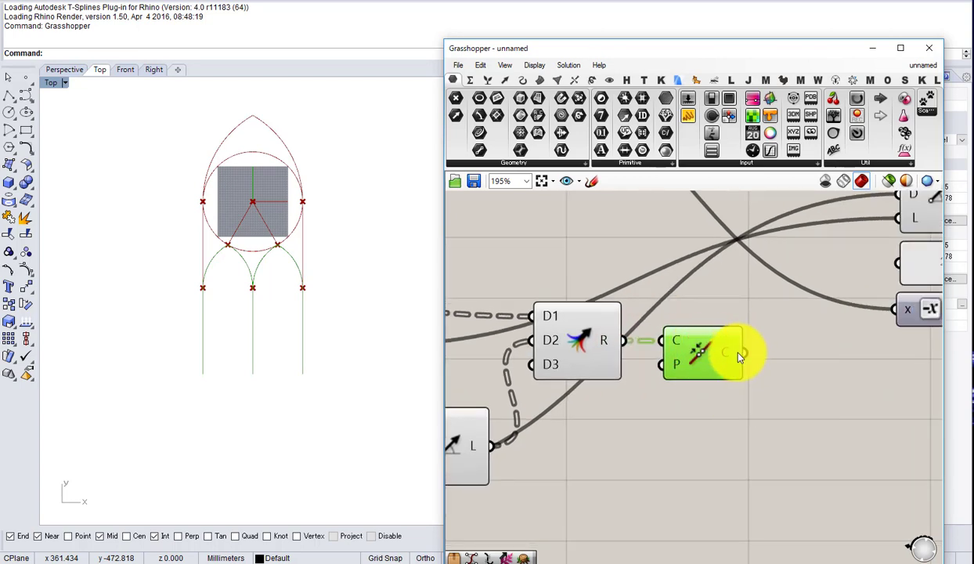
pyautogui.moveTo(741, 356)
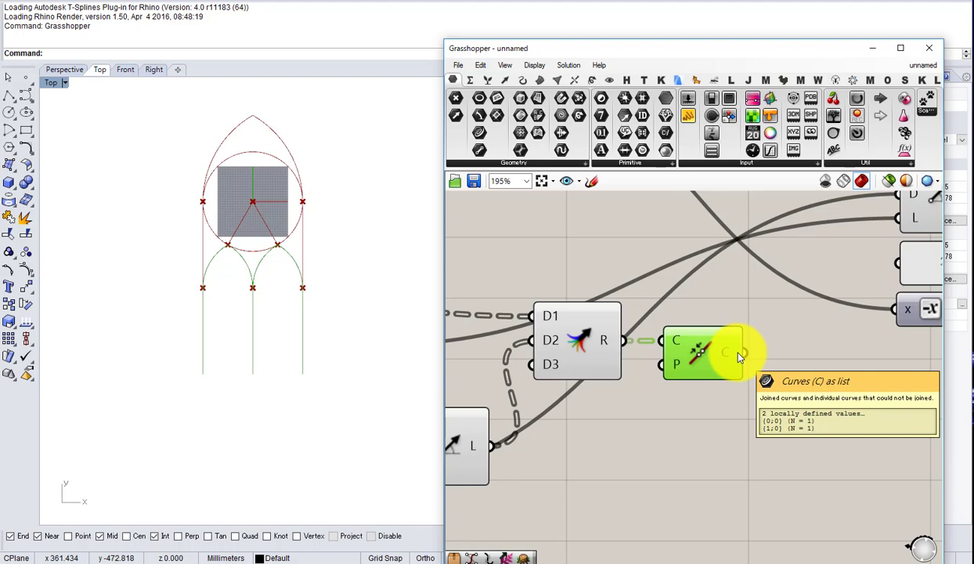
# Step: Line up the new Merge and Join Curves components beside the small arches' Line SDL
pyautogui.moveTo(718, 355)
pyautogui.mouseDown()
pyautogui.moveTo(681, 422)
pyautogui.moveTo(709, 408)
pyautogui.moveTo(720, 373)
pyautogui.mouseUp()
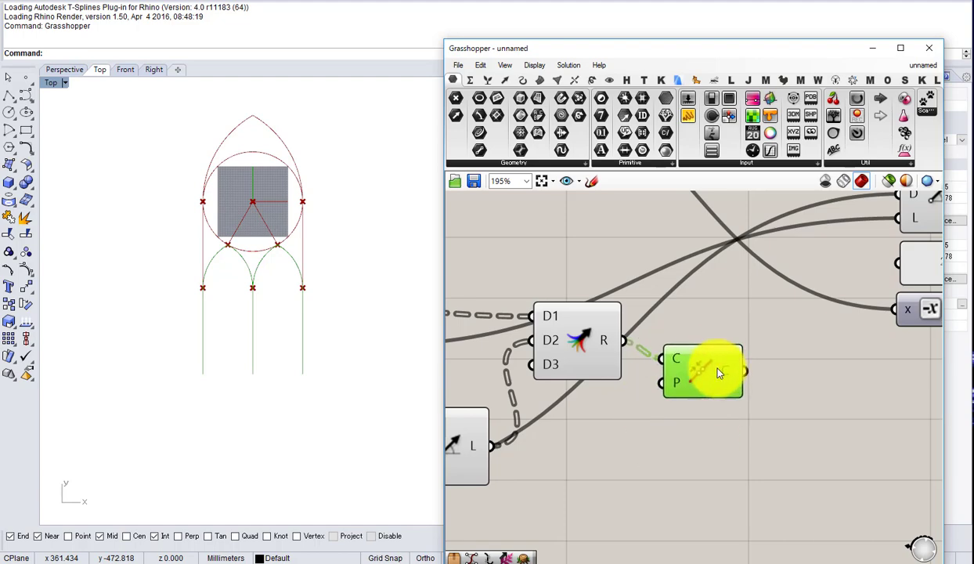
pyautogui.moveTo(720, 374); pyautogui.dragTo(603, 333, button='right')
pyautogui.scroll(-4, 603, 334)
pyautogui.moveTo(598, 391); pyautogui.dragTo(529, 317)
pyautogui.moveTo(528, 317); pyautogui.dragTo(527, 356)
pyautogui.click(576, 392)
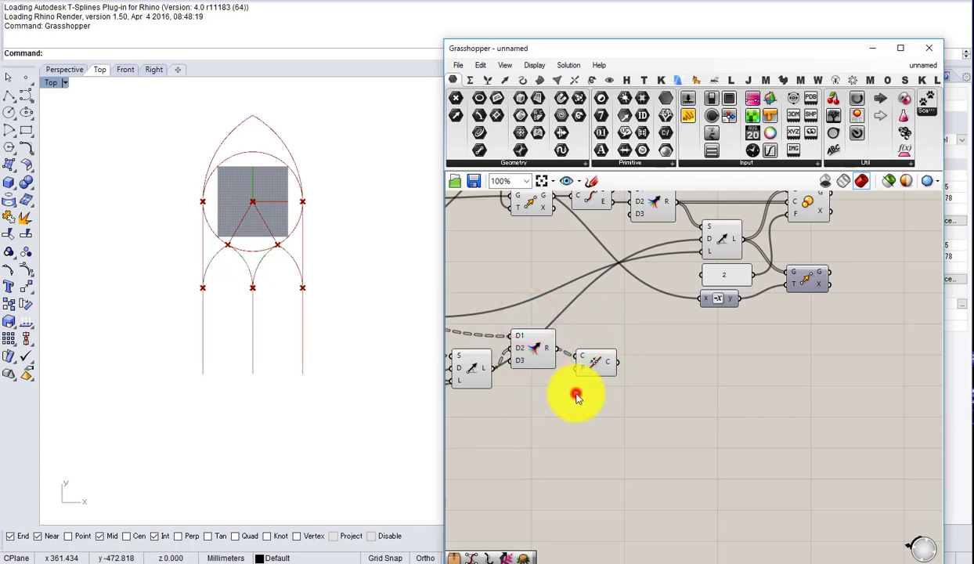
pyautogui.moveTo(597, 341); pyautogui.dragTo(594, 335)
pyautogui.click(597, 359)
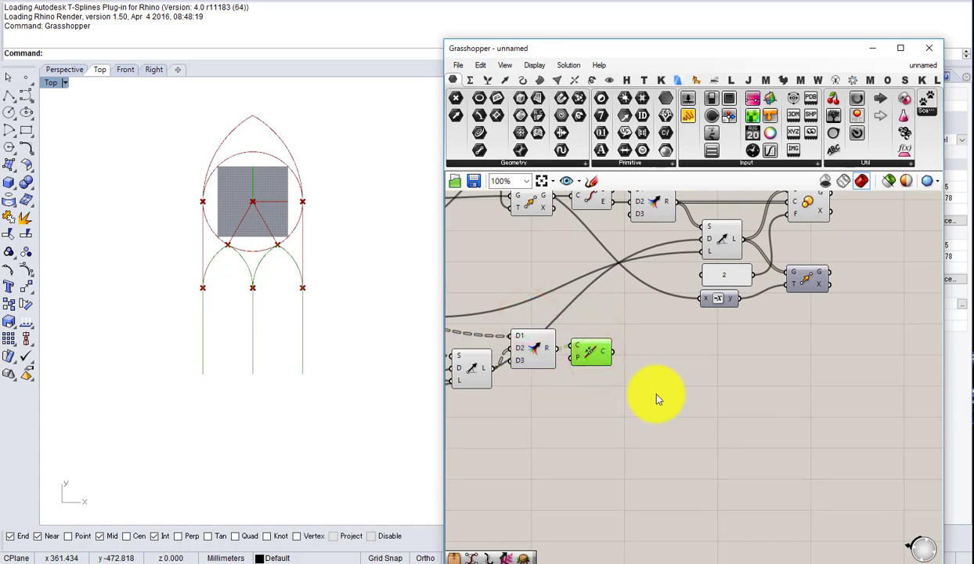
# Step: Add an End Points component below the new Join Curves and connect the joined curves to its C input
pyautogui.doubleClick(671, 401)
pyautogui.write('end')
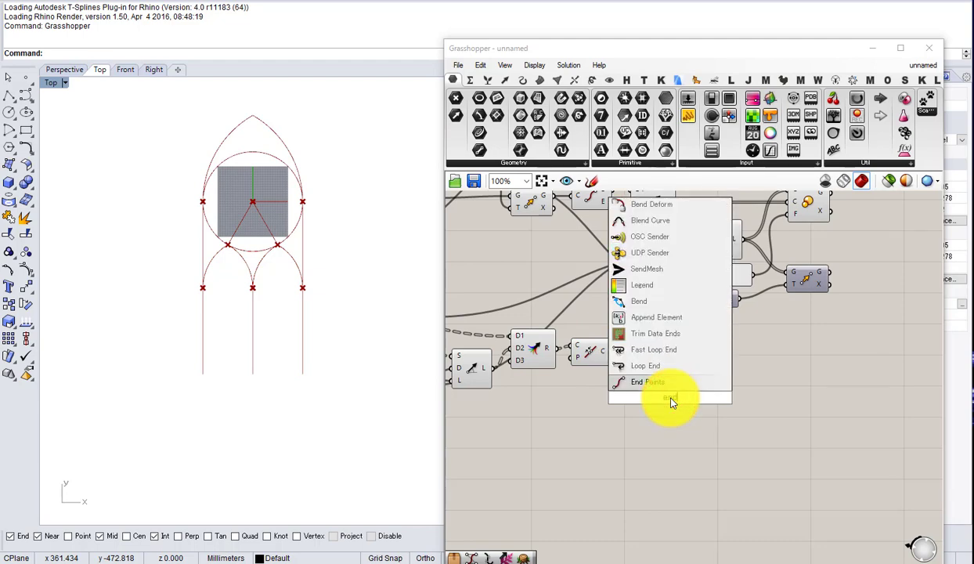
pyautogui.click(663, 387)
pyautogui.scroll(2, 635, 369)
pyautogui.moveTo(665, 408); pyautogui.dragTo(665, 411)
pyautogui.moveTo(691, 415); pyautogui.dragTo(640, 409)
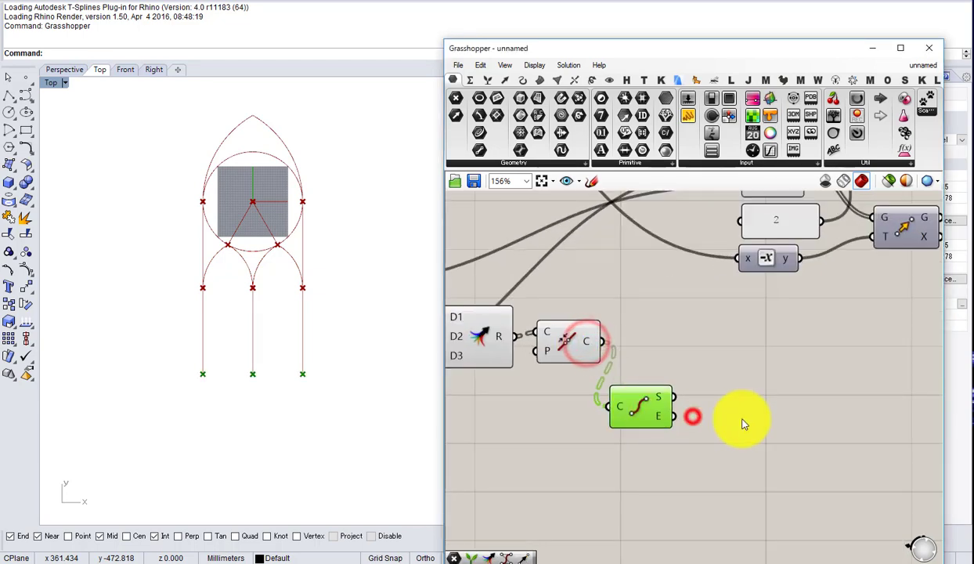
# Step: Add a Line component after the End Points, wire S to A and E to B, and line up the preceding Join Curves with them
pyautogui.doubleClick(755, 420)
pyautogui.write('line')
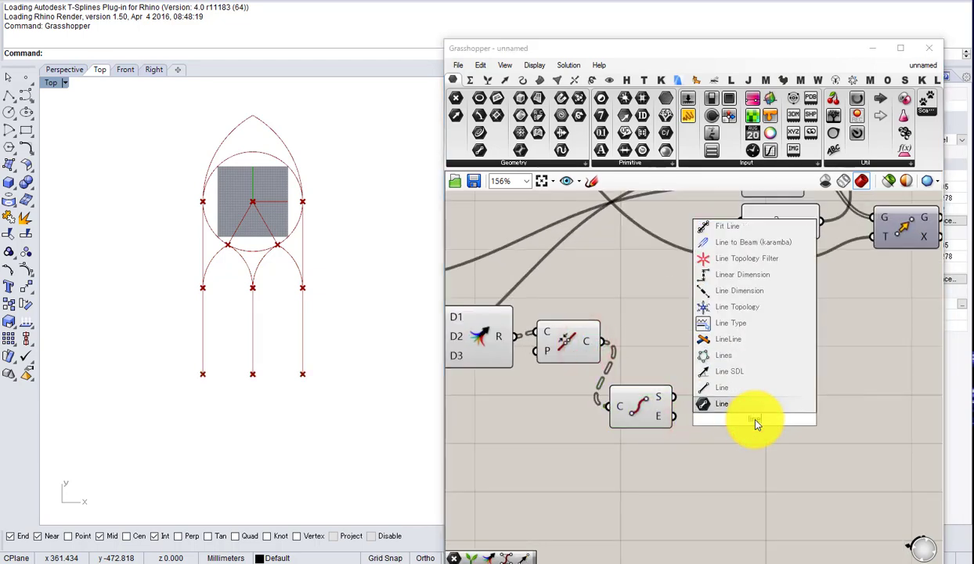
pyautogui.click(736, 404)
pyautogui.scroll(2, 736, 396)
pyautogui.moveTo(674, 398); pyautogui.dragTo(739, 413)
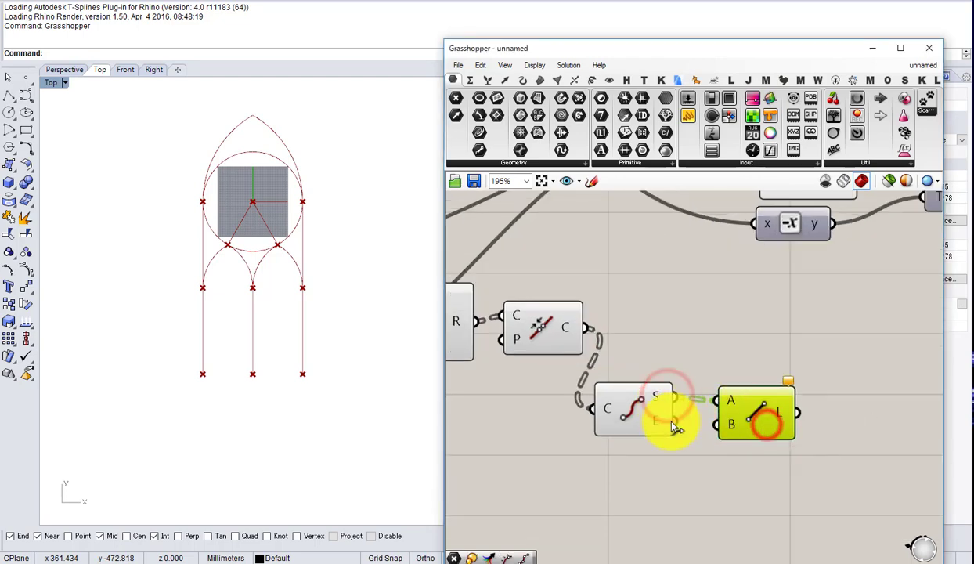
pyautogui.moveTo(675, 420); pyautogui.dragTo(740, 435)
pyautogui.scroll(-4, 752, 411)
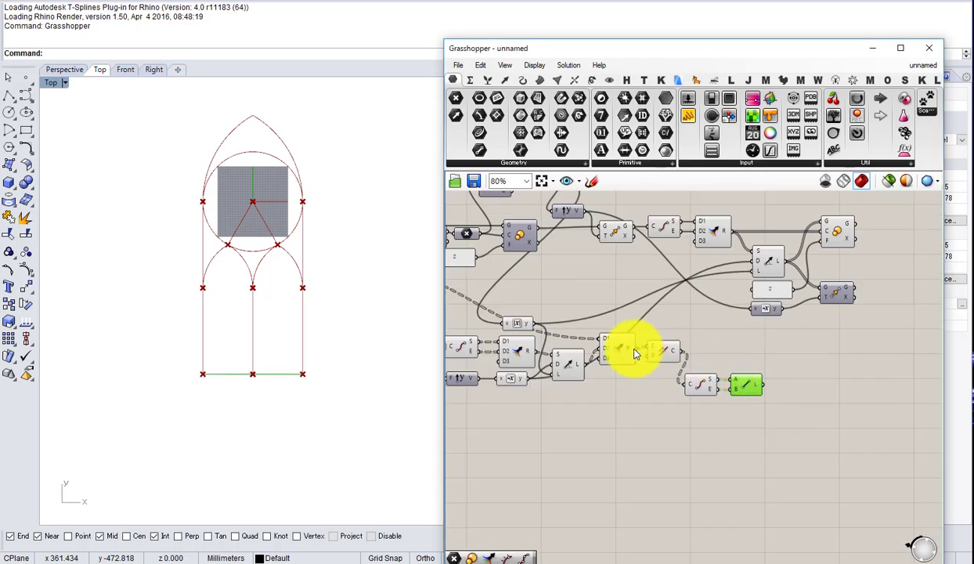
pyautogui.scroll(2, 635, 354)
pyautogui.click(683, 374)
# Step: Add a Merge component after the Line, connecting the joined curves to D1 and the Line's L output to D2
pyautogui.doubleClick(708, 360)
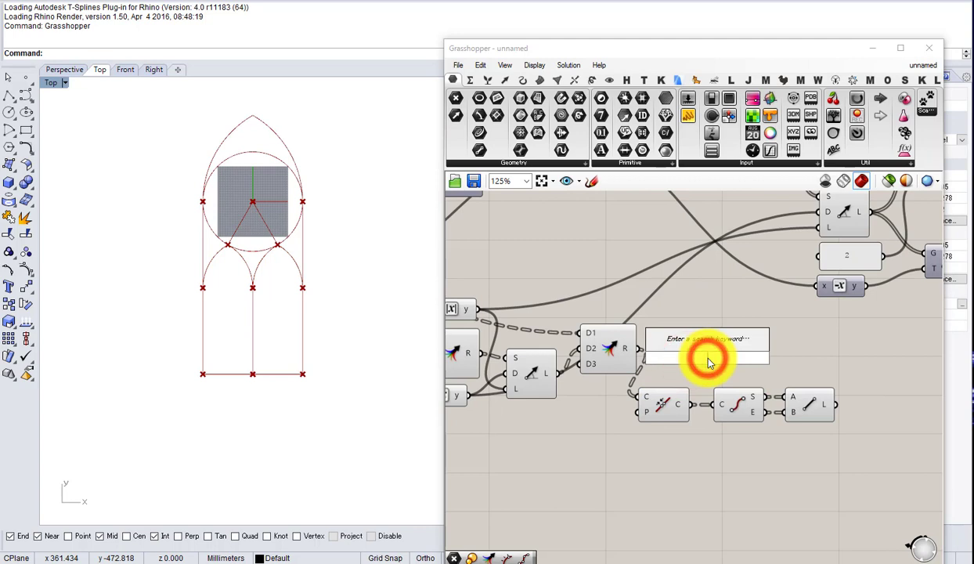
pyautogui.write('mer')
pyautogui.click(679, 345)
pyautogui.moveTo(708, 370); pyautogui.dragTo(760, 374)
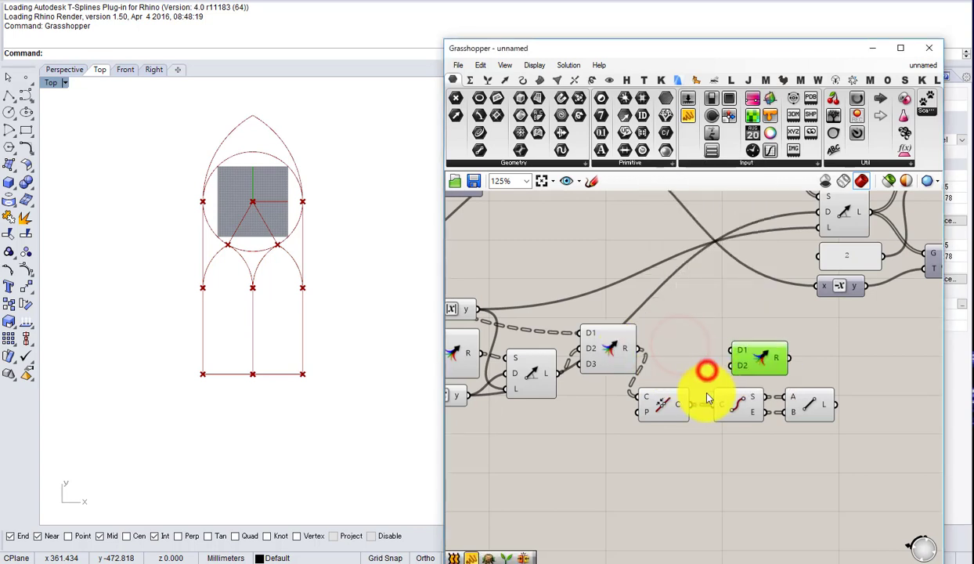
pyautogui.moveTo(690, 404); pyautogui.dragTo(874, 375)
pyautogui.moveTo(835, 408); pyautogui.dragTo(860, 399)
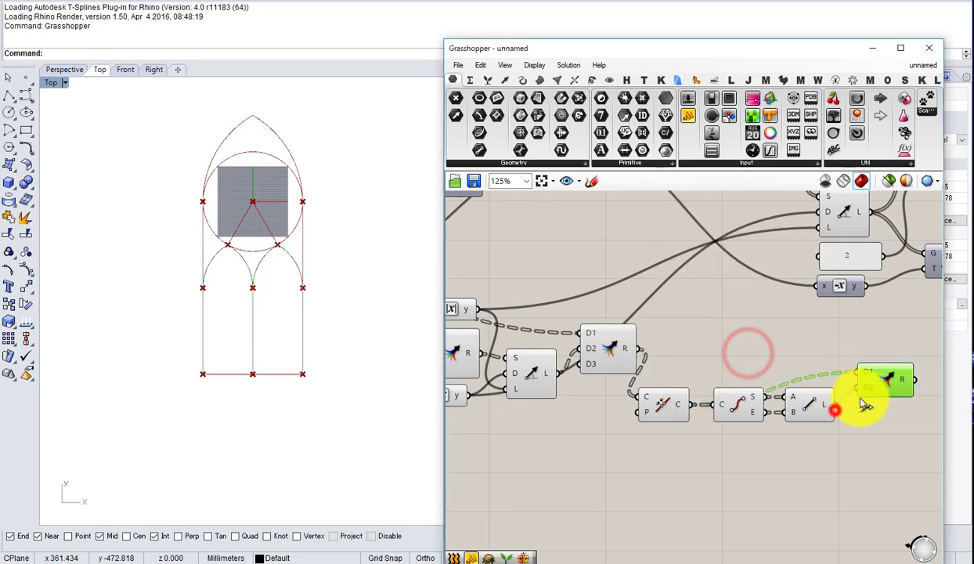
pyautogui.moveTo(903, 386)
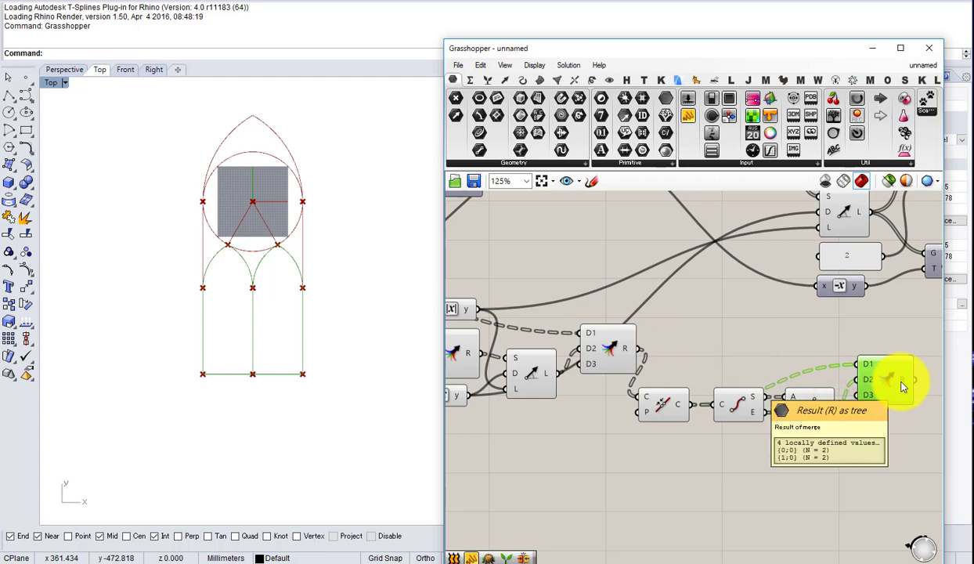
# Step: Simplify the Join Curves C output and rearrange the End Points, Line and Merge components beside it
pyautogui.rightClick(683, 406)
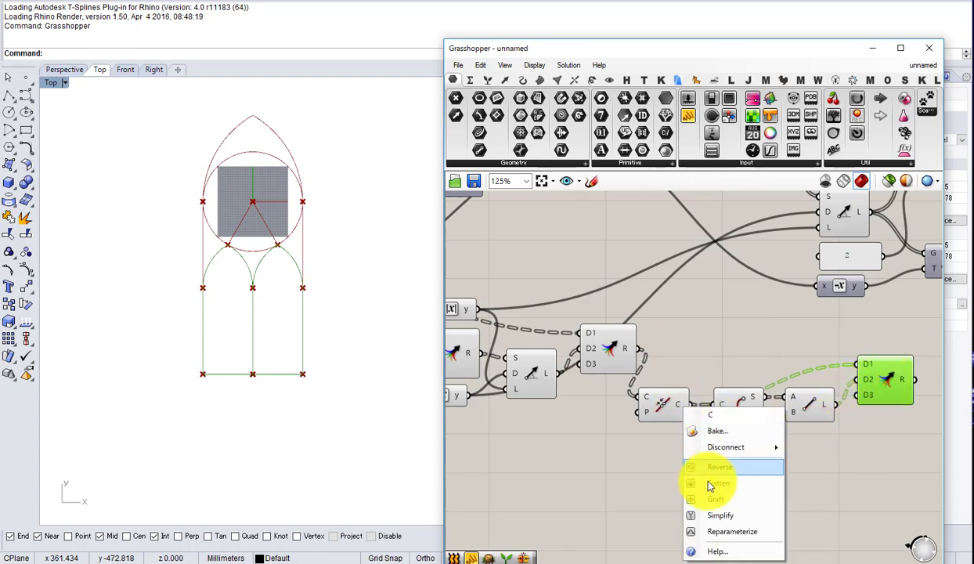
pyautogui.click(716, 517)
pyautogui.moveTo(733, 405); pyautogui.dragTo(727, 450)
pyautogui.moveTo(811, 403); pyautogui.dragTo(801, 448)
pyautogui.moveTo(875, 397); pyautogui.dragTo(859, 420)
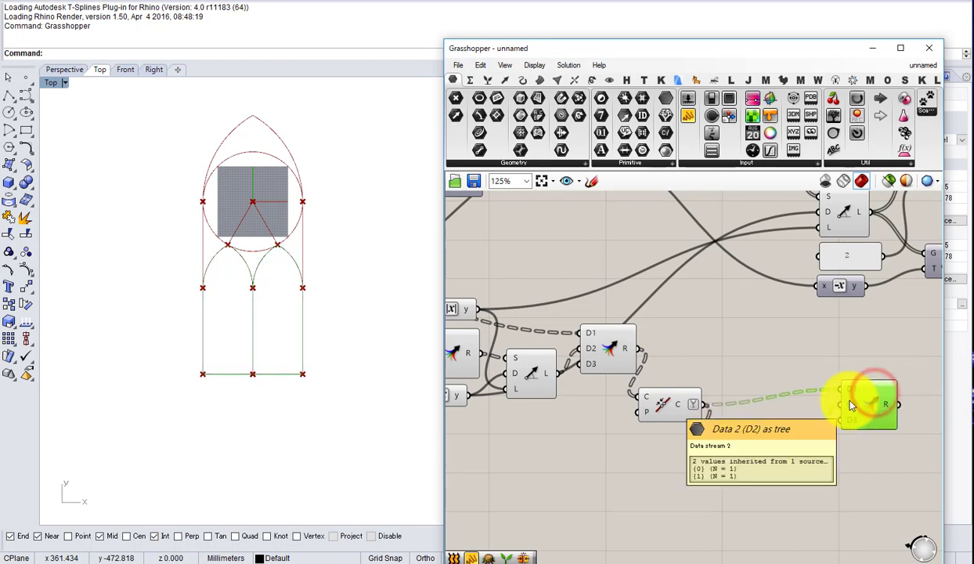
pyautogui.moveTo(870, 404)
pyautogui.moveTo(869, 404); pyautogui.dragTo(750, 420, button='right')
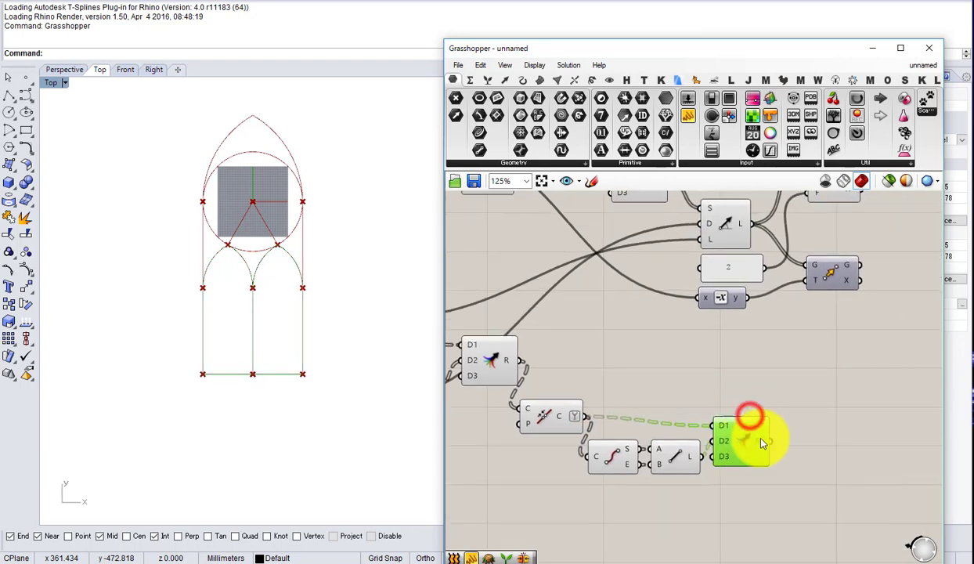
# Step: Add a second Join Curves component after the new Merge and connect the Merge's R output to its C input
pyautogui.doubleClick(793, 444)
pyautogui.write('join')
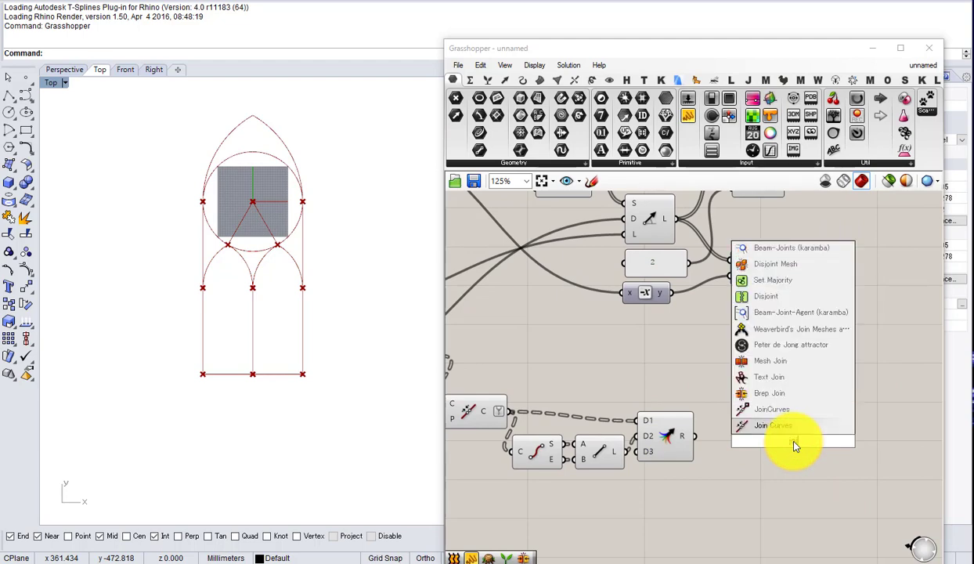
pyautogui.click(794, 403)
pyautogui.moveTo(695, 437); pyautogui.dragTo(798, 435)
pyautogui.scroll(-3, 798, 435)
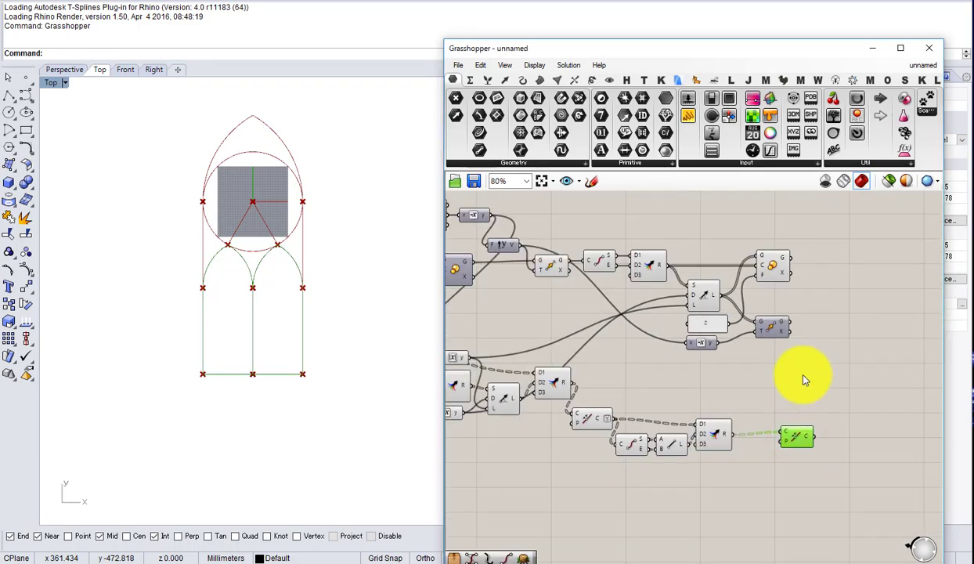
# Step: Turn off the preview of the small arches' extension and closing components, including the final Join Curves
pyautogui.moveTo(810, 324); pyautogui.dragTo(777, 359, button='right')
pyautogui.scroll(3, 765, 305)
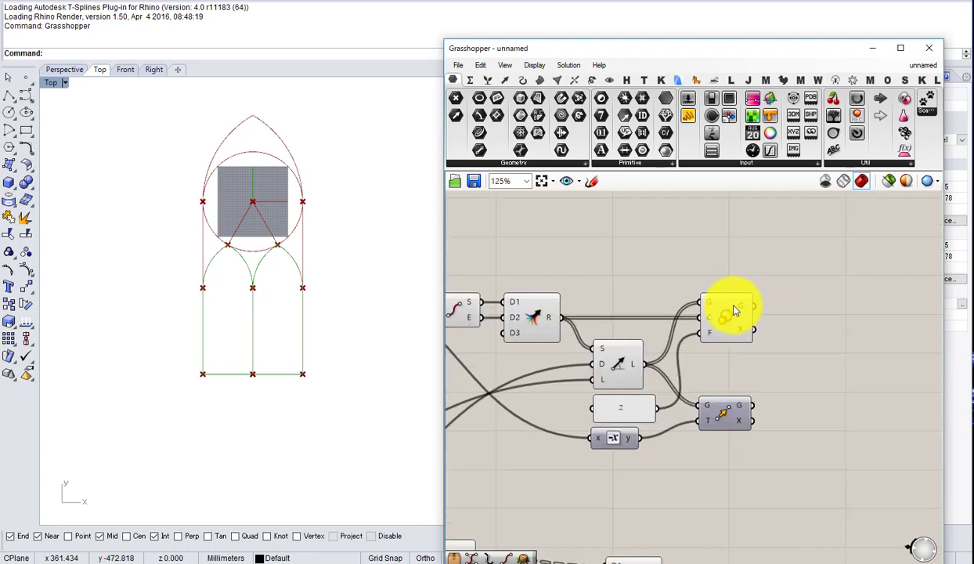
pyautogui.click(718, 312)
pyautogui.scroll(-2, 709, 333)
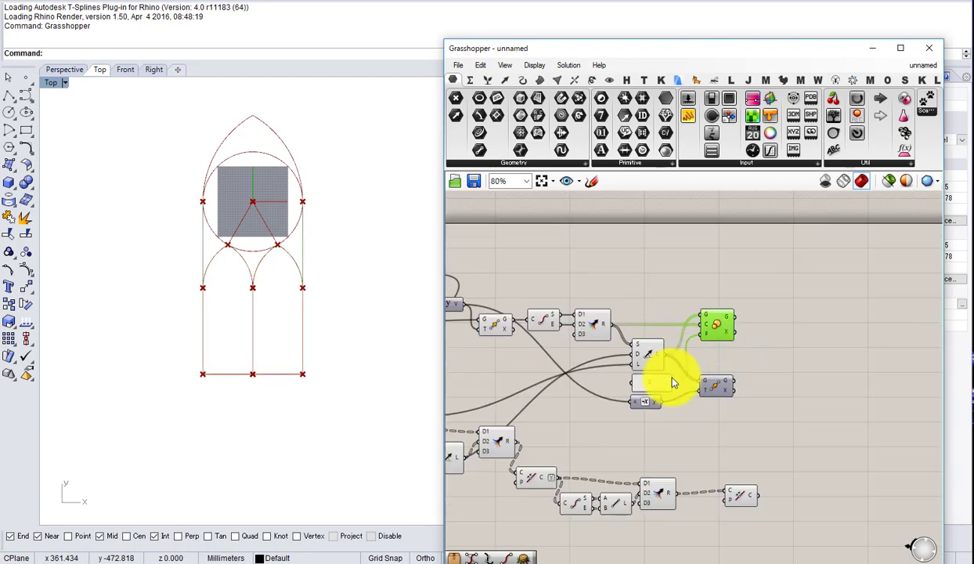
pyautogui.moveTo(672, 381); pyautogui.dragTo(745, 356, button='right')
pyautogui.moveTo(709, 502); pyautogui.dragTo(798, 479, button='right')
pyautogui.moveTo(829, 506); pyautogui.dragTo(492, 361)
pyautogui.middleClick(520, 376)
pyautogui.click(555, 359)
pyautogui.moveTo(867, 429); pyautogui.dragTo(694, 428, button='right')
pyautogui.scroll(3, 696, 431)
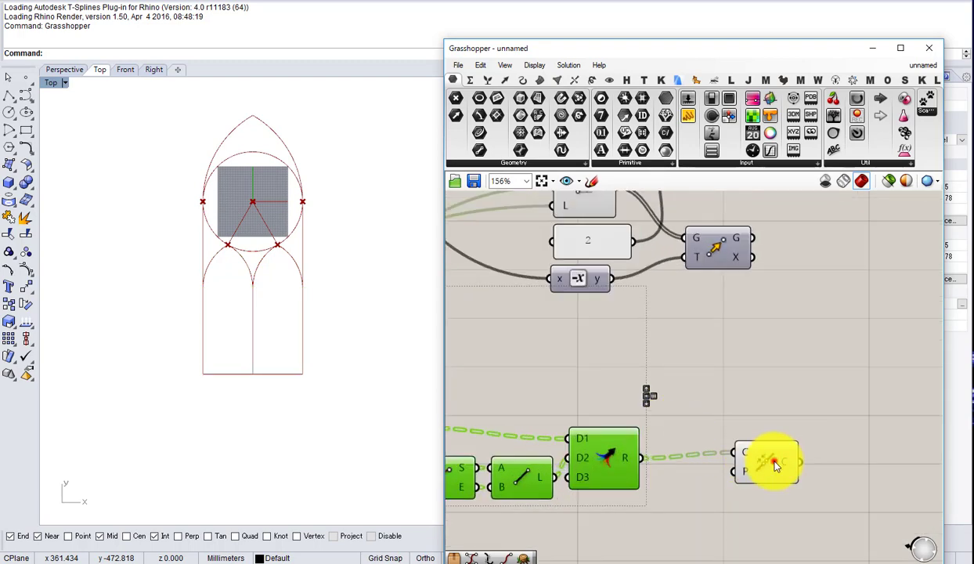
pyautogui.click(773, 461)
pyautogui.middleClick(774, 461)
pyautogui.click(805, 446)
# Step: Turn off the preview of the upstream components that generate the small pointed arches
pyautogui.scroll(-3, 709, 382)
pyautogui.moveTo(705, 381); pyautogui.dragTo(774, 427, button='right')
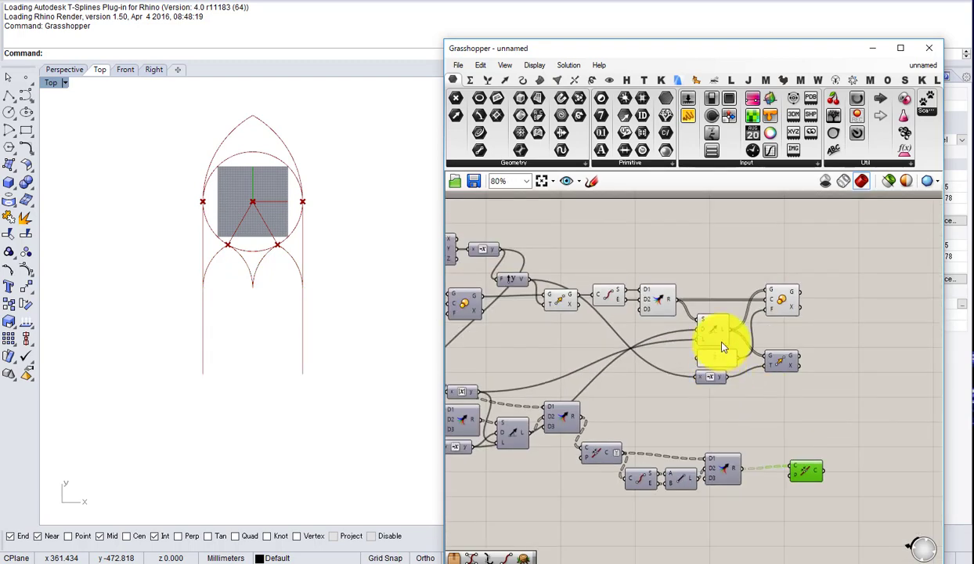
pyautogui.scroll(1, 694, 343)
pyautogui.moveTo(694, 343); pyautogui.dragTo(807, 358, button='right')
pyautogui.scroll(-1, 807, 358)
pyautogui.moveTo(583, 361); pyautogui.dragTo(776, 363, button='right')
pyautogui.moveTo(637, 383); pyautogui.dragTo(570, 320)
pyautogui.middleClick(583, 358)
pyautogui.click(625, 342)
# Step: Turn off the preview of the large arch's End Points, Merge and Line SDL components
pyautogui.moveTo(862, 322); pyautogui.dragTo(589, 325, button='right')
pyautogui.scroll(2, 685, 324)
pyautogui.click(692, 323)
pyautogui.click(662, 308)
pyautogui.moveTo(724, 374); pyautogui.dragTo(660, 320)
pyautogui.middleClick(659, 317)
pyautogui.click(701, 296)
pyautogui.moveTo(640, 279); pyautogui.dragTo(464, 269, button='right')
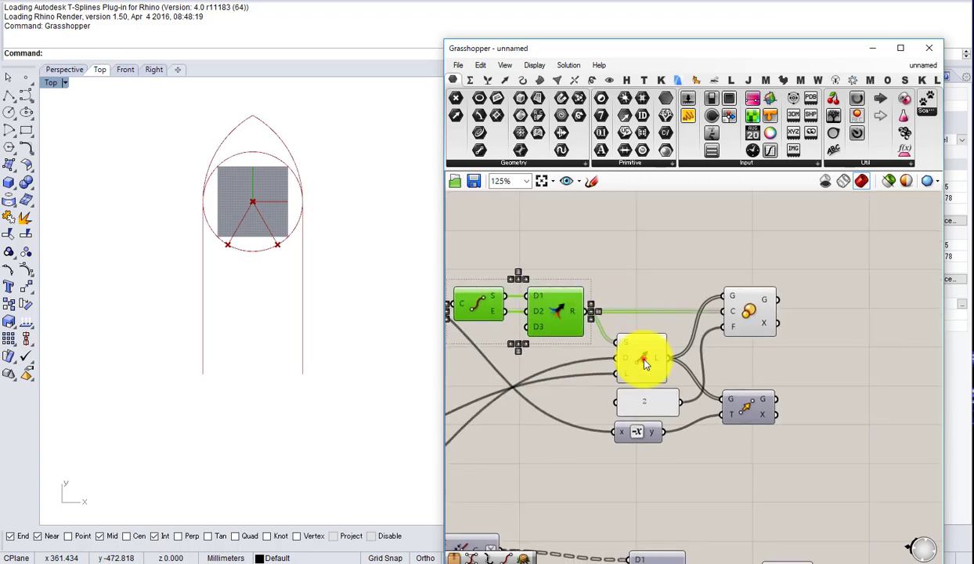
pyautogui.click(644, 360)
pyautogui.middleClick(644, 359)
pyautogui.click(684, 330)
# Step: Delete the Move component fed by the large arch's Line SDL and the Negative component that drives it
pyautogui.click(750, 311)
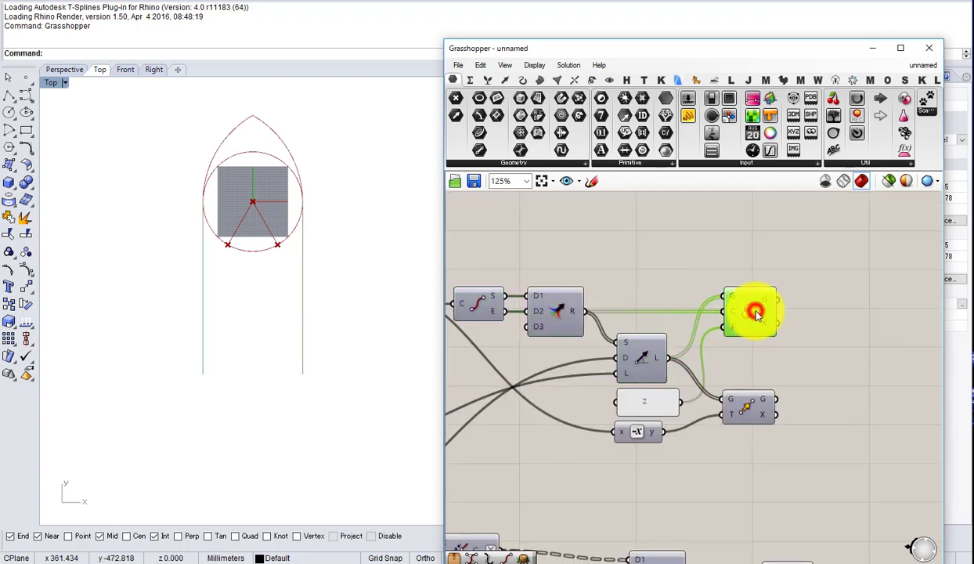
pyautogui.click(749, 402)
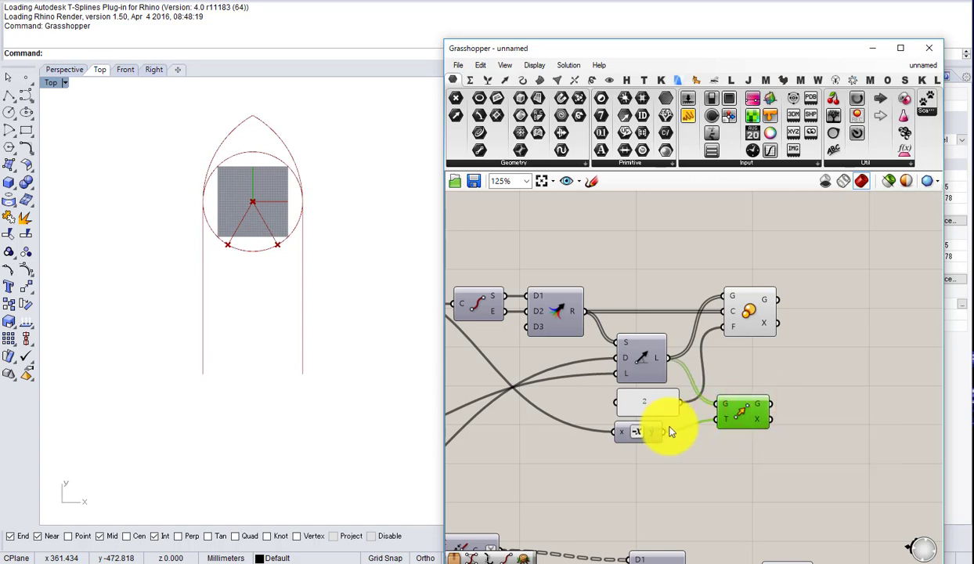
pyautogui.moveTo(671, 433); pyautogui.dragTo(739, 408)
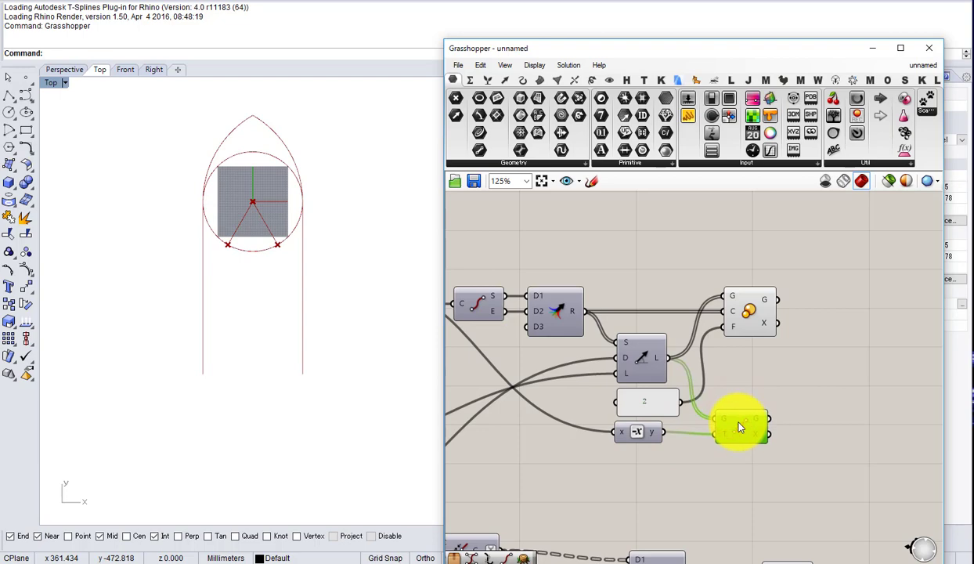
pyautogui.press('Delete')
pyautogui.click(640, 434)
pyautogui.press('Delete')
# Step: Move the large arch's Line SDL, the panel containing 2 and the Scale component closer to the Merge
pyautogui.moveTo(648, 441); pyautogui.dragTo(737, 442, button='right')
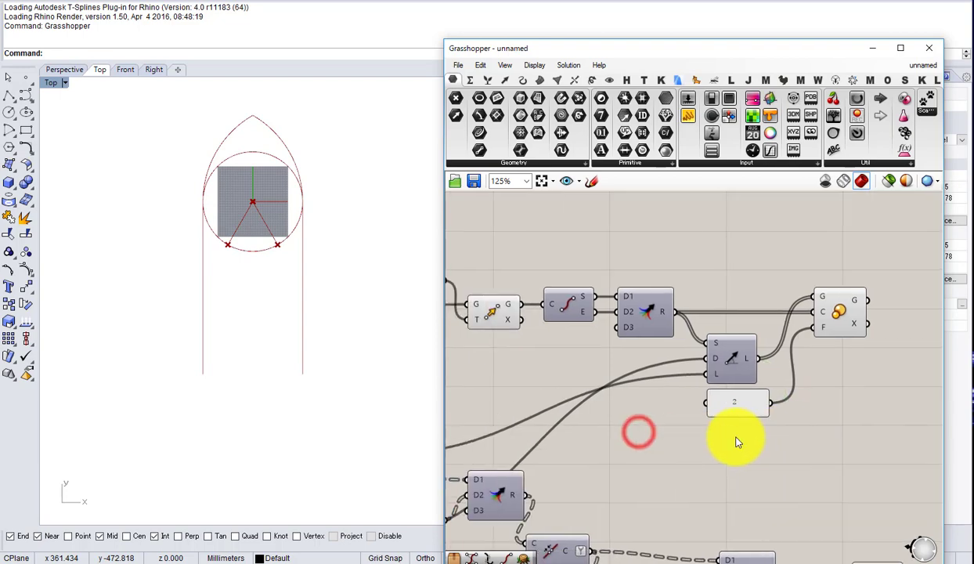
pyautogui.scroll(-1, 743, 466)
pyautogui.click(729, 388)
pyautogui.click(736, 420)
pyautogui.click(736, 423)
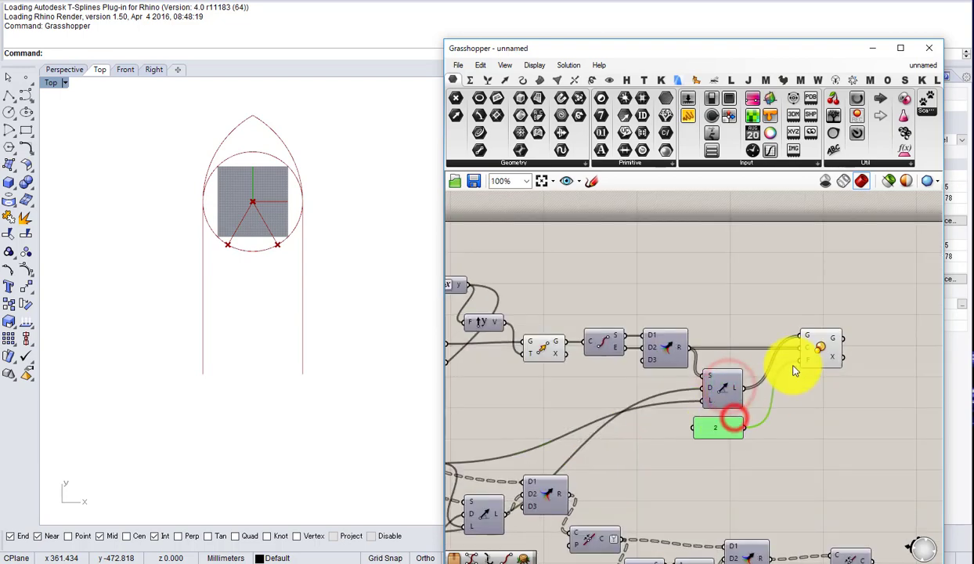
pyautogui.click(815, 348)
# Step: Add a Merge component above the Scale and connect the large arch's Move G output to D1
pyautogui.scroll(3, 649, 349)
pyautogui.click(522, 342)
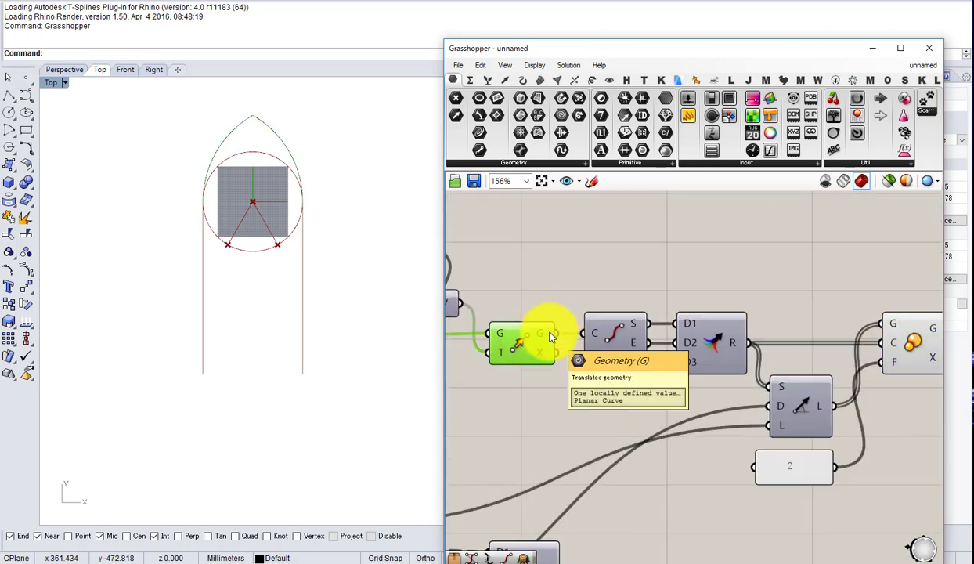
pyautogui.moveTo(608, 258); pyautogui.dragTo(517, 254, button='right')
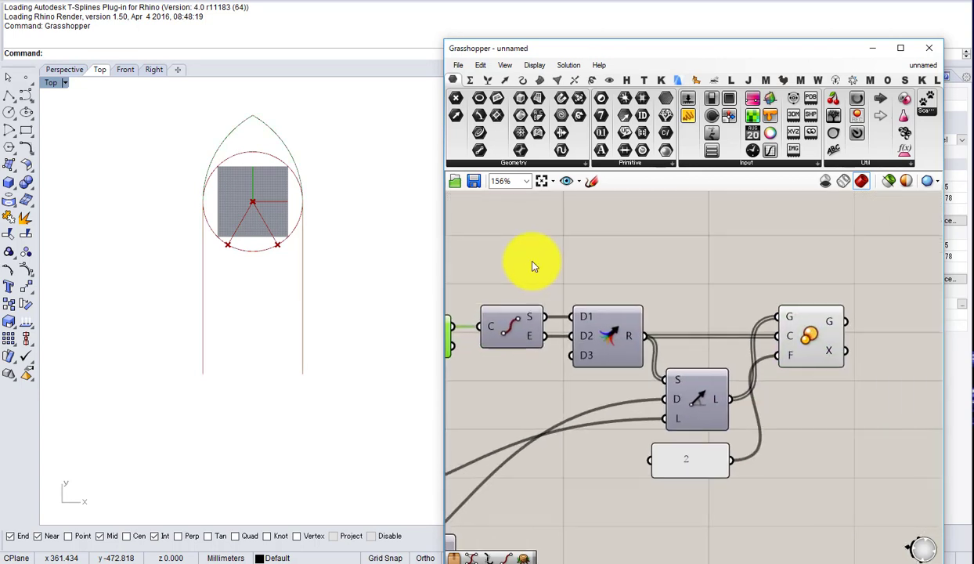
pyautogui.doubleClick(532, 262)
pyautogui.write('mer')
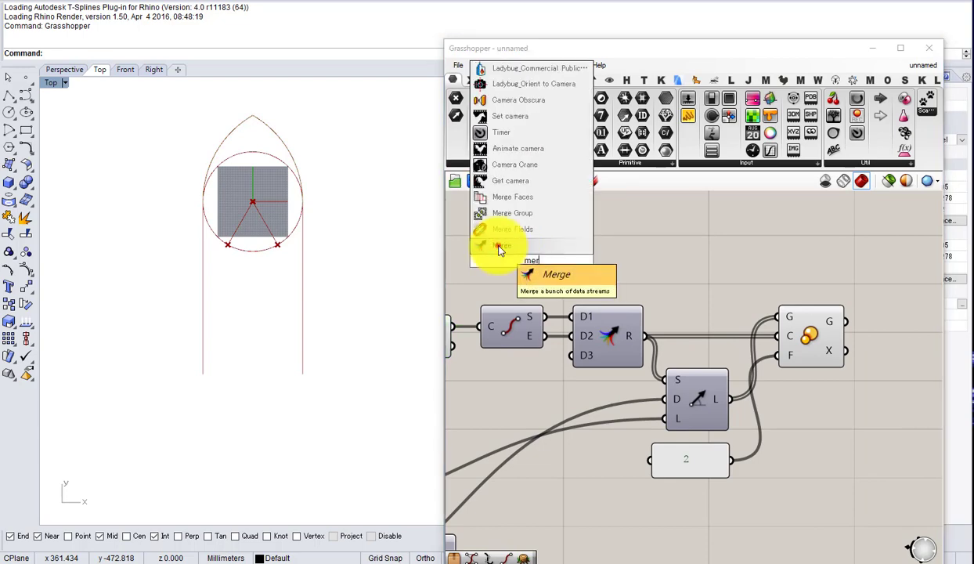
pyautogui.click(498, 246)
pyautogui.moveTo(481, 298); pyautogui.dragTo(567, 296, button='right')
pyautogui.moveTo(536, 324)
pyautogui.mouseDown()
pyautogui.moveTo(581, 248)
pyautogui.moveTo(815, 254)
pyautogui.mouseUp()
pyautogui.scroll(-2, 603, 250)
pyautogui.click(785, 295)
# Step: Add an End Points component, connect the Scale's G output to its C input, and place it below the Scale
pyautogui.moveTo(845, 311); pyautogui.dragTo(761, 320, button='right')
pyautogui.doubleClick(763, 316)
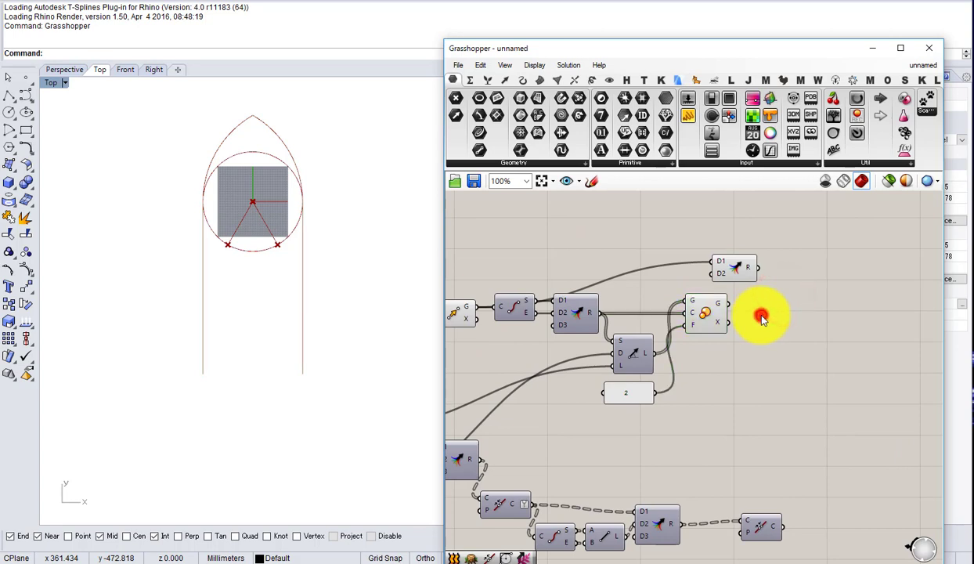
pyautogui.write('end')
pyautogui.click(741, 301)
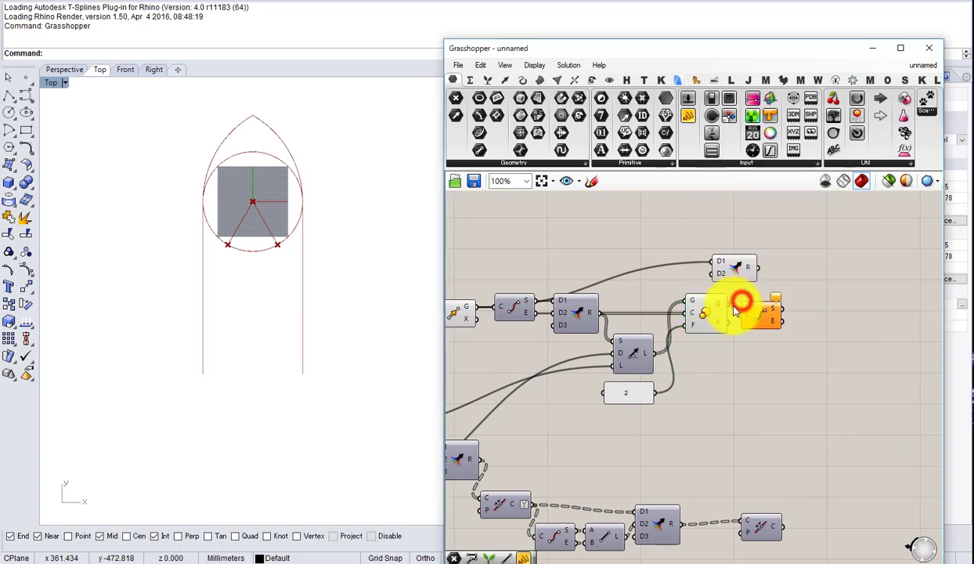
pyautogui.moveTo(729, 304); pyautogui.dragTo(745, 317)
pyautogui.moveTo(761, 316); pyautogui.dragTo(754, 354)
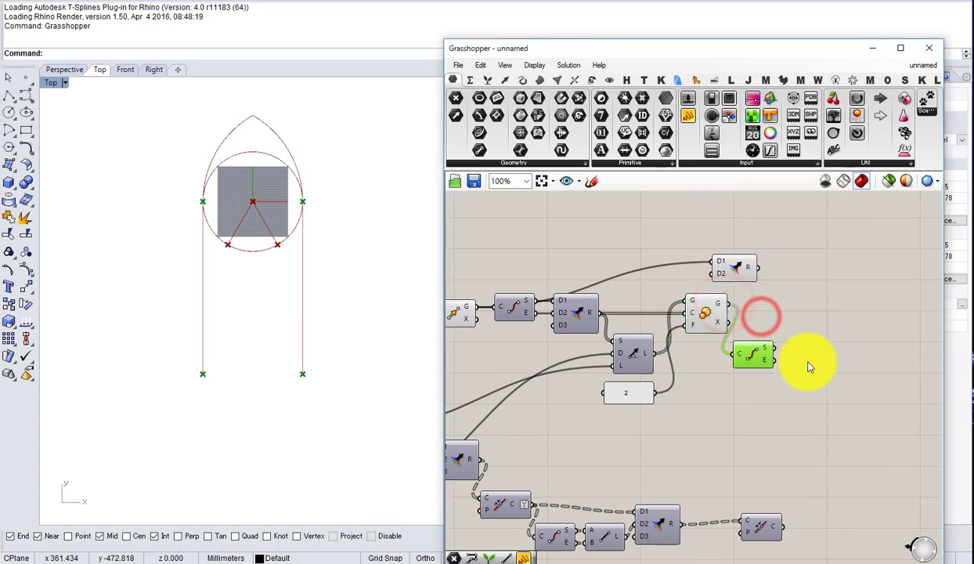
# Step: Add a PolyLine component beside the new End Points and connect the E output to its V input
pyautogui.doubleClick(809, 366)
pyautogui.click(789, 385)
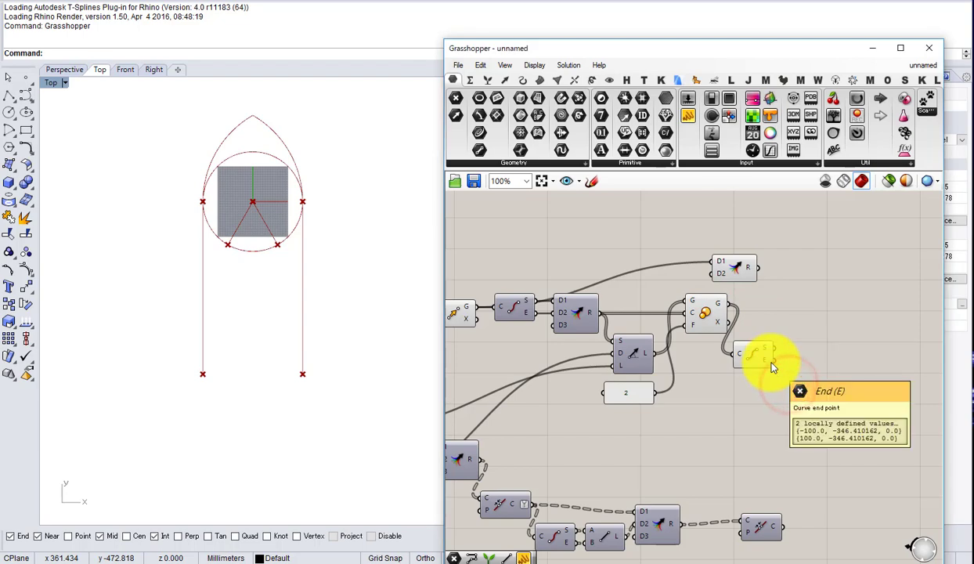
pyautogui.doubleClick(817, 370)
pyautogui.write('polyline')
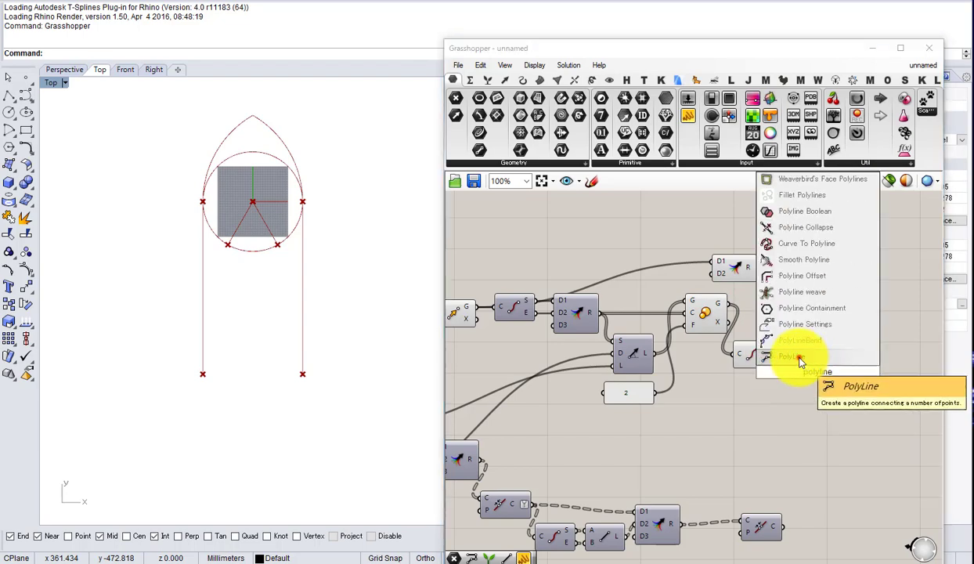
pyautogui.click(801, 362)
pyautogui.scroll(2, 772, 364)
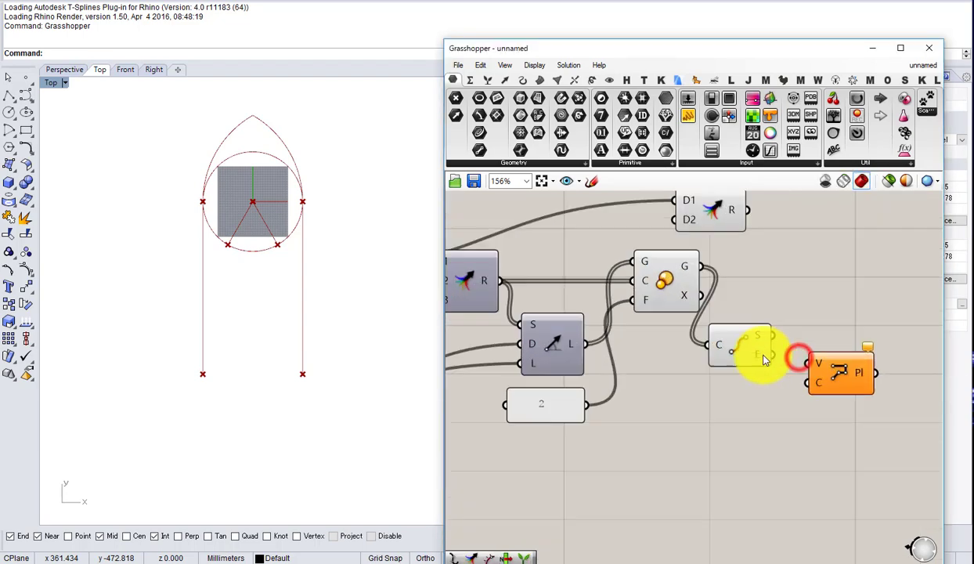
pyautogui.moveTo(758, 354); pyautogui.dragTo(822, 355)
pyautogui.moveTo(702, 255); pyautogui.dragTo(658, 303, button='right')
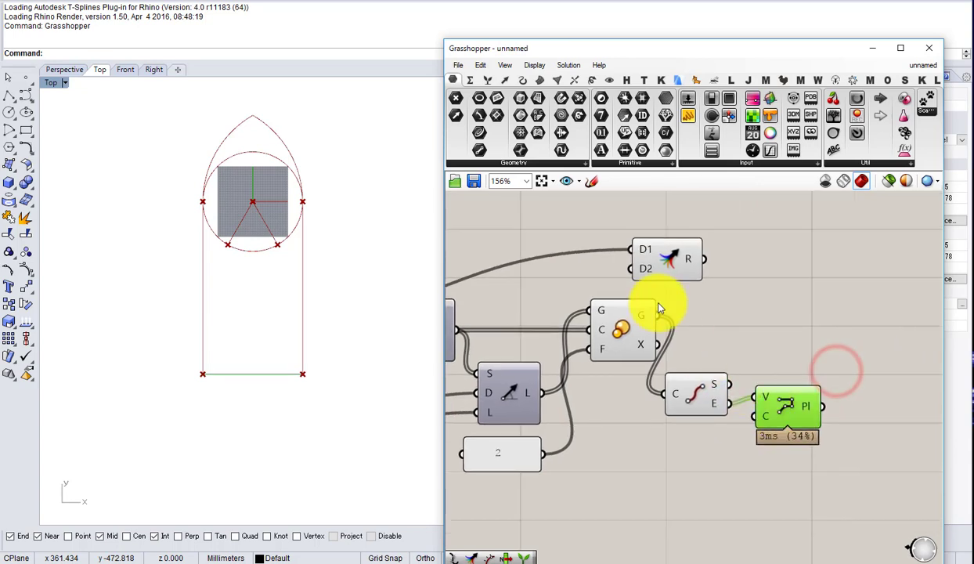
# Step: Move the new Merge after the PolyLine, connecting the Scale's G output to D2 and the PolyLine's Pl output to D3
pyautogui.moveTo(649, 267); pyautogui.dragTo(822, 271)
pyautogui.scroll(-1, 764, 274)
pyautogui.click(652, 312)
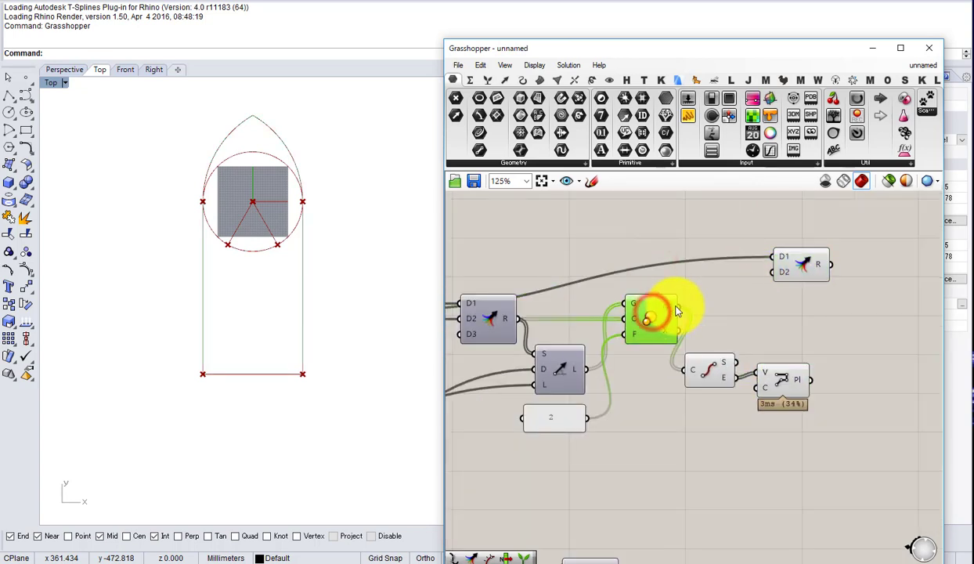
pyautogui.moveTo(678, 306); pyautogui.dragTo(784, 274)
pyautogui.moveTo(811, 380); pyautogui.dragTo(789, 296)
pyautogui.rightClick(820, 265)
pyautogui.click(848, 320)
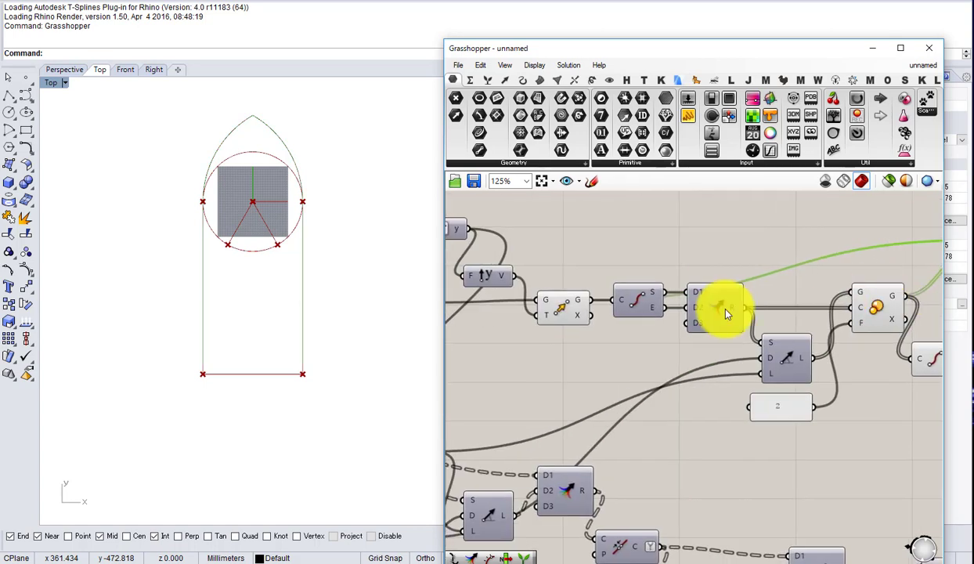
# Step: Reposition the large arch's first End Points and Merge components below the wire leaving the Move
pyautogui.moveTo(725, 311); pyautogui.dragTo(714, 344)
pyautogui.moveTo(641, 301); pyautogui.dragTo(618, 343)
pyautogui.moveTo(697, 341); pyautogui.dragTo(679, 355)
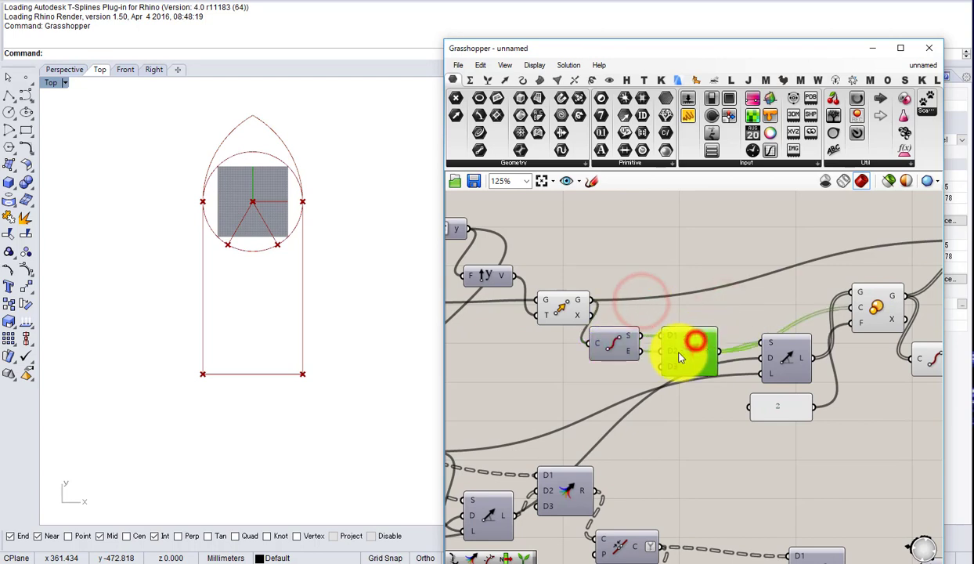
# Step: Space out the large arch's lower components in order, from the panel below the Line SDL through the Scale and End Points to the final Merge
pyautogui.moveTo(781, 362); pyautogui.dragTo(750, 445)
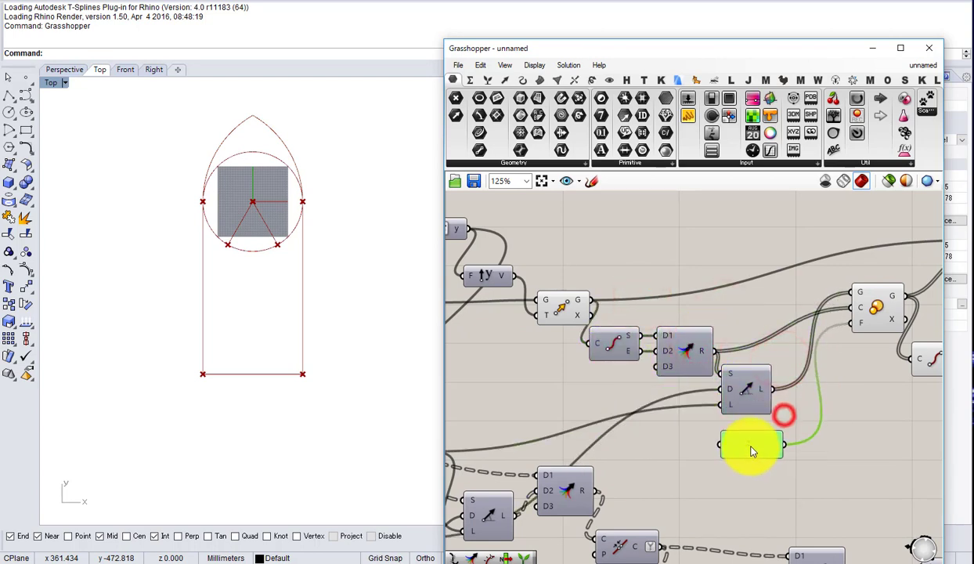
pyautogui.moveTo(882, 323); pyautogui.dragTo(837, 367)
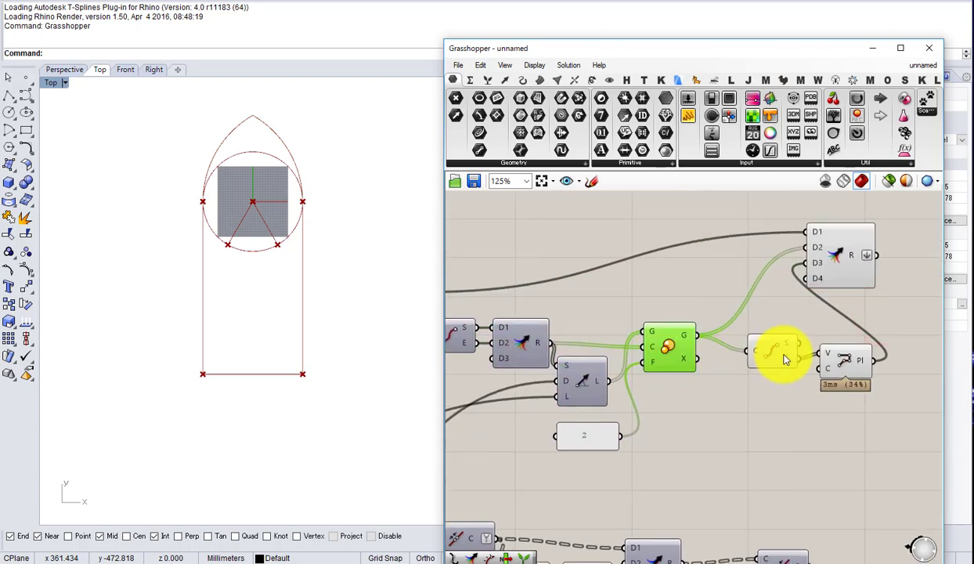
pyautogui.moveTo(773, 358); pyautogui.dragTo(805, 359)
pyautogui.moveTo(824, 257); pyautogui.dragTo(868, 329)
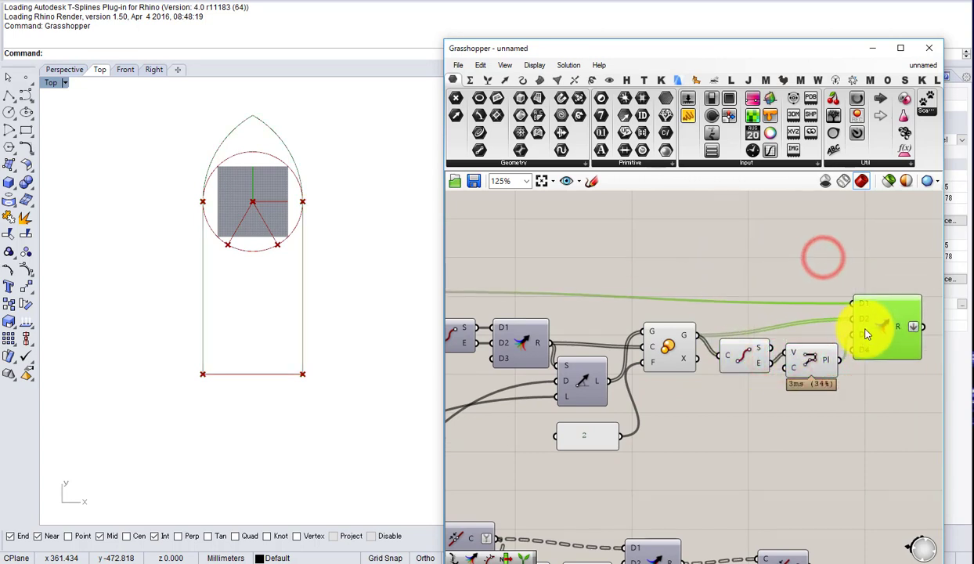
# Step: Turn off the preview of the large arch's Scale, End Points and PolyLine components
pyautogui.moveTo(819, 416); pyautogui.dragTo(652, 348)
pyautogui.middleClick(637, 347)
pyautogui.click(679, 308)
# Step: Add a Join Curves component after the large arch's final Merge and connect the Merge's R output to its C input
pyautogui.moveTo(927, 343); pyautogui.dragTo(696, 348, button='right')
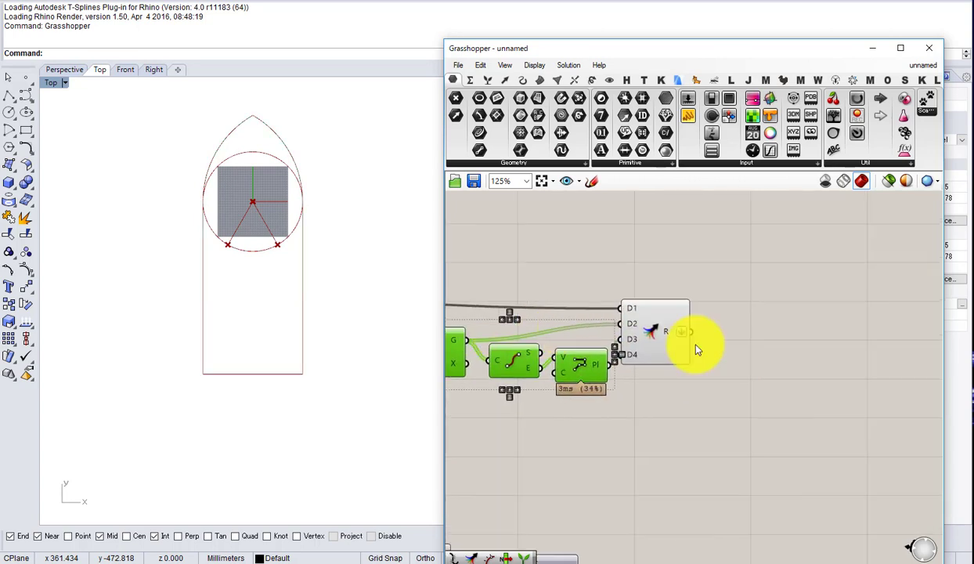
pyautogui.doubleClick(737, 357)
pyautogui.write('join')
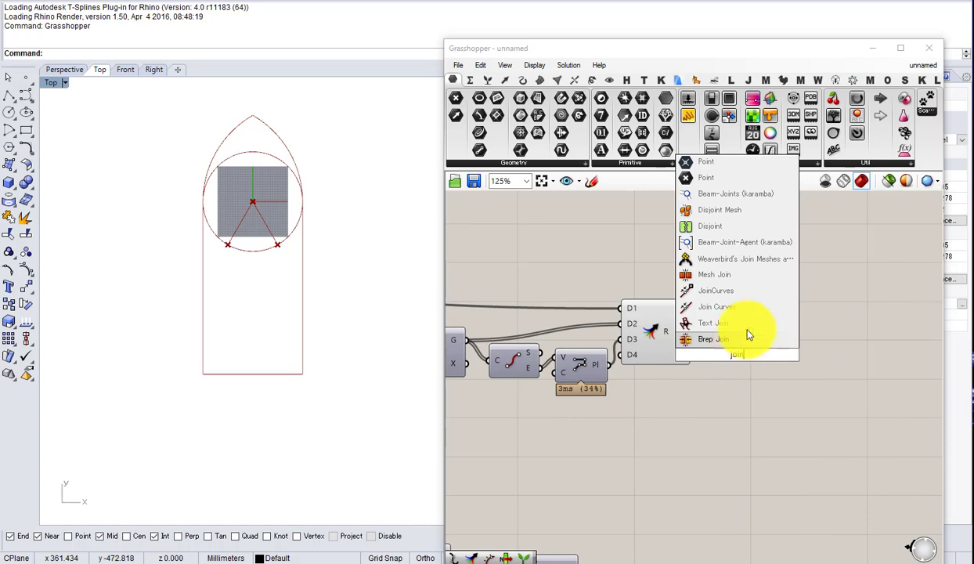
pyautogui.click(725, 304)
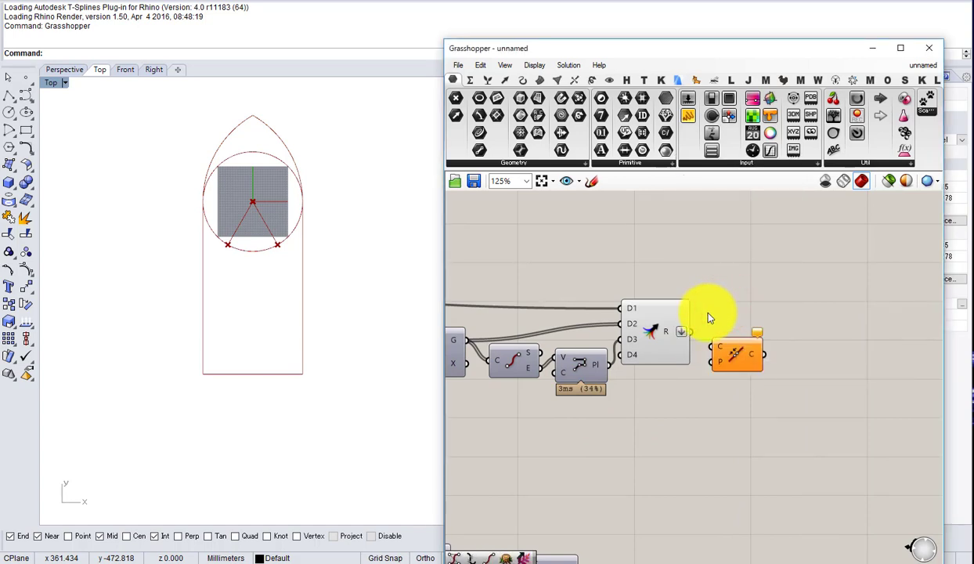
pyautogui.scroll(1, 711, 311)
pyautogui.moveTo(688, 340); pyautogui.dragTo(748, 361)
# Step: Turn off the preview of the Merge that feeds the large arch's Join Curves
pyautogui.click(656, 347)
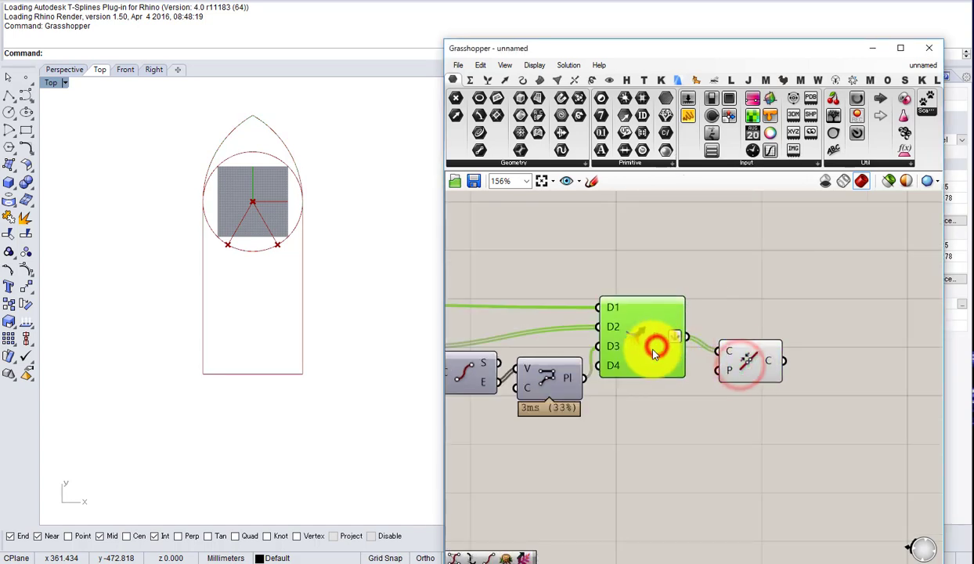
pyautogui.middleClick(652, 349)
pyautogui.scroll(-5, 690, 262)
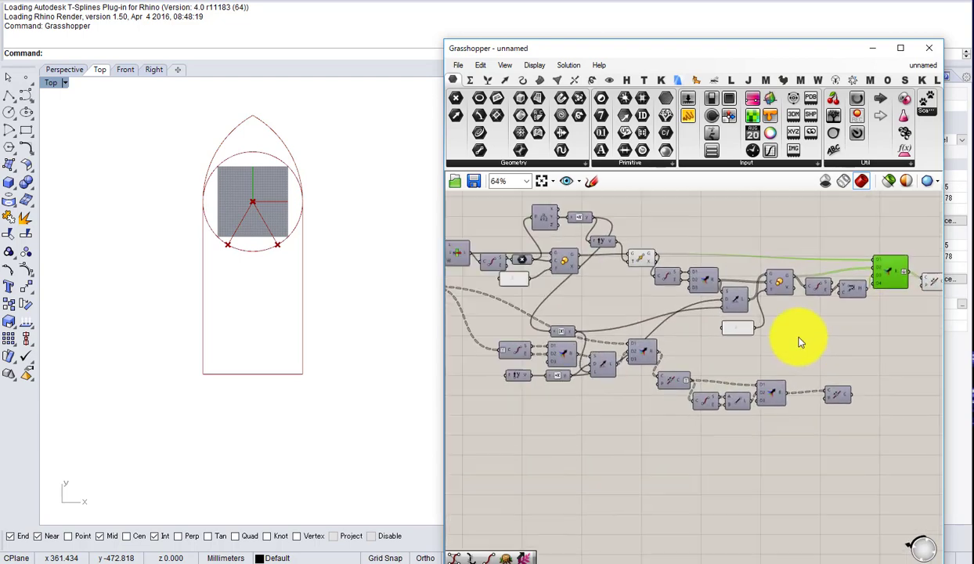
pyautogui.scroll(1, 728, 262)
pyautogui.scroll(3, 727, 259)
pyautogui.click(762, 249)
pyautogui.scroll(-3, 765, 251)
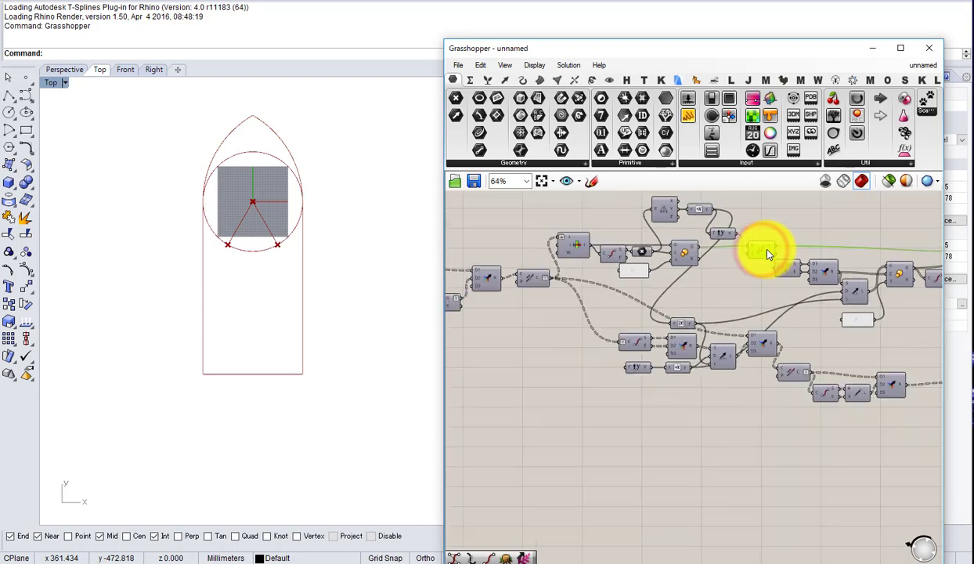
# Step: Turn off the preview of the End Points and Merge components near the rotation setup
pyautogui.moveTo(480, 266); pyautogui.dragTo(810, 318, button='right')
pyautogui.moveTo(629, 420); pyautogui.dragTo(517, 282)
pyautogui.moveTo(517, 332); pyautogui.dragTo(557, 293, button='middle')
# Step: Turn off the preview of the construction line components beside the Circle at the start of the definition
pyautogui.moveTo(455, 311); pyautogui.dragTo(774, 357, button='right')
pyautogui.moveTo(738, 356); pyautogui.dragTo(650, 267)
pyautogui.middleClick(652, 273)
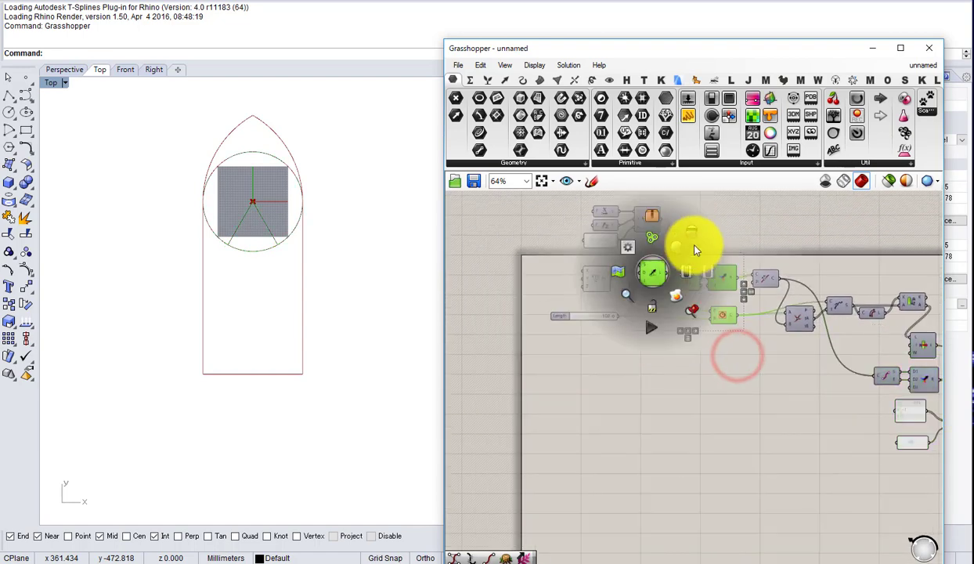
pyautogui.click(765, 216)
pyautogui.scroll(2, 701, 274)
pyautogui.moveTo(728, 213); pyautogui.dragTo(614, 291)
pyautogui.moveTo(613, 291); pyautogui.dragTo(653, 254, button='middle')
# Step: Turn on the preview of the small arches' final Join Curves component
pyautogui.moveTo(755, 267); pyautogui.dragTo(564, 252, button='right')
pyautogui.scroll(-8, 564, 252)
pyautogui.scroll(7, 845, 304)
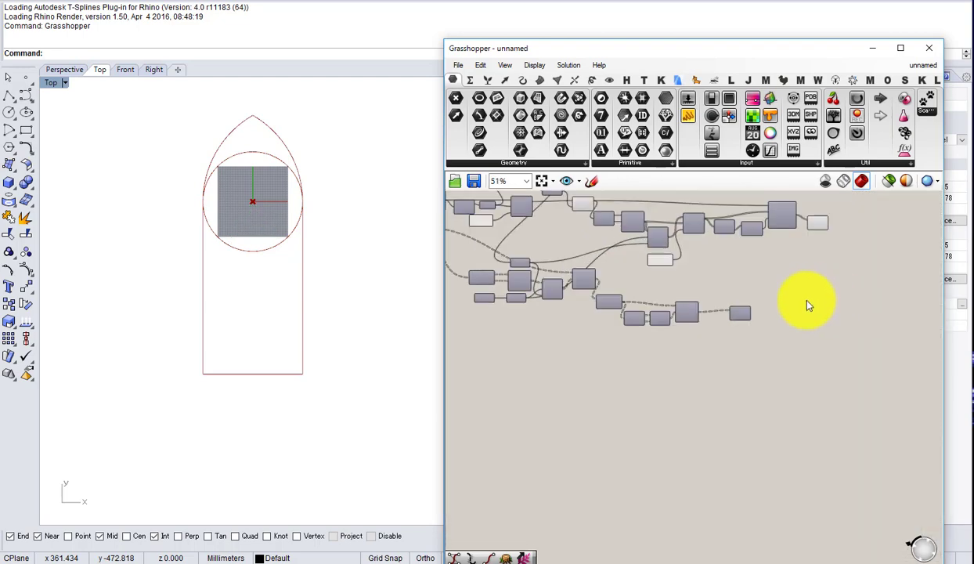
pyautogui.click(709, 322)
pyautogui.moveTo(709, 322); pyautogui.dragTo(759, 310, button='middle')
pyautogui.click(762, 314)
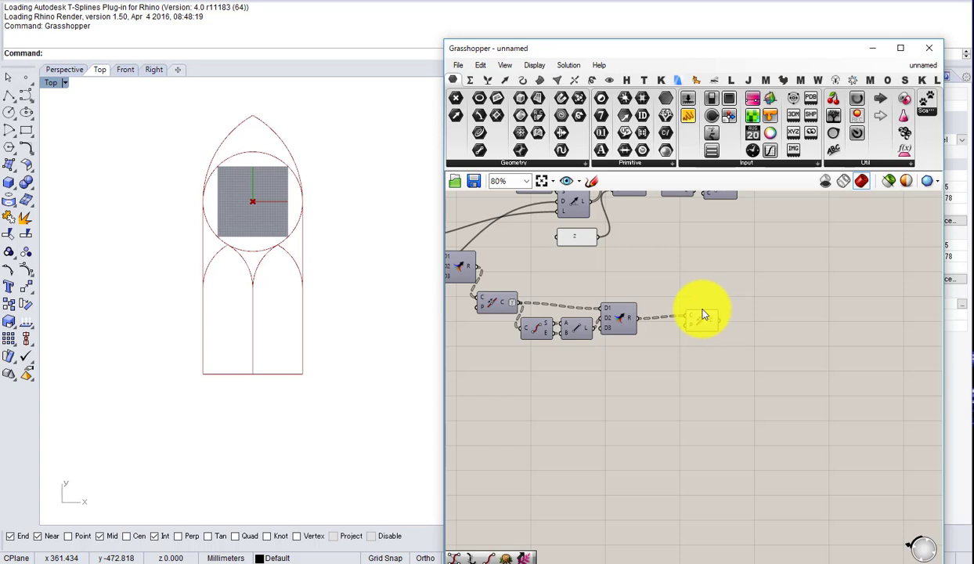
# Step: Move the small arches' final Join Curves so it lines up below the large arch's Join Curves
pyautogui.moveTo(650, 278); pyautogui.dragTo(643, 364, button='right')
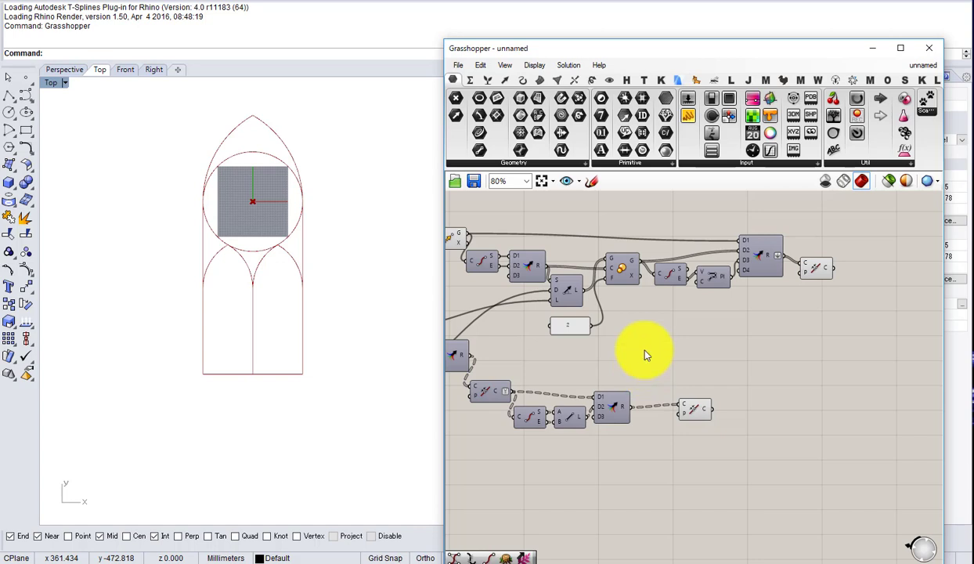
pyautogui.scroll(3, 707, 327)
pyautogui.click(788, 298)
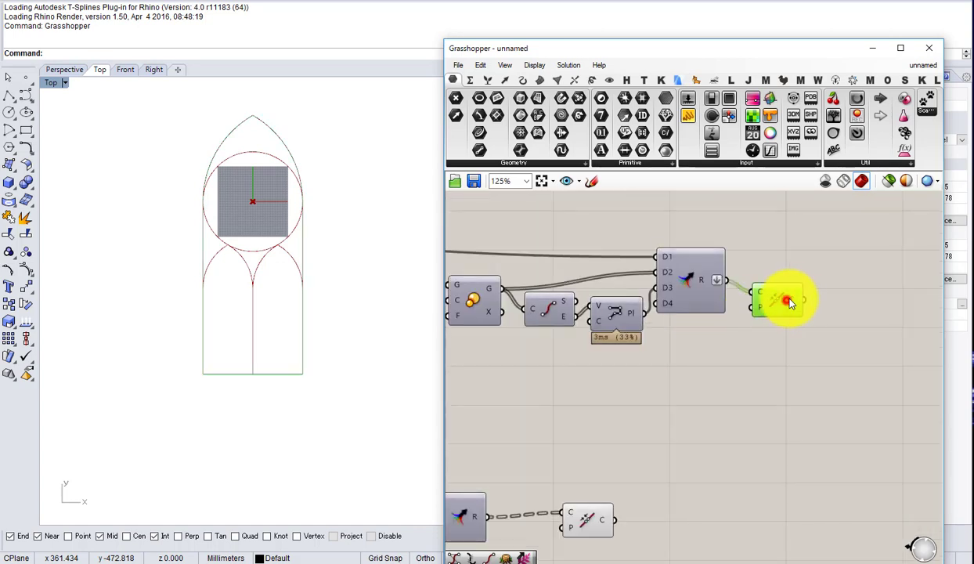
pyautogui.scroll(-2, 645, 444)
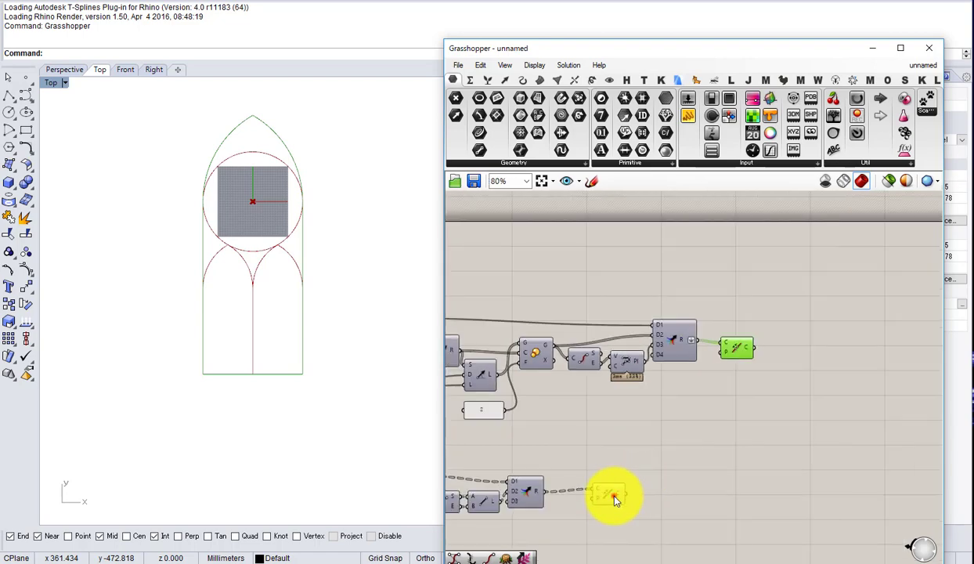
pyautogui.moveTo(616, 500); pyautogui.dragTo(745, 498)
# Step: Add a Curve parameter below the Circle component
pyautogui.scroll(-4, 591, 443)
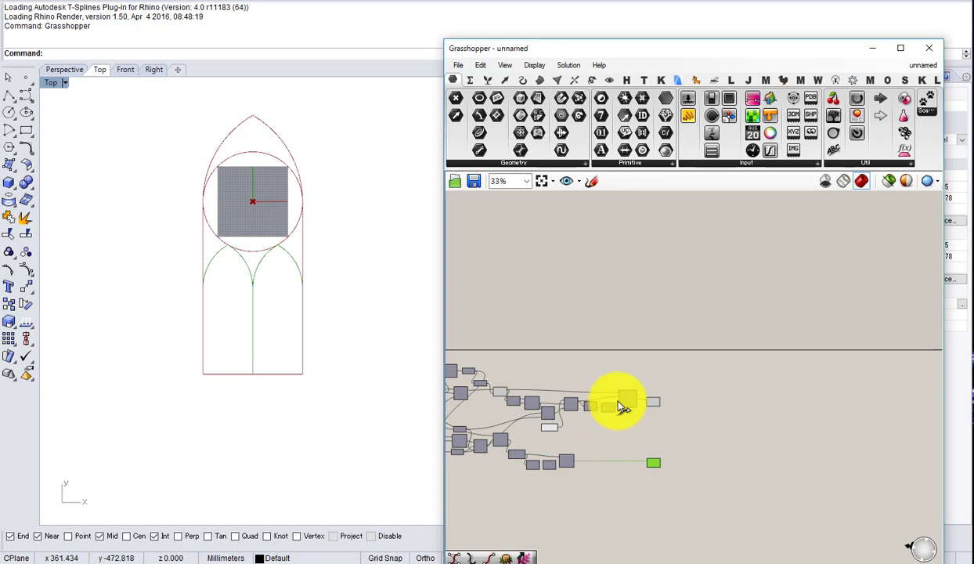
pyautogui.scroll(3, 533, 416)
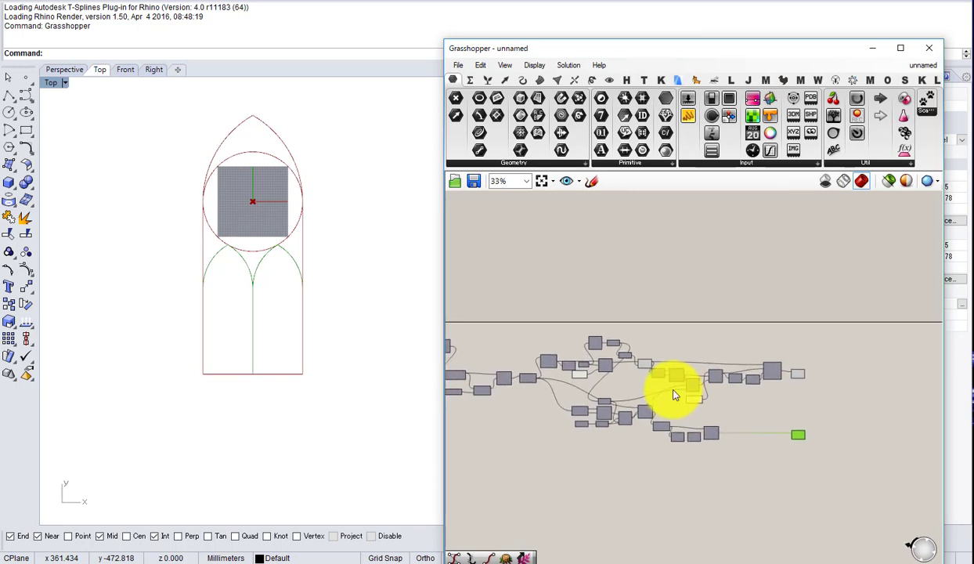
pyautogui.scroll(2, 662, 348)
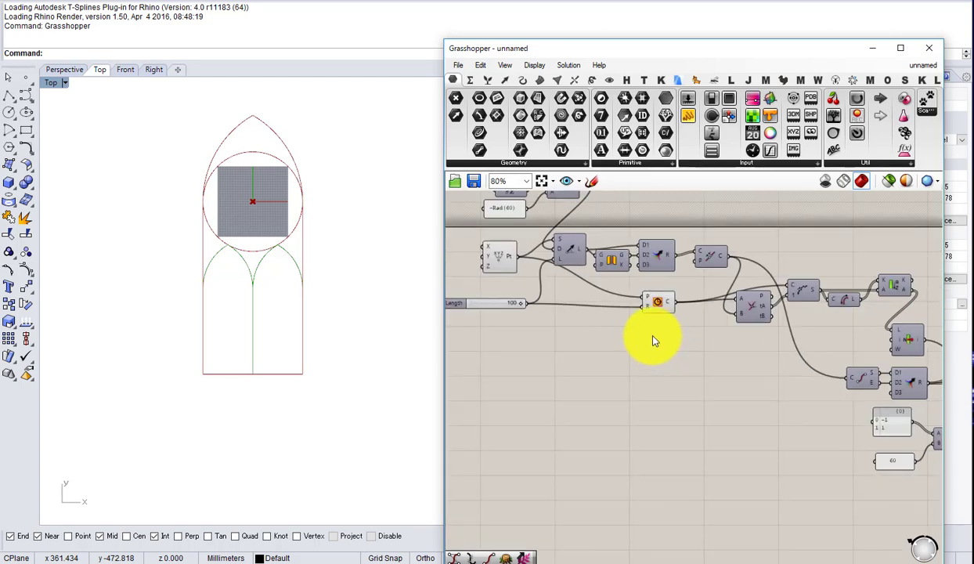
pyautogui.doubleClick(676, 366)
pyautogui.write('crv')
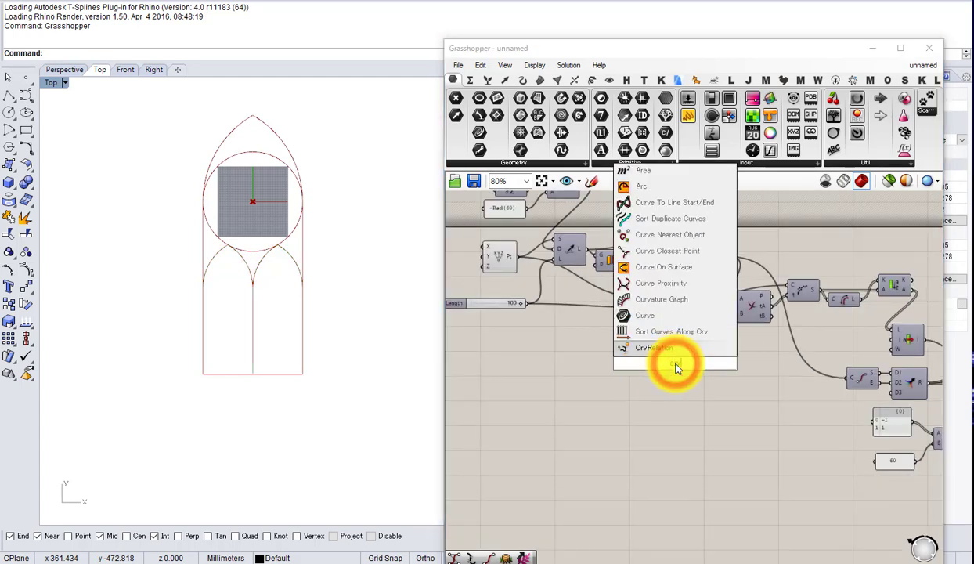
pyautogui.click(641, 319)
# Step: Turn off the Circle's preview and connect its C output to the new Curve parameter
pyautogui.click(655, 299)
pyautogui.middleClick(655, 300)
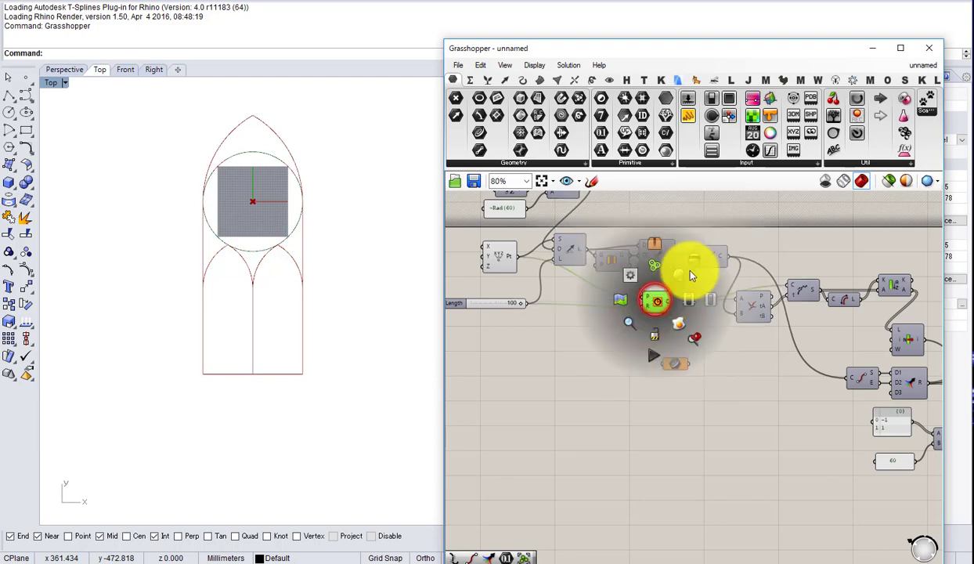
pyautogui.click(689, 274)
pyautogui.moveTo(680, 303); pyautogui.dragTo(662, 363)
# Step: Move the circle's Curve parameter to the end of the definition, between the two final Join Curves components
pyautogui.moveTo(675, 362); pyautogui.dragTo(579, 339, button='right')
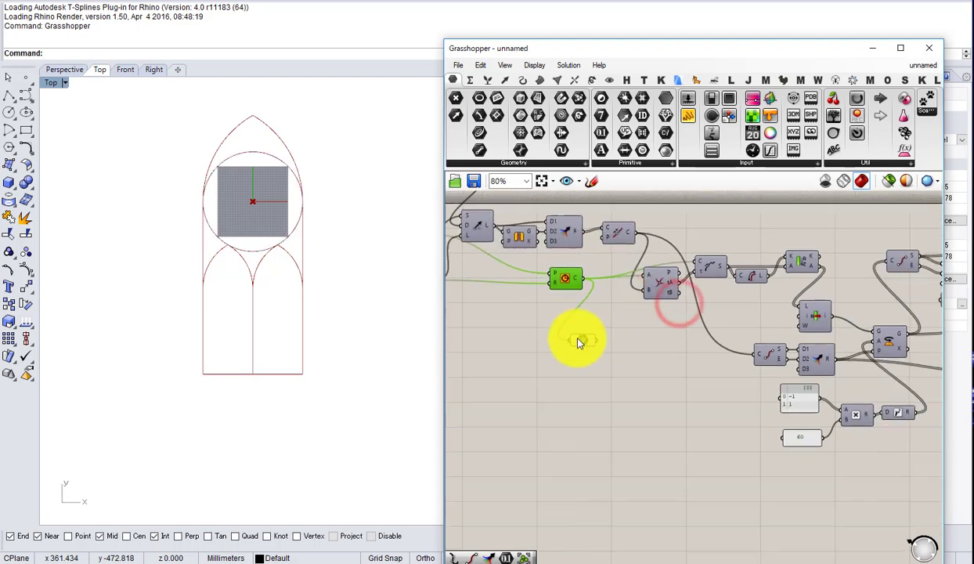
pyautogui.scroll(-4, 576, 340)
pyautogui.scroll(5, 582, 337)
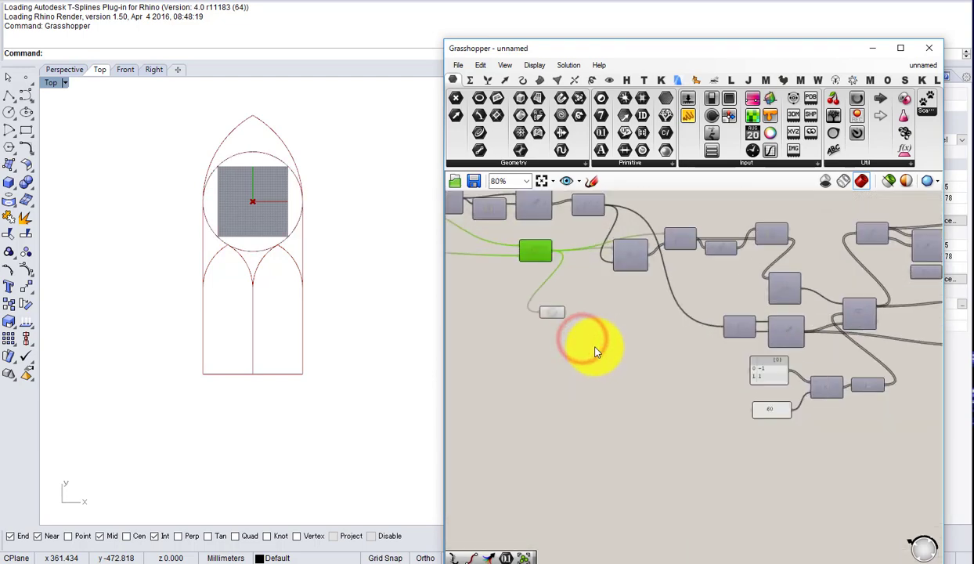
pyautogui.scroll(-5, 564, 333)
pyautogui.scroll(-1, 815, 395)
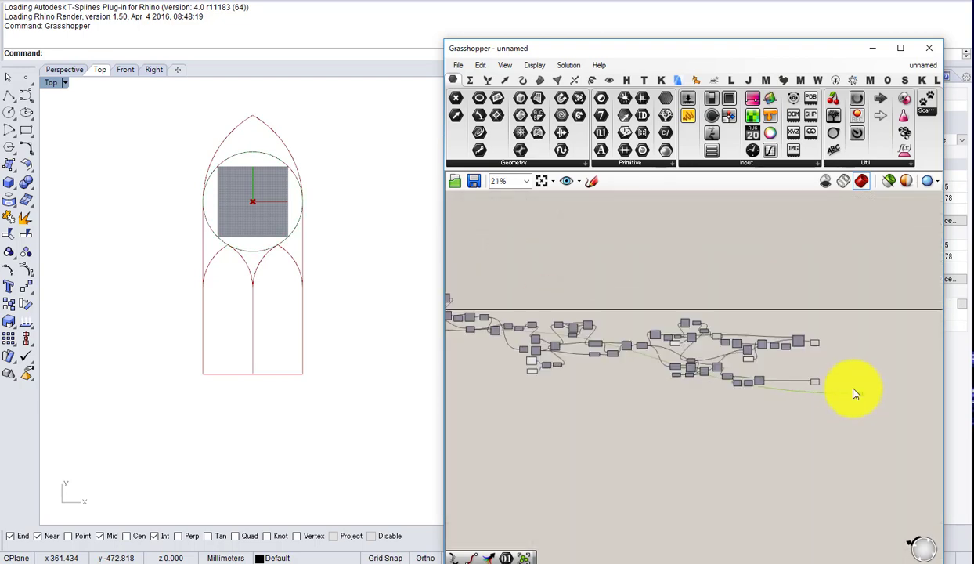
pyautogui.scroll(6, 783, 351)
pyautogui.moveTo(784, 351); pyautogui.dragTo(796, 331)
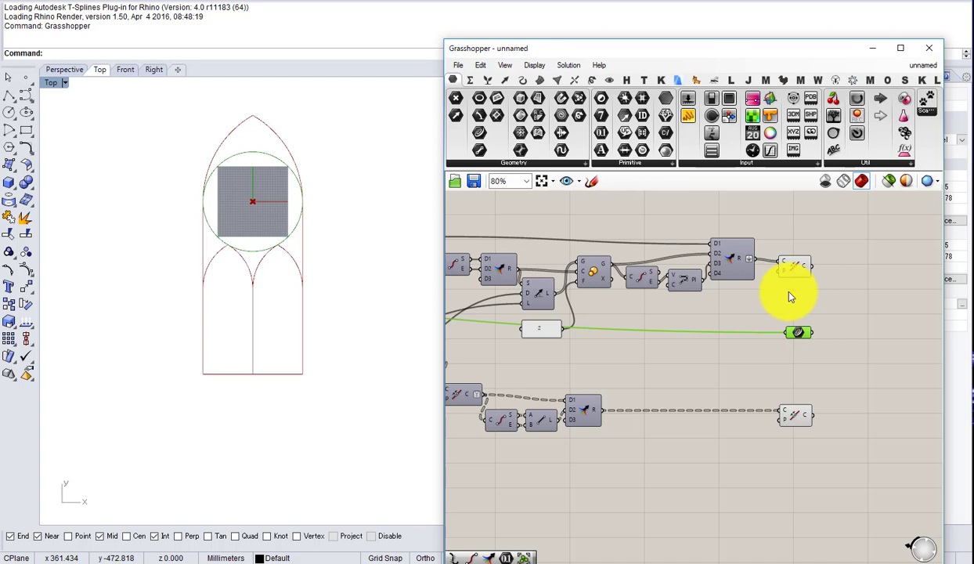
# Step: Add a Region Difference component, connecting the large arch's Join Curves to A and the circle's Curve parameter to B
pyautogui.click(796, 267)
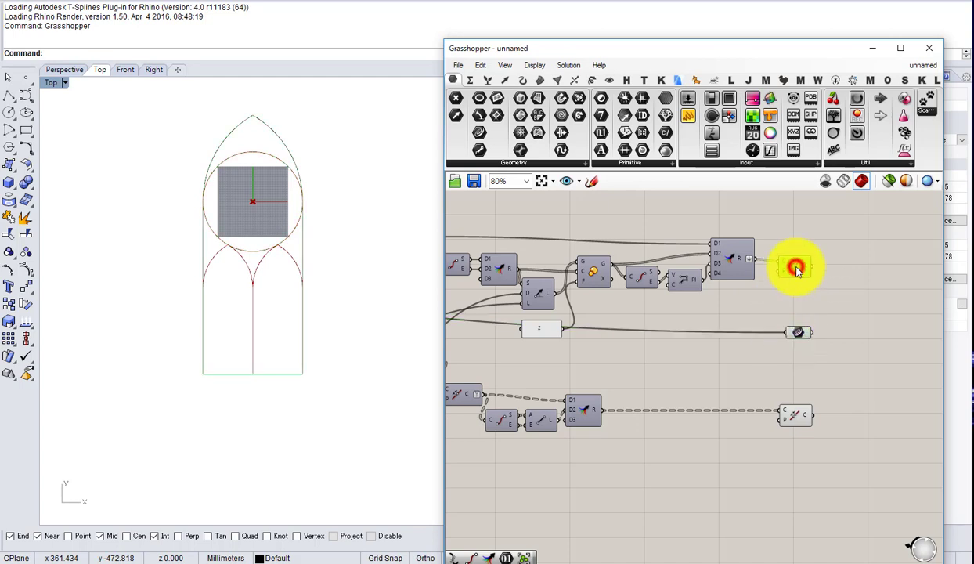
pyautogui.moveTo(796, 267); pyautogui.dragTo(761, 303, button='right')
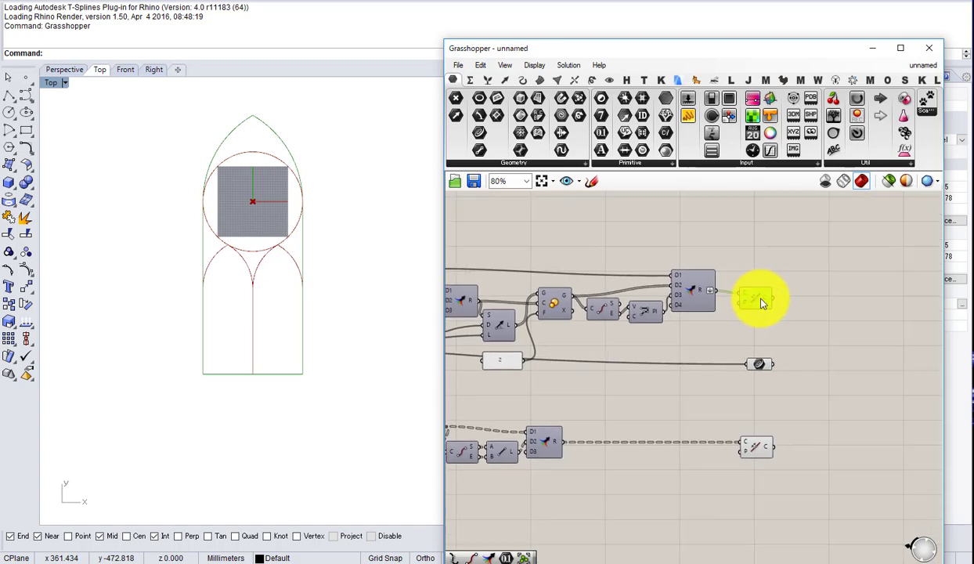
pyautogui.scroll(1, 762, 303)
pyautogui.doubleClick(836, 316)
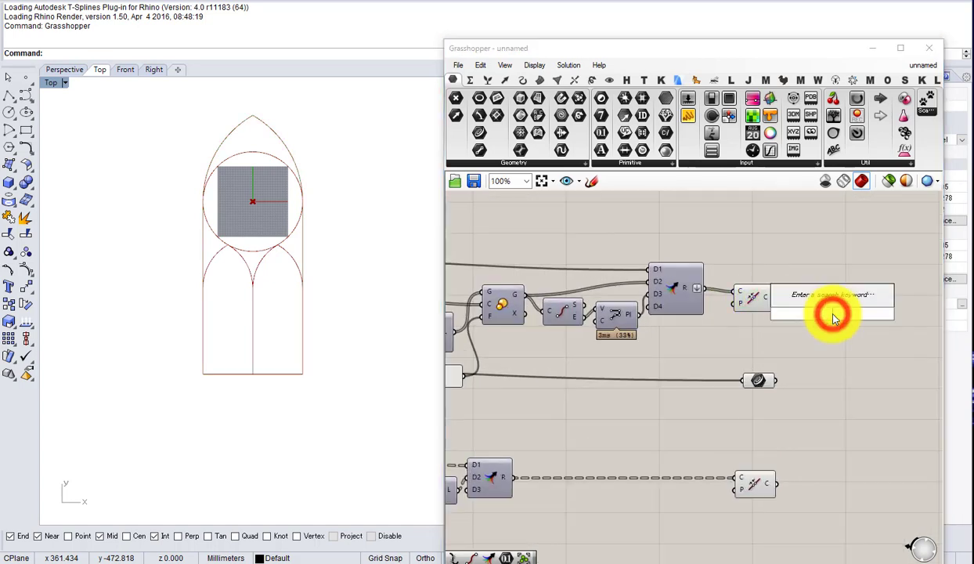
pyautogui.write('region ')
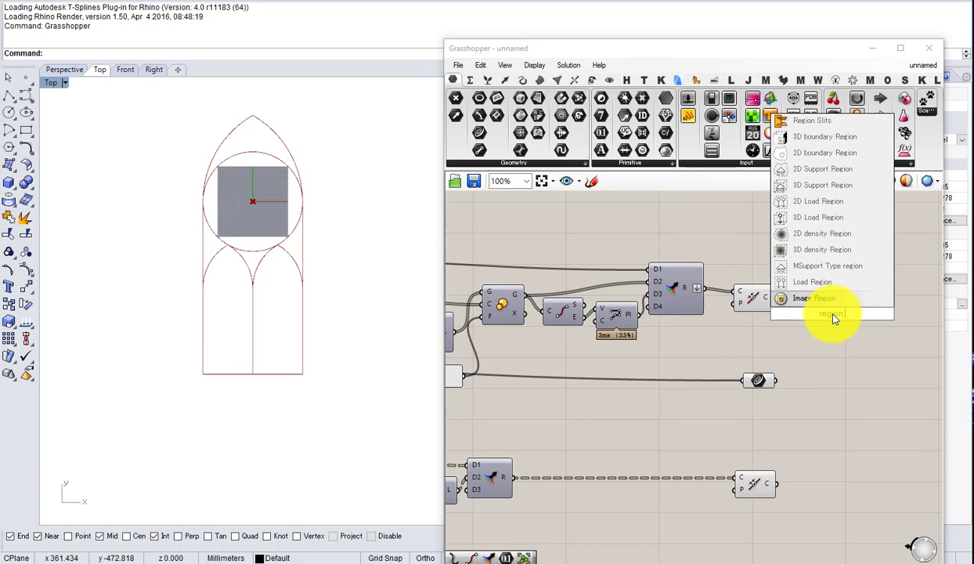
pyautogui.write('diffe')
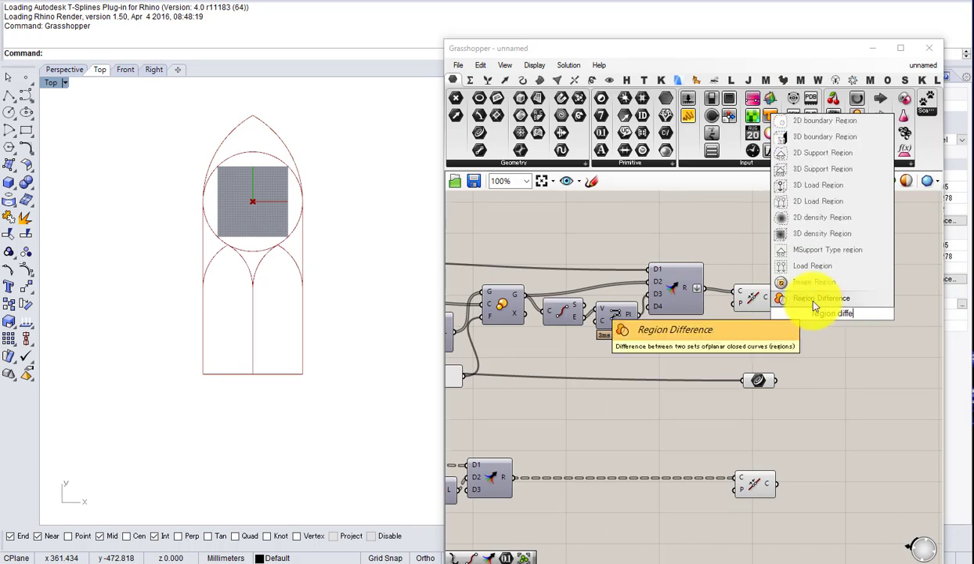
pyautogui.click(815, 298)
pyautogui.moveTo(772, 297); pyautogui.dragTo(815, 314)
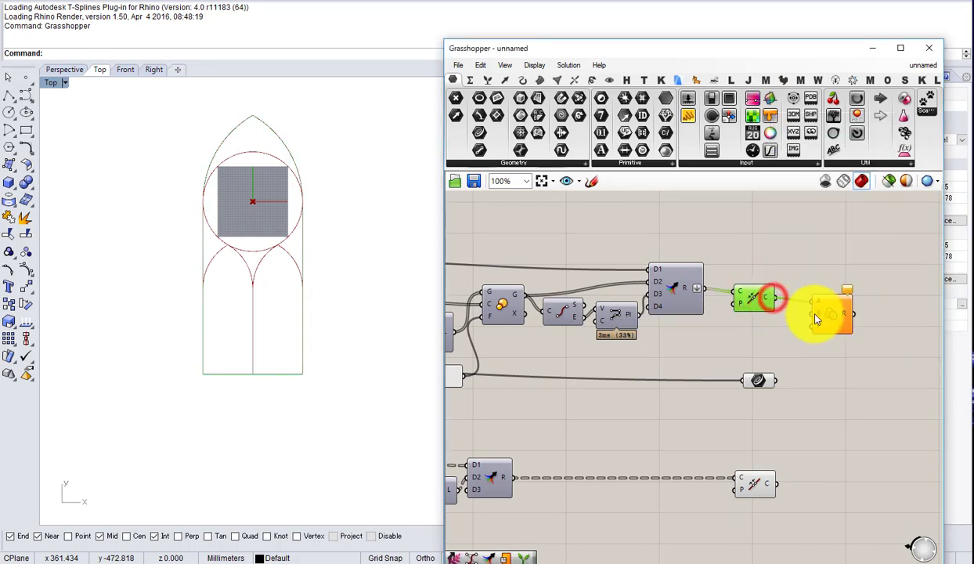
pyautogui.moveTo(775, 380); pyautogui.dragTo(815, 314)
# Step: Add a Curve parameter after the Region Difference and connect the R output to it
pyautogui.moveTo(833, 311); pyautogui.dragTo(746, 321, button='right')
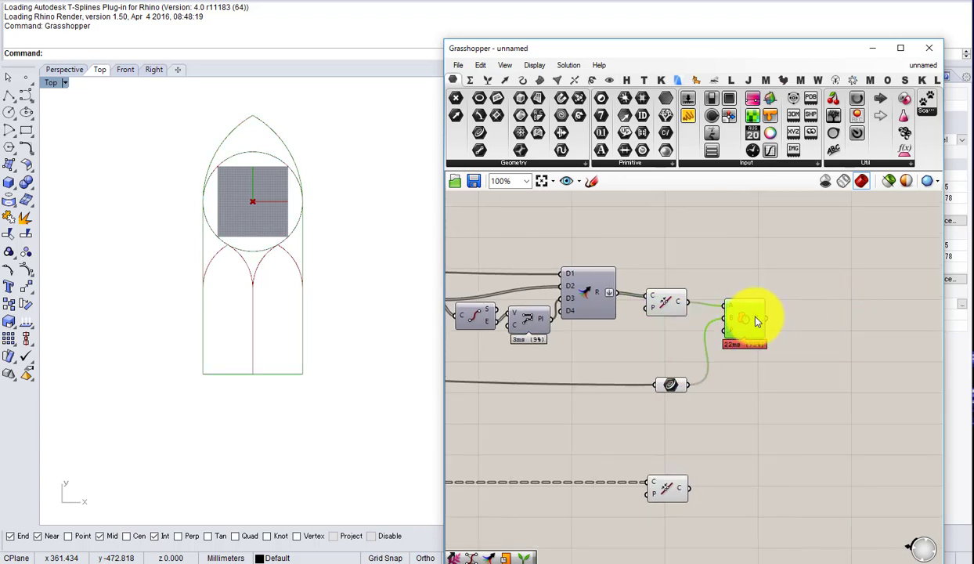
pyautogui.doubleClick(815, 318)
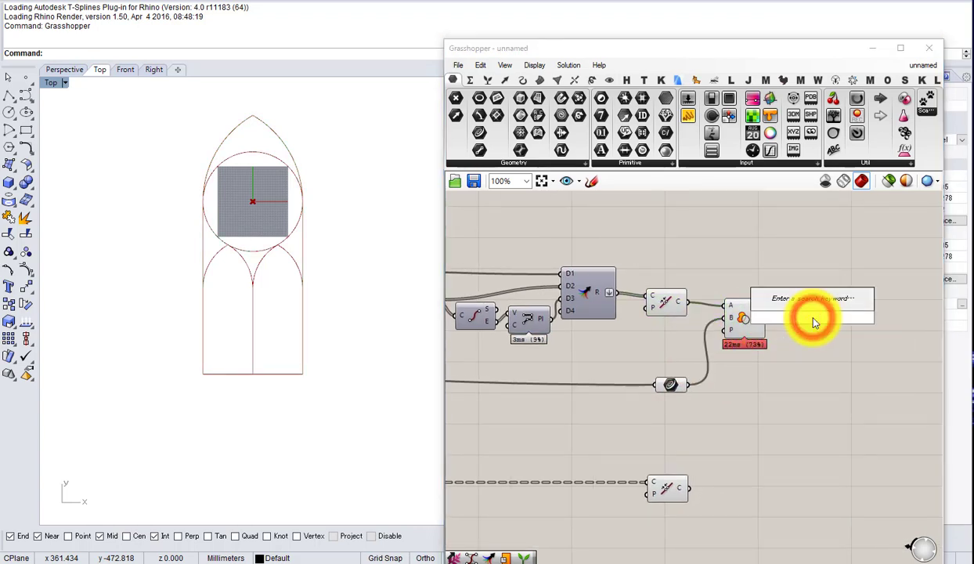
pyautogui.write('crv')
pyautogui.click(787, 274)
pyautogui.click(784, 272)
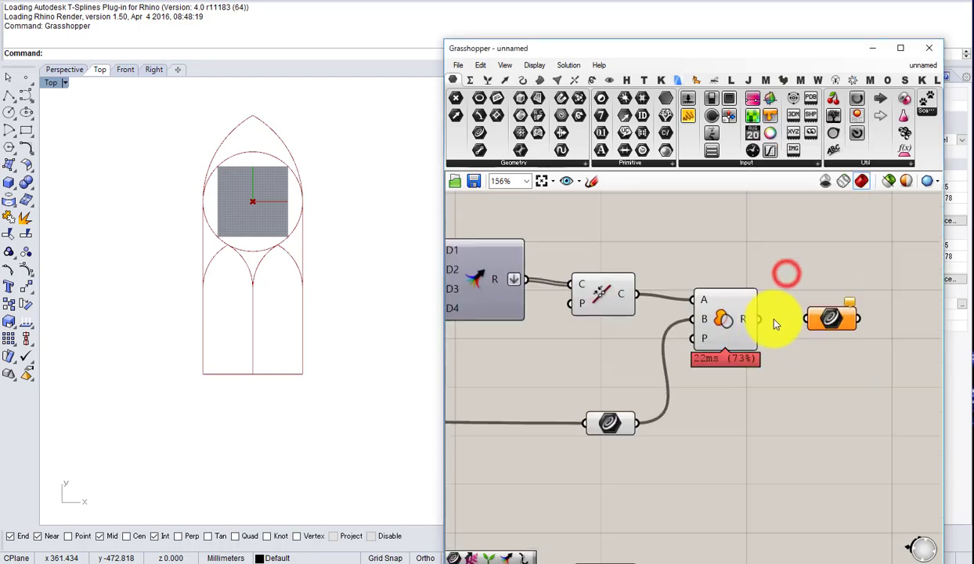
pyautogui.moveTo(760, 317); pyautogui.dragTo(799, 317)
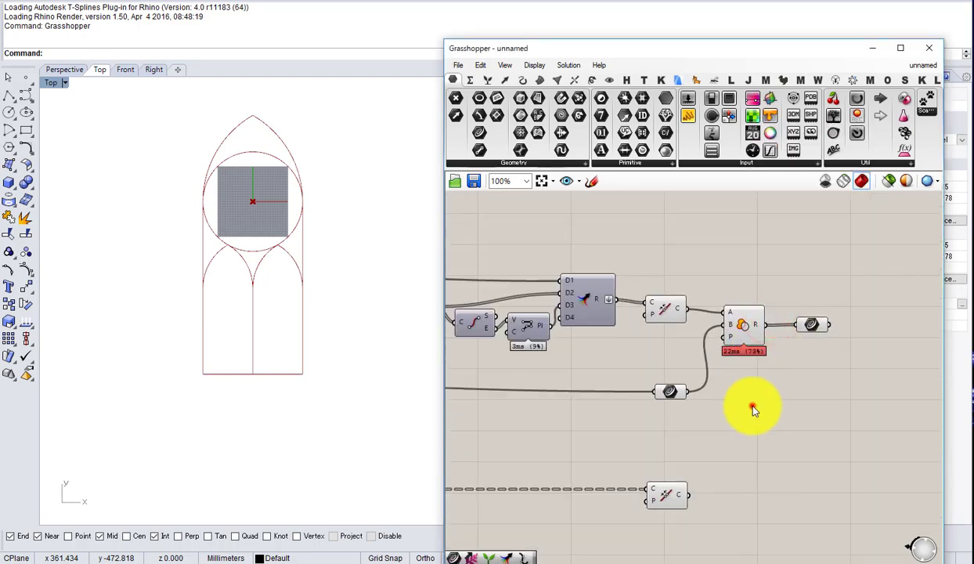
# Step: Select the Region Difference component
pyautogui.moveTo(753, 405); pyautogui.dragTo(738, 294)
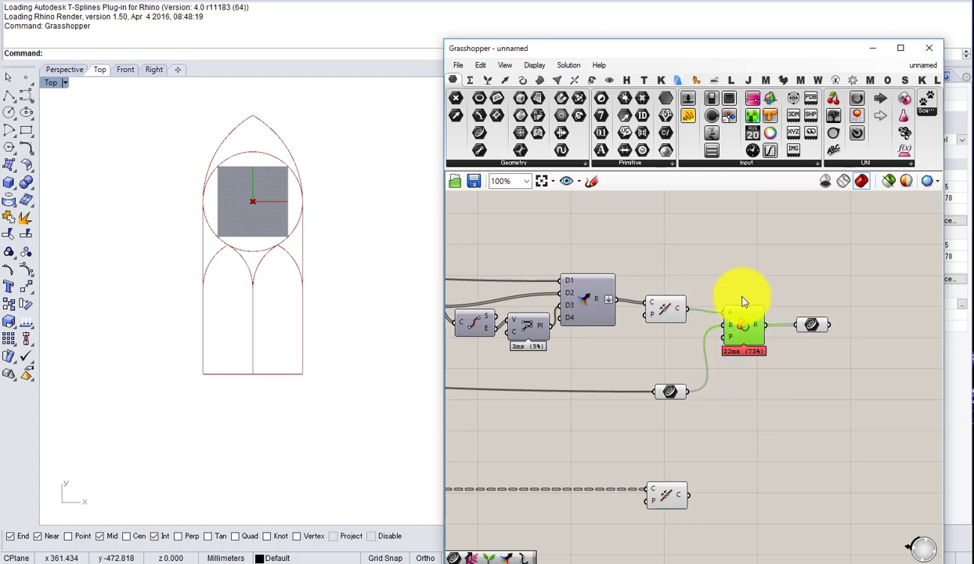
# Step: Turn off the Region Difference component's preview and delete the curve parameter connected to its output
pyautogui.middleClick(742, 297)
pyautogui.click(781, 254)
pyautogui.click(703, 340)
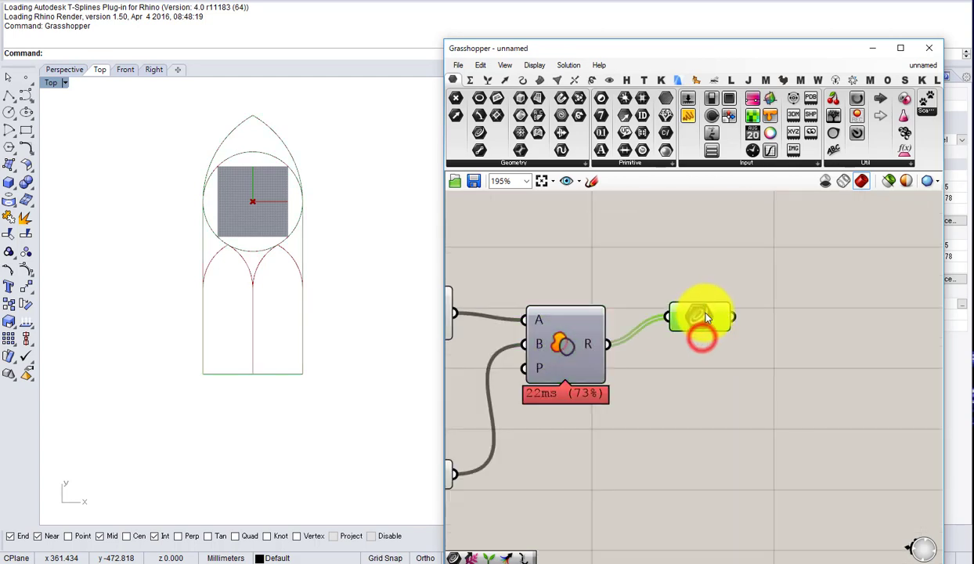
pyautogui.press('Delete')
# Step: Add a List Item component and feed its list input with the Region Difference result
pyautogui.doubleClick(716, 326)
pyautogui.write('item')
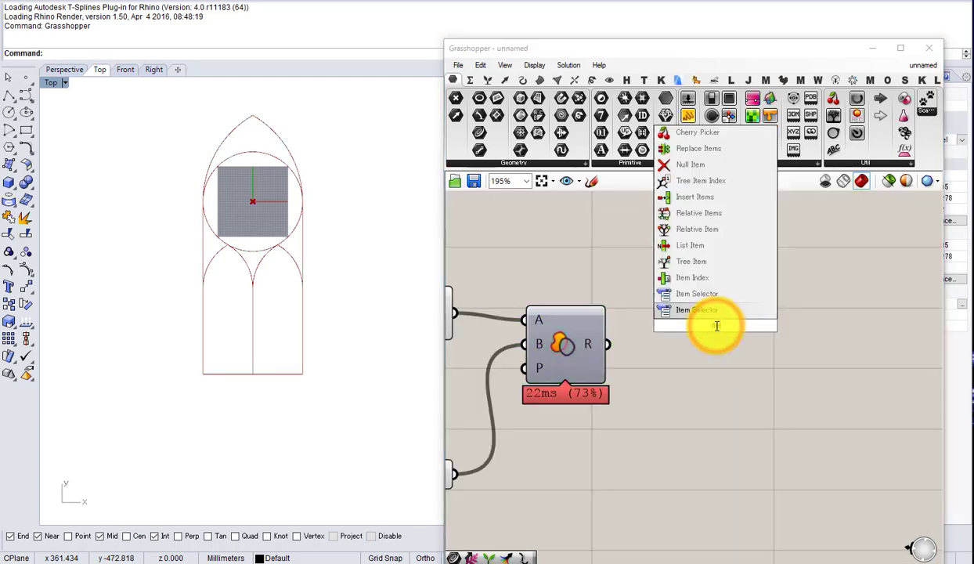
pyautogui.click(699, 309)
pyautogui.moveTo(607, 344); pyautogui.dragTo(705, 290)
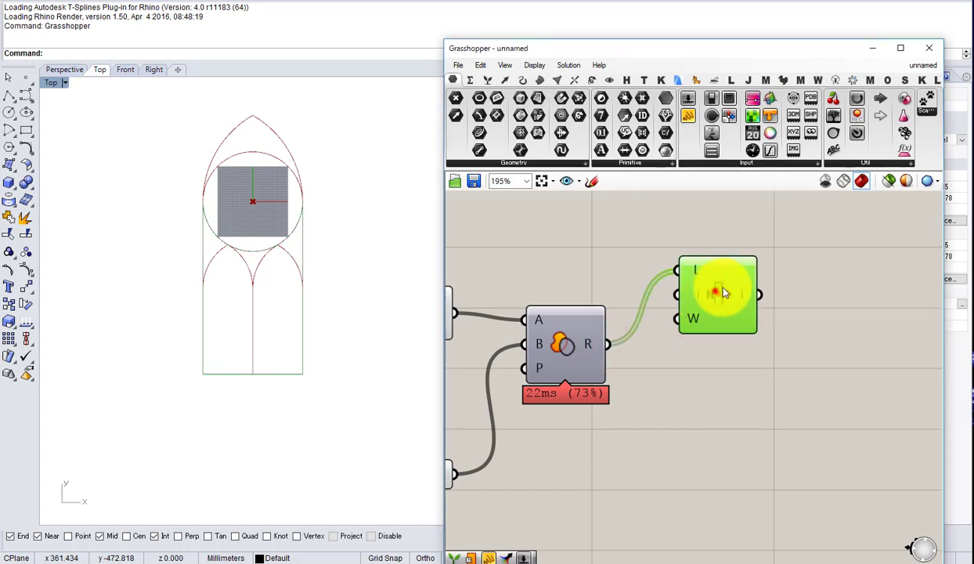
# Step: Duplicate the List Item below the original and set the copy's index so it retrieves the upper pointed region
pyautogui.moveTo(706, 294); pyautogui.dragTo(728, 370)
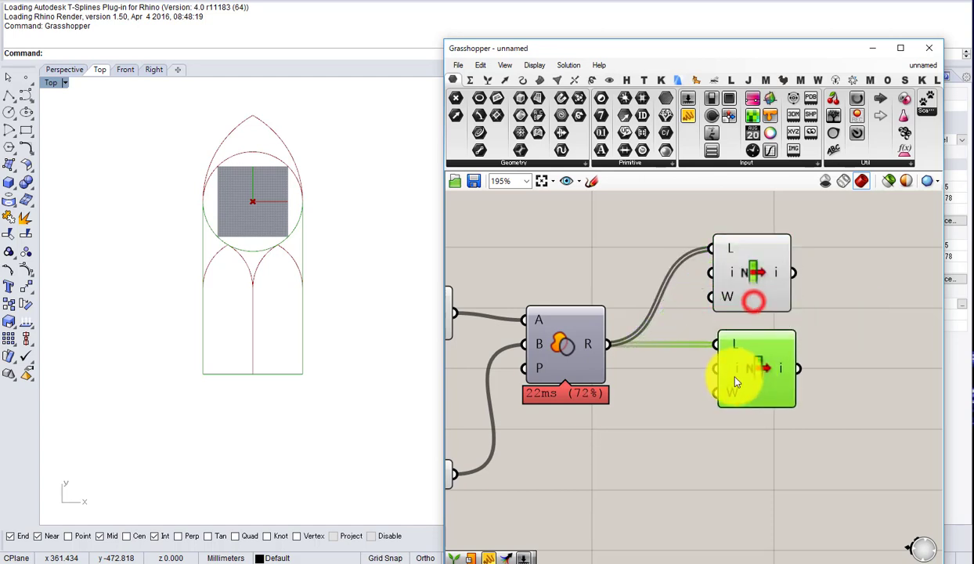
pyautogui.rightClick(720, 368)
pyautogui.click(789, 472)
pyautogui.click(685, 472)
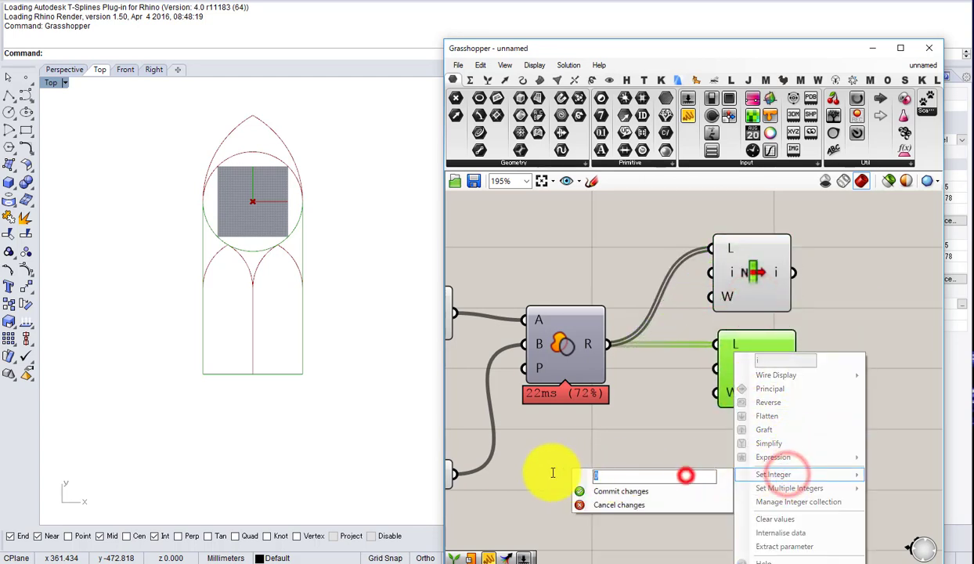
pyautogui.click(607, 494)
pyautogui.moveTo(753, 357); pyautogui.dragTo(754, 371)
pyautogui.moveTo(753, 371); pyautogui.dragTo(618, 381, button='right')
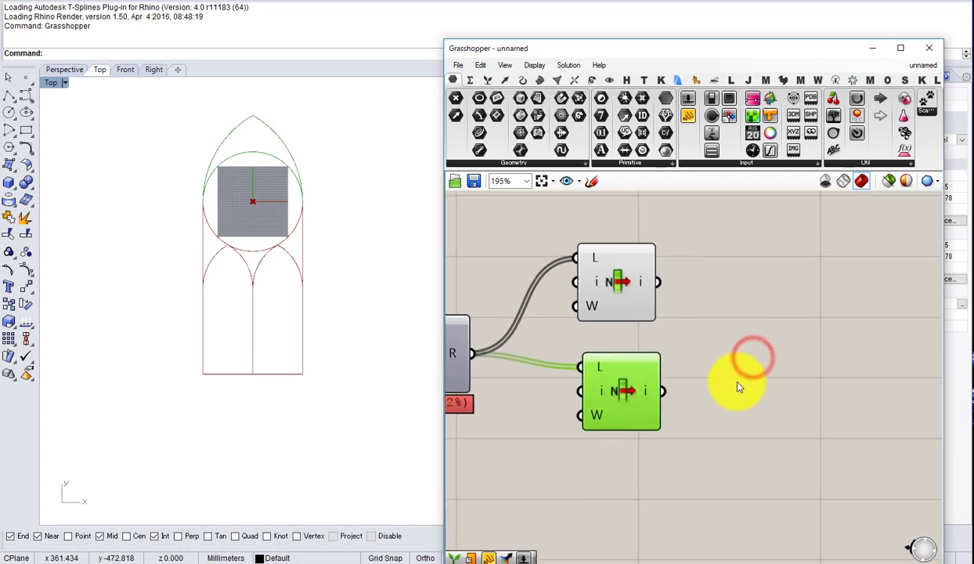
# Step: Add a curve Offset component and connect the lower List Item's output to its curve input
pyautogui.doubleClick(739, 383)
pyautogui.write('offset')
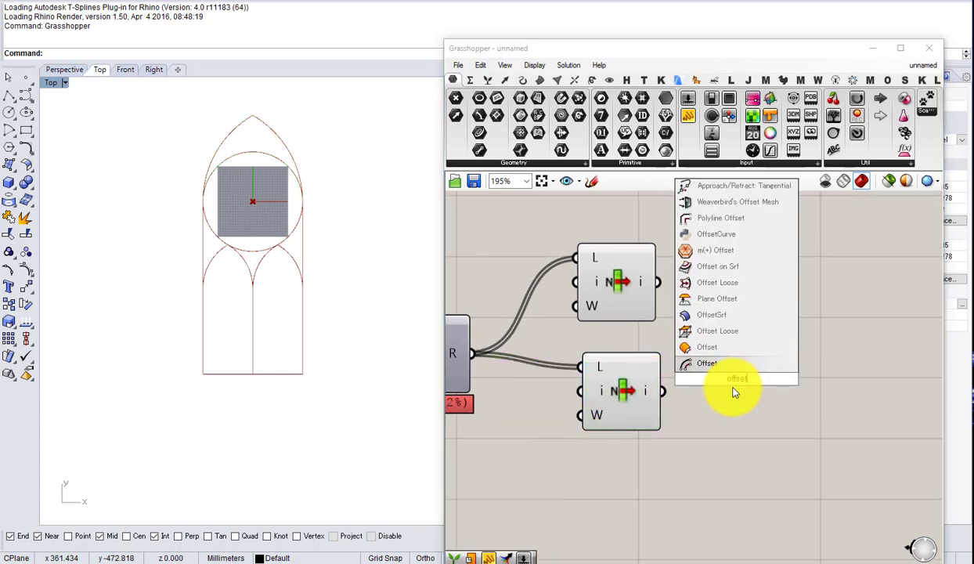
pyautogui.click(721, 361)
pyautogui.moveTo(659, 396); pyautogui.dragTo(695, 342)
pyautogui.moveTo(740, 391); pyautogui.dragTo(796, 402)
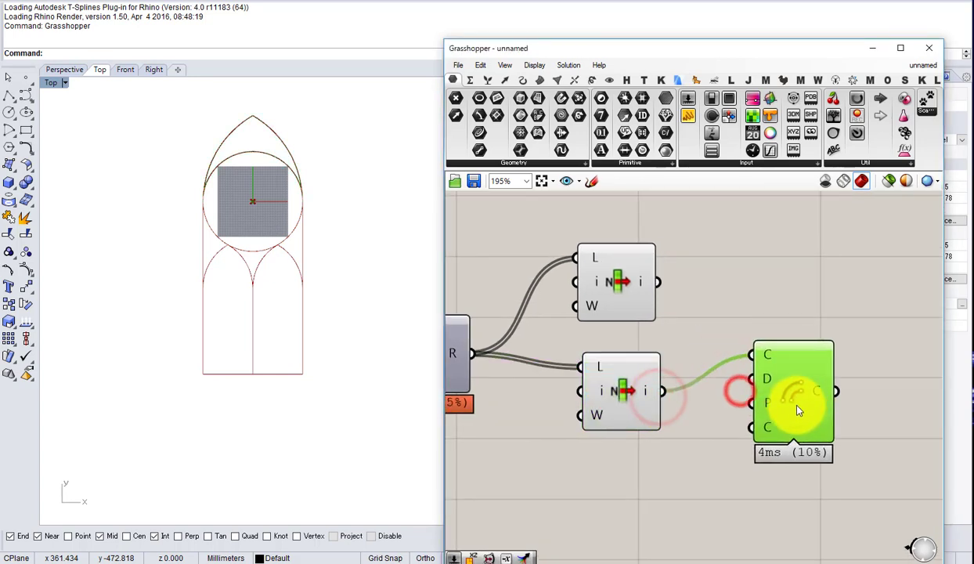
pyautogui.moveTo(797, 407); pyautogui.dragTo(767, 356, button='right')
pyautogui.moveTo(774, 372); pyautogui.dragTo(812, 405)
# Step: Add a number slider starting at 20.0, connect it to the Offset distance, and reduce it to 12.1
pyautogui.click(689, 439)
pyautogui.doubleClick(689, 440)
pyautogui.write('20.0')
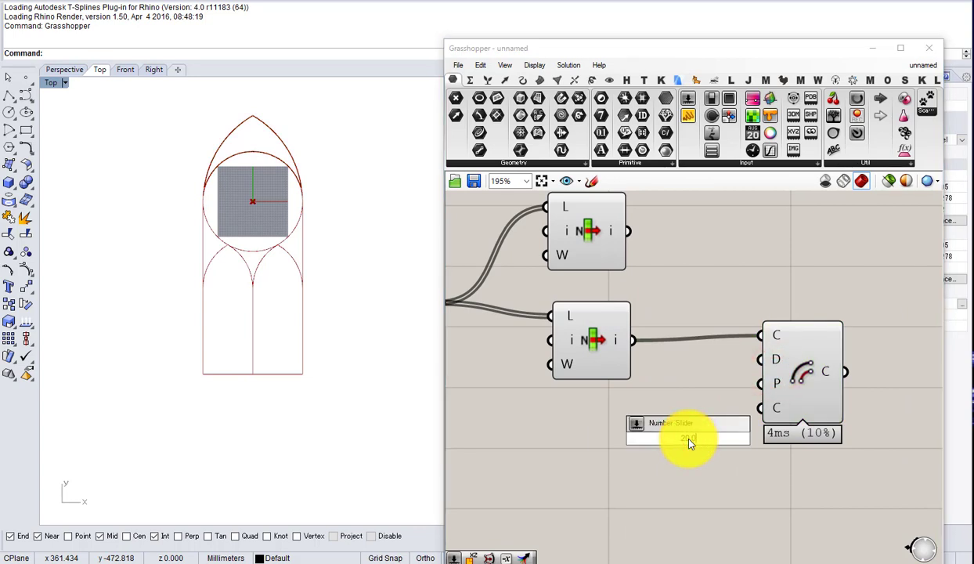
pyautogui.press('Return')
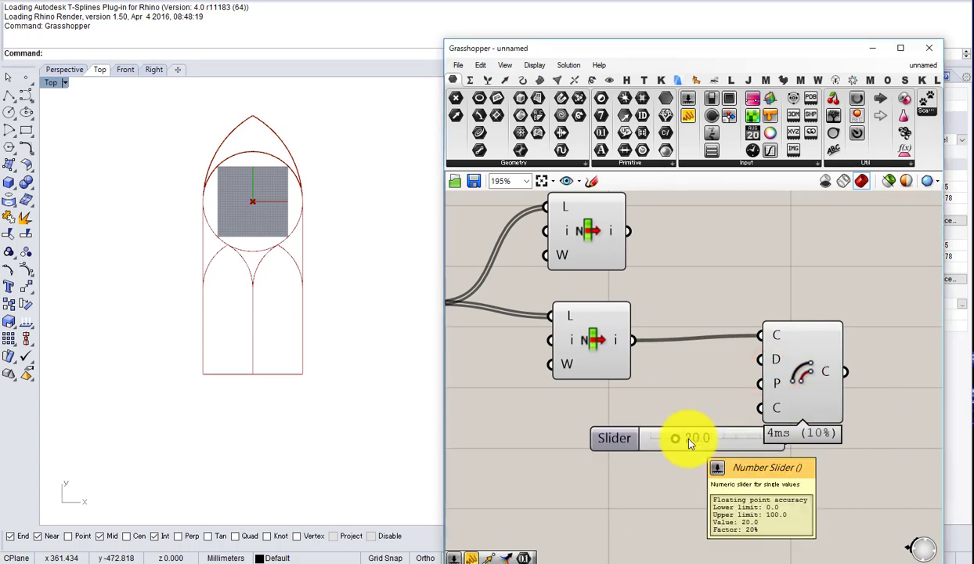
pyautogui.moveTo(739, 443); pyautogui.dragTo(759, 360)
pyautogui.scroll(4, 717, 392)
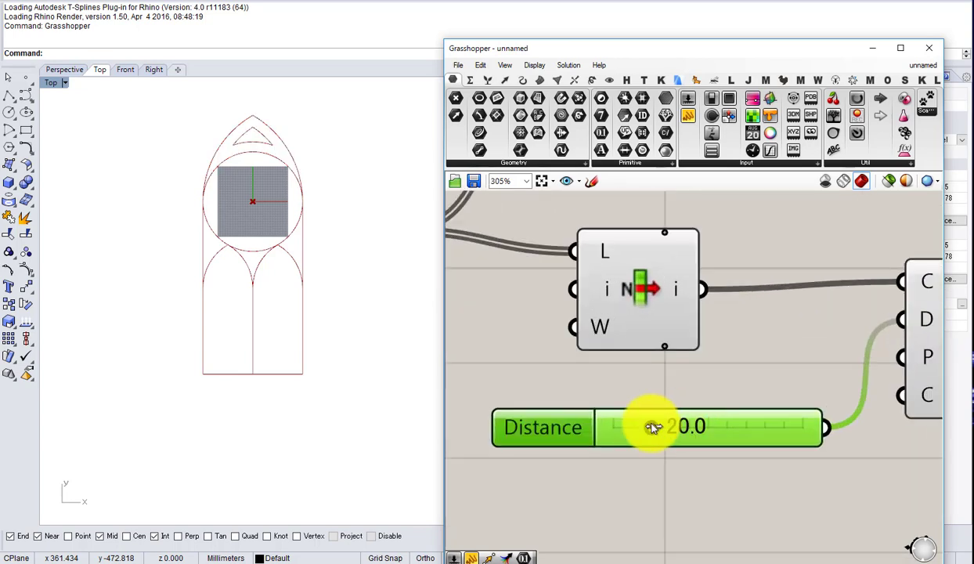
pyautogui.moveTo(652, 424); pyautogui.dragTo(638, 433)
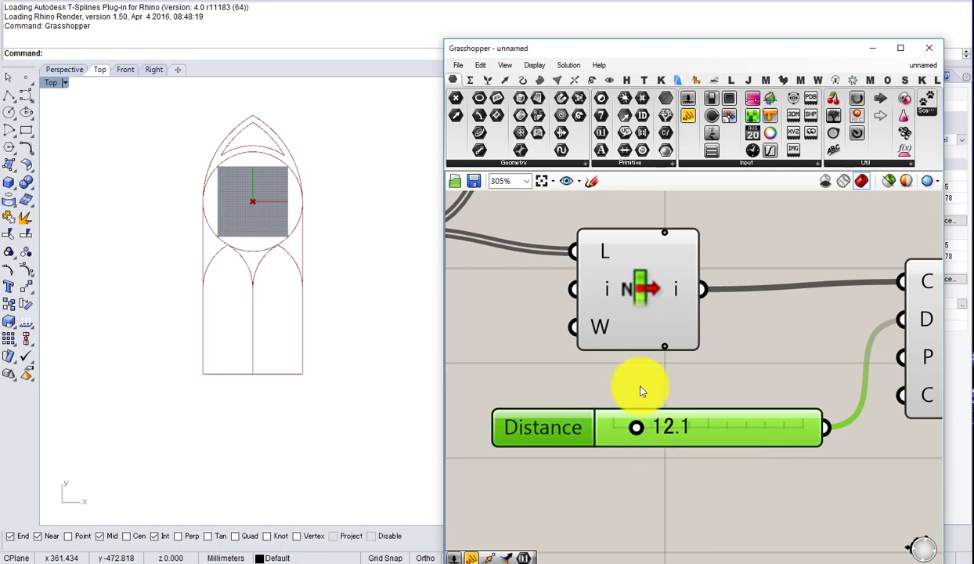
# Step: Copy the Offset component below the first and feed its curve input from the circle's curve parameter
pyautogui.scroll(-5, 643, 362)
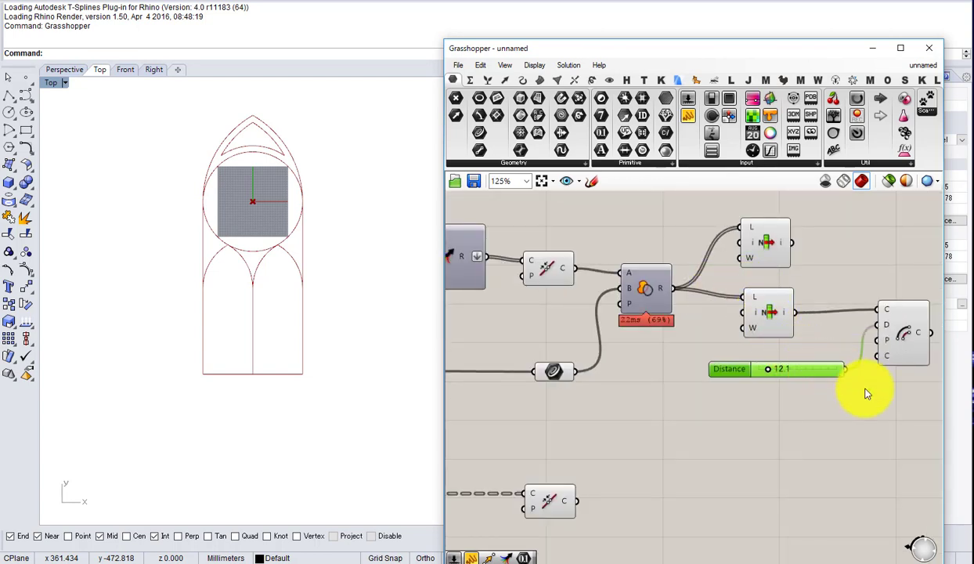
pyautogui.moveTo(554, 307); pyautogui.dragTo(653, 296, button='right')
pyautogui.scroll(-2, 652, 296)
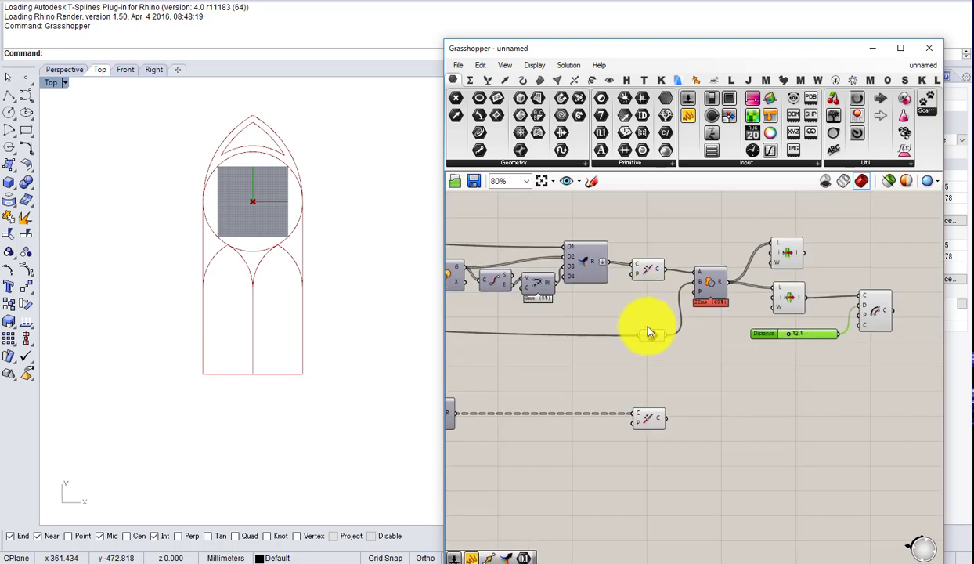
pyautogui.scroll(2, 658, 332)
pyautogui.moveTo(693, 340); pyautogui.dragTo(599, 334, button='right')
pyautogui.moveTo(882, 372); pyautogui.dragTo(803, 401)
pyautogui.click(833, 327)
pyautogui.moveTo(887, 344); pyautogui.dragTo(898, 279)
pyautogui.moveTo(894, 282); pyautogui.dragTo(862, 284, button='right')
pyautogui.keyDown('alt'); pyautogui.moveTo(861, 288); pyautogui.dragTo(865, 363); pyautogui.keyUp('alt')
pyautogui.moveTo(773, 390); pyautogui.dragTo(772, 397)
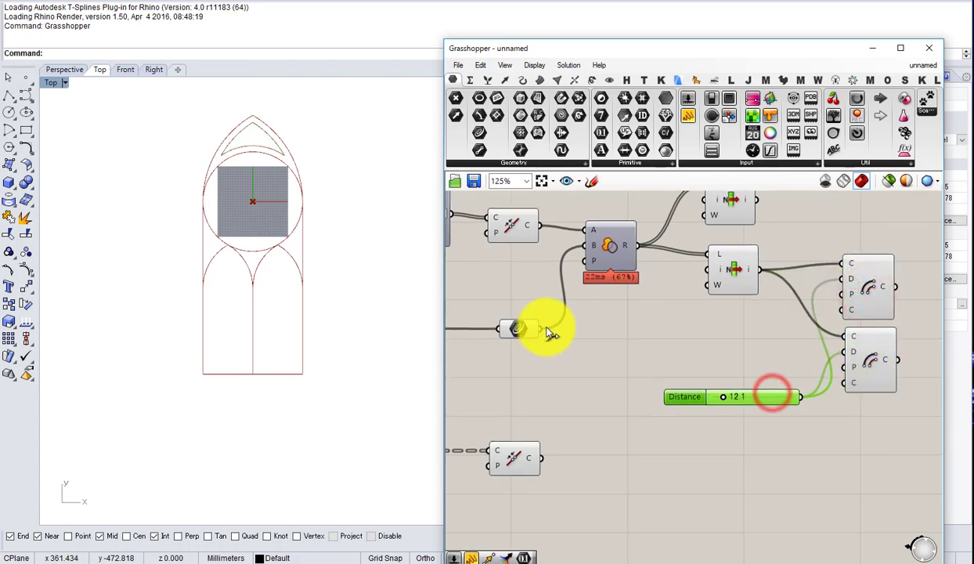
pyautogui.moveTo(542, 327); pyautogui.dragTo(846, 337)
pyautogui.click(862, 347)
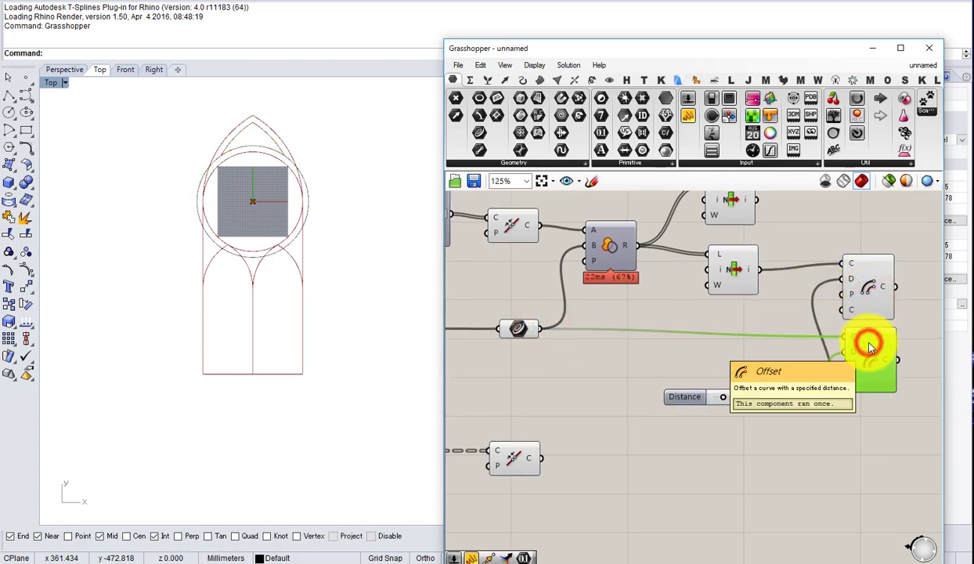
# Step: Add a Negative component between the distance slider and the circle's Offset distance, then space out the slider
pyautogui.moveTo(772, 397); pyautogui.dragTo(733, 390)
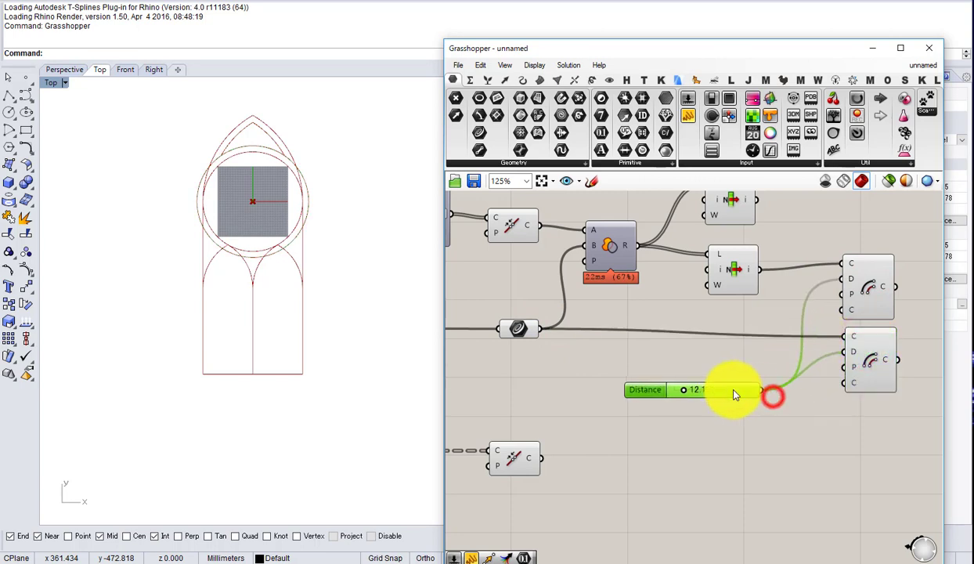
pyautogui.doubleClick(703, 339)
pyautogui.write('ne')
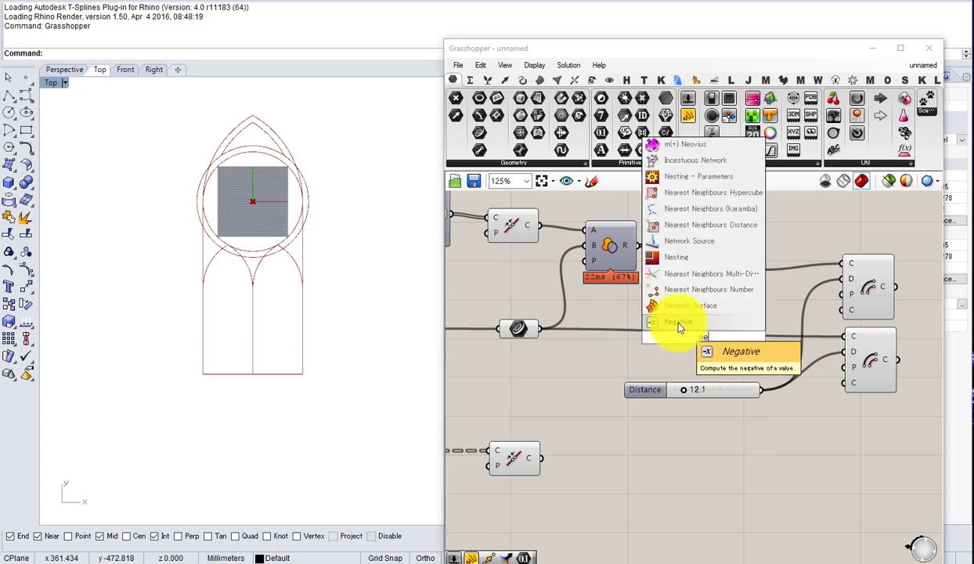
pyautogui.click(679, 322)
pyautogui.moveTo(705, 337); pyautogui.dragTo(825, 413)
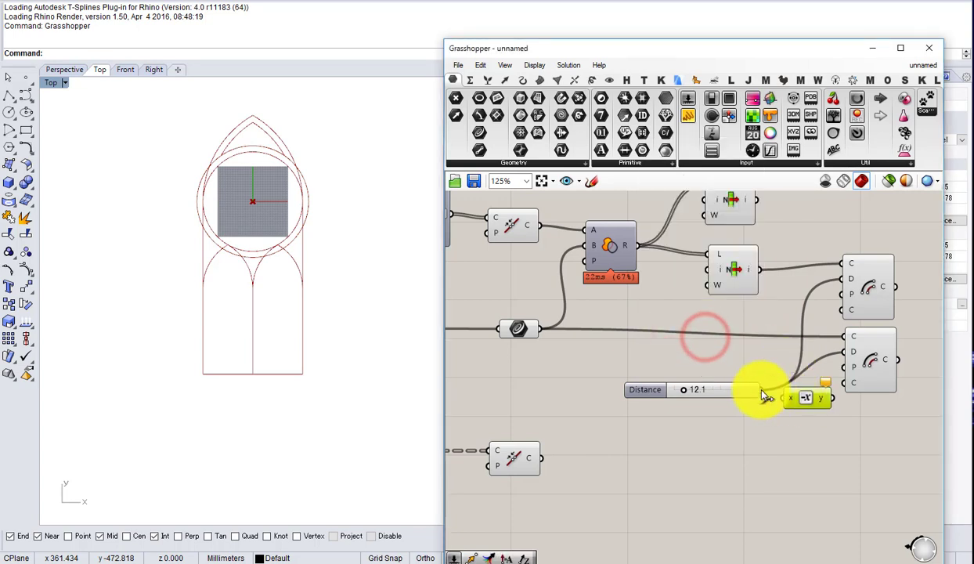
pyautogui.moveTo(760, 390); pyautogui.dragTo(878, 372)
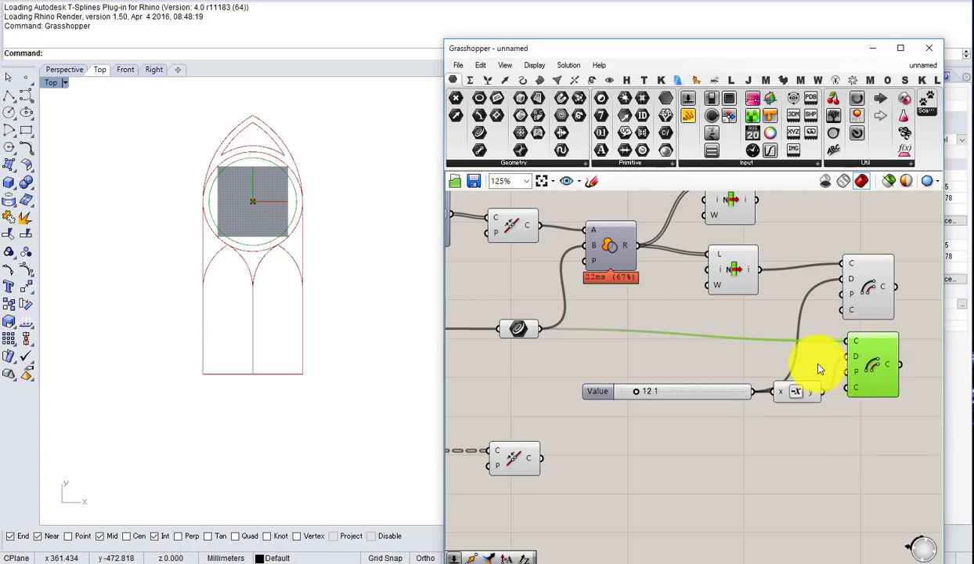
pyautogui.click(804, 426)
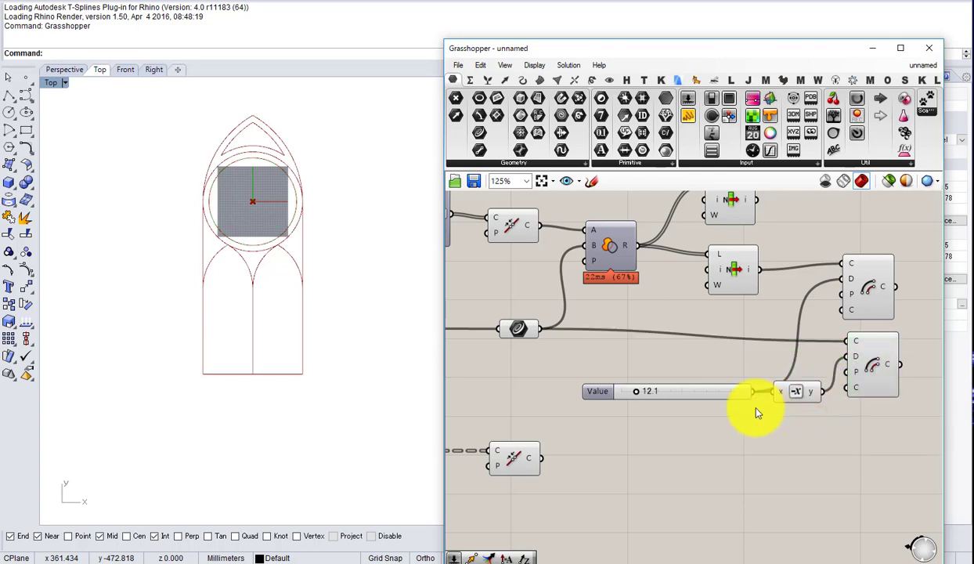
pyautogui.moveTo(729, 399); pyautogui.dragTo(626, 403)
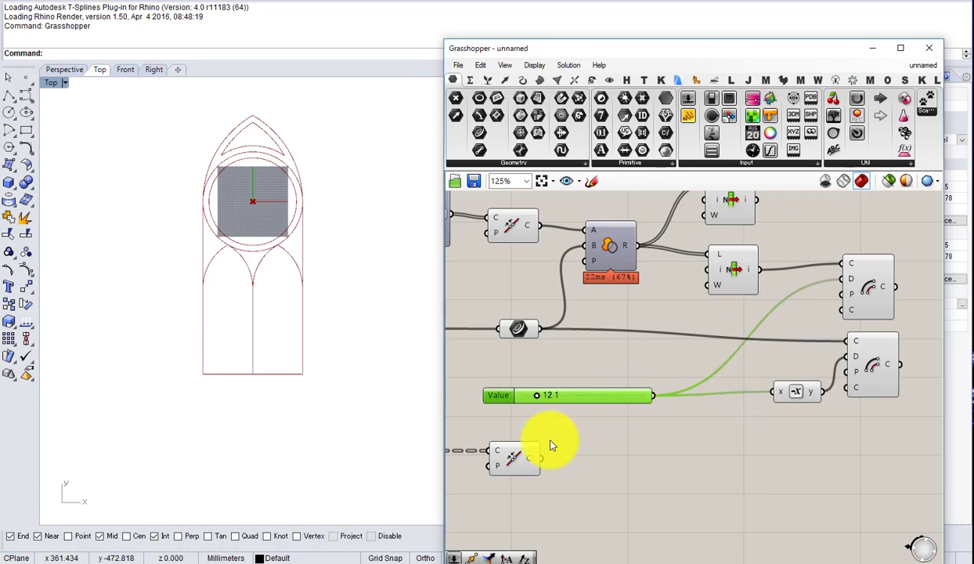
# Step: Copy the circle's Offset component and connect the two lower arches' joined curves and the positive distance slider to it
pyautogui.click(519, 458)
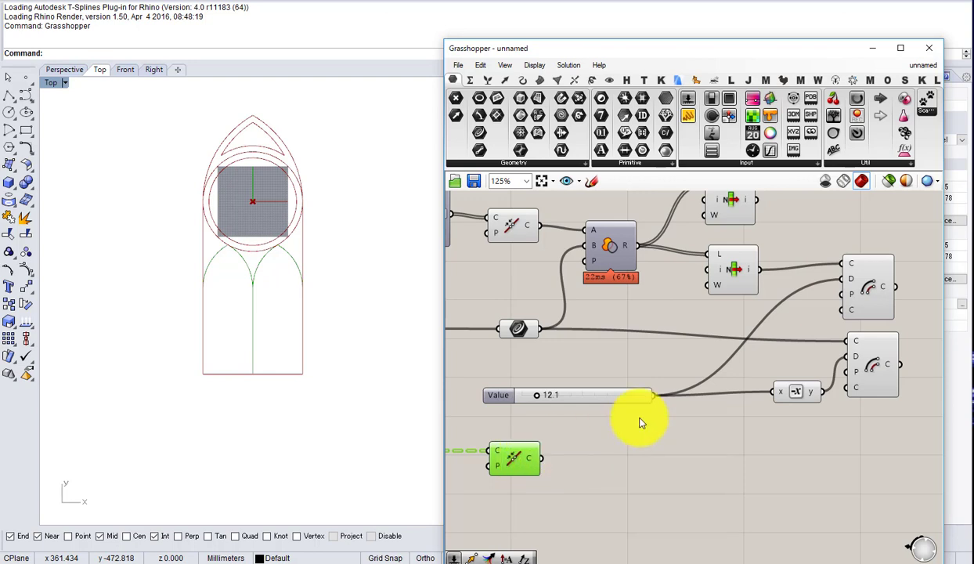
pyautogui.click(864, 375)
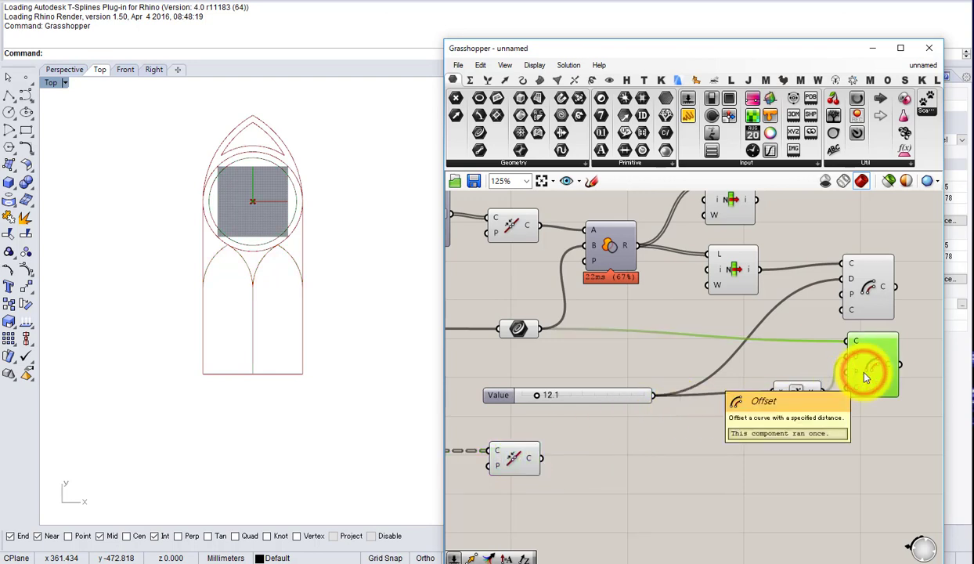
pyautogui.keyDown('alt'); pyautogui.moveTo(866, 372); pyautogui.dragTo(880, 480); pyautogui.keyUp('alt')
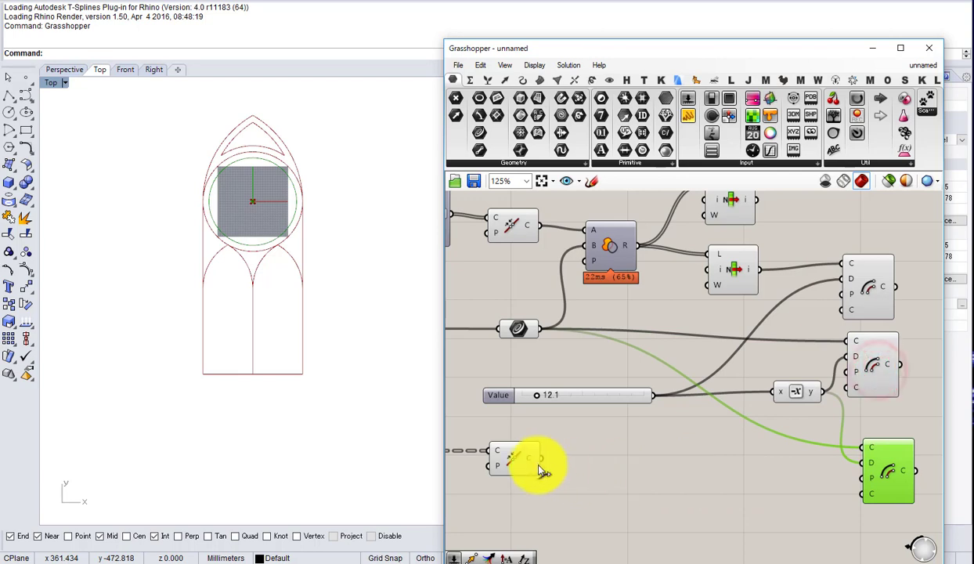
pyautogui.moveTo(539, 458); pyautogui.dragTo(861, 448)
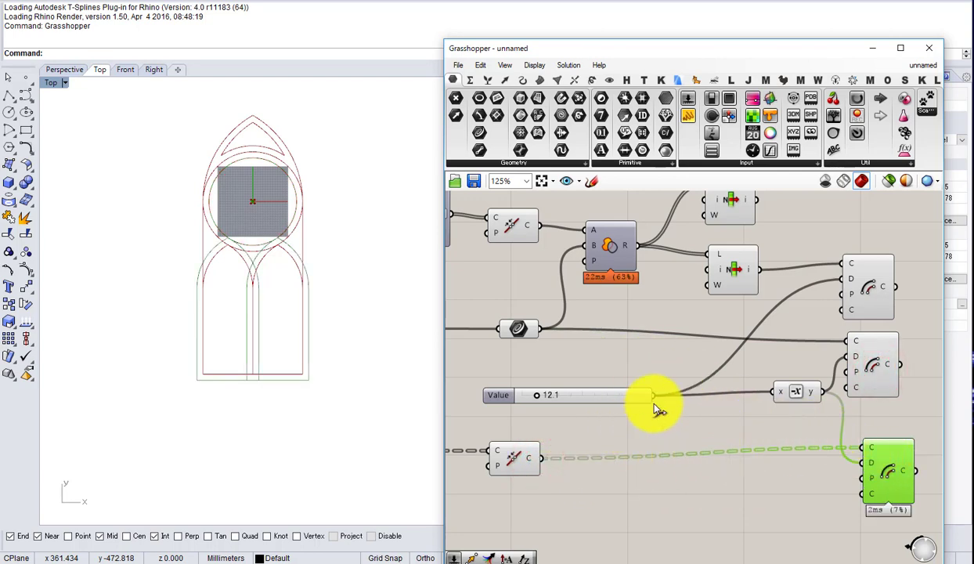
pyautogui.moveTo(656, 396); pyautogui.dragTo(868, 463)
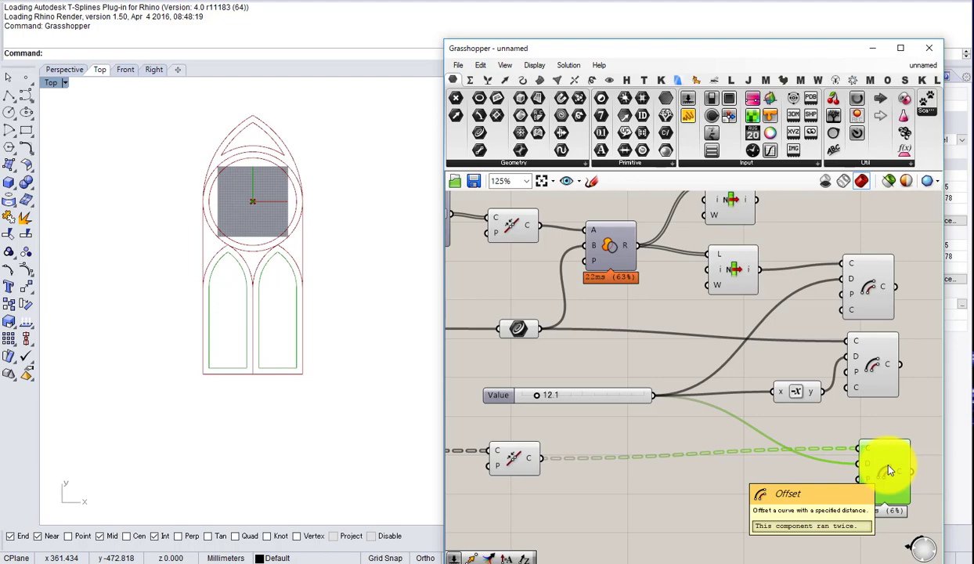
pyautogui.click(777, 481)
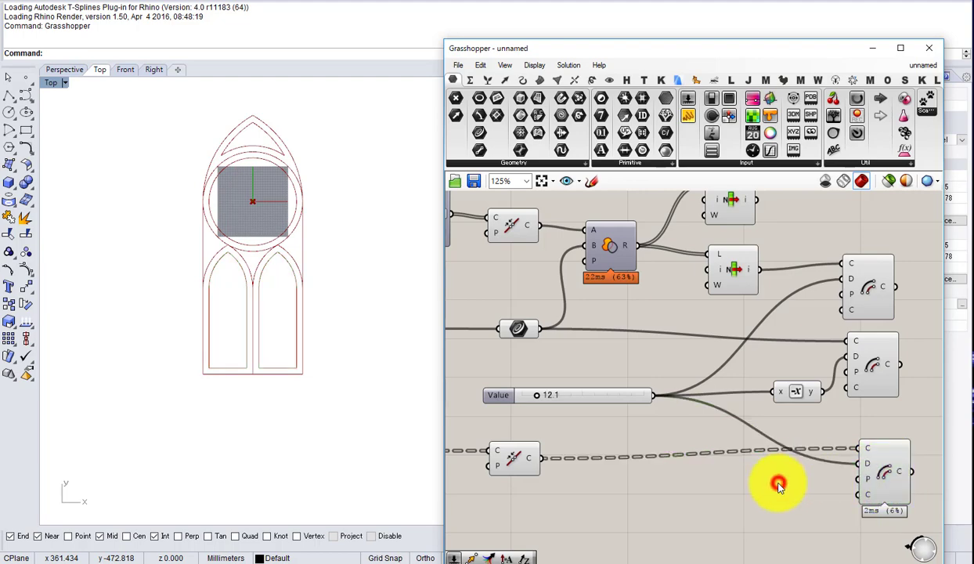
# Step: Move the upper List Item higher and add a Region Difference component beside its output
pyautogui.scroll(-1, 595, 435)
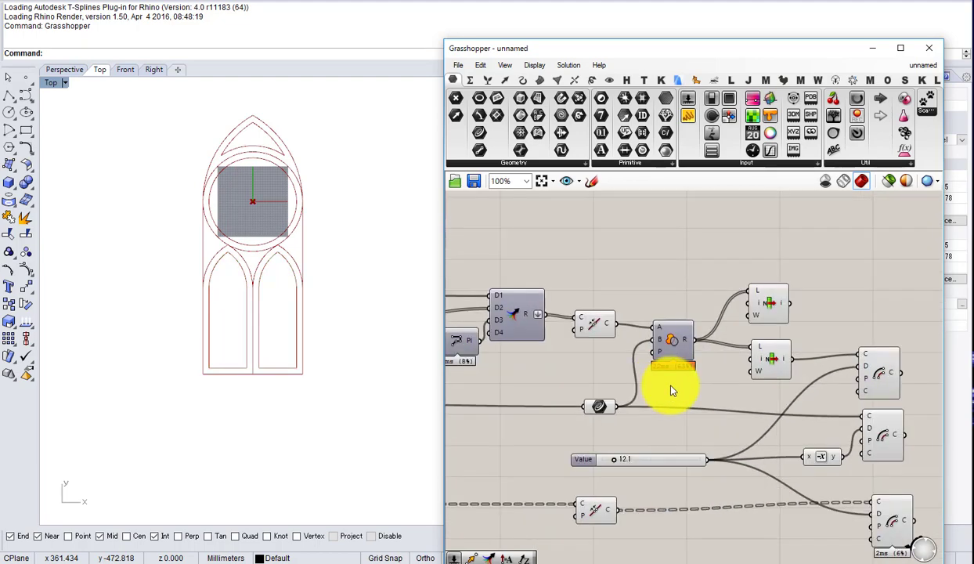
pyautogui.click(771, 308)
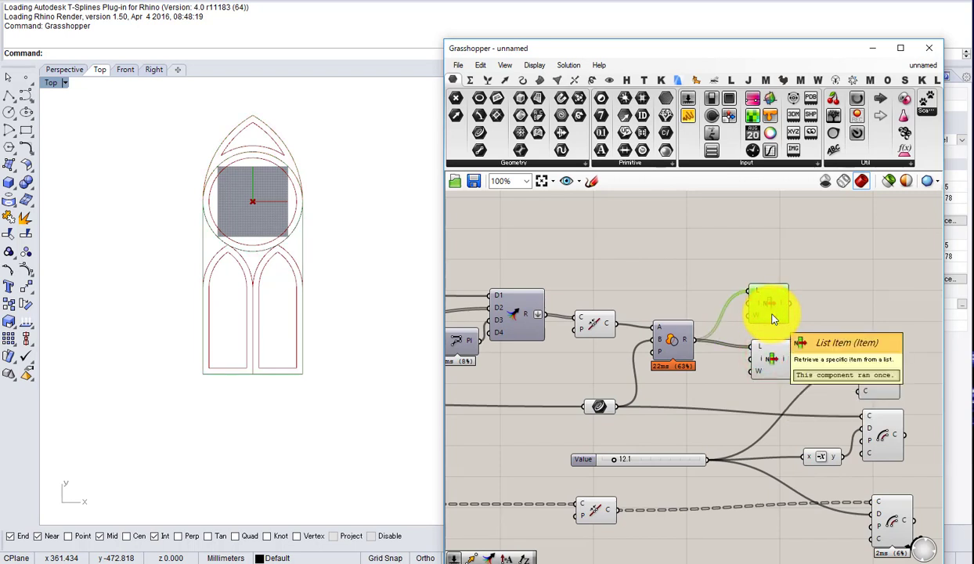
pyautogui.moveTo(772, 317); pyautogui.dragTo(773, 298)
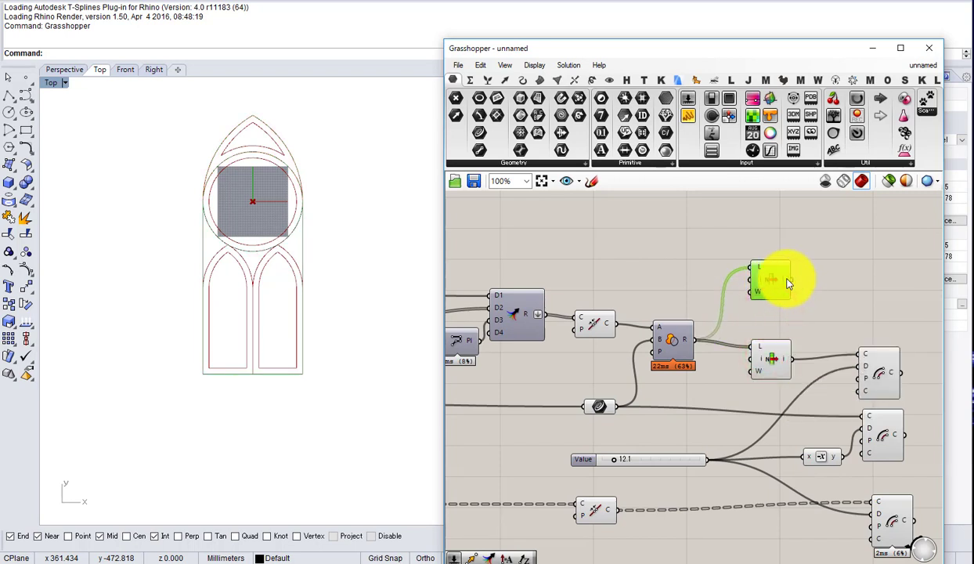
pyautogui.doubleClick(835, 282)
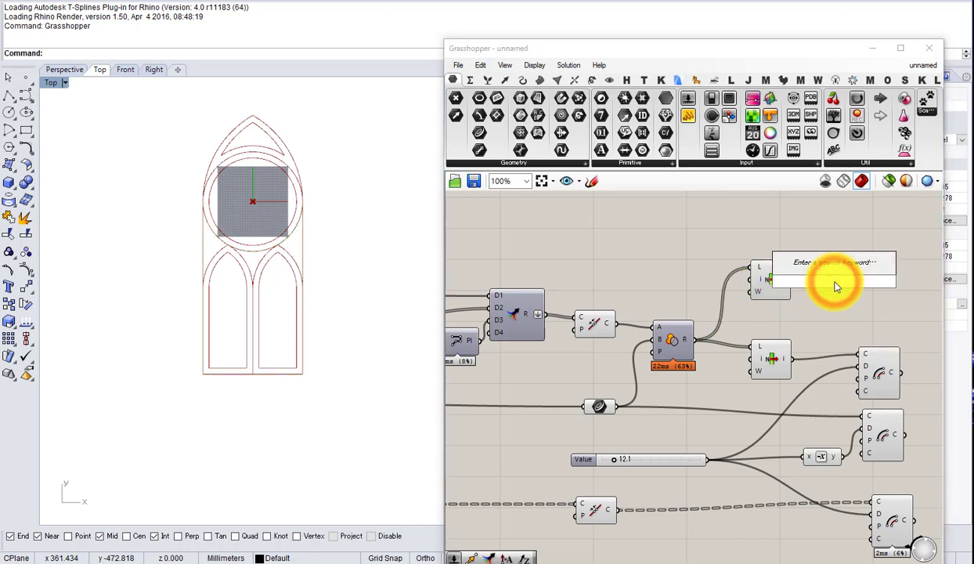
pyautogui.write('region')
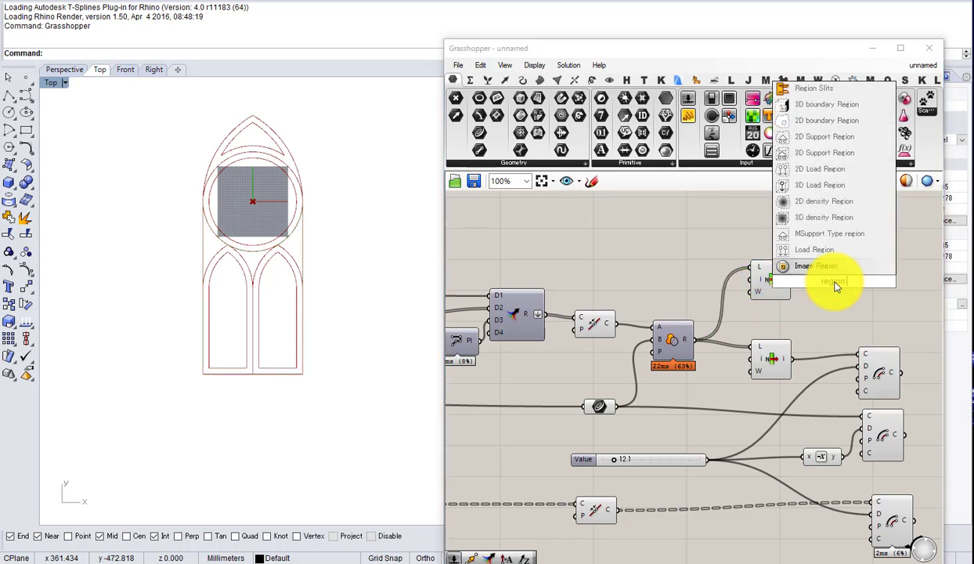
pyautogui.write(' diff')
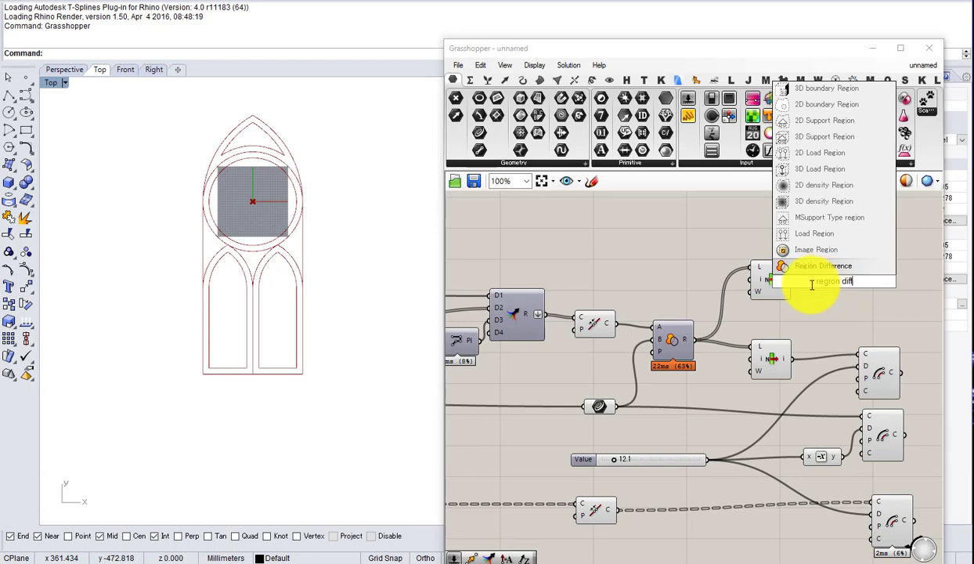
pyautogui.click(811, 267)
pyautogui.scroll(3, 792, 286)
pyautogui.scroll(-3, 853, 286)
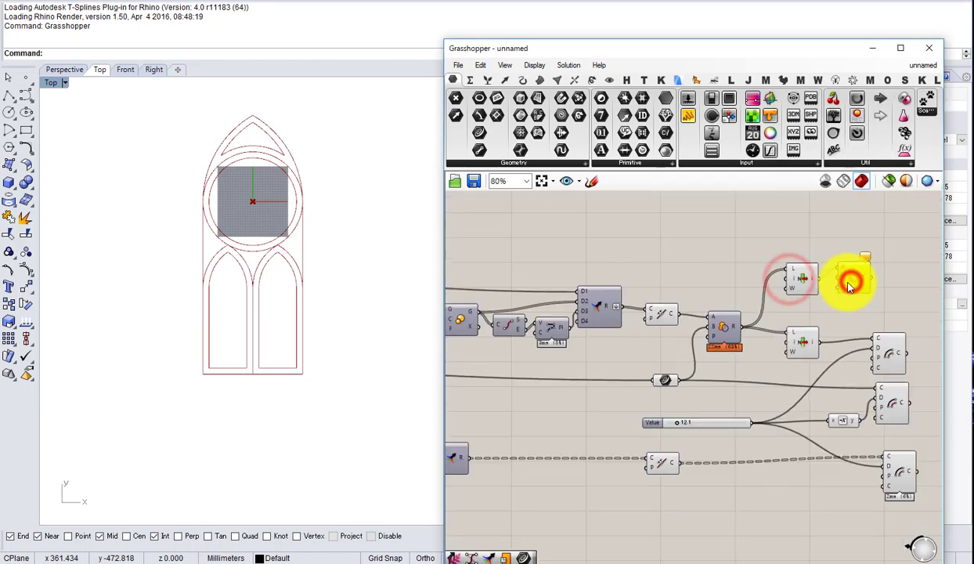
# Step: Add a Flatten Tree component, feed it the lower arches' joined curves, and connect its output to the new Region Difference's B input
pyautogui.click(665, 465)
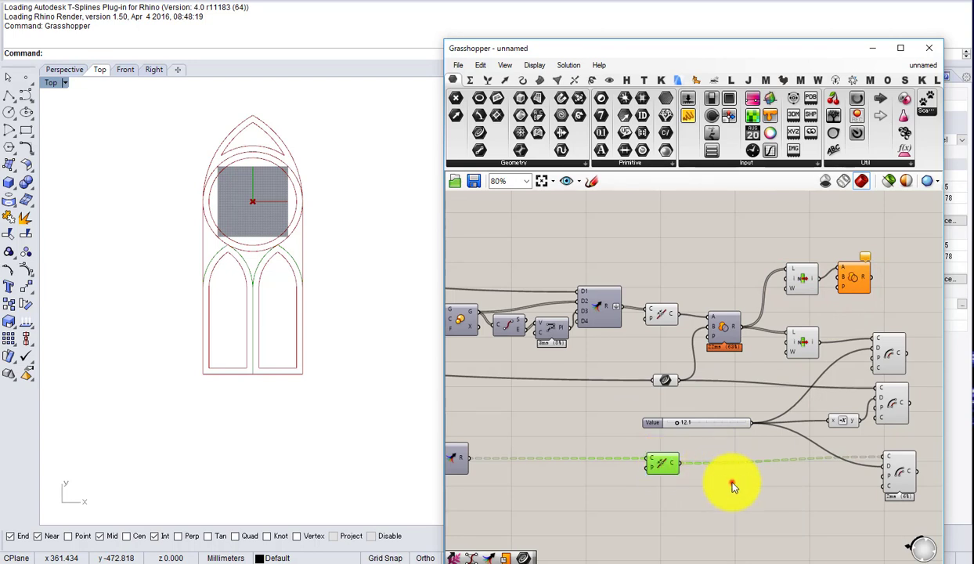
pyautogui.doubleClick(734, 483)
pyautogui.write('fla')
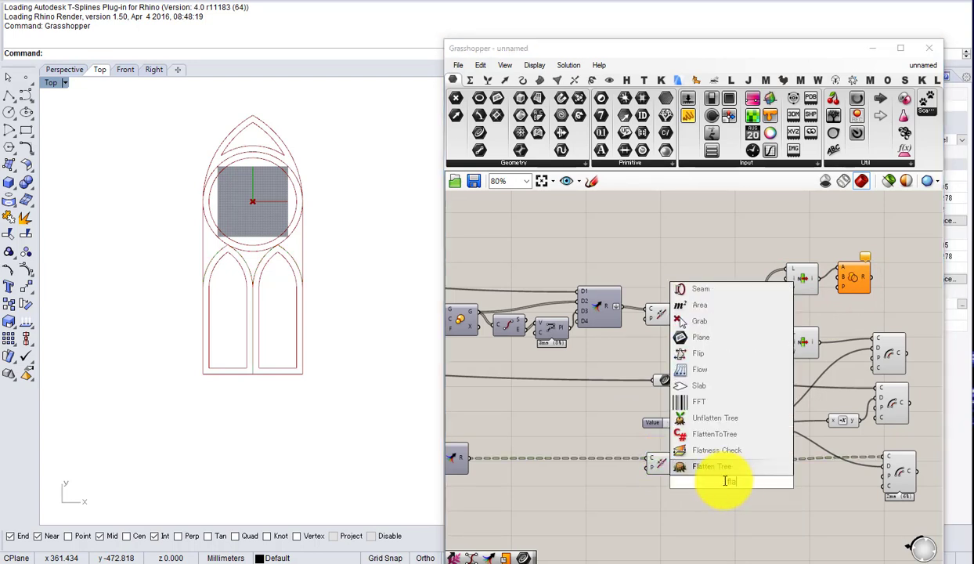
pyautogui.click(711, 470)
pyautogui.moveTo(676, 462); pyautogui.dragTo(803, 237)
pyautogui.scroll(3, 803, 274)
pyautogui.moveTo(838, 324); pyautogui.dragTo(871, 281)
pyautogui.moveTo(907, 286); pyautogui.dragTo(814, 290, button='right')
pyautogui.scroll(1, 814, 290)
pyautogui.click(832, 284)
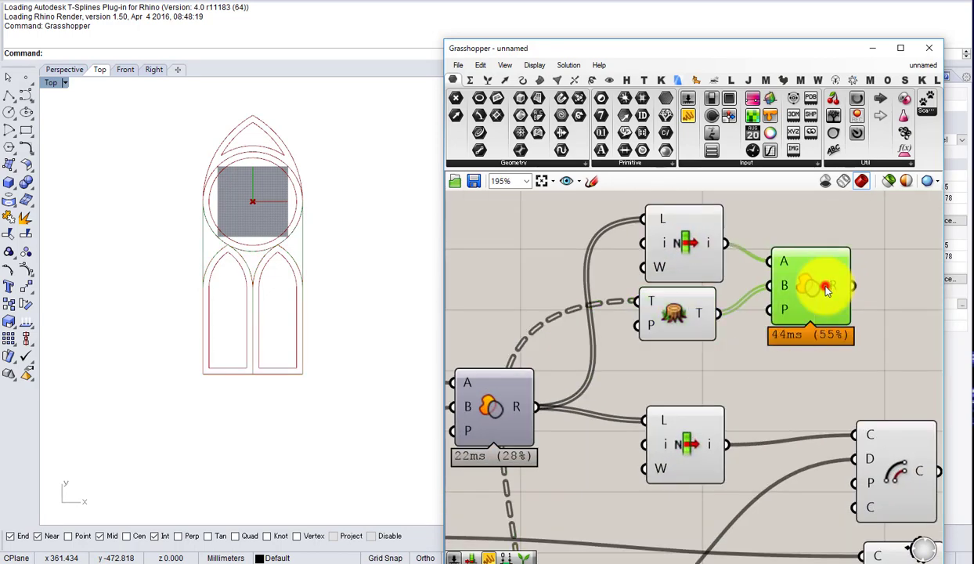
# Step: Turn off the preview of the components upstream of the List Items, including the joined curves and the circle's curve parameter
pyautogui.scroll(-5, 712, 285)
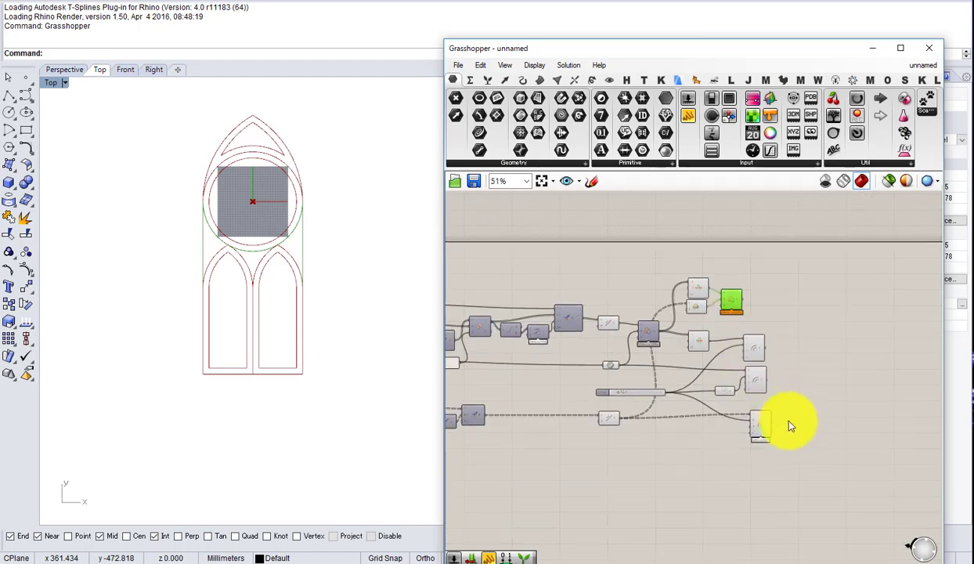
pyautogui.scroll(1, 767, 409)
pyautogui.click(688, 453)
pyautogui.moveTo(688, 453); pyautogui.dragTo(626, 470)
pyautogui.scroll(2, 637, 311)
pyautogui.scroll(-3, 592, 365)
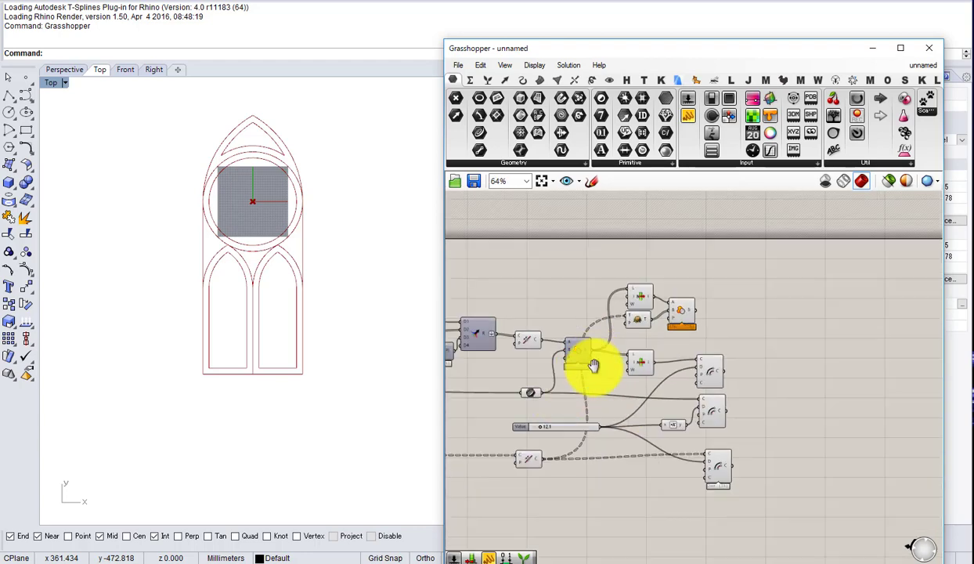
pyautogui.scroll(1, 561, 301)
pyautogui.scroll(-1, 563, 293)
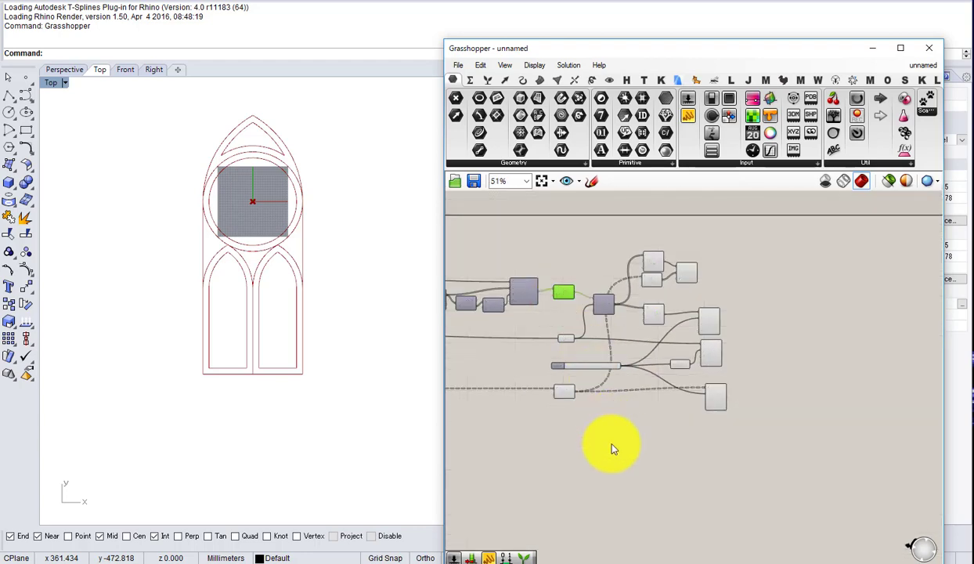
pyautogui.moveTo(610, 463); pyautogui.dragTo(511, 283)
pyautogui.middleClick(532, 306)
pyautogui.scroll(5, 631, 276)
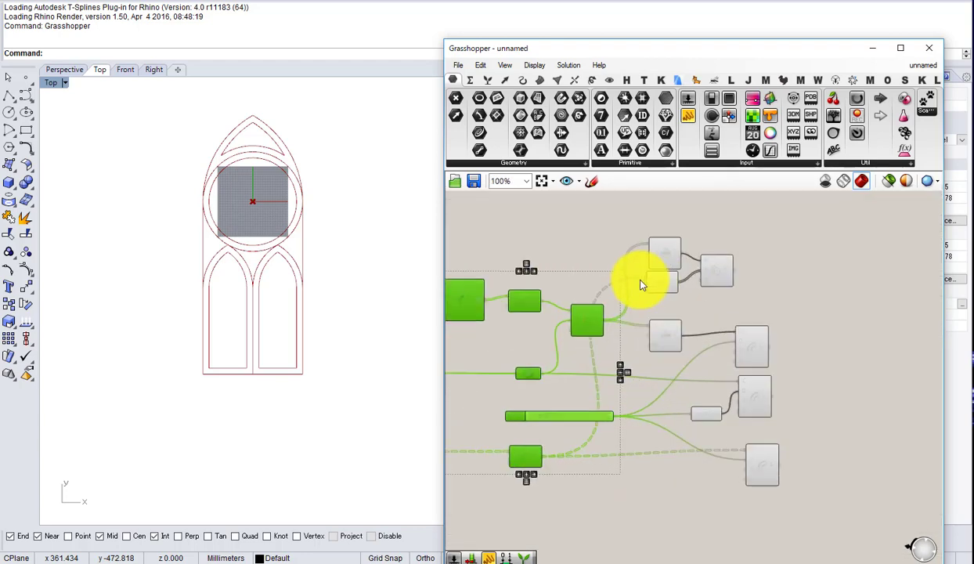
# Step: Hide the previews of the List Items, Flatten Tree, Negative and three Offset components, leaving only the new Region Difference displayed
pyautogui.moveTo(700, 431); pyautogui.dragTo(642, 208)
pyautogui.press('space')
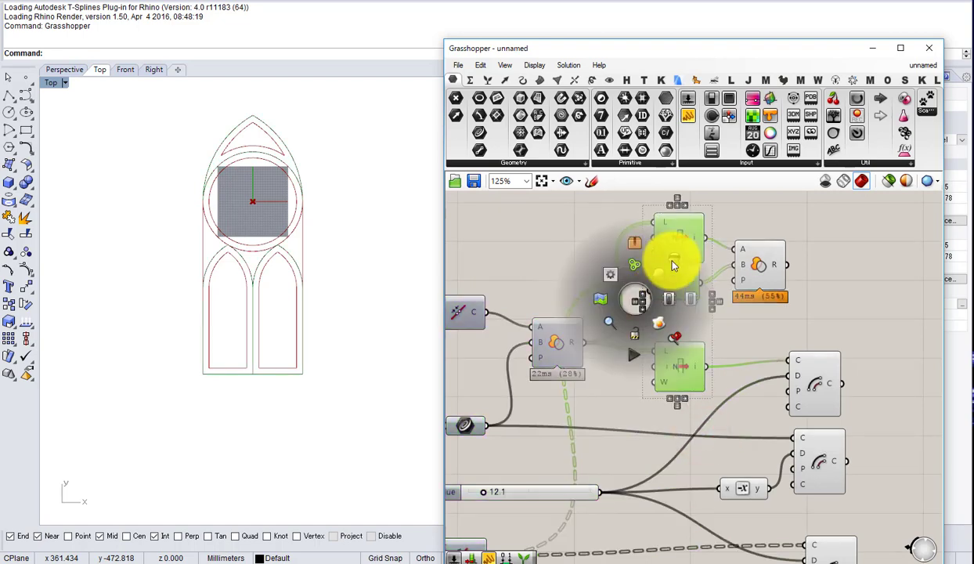
pyautogui.scroll(-2, 642, 286)
pyautogui.moveTo(778, 492); pyautogui.dragTo(646, 315)
pyautogui.middleClick(712, 368)
pyautogui.click(747, 334)
pyautogui.click(709, 269)
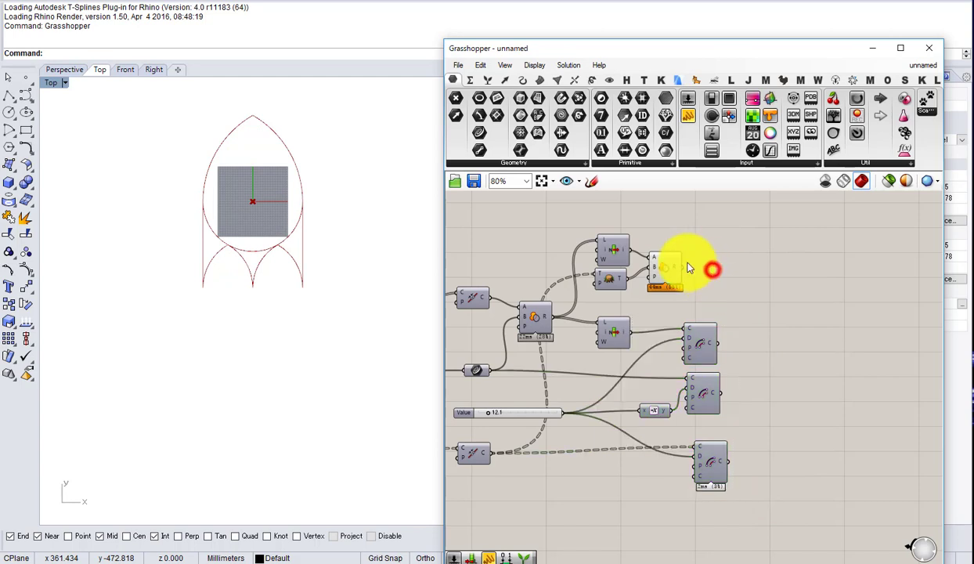
pyautogui.scroll(1, 679, 269)
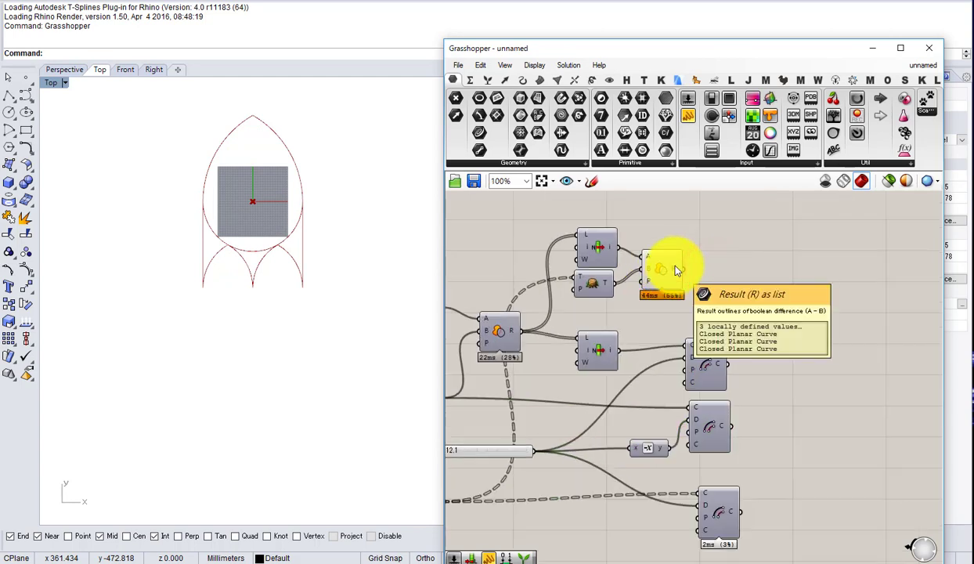
pyautogui.click(656, 269)
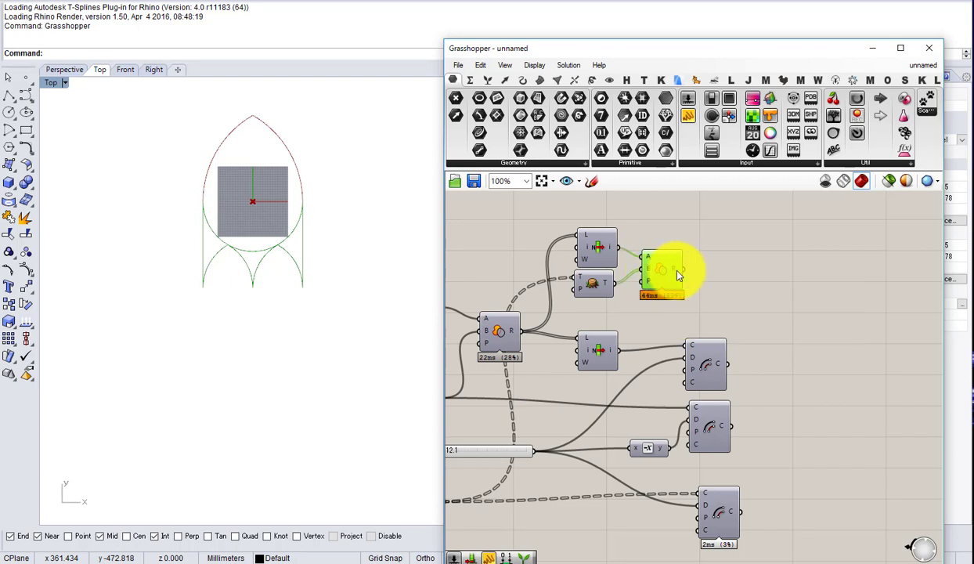
pyautogui.click(728, 268)
pyautogui.doubleClick(729, 269)
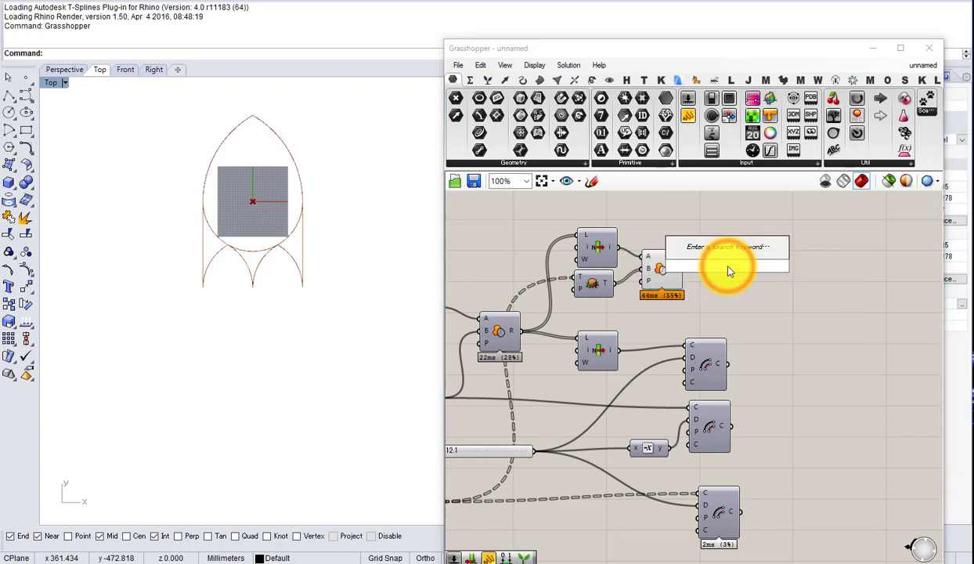
pyautogui.write('item')
pyautogui.click(744, 370)
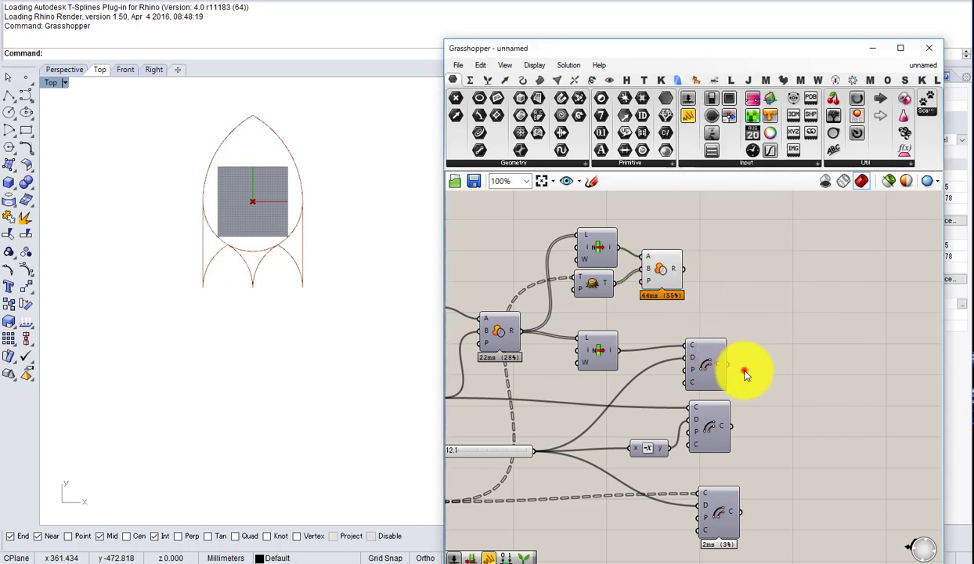
# Step: Turn the preview of the three Offset components back on
pyautogui.moveTo(783, 509); pyautogui.dragTo(678, 337)
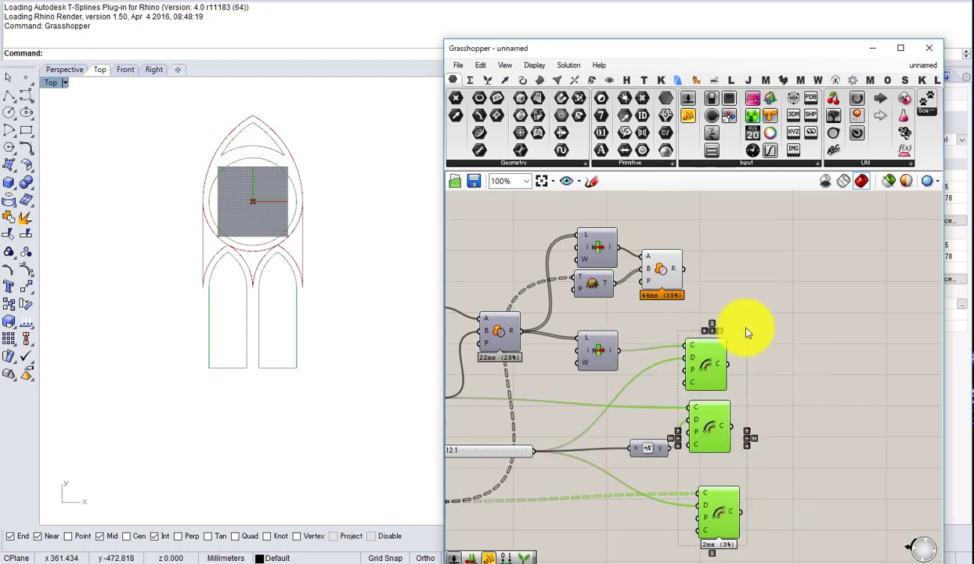
pyautogui.click(746, 330)
pyautogui.moveTo(746, 331); pyautogui.dragTo(819, 311, button='right')
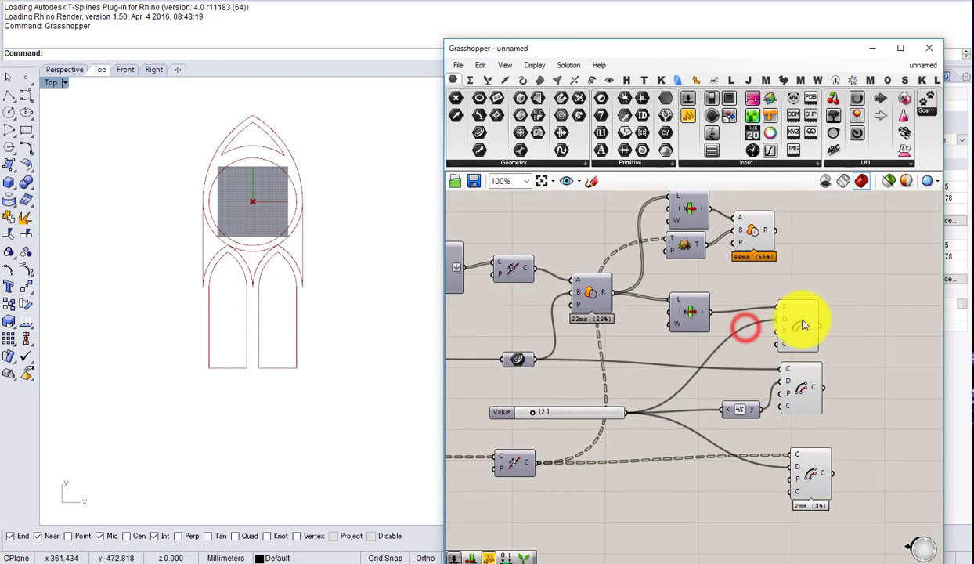
pyautogui.scroll(-2, 817, 310)
pyautogui.scroll(2, 680, 337)
pyautogui.moveTo(757, 340); pyautogui.dragTo(689, 371, button='right')
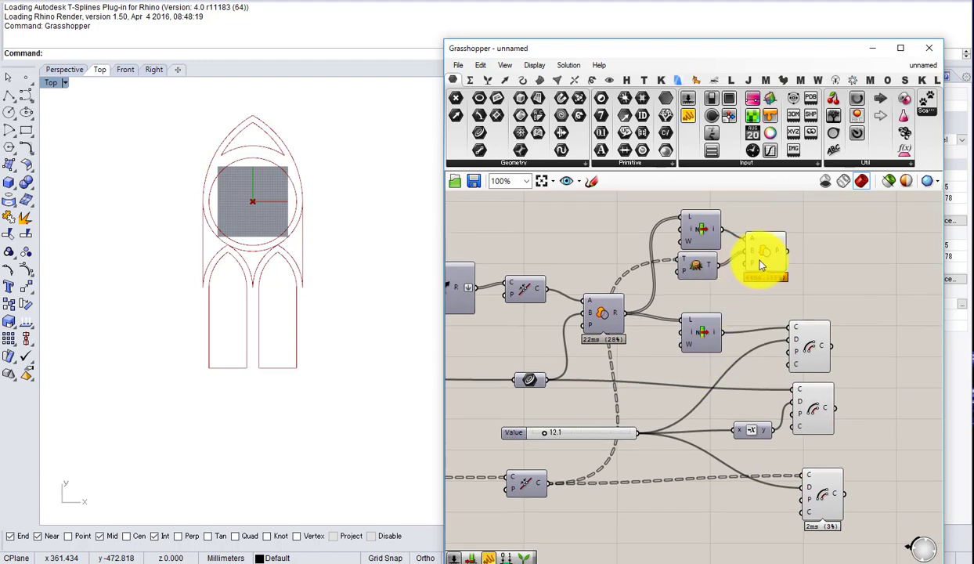
# Step: Compare the Region Difference and upper region's Offset curves, and turn on the preview of the circle's curve parameter
pyautogui.click(775, 254)
pyautogui.click(810, 337)
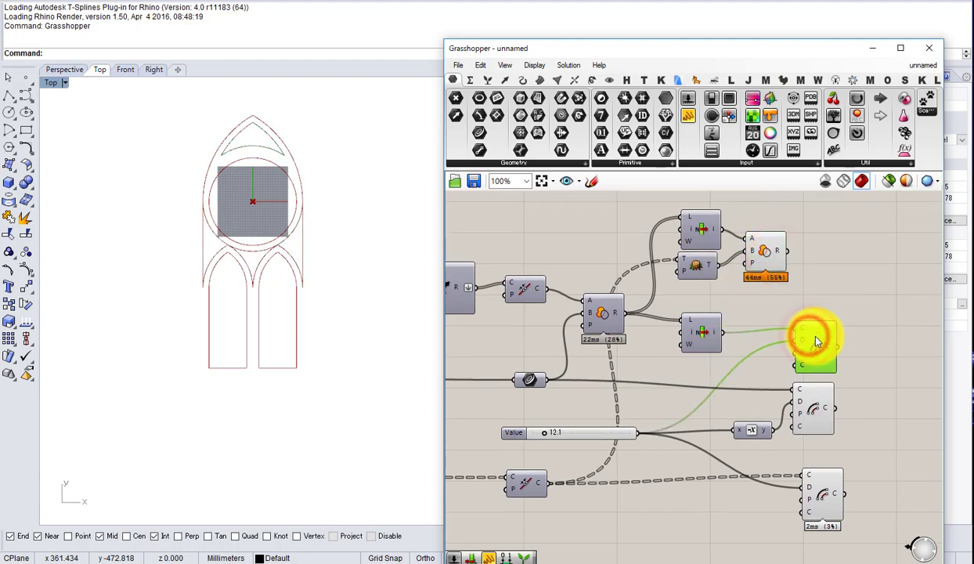
pyautogui.moveTo(809, 332); pyautogui.dragTo(778, 354, button='right')
pyautogui.moveTo(646, 352); pyautogui.dragTo(752, 339, button='right')
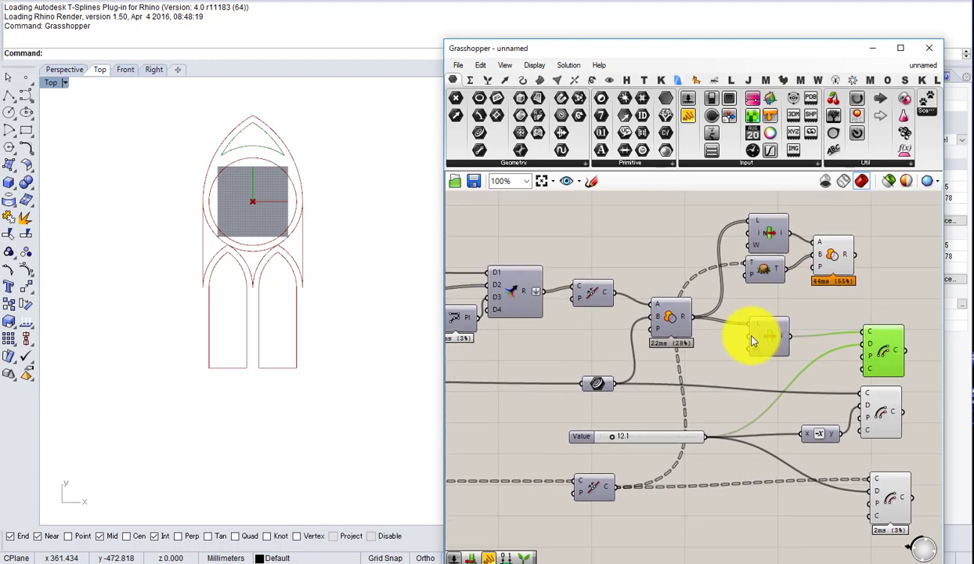
pyautogui.scroll(-1, 678, 349)
pyautogui.click(615, 379)
pyautogui.scroll(-1, 615, 380)
pyautogui.middleClick(613, 379)
pyautogui.click(636, 359)
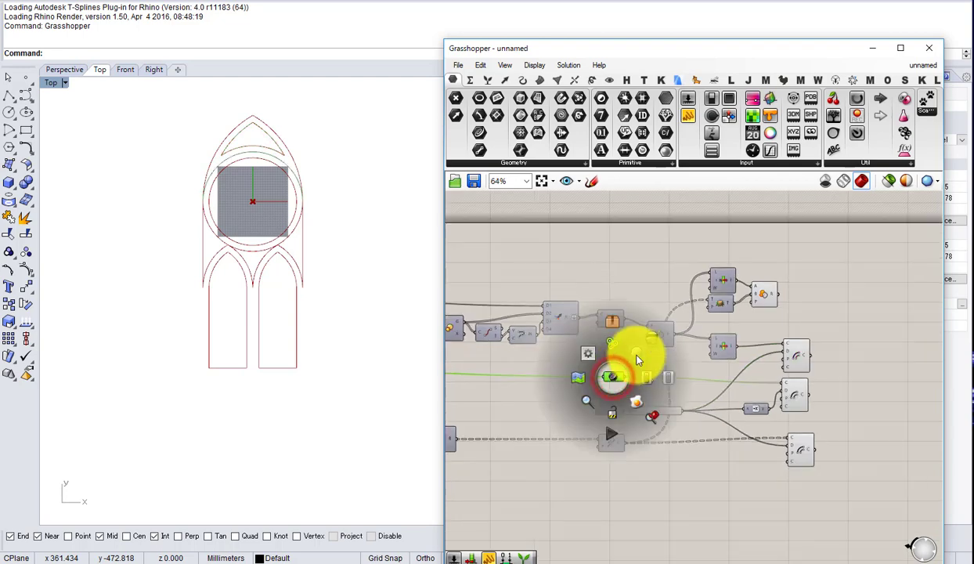
pyautogui.click(649, 377)
# Step: Copy the upper region's Offset beside the new Region Difference and connect the Region Difference result to its curve input
pyautogui.moveTo(789, 351); pyautogui.dragTo(748, 360, button='right')
pyautogui.scroll(1, 748, 359)
pyautogui.click(760, 360)
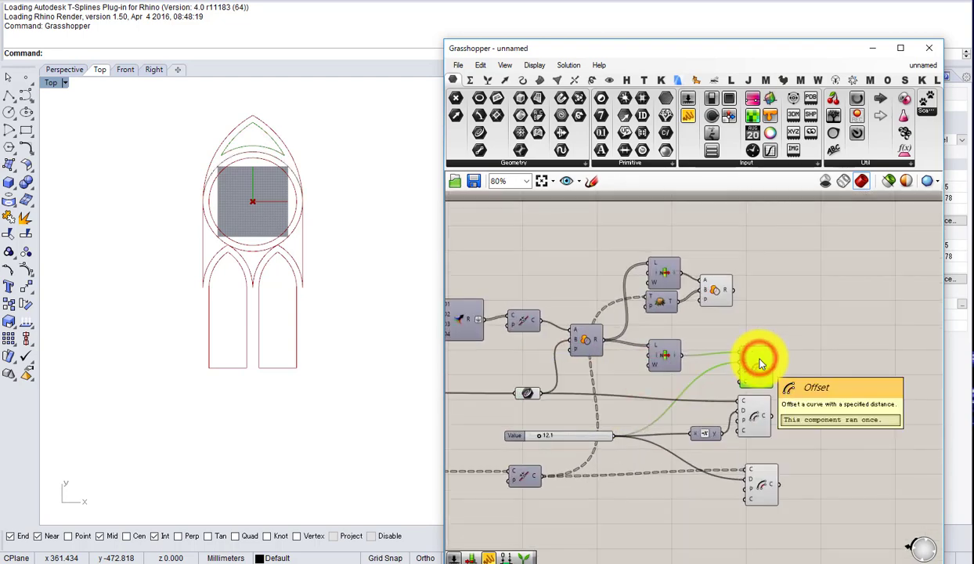
pyautogui.moveTo(759, 362); pyautogui.dragTo(772, 303)
pyautogui.scroll(2, 709, 294)
pyautogui.moveTo(708, 294); pyautogui.dragTo(761, 282)
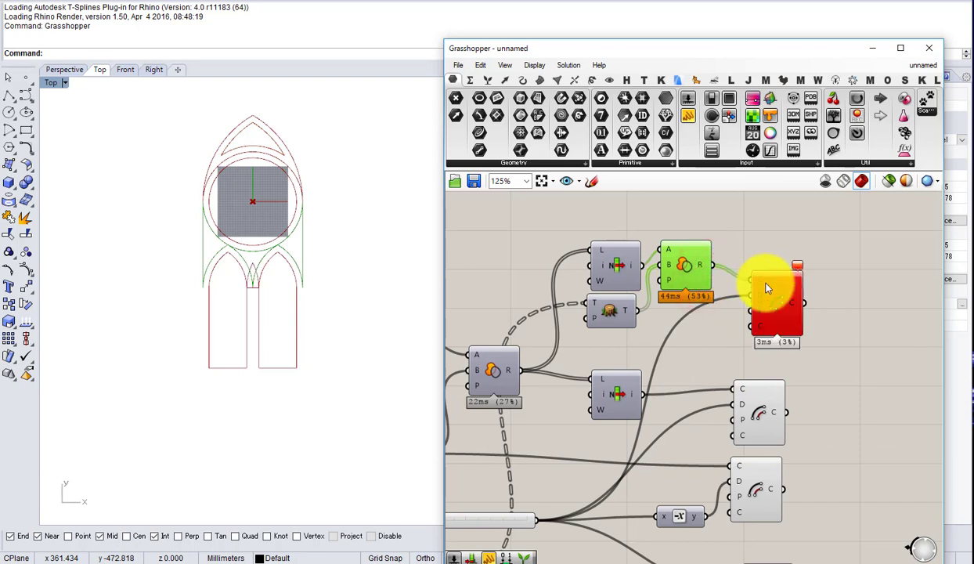
pyautogui.click(775, 287)
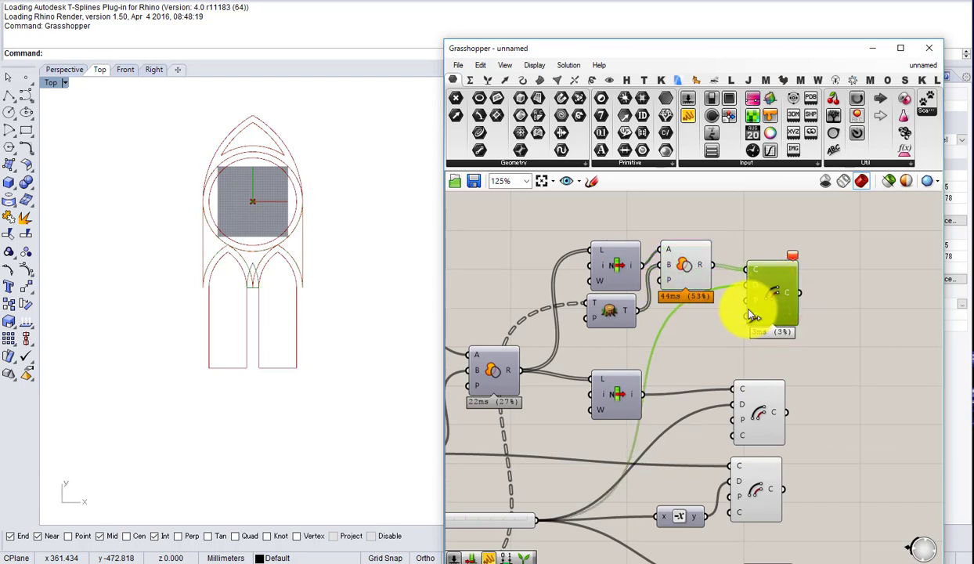
pyautogui.moveTo(686, 267); pyautogui.dragTo(690, 293)
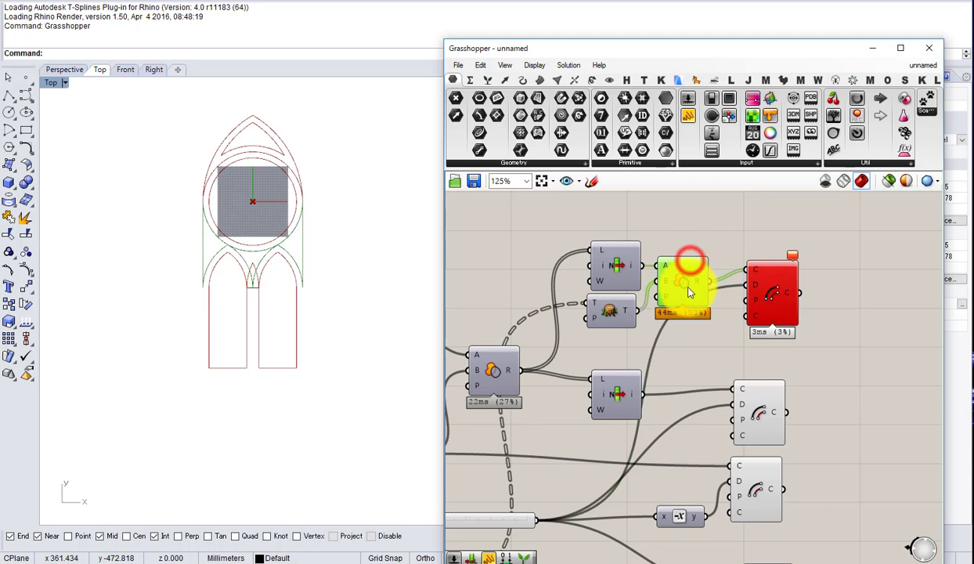
# Step: Feed the copied Offset's distance from the Negative component, comparing it with the positive distance slider
pyautogui.moveTo(707, 517); pyautogui.dragTo(748, 287)
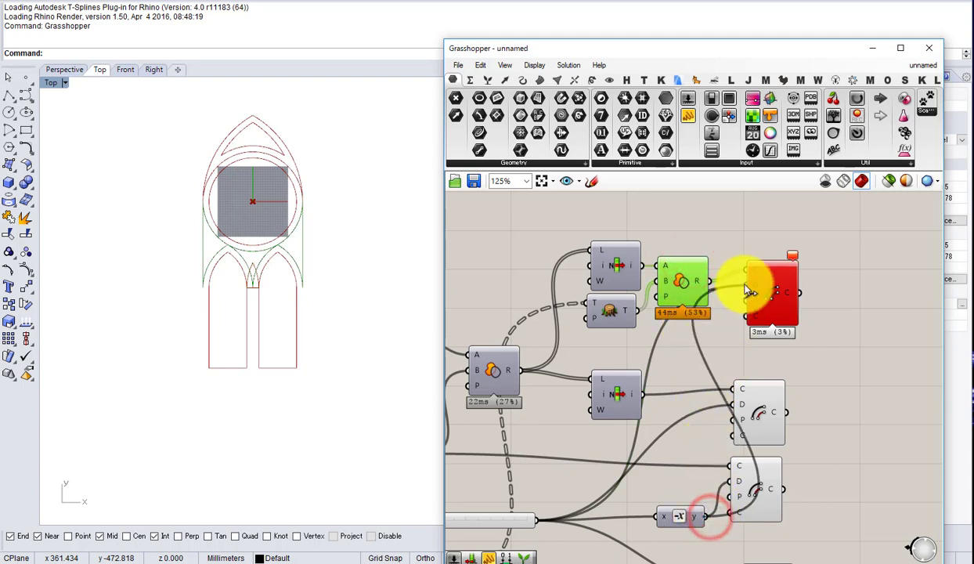
pyautogui.click(774, 293)
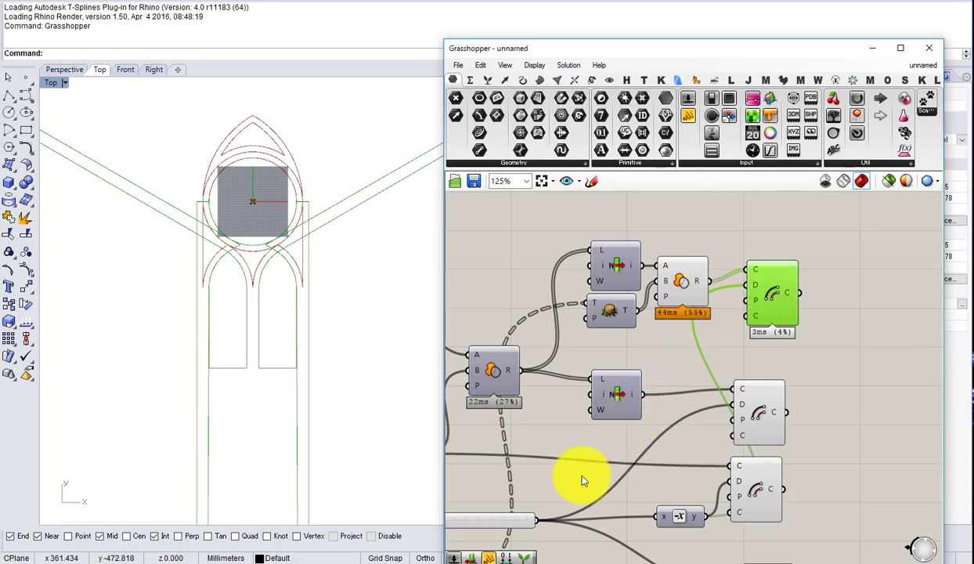
pyautogui.moveTo(536, 519)
pyautogui.mouseDown()
pyautogui.moveTo(700, 369)
pyautogui.moveTo(756, 290)
pyautogui.moveTo(767, 300)
pyautogui.mouseUp()
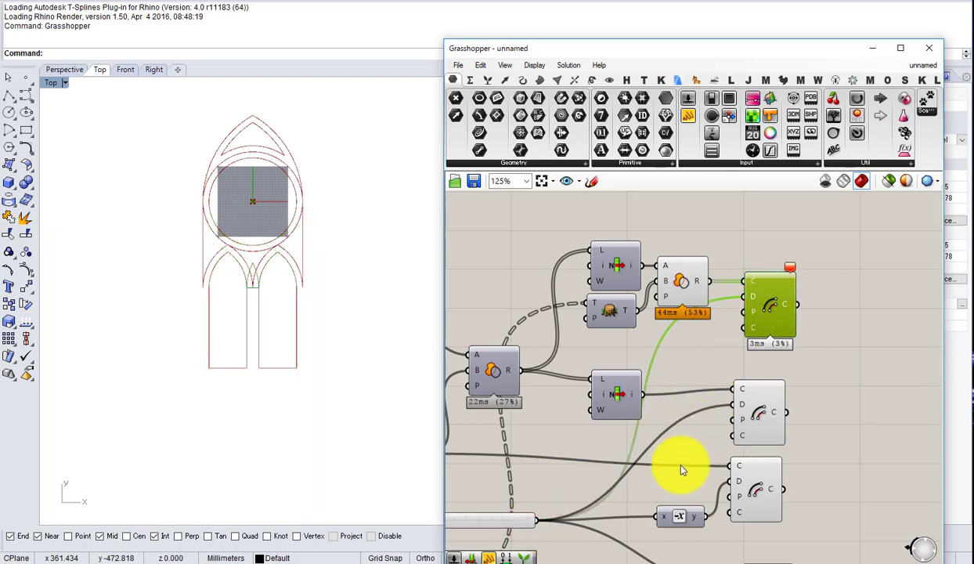
pyautogui.moveTo(708, 517); pyautogui.dragTo(750, 299)
pyautogui.click(763, 304)
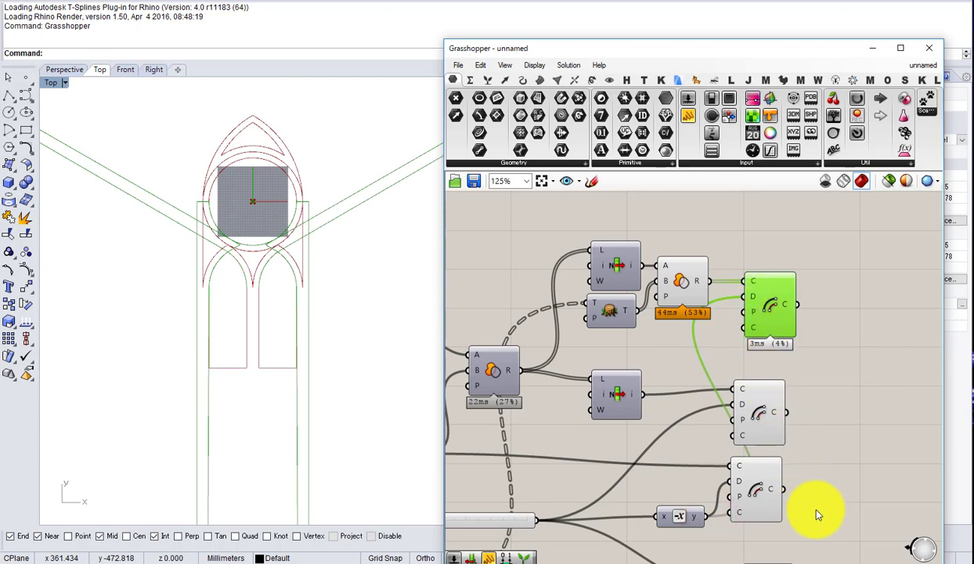
# Step: Move the Offsets farther away and add an Offset Loose curve component fed by the lower List Item and the distance slider
pyautogui.moveTo(815, 513); pyautogui.dragTo(849, 305)
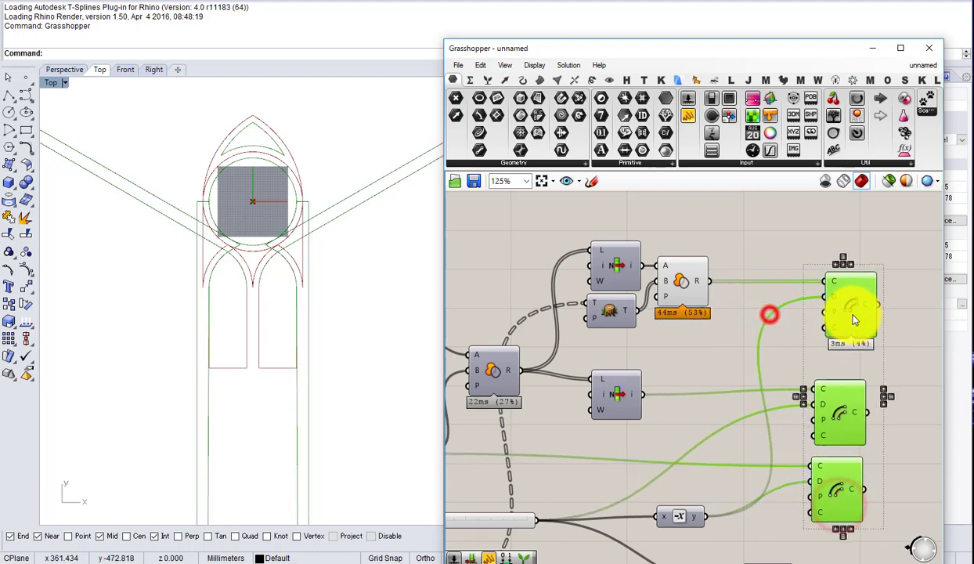
pyautogui.click(770, 321)
pyautogui.doubleClick(770, 330)
pyautogui.write('offset')
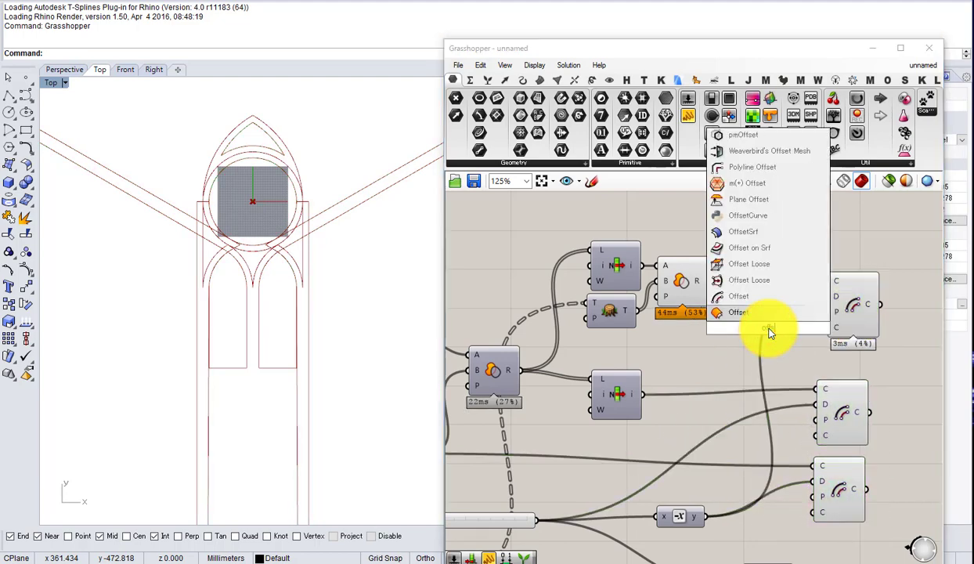
pyautogui.click(729, 279)
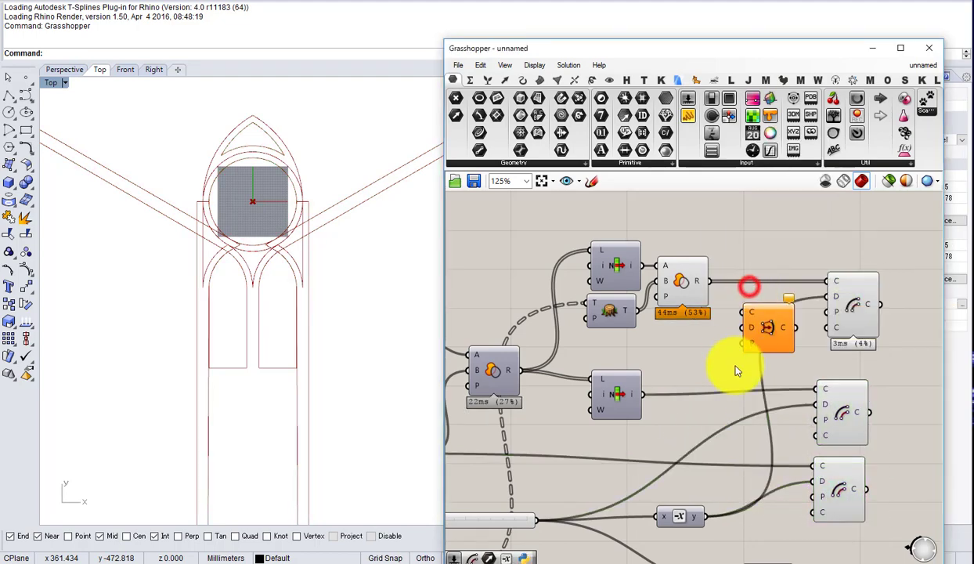
pyautogui.moveTo(642, 394); pyautogui.dragTo(742, 312)
pyautogui.moveTo(757, 326); pyautogui.dragTo(755, 361)
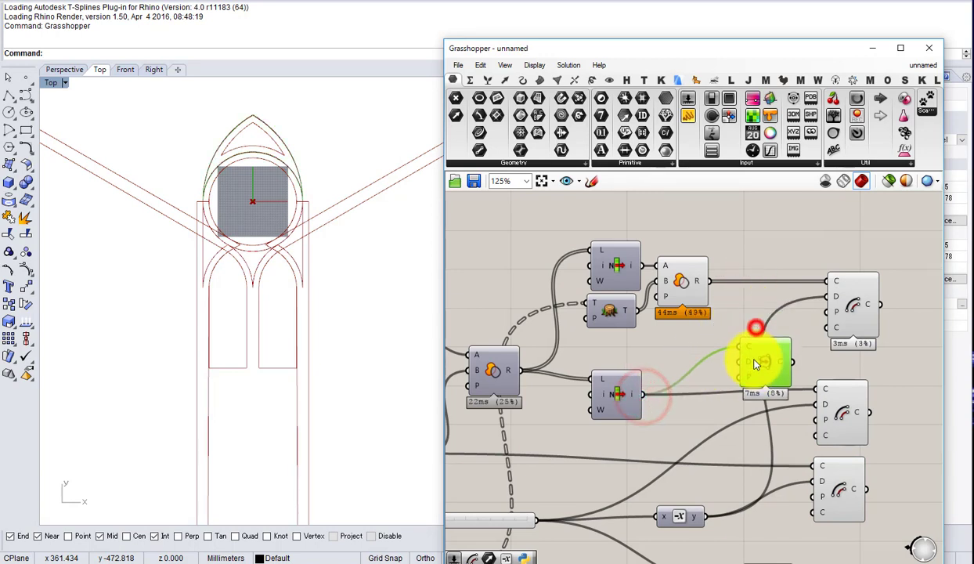
pyautogui.moveTo(536, 520); pyautogui.dragTo(765, 381)
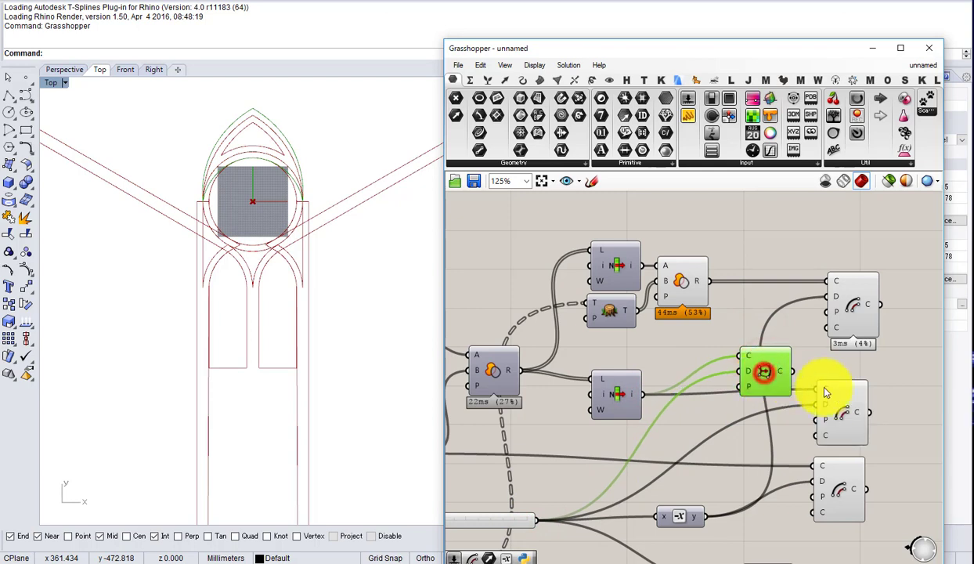
# Step: Turn off the preview of the circle's Offset and of the Offset fed by the new Region Difference
pyautogui.click(838, 489)
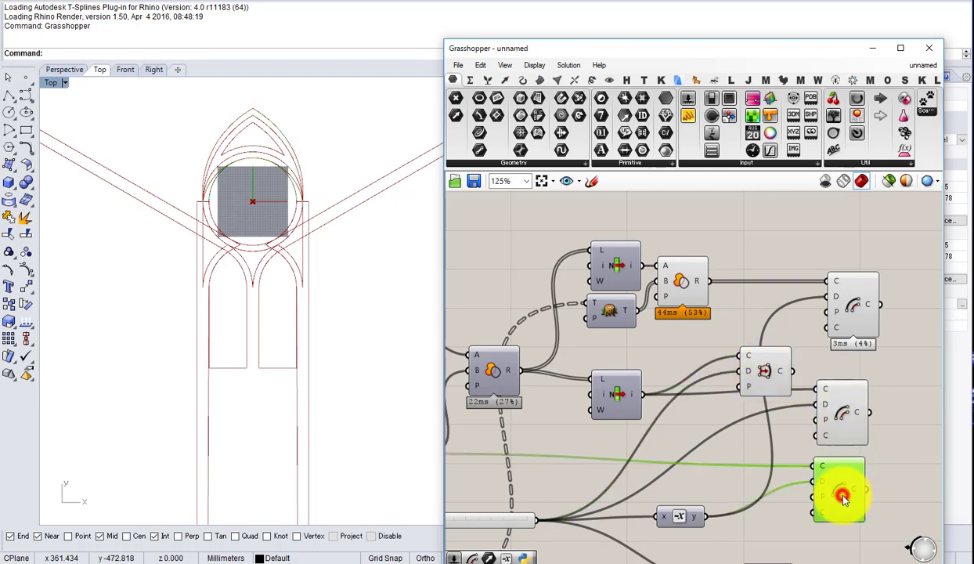
pyautogui.middleClick(842, 490)
pyautogui.click(860, 320)
pyautogui.middleClick(858, 318)
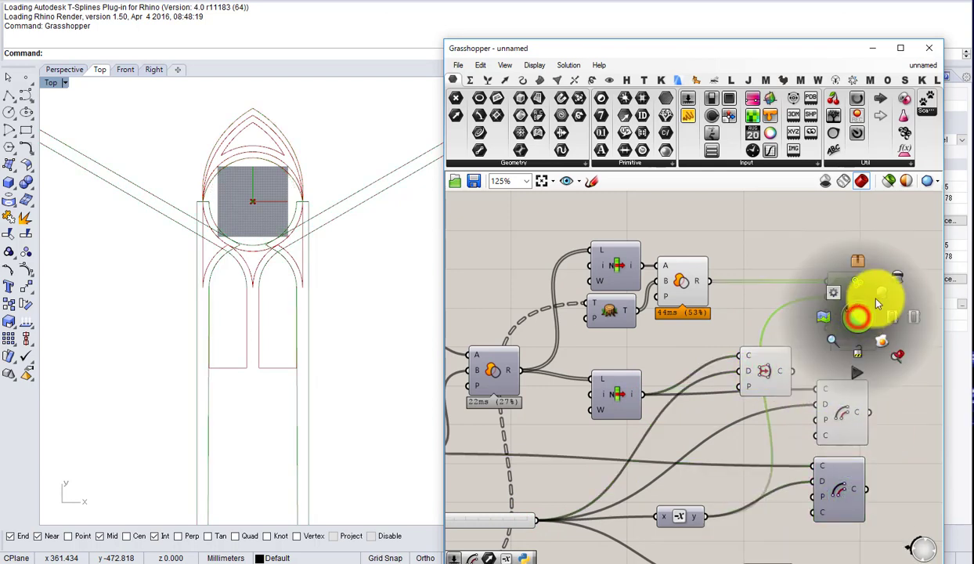
pyautogui.click(895, 276)
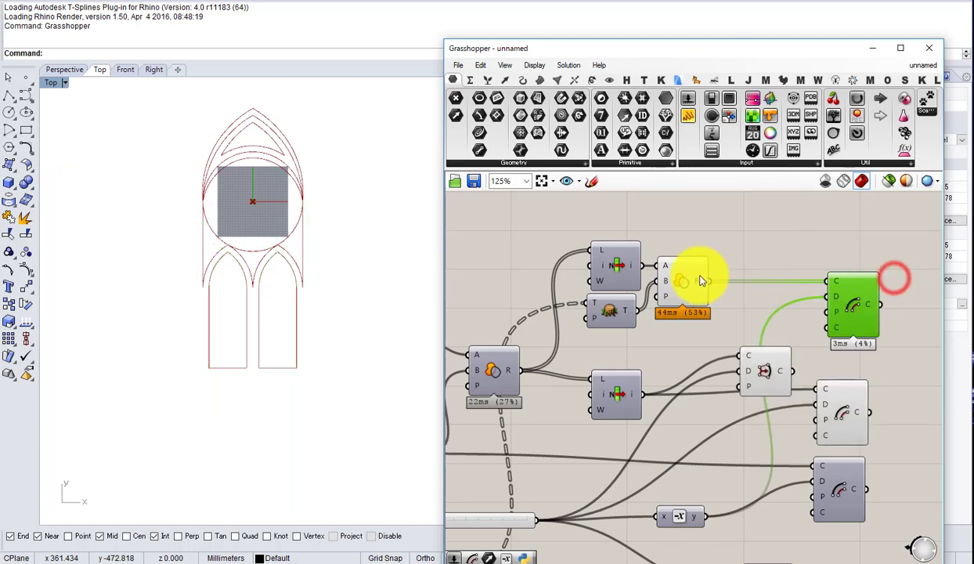
# Step: Hide the Offset fed by the lower List Item and preview that List Item's region instead
pyautogui.click(837, 399)
pyautogui.middleClick(840, 401)
pyautogui.click(872, 390)
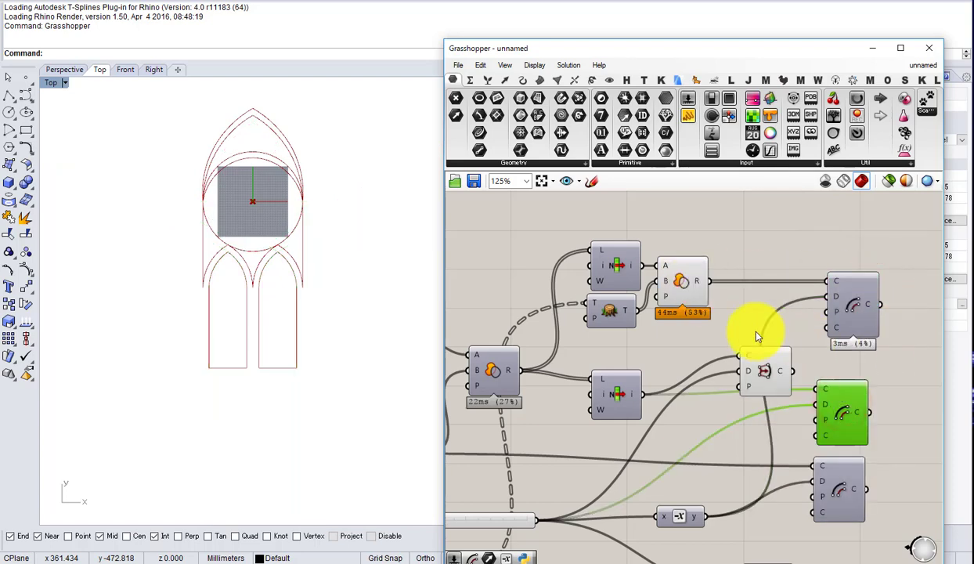
pyautogui.click(678, 282)
pyautogui.moveTo(660, 348); pyautogui.dragTo(726, 332, button='right')
pyautogui.click(686, 379)
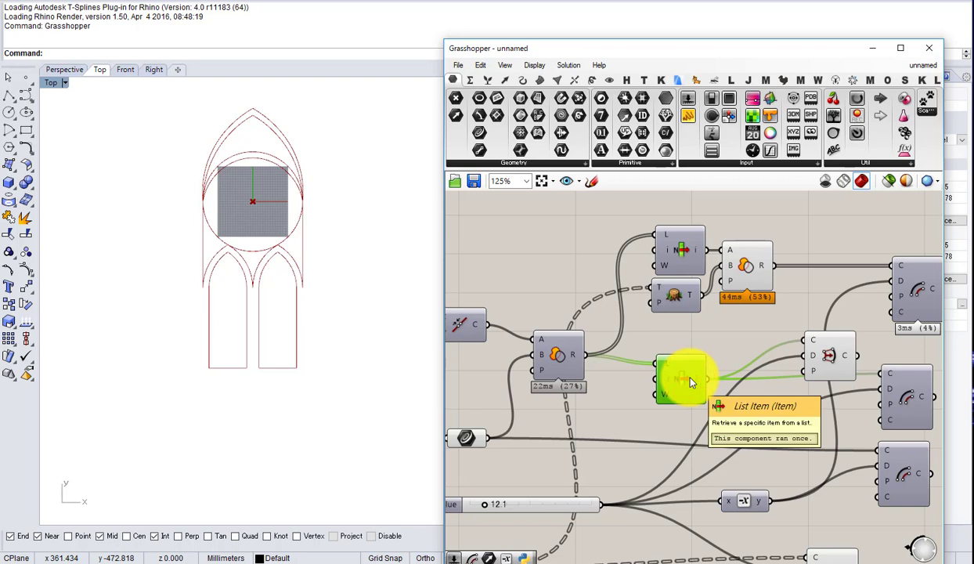
pyautogui.middleClick(691, 382)
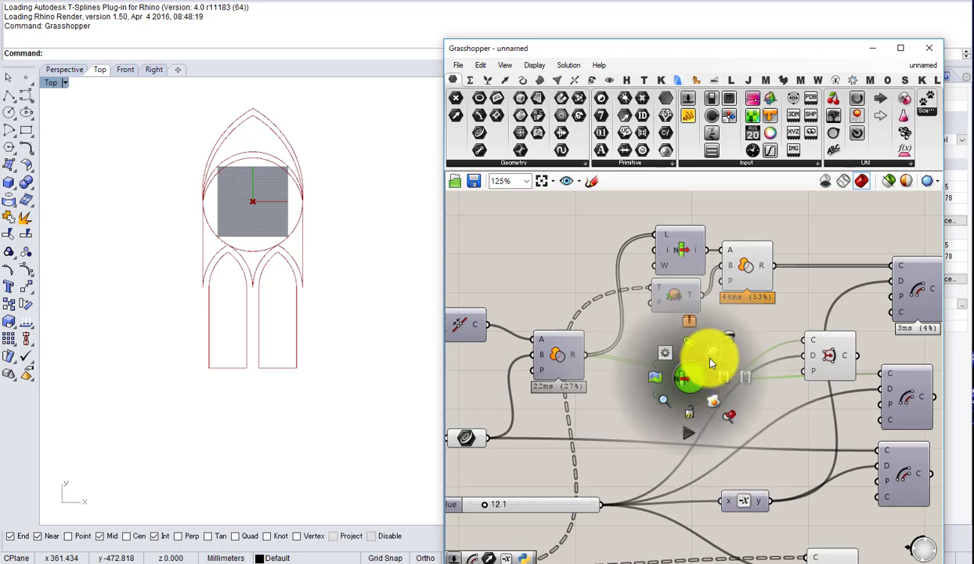
pyautogui.click(711, 361)
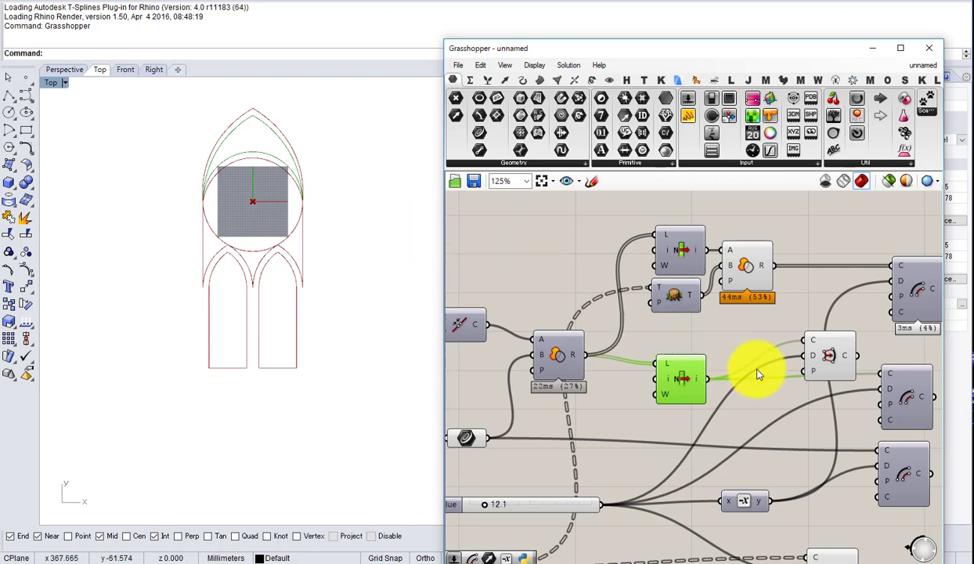
# Step: Delete the Offset Loose component and turn off the preview of the lower List Item
pyautogui.moveTo(759, 374); pyautogui.dragTo(673, 369, button='right')
pyautogui.click(746, 349)
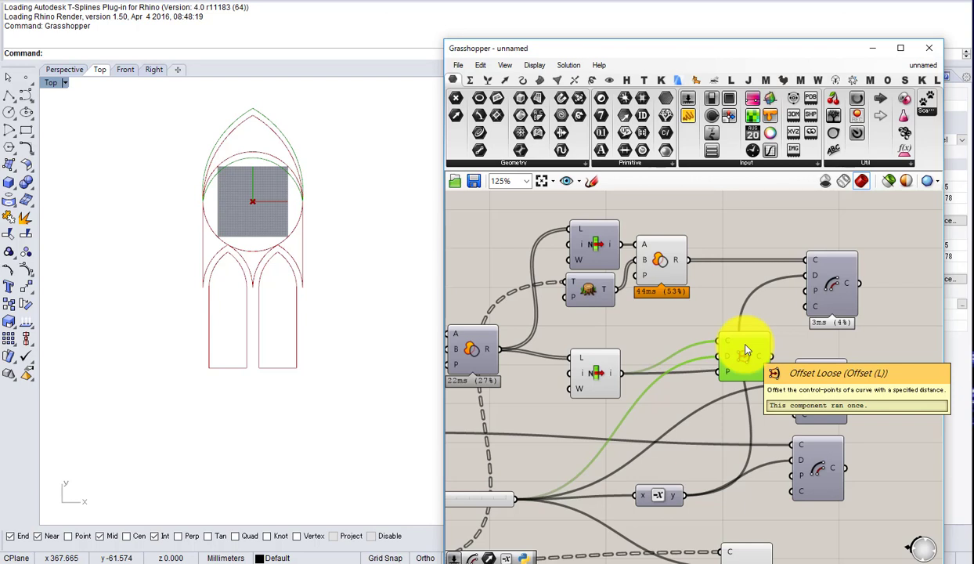
pyautogui.press('Delete')
pyautogui.click(599, 375)
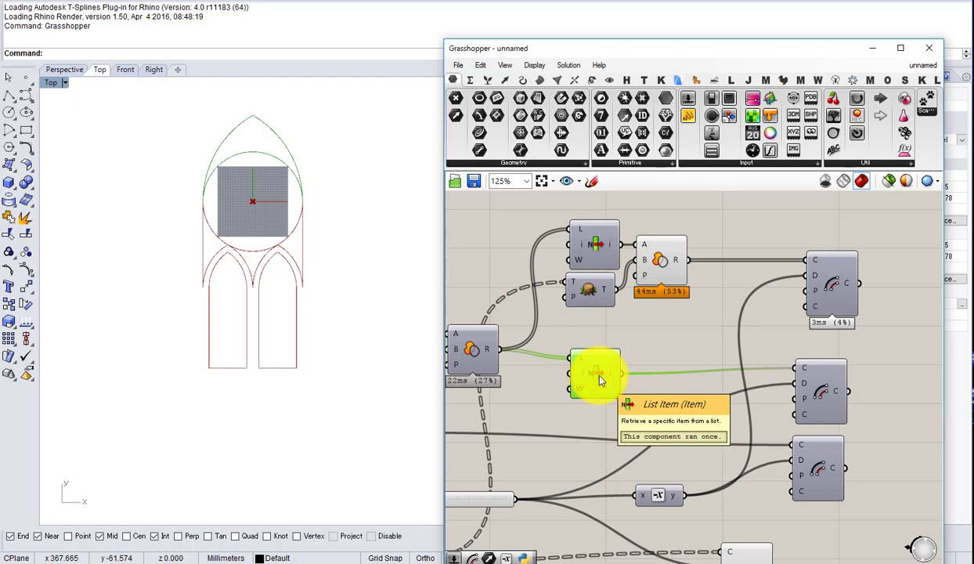
pyautogui.middleClick(599, 380)
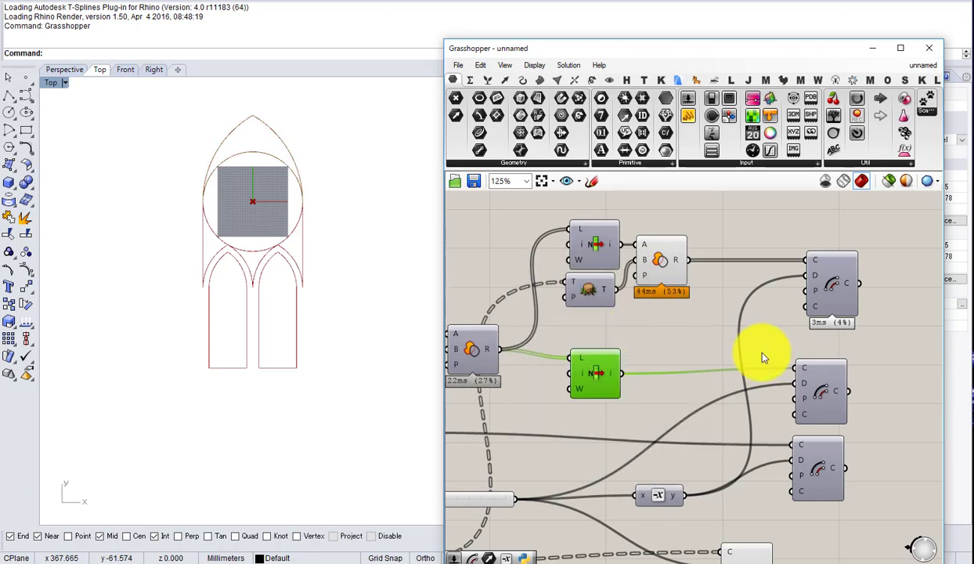
# Step: Turn on the previews of the Offset fed by the lower List Item and the Offset fed by the Region Difference
pyautogui.click(822, 384)
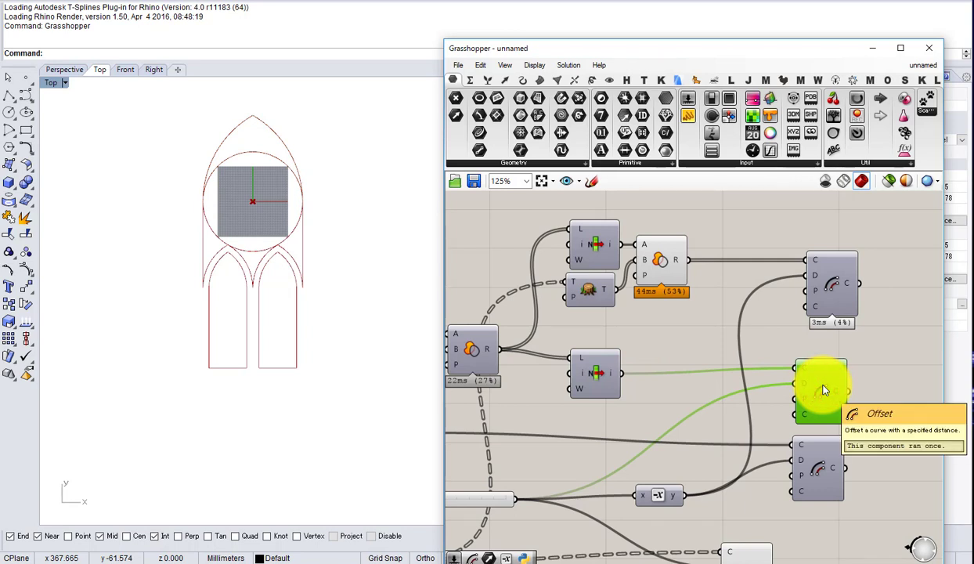
pyautogui.middleClick(823, 390)
pyautogui.click(824, 347)
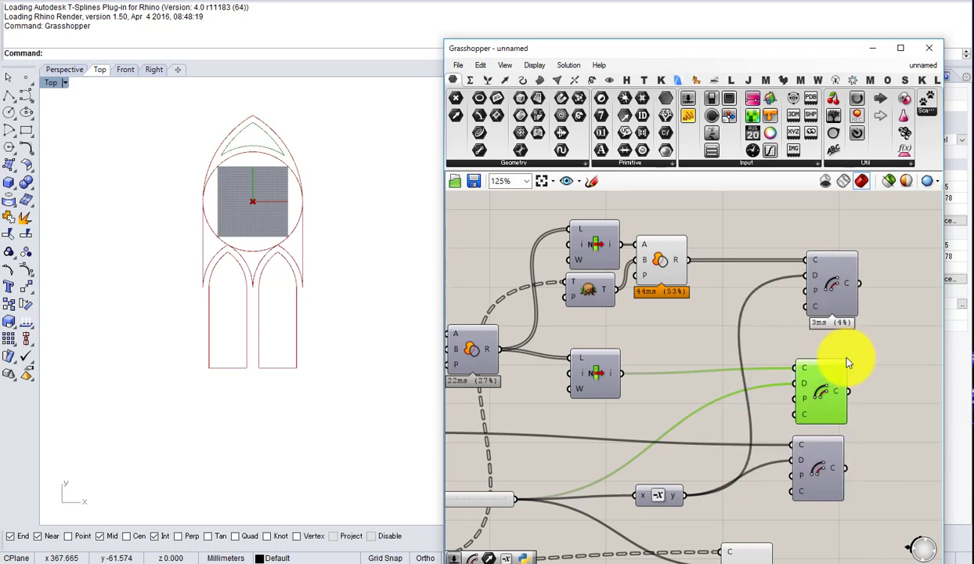
pyautogui.click(692, 389)
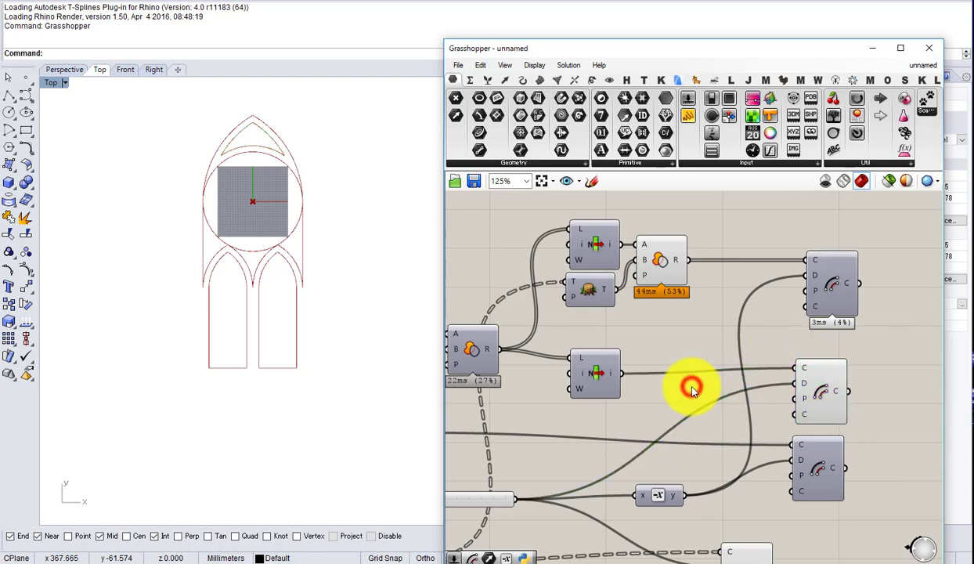
pyautogui.click(829, 290)
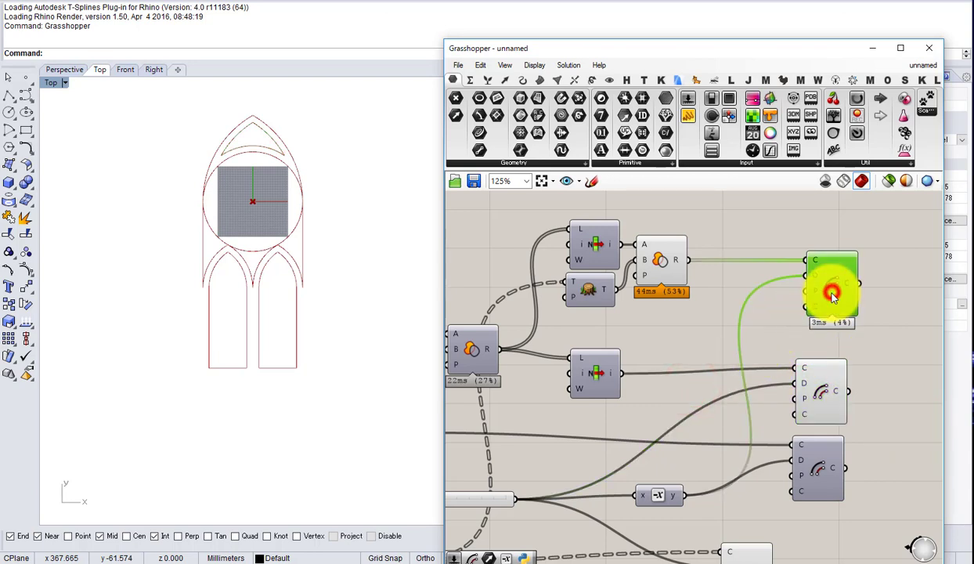
pyautogui.moveTo(752, 338); pyautogui.dragTo(788, 315, button='right')
pyautogui.middleClick(853, 270)
pyautogui.click(853, 275)
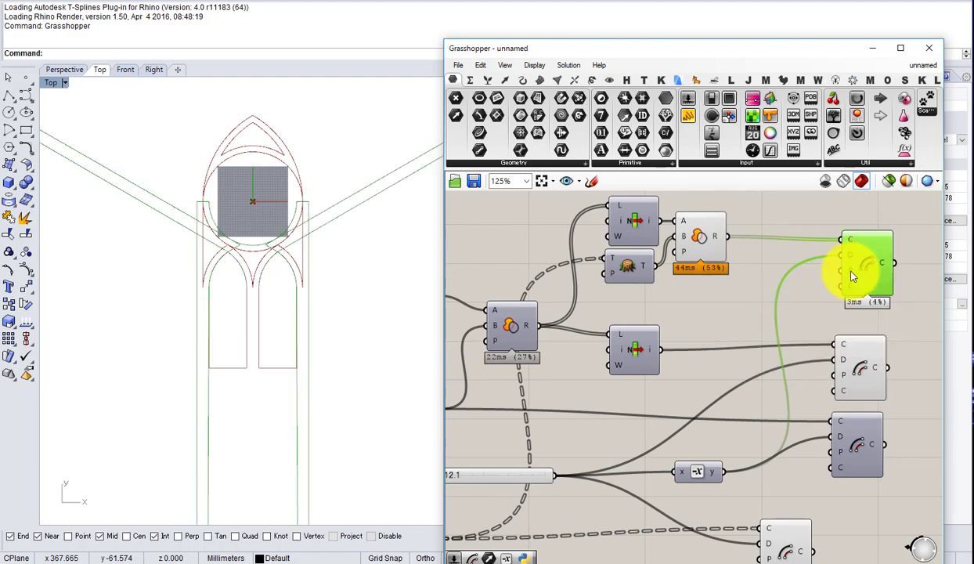
# Step: Set the distance slider to 8.5 and feed it directly into the distance of the Offset behind the Region Difference
pyautogui.moveTo(631, 381); pyautogui.dragTo(737, 365, button='right')
pyautogui.scroll(2, 598, 443)
pyautogui.moveTo(520, 469)
pyautogui.mouseDown()
pyautogui.moveTo(495, 473)
pyautogui.moveTo(521, 470)
pyautogui.moveTo(509, 476)
pyautogui.mouseUp()
pyautogui.scroll(-5, 496, 376)
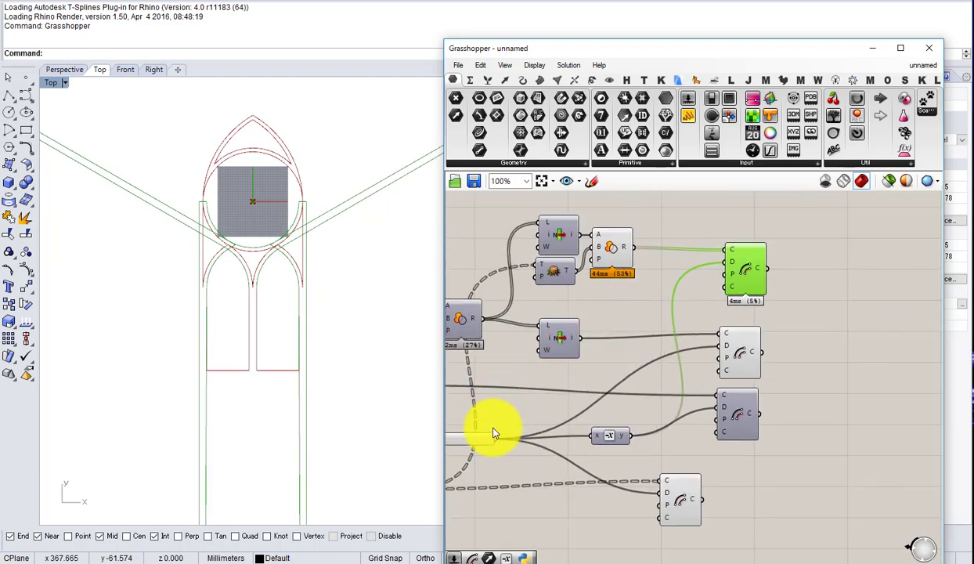
pyautogui.moveTo(507, 433); pyautogui.dragTo(725, 264)
pyautogui.moveTo(482, 415); pyautogui.dragTo(697, 364, button='right')
pyautogui.scroll(5, 638, 396)
pyautogui.moveTo(594, 387); pyautogui.dragTo(600, 409)
pyautogui.scroll(-4, 600, 408)
pyautogui.moveTo(803, 307); pyautogui.dragTo(687, 343, button='right')
pyautogui.scroll(2, 724, 323)
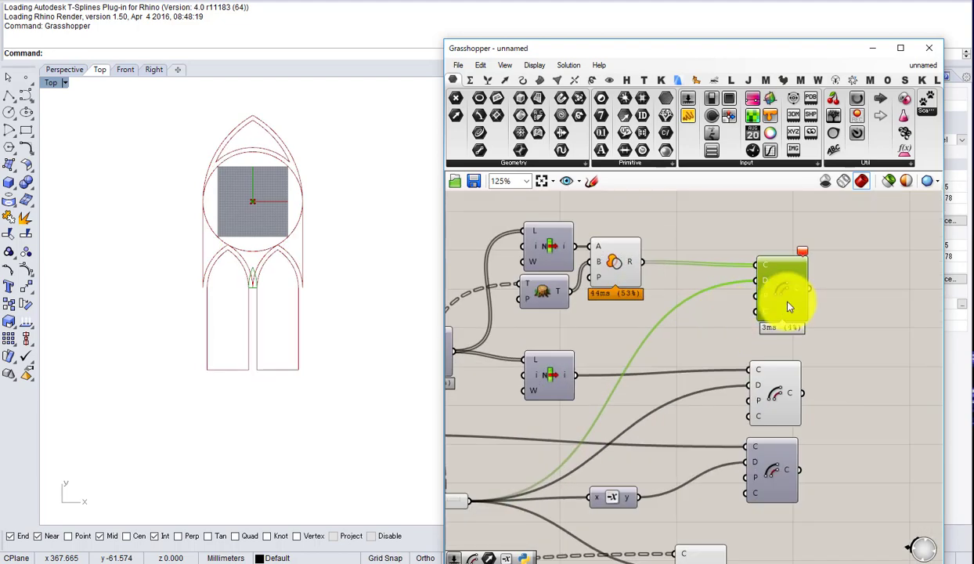
# Step: Replace the Region Difference's Offset with an OffsetCurve component and connect the Region Difference result to its crv input
pyautogui.click(790, 302)
pyautogui.press('Delete')
pyautogui.doubleClick(740, 292)
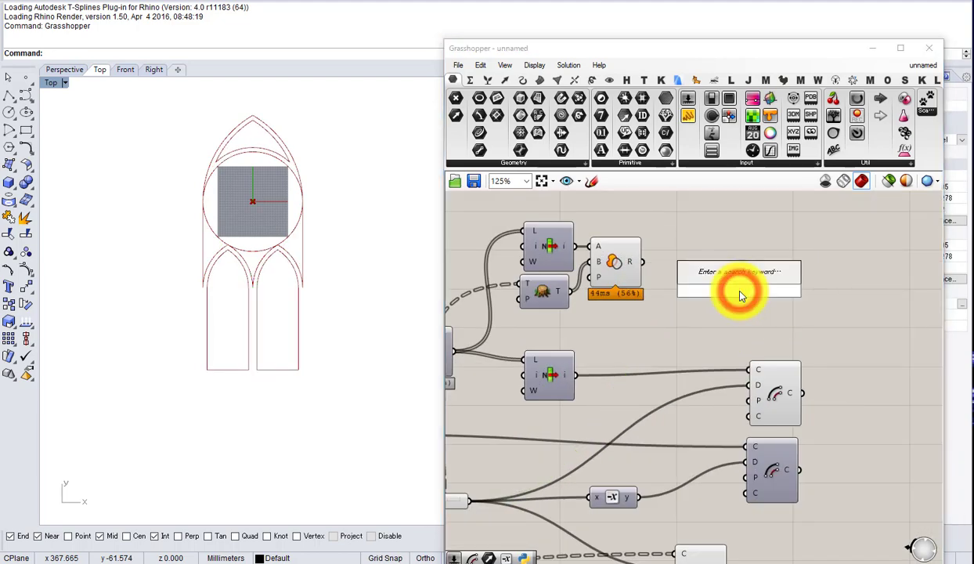
pyautogui.write('off')
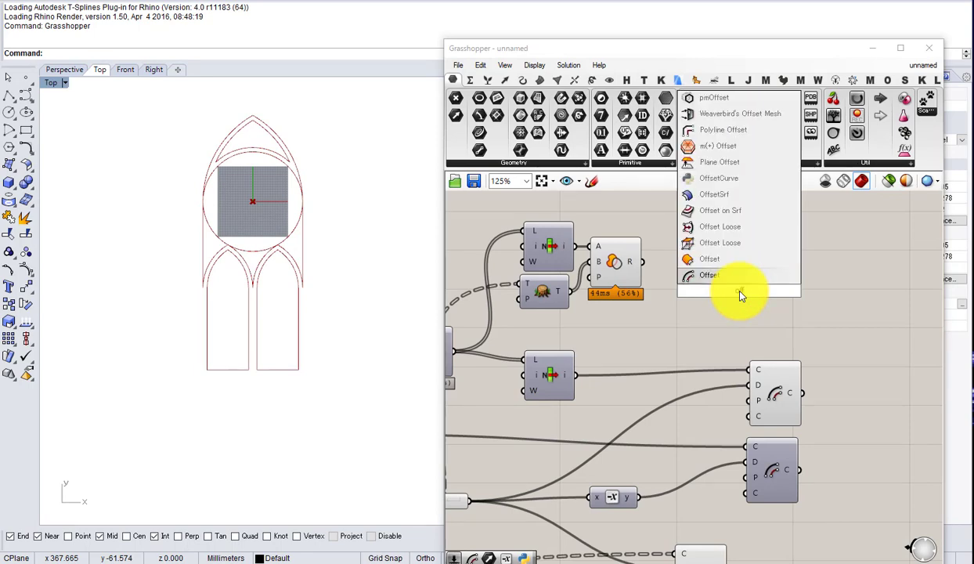
pyautogui.click(717, 179)
pyautogui.scroll(1, 658, 255)
pyautogui.moveTo(641, 263); pyautogui.dragTo(836, 283)
# Step: Add an Area component fed by the Region Difference and connect its centroid output to OffsetCurve's pt input
pyautogui.doubleClick(735, 309)
pyautogui.write('area')
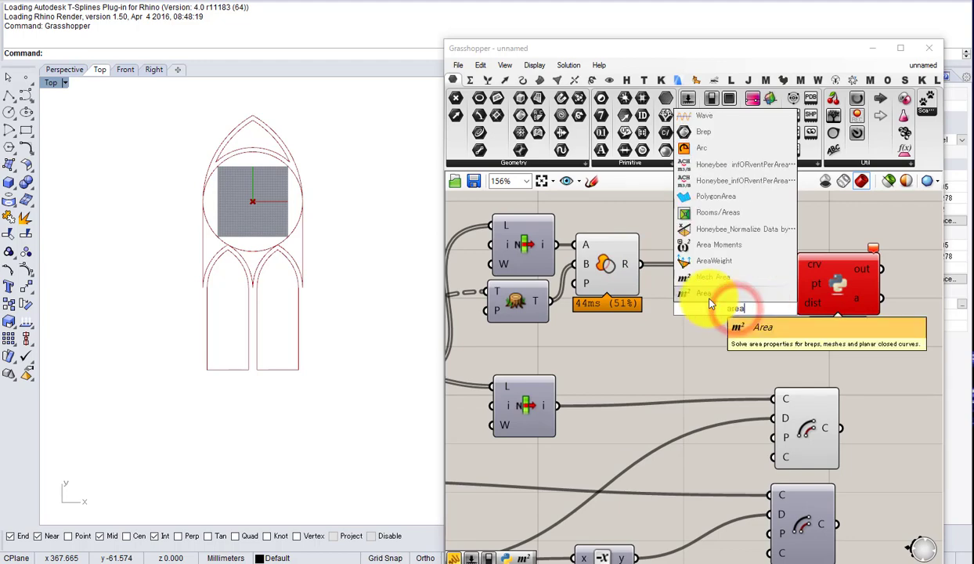
pyautogui.click(709, 299)
pyautogui.moveTo(638, 261); pyautogui.dragTo(792, 283)
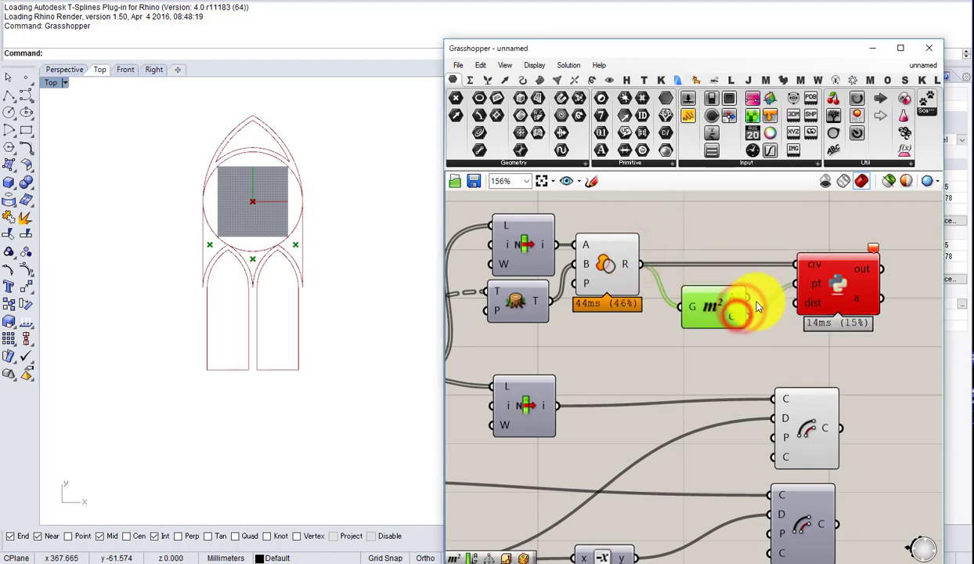
# Step: Connect the distance slider to the dist input of the OffsetCurve component
pyautogui.scroll(-3, 681, 311)
pyautogui.scroll(2, 625, 359)
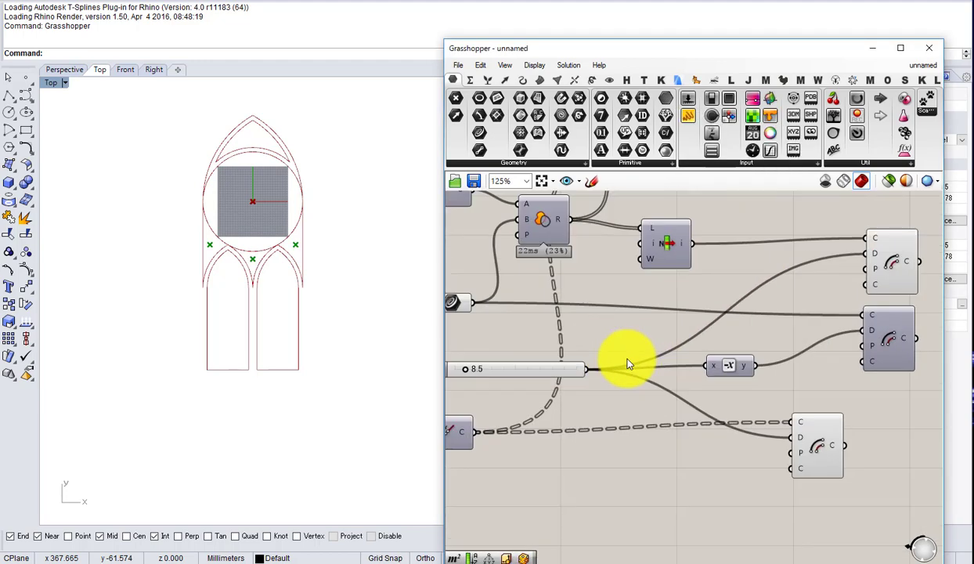
pyautogui.scroll(-3, 561, 428)
pyautogui.moveTo(555, 436); pyautogui.dragTo(742, 305)
pyautogui.moveTo(677, 372); pyautogui.dragTo(729, 363, button='right')
pyautogui.scroll(2, 578, 404)
pyautogui.scroll(-1, 578, 404)
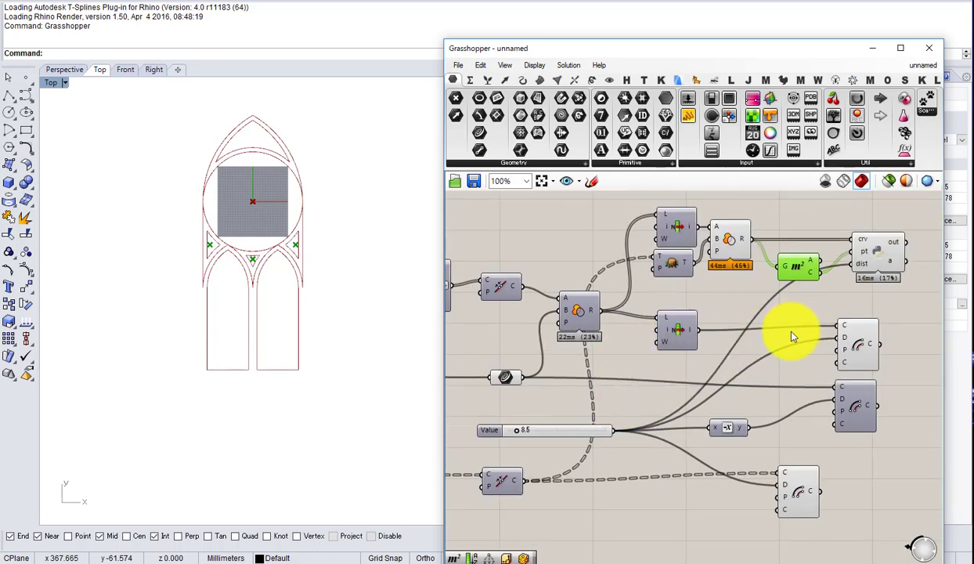
pyautogui.moveTo(829, 325); pyautogui.dragTo(797, 344, button='right')
pyautogui.scroll(-1, 798, 345)
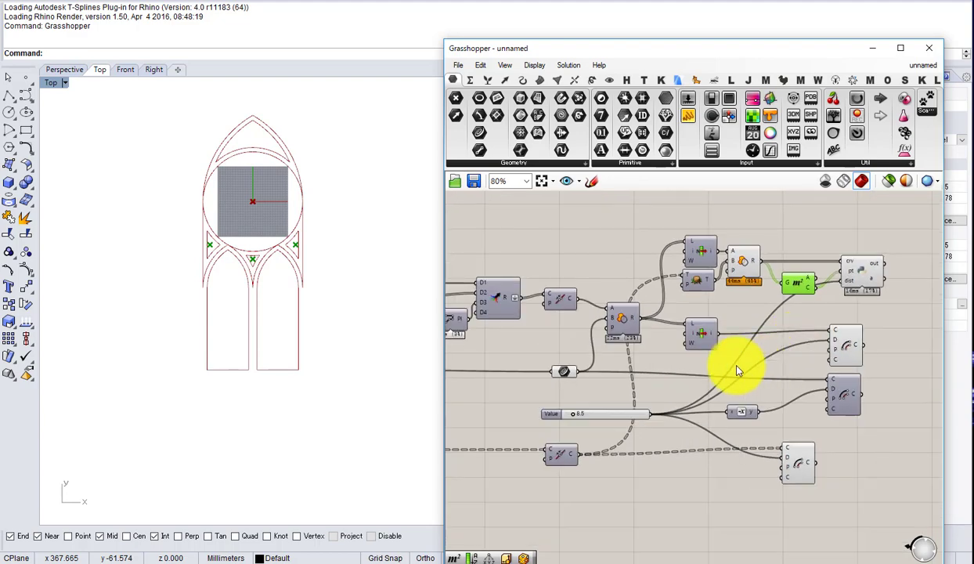
# Step: Turn on the preview of the Join Curves component that feeds the lowest Offset
pyautogui.click(560, 454)
pyautogui.middleClick(561, 446)
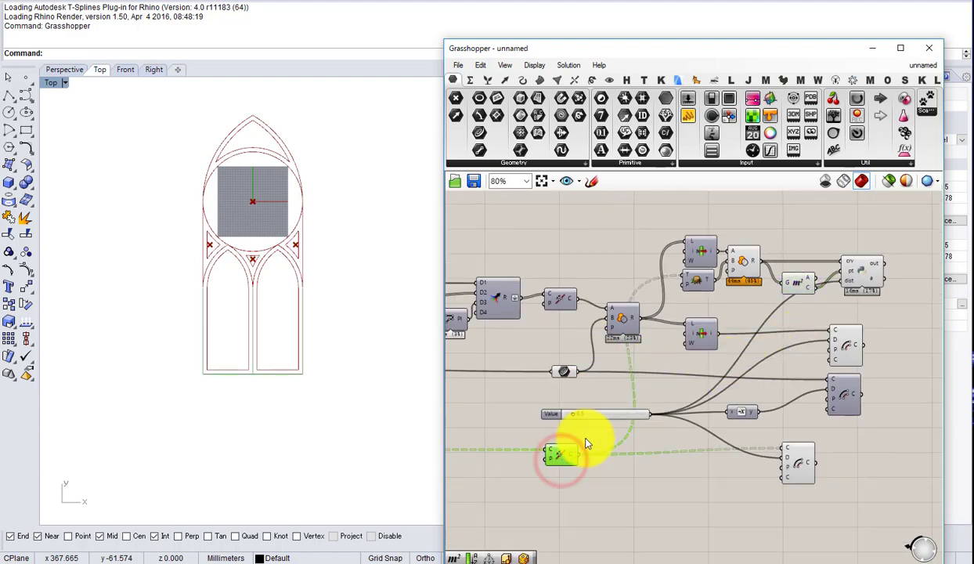
pyautogui.click(668, 500)
pyautogui.moveTo(712, 486); pyautogui.dragTo(668, 499, button='right')
pyautogui.scroll(1, 709, 433)
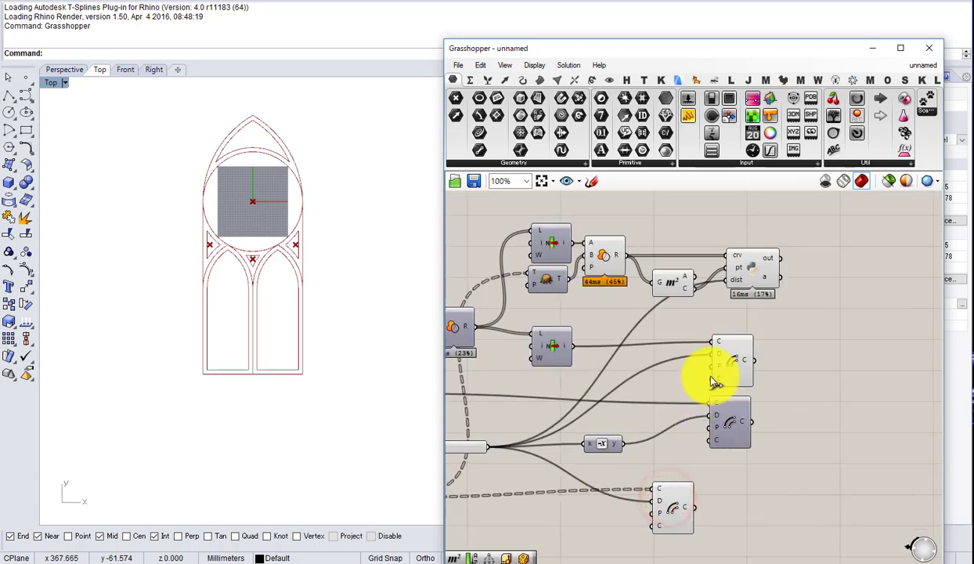
# Step: Preview the lower List Item's region briefly to check which region it supplies
pyautogui.moveTo(732, 351); pyautogui.dragTo(759, 354)
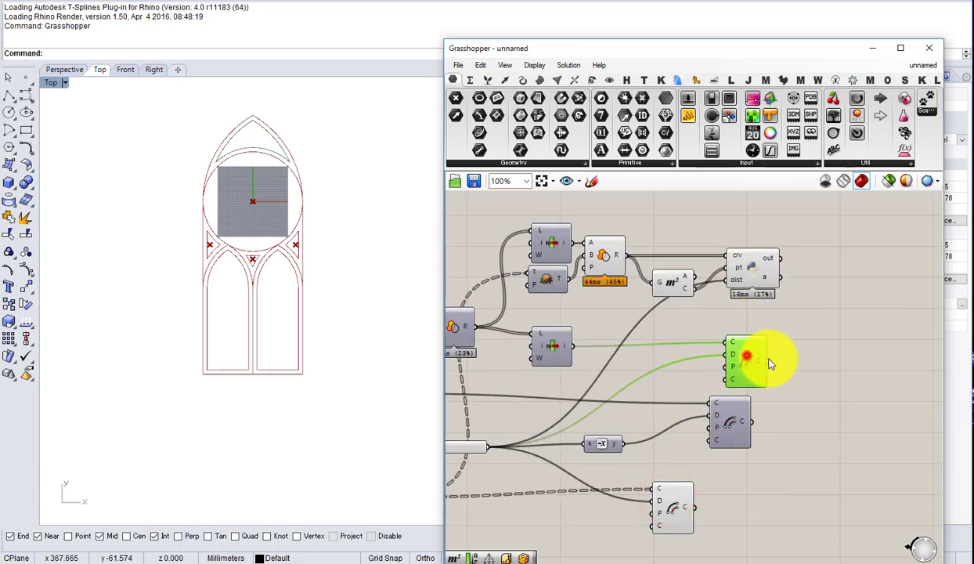
pyautogui.click(551, 342)
pyautogui.click(593, 344)
pyautogui.middleClick(549, 345)
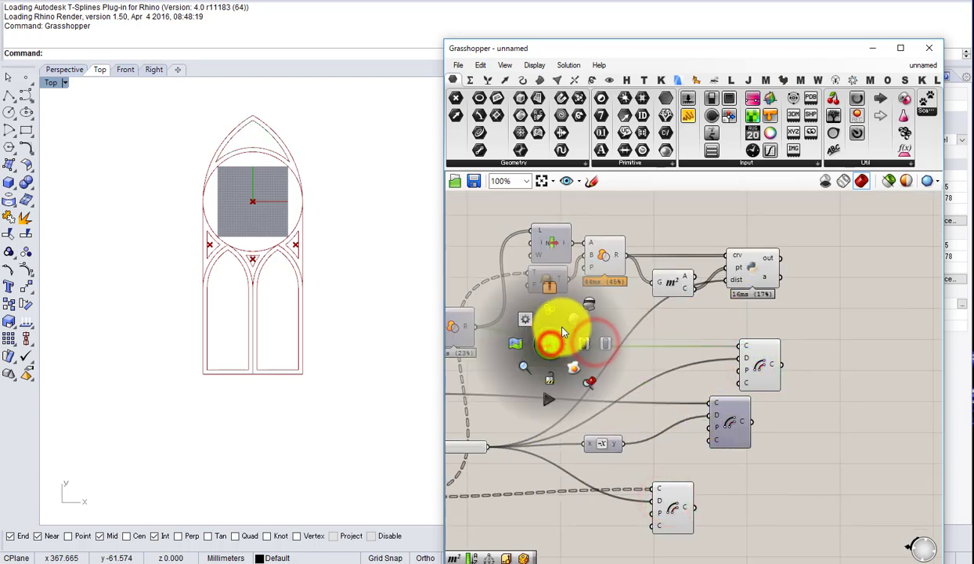
pyautogui.middleClick(561, 336)
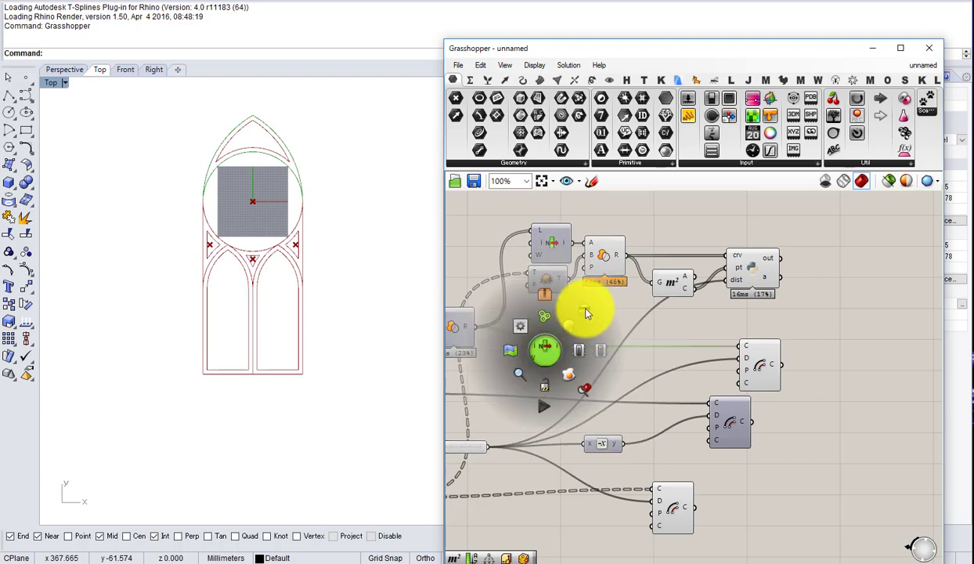
pyautogui.click(614, 341)
# Step: Add an Area component fed by the lower List Item and rearrange the Offsets to make room below OffsetCurve
pyautogui.doubleClick(614, 338)
pyautogui.click(596, 325)
pyautogui.moveTo(568, 346); pyautogui.dragTo(610, 376)
pyautogui.moveTo(734, 415); pyautogui.dragTo(774, 465)
pyautogui.moveTo(759, 357); pyautogui.dragTo(770, 364)
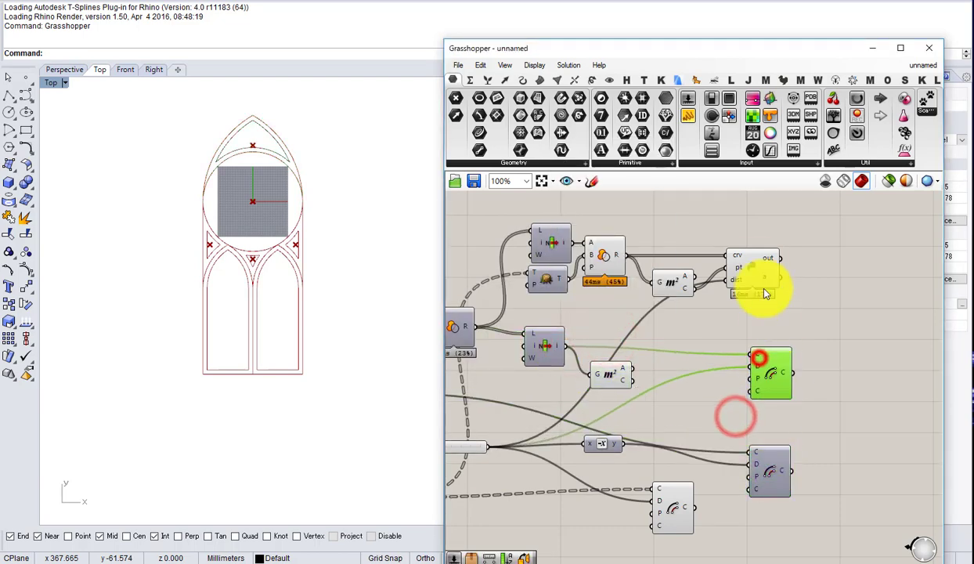
pyautogui.moveTo(759, 269); pyautogui.dragTo(757, 276)
pyautogui.moveTo(763, 367); pyautogui.dragTo(775, 400)
# Step: Copy OffsetCurve below the original, feeding its crv from the lower List Item and its pt from the new Area's centroid
pyautogui.click(749, 279)
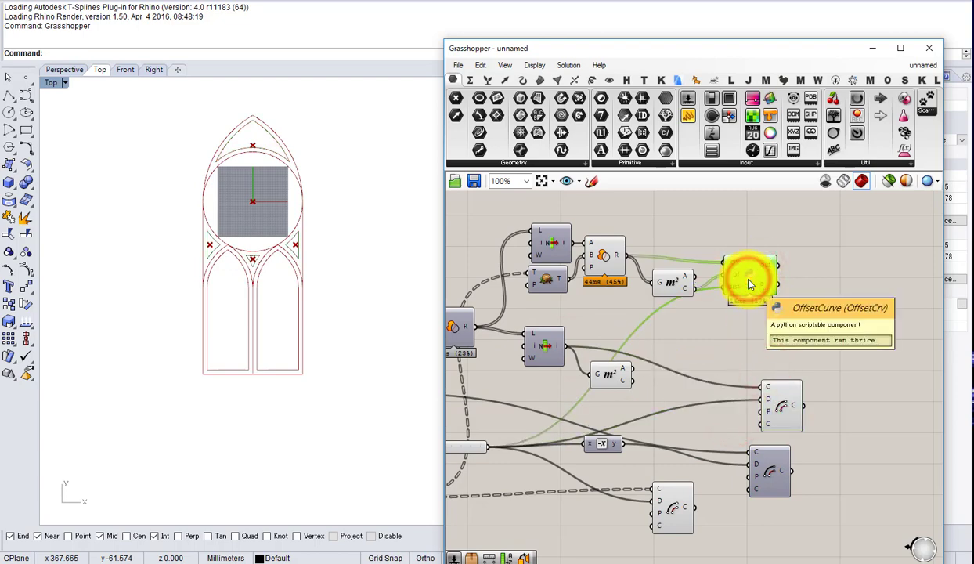
pyautogui.keyDown('alt'); pyautogui.moveTo(752, 286); pyautogui.dragTo(750, 350); pyautogui.keyUp('alt')
pyautogui.scroll(2, 674, 354)
pyautogui.moveTo(635, 379); pyautogui.dragTo(785, 393)
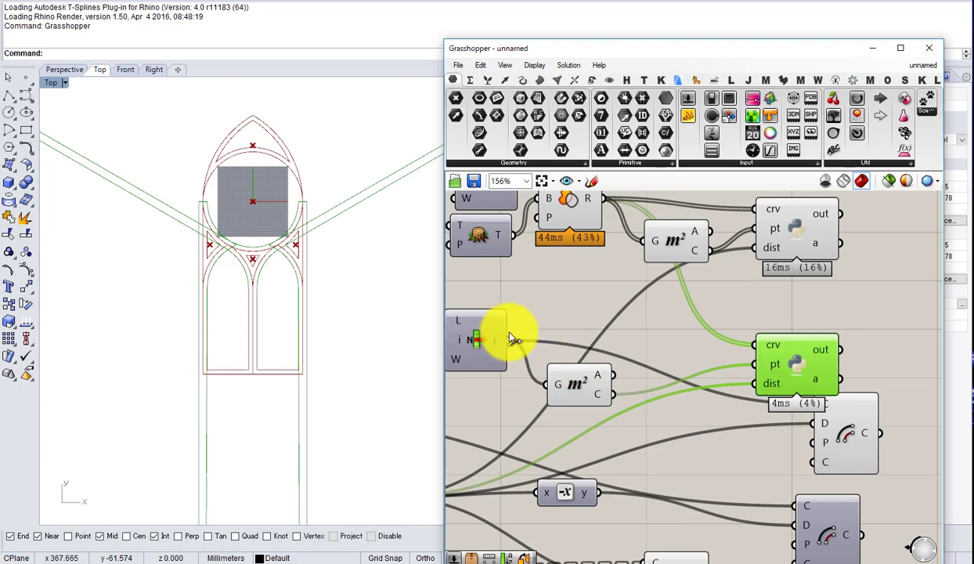
pyautogui.moveTo(513, 338); pyautogui.dragTo(757, 345)
pyautogui.moveTo(587, 374); pyautogui.dragTo(584, 356)
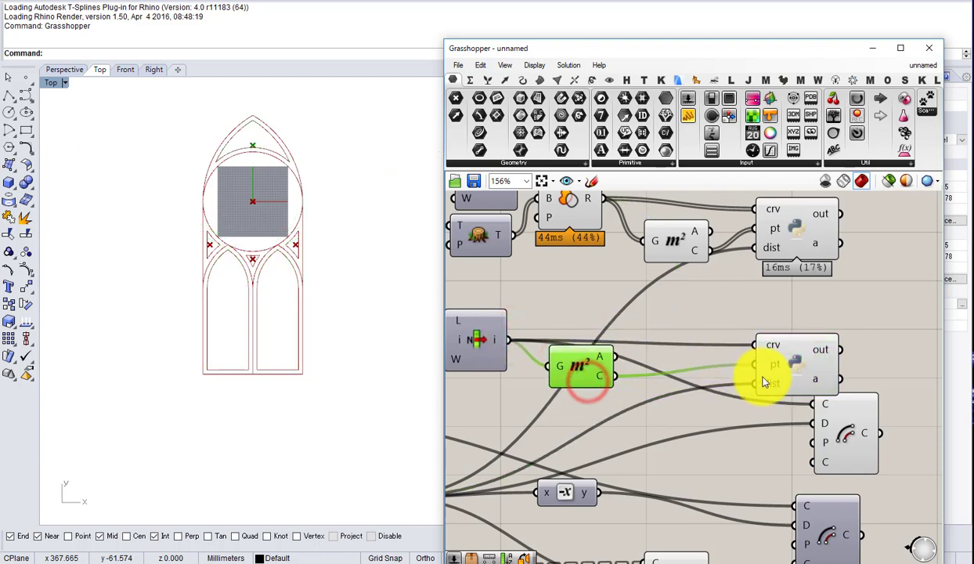
pyautogui.moveTo(805, 364); pyautogui.dragTo(798, 335)
pyautogui.scroll(-2, 746, 332)
# Step: Turn off the previews of both Area components
pyautogui.moveTo(661, 385); pyautogui.dragTo(648, 289)
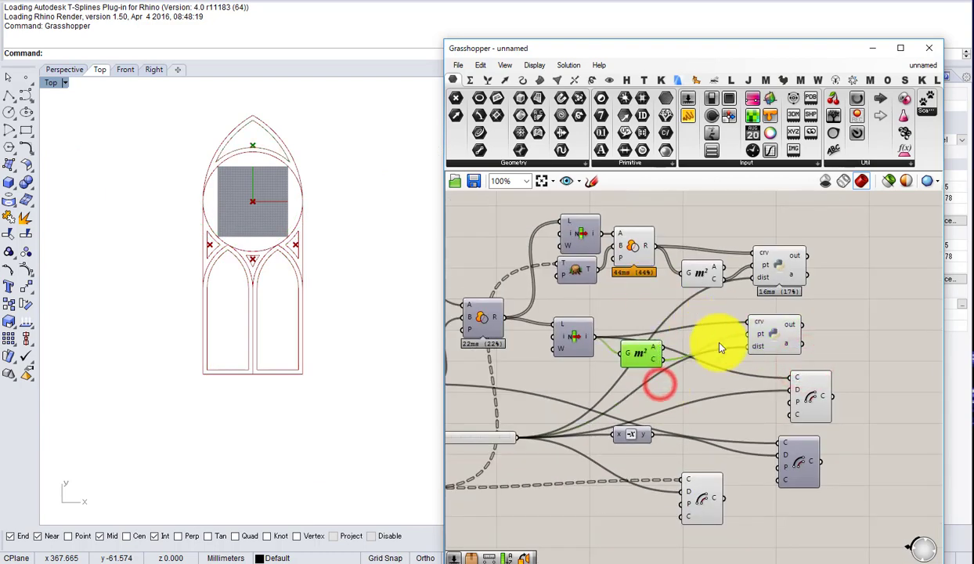
pyautogui.moveTo(722, 368); pyautogui.dragTo(619, 282)
pyautogui.middleClick(622, 291)
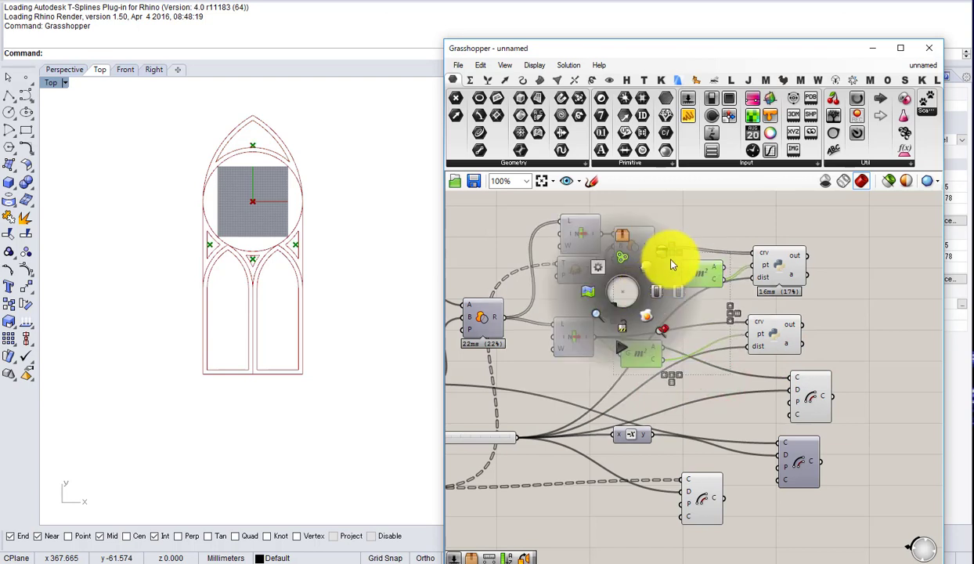
pyautogui.click(671, 264)
# Step: Try to turn off the preview of the Region Difference feeding the upper OffsetCurve
pyautogui.middleClick(635, 254)
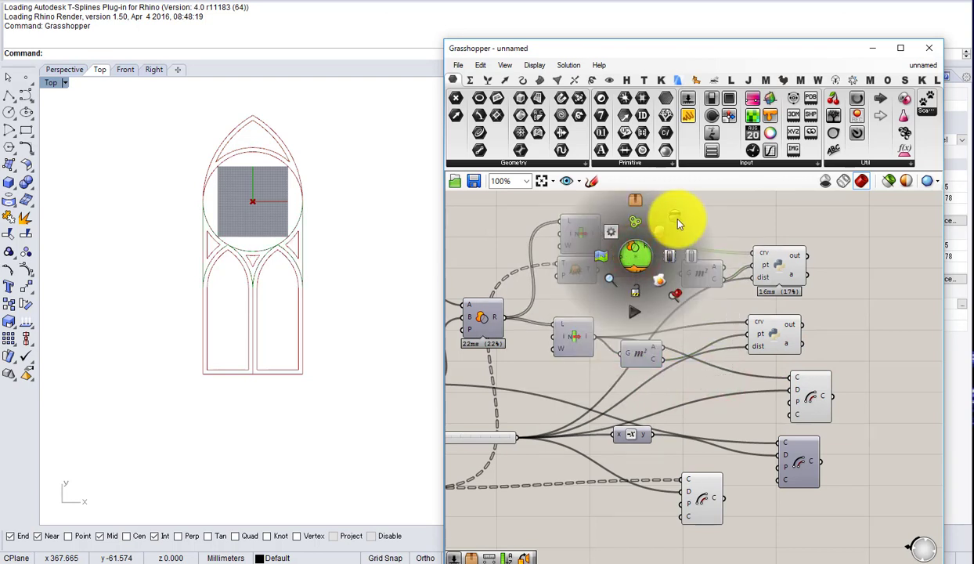
pyautogui.click(702, 310)
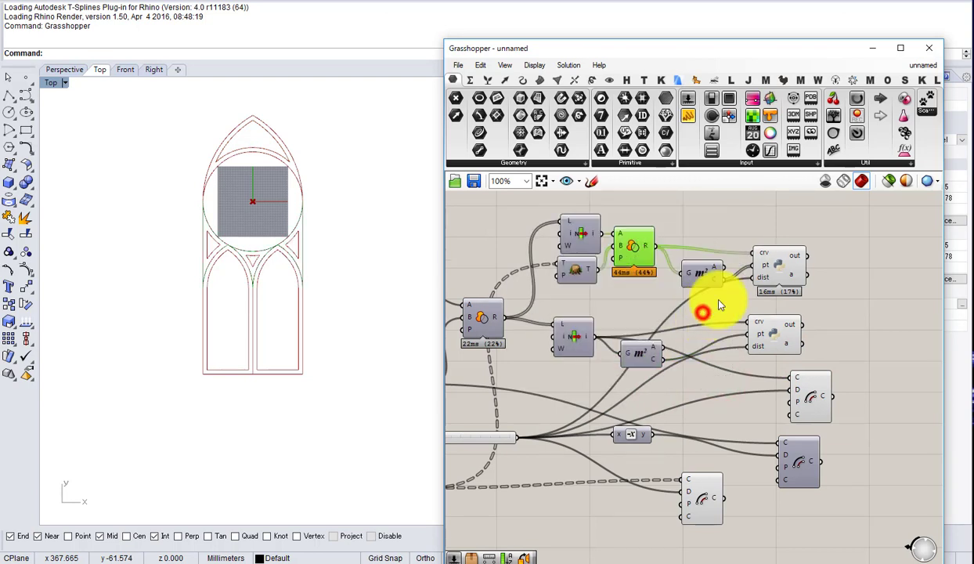
pyautogui.scroll(2, 699, 254)
pyautogui.moveTo(694, 244); pyautogui.dragTo(603, 283, button='right')
pyautogui.scroll(-4, 625, 279)
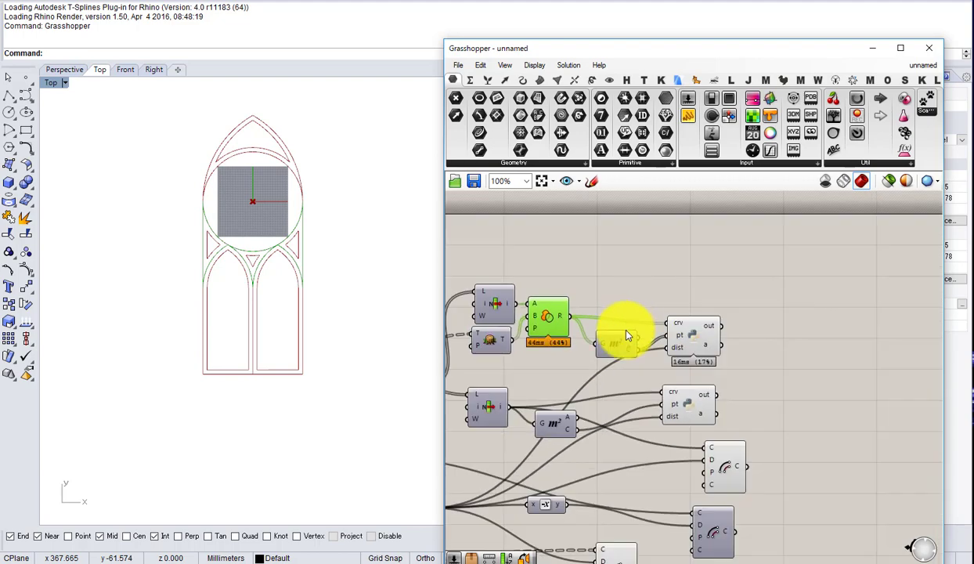
# Step: Delete the Offset fed by the lower List Item and reposition the circle's Offset to make room below the second OffsetCurve
pyautogui.moveTo(745, 384); pyautogui.dragTo(725, 392)
pyautogui.moveTo(705, 381); pyautogui.dragTo(730, 377, button='right')
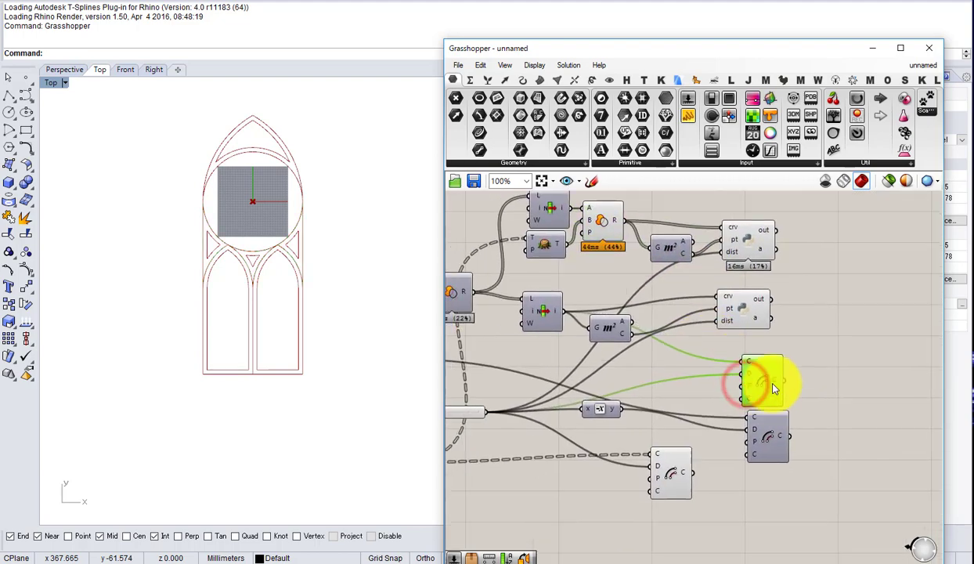
pyautogui.moveTo(772, 370); pyautogui.dragTo(765, 365)
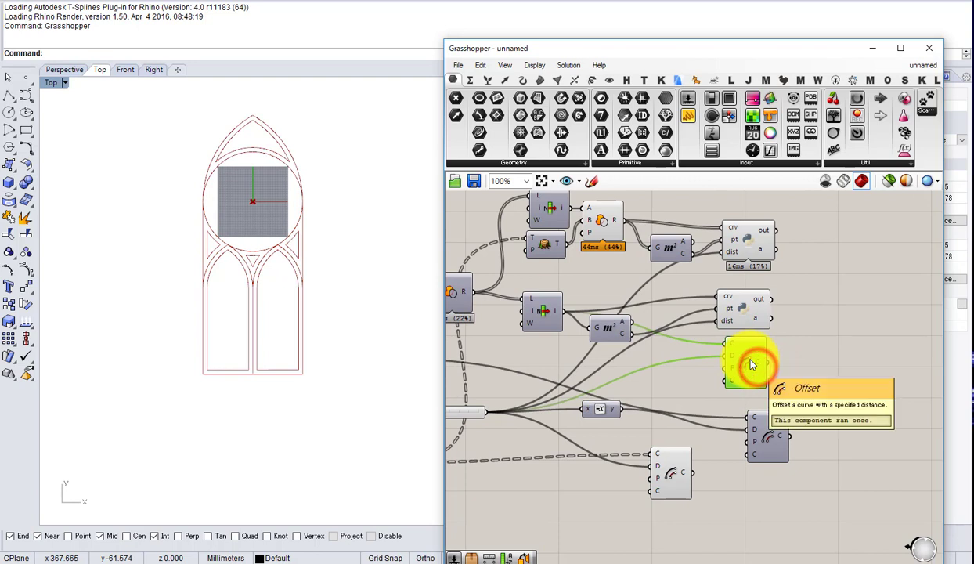
pyautogui.press('Delete')
pyautogui.moveTo(770, 435); pyautogui.dragTo(751, 401)
pyautogui.moveTo(708, 429); pyautogui.dragTo(796, 413, button='right')
pyautogui.moveTo(827, 390); pyautogui.dragTo(838, 421)
# Step: Copy the second OffsetCurve below itself, feeding its crv from the circle Curve and its pt from a new Area's centroid of that curve
pyautogui.click(827, 297)
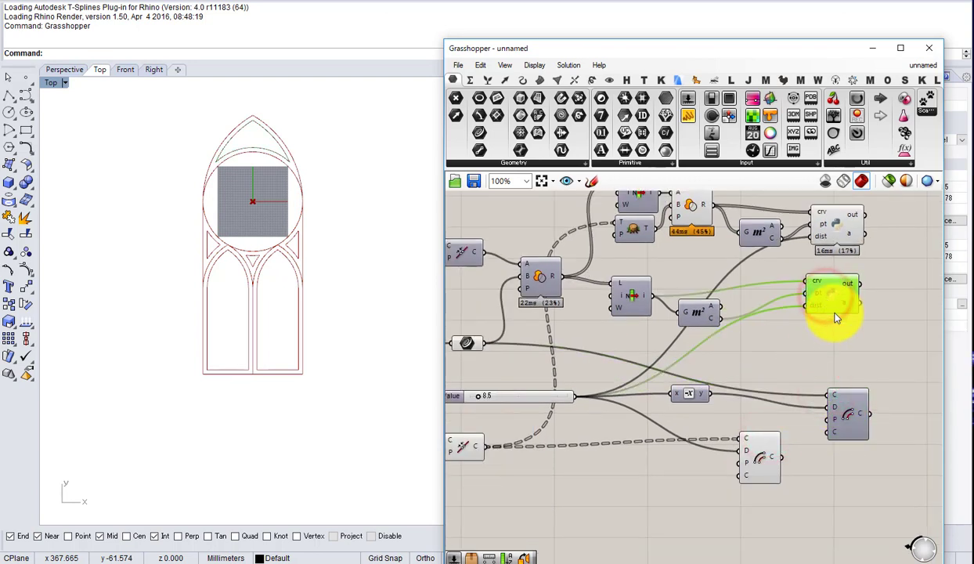
pyautogui.keyDown('alt'); pyautogui.moveTo(839, 305); pyautogui.dragTo(841, 374); pyautogui.keyUp('alt')
pyautogui.moveTo(483, 343); pyautogui.dragTo(842, 359)
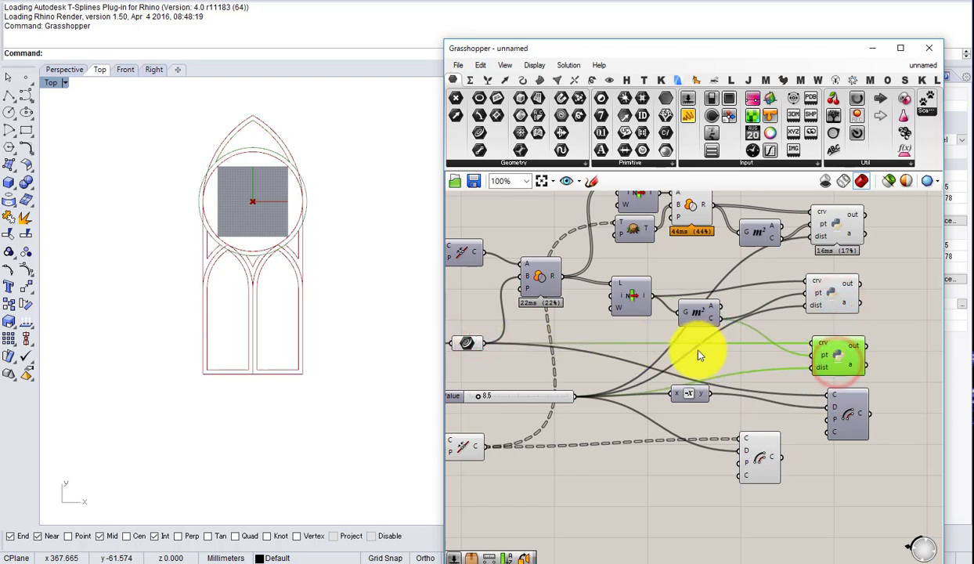
pyautogui.doubleClick(586, 347)
pyautogui.write('ar')
pyautogui.click(554, 333)
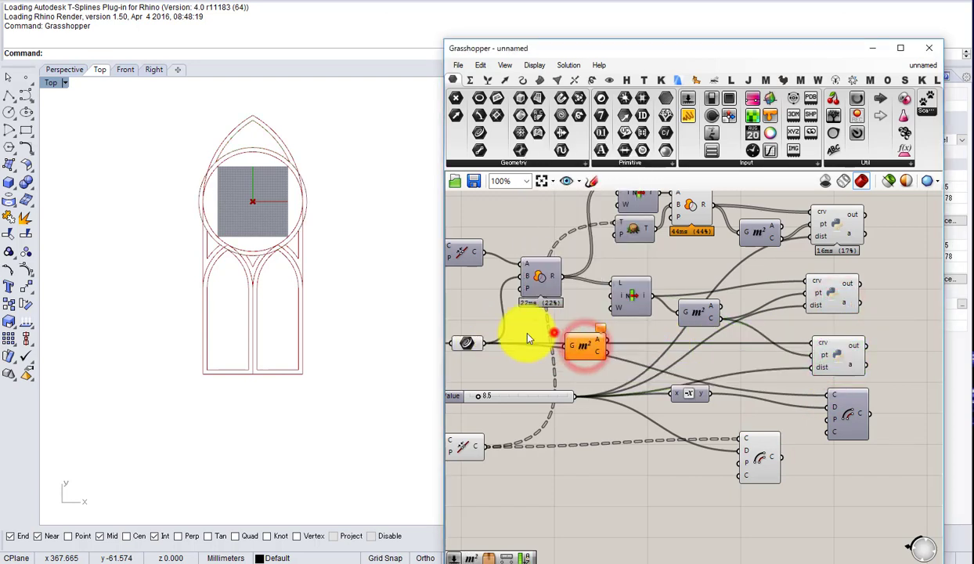
pyautogui.moveTo(488, 348); pyautogui.dragTo(483, 342)
pyautogui.moveTo(584, 345); pyautogui.dragTo(811, 362)
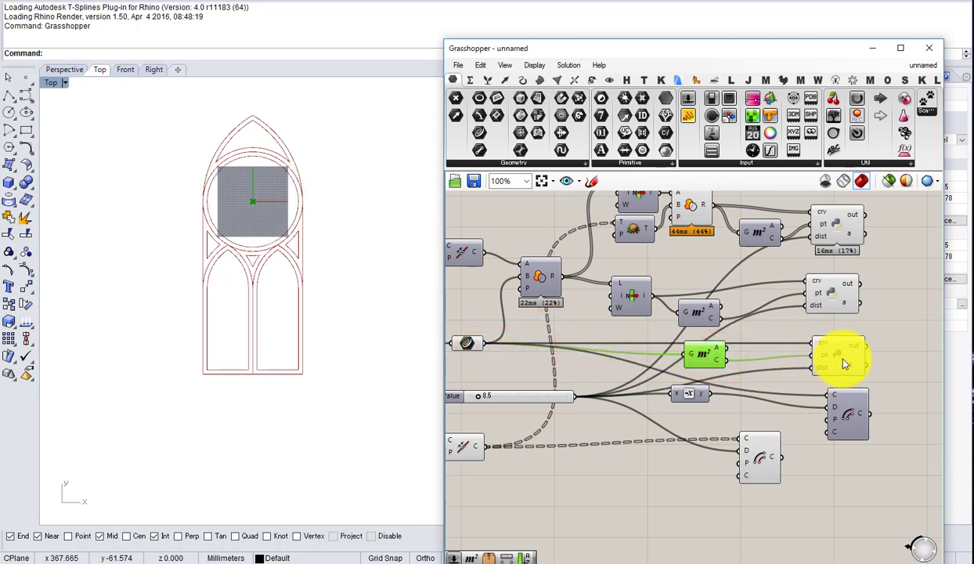
# Step: Align the third OffsetCurve and its Area with the ones above, and turn off that Area's preview
pyautogui.click(842, 357)
pyautogui.click(702, 357)
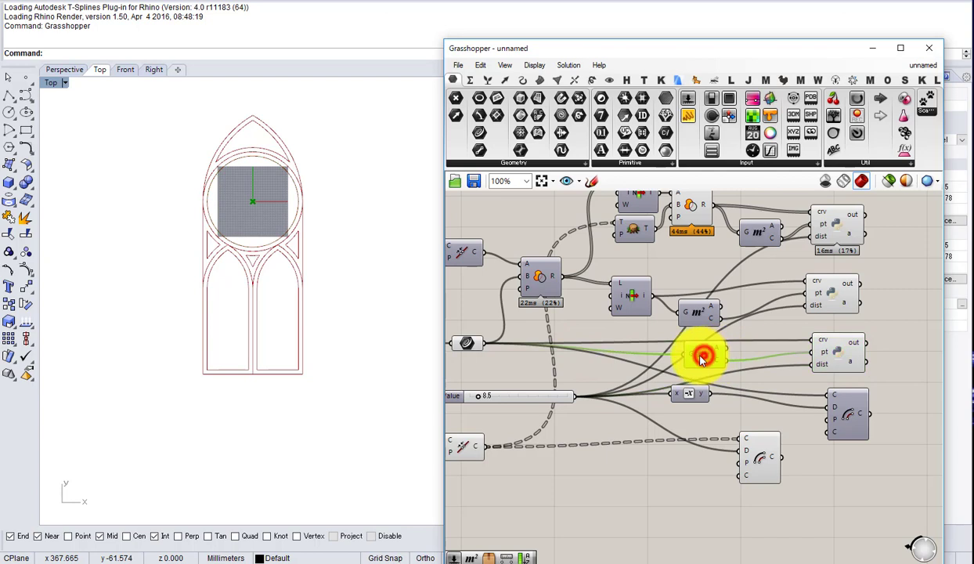
pyautogui.middleClick(700, 356)
pyautogui.click(738, 320)
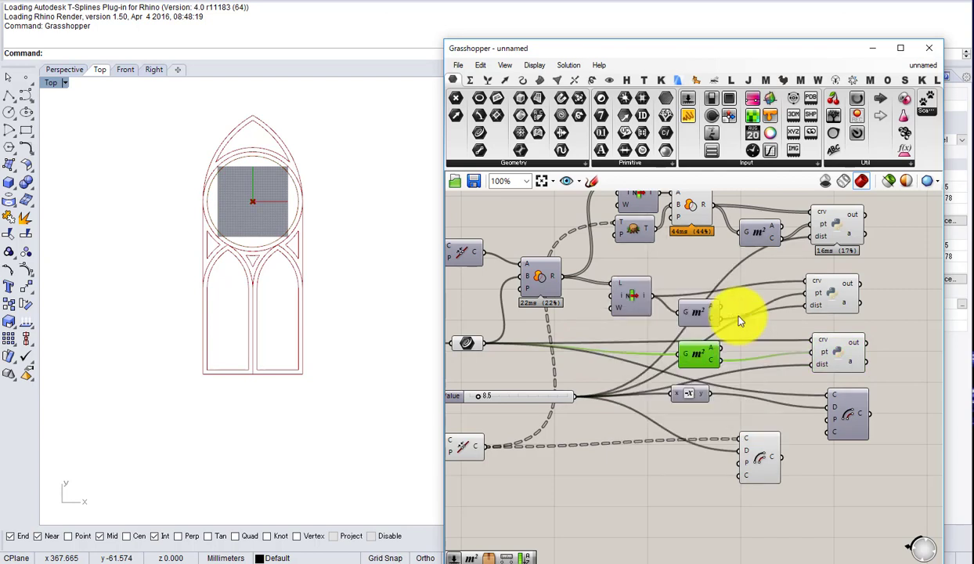
# Step: Delete the circle's Offset, shift the lower arches' Offset down, and copy the third OffsetCurve into the freed space
pyautogui.click(856, 405)
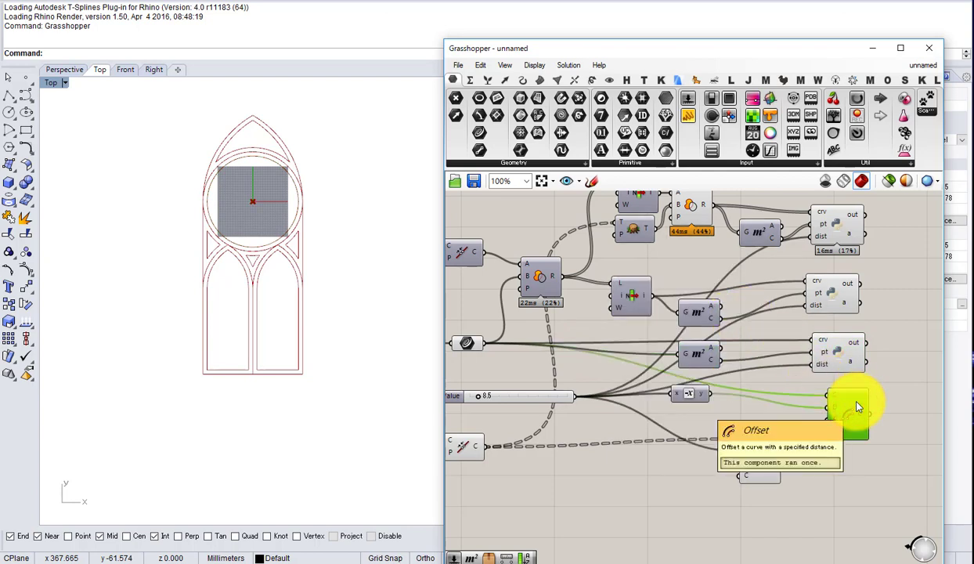
pyautogui.moveTo(859, 407); pyautogui.dragTo(808, 470)
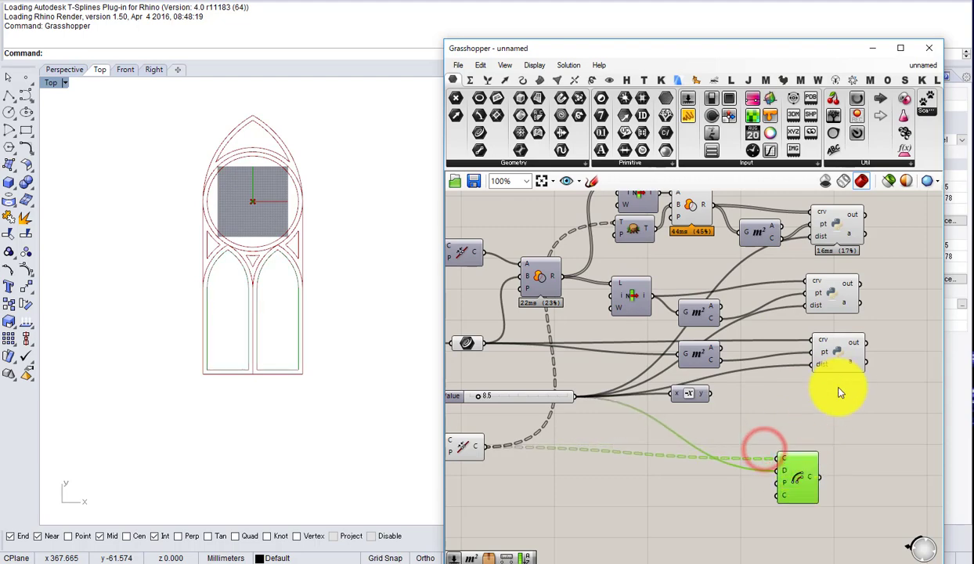
pyautogui.click(844, 359)
pyautogui.keyDown('alt'); pyautogui.moveTo(844, 360); pyautogui.dragTo(844, 426); pyautogui.keyUp('alt')
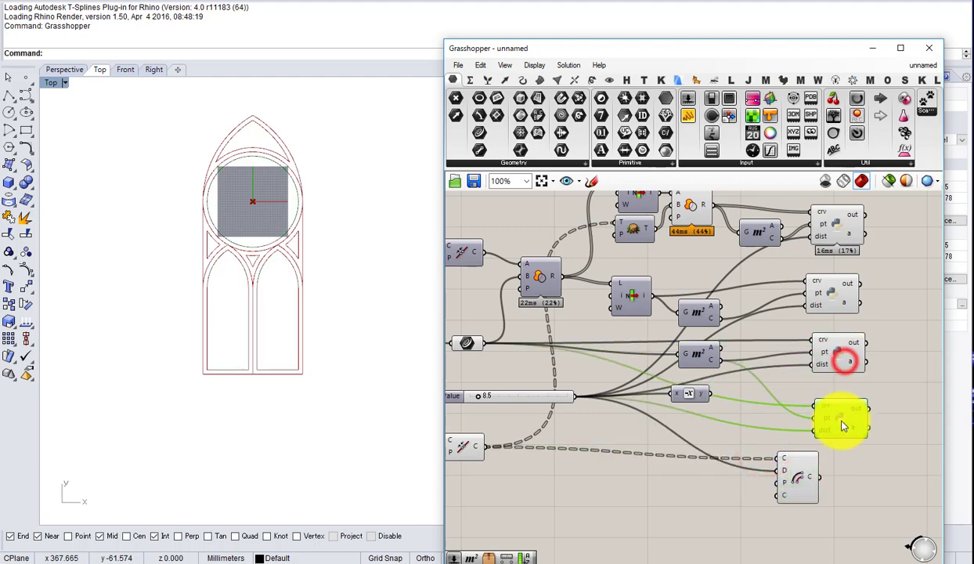
# Step: Feed the fourth OffsetCurve's crv from the lower arches' Join Curves and its pt from the centroid of a new Area of those arches
pyautogui.moveTo(623, 432); pyautogui.dragTo(703, 411, button='right')
pyautogui.doubleClick(611, 441)
pyautogui.write('a')
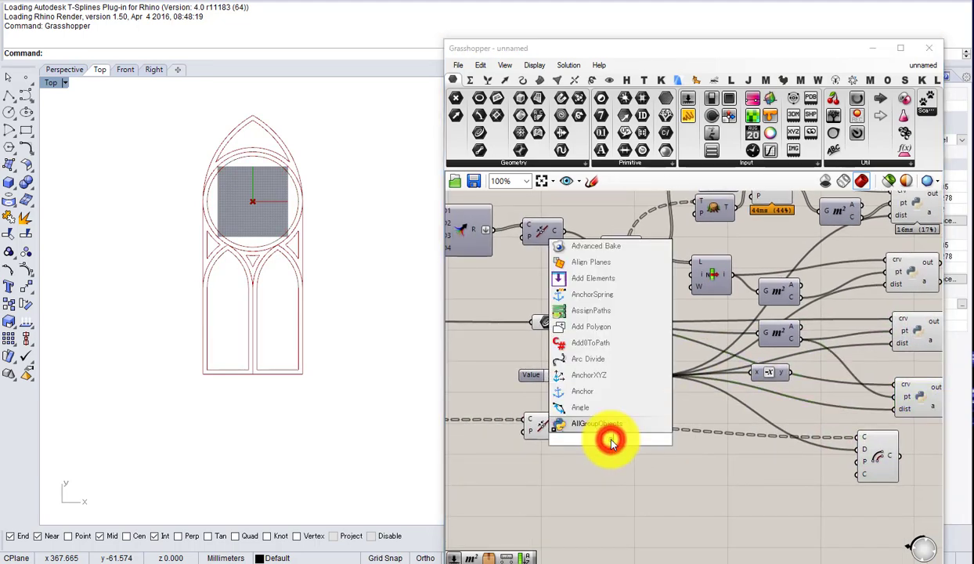
pyautogui.write('rea')
pyautogui.click(591, 429)
pyautogui.moveTo(616, 445); pyautogui.dragTo(897, 397)
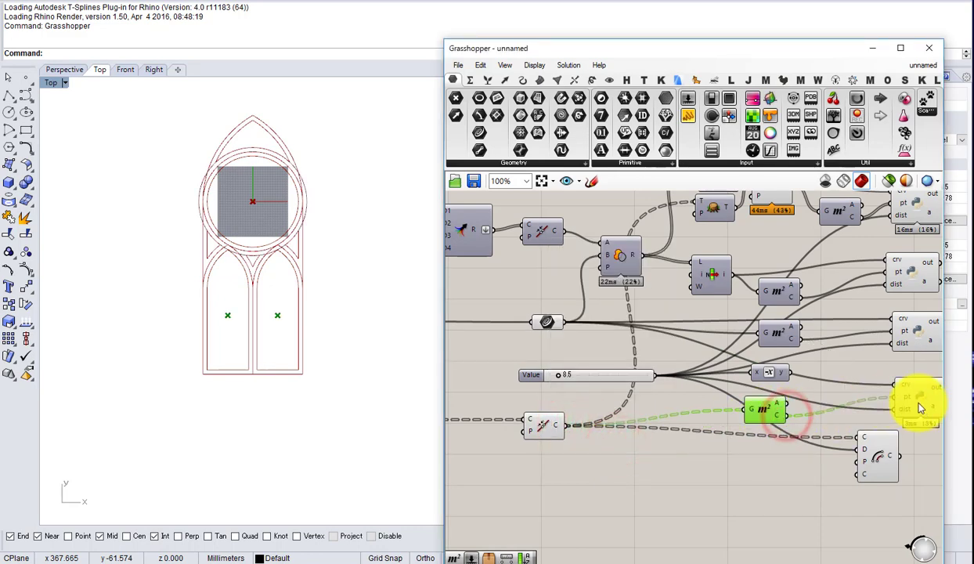
pyautogui.moveTo(929, 402); pyautogui.dragTo(813, 406, button='right')
pyautogui.moveTo(814, 402); pyautogui.dragTo(815, 406)
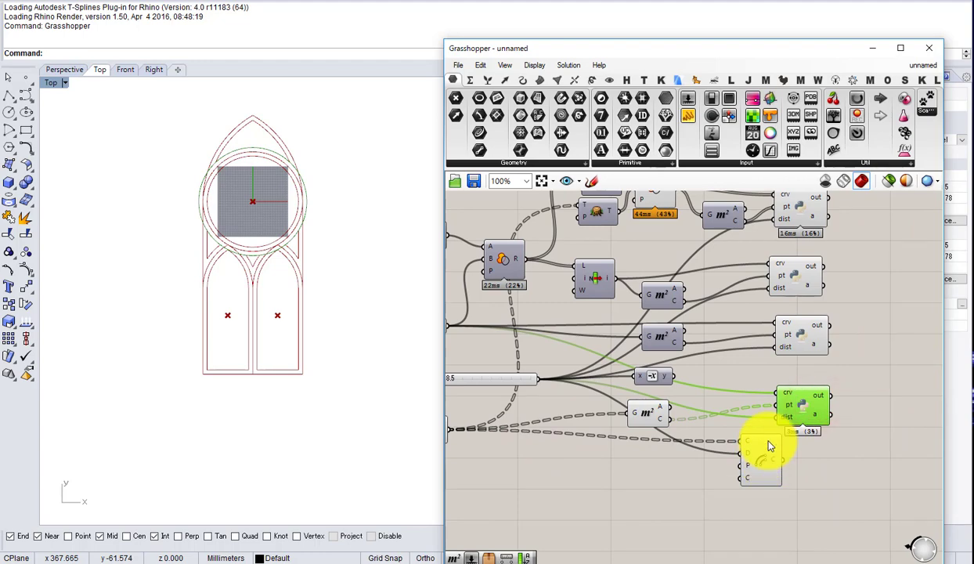
pyautogui.click(644, 418)
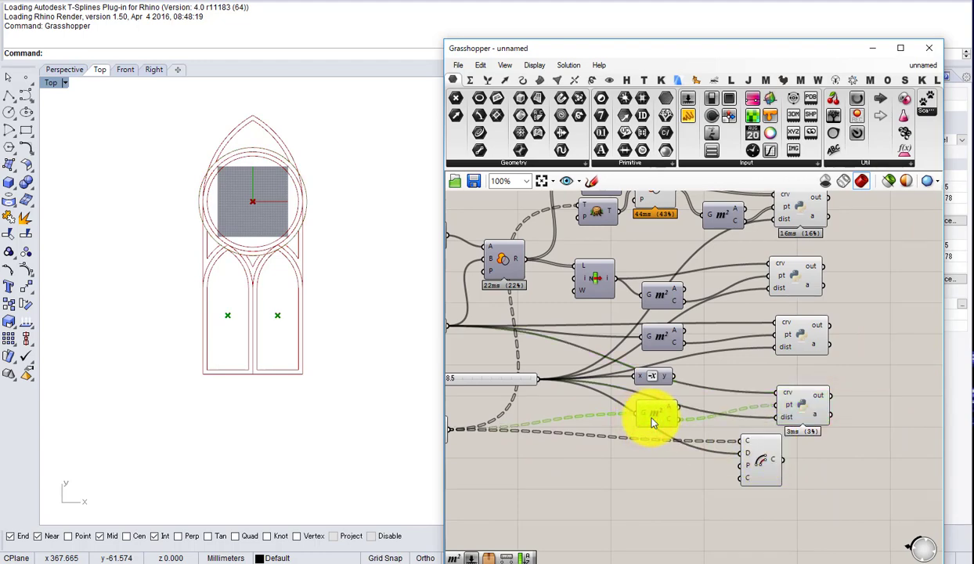
pyautogui.scroll(-2, 651, 418)
pyautogui.scroll(2, 542, 432)
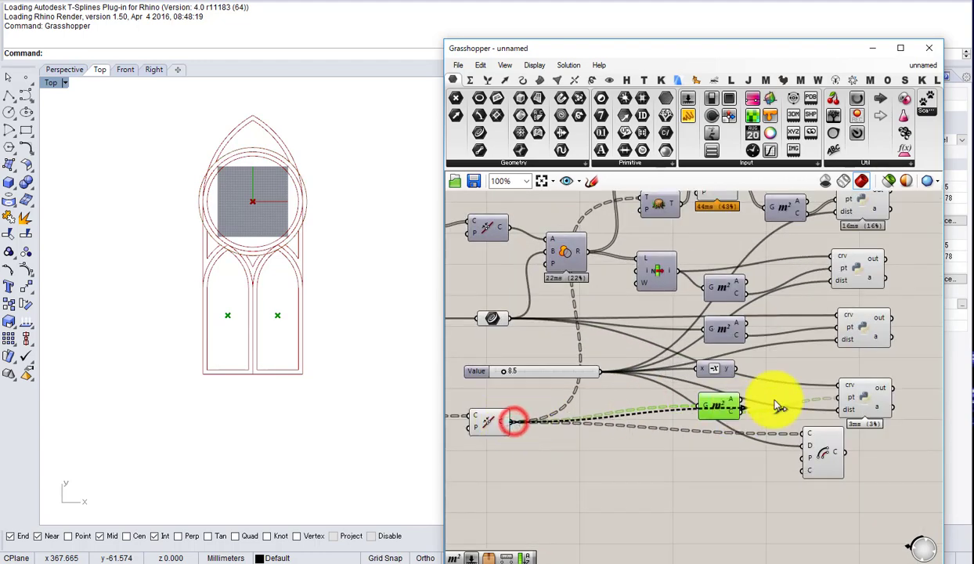
# Step: Delete the remaining Offset fed by the lower arches' Join Curves
pyautogui.moveTo(830, 455); pyautogui.dragTo(803, 476)
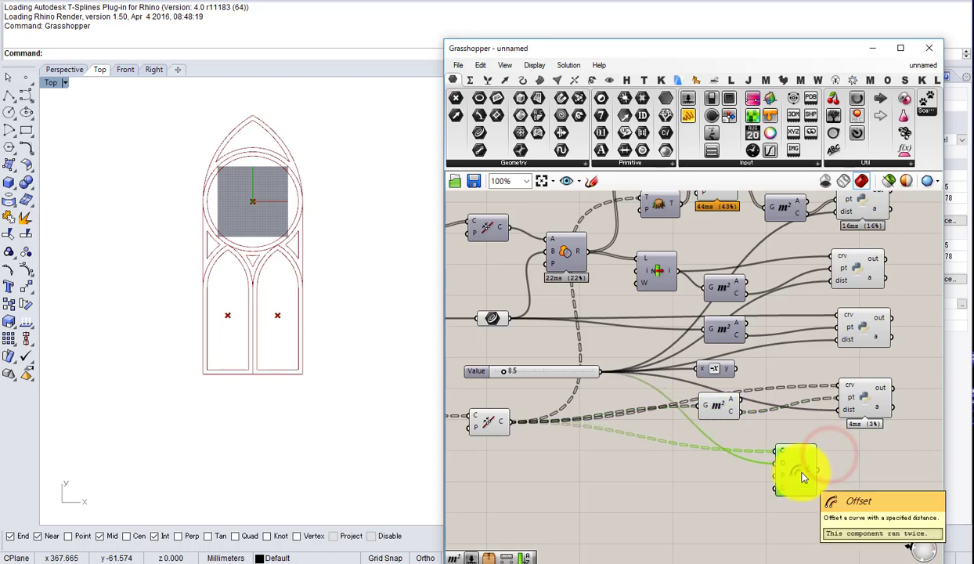
pyautogui.press('Delete')
pyautogui.scroll(-2, 776, 462)
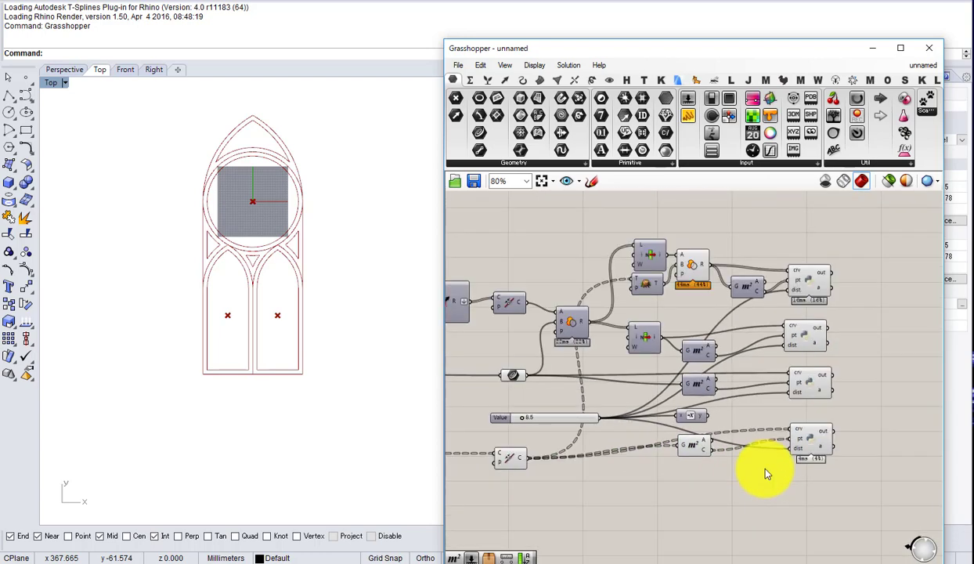
pyautogui.scroll(2, 739, 337)
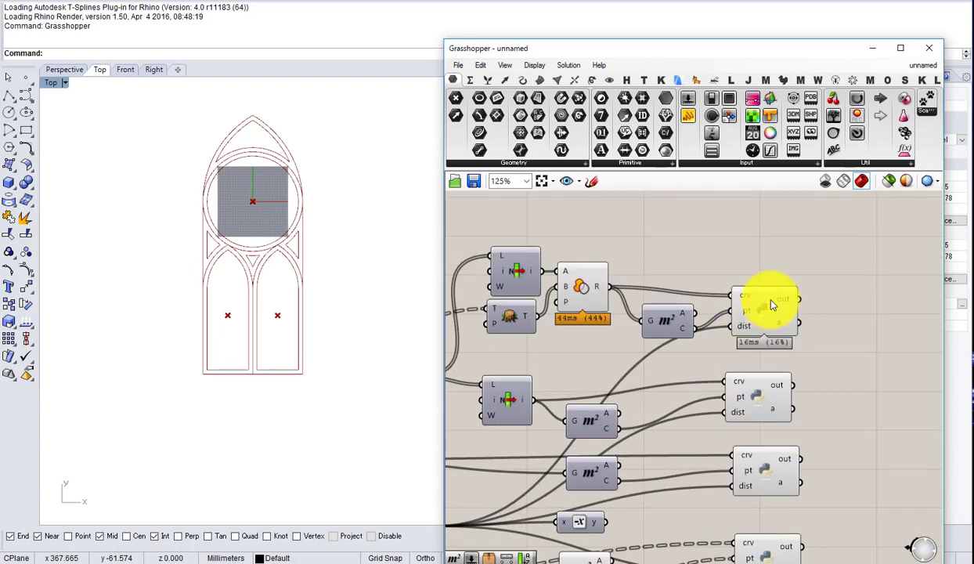
# Step: Examine which regions the upper OffsetCurves, the upper Region Difference and the circle Curve supply
pyautogui.click(771, 309)
pyautogui.click(752, 367)
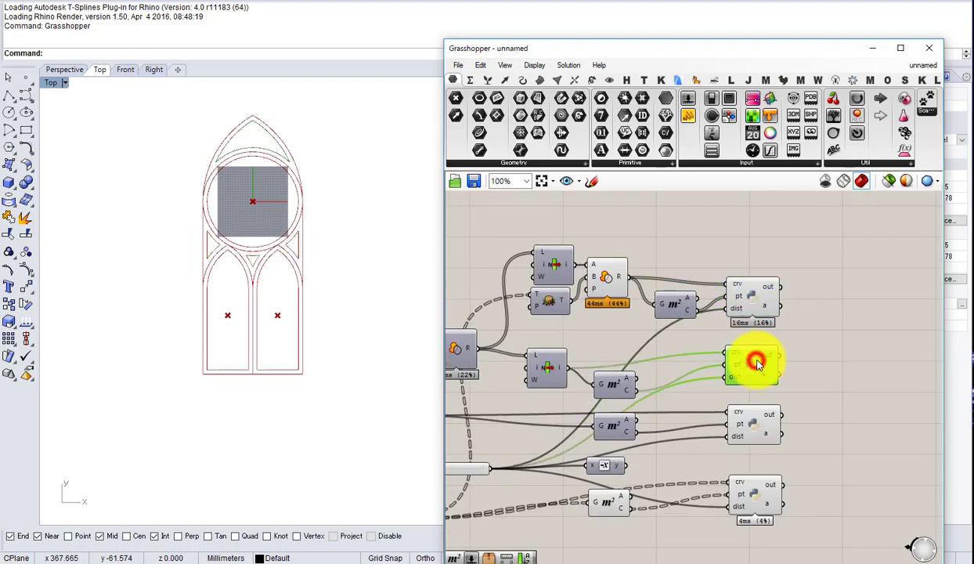
pyautogui.moveTo(770, 309); pyautogui.dragTo(773, 320)
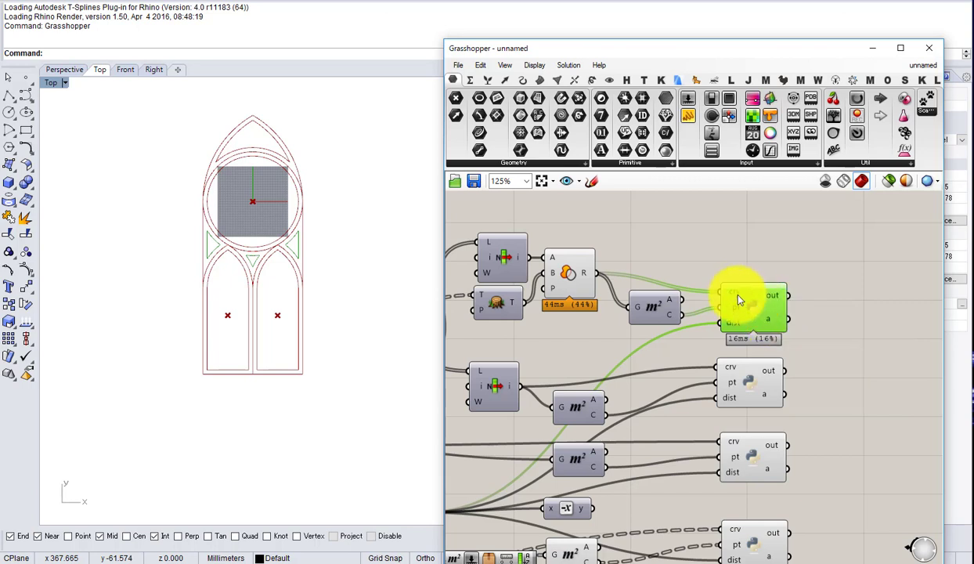
pyautogui.moveTo(589, 278)
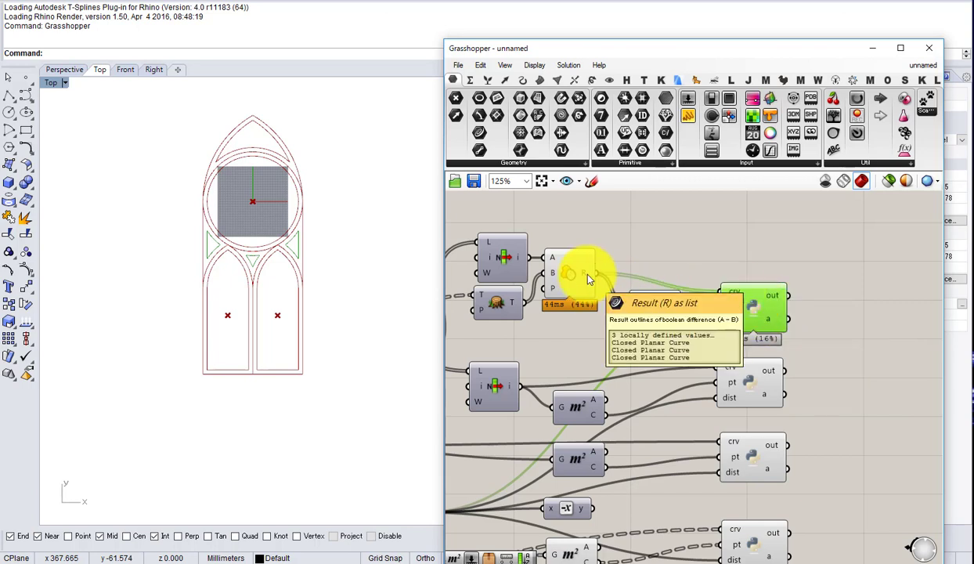
pyautogui.moveTo(597, 285); pyautogui.dragTo(680, 281, button='right')
pyautogui.scroll(-1, 680, 280)
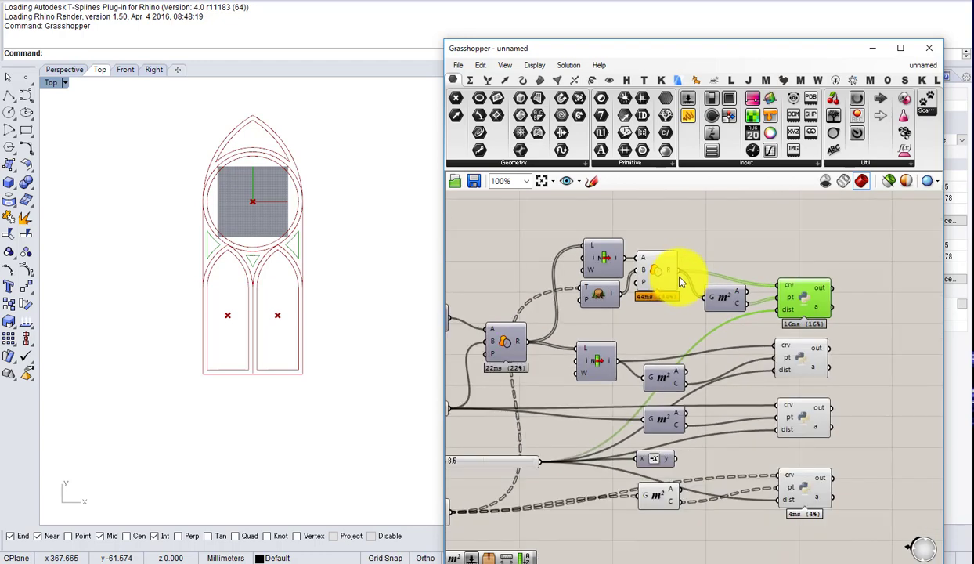
pyautogui.moveTo(582, 361); pyautogui.dragTo(666, 357, button='right')
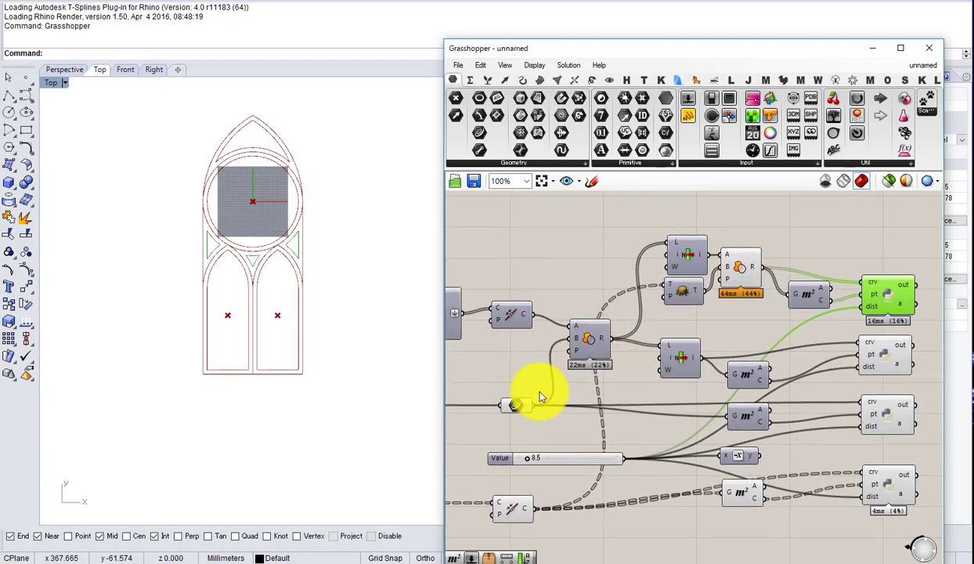
pyautogui.click(514, 407)
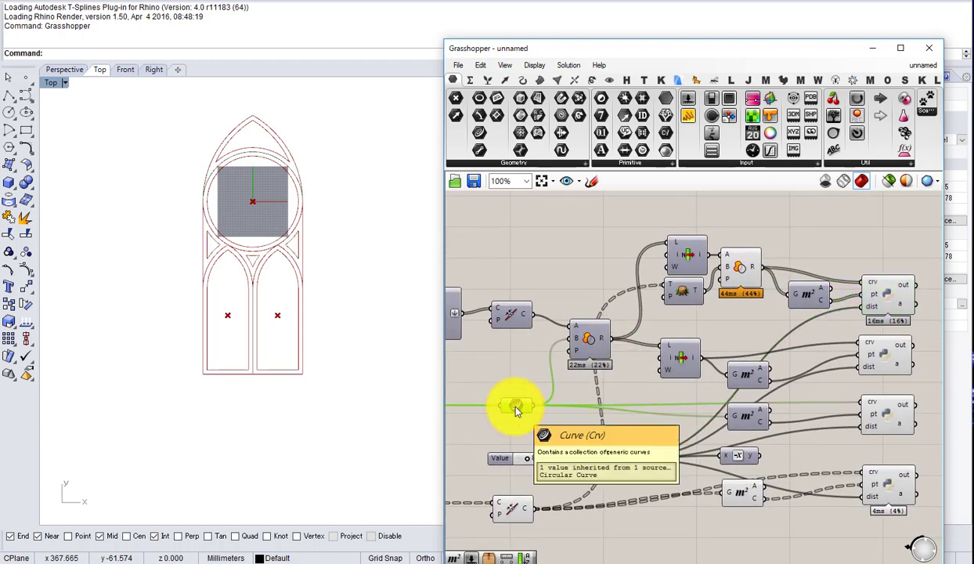
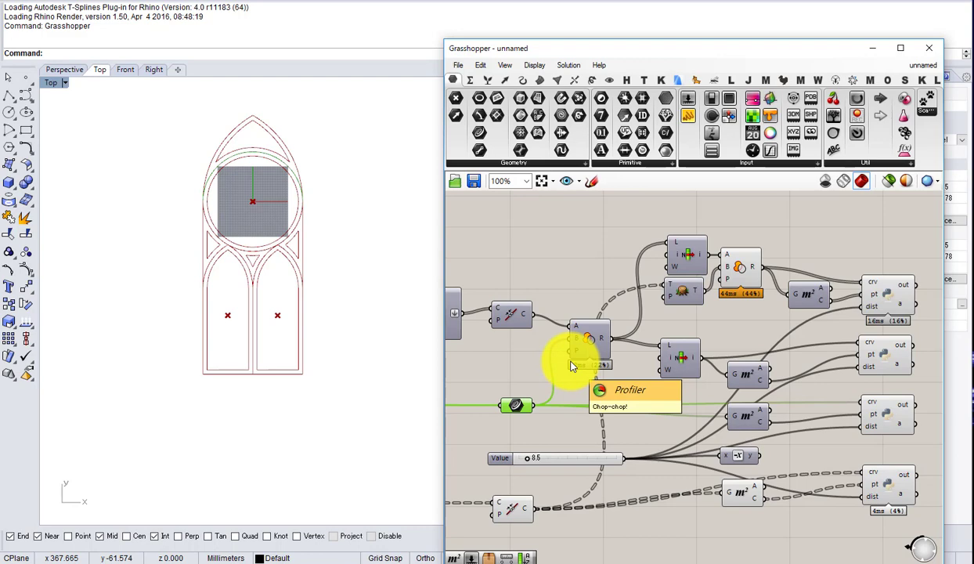
# Step: Add a Merge component above the definition and feed its D1 from the circle Curve
pyautogui.moveTo(605, 266); pyautogui.dragTo(599, 312, button='right')
pyautogui.doubleClick(577, 264)
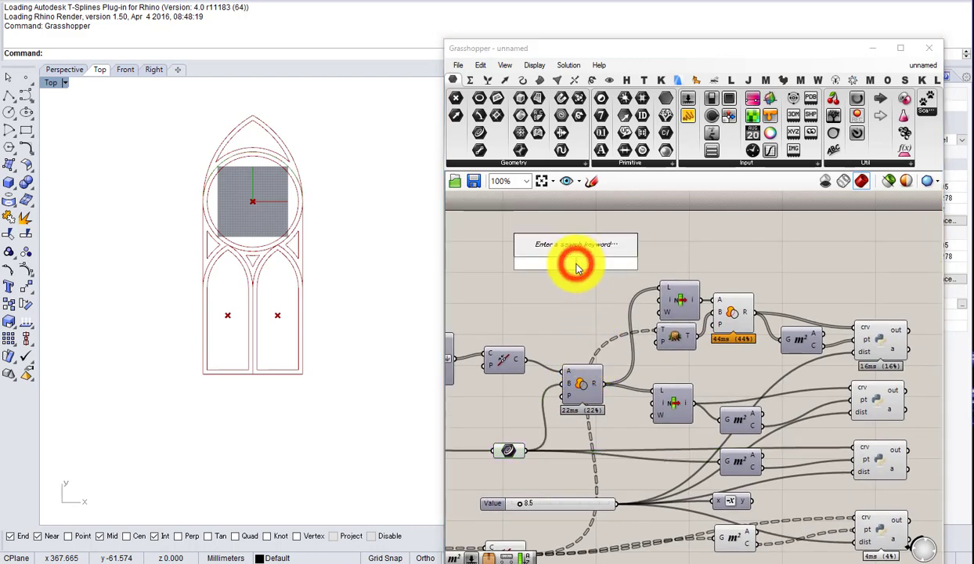
pyautogui.write('mer')
pyautogui.click(548, 256)
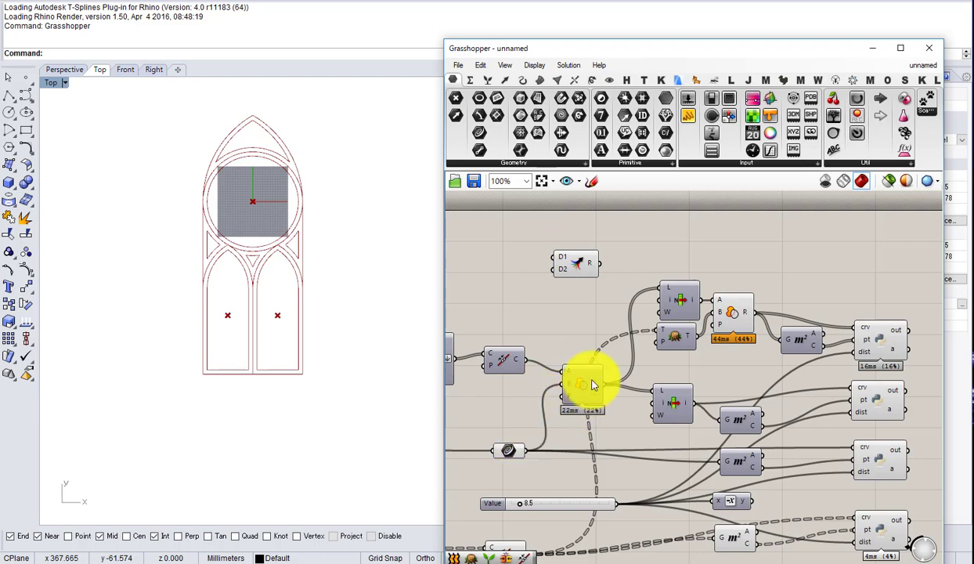
pyautogui.moveTo(526, 451); pyautogui.dragTo(553, 257)
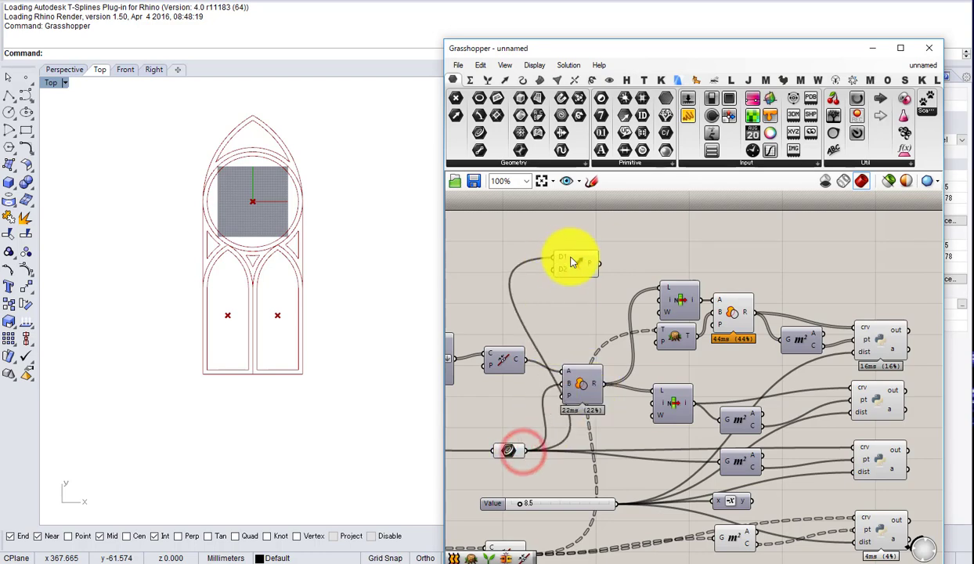
# Step: Flatten the Merge component's D1 input and place the Merge higher above the other components
pyautogui.moveTo(571, 261); pyautogui.dragTo(564, 349, button='right')
pyautogui.moveTo(563, 348); pyautogui.dragTo(601, 279)
pyautogui.scroll(3, 599, 278)
pyautogui.rightClick(596, 270)
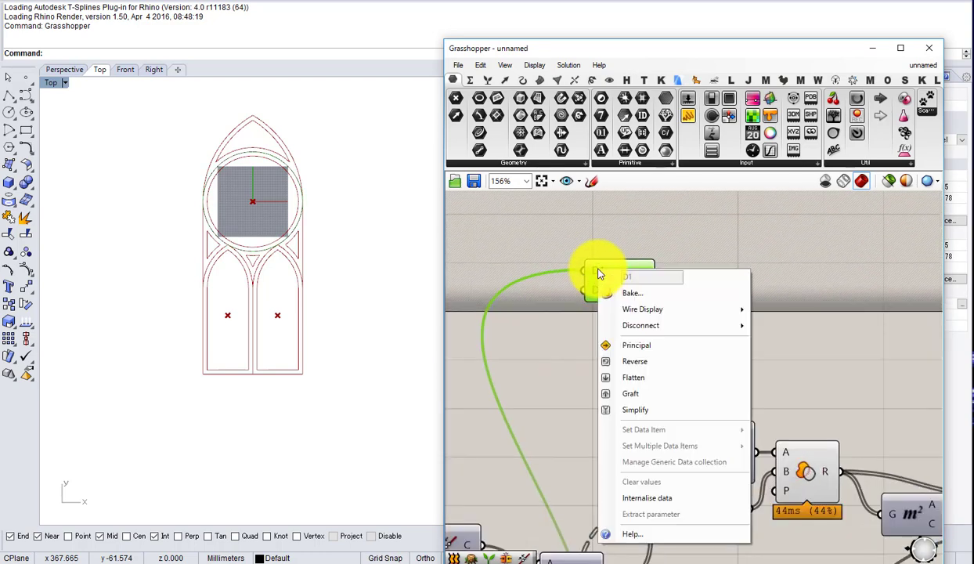
pyautogui.click(642, 361)
pyautogui.moveTo(611, 286); pyautogui.dragTo(621, 266)
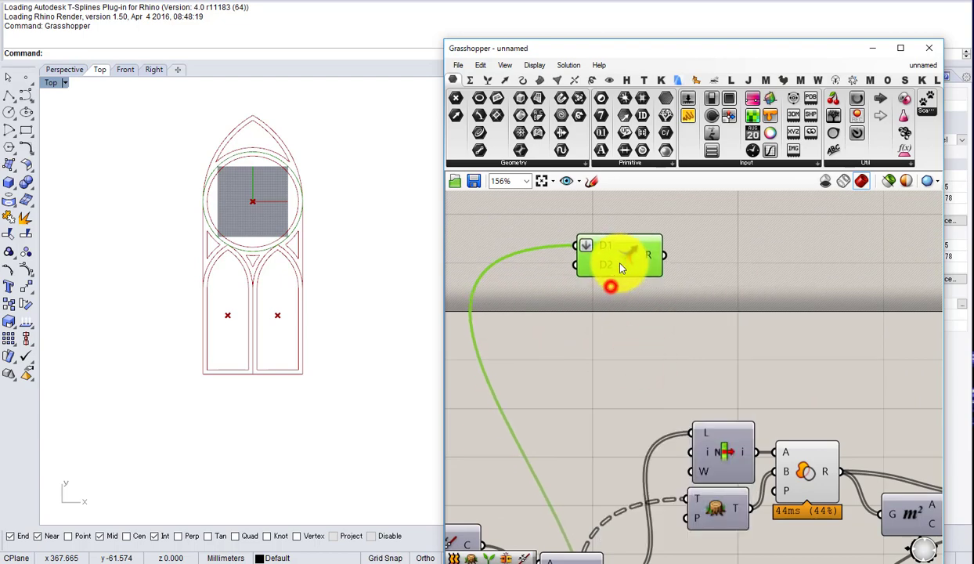
# Step: Check which tracery regions belong to the two upper OffsetCurves and the lower List Item
pyautogui.moveTo(586, 503); pyautogui.dragTo(593, 401, button='right')
pyautogui.scroll(-3, 763, 373)
pyautogui.moveTo(750, 375); pyautogui.dragTo(648, 392, button='right')
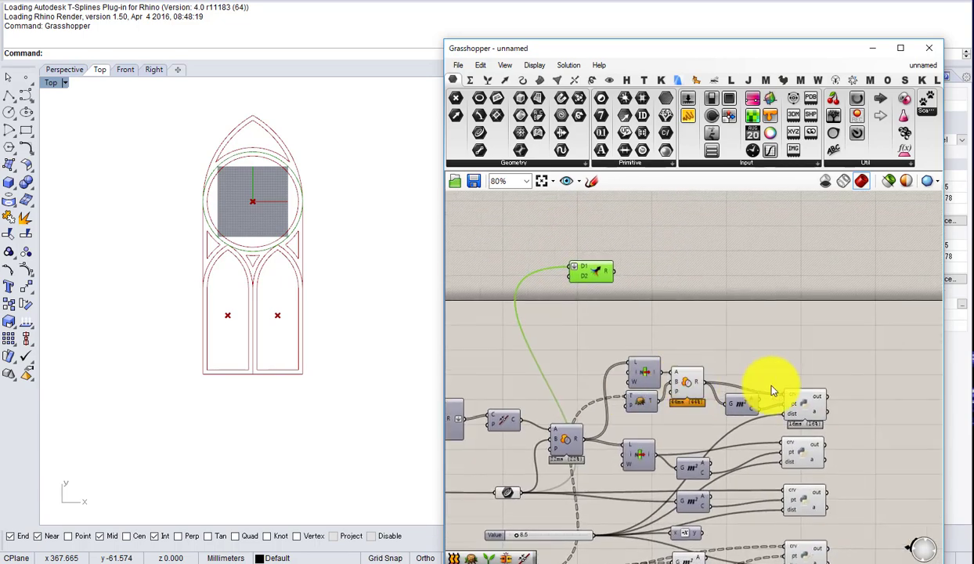
pyautogui.scroll(1, 768, 389)
pyautogui.click(817, 408)
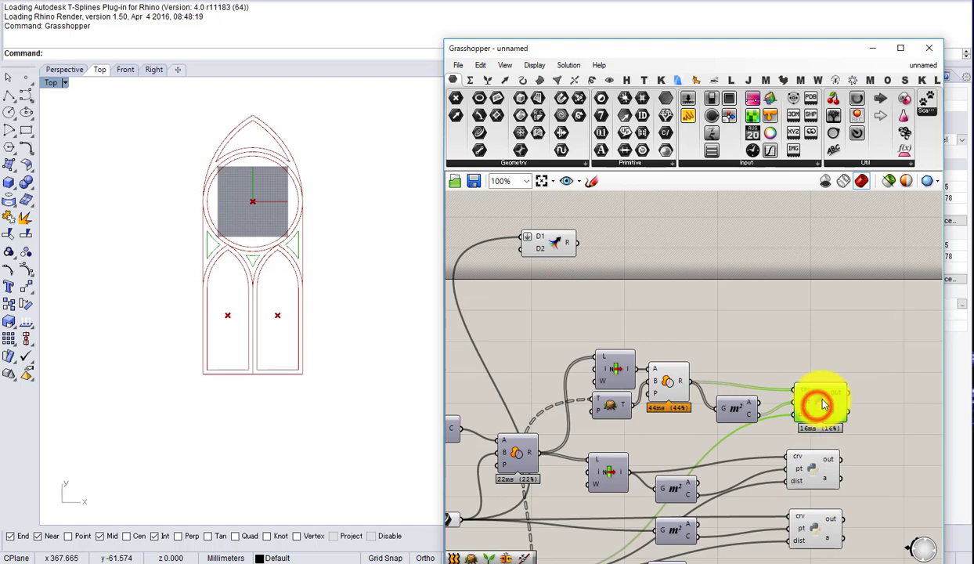
pyautogui.moveTo(819, 405); pyautogui.dragTo(818, 395)
pyautogui.click(811, 466)
pyautogui.scroll(-2, 766, 431)
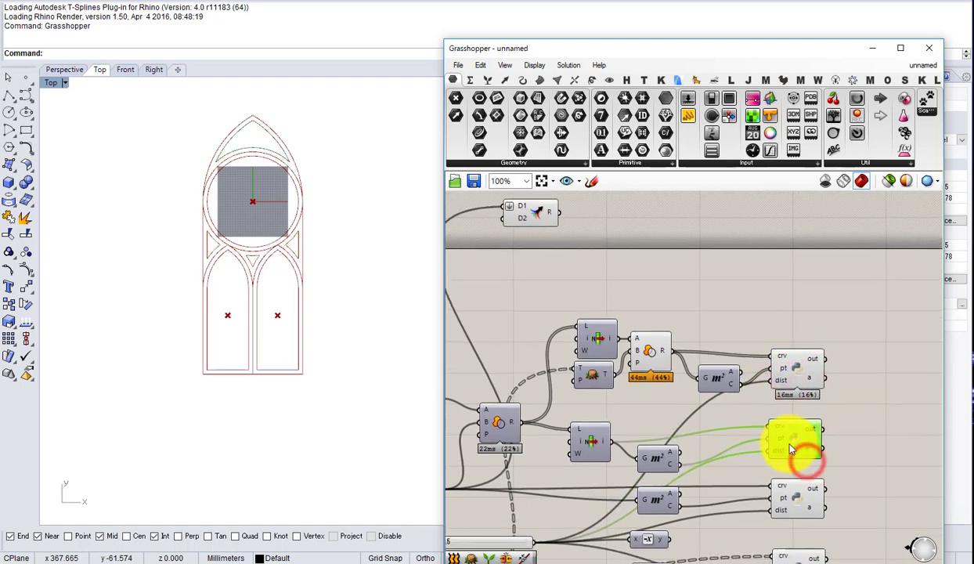
pyautogui.click(637, 439)
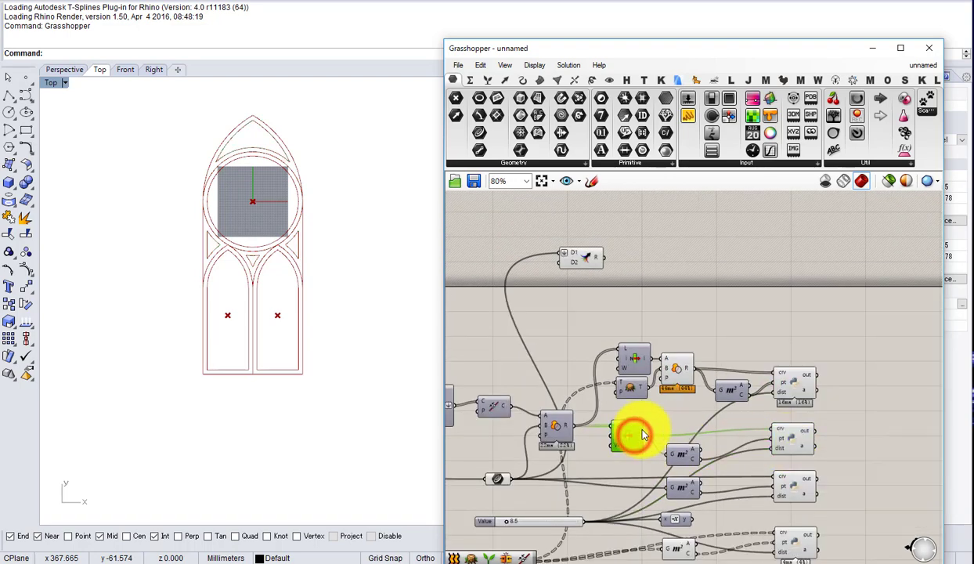
# Step: Connect the lower List Item's output to the Merge component's D2 input and flatten D2
pyautogui.moveTo(642, 436); pyautogui.dragTo(569, 266)
pyautogui.scroll(3, 654, 255)
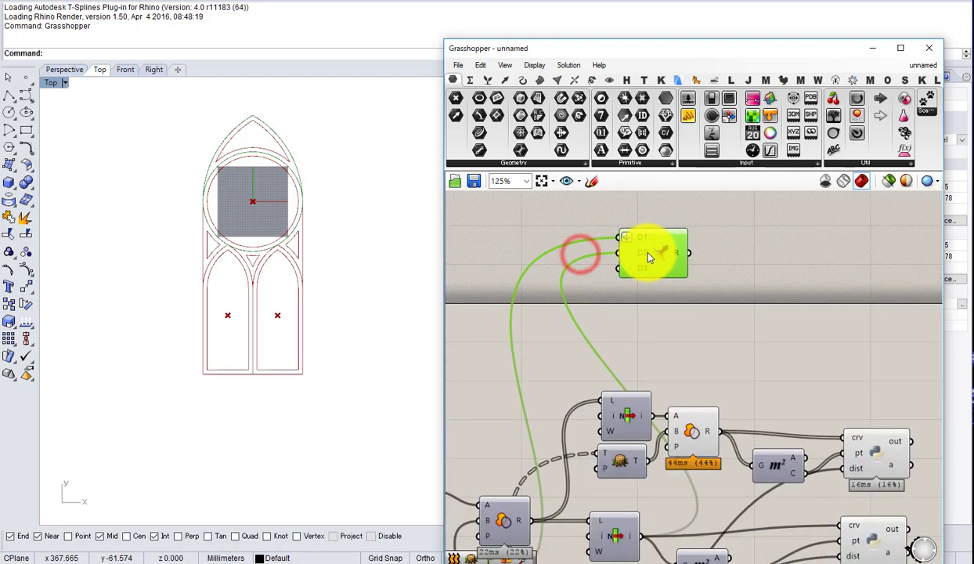
pyautogui.rightClick(644, 253)
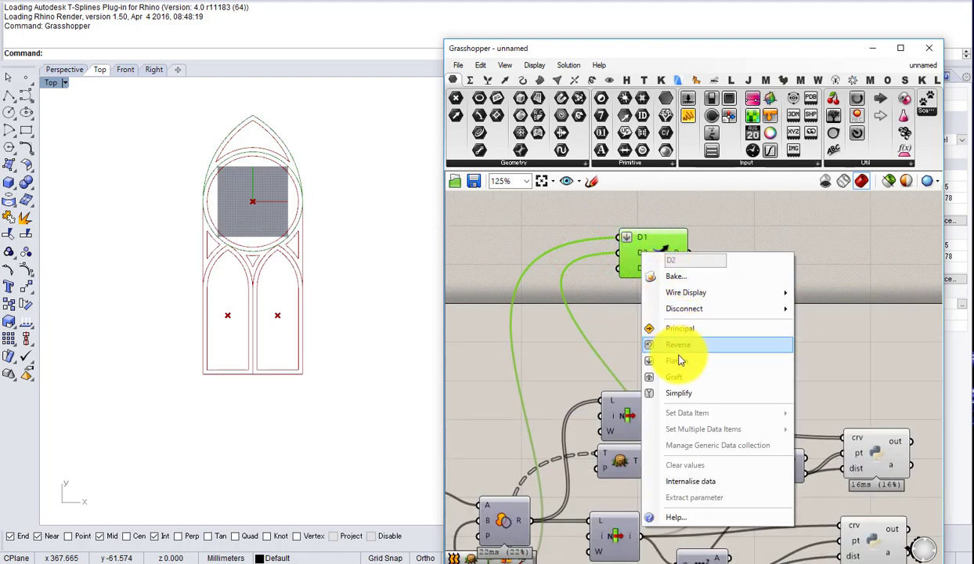
pyautogui.click(678, 358)
pyautogui.click(644, 241)
pyautogui.scroll(-1, 705, 236)
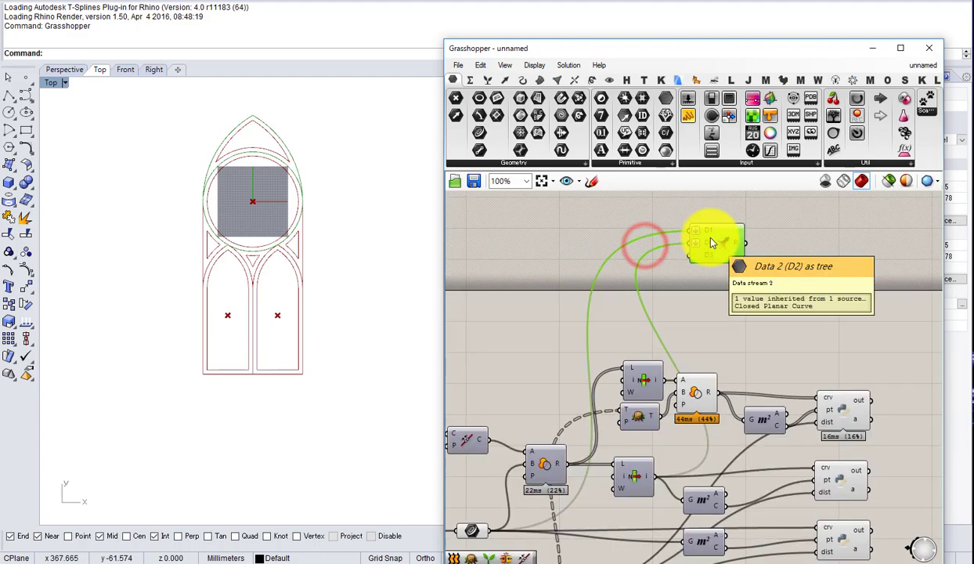
# Step: Reorder the Merge sources so the lower List Item feeds D1 and the circle Curve feeds D2
pyautogui.moveTo(646, 326); pyautogui.dragTo(719, 289, button='right')
pyautogui.click(542, 479)
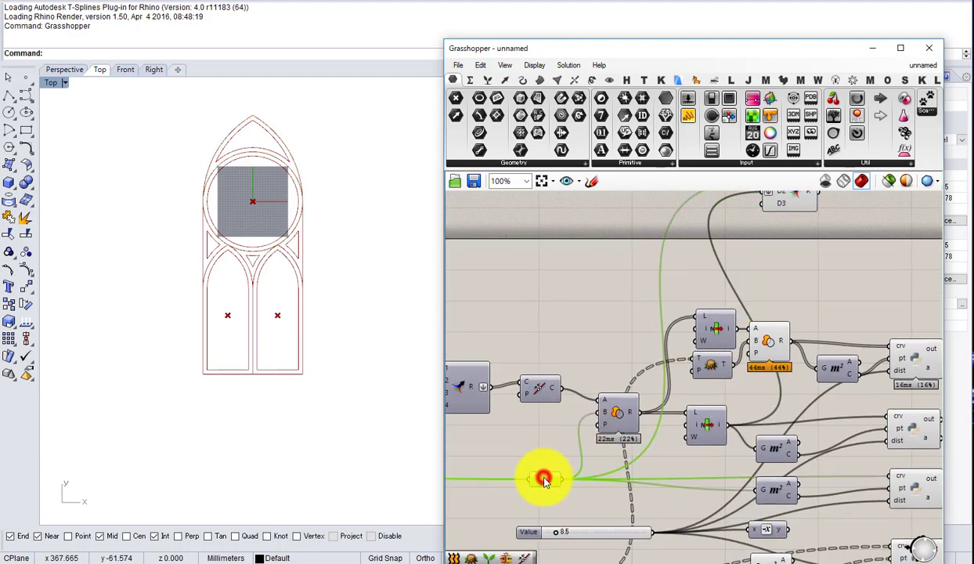
pyautogui.moveTo(655, 447); pyautogui.dragTo(569, 492, button='right')
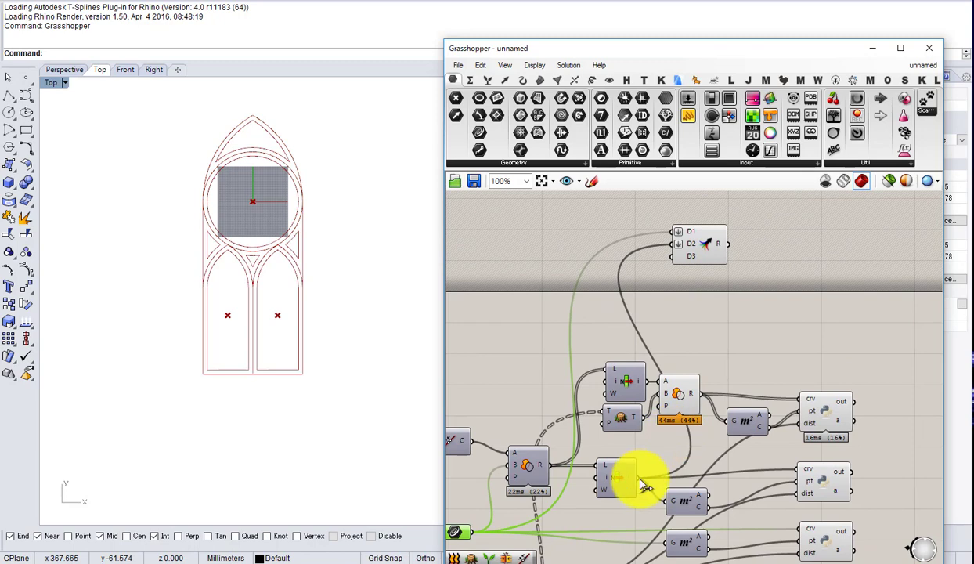
pyautogui.moveTo(638, 476); pyautogui.dragTo(679, 231)
pyautogui.scroll(-2, 583, 317)
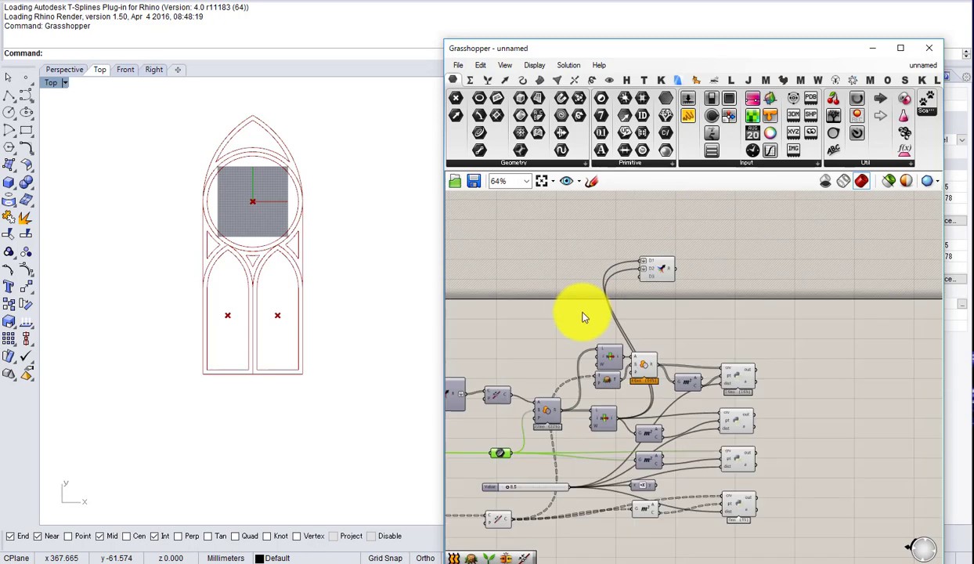
pyautogui.scroll(2, 505, 451)
pyautogui.scroll(-1, 504, 454)
pyautogui.moveTo(501, 456); pyautogui.dragTo(686, 225)
pyautogui.click(687, 227)
# Step: Feed the upper Region Difference result into the Merge's D3 input and flatten D3
pyautogui.scroll(1, 680, 342)
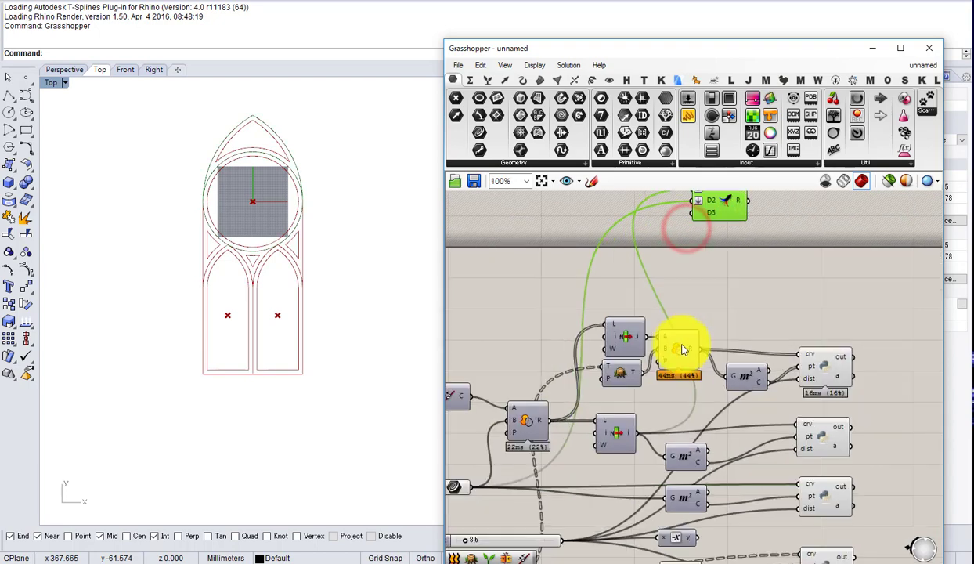
pyautogui.click(682, 345)
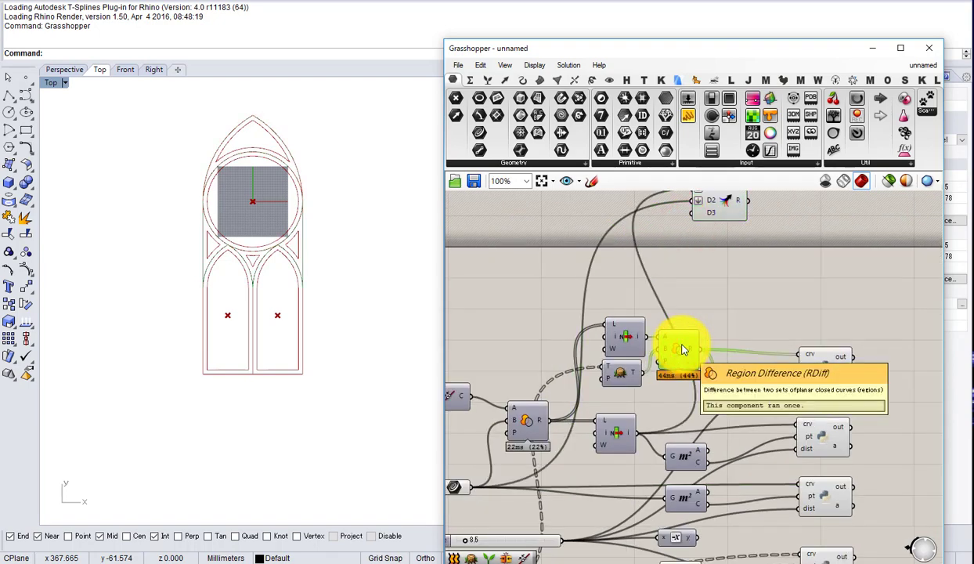
pyautogui.moveTo(681, 350); pyautogui.dragTo(670, 427, button='right')
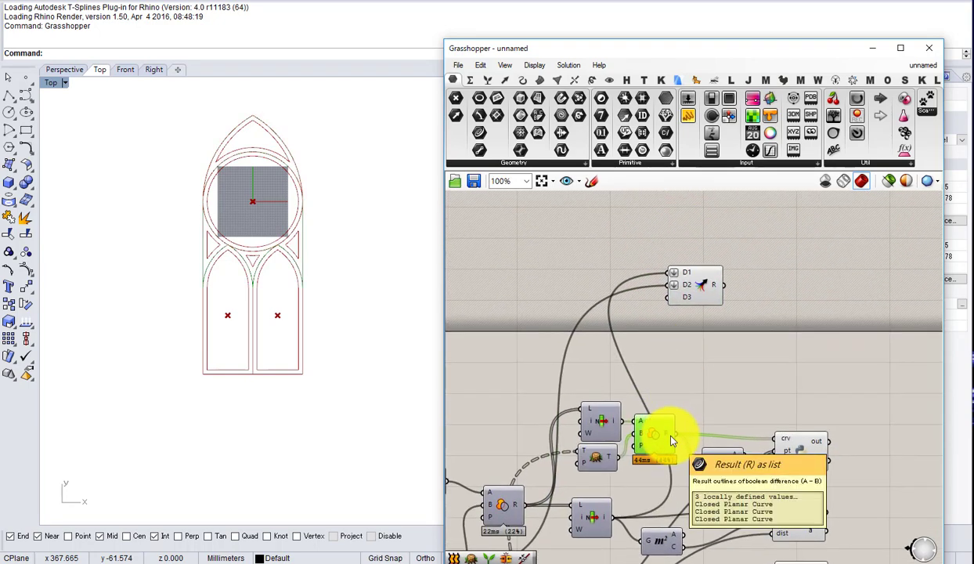
pyautogui.moveTo(672, 439); pyautogui.dragTo(760, 292)
pyautogui.rightClick(669, 282)
pyautogui.click(728, 396)
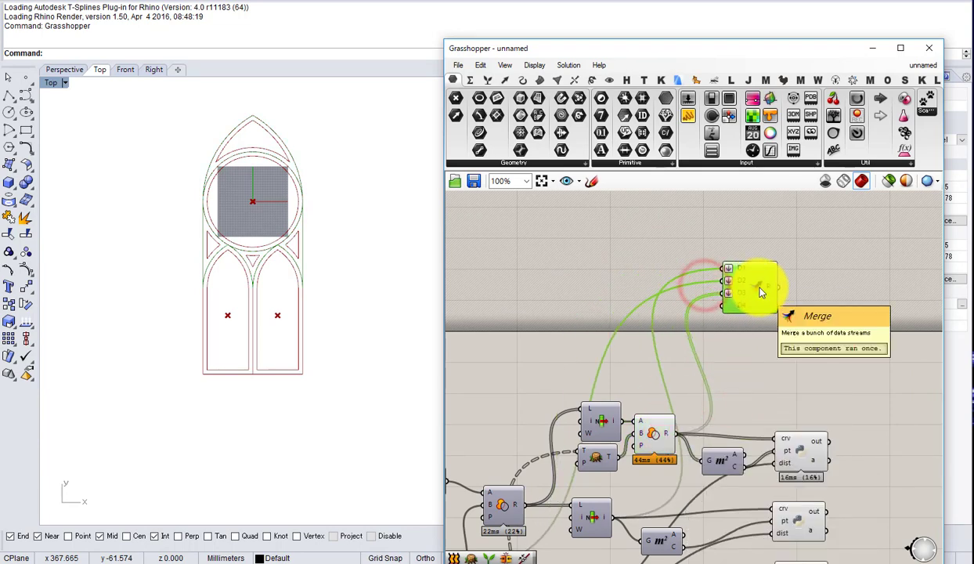
pyautogui.scroll(-1, 760, 290)
# Step: Connect the lower Join Curves output to the Merge's D4 input and flatten D4
pyautogui.moveTo(737, 360); pyautogui.dragTo(743, 277, button='right')
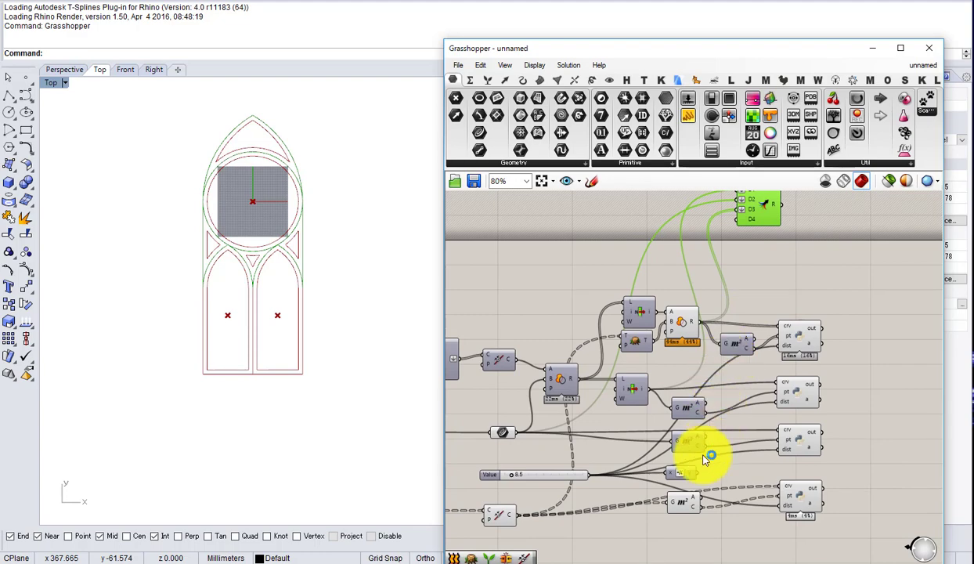
pyautogui.scroll(1, 540, 504)
pyautogui.click(490, 521)
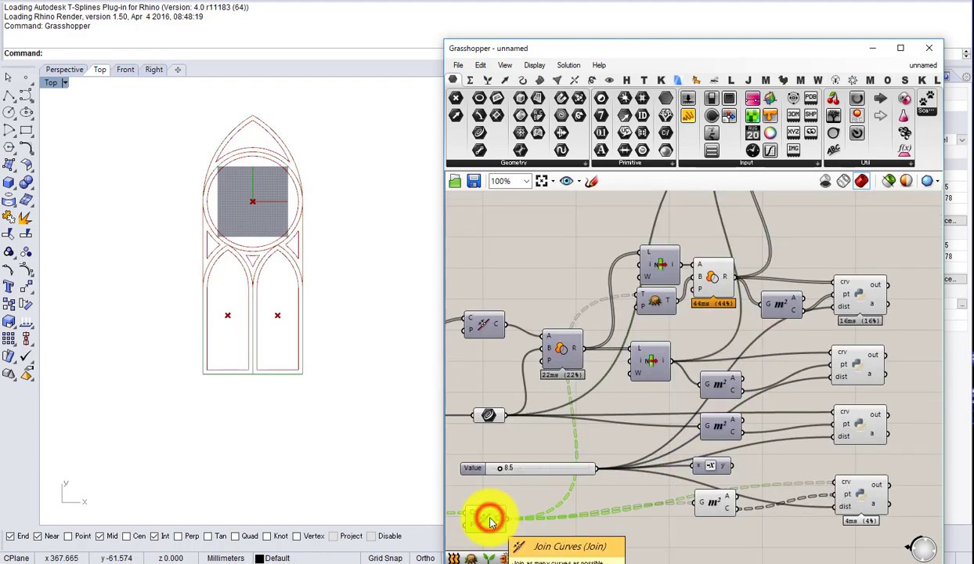
pyautogui.scroll(-1, 490, 520)
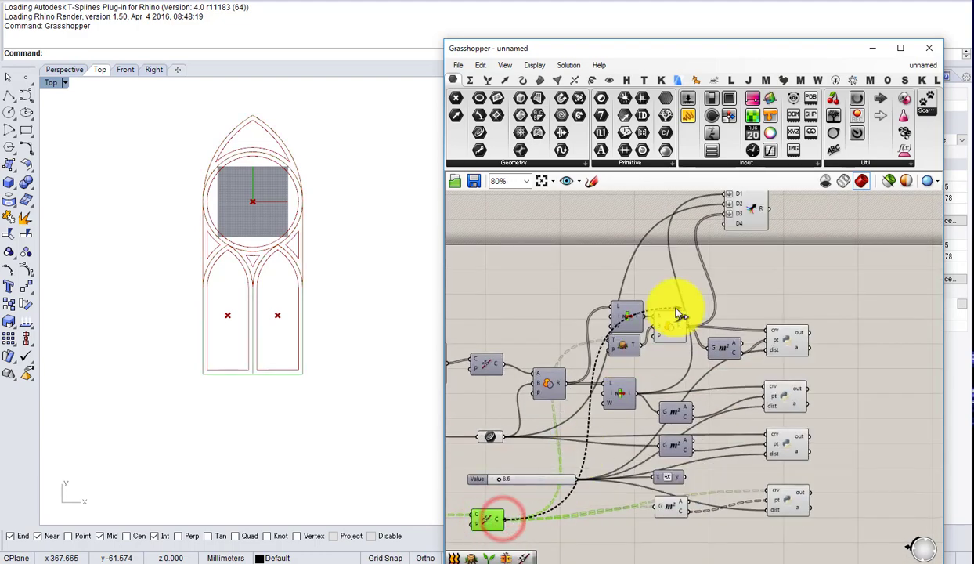
pyautogui.scroll(1, 736, 223)
pyautogui.rightClick(741, 224)
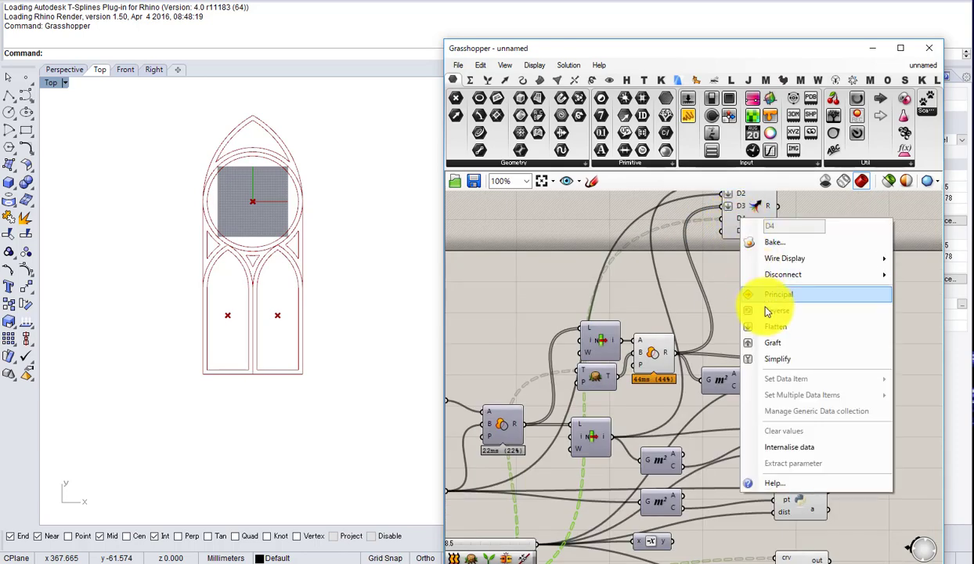
pyautogui.click(757, 322)
# Step: Turn off the preview of all components from Join Curves through the Area components that feed the OffsetCurves
pyautogui.scroll(-2, 635, 333)
pyautogui.moveTo(699, 513); pyautogui.dragTo(499, 294)
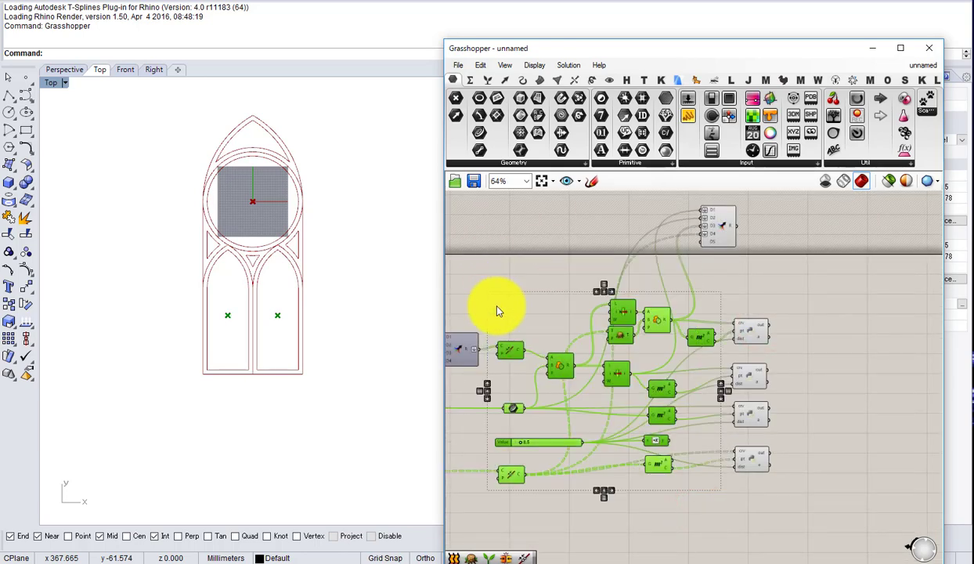
pyautogui.middleClick(497, 307)
pyautogui.click(549, 268)
pyautogui.moveTo(733, 336); pyautogui.dragTo(635, 355, button='right')
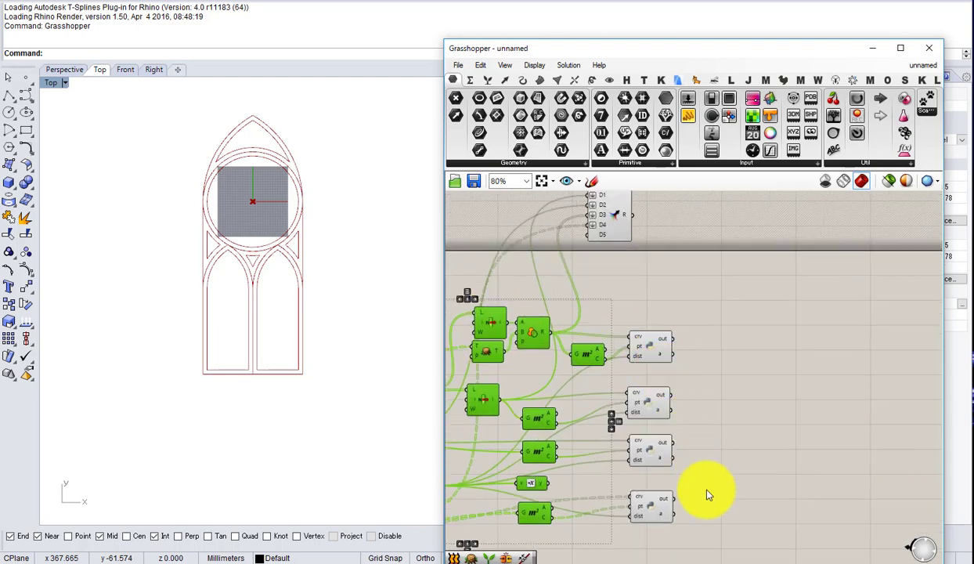
# Step: Turn the preview of the four OffsetCurve components off and back on
pyautogui.moveTo(714, 515); pyautogui.dragTo(631, 336)
pyautogui.scroll(1, 672, 374)
pyautogui.middleClick(672, 375)
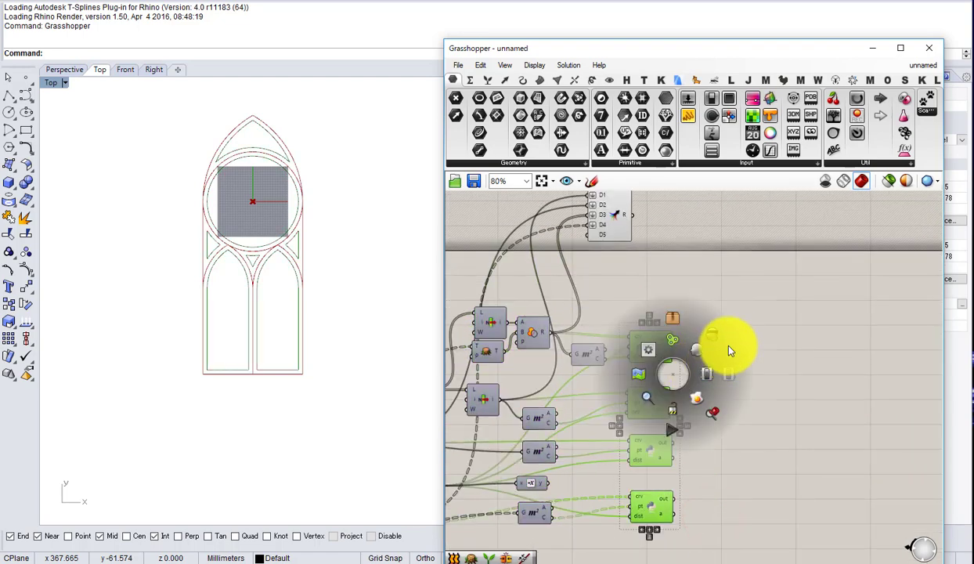
pyautogui.click(713, 334)
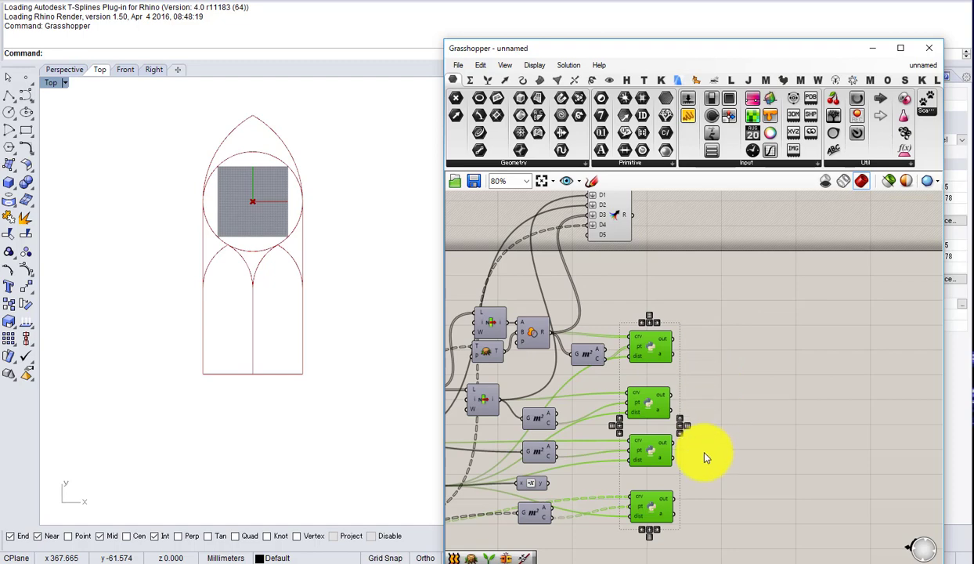
pyautogui.middleClick(704, 454)
pyautogui.click(735, 432)
pyautogui.click(687, 323)
# Step: Move the Merge down just above the OffsetCurves and add a second Merge component beyond their outputs
pyautogui.scroll(1, 627, 266)
pyautogui.moveTo(616, 232); pyautogui.dragTo(635, 275)
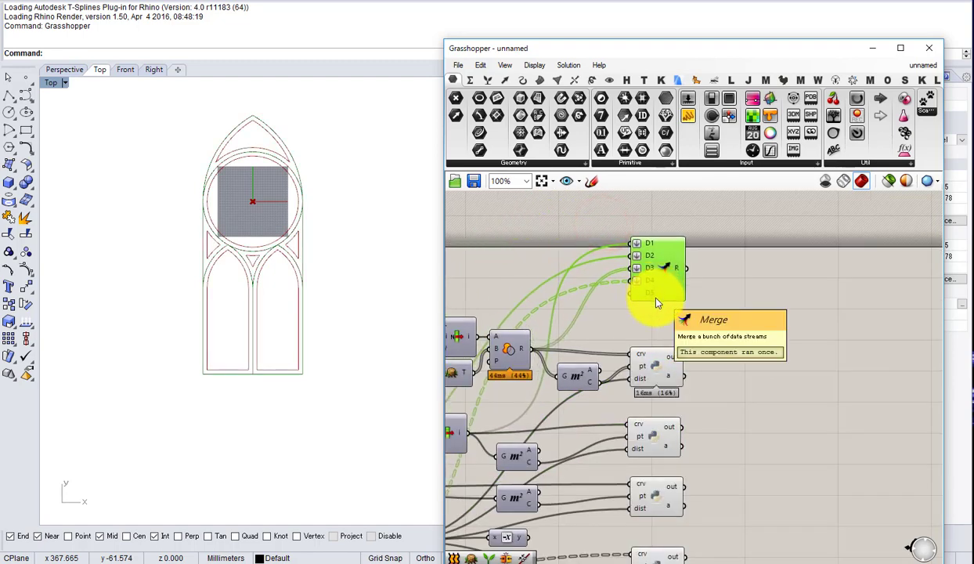
pyautogui.doubleClick(724, 385)
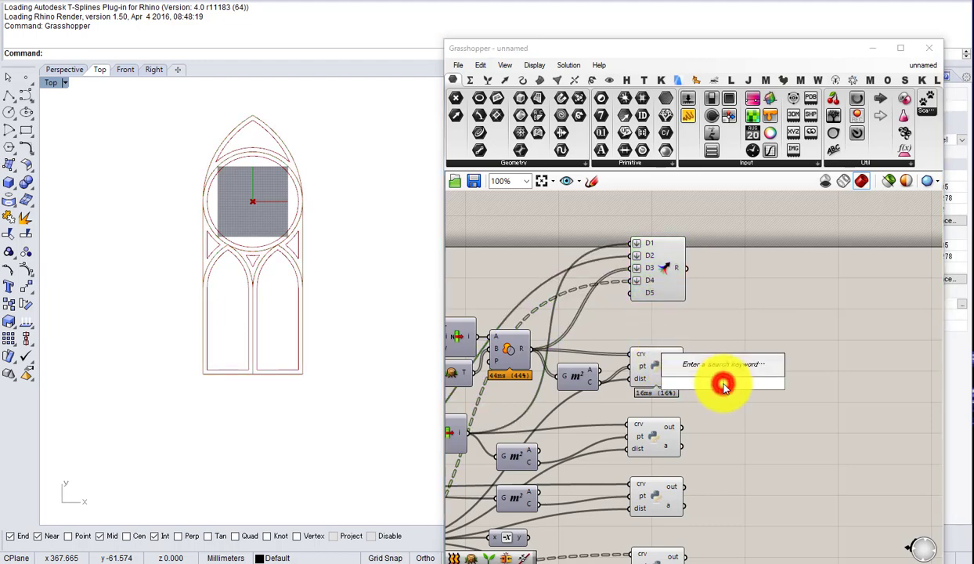
pyautogui.write('mer')
pyautogui.click(700, 365)
pyautogui.moveTo(652, 436); pyautogui.dragTo(751, 402, button='right')
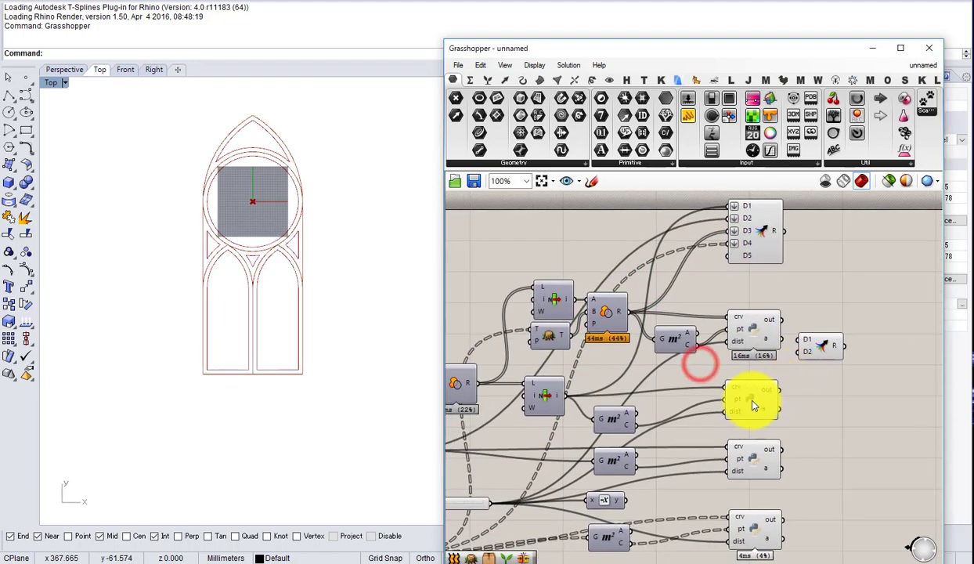
pyautogui.scroll(-1, 741, 391)
pyautogui.scroll(1, 740, 391)
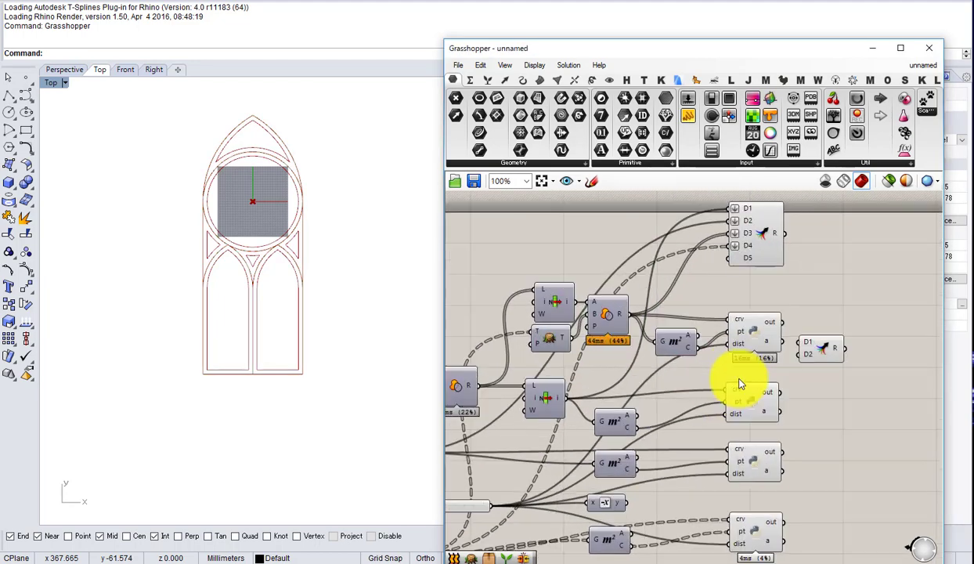
# Step: Feed output a of the List Item's OffsetCurve into the new Merge's D1 input and flatten D1
pyautogui.click(758, 263)
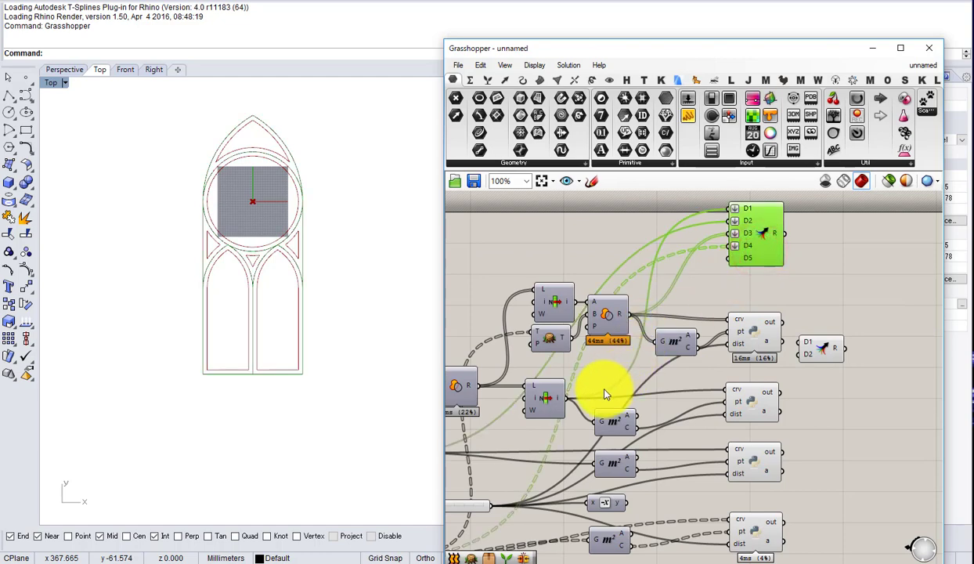
pyautogui.moveTo(713, 419); pyautogui.dragTo(814, 413)
pyautogui.scroll(2, 799, 393)
pyautogui.rightClick(788, 402)
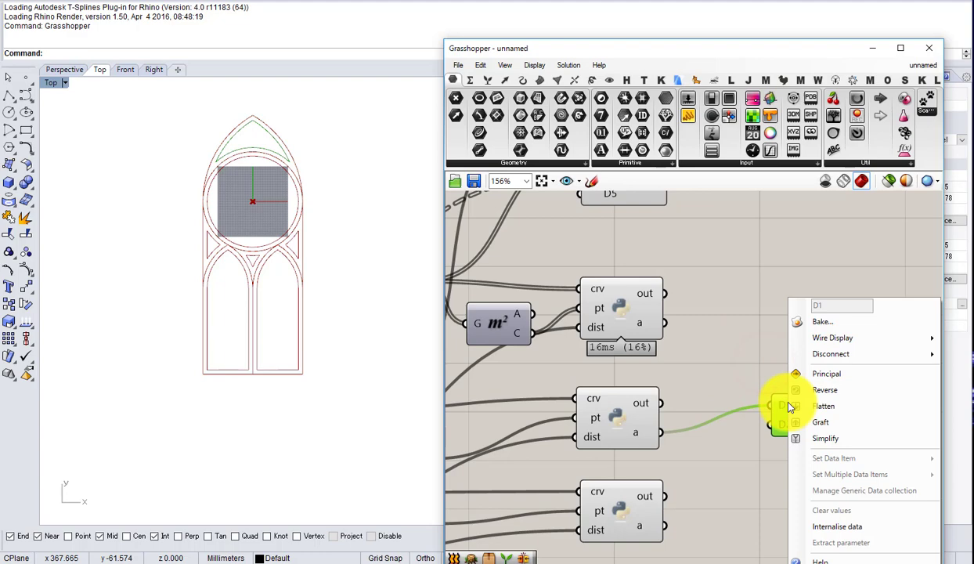
pyautogui.click(830, 408)
pyautogui.scroll(-3, 778, 371)
# Step: Feed output a of the circle's OffsetCurve into the new Merge's D2 input and flatten D2, matching the first Merge's order
pyautogui.click(695, 348)
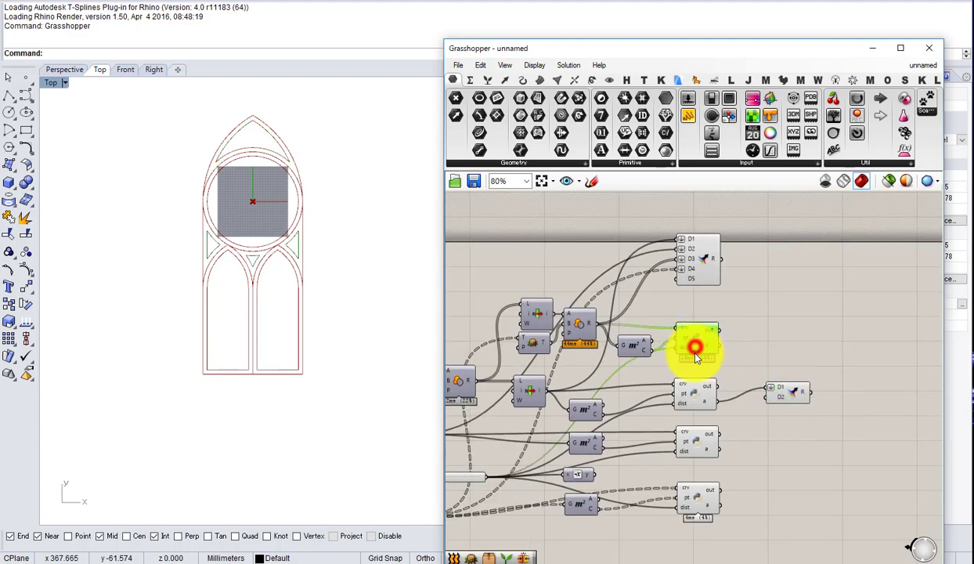
pyautogui.moveTo(695, 357); pyautogui.dragTo(789, 346, button='right')
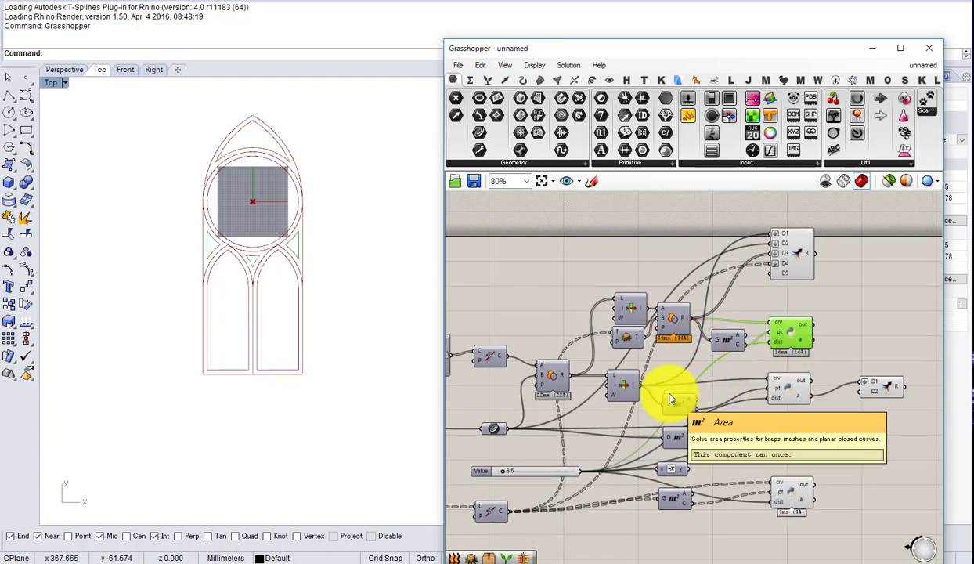
pyautogui.scroll(2, 767, 295)
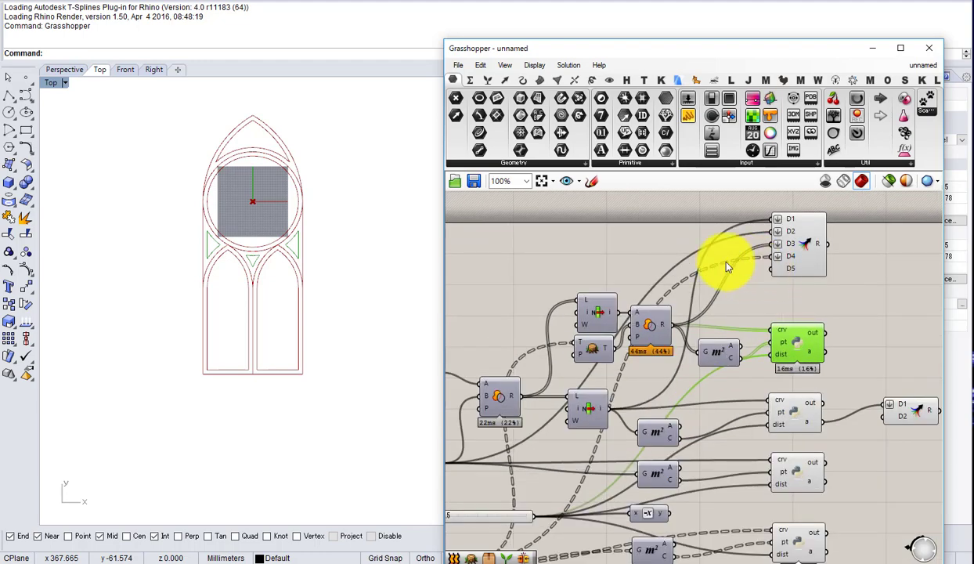
pyautogui.scroll(-2, 700, 275)
pyautogui.click(786, 430)
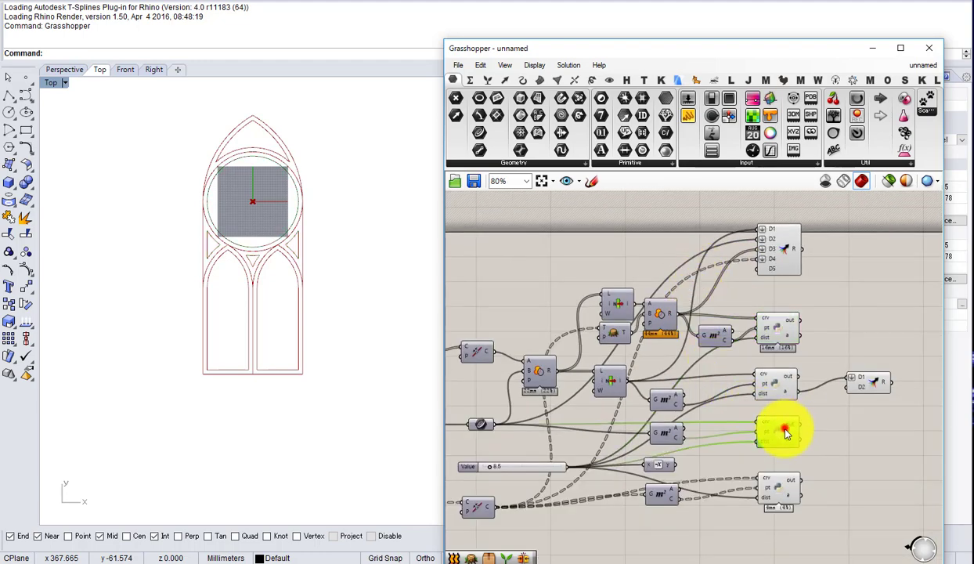
pyautogui.scroll(6, 728, 438)
pyautogui.moveTo(736, 445); pyautogui.dragTo(828, 352)
pyautogui.rightClick(845, 341)
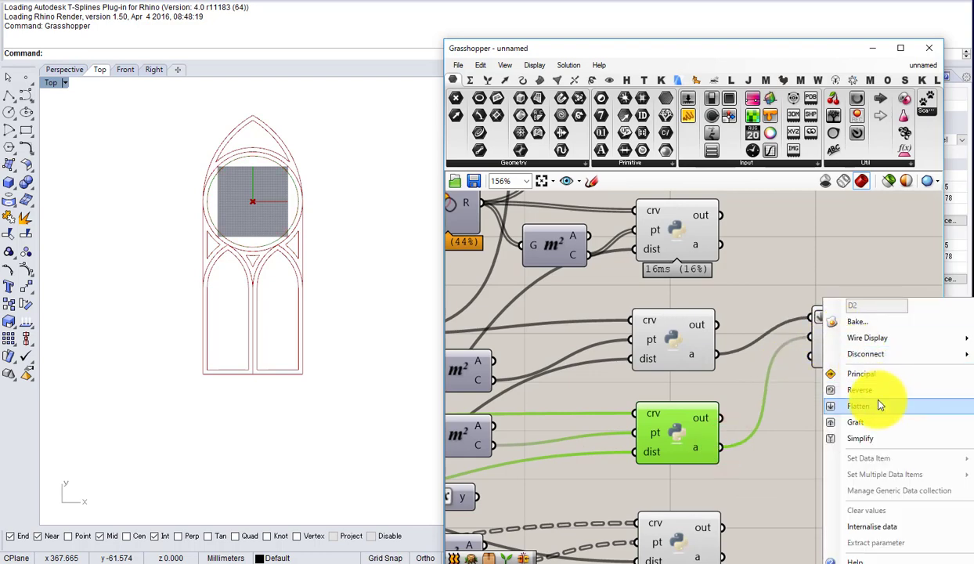
pyautogui.click(874, 399)
pyautogui.scroll(-5, 783, 361)
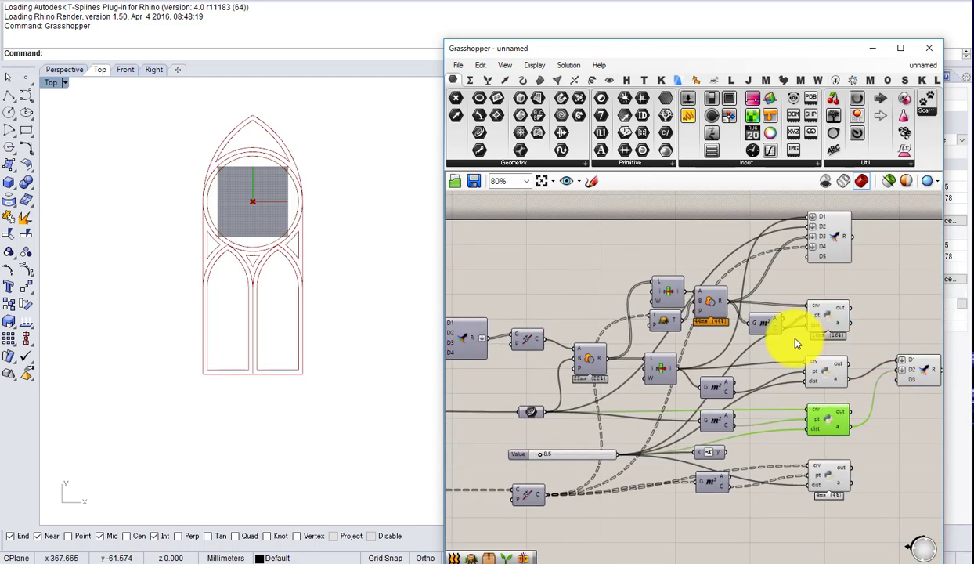
# Step: Connect output a of the uppermost OffsetCurve to the new Merge's D3 input and flatten D3
pyautogui.scroll(3, 773, 321)
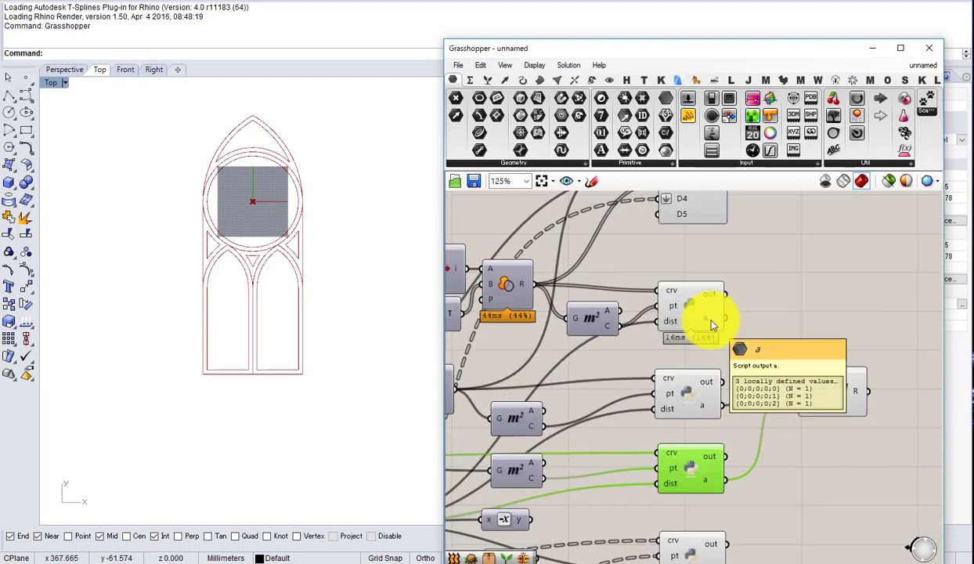
pyautogui.moveTo(723, 322); pyautogui.dragTo(810, 404)
pyautogui.rightClick(822, 406)
pyautogui.click(866, 406)
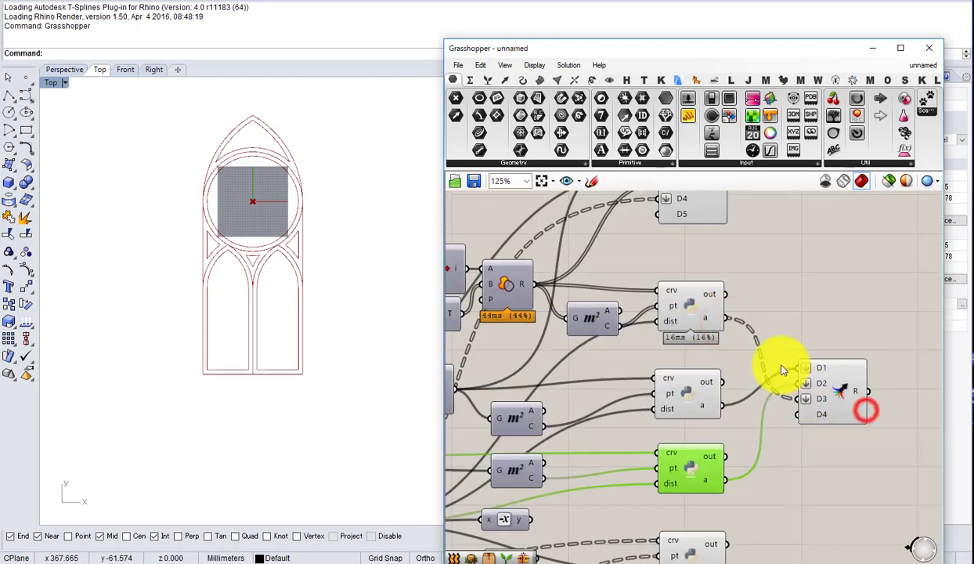
# Step: Connect output a of the lowest OffsetCurve to the new Merge's D4 input, flatten D4 and check the merged result
pyautogui.scroll(-2, 772, 450)
pyautogui.scroll(2, 746, 505)
pyautogui.moveTo(740, 507); pyautogui.dragTo(824, 354)
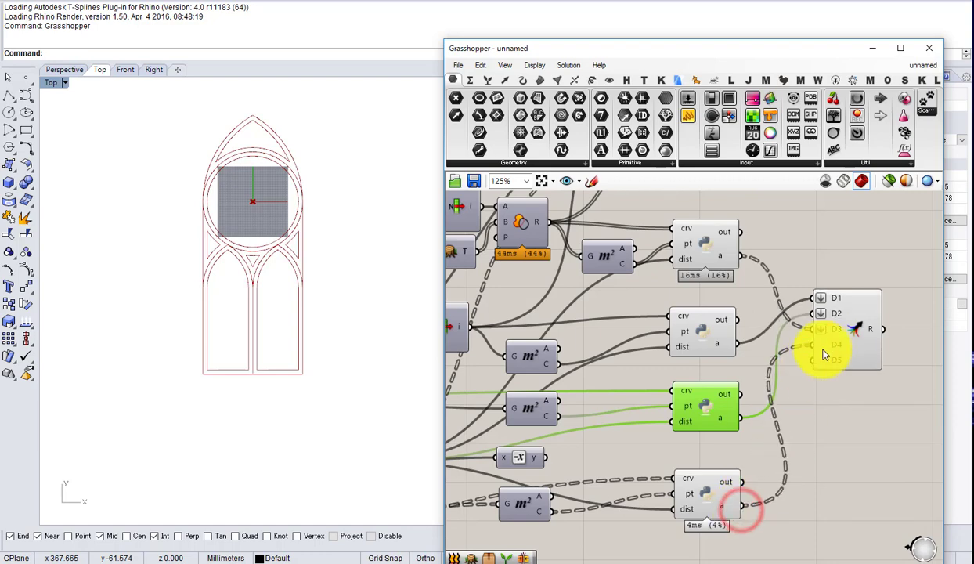
pyautogui.rightClick(835, 349)
pyautogui.click(833, 397)
pyautogui.moveTo(857, 407); pyautogui.dragTo(659, 472, button='right')
pyautogui.click(712, 416)
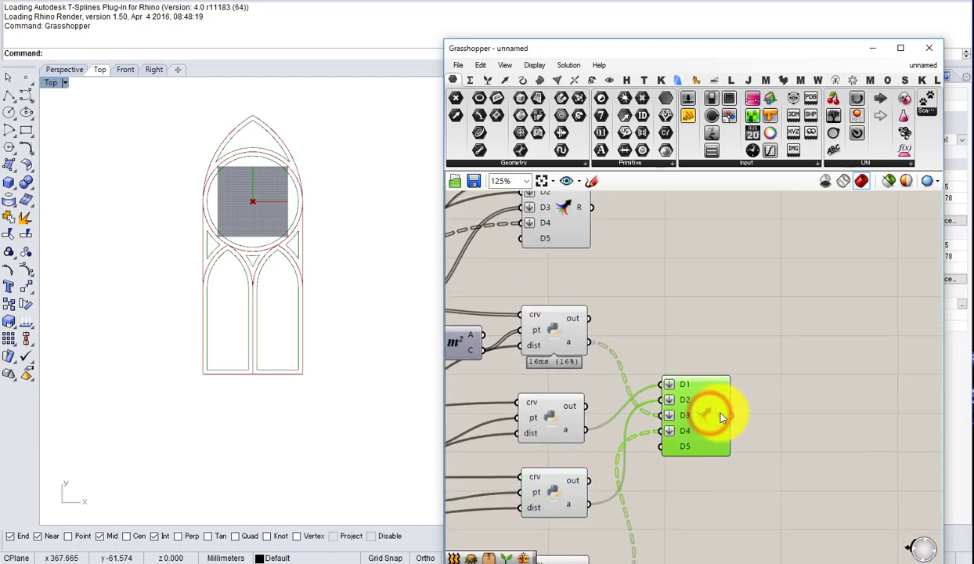
pyautogui.moveTo(722, 417)
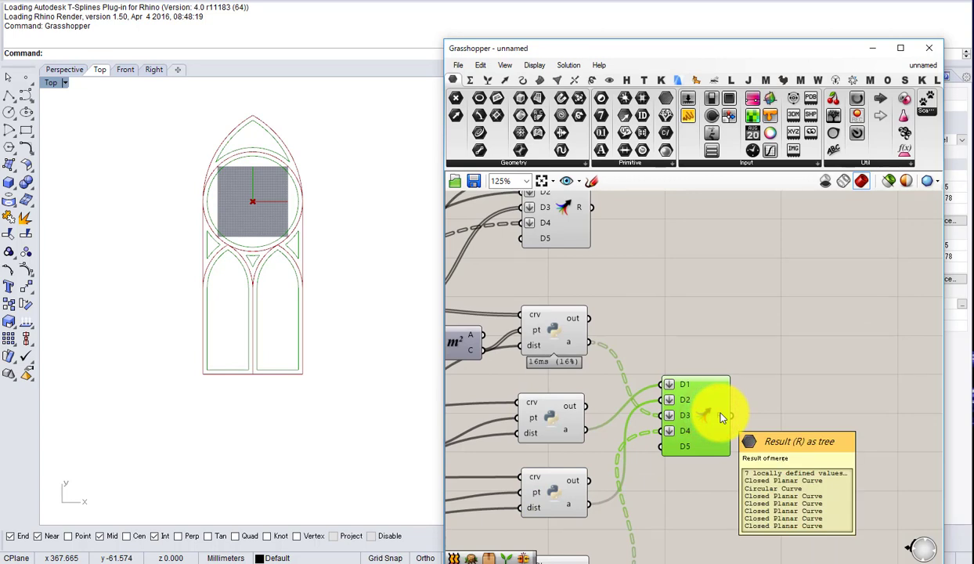
# Step: Add a Move component and connect the offset curves' Merge output R to its G input, leaving space between them
pyautogui.doubleClick(741, 412)
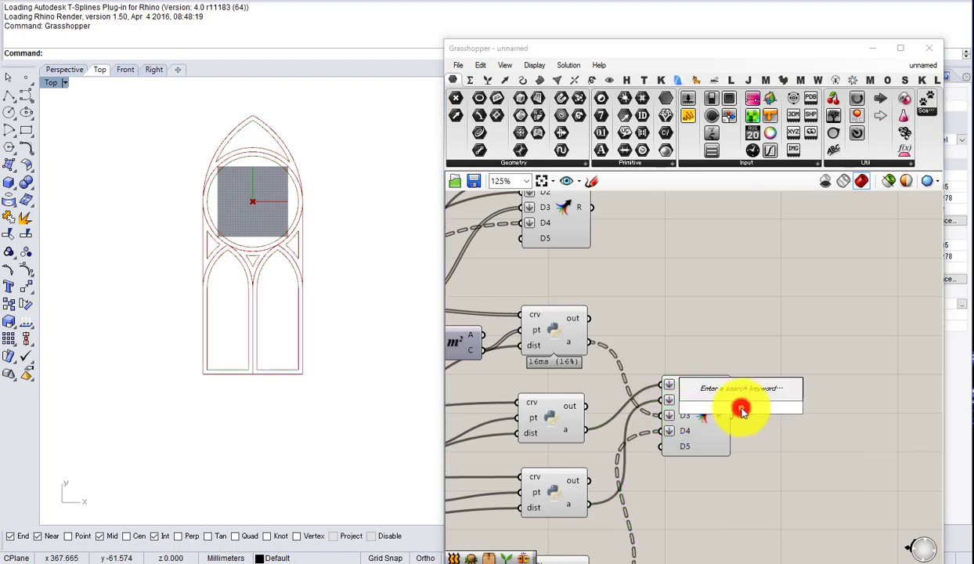
pyautogui.write('move')
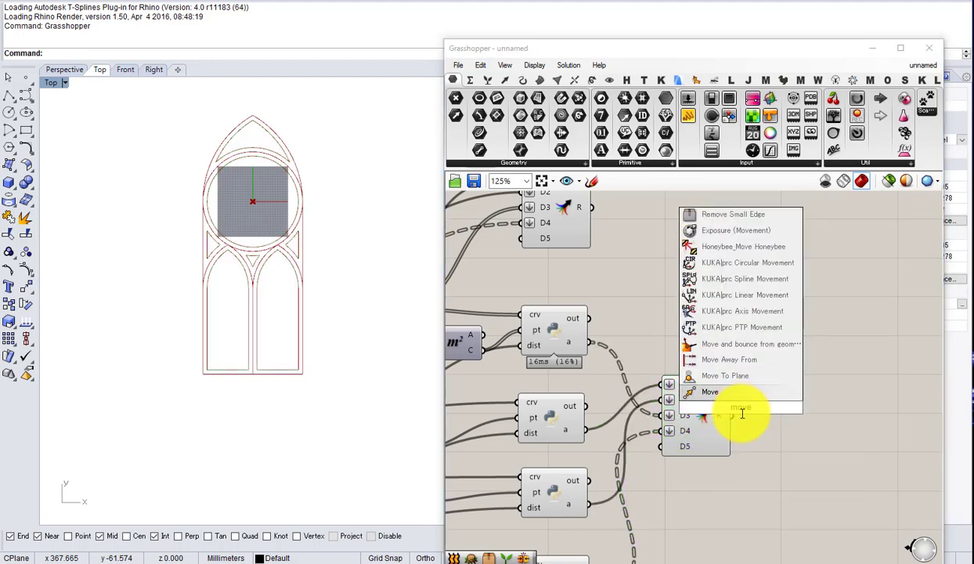
pyautogui.click(740, 391)
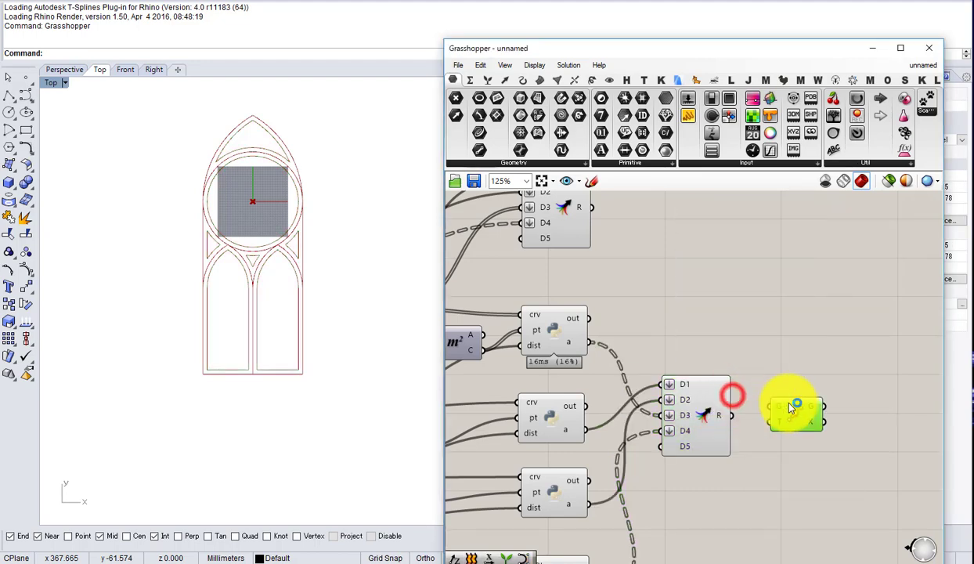
pyautogui.scroll(3, 791, 407)
pyautogui.moveTo(686, 424)
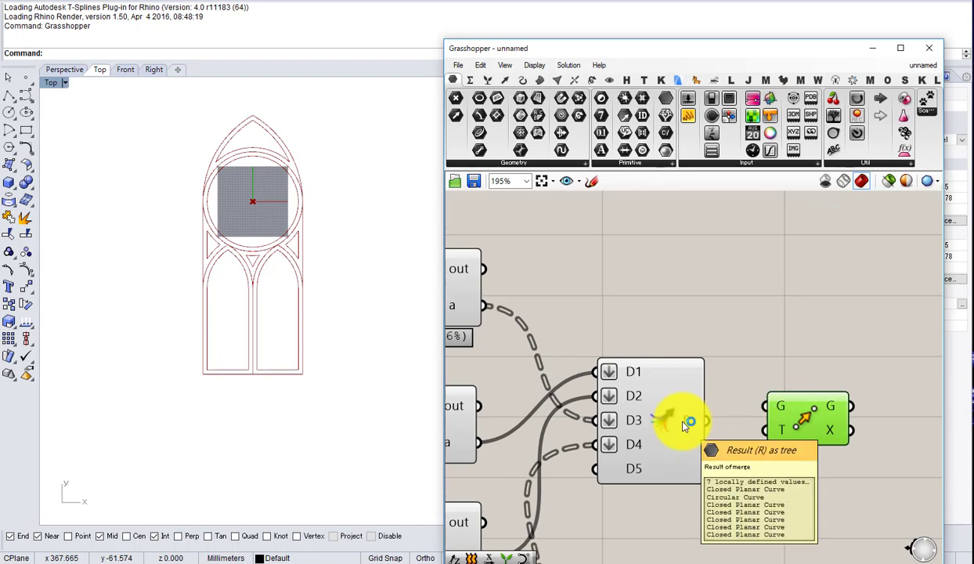
pyautogui.moveTo(812, 415); pyautogui.dragTo(886, 423)
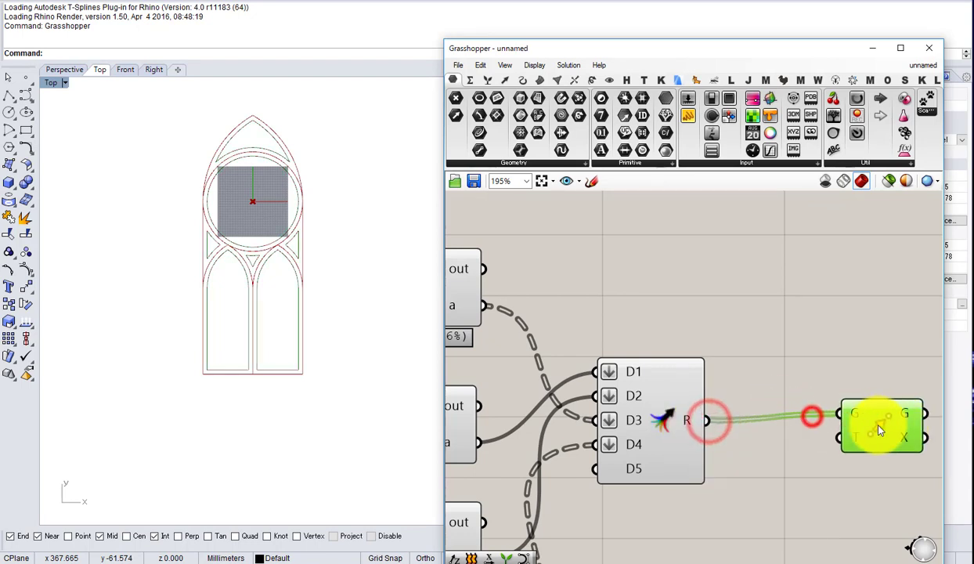
pyautogui.moveTo(873, 426); pyautogui.dragTo(703, 408, button='right')
pyautogui.moveTo(714, 406); pyautogui.dragTo(768, 414)
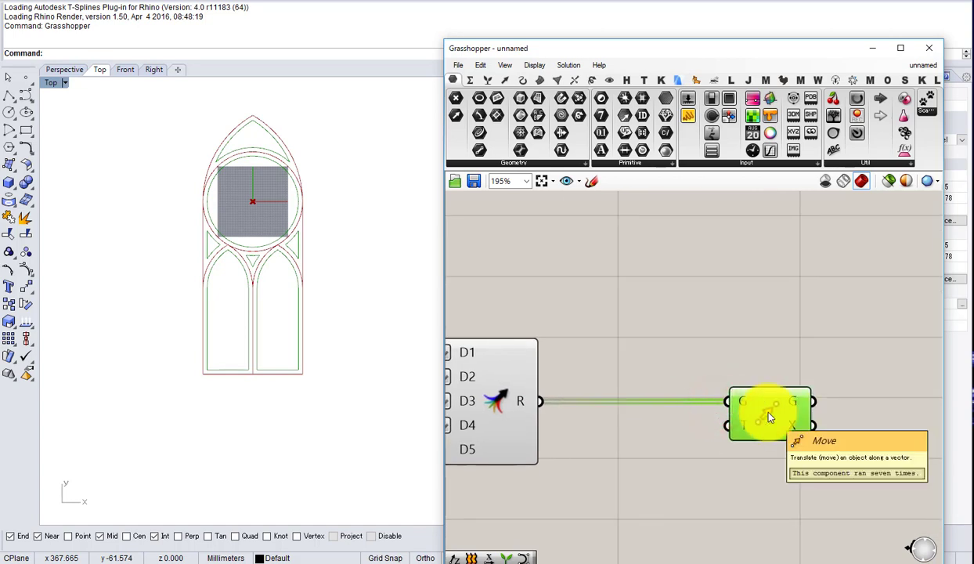
pyautogui.doubleClick(655, 486)
pyautogui.write('move')
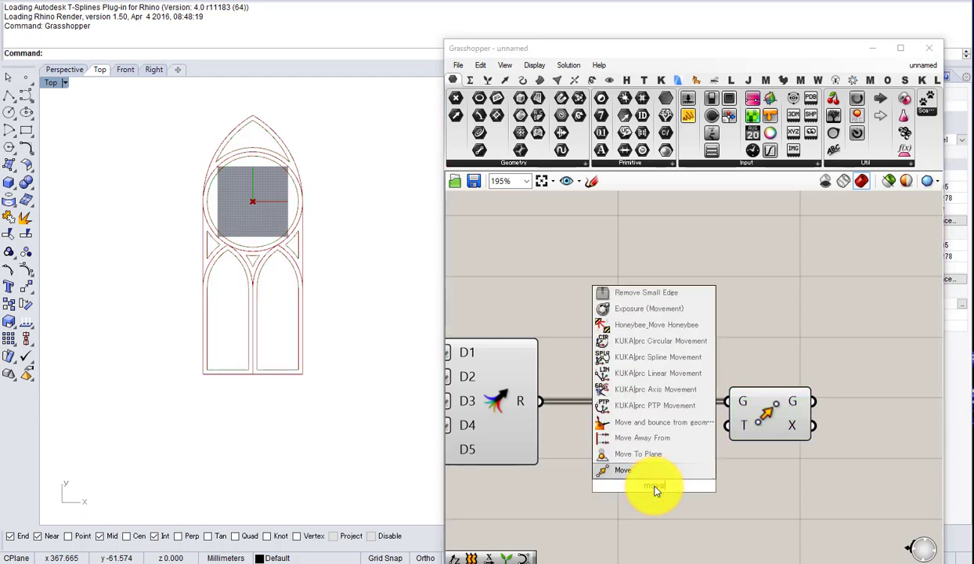
pyautogui.click(654, 474)
pyautogui.click(654, 479)
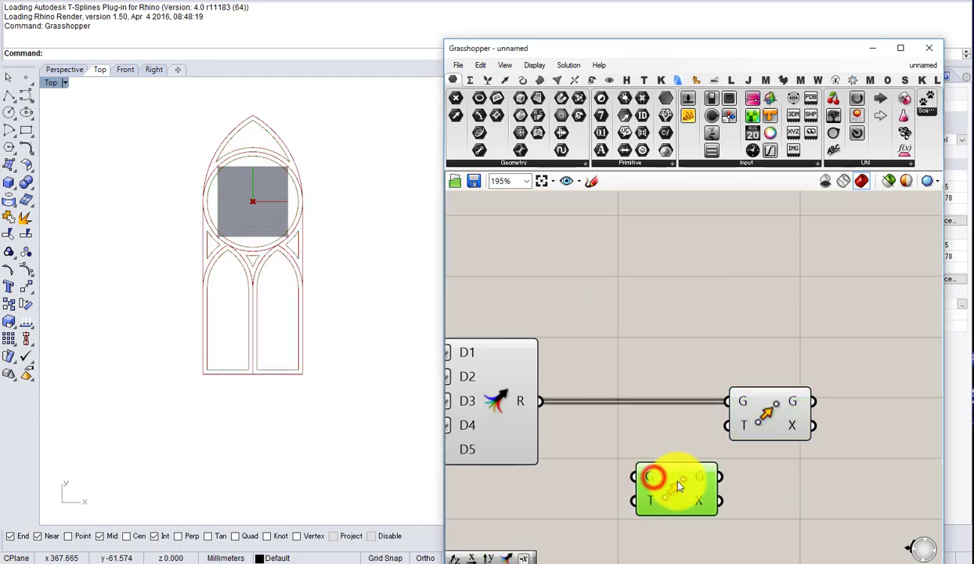
pyautogui.press('Delete')
# Step: Add a Unit Z vector component and connect its V output to the Move component's T input
pyautogui.doubleClick(635, 493)
pyautogui.write('z')
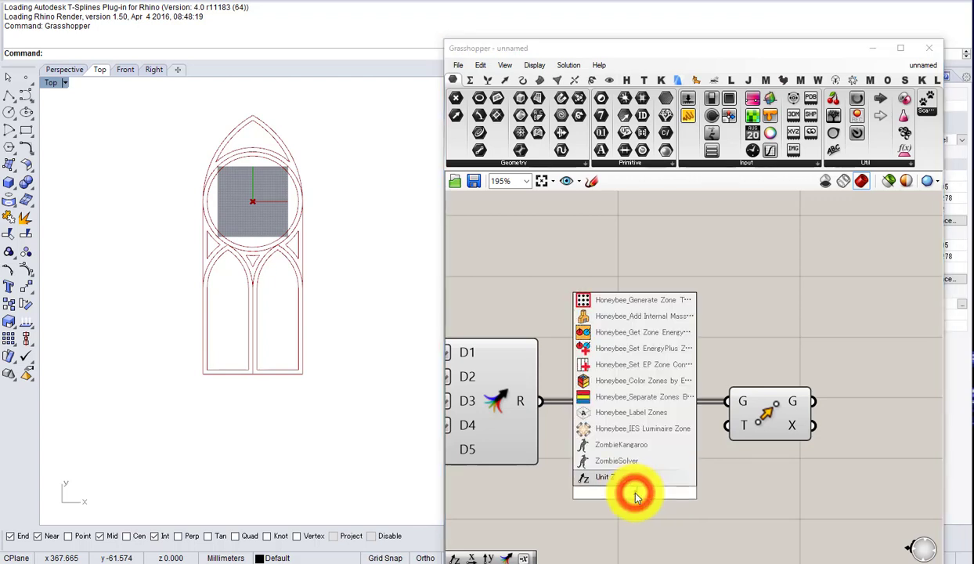
pyautogui.click(620, 473)
pyautogui.moveTo(683, 481); pyautogui.dragTo(725, 427)
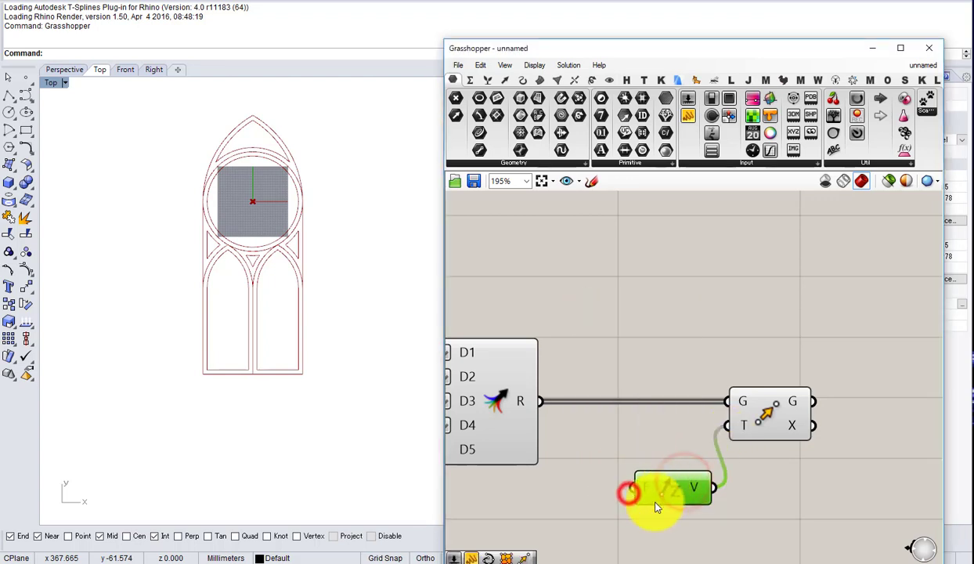
# Step: Create a number slider set to 10.00 and place it below the Unit Z component
pyautogui.moveTo(635, 487); pyautogui.dragTo(662, 402, button='right')
pyautogui.doubleClick(629, 495)
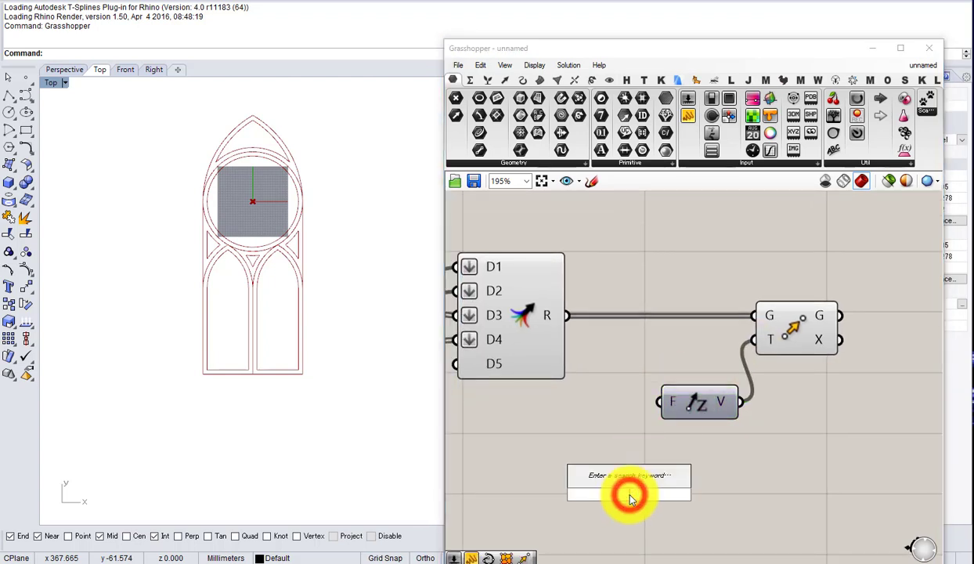
pyautogui.write('10')
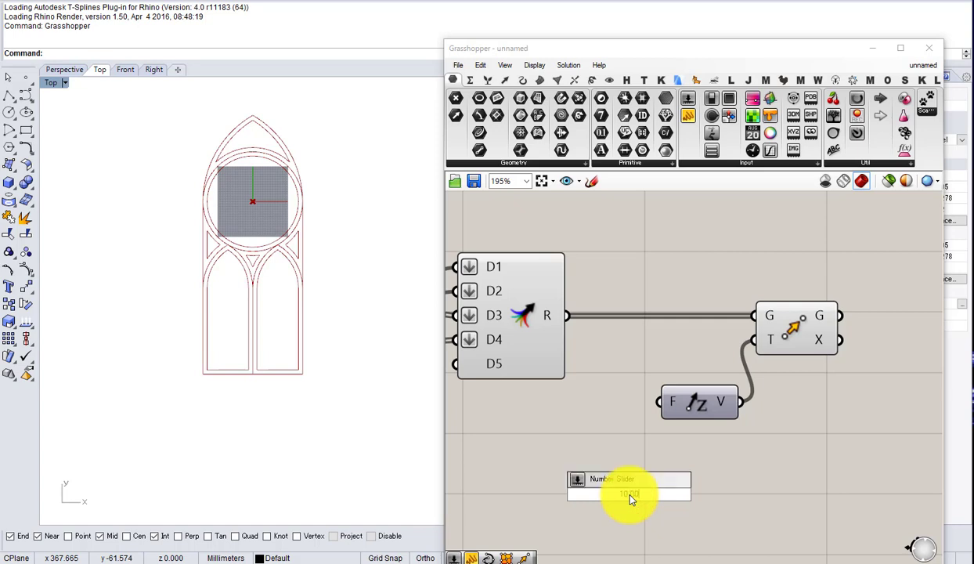
pyautogui.press('Return')
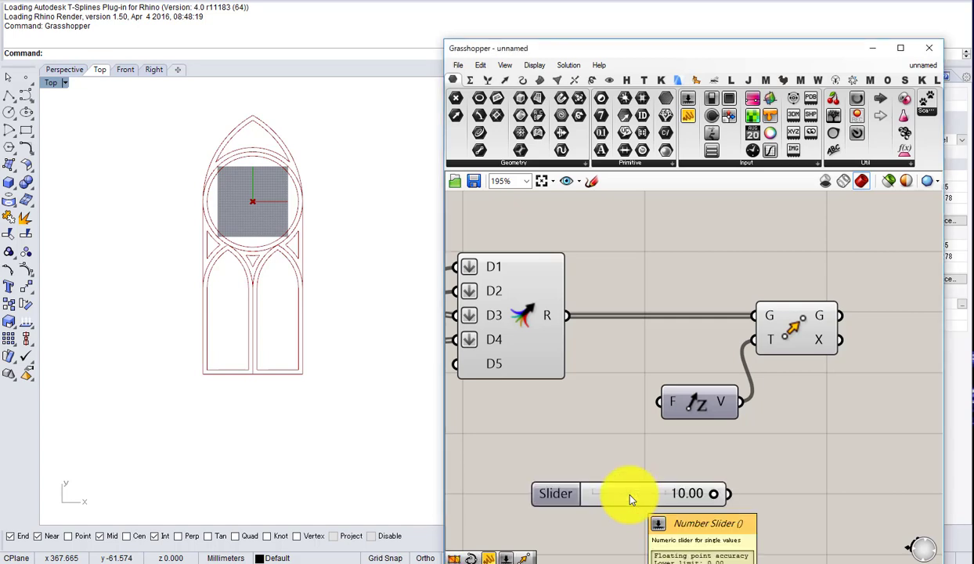
pyautogui.moveTo(630, 497); pyautogui.dragTo(539, 503)
# Step: Add a Negative component after the 10.00 slider and feed its y output into Unit Z's F input
pyautogui.doubleClick(707, 487)
pyautogui.write('ne')
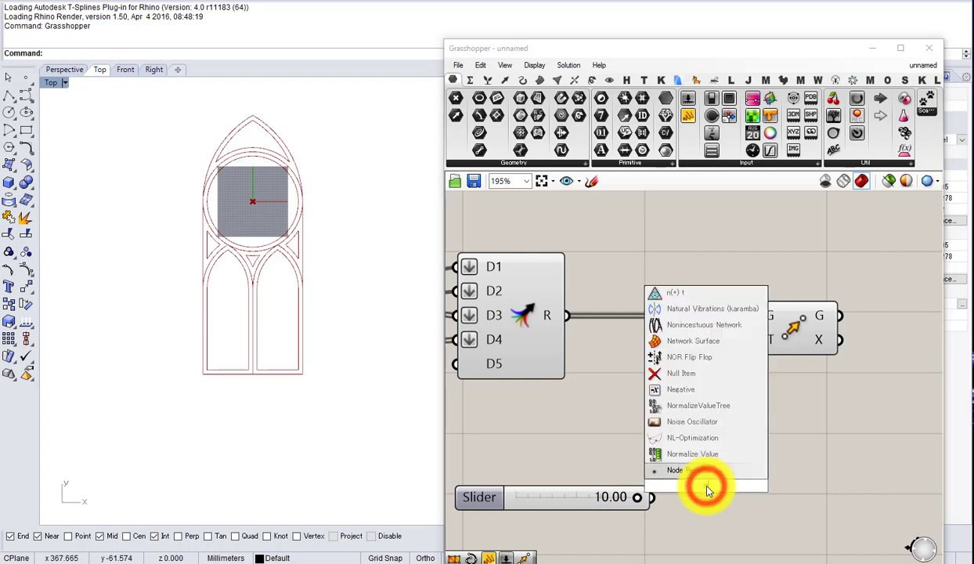
pyautogui.click(695, 471)
pyautogui.moveTo(742, 492); pyautogui.dragTo(660, 402)
# Step: Shift the Move and Unit Z components together farther away from the Merge to tidy the layout
pyautogui.moveTo(772, 444); pyautogui.dragTo(684, 458, button='right')
pyautogui.moveTo(724, 417); pyautogui.dragTo(738, 432)
pyautogui.moveTo(663, 385); pyautogui.dragTo(592, 329)
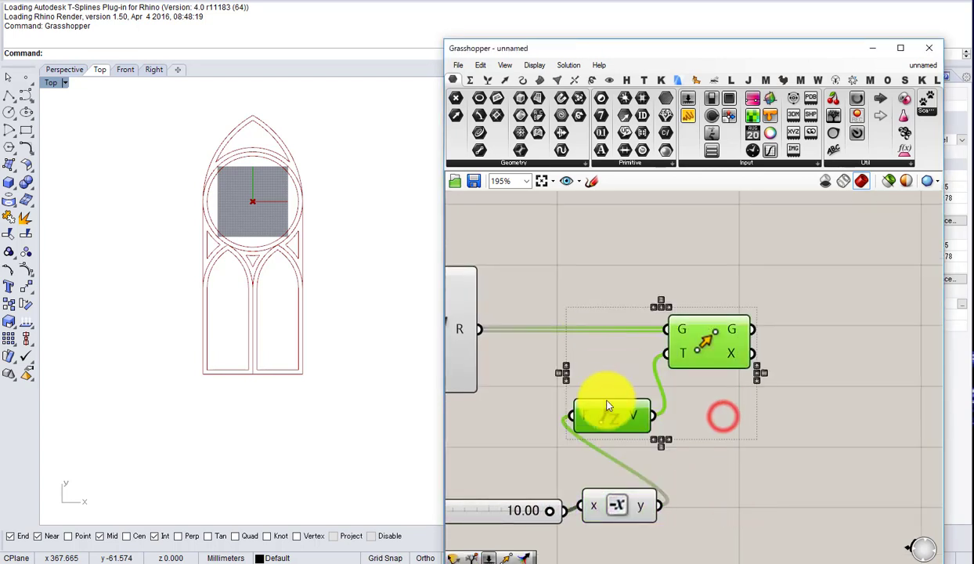
pyautogui.moveTo(611, 422); pyautogui.dragTo(693, 423)
pyautogui.click(700, 451)
pyautogui.scroll(-3, 700, 450)
pyautogui.scroll(1, 680, 397)
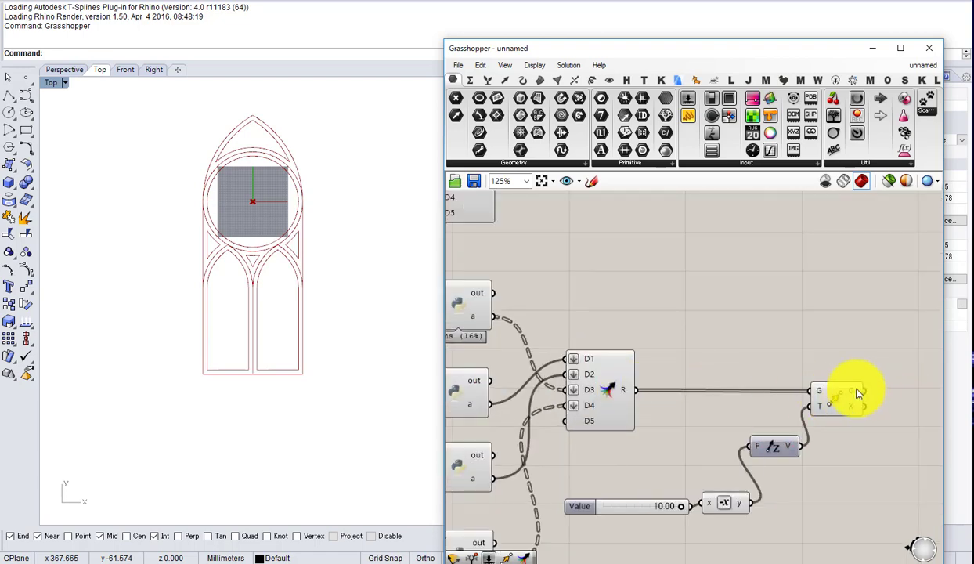
# Step: Reposition the original region curves' Merge directly above the offset curves' Merge
pyautogui.moveTo(750, 355); pyautogui.dragTo(805, 474, button='right')
pyautogui.scroll(-1, 771, 457)
pyautogui.scroll(2, 675, 379)
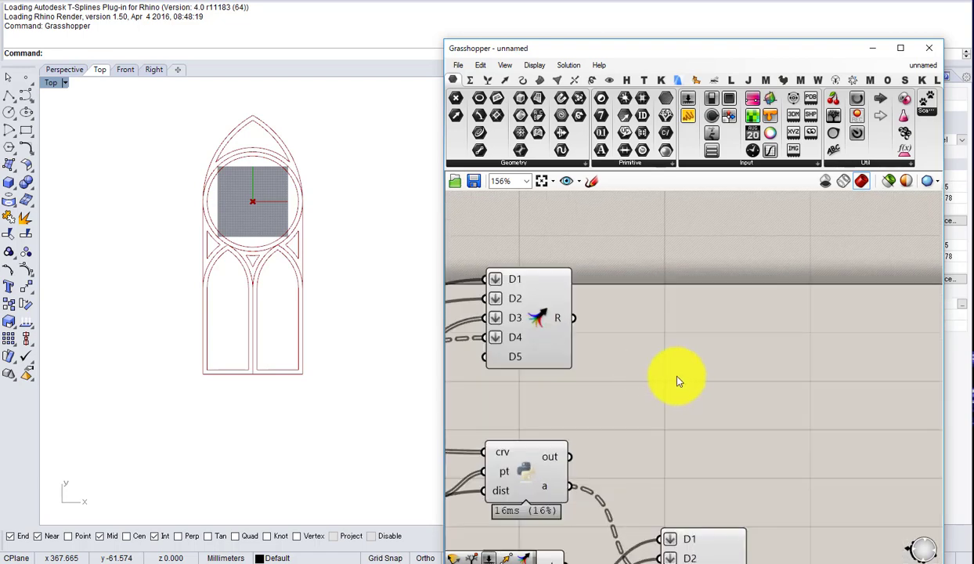
pyautogui.scroll(-2, 679, 382)
pyautogui.moveTo(533, 327); pyautogui.dragTo(629, 399)
pyautogui.scroll(2, 620, 396)
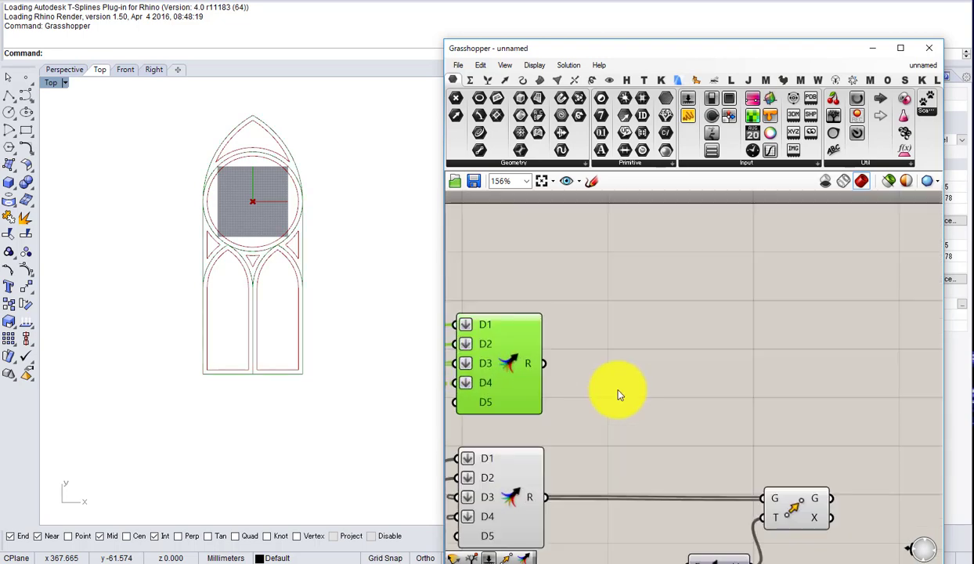
# Step: Add a Graft Tree component, connect the upper Merge's R output to it and align it with that Merge
pyautogui.doubleClick(658, 403)
pyautogui.write('gra')
pyautogui.click(642, 391)
pyautogui.scroll(1, 529, 361)
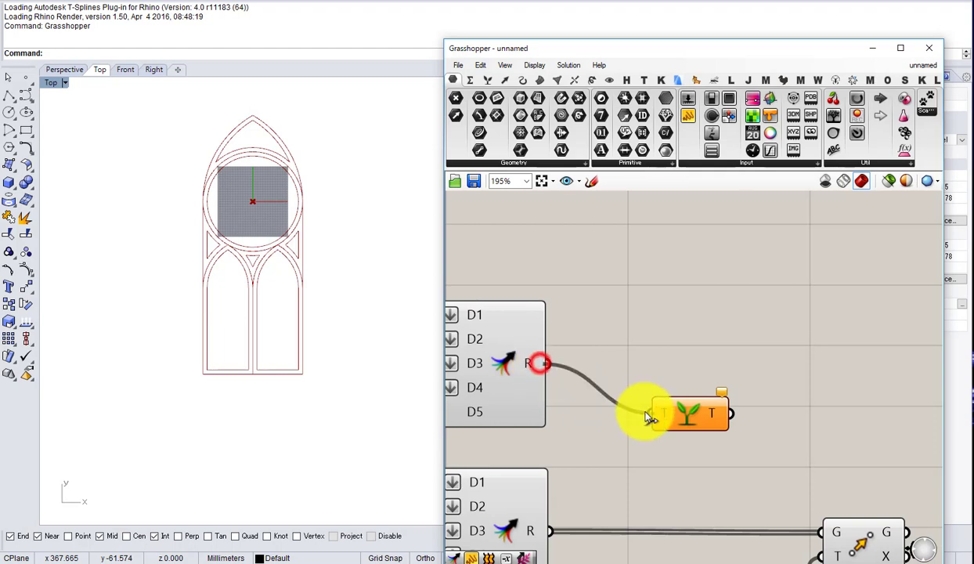
pyautogui.moveTo(649, 416); pyautogui.dragTo(653, 414)
pyautogui.moveTo(685, 414); pyautogui.dragTo(680, 363)
pyautogui.scroll(-2, 580, 337)
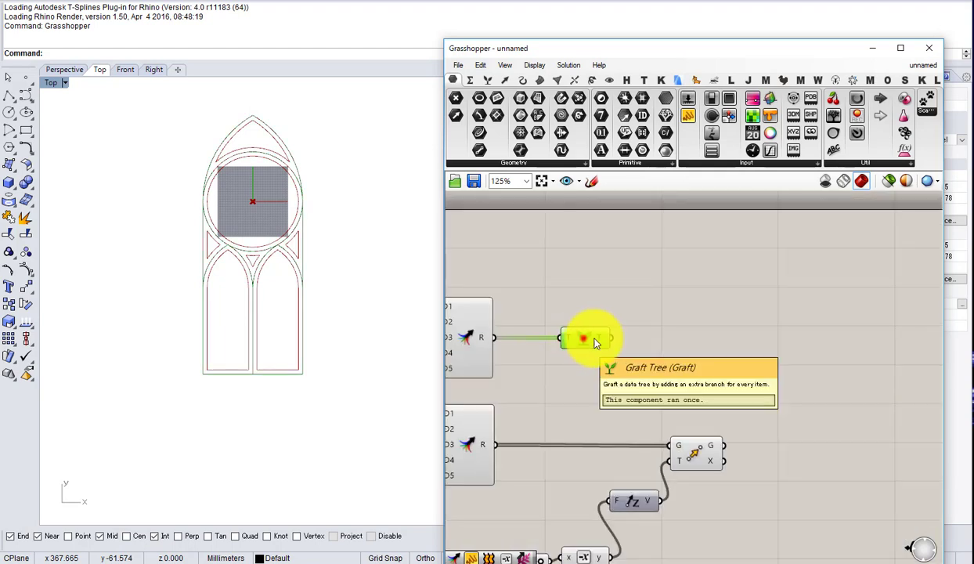
# Step: Add a second Graft Tree fed by the Move component's G output, and move the first one above it
pyautogui.moveTo(596, 343); pyautogui.dragTo(766, 451)
pyautogui.scroll(2, 741, 451)
pyautogui.scroll(-2, 766, 438)
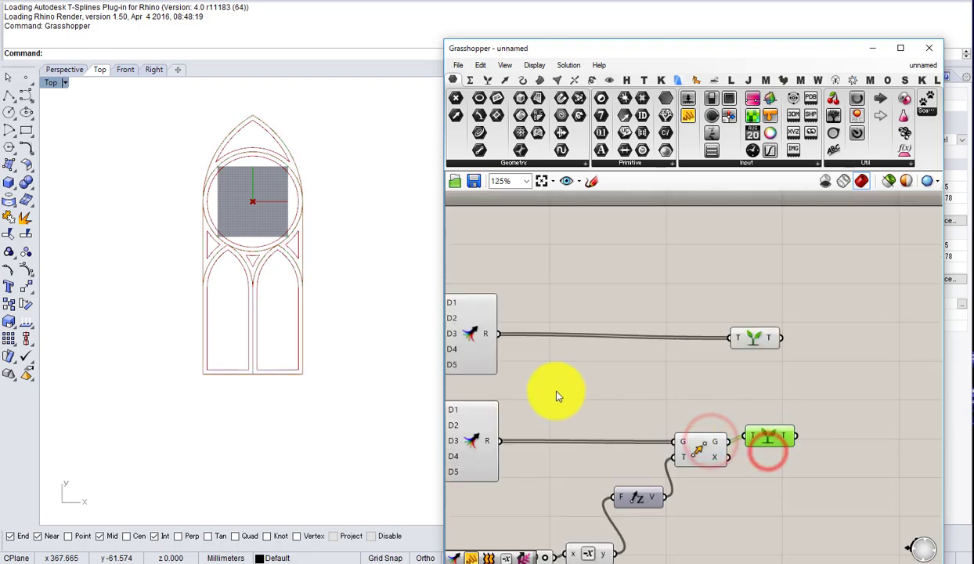
# Step: Switch to the Perspective view and turn off the preview of the OffsetCurve and both Merge components
pyautogui.click(64, 69)
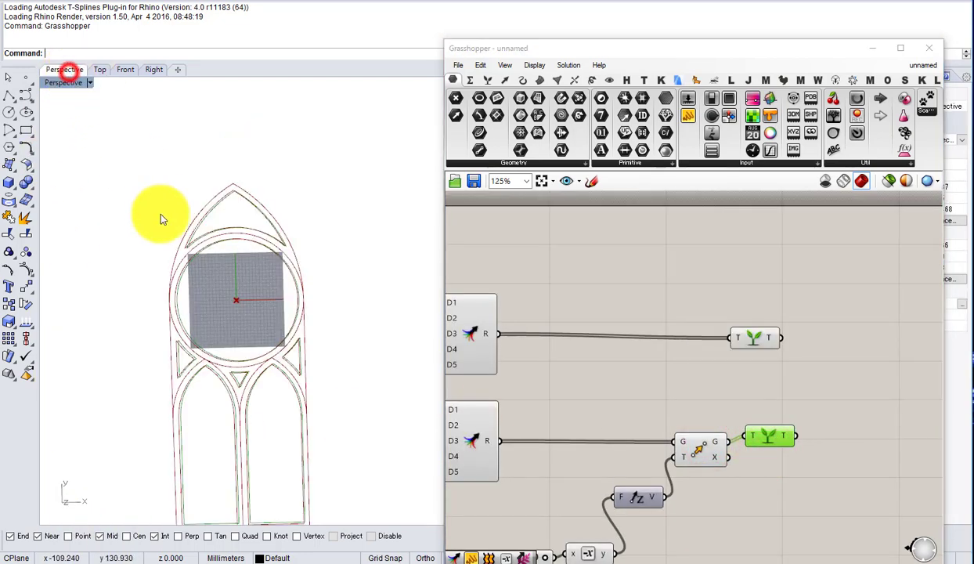
pyautogui.scroll(-1, 666, 345)
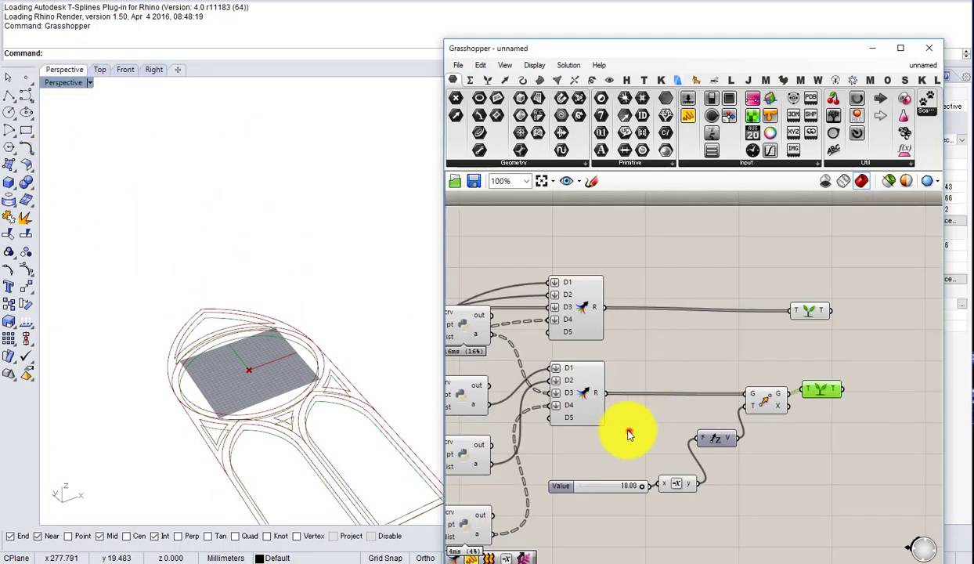
pyautogui.moveTo(629, 431); pyautogui.dragTo(521, 379)
pyautogui.moveTo(546, 416); pyautogui.dragTo(653, 346, button='right')
pyautogui.moveTo(673, 480); pyautogui.dragTo(529, 210)
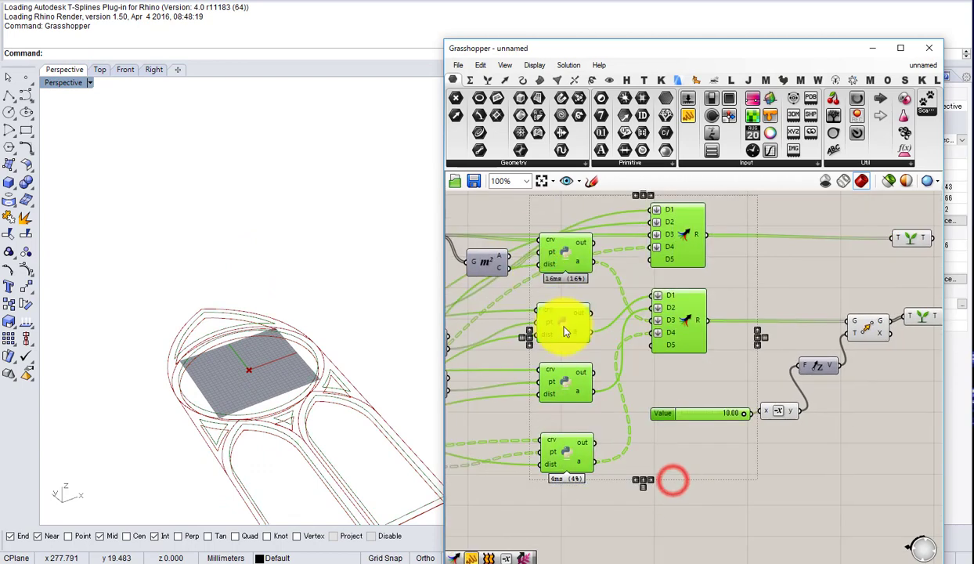
pyautogui.middleClick(566, 329)
pyautogui.click(611, 290)
# Step: Turn off the preview of the Move component
pyautogui.moveTo(823, 318); pyautogui.dragTo(646, 341, button='right')
pyautogui.scroll(3, 700, 351)
pyautogui.click(685, 354)
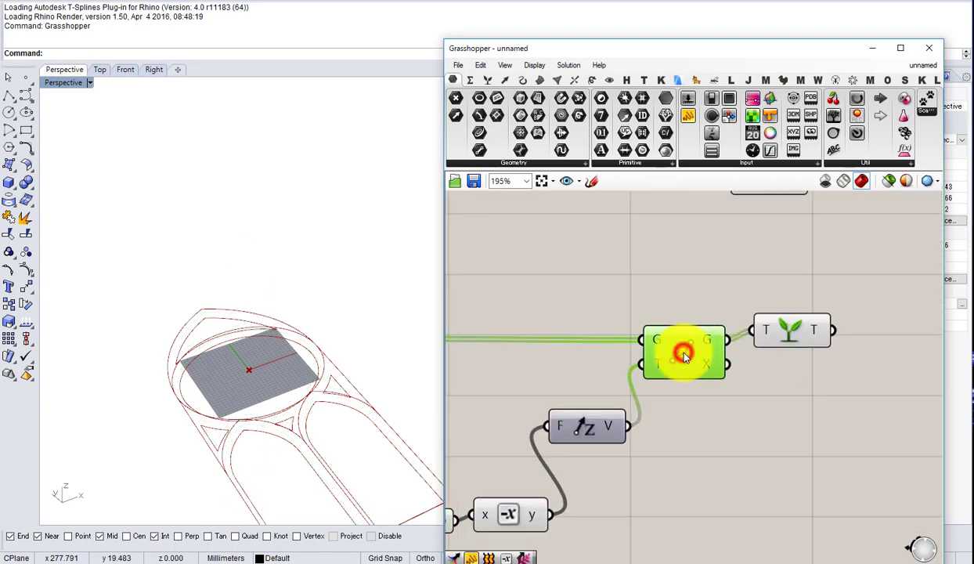
pyautogui.middleClick(686, 354)
pyautogui.click(730, 308)
# Step: Simplify the T outputs of both Graft Tree components
pyautogui.moveTo(750, 286); pyautogui.dragTo(632, 442, button='right')
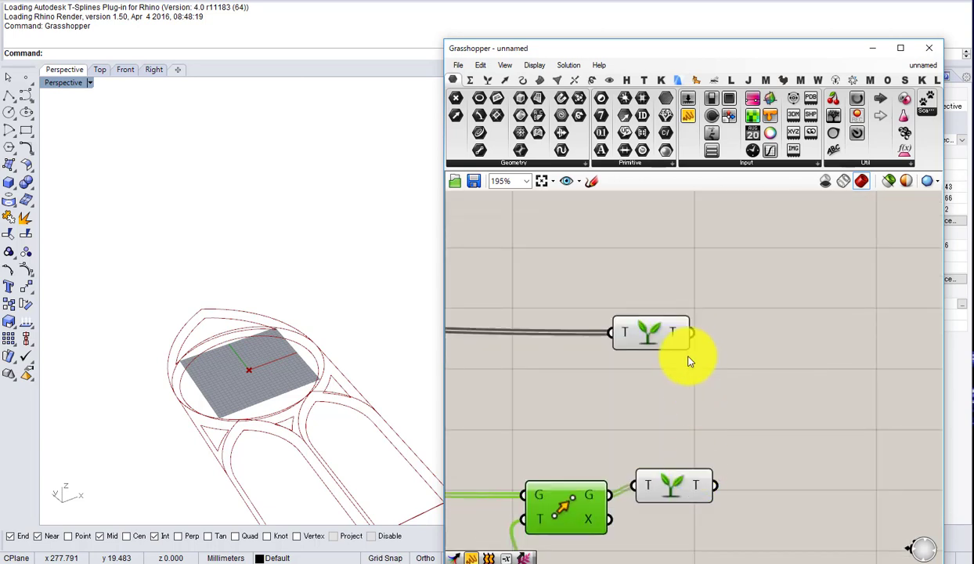
pyautogui.rightClick(679, 337)
pyautogui.click(707, 424)
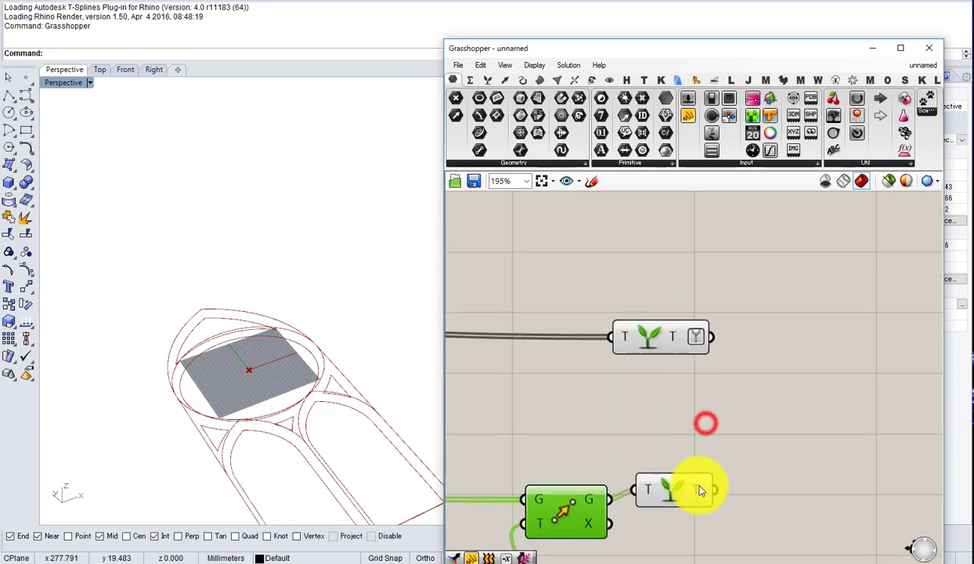
pyautogui.rightClick(697, 489)
pyautogui.click(721, 536)
# Step: Add a Merge and connect the upper Graft Tree to D1 and the lower Graft Tree to D2
pyautogui.doubleClick(767, 418)
pyautogui.write('me')
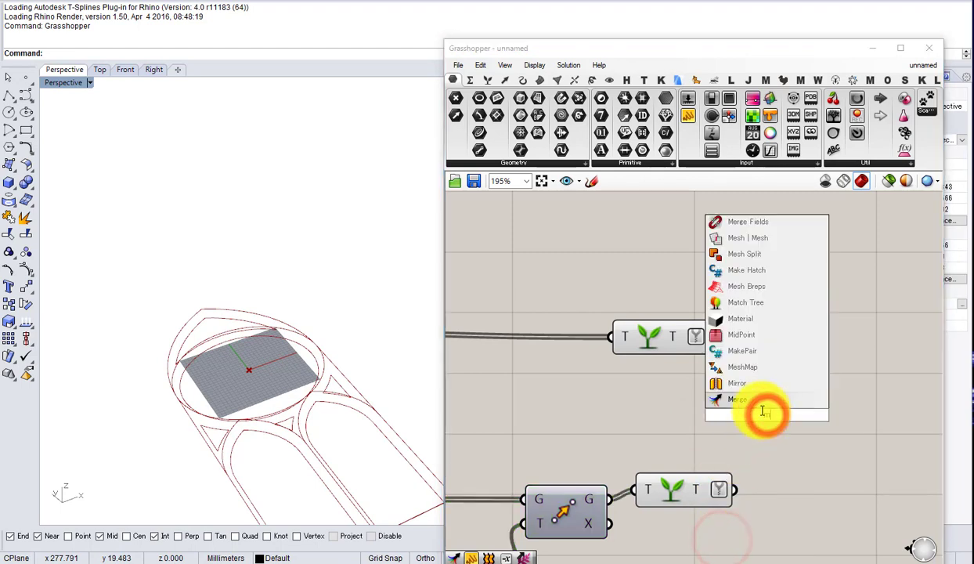
pyautogui.click(752, 400)
pyautogui.moveTo(720, 372); pyautogui.dragTo(730, 401)
pyautogui.moveTo(756, 412); pyautogui.dragTo(792, 399)
pyautogui.moveTo(734, 480); pyautogui.dragTo(759, 414)
# Step: Add a Loft component and connect the grafted curves' Merge output R to its C input
pyautogui.moveTo(782, 423); pyautogui.dragTo(660, 415, button='right')
pyautogui.click(766, 450)
pyautogui.doubleClick(767, 453)
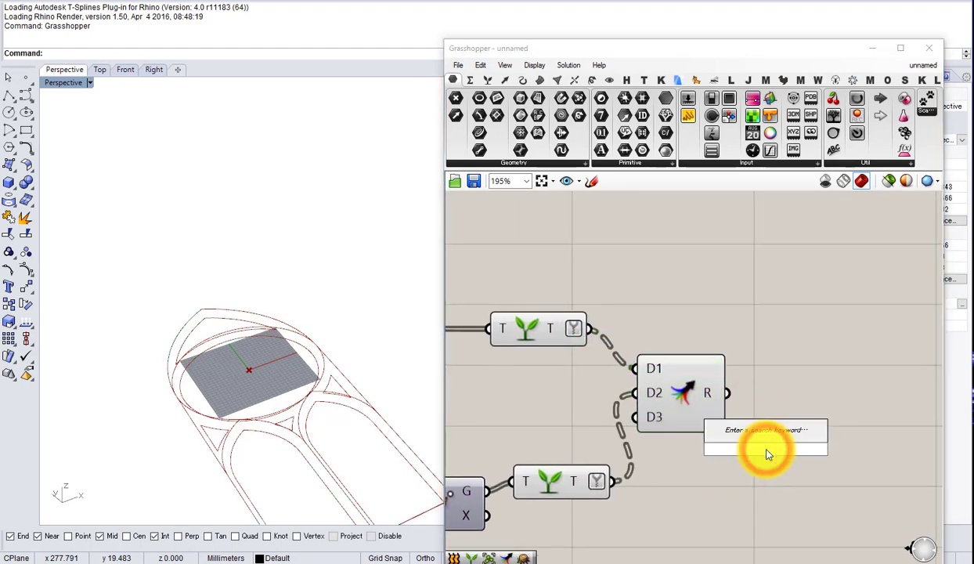
pyautogui.write('loft')
pyautogui.click(749, 436)
pyautogui.scroll(1, 731, 389)
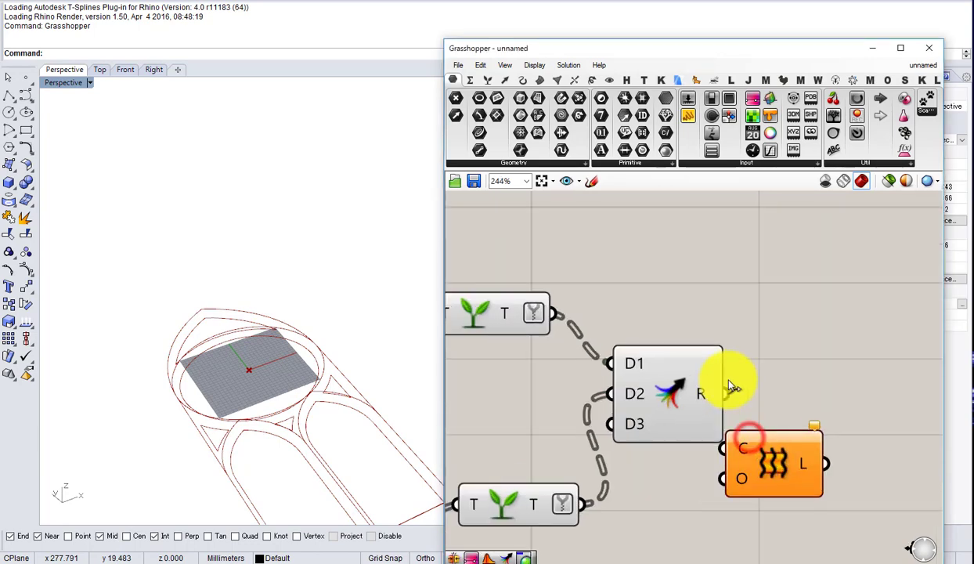
pyautogui.moveTo(730, 388); pyautogui.dragTo(802, 418)
pyautogui.click(722, 479)
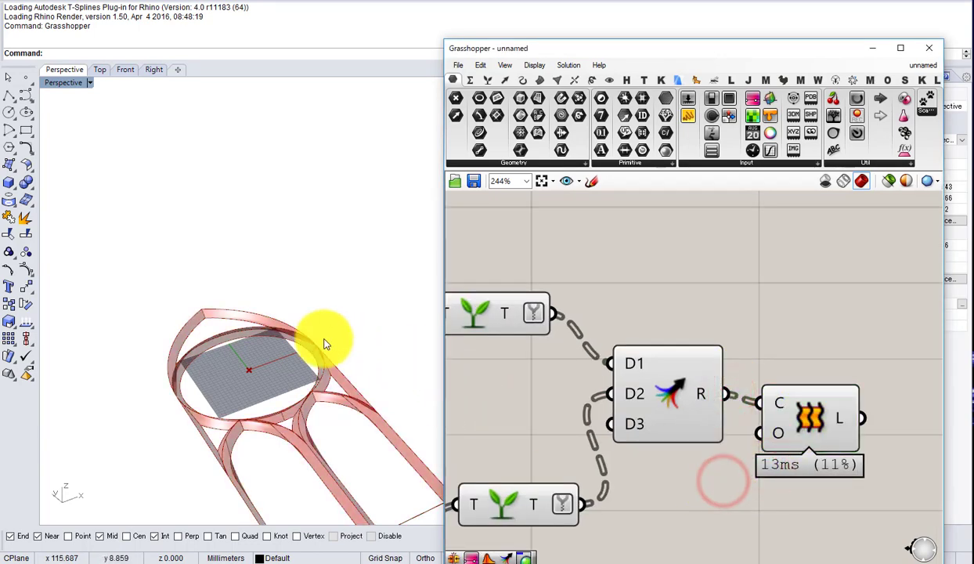
# Step: Examine the lofted tracery surfaces in the Perspective view from several angles, especially around the circle and the two lower arches
pyautogui.moveTo(325, 345); pyautogui.dragTo(263, 413, button='right')
pyautogui.scroll(-3, 265, 414)
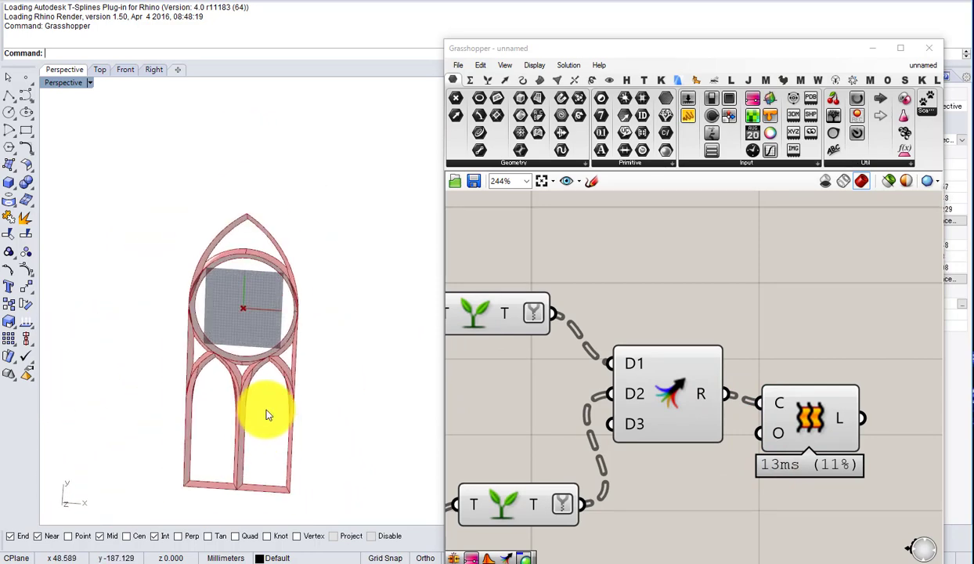
pyautogui.scroll(6, 264, 411)
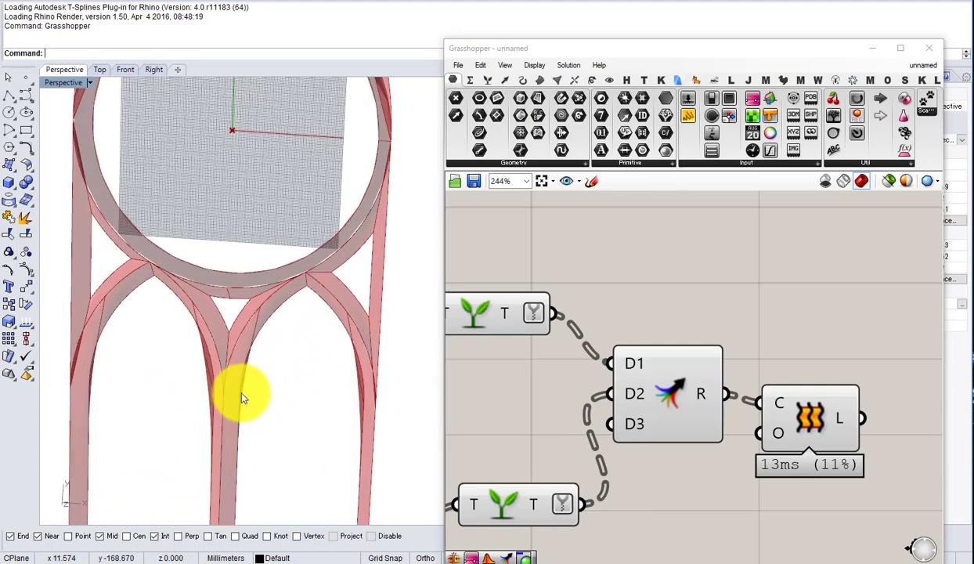
pyautogui.moveTo(242, 397); pyautogui.dragTo(244, 352, button='right')
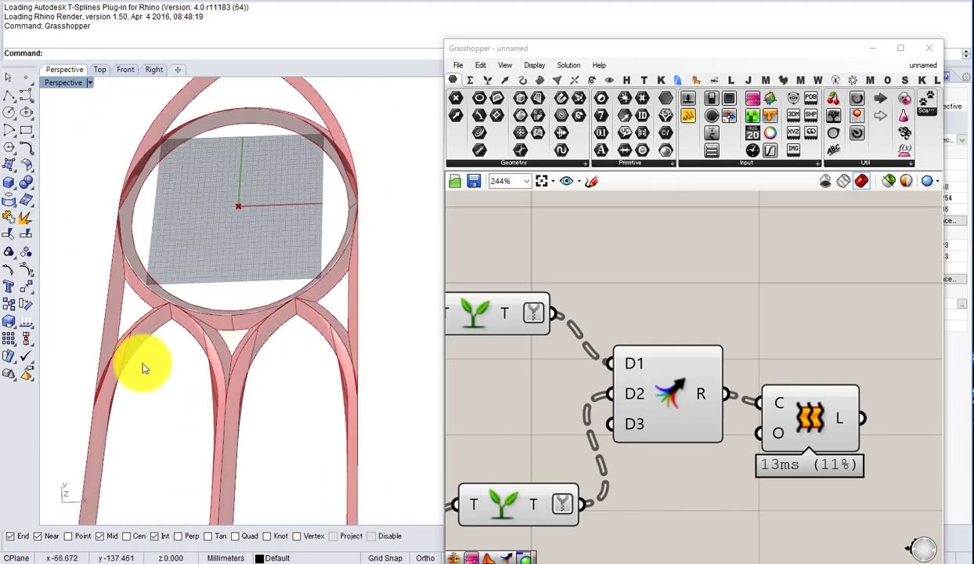
pyautogui.moveTo(141, 366); pyautogui.dragTo(218, 342, button='right')
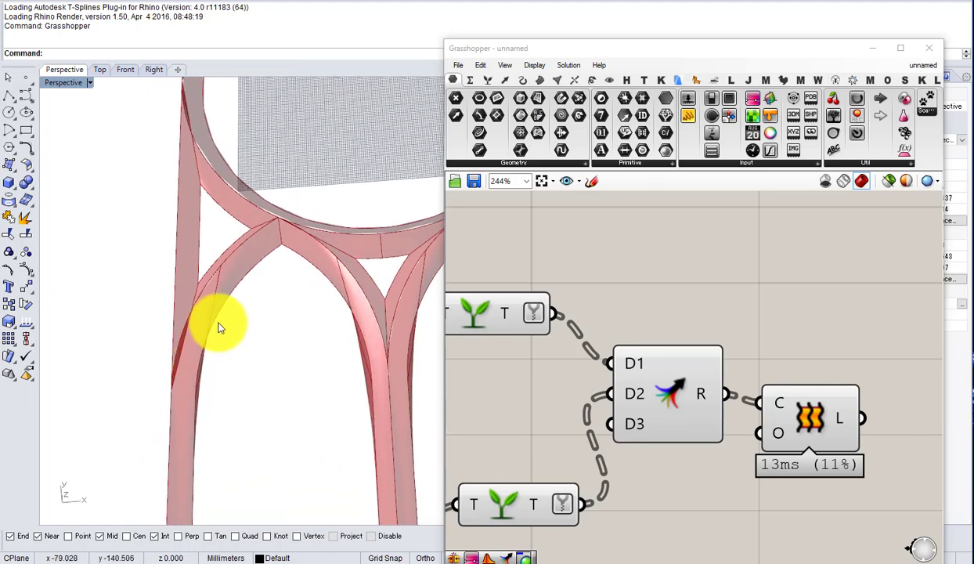
# Step: Inspect the lofted faces along the mullions of the lower arches, the circle and the pointed top in the Perspective view
pyautogui.keyDown('shift'); pyautogui.moveTo(265, 426); pyautogui.dragTo(215, 290, button='right'); pyautogui.keyUp('shift')
pyautogui.scroll(-8, 227, 364)
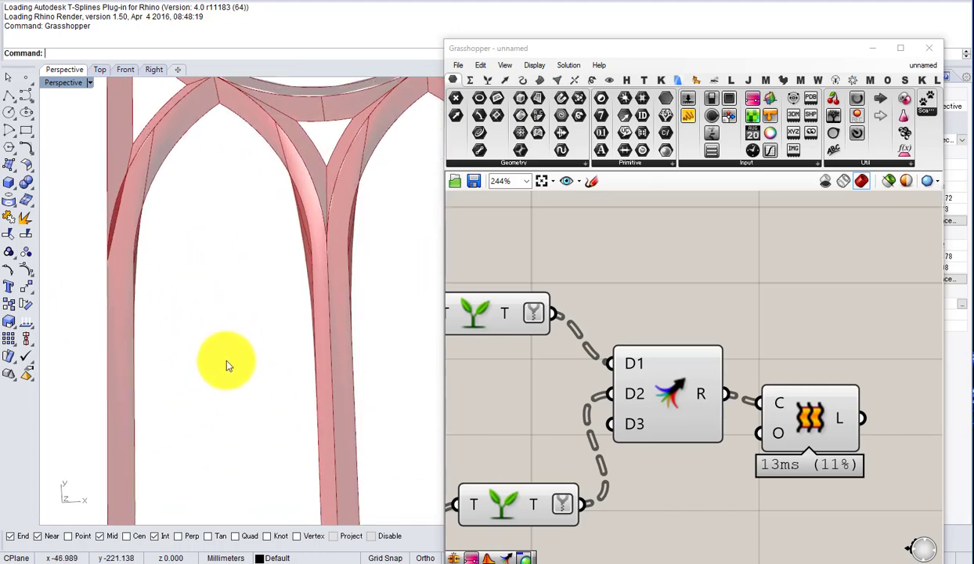
pyautogui.scroll(2, 264, 433)
pyautogui.keyDown('shift'); pyautogui.moveTo(276, 431); pyautogui.dragTo(239, 371, button='right'); pyautogui.keyUp('shift')
pyautogui.keyDown('shift'); pyautogui.moveTo(257, 267); pyautogui.dragTo(244, 548, button='right'); pyautogui.keyUp('shift')
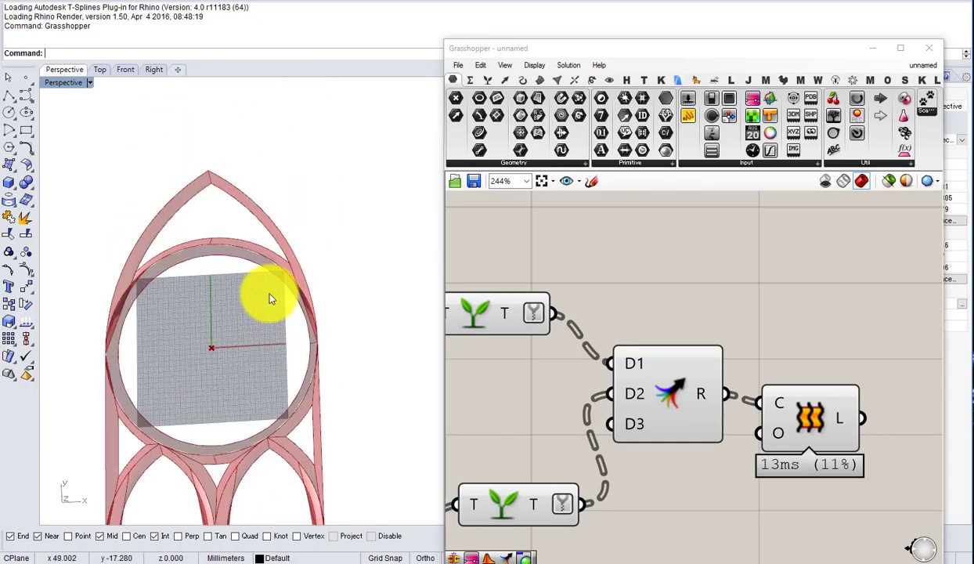
pyautogui.scroll(6, 288, 231)
pyautogui.moveTo(317, 322)
pyautogui.mouseDown(button='right')
pyautogui.moveTo(350, 235)
pyautogui.moveTo(315, 222)
pyautogui.moveTo(283, 300)
pyautogui.moveTo(285, 320)
pyautogui.moveTo(316, 283)
pyautogui.moveTo(321, 306)
pyautogui.mouseUp(button='right')
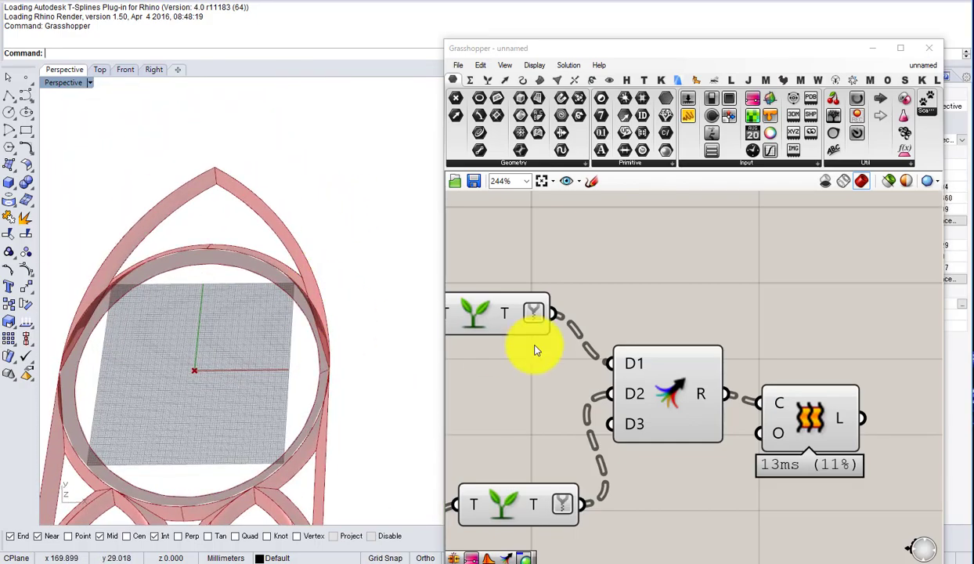
# Step: Turn off the Loft component's preview
pyautogui.scroll(-3, 670, 354)
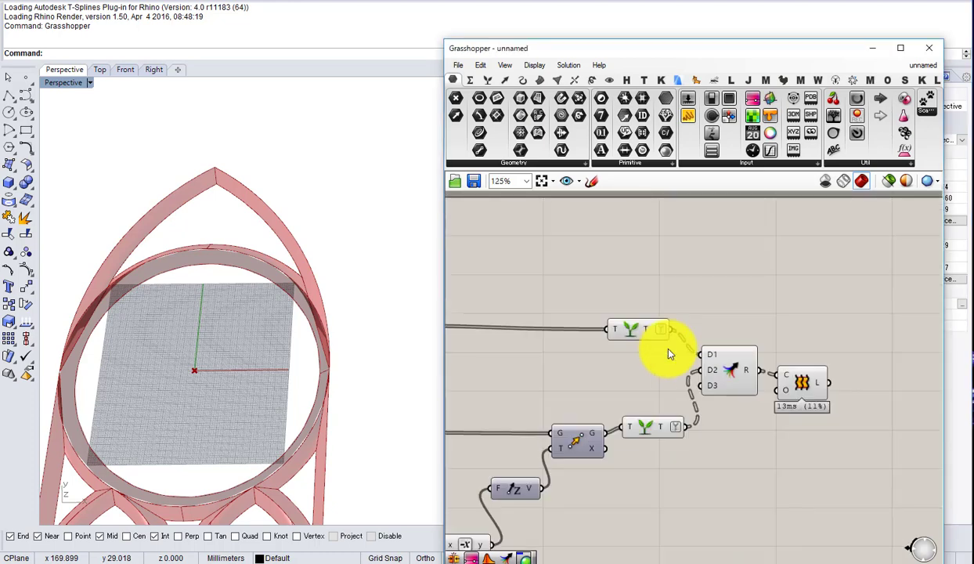
pyautogui.scroll(1, 794, 384)
pyautogui.click(808, 384)
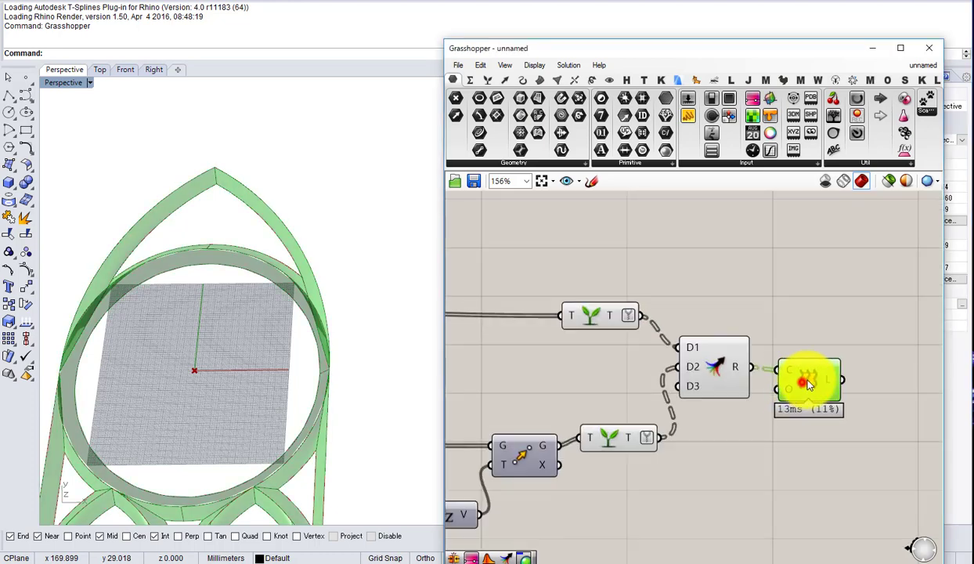
pyautogui.scroll(-1, 809, 382)
pyautogui.middleClick(824, 371)
# Step: Examine the curves output by the upper Graft Tree and by the Merge that feeds the Loft
pyautogui.moveTo(717, 362); pyautogui.dragTo(731, 358)
pyautogui.click(642, 329)
pyautogui.moveTo(642, 329); pyautogui.dragTo(648, 333)
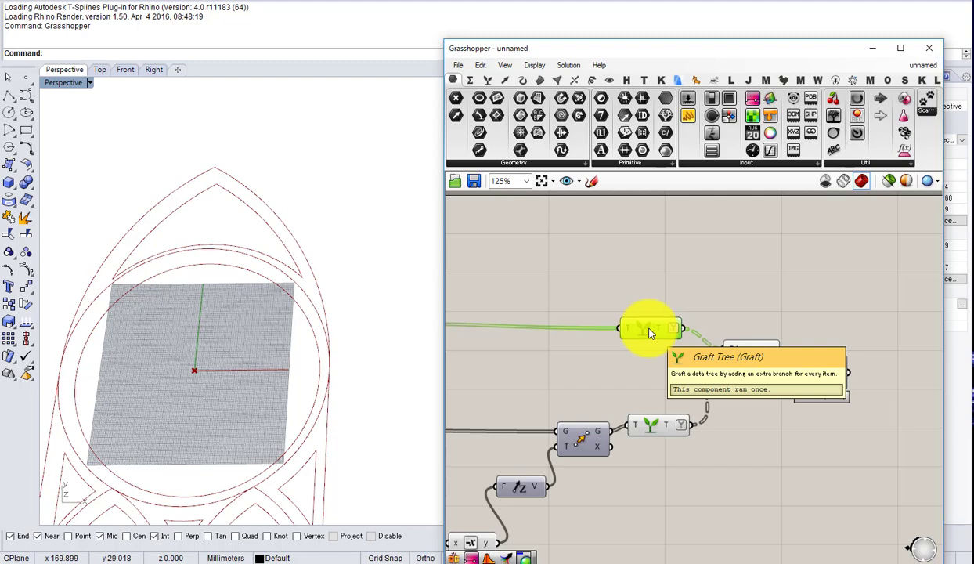
pyautogui.moveTo(629, 337); pyautogui.dragTo(675, 339, button='right')
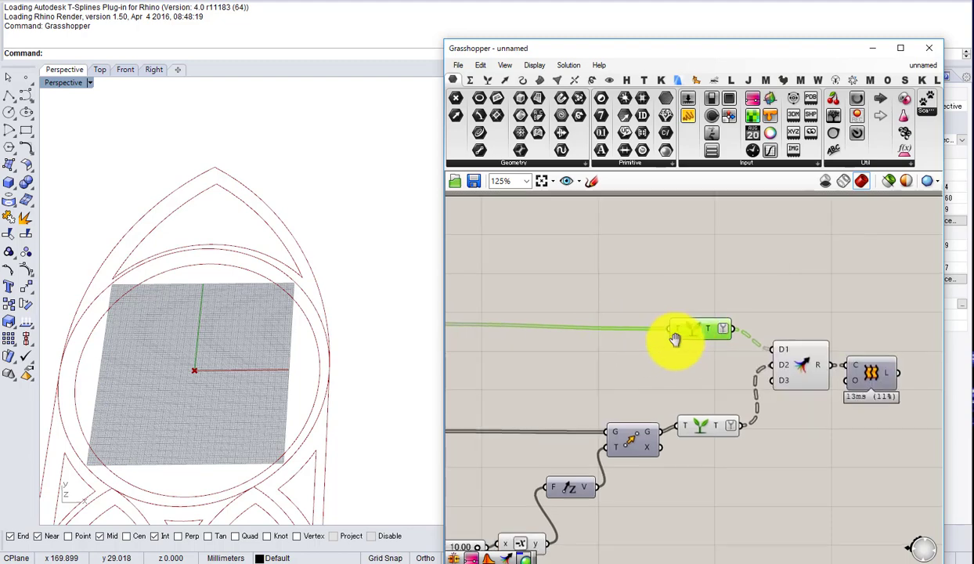
pyautogui.scroll(-3, 678, 341)
pyautogui.scroll(2, 681, 342)
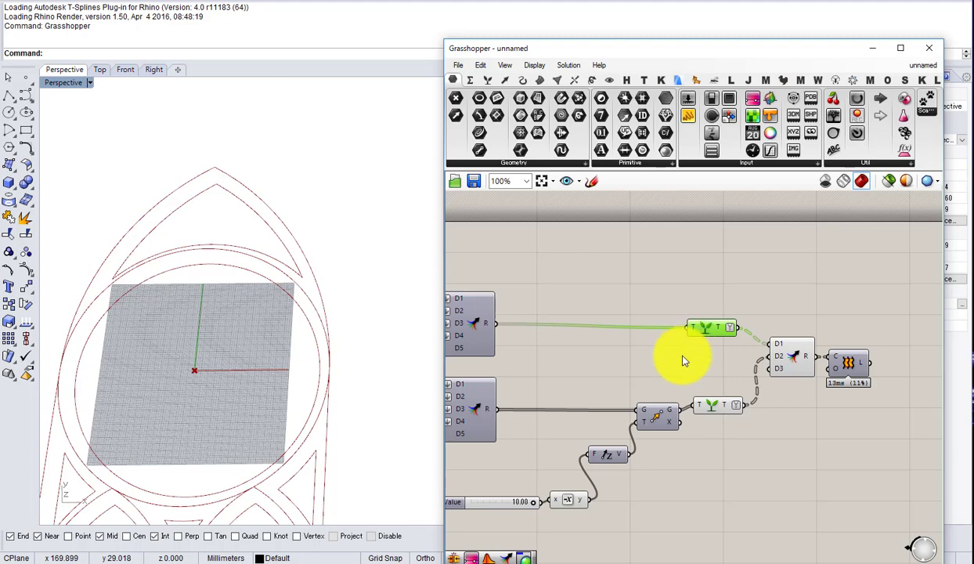
pyautogui.moveTo(476, 333); pyautogui.dragTo(543, 354, button='right')
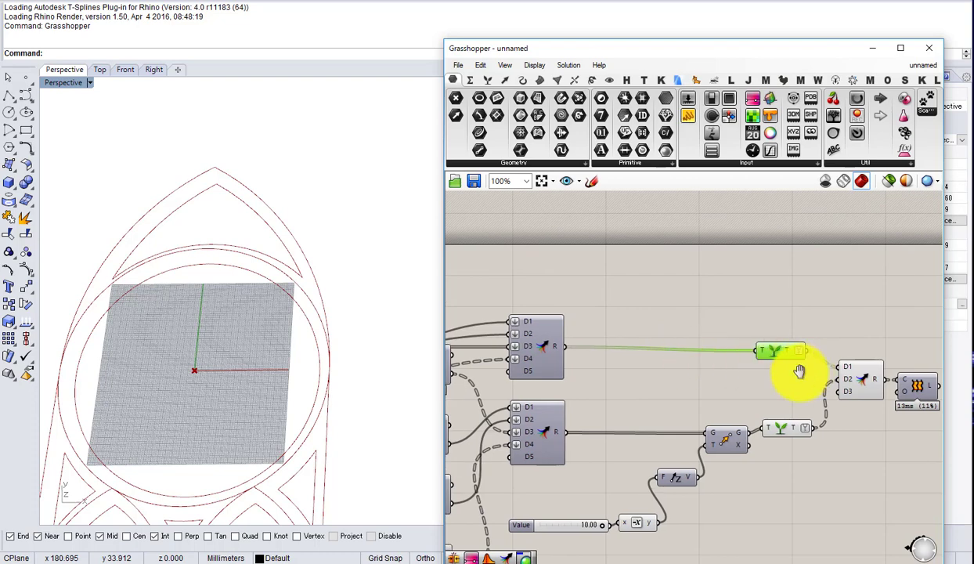
pyautogui.moveTo(801, 372); pyautogui.dragTo(735, 378, button='right')
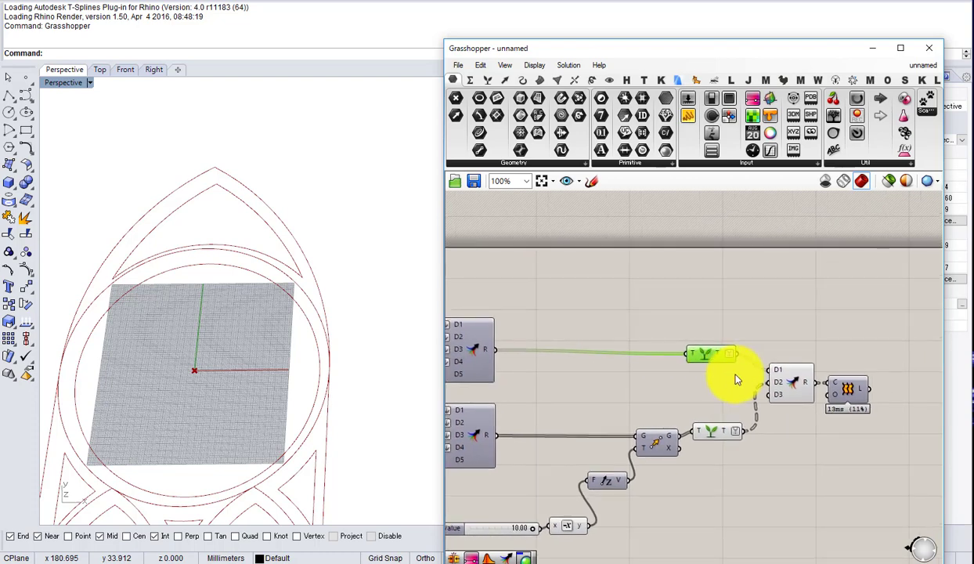
pyautogui.click(781, 382)
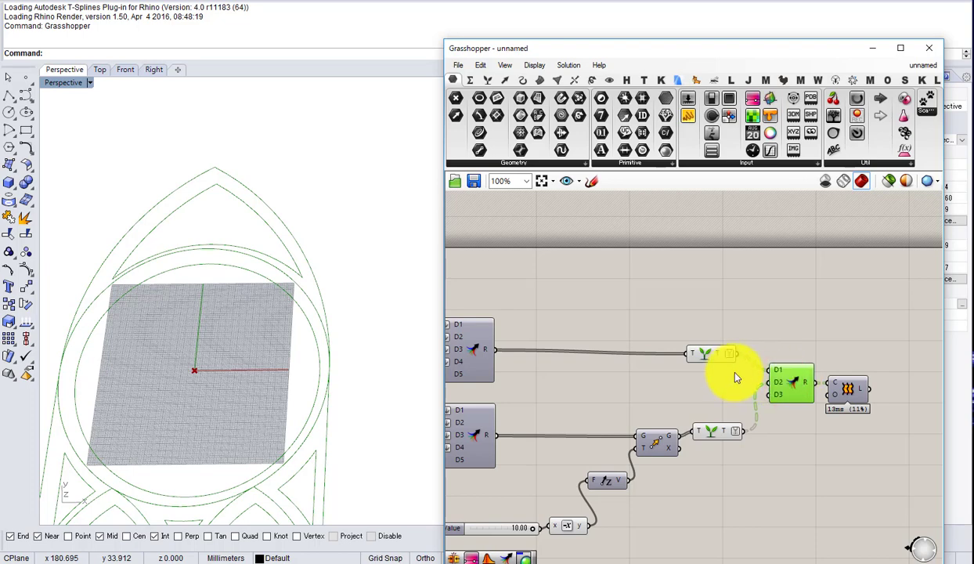
pyautogui.moveTo(297, 301); pyautogui.dragTo(238, 329, button='right')
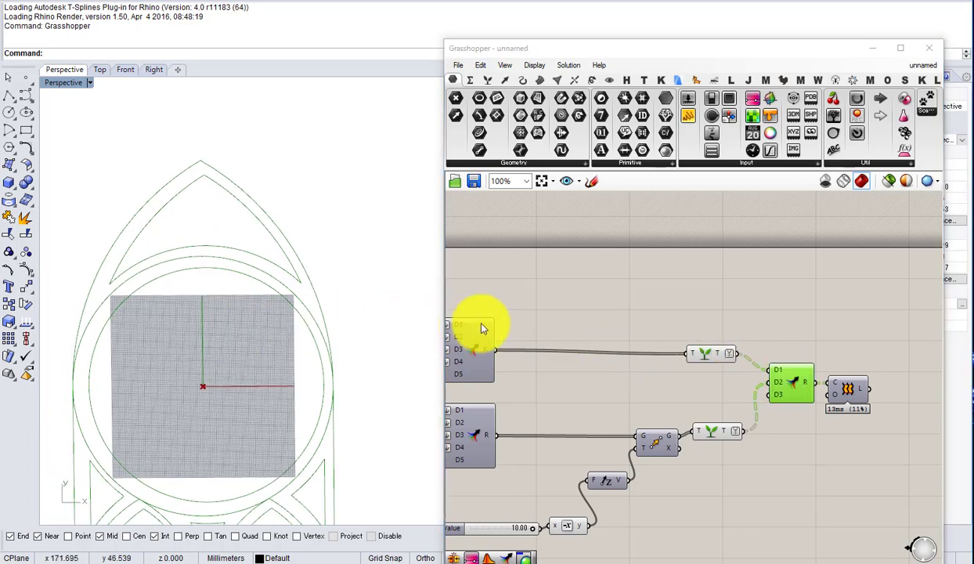
# Step: Move the Loft away from the Merge, add an Explode component and connect the Merge's R output to its C input
pyautogui.moveTo(854, 387); pyautogui.dragTo(722, 380, button='right')
pyautogui.scroll(2, 721, 380)
pyautogui.moveTo(700, 390); pyautogui.dragTo(799, 409)
pyautogui.doubleClick(720, 341)
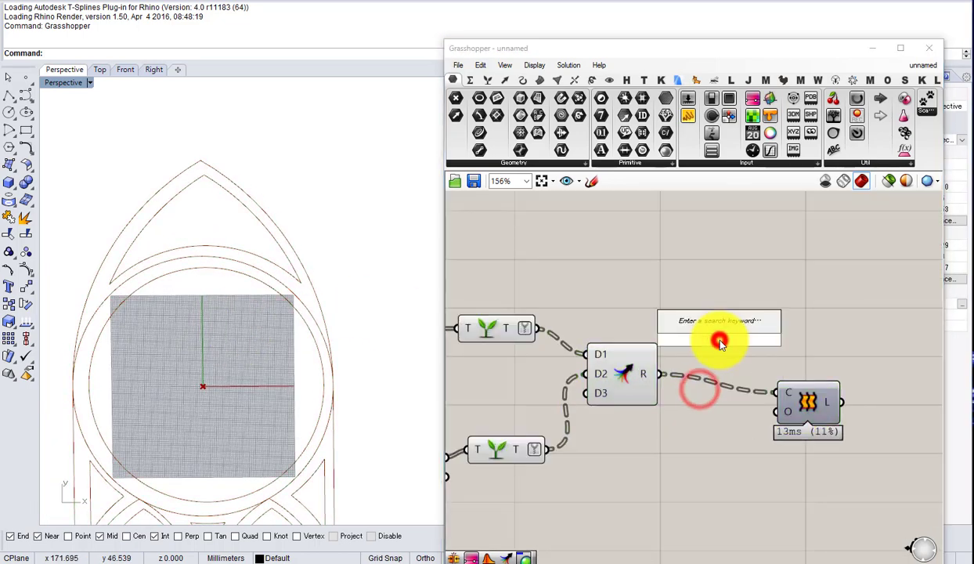
pyautogui.write('explode')
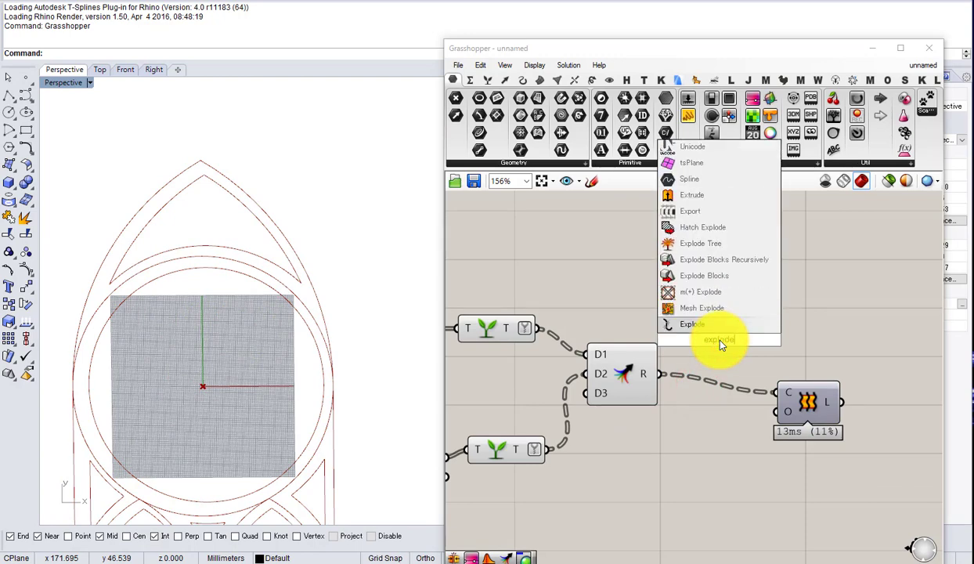
pyautogui.click(694, 326)
pyautogui.moveTo(661, 373); pyautogui.dragTo(686, 331)
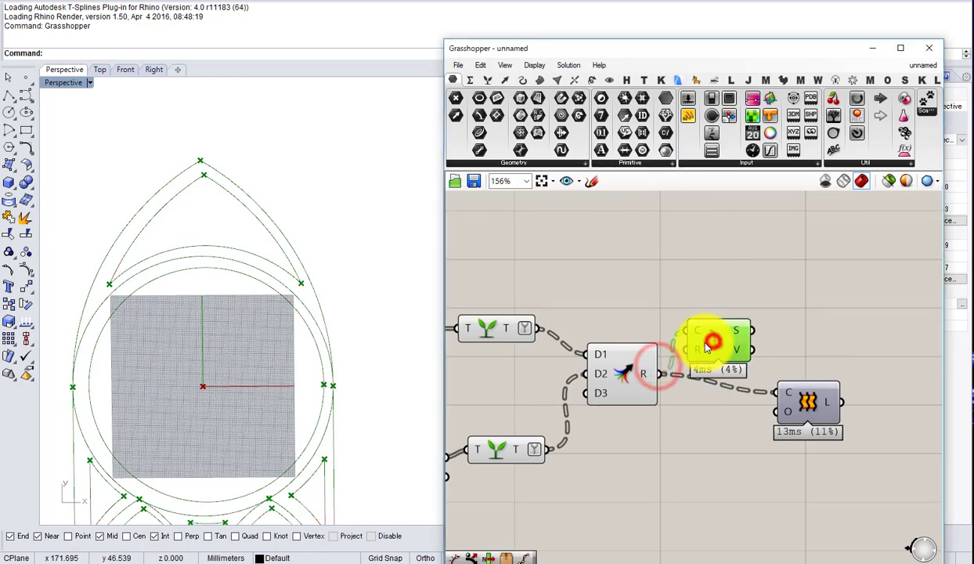
# Step: Check the exploded curves' vertices across the tracery and the branch structure of the Explode component's S output
pyautogui.scroll(-3, 316, 272)
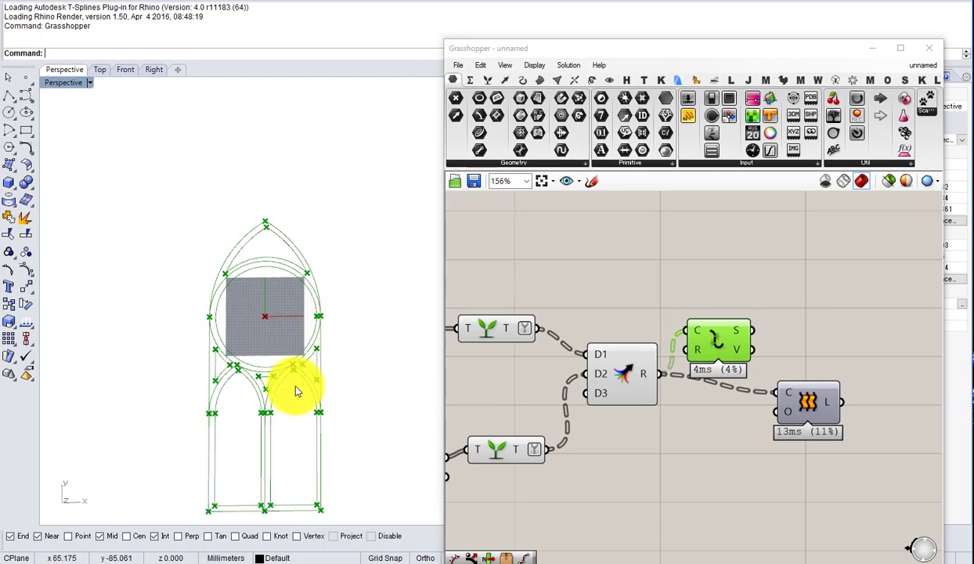
pyautogui.scroll(3, 290, 441)
pyautogui.moveTo(291, 441); pyautogui.dragTo(270, 411, button='right')
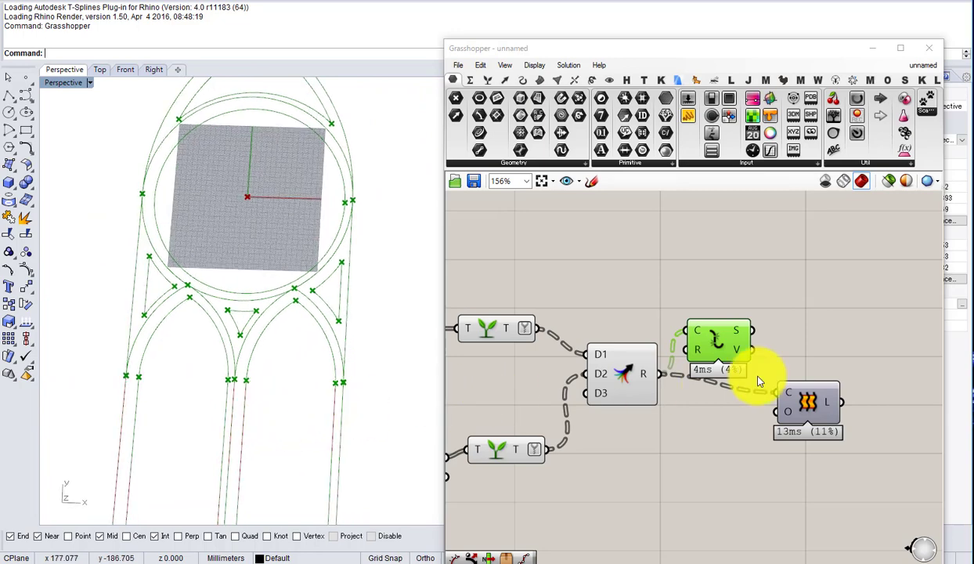
pyautogui.scroll(2, 691, 328)
pyautogui.moveTo(693, 337)
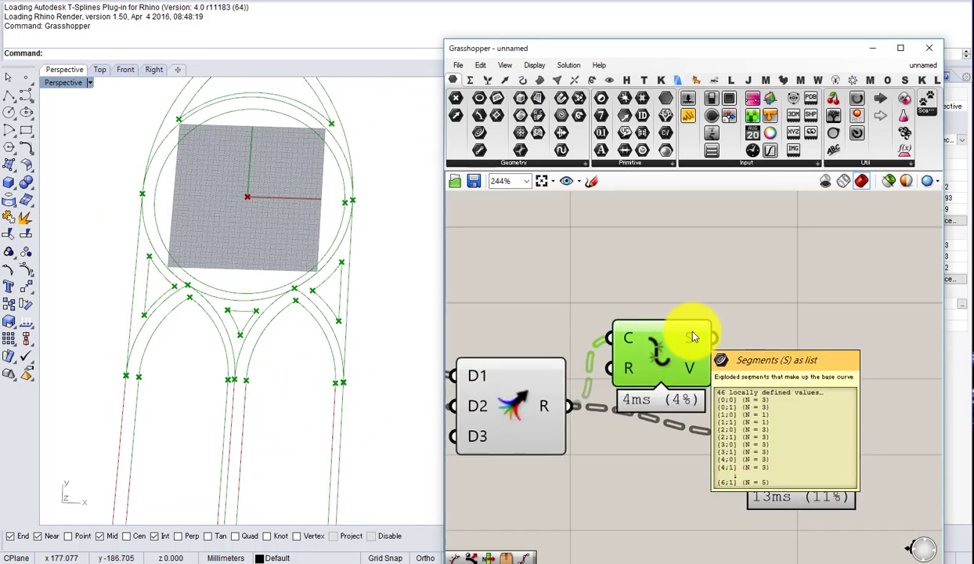
# Step: Rewire Explode's C input to the upper Graft Tree's T output and move the Merge away to make room
pyautogui.moveTo(667, 347); pyautogui.dragTo(721, 289)
pyautogui.scroll(-2, 600, 360)
pyautogui.moveTo(599, 361); pyautogui.dragTo(753, 352, button='right')
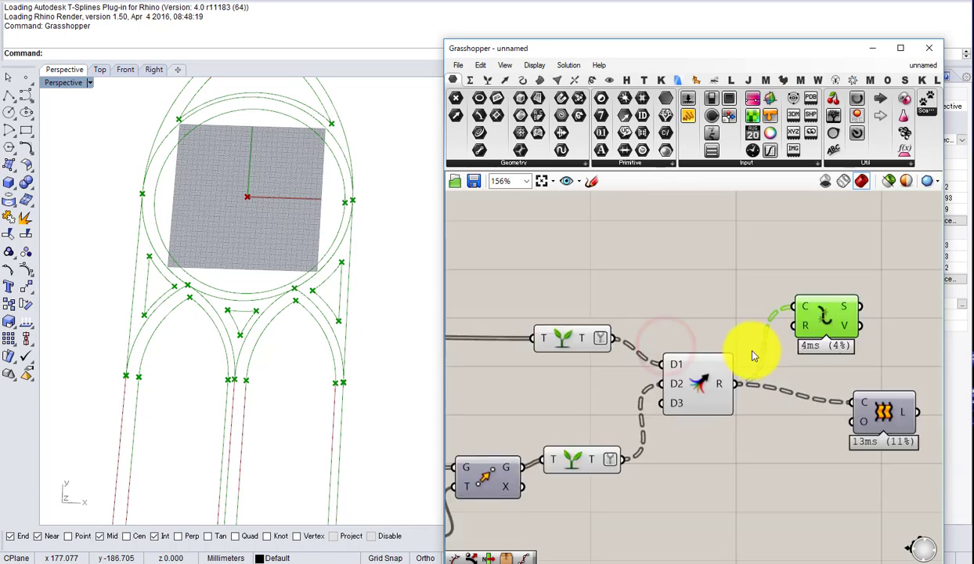
pyautogui.click(717, 387)
pyautogui.scroll(1, 598, 337)
pyautogui.moveTo(611, 339); pyautogui.dragTo(698, 309)
pyautogui.moveTo(731, 394); pyautogui.dragTo(796, 406)
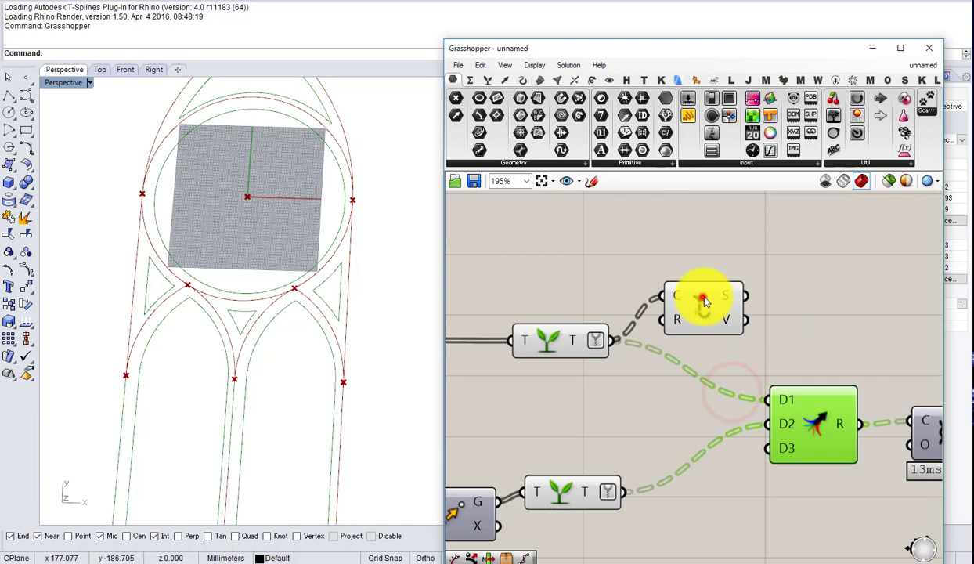
# Step: Duplicate the Explode component next to the lower Graft Tree and connect that tree's T output to the copy's C input
pyautogui.moveTo(703, 297); pyautogui.dragTo(691, 471)
pyautogui.hotkey('ctrl', 'c')
pyautogui.hotkey('ctrl', 'v')
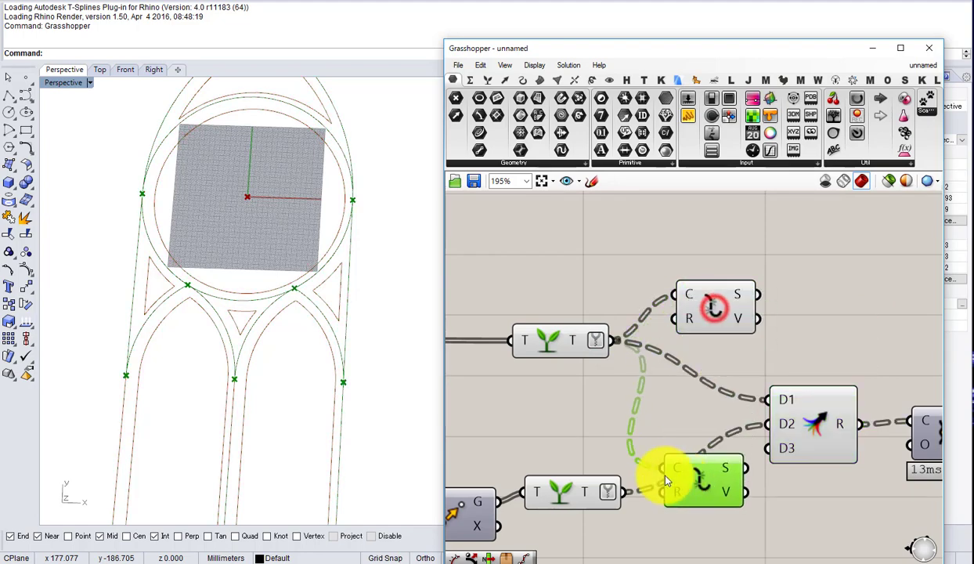
pyautogui.moveTo(623, 492); pyautogui.dragTo(709, 496)
pyautogui.moveTo(709, 496); pyautogui.dragTo(570, 477, button='right')
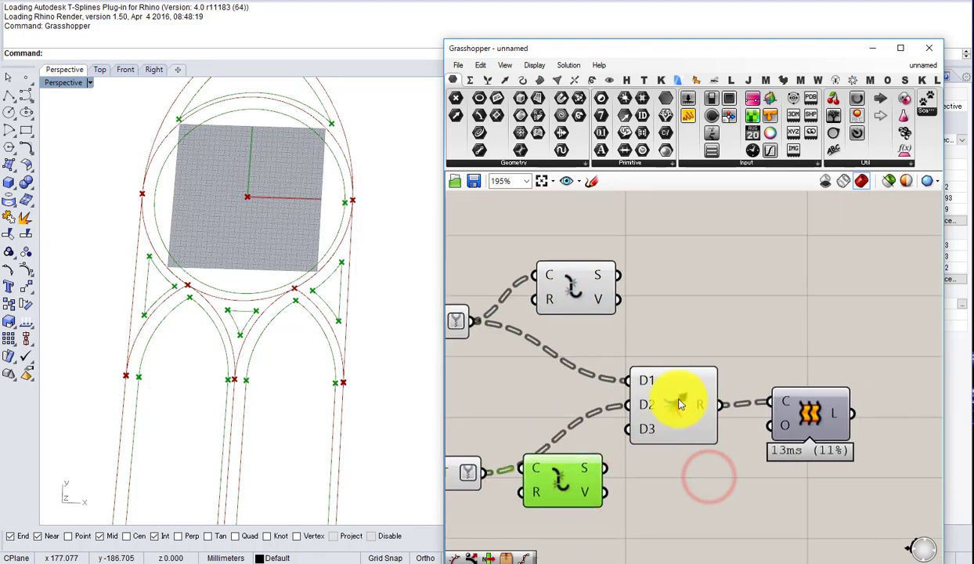
# Step: Move the Merge and Loft components together, further away from the two Explode components
pyautogui.moveTo(680, 401); pyautogui.dragTo(687, 408)
pyautogui.moveTo(691, 408); pyautogui.dragTo(609, 387, button='right')
pyautogui.moveTo(752, 470); pyautogui.dragTo(607, 362)
pyautogui.moveTo(600, 377); pyautogui.dragTo(719, 384)
# Step: Graft and simplify the S outputs of both Explode components
pyautogui.moveTo(495, 271); pyautogui.dragTo(505, 318)
pyautogui.rightClick(503, 311)
pyautogui.click(532, 376)
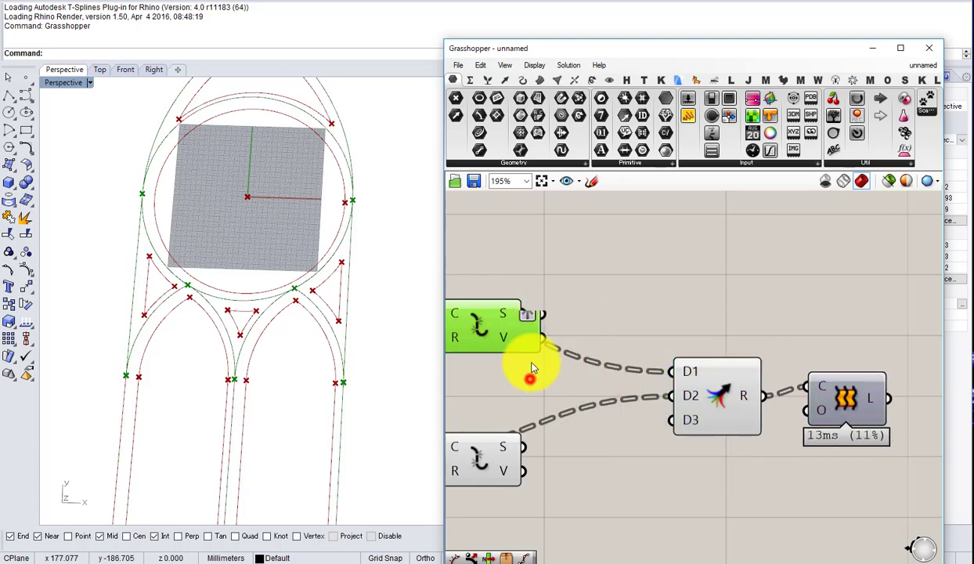
pyautogui.rightClick(502, 314)
pyautogui.click(534, 391)
pyautogui.rightClick(503, 447)
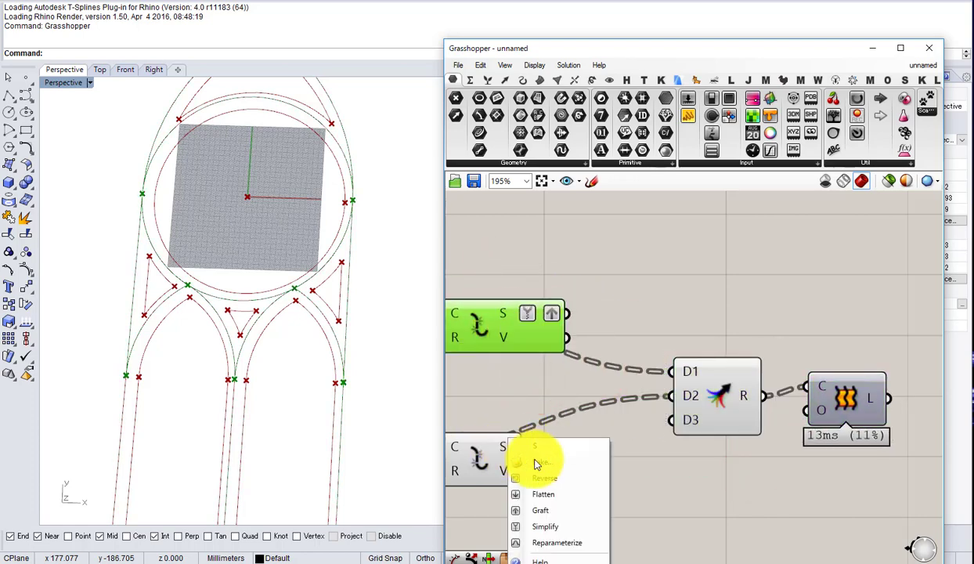
pyautogui.click(542, 510)
pyautogui.rightClick(505, 446)
pyautogui.click(533, 527)
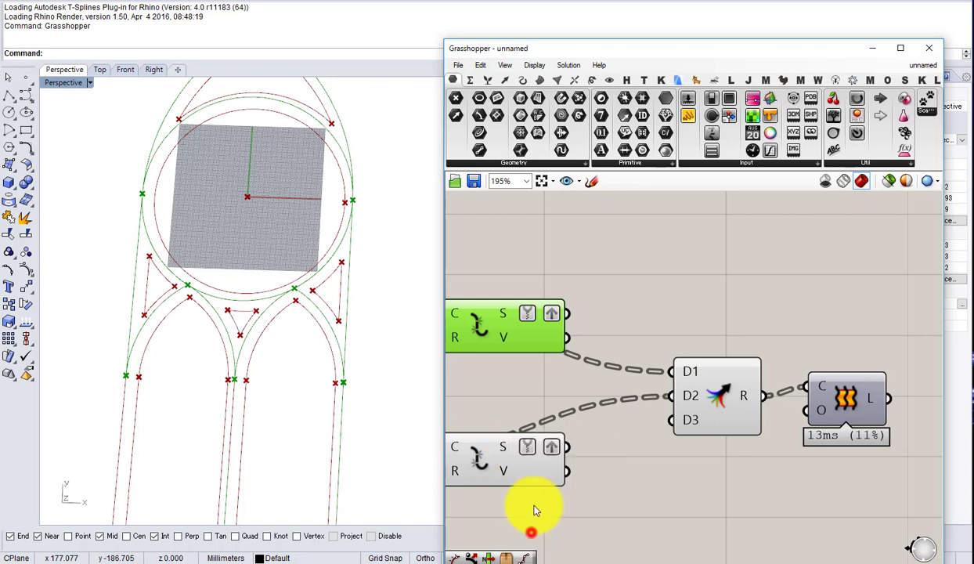
# Step: Connect the upper Explode's S output to Merge D1 and the lower one's to D2, and turn on the Loft preview
pyautogui.moveTo(566, 313); pyautogui.dragTo(671, 371)
pyautogui.moveTo(565, 446); pyautogui.dragTo(673, 396)
pyautogui.click(831, 399)
pyautogui.middleClick(836, 399)
pyautogui.click(859, 379)
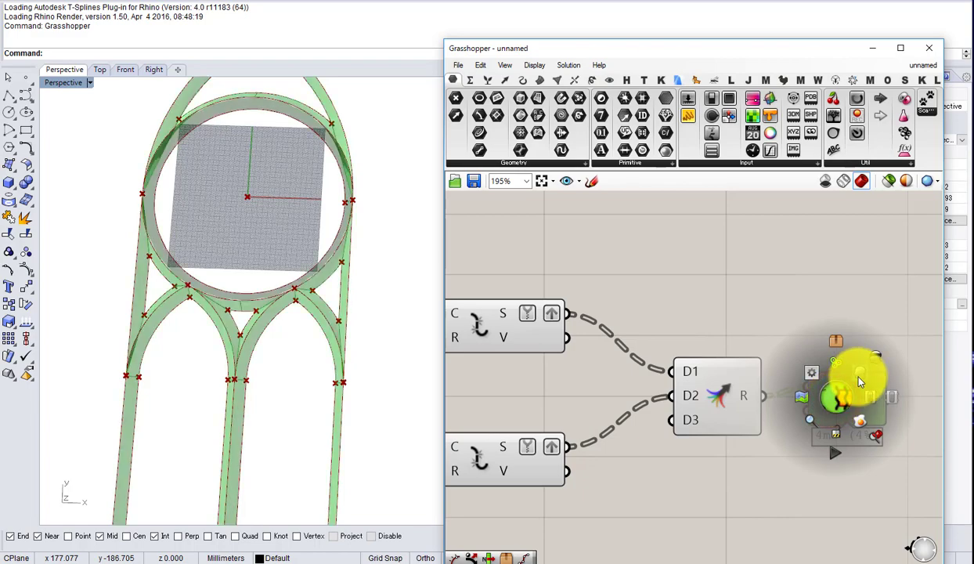
pyautogui.click(787, 319)
pyautogui.moveTo(309, 303); pyautogui.dragTo(351, 382, button='right')
pyautogui.scroll(4, 308, 334)
pyautogui.scroll(-6, 309, 334)
pyautogui.scroll(4, 333, 268)
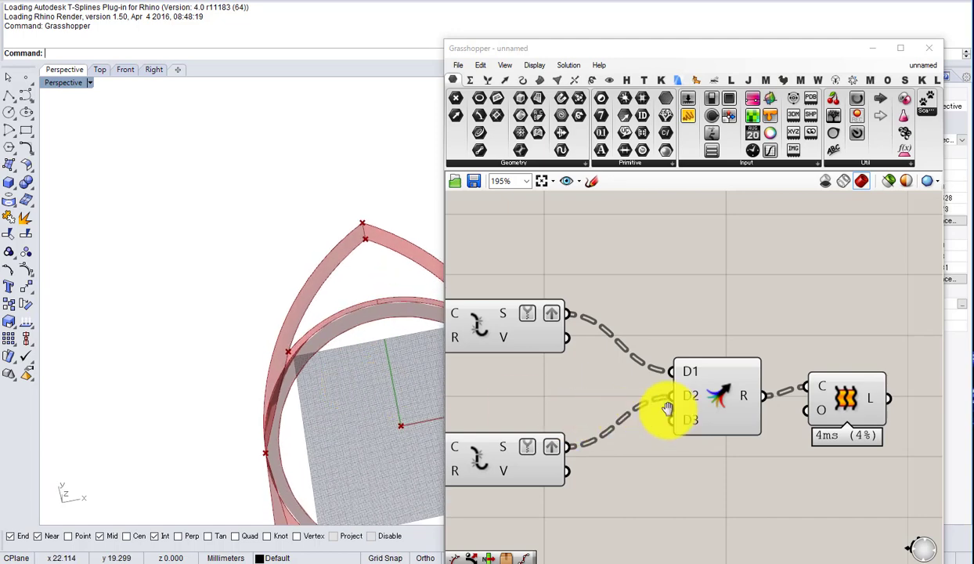
# Step: Turn off the preview of the final Merge and the Loft
pyautogui.scroll(-2, 671, 409)
pyautogui.moveTo(722, 424); pyautogui.dragTo(816, 406, button='right')
pyautogui.moveTo(916, 433); pyautogui.dragTo(777, 349)
pyautogui.middleClick(799, 361)
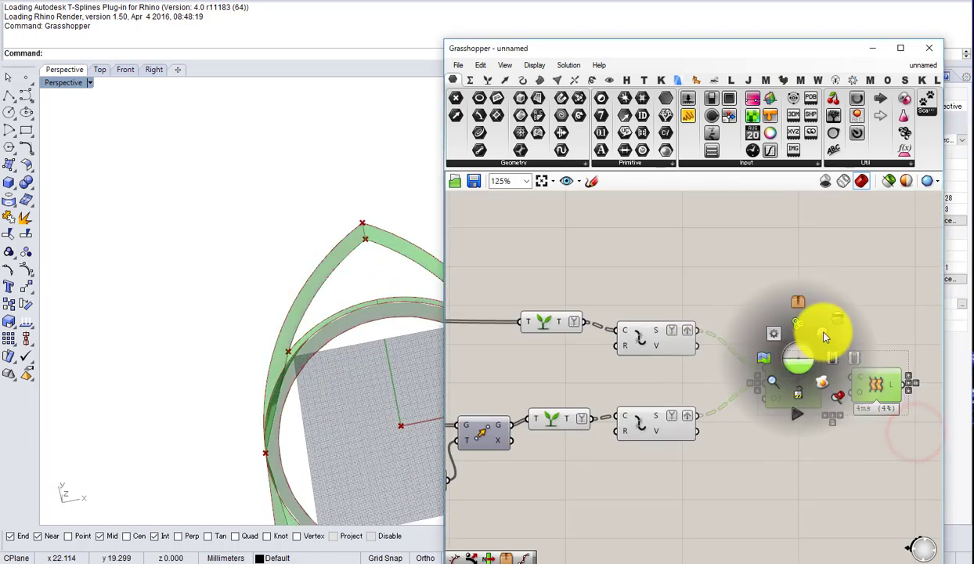
pyautogui.click(824, 332)
# Step: Turn off the preview of both Explode components
pyautogui.moveTo(687, 354); pyautogui.dragTo(800, 332, button='right')
pyautogui.scroll(-1, 800, 337)
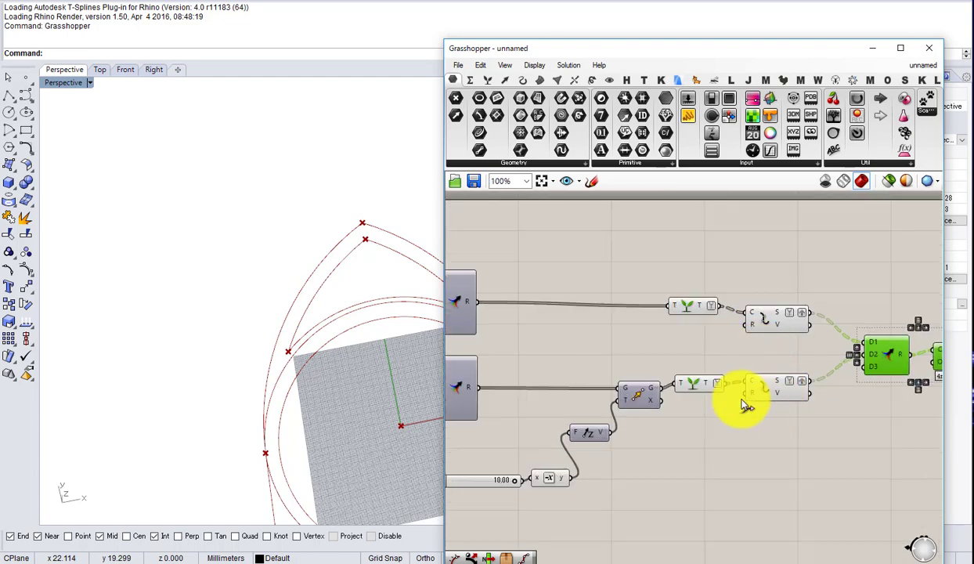
pyautogui.moveTo(717, 405); pyautogui.dragTo(687, 296)
pyautogui.moveTo(808, 395); pyautogui.dragTo(737, 399, button='right')
pyautogui.moveTo(791, 450); pyautogui.dragTo(727, 310)
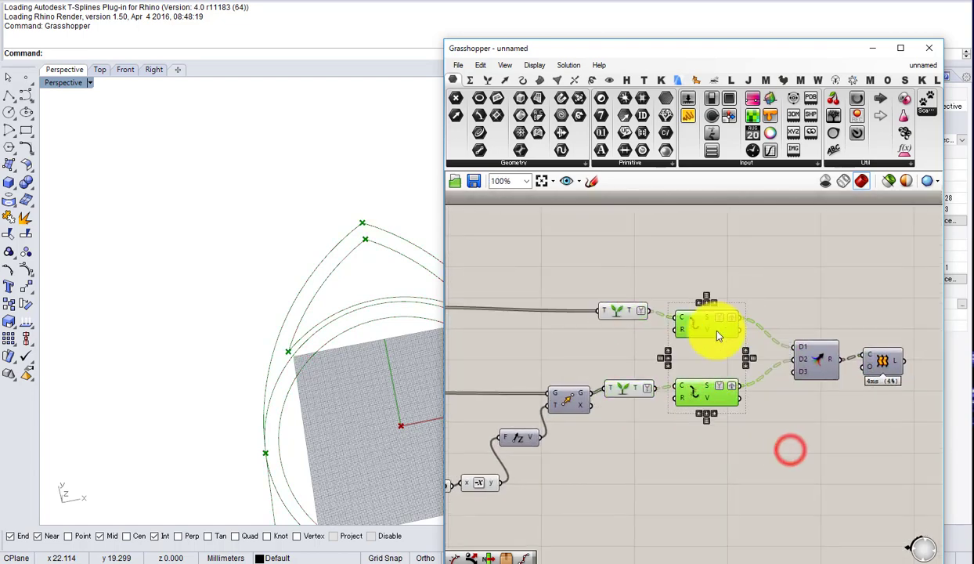
pyautogui.middleClick(716, 329)
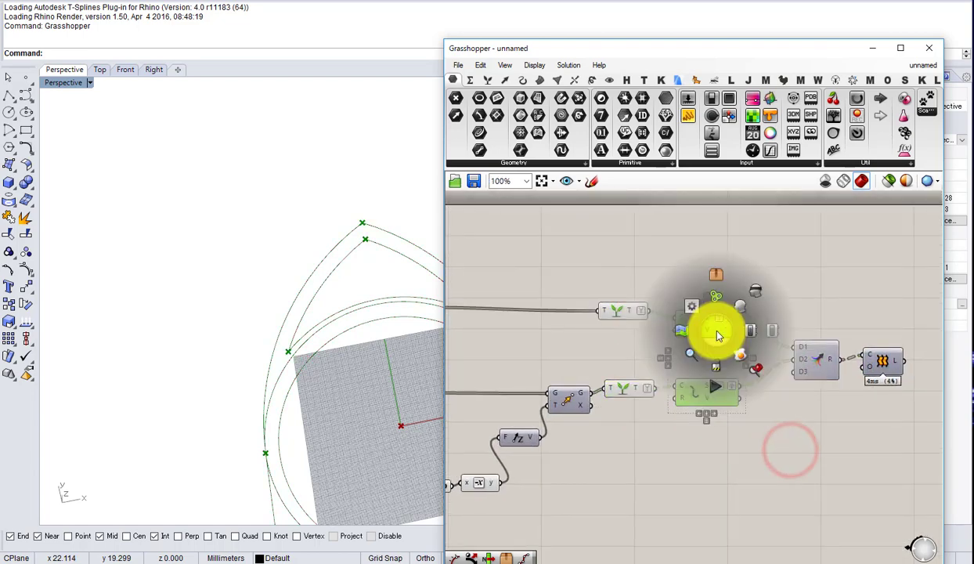
pyautogui.click(754, 290)
pyautogui.click(766, 275)
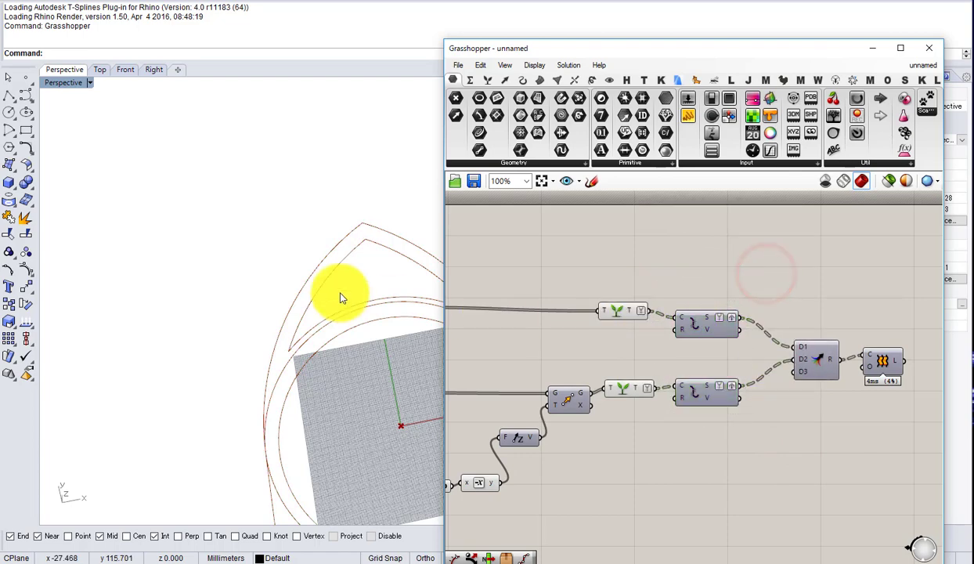
# Step: Turn the preview of the Loft component back on after checking the remaining curves at the pointed top
pyautogui.moveTo(341, 298); pyautogui.dragTo(308, 322, button='right')
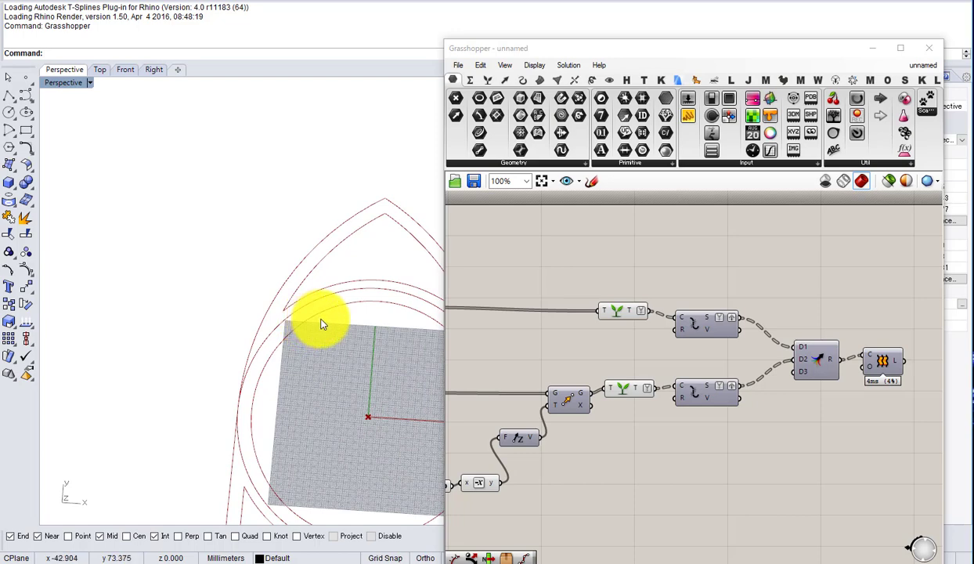
pyautogui.moveTo(321, 324); pyautogui.dragTo(368, 313, button='right')
pyautogui.moveTo(824, 363); pyautogui.dragTo(706, 370, button='right')
pyautogui.scroll(1, 707, 370)
pyautogui.click(787, 369)
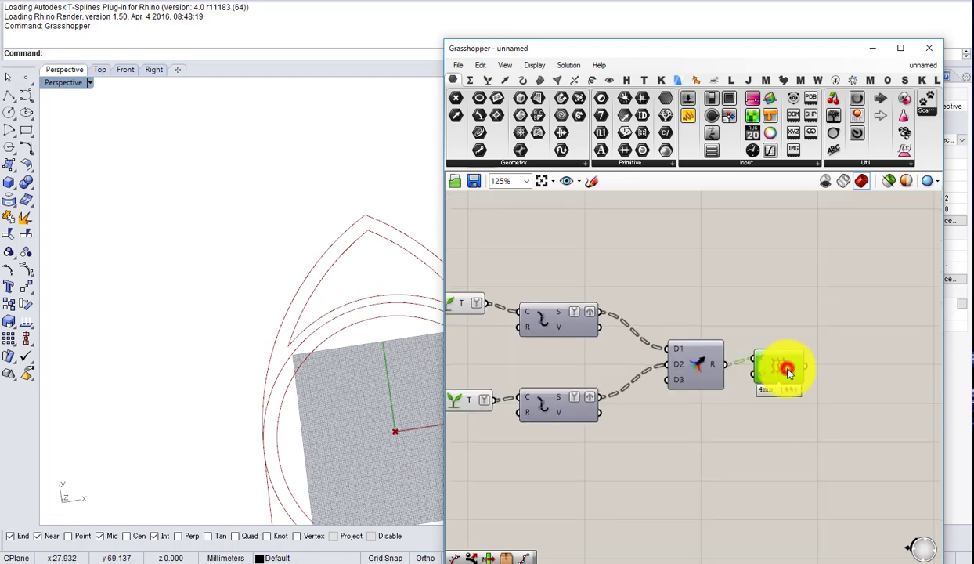
pyautogui.middleClick(787, 368)
pyautogui.click(790, 358)
pyautogui.moveTo(348, 310)
pyautogui.mouseDown(button='right')
pyautogui.moveTo(330, 370)
pyautogui.moveTo(334, 312)
pyautogui.mouseUp(button='right')
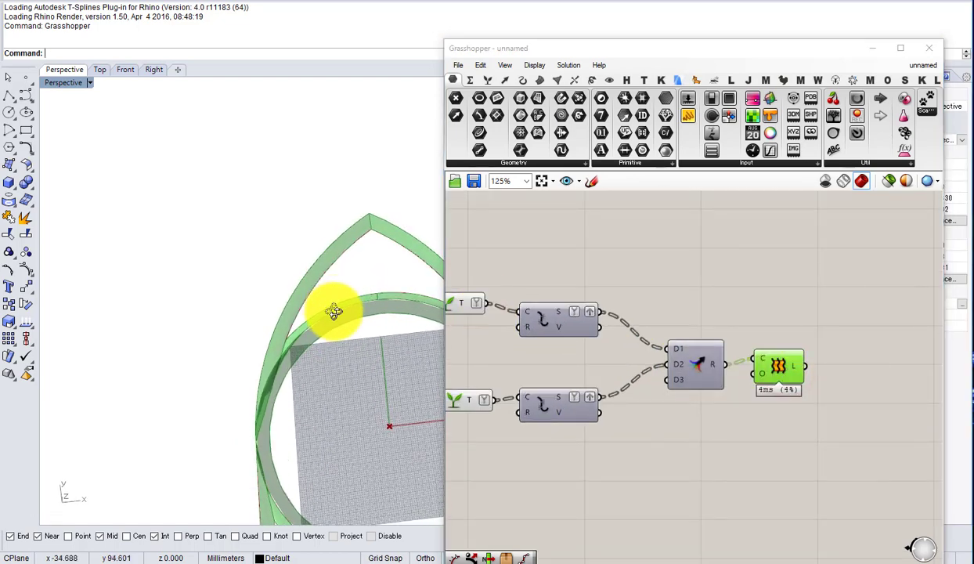
# Step: Turn off the preview of the Loft component
pyautogui.middleClick(533, 440)
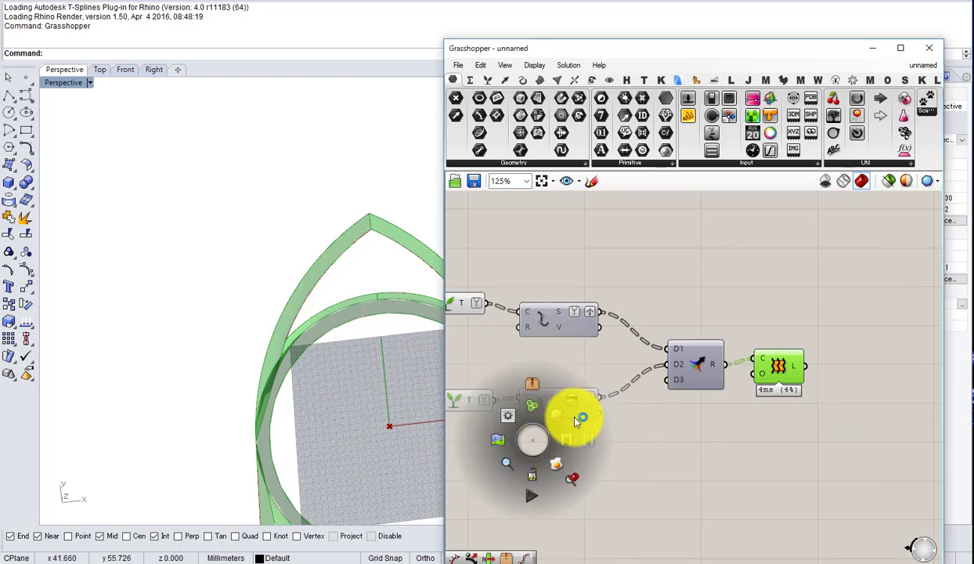
pyautogui.click(578, 404)
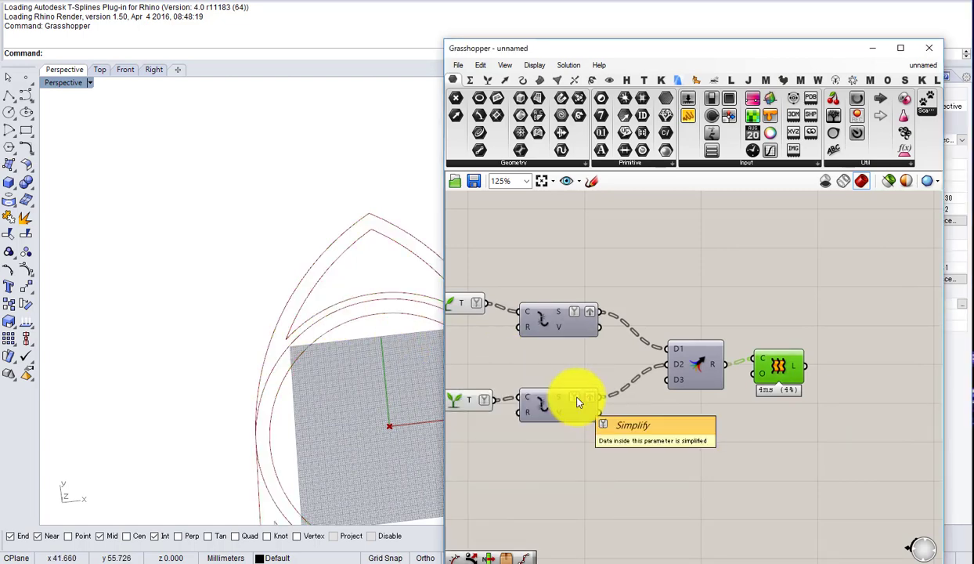
pyautogui.moveTo(387, 381); pyautogui.dragTo(359, 396, button='right')
pyautogui.moveTo(527, 386); pyautogui.dragTo(686, 367, button='right')
pyautogui.scroll(-2, 687, 367)
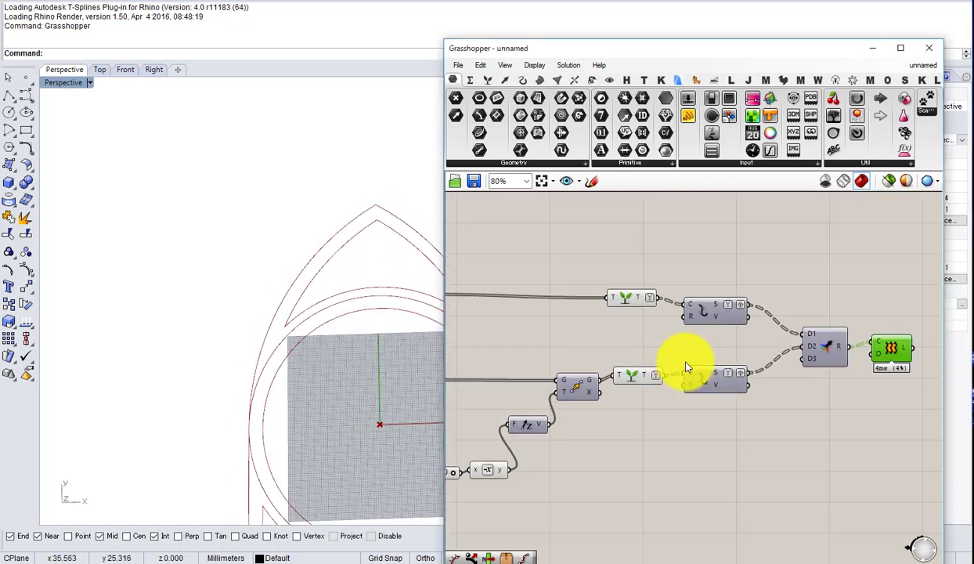
# Step: Examine the four Python offset components and how their inputs and outputs feed the two Merge components
pyautogui.scroll(-2, 686, 366)
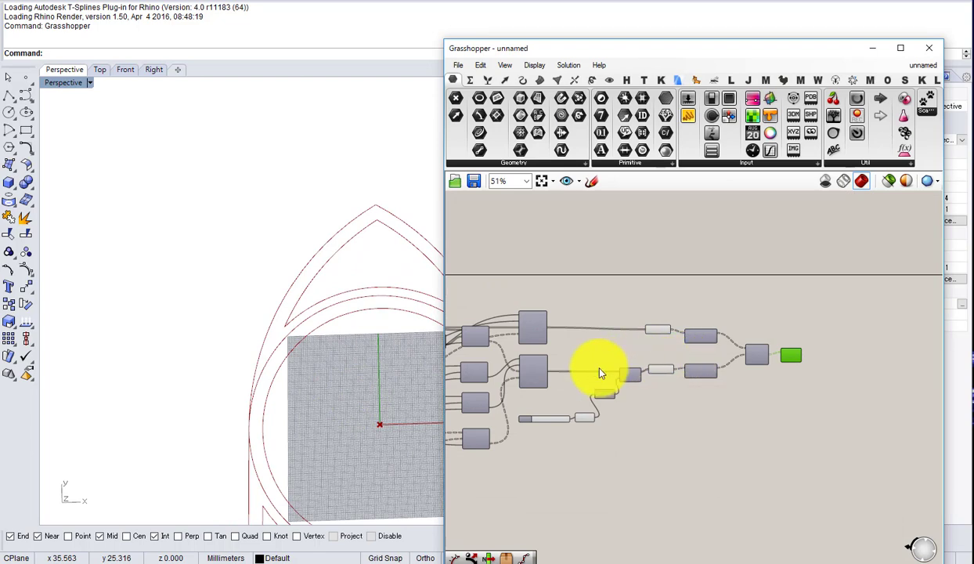
pyautogui.scroll(3, 739, 370)
pyautogui.scroll(1, 705, 334)
pyautogui.scroll(-3, 717, 333)
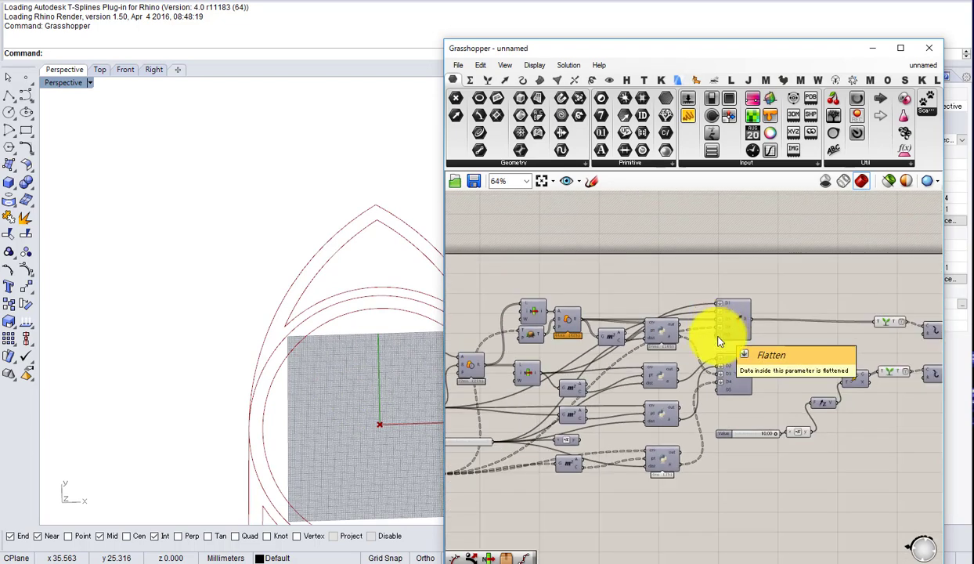
pyautogui.scroll(3, 717, 336)
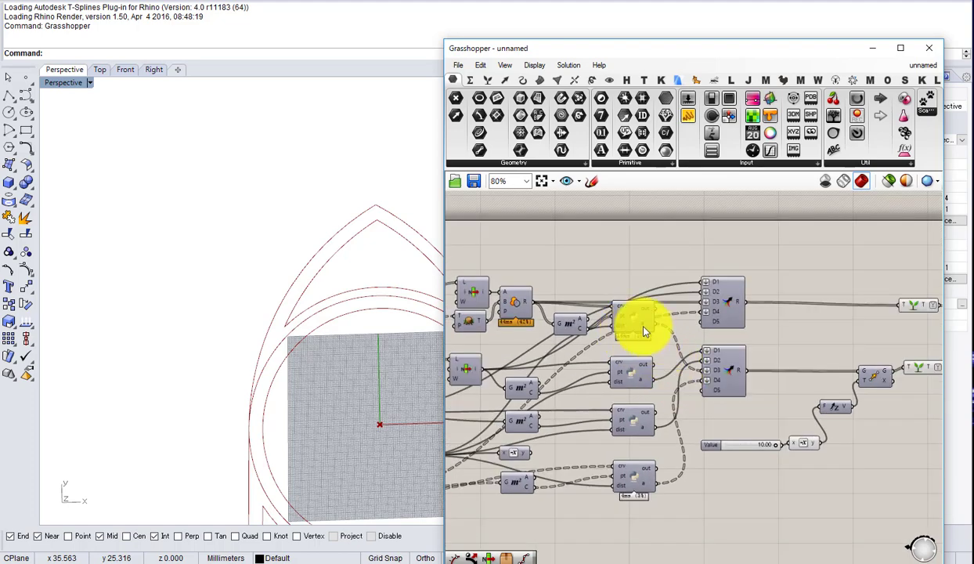
pyautogui.scroll(1, 630, 329)
pyautogui.click(636, 327)
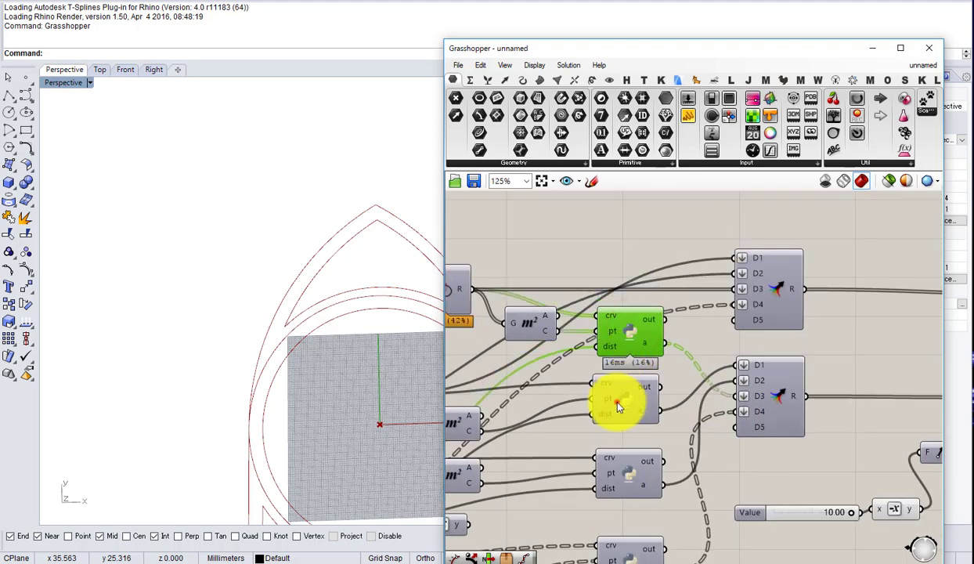
pyautogui.click(623, 399)
pyautogui.click(622, 335)
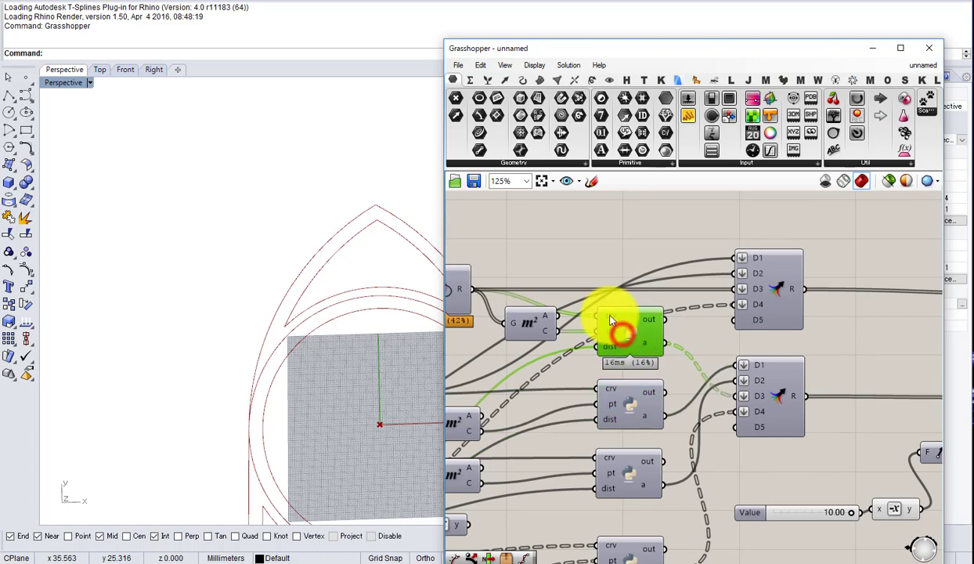
pyautogui.moveTo(606, 438); pyautogui.dragTo(625, 351, button='right')
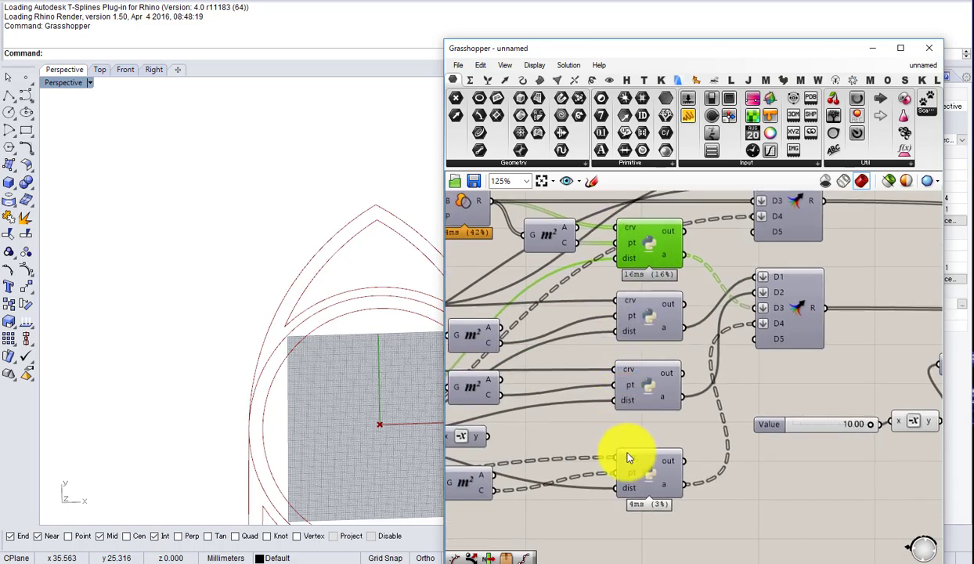
pyautogui.moveTo(627, 493)
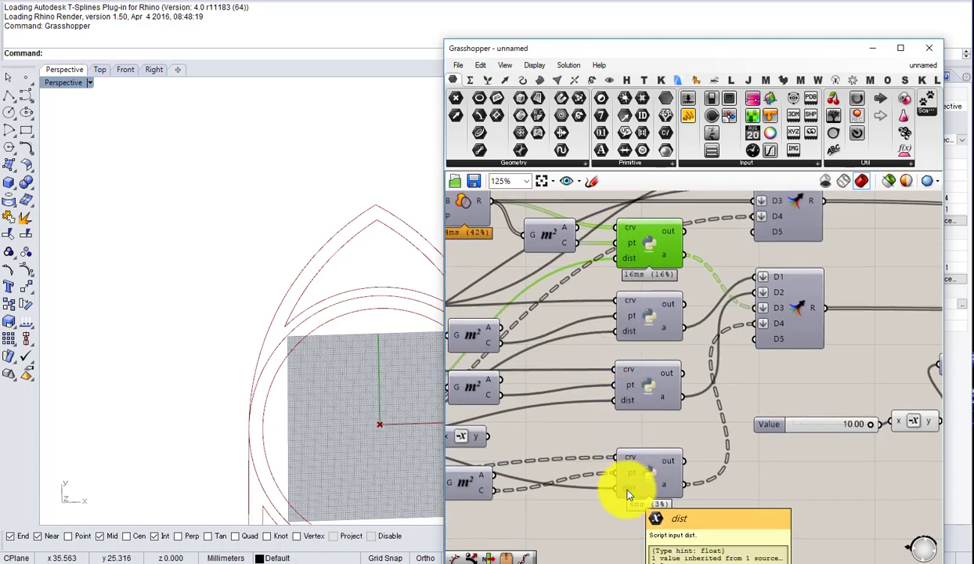
# Step: Disable the lower Merge component that collects the Python offset curves
pyautogui.moveTo(705, 441); pyautogui.dragTo(573, 448, button='right')
pyautogui.scroll(-3, 572, 447)
pyautogui.scroll(2, 675, 365)
pyautogui.click(582, 381)
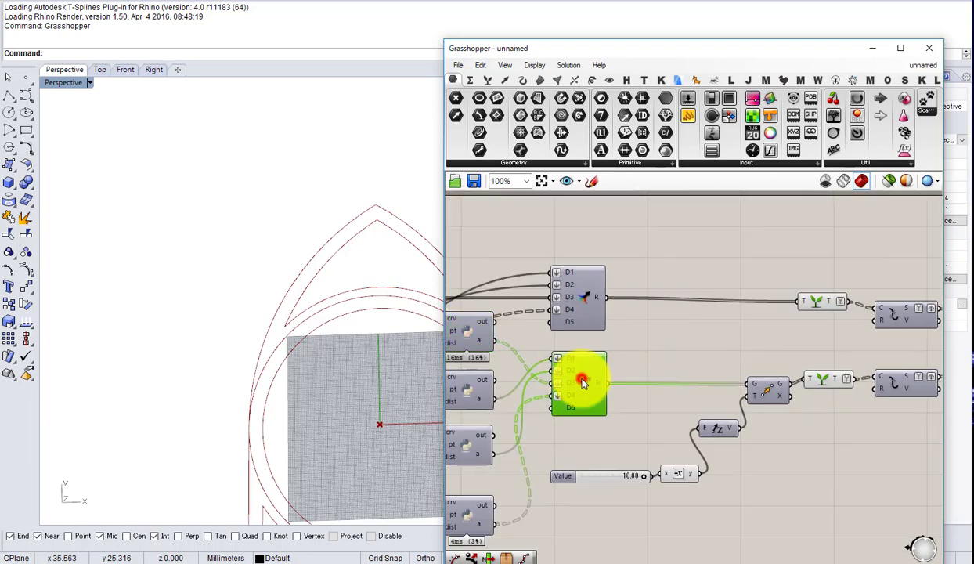
pyautogui.middleClick(582, 382)
pyautogui.scroll(3, 708, 403)
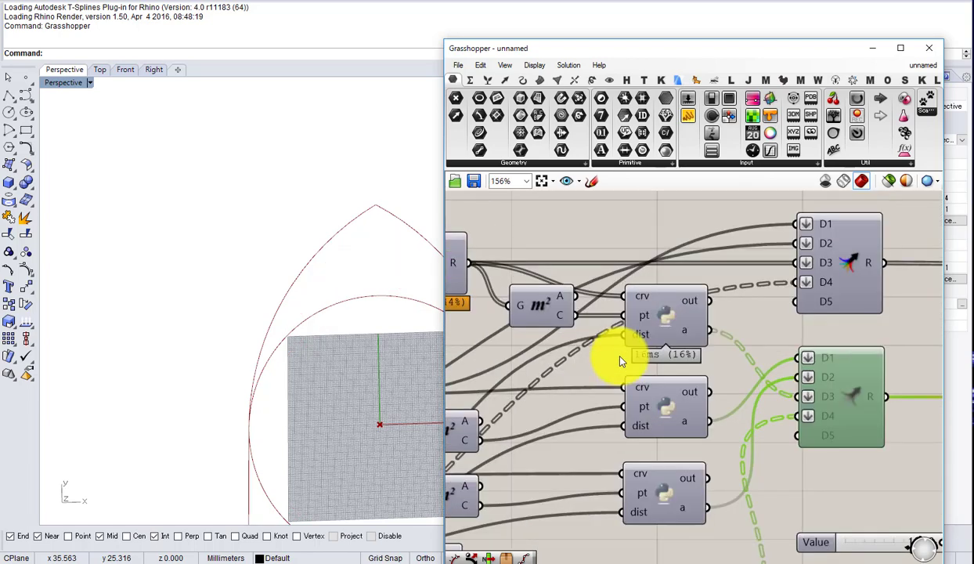
# Step: Simplify the a output of the uppermost Python offset component
pyautogui.click(652, 322)
pyautogui.scroll(-2, 652, 368)
pyautogui.scroll(3, 650, 345)
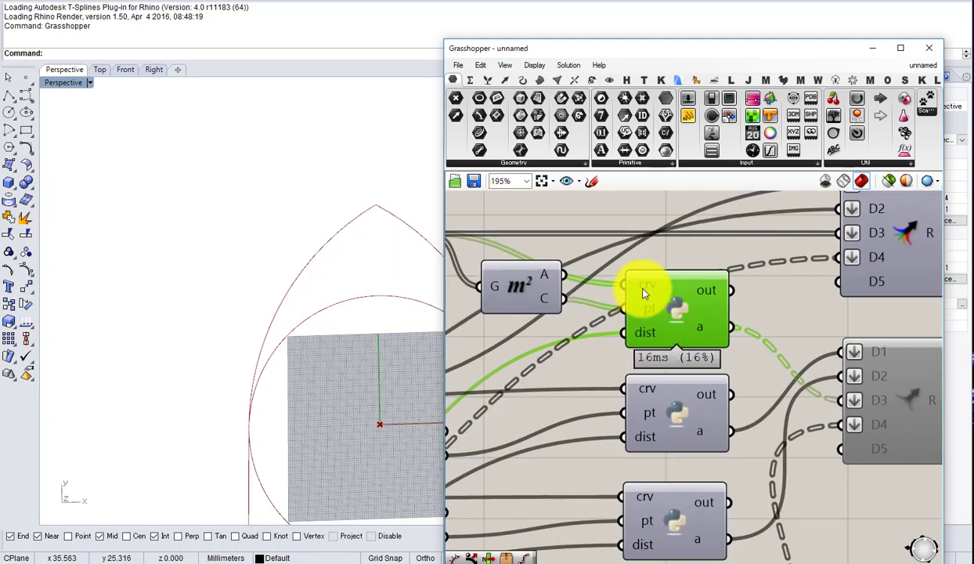
pyautogui.scroll(1, 669, 336)
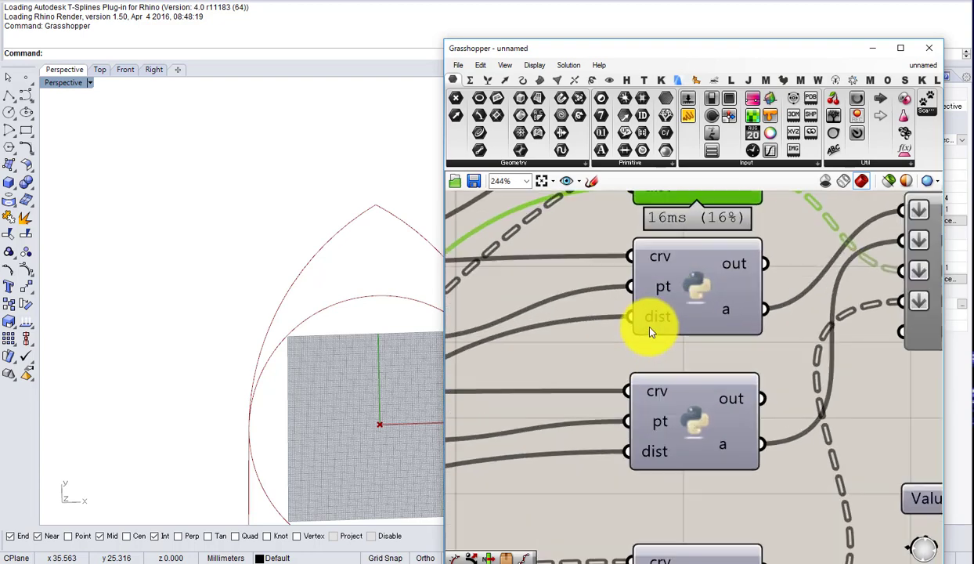
pyautogui.scroll(-4, 649, 332)
pyautogui.scroll(3, 649, 317)
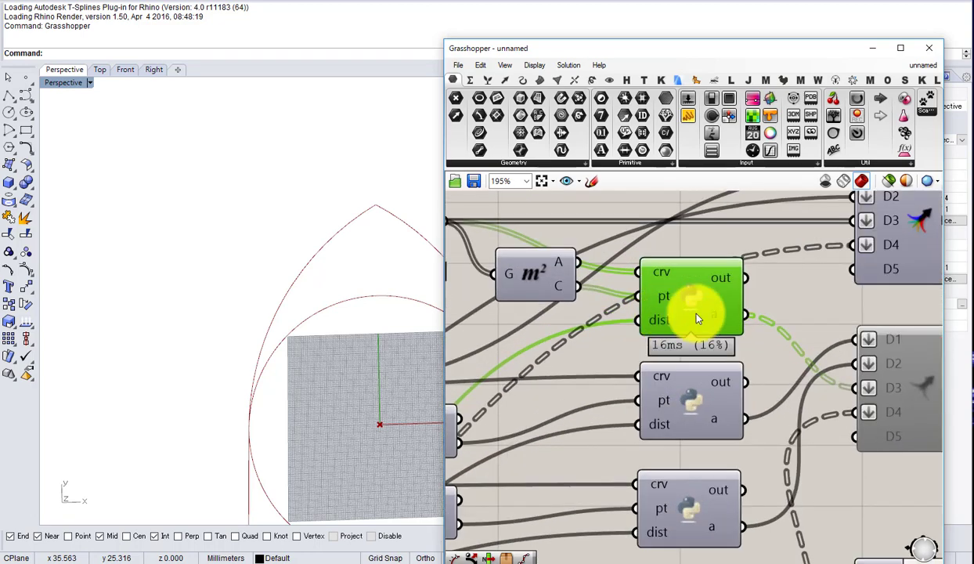
pyautogui.scroll(1, 700, 318)
pyautogui.rightClick(718, 315)
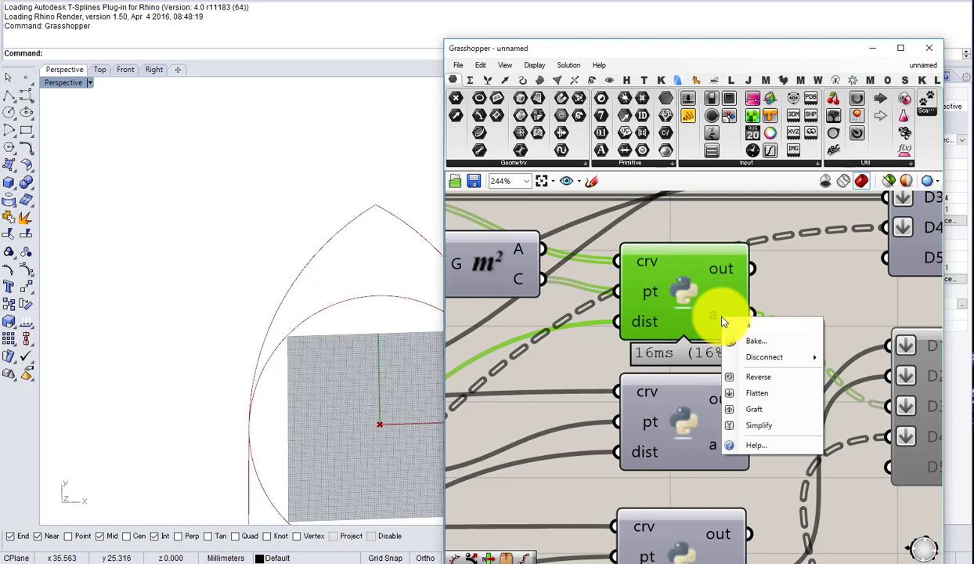
pyautogui.click(754, 414)
# Step: Try list access on the bottom Python component's crv input and restore it to item access
pyautogui.moveTo(723, 456); pyautogui.dragTo(693, 363, button='right')
pyautogui.scroll(-3, 693, 361)
pyautogui.scroll(2, 694, 461)
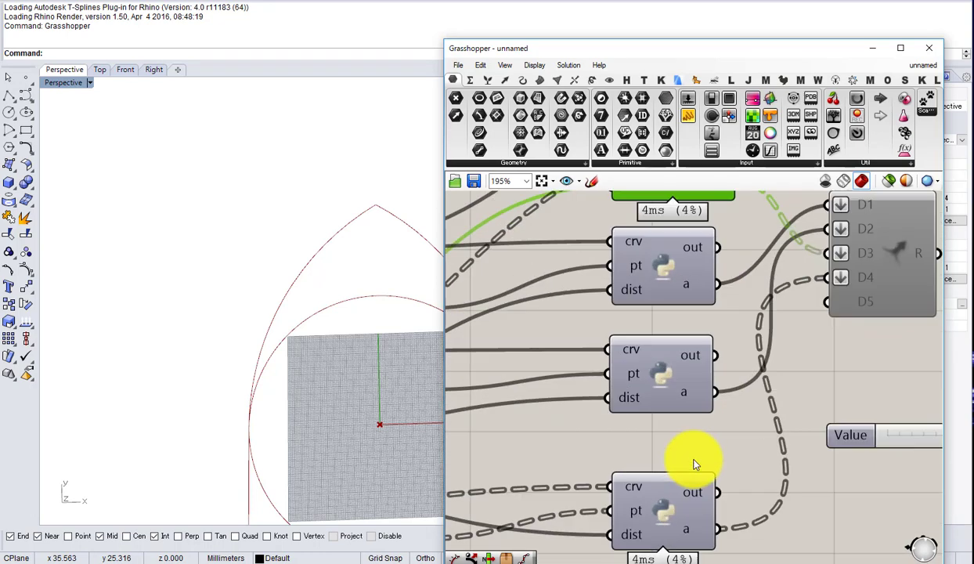
pyautogui.moveTo(662, 492); pyautogui.dragTo(681, 387, button='right')
pyautogui.moveTo(657, 384)
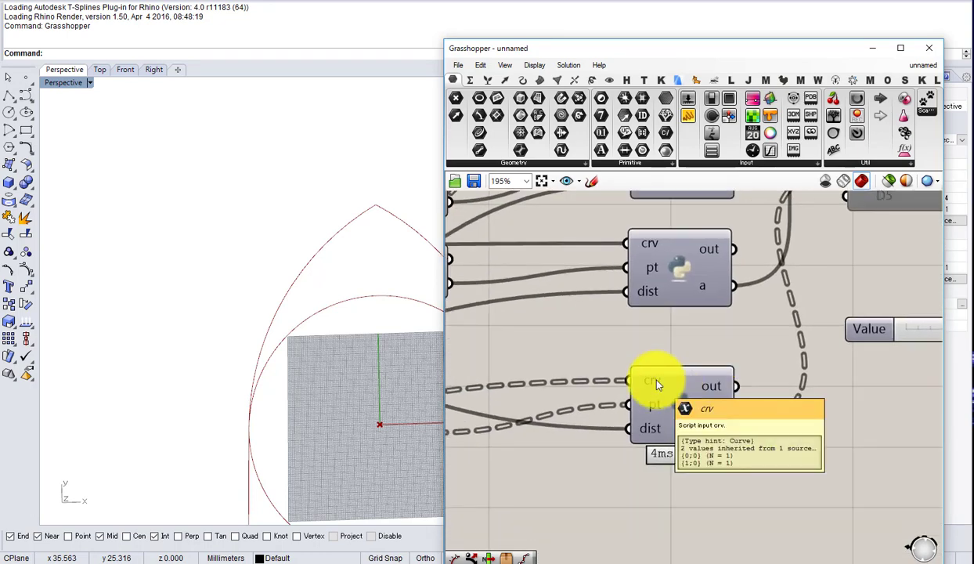
pyautogui.rightClick(647, 384)
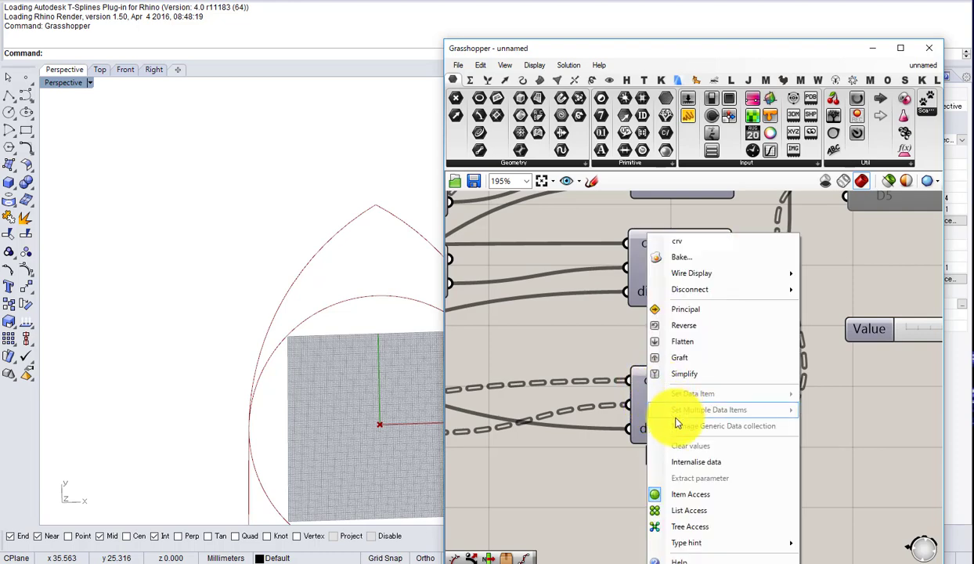
pyautogui.click(678, 510)
pyautogui.rightClick(647, 385)
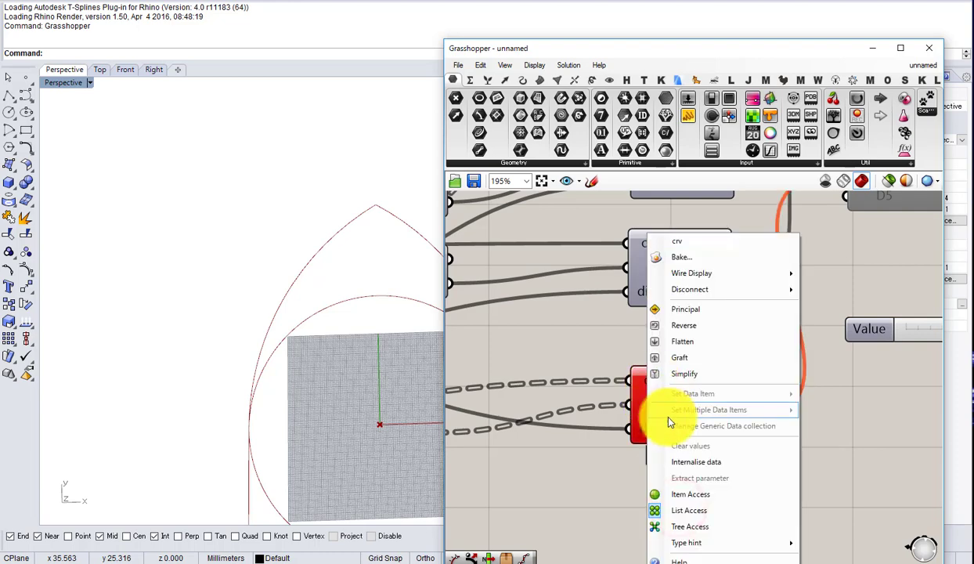
pyautogui.click(690, 511)
pyautogui.rightClick(653, 384)
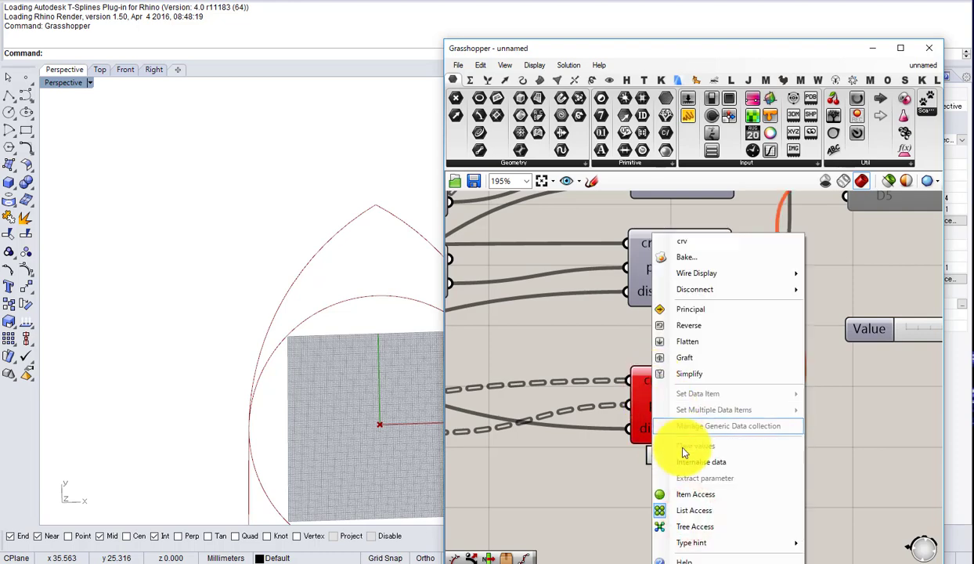
pyautogui.click(691, 492)
# Step: Flatten the crv and pt inputs of the bottom Python component
pyautogui.rightClick(654, 382)
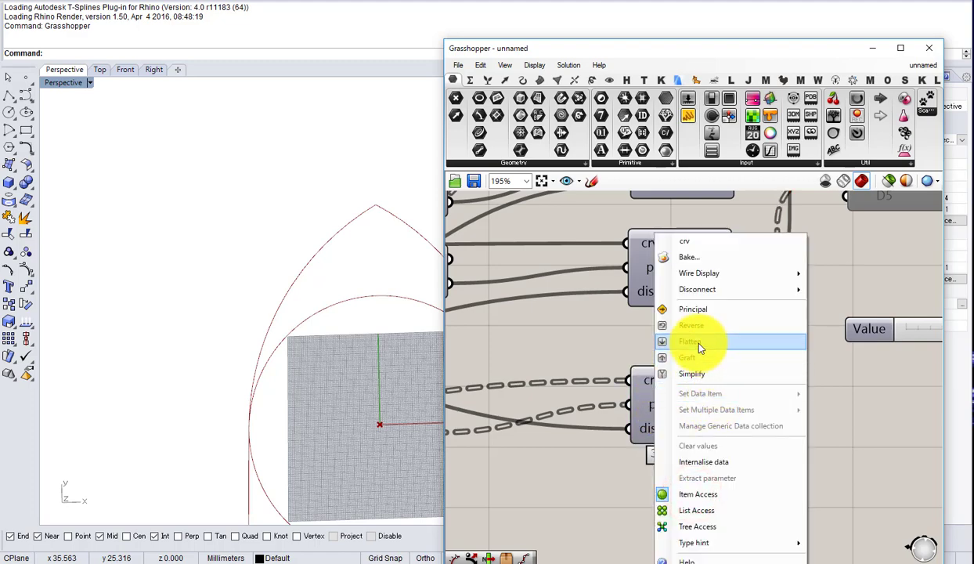
pyautogui.click(701, 347)
pyautogui.rightClick(654, 401)
pyautogui.click(710, 359)
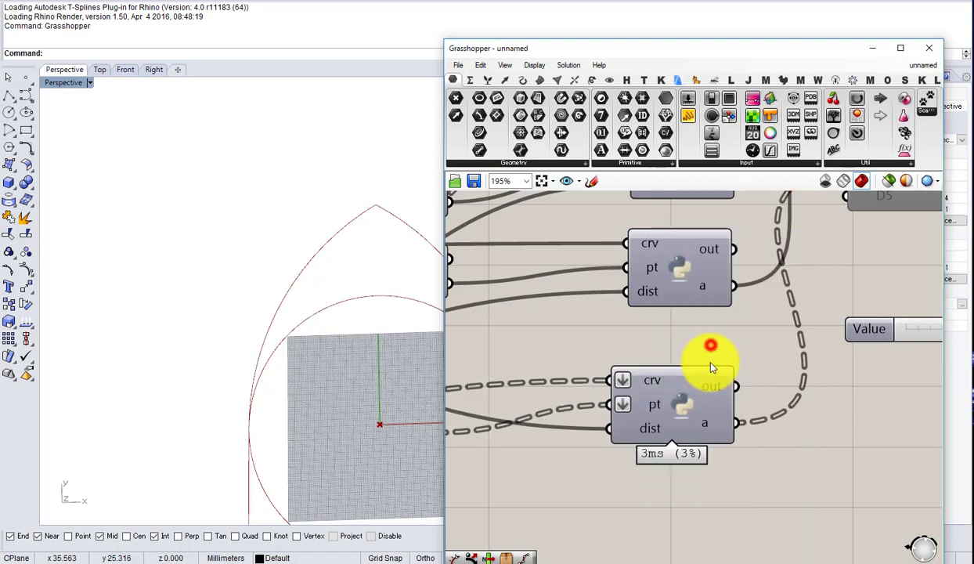
# Step: Simplify the a output of the bottom Python component
pyautogui.scroll(-3, 709, 413)
pyautogui.scroll(3, 751, 395)
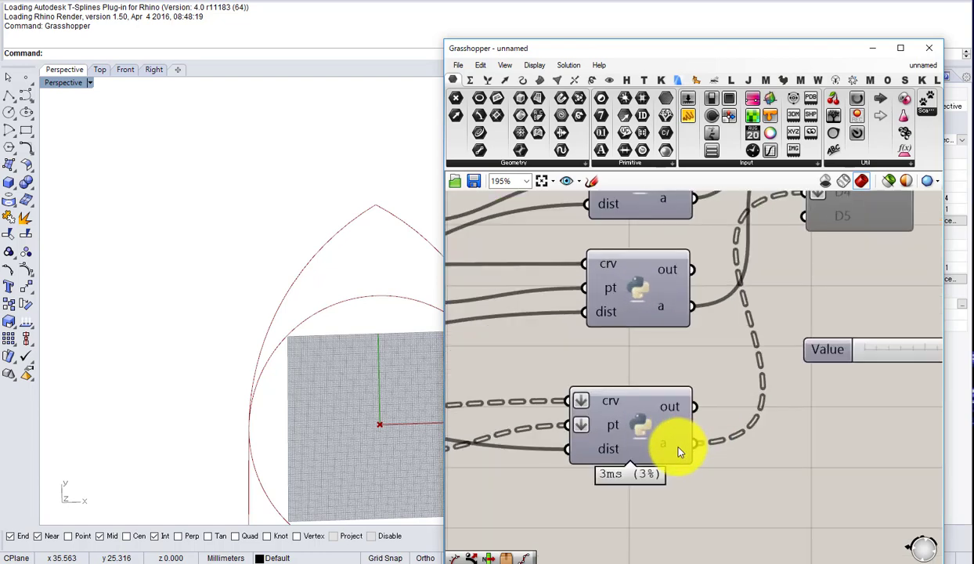
pyautogui.rightClick(680, 452)
pyautogui.click(722, 539)
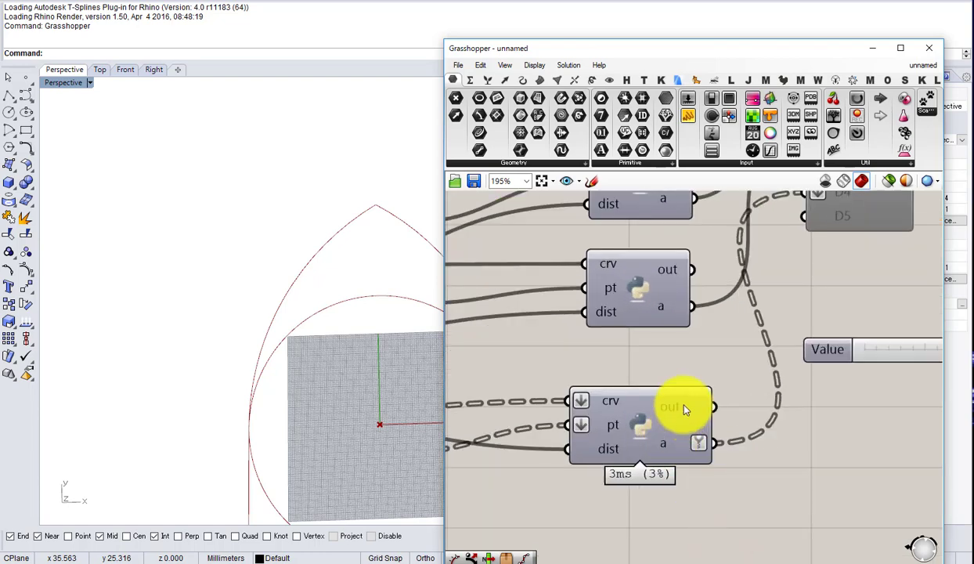
pyautogui.scroll(-2, 683, 403)
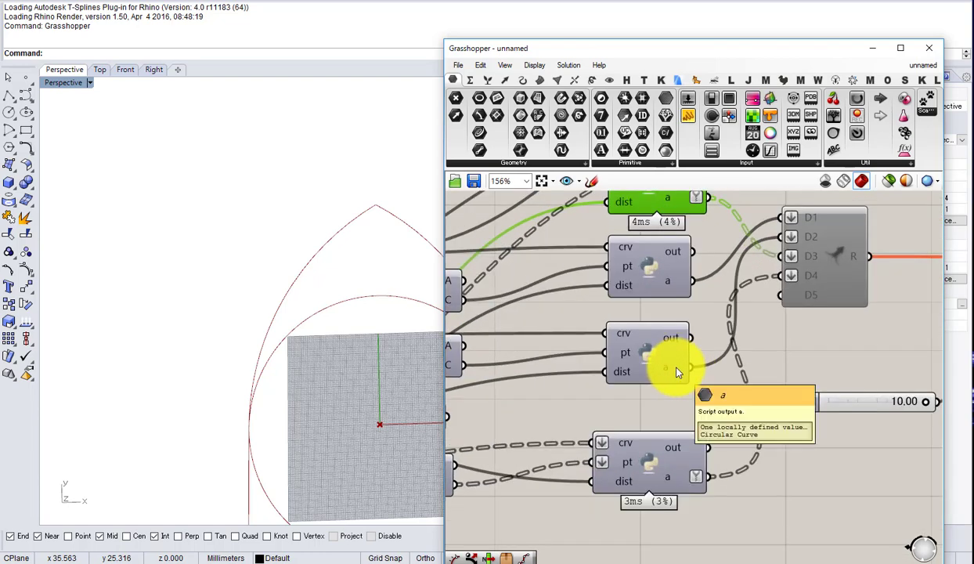
pyautogui.scroll(-3, 678, 373)
# Step: Shift the disabled Merge and the four Python components further right to free canvas space beside the Area components
pyautogui.scroll(2, 729, 342)
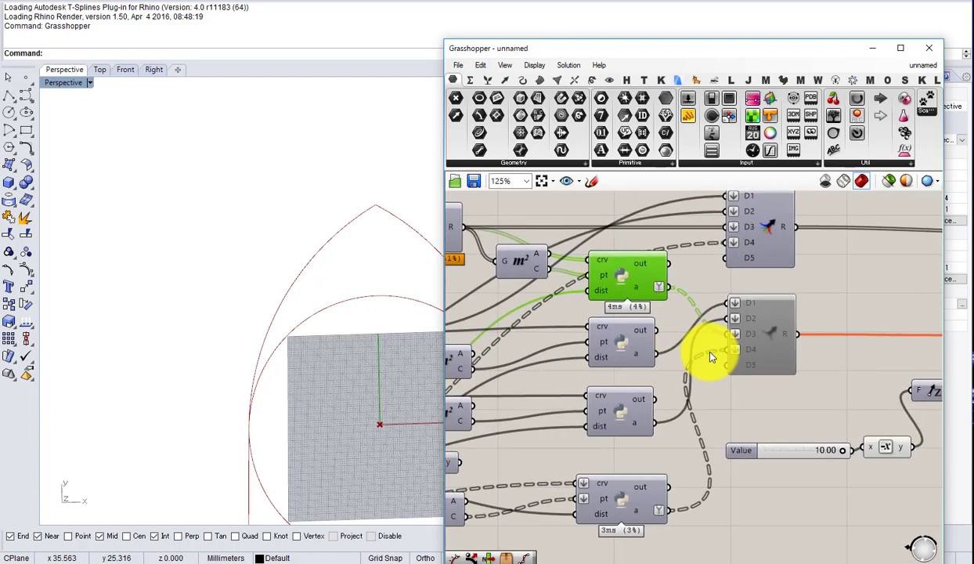
pyautogui.moveTo(781, 342); pyautogui.dragTo(835, 349)
pyautogui.scroll(-2, 800, 348)
pyautogui.moveTo(717, 507); pyautogui.dragTo(664, 284)
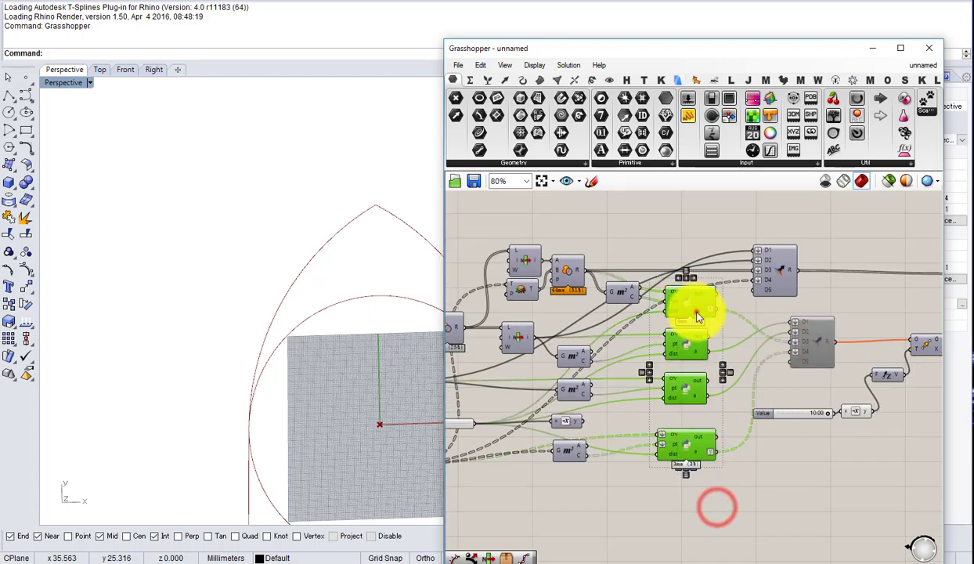
pyautogui.moveTo(698, 317); pyautogui.dragTo(723, 344)
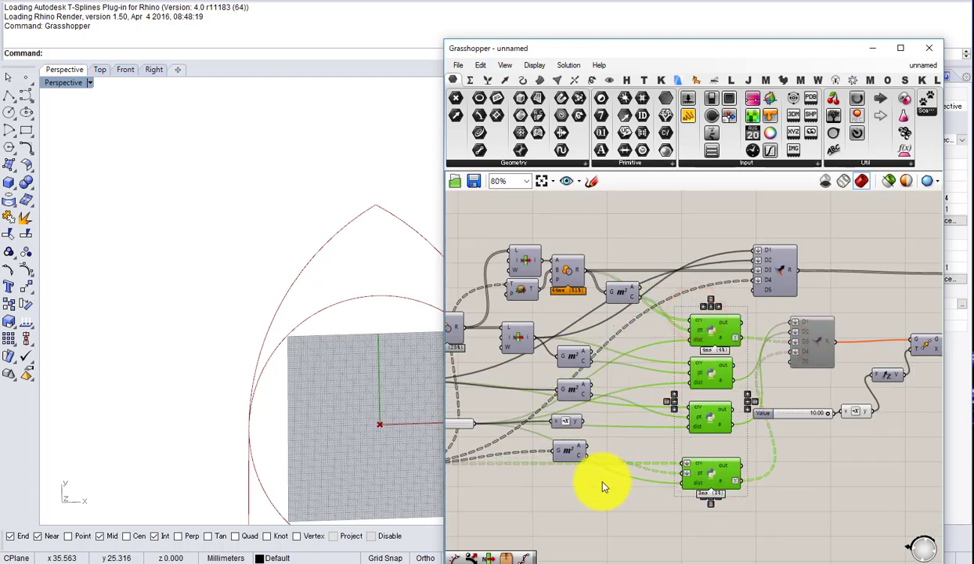
pyautogui.click(600, 535)
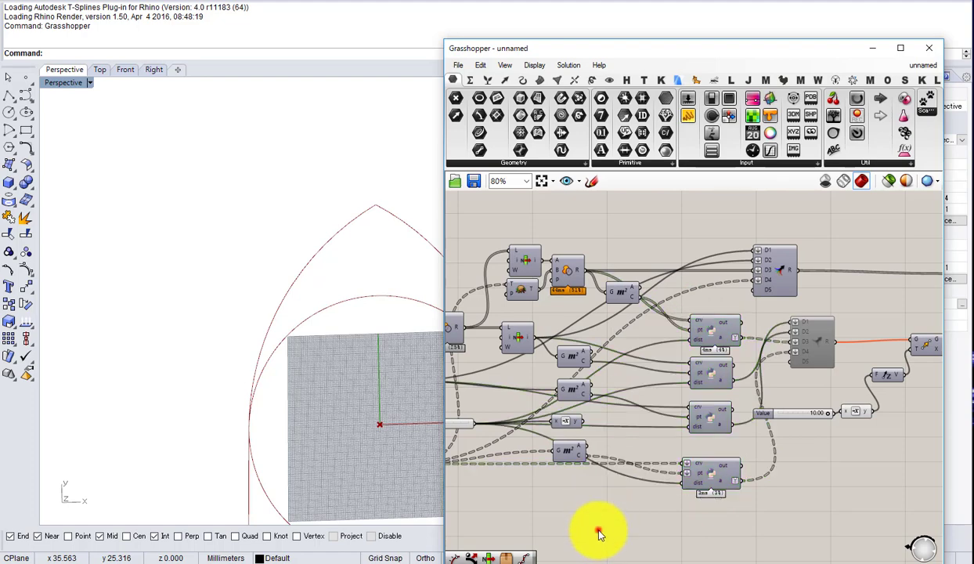
# Step: Add a Range component below the 8.5 Value slider
pyautogui.moveTo(615, 441); pyautogui.dragTo(768, 403, button='right')
pyautogui.scroll(2, 606, 442)
pyautogui.scroll(-3, 611, 423)
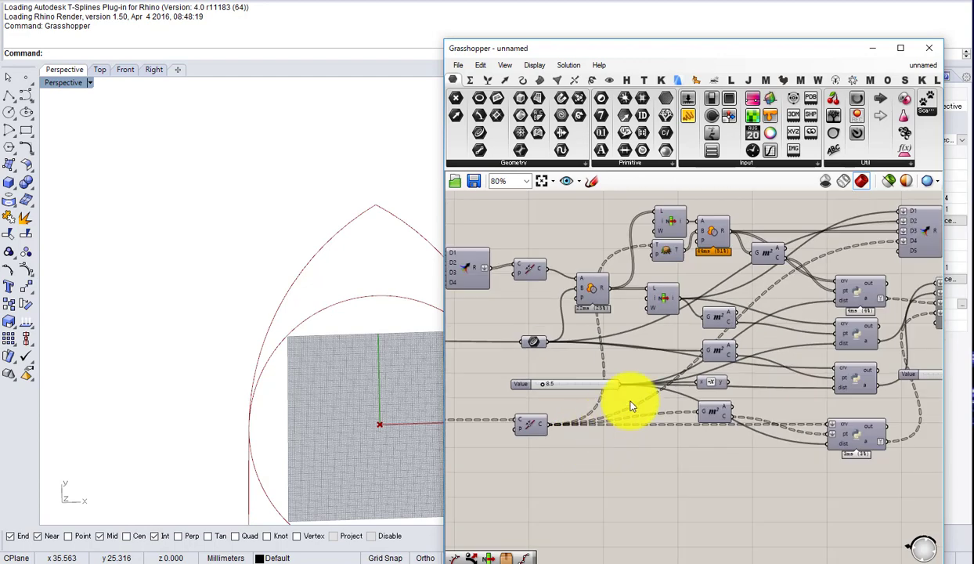
pyautogui.scroll(3, 631, 403)
pyautogui.click(593, 378)
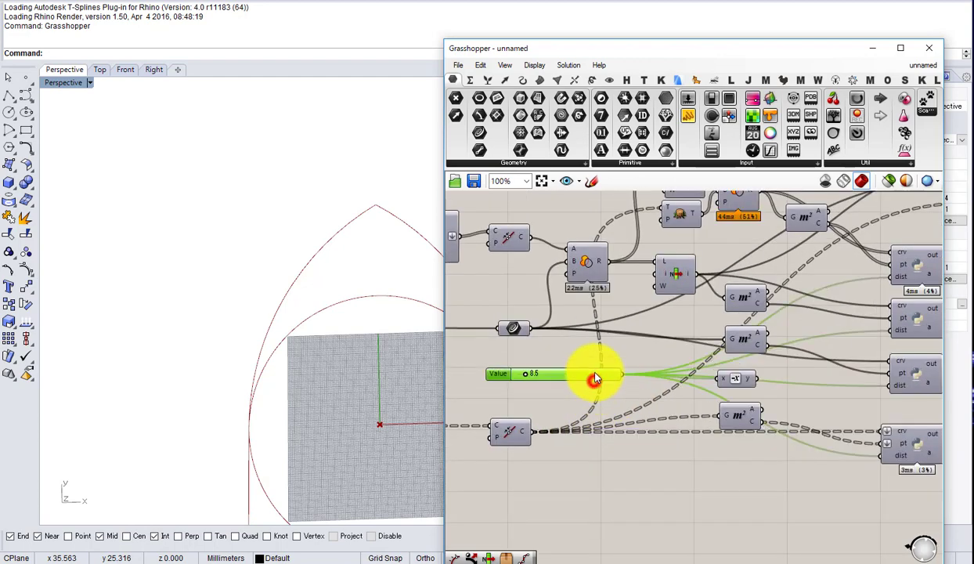
pyautogui.doubleClick(652, 515)
pyautogui.write('range')
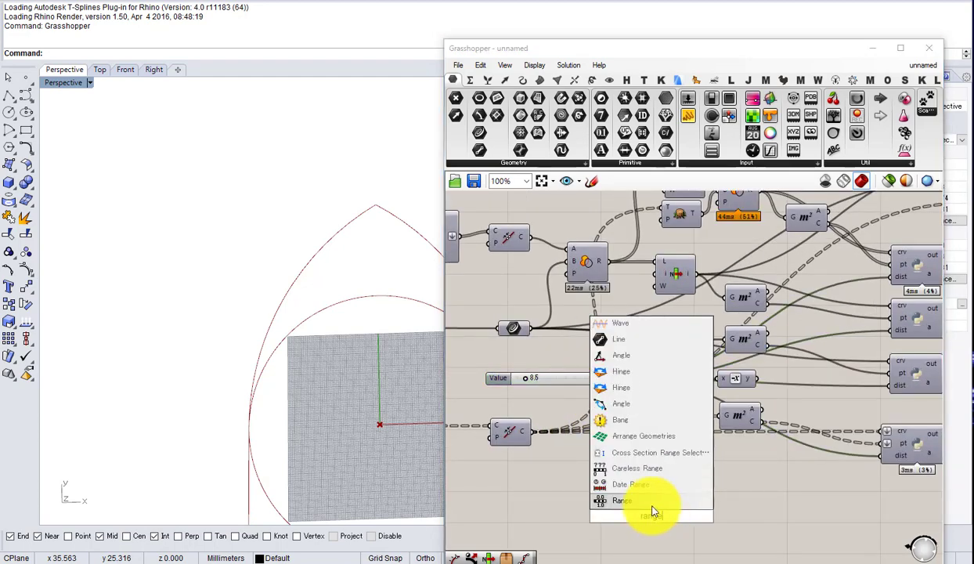
pyautogui.click(649, 502)
# Step: Connect the 8.5 Value slider to the Range's first input and place the Range below the lowest Area component
pyautogui.scroll(3, 616, 372)
pyautogui.moveTo(616, 367); pyautogui.dragTo(639, 525)
pyautogui.scroll(-3, 638, 470)
pyautogui.moveTo(650, 533); pyautogui.dragTo(750, 507)
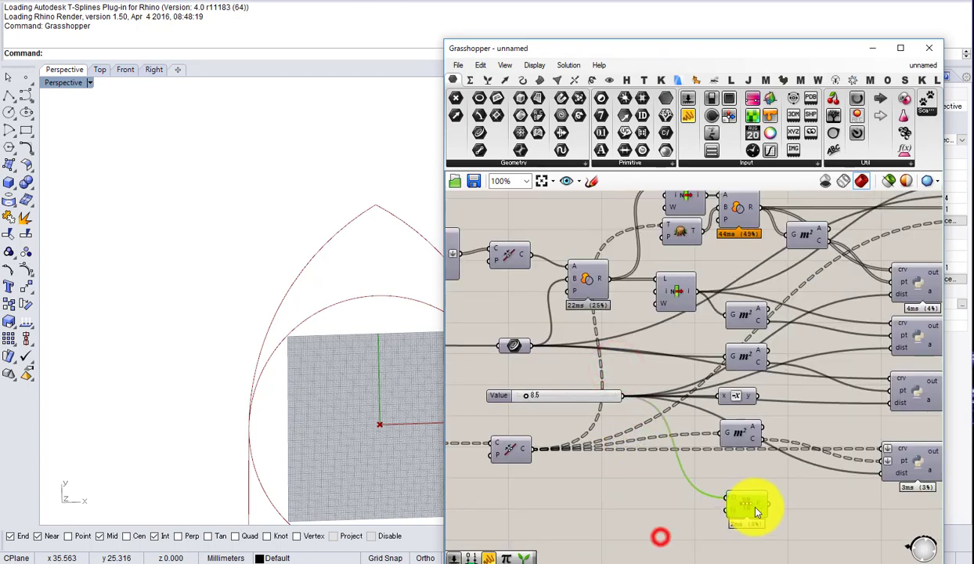
# Step: Add a number slider with value 5 and connect it to the Range's N input
pyautogui.doubleClick(674, 524)
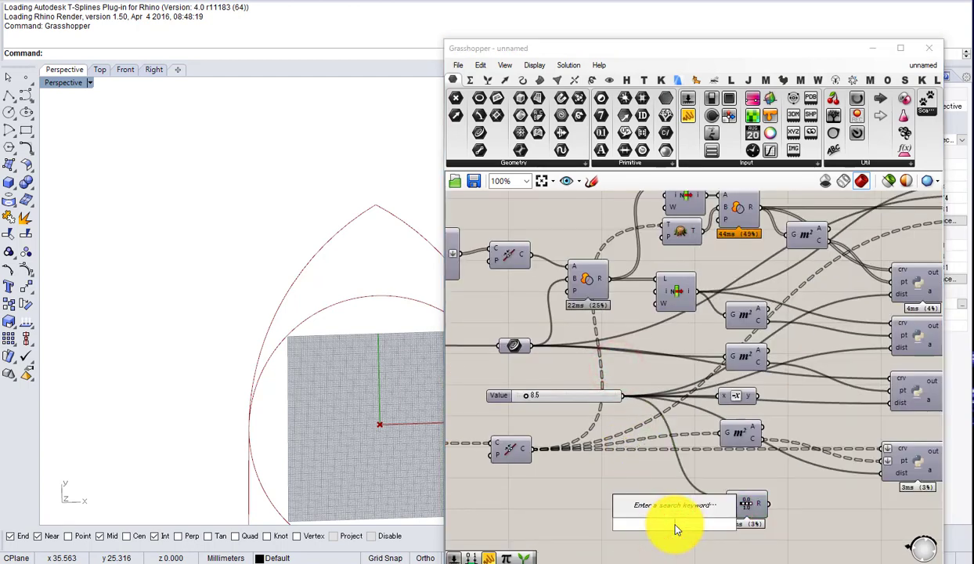
pyautogui.write('5')
pyautogui.press('Return')
pyautogui.scroll(3, 709, 546)
pyautogui.moveTo(710, 515); pyautogui.dragTo(685, 510)
pyautogui.moveTo(717, 498); pyautogui.dragTo(741, 478)
pyautogui.moveTo(720, 498); pyautogui.dragTo(582, 496, button='right')
pyautogui.scroll(-1, 611, 493)
pyautogui.scroll(1, 675, 472)
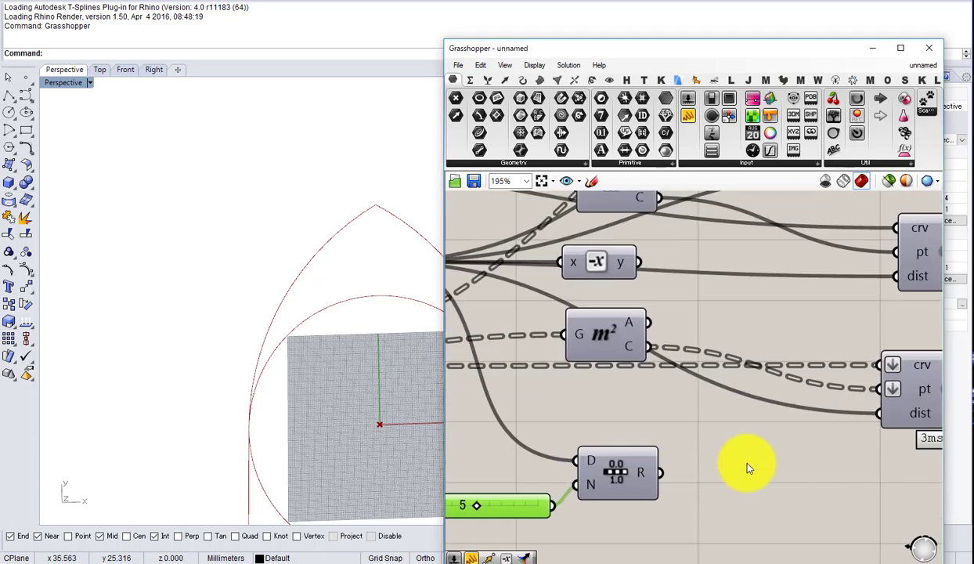
# Step: Add a Graft Tree component, feed it the Range's output, and place it beside the Python components
pyautogui.click(747, 466)
pyautogui.doubleClick(747, 465)
pyautogui.write('gr')
pyautogui.press('Return')
pyautogui.moveTo(721, 452); pyautogui.dragTo(660, 473)
pyautogui.scroll(-4, 723, 466)
pyautogui.moveTo(728, 468); pyautogui.dragTo(679, 516, button='right')
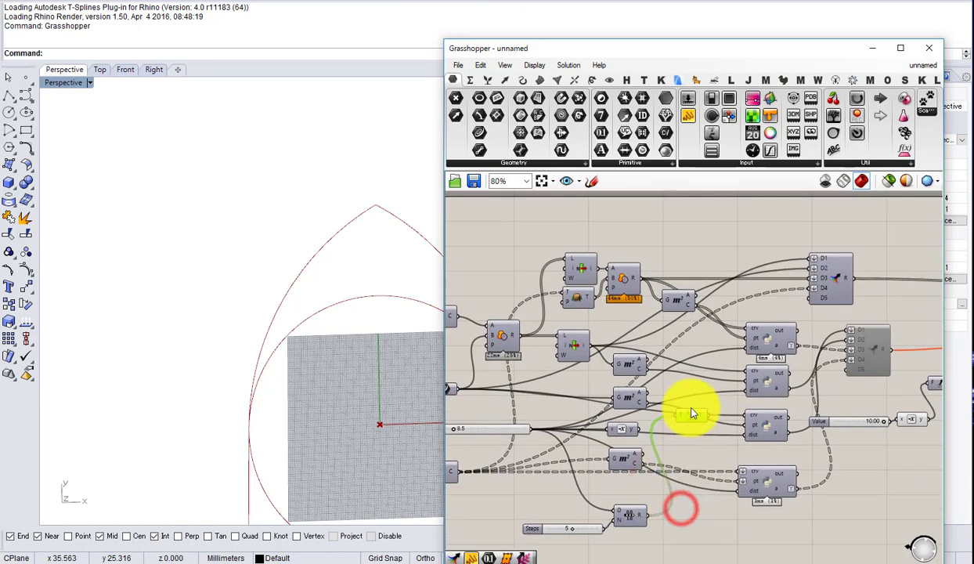
# Step: Connect the Graft Tree output to the dist inputs of all four Python components
pyautogui.scroll(3, 700, 405)
pyautogui.moveTo(720, 416); pyautogui.dragTo(788, 312)
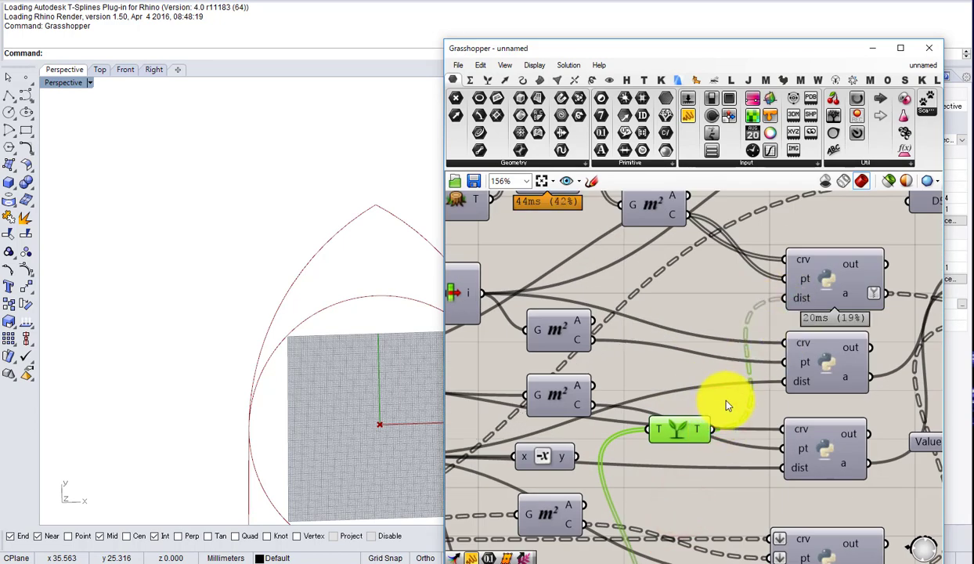
pyautogui.moveTo(728, 420); pyautogui.dragTo(778, 378)
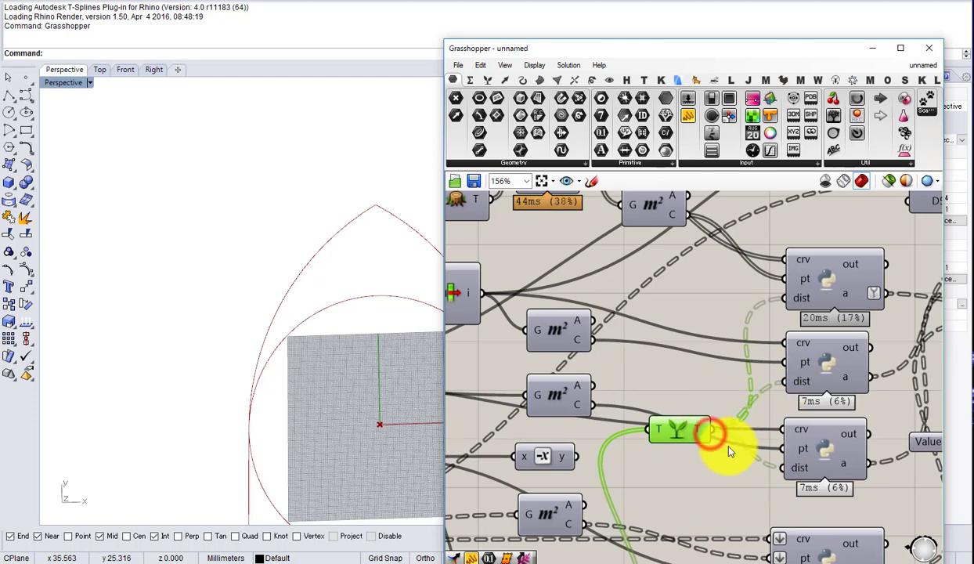
pyautogui.scroll(-1, 717, 432)
pyautogui.moveTo(714, 431); pyautogui.dragTo(766, 556)
# Step: Check the top Python component's a output and simplify the Graft Tree's output
pyautogui.moveTo(850, 323); pyautogui.dragTo(713, 355, button='right')
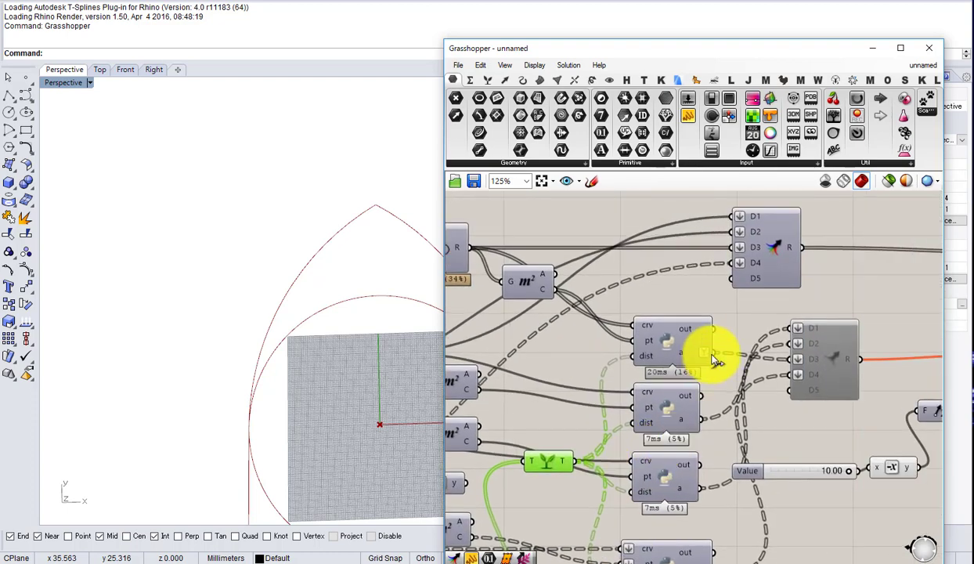
pyautogui.scroll(2, 711, 355)
pyautogui.moveTo(670, 351)
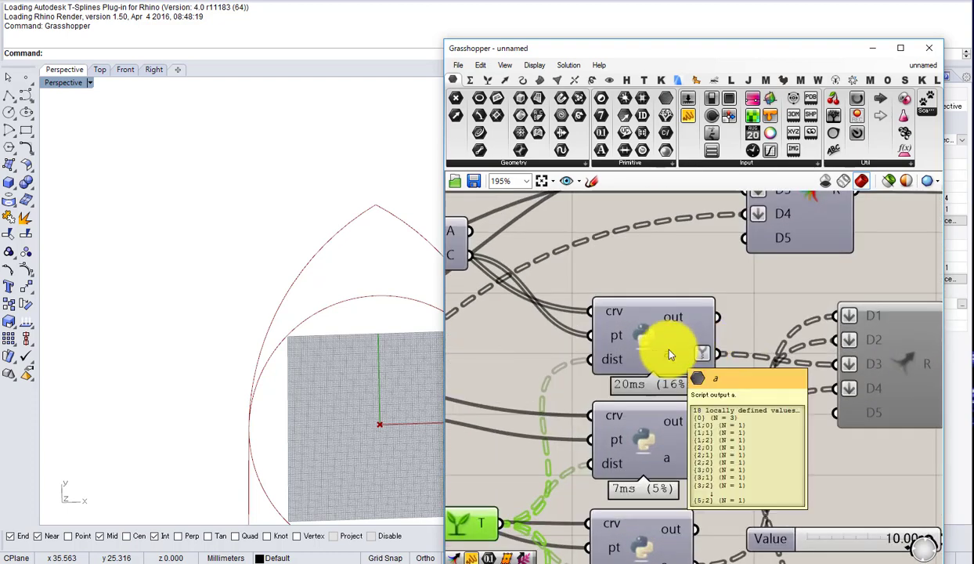
pyautogui.moveTo(624, 374); pyautogui.dragTo(739, 341, button='right')
pyautogui.click(744, 339)
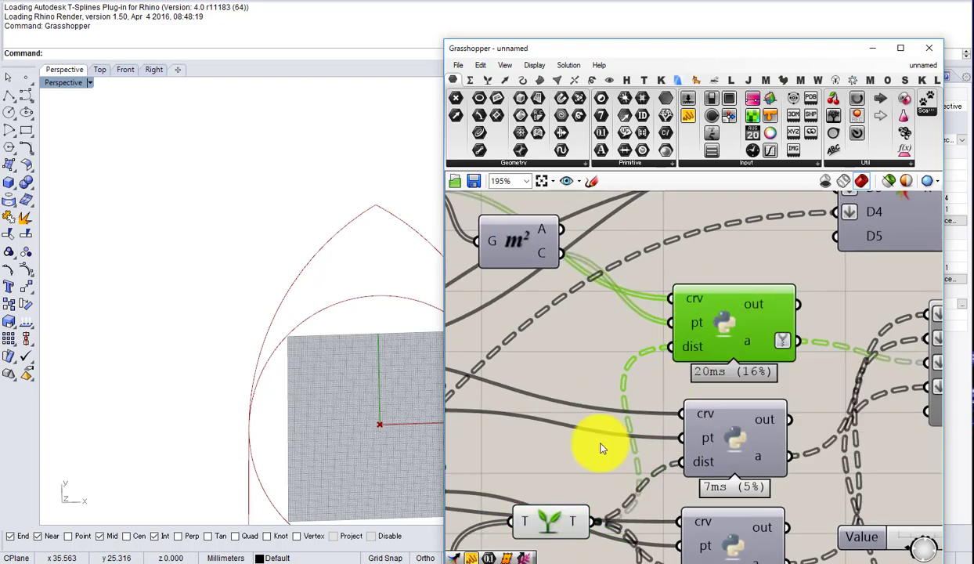
pyautogui.rightClick(577, 521)
pyautogui.click(627, 539)
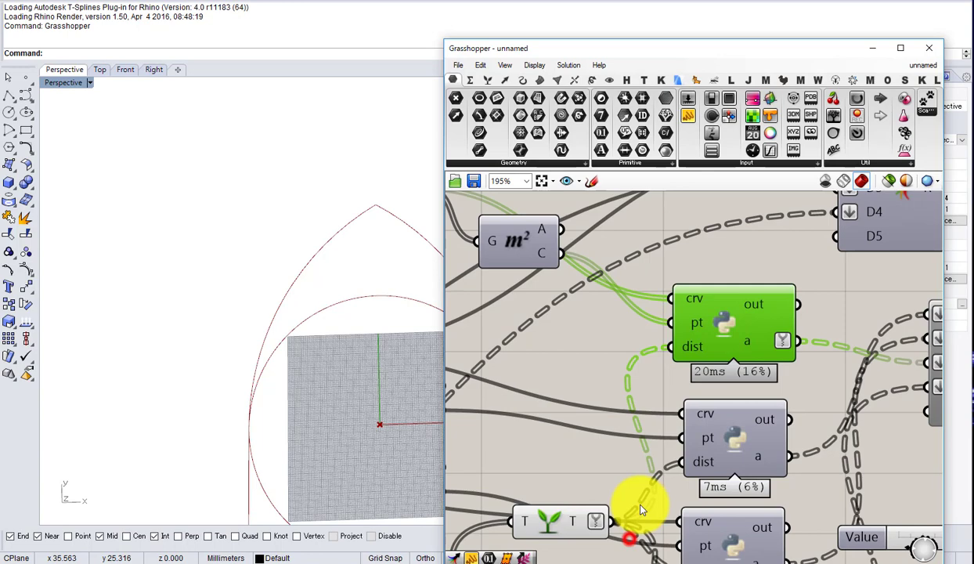
# Step: Flatten the crv and pt inputs of the top Python component and shift the Graft Tree slightly away from it
pyautogui.rightClick(686, 296)
pyautogui.click(734, 332)
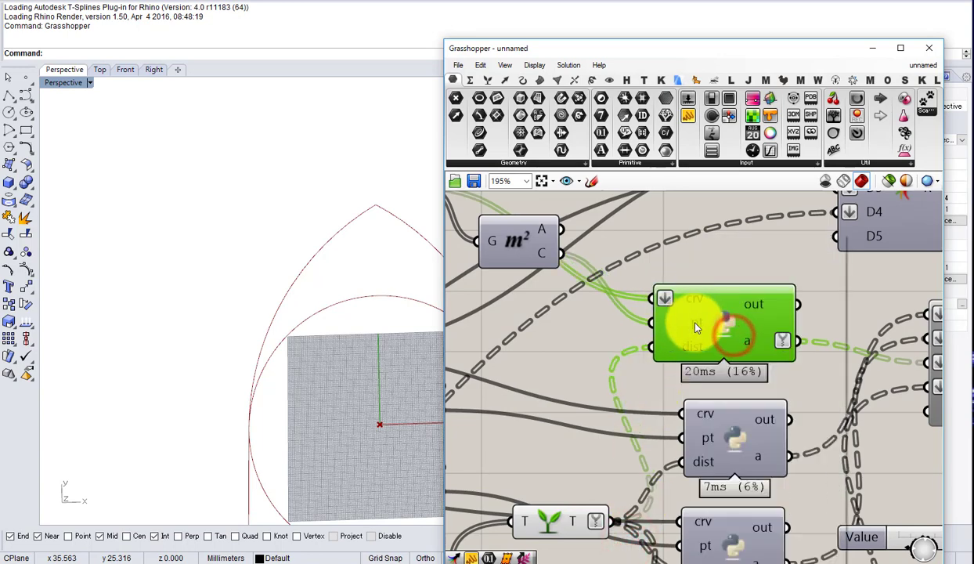
pyautogui.rightClick(695, 327)
pyautogui.click(741, 337)
pyautogui.moveTo(750, 349)
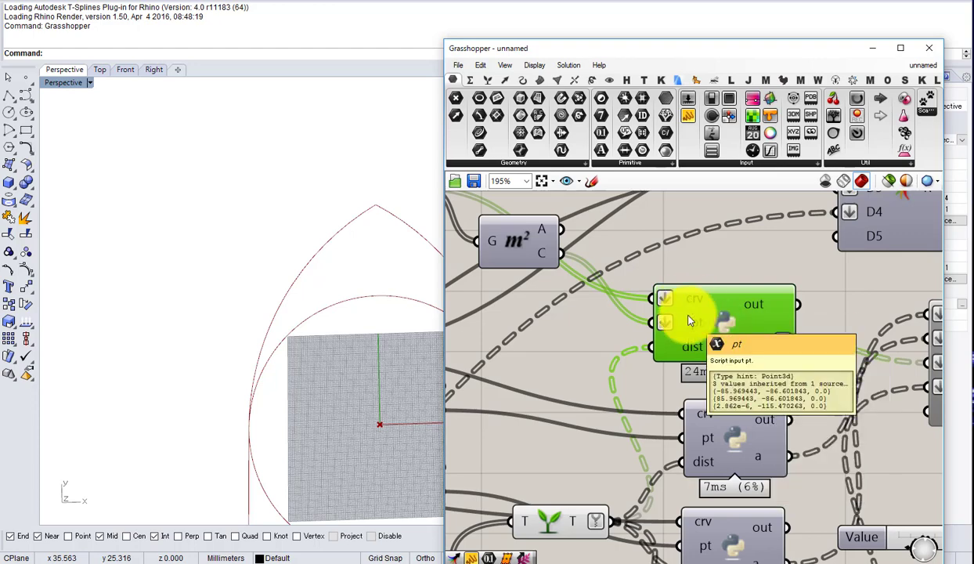
pyautogui.click(554, 531)
pyautogui.moveTo(553, 533)
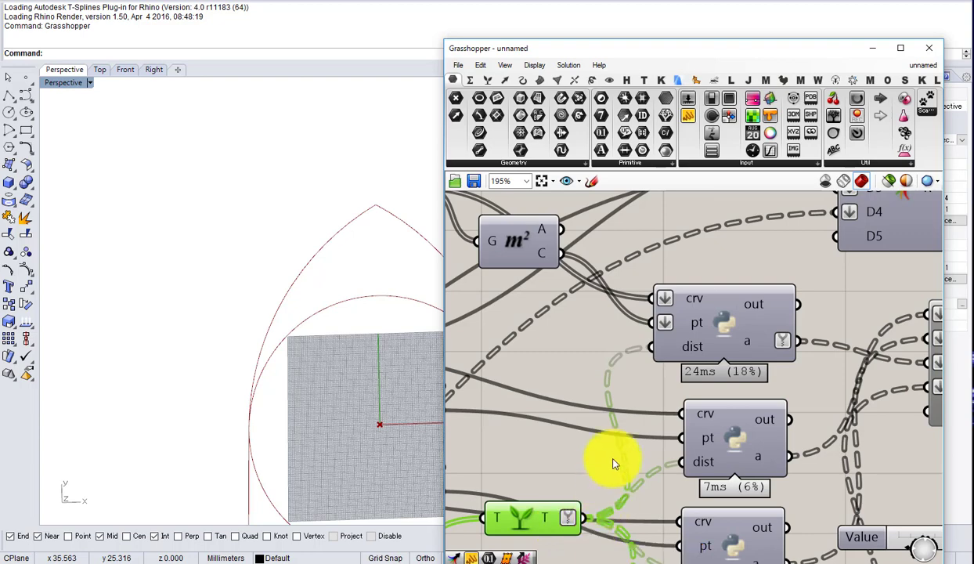
# Step: Examine the data structure of the top Python component's a output and its pt and dist inputs
pyautogui.moveTo(617, 432); pyautogui.dragTo(619, 400, button='right')
pyautogui.scroll(-2, 620, 401)
pyautogui.scroll(2, 695, 348)
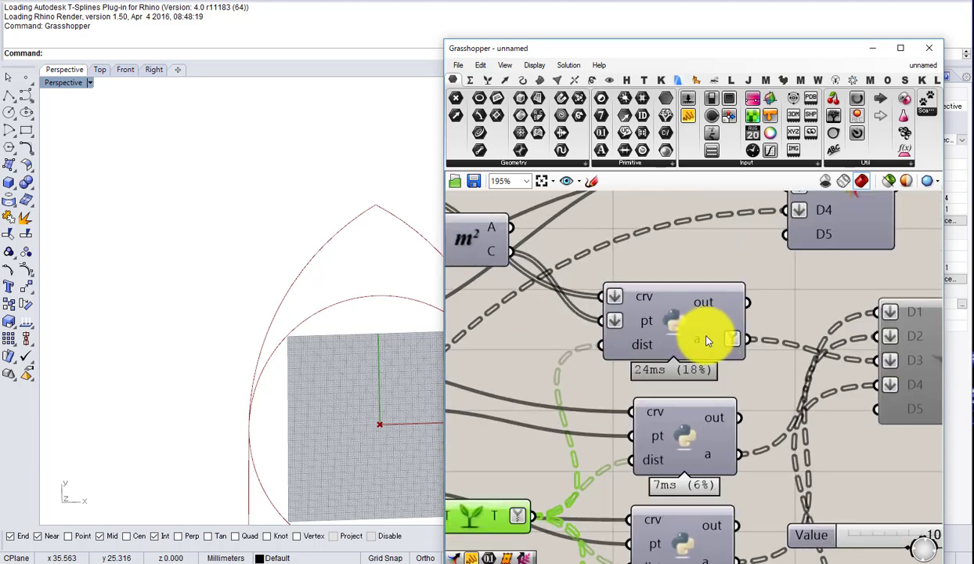
pyautogui.moveTo(706, 340)
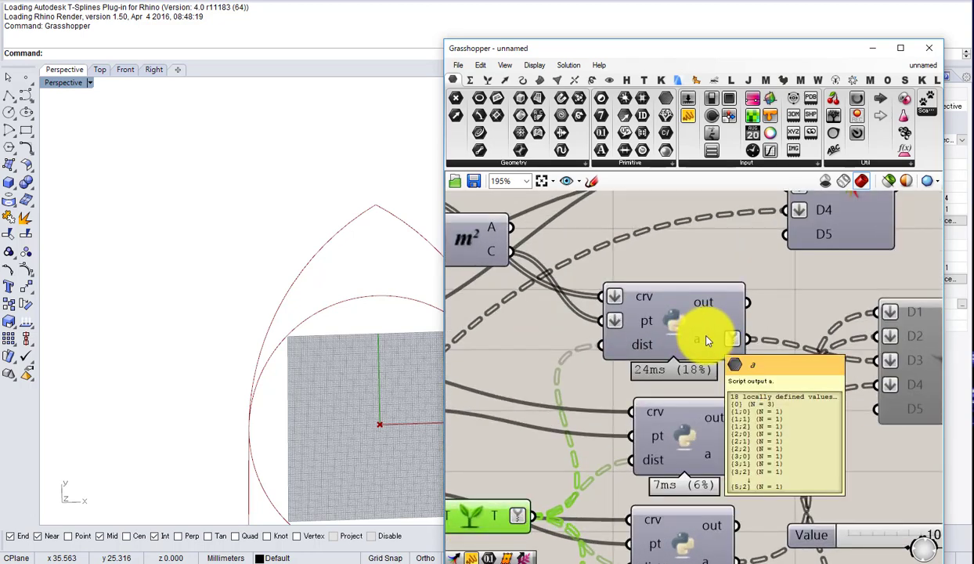
pyautogui.scroll(-2, 749, 315)
pyautogui.moveTo(749, 319)
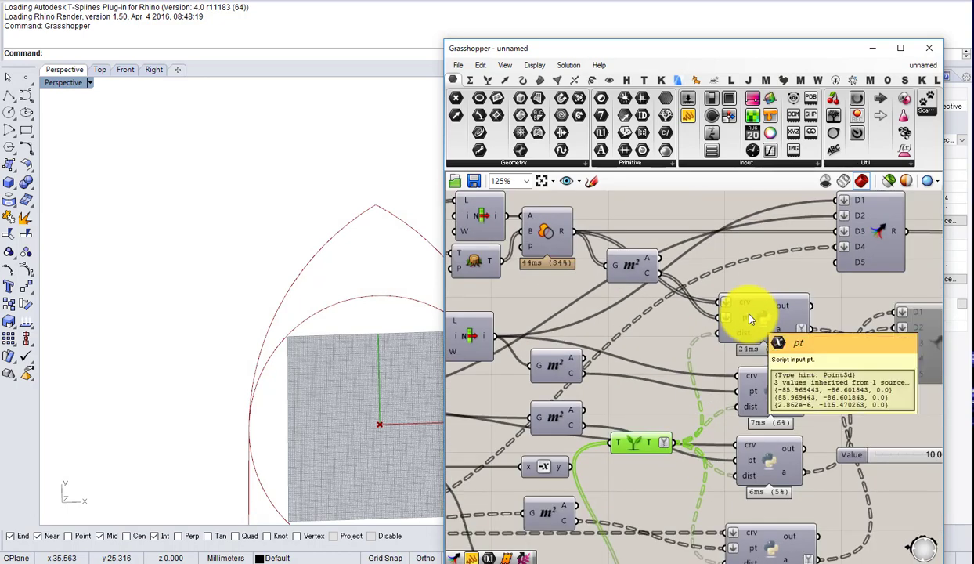
pyautogui.scroll(1, 750, 318)
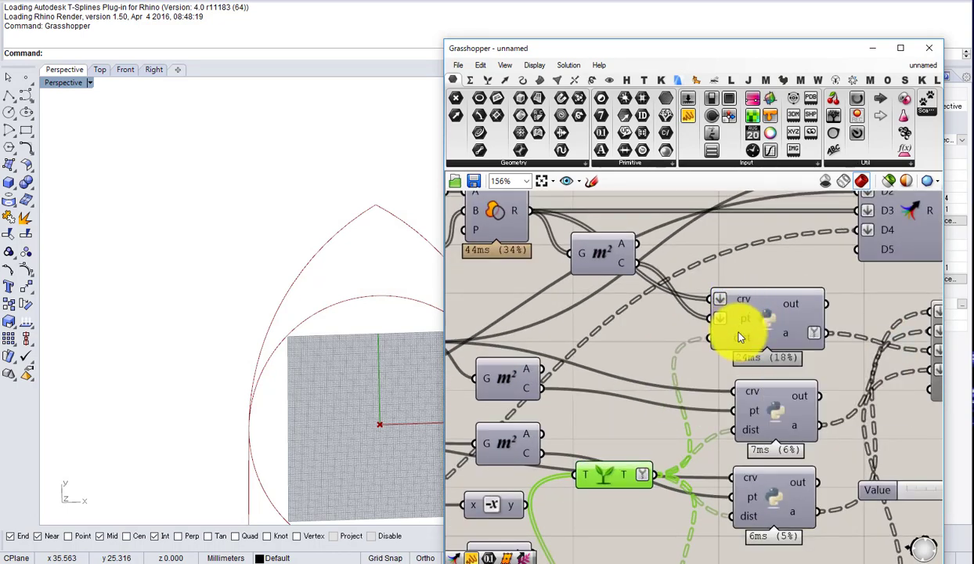
pyautogui.moveTo(740, 338)
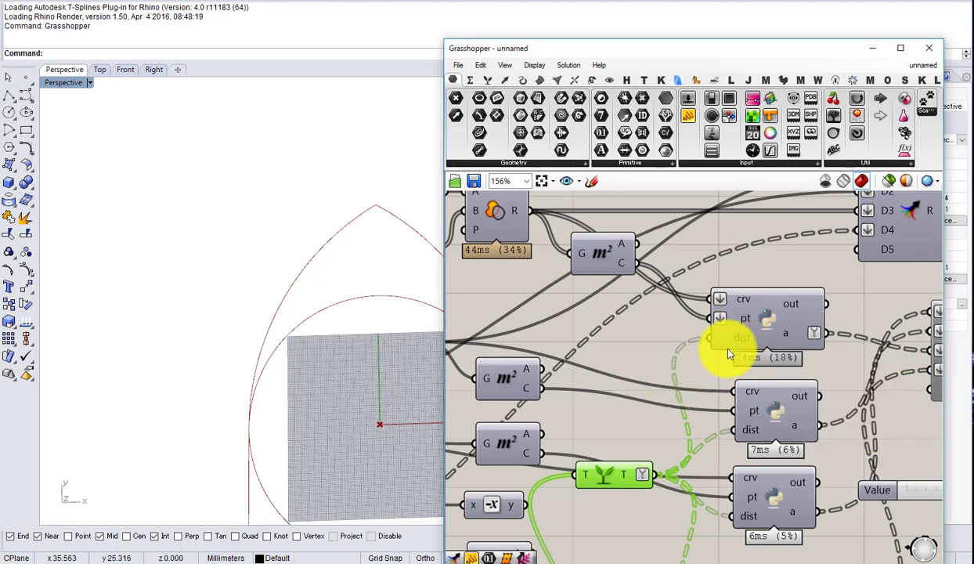
# Step: Try flattening the dist input of the top Python component and check its offset curves in the Rhino viewport
pyautogui.rightClick(732, 339)
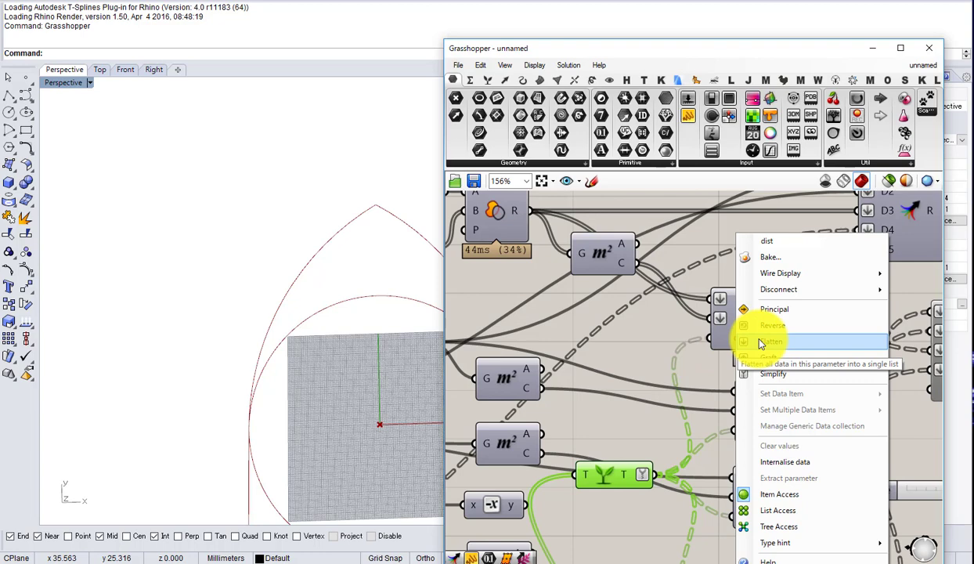
pyautogui.click(759, 343)
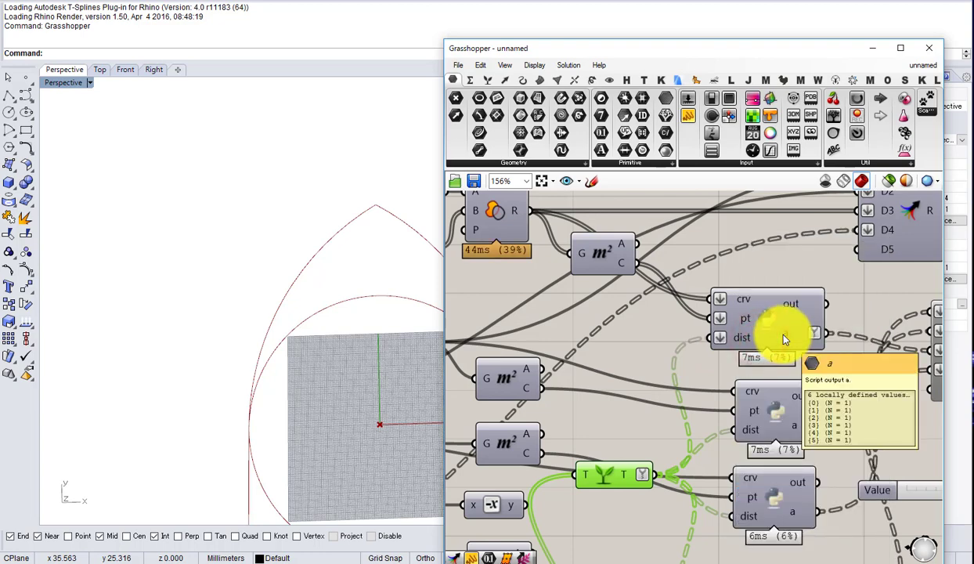
pyautogui.click(788, 324)
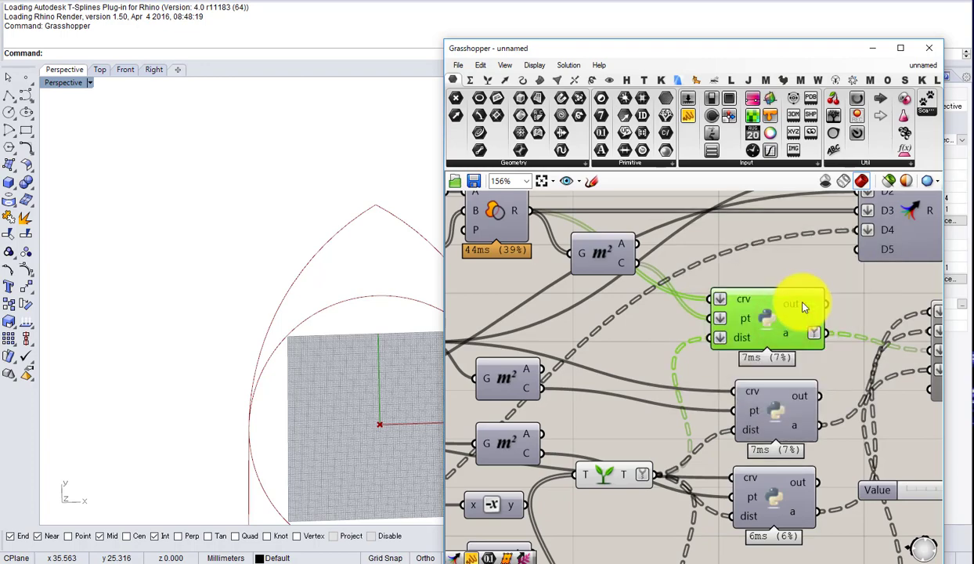
pyautogui.scroll(-3, 666, 304)
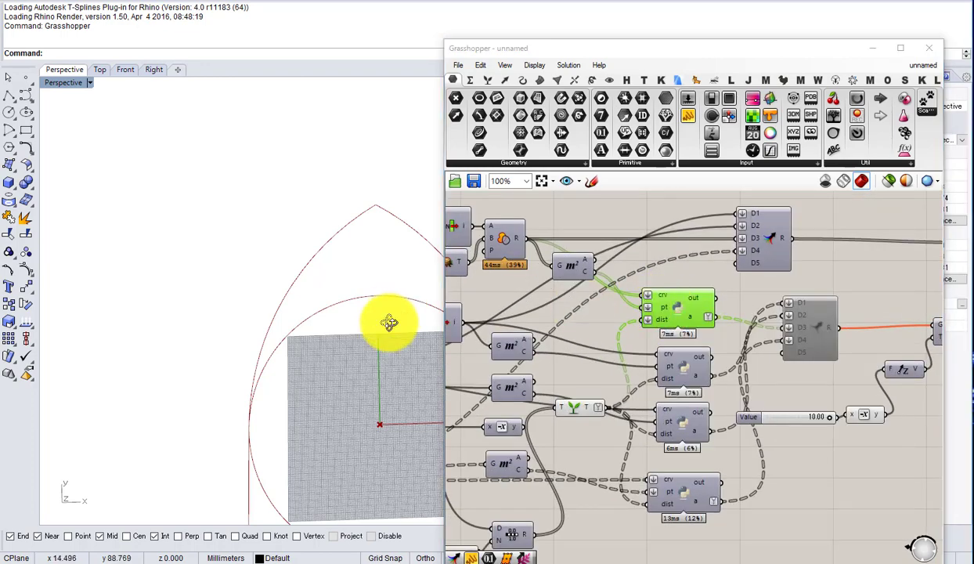
pyautogui.moveTo(389, 323); pyautogui.dragTo(359, 332, button='right')
pyautogui.scroll(-10, 360, 345)
pyautogui.scroll(15, 346, 403)
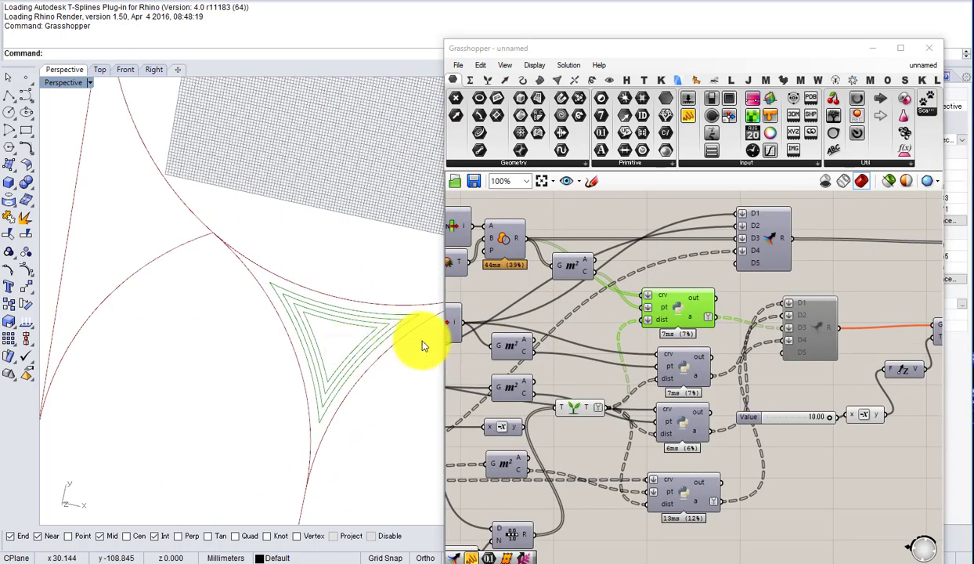
pyautogui.scroll(-3, 411, 329)
pyautogui.scroll(2, 671, 311)
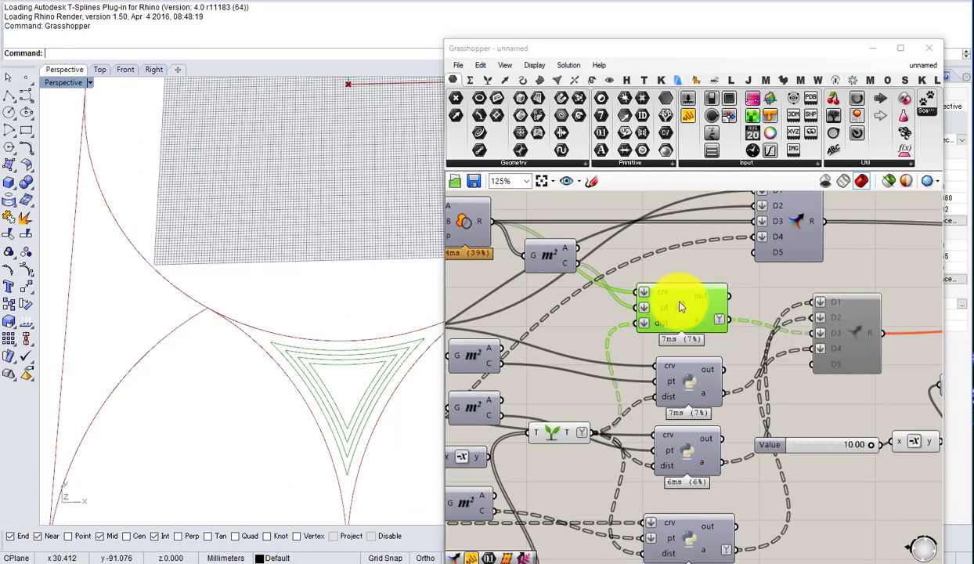
# Step: Turn on the viewport preview of the top Python component and toggle the preview of the region component feeding it
pyautogui.scroll(-2, 676, 306)
pyautogui.moveTo(636, 314); pyautogui.dragTo(658, 314, button='right')
pyautogui.click(603, 272)
pyautogui.middleClick(600, 271)
pyautogui.click(619, 248)
pyautogui.scroll(-2, 609, 277)
pyautogui.scroll(1, 658, 315)
pyautogui.scroll(1, 601, 394)
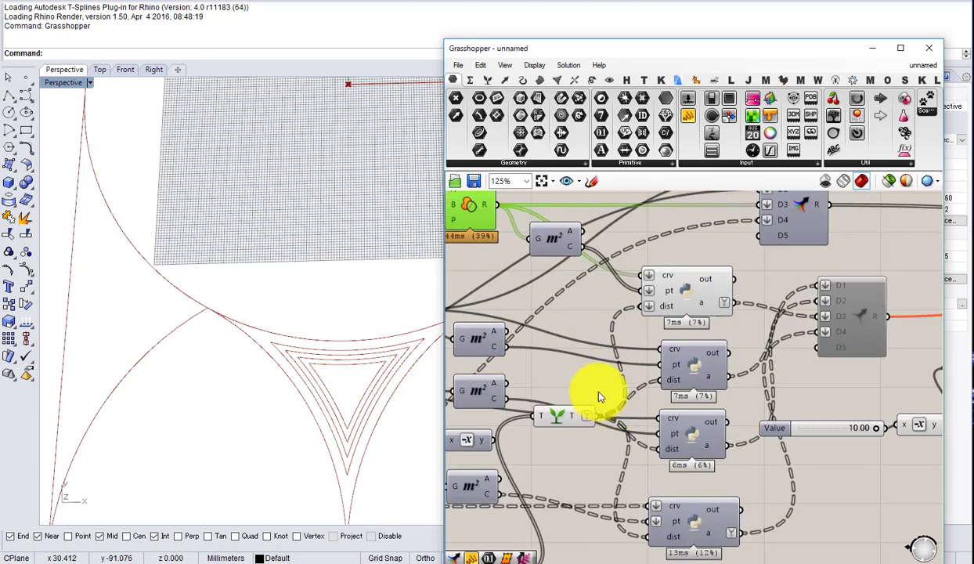
pyautogui.moveTo(477, 224); pyautogui.dragTo(560, 280, button='right')
pyautogui.middleClick(558, 275)
pyautogui.click(587, 236)
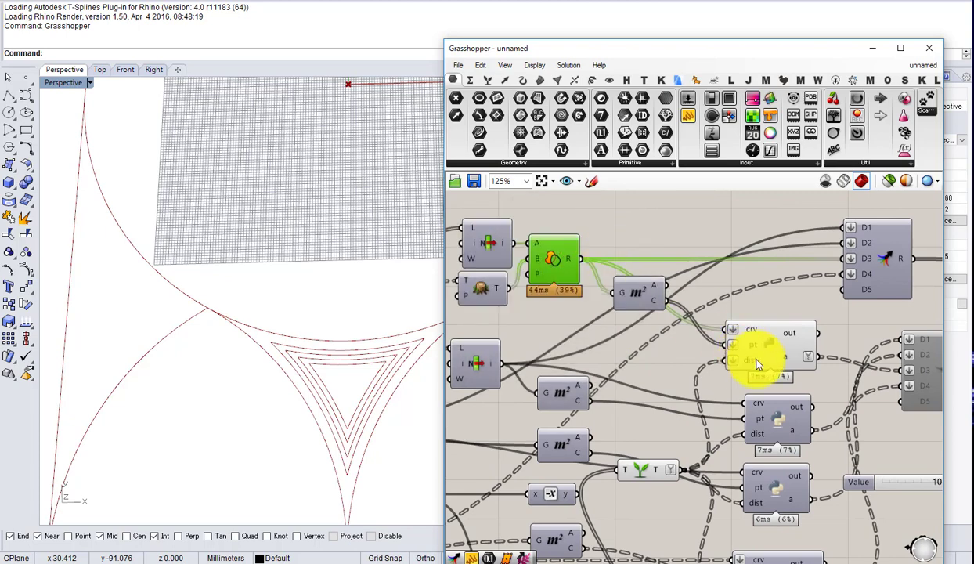
# Step: Remove the flattening from the top Python component's dist input and check the offset curves in the viewport
pyautogui.rightClick(758, 364)
pyautogui.click(799, 341)
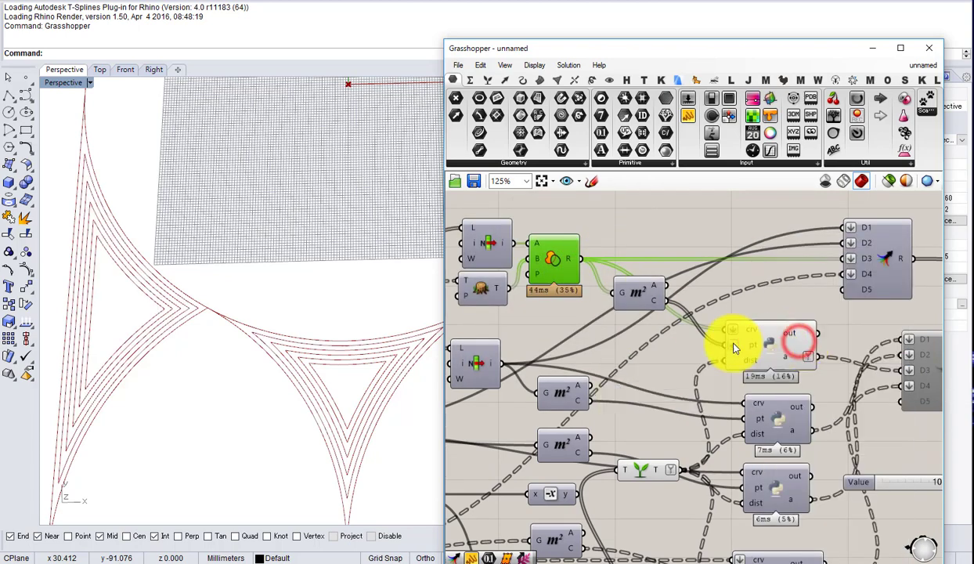
pyautogui.scroll(-1, 631, 366)
pyautogui.scroll(3, 286, 337)
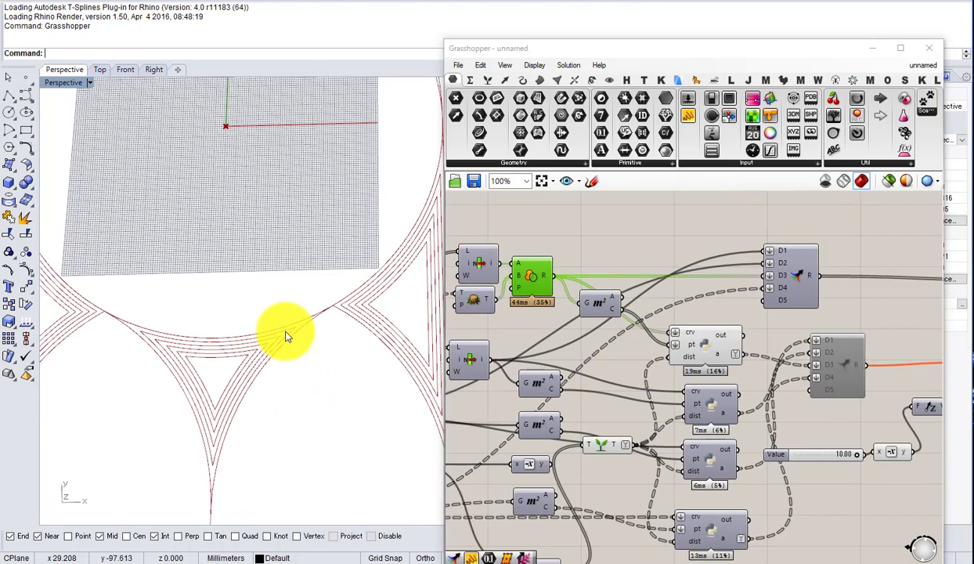
pyautogui.scroll(-3, 285, 335)
pyautogui.scroll(1, 284, 335)
pyautogui.scroll(3, 689, 372)
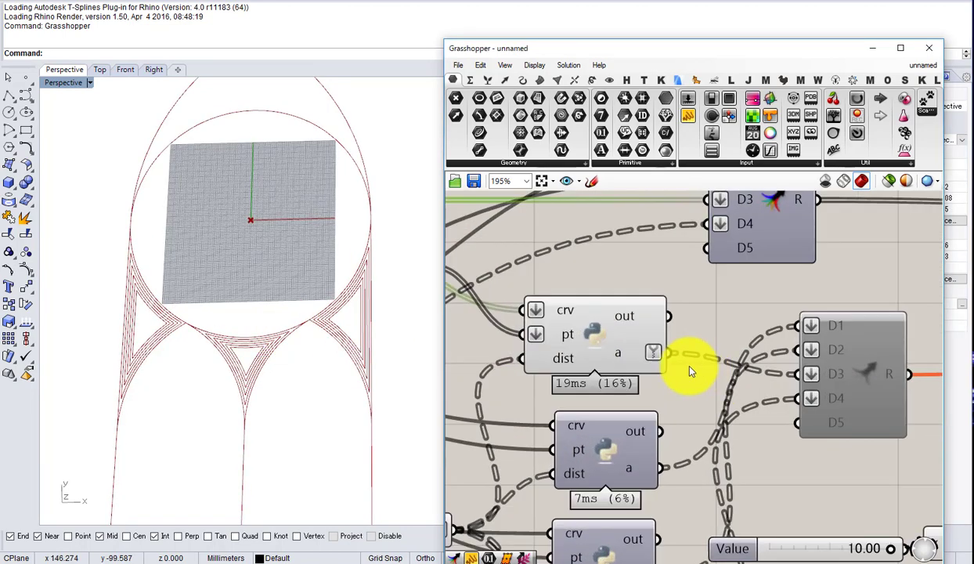
# Step: Check the top Python component's a output and move the disabled Merge component lower to free space above it
pyautogui.scroll(1, 666, 356)
pyautogui.moveTo(620, 358)
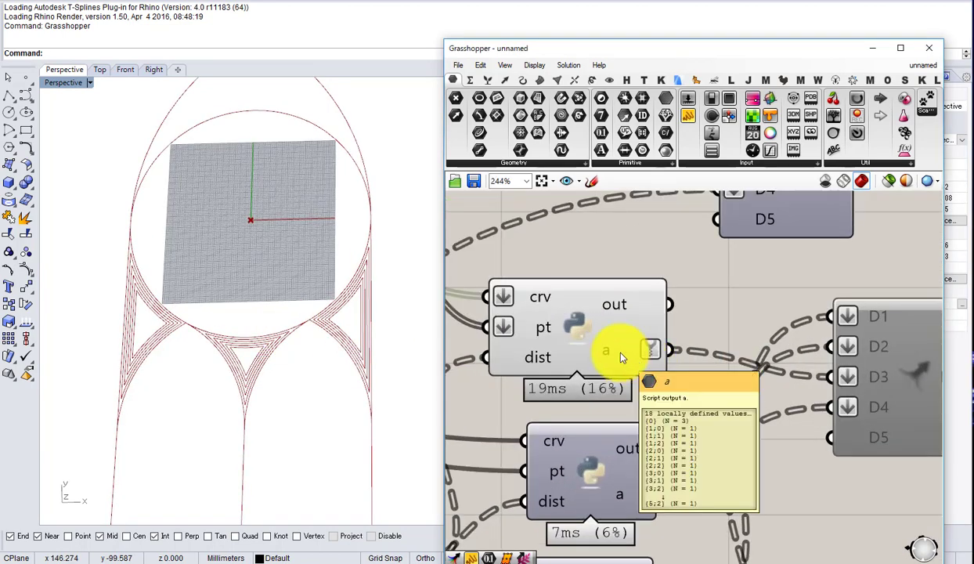
pyautogui.scroll(-2, 621, 357)
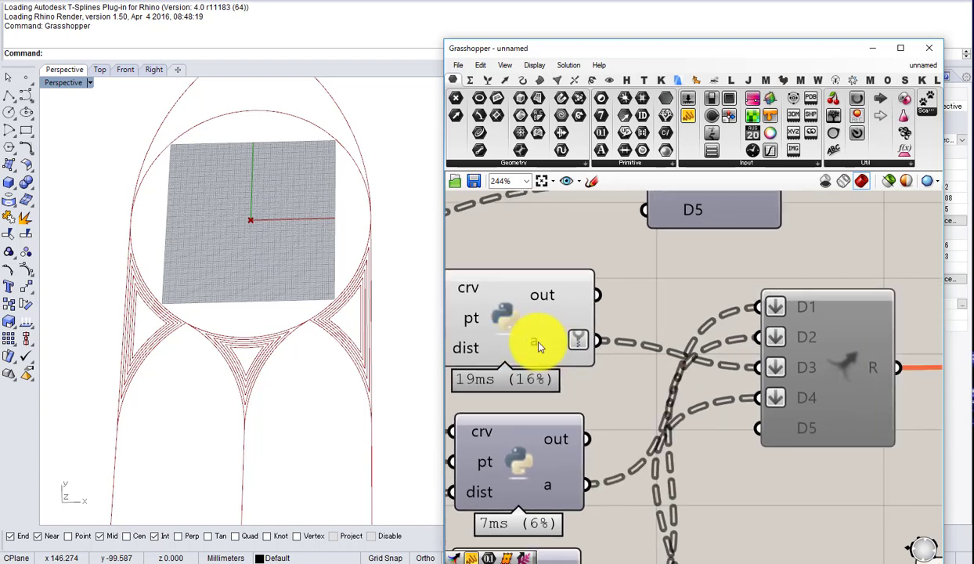
pyautogui.moveTo(693, 345); pyautogui.dragTo(711, 405)
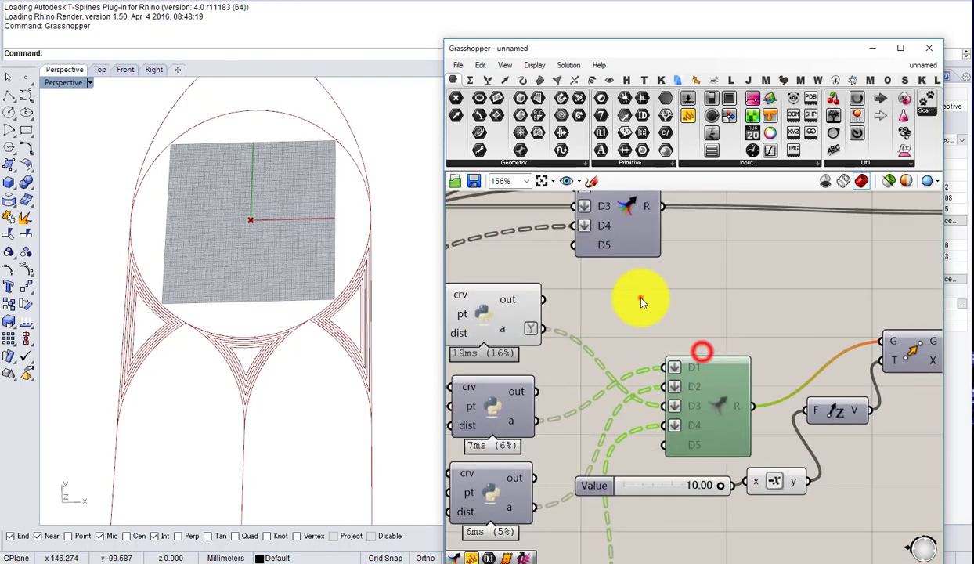
# Step: Try feeding the top Python component's a output into a tree branch component
pyautogui.doubleClick(634, 298)
pyautogui.write('bra')
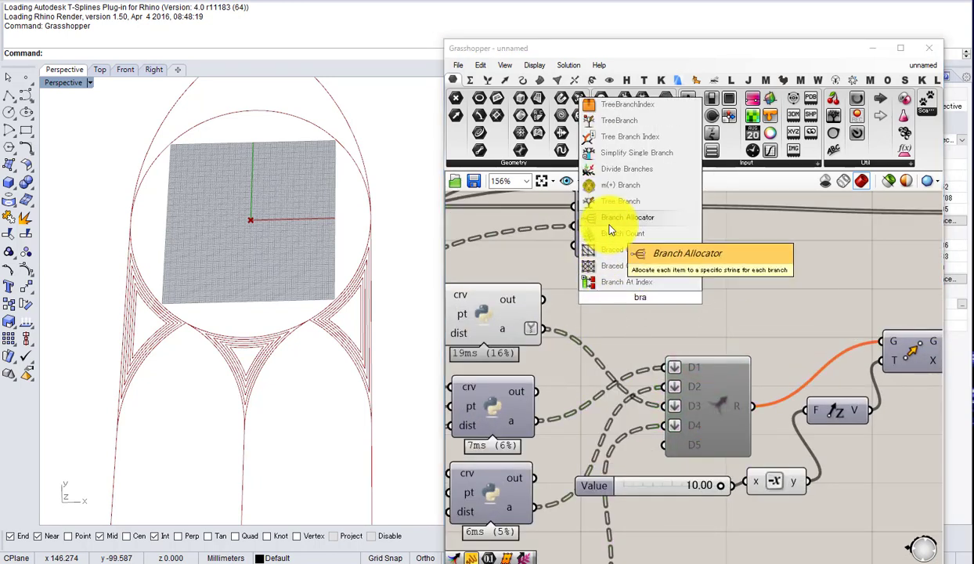
pyautogui.click(615, 113)
pyautogui.scroll(1, 549, 313)
pyautogui.moveTo(542, 336); pyautogui.dragTo(656, 316)
pyautogui.scroll(-2, 659, 317)
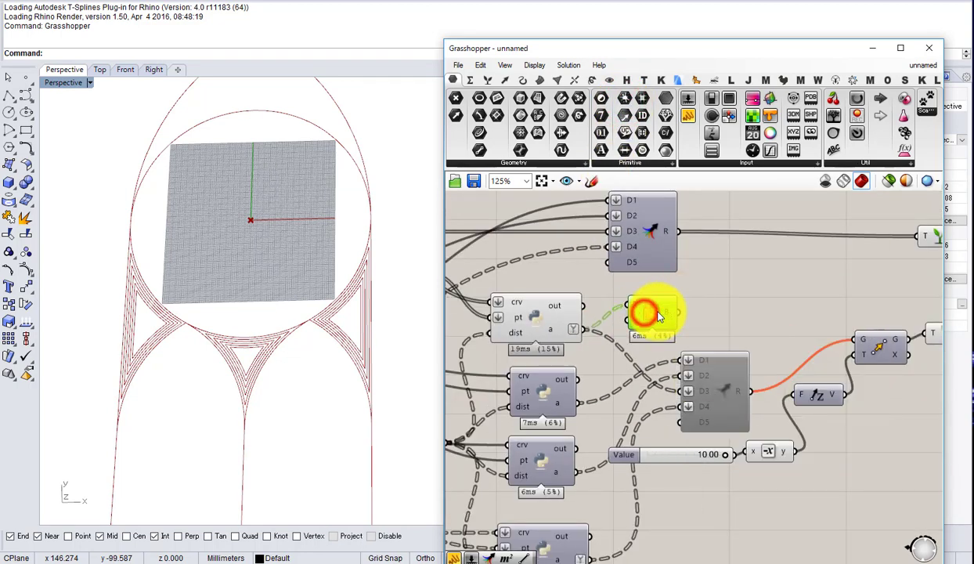
pyautogui.press('Delete')
# Step: Place an empty Panel above the upper Area component
pyautogui.moveTo(564, 318); pyautogui.dragTo(735, 316, button='right')
pyautogui.moveTo(672, 271); pyautogui.dragTo(757, 327, button='right')
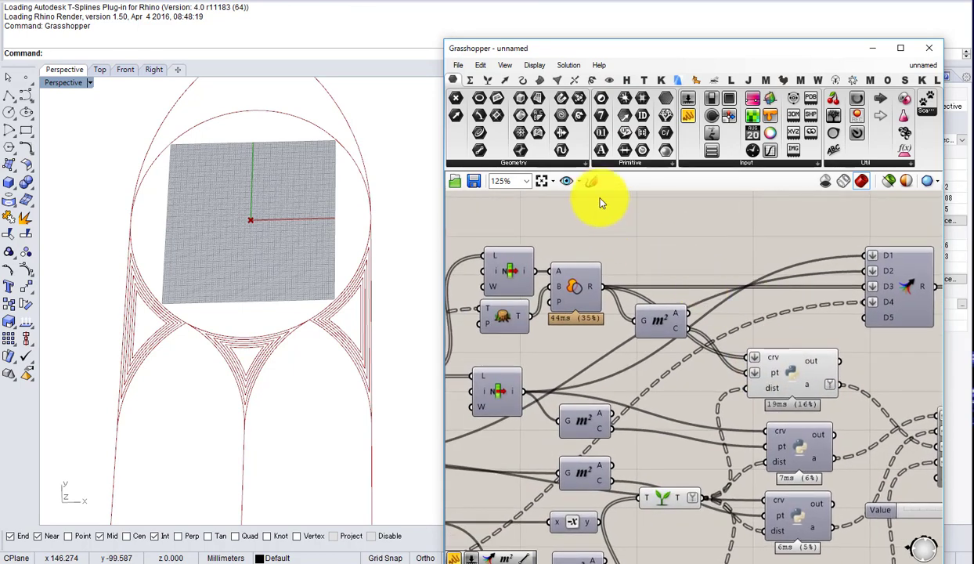
pyautogui.moveTo(688, 130); pyautogui.dragTo(678, 240)
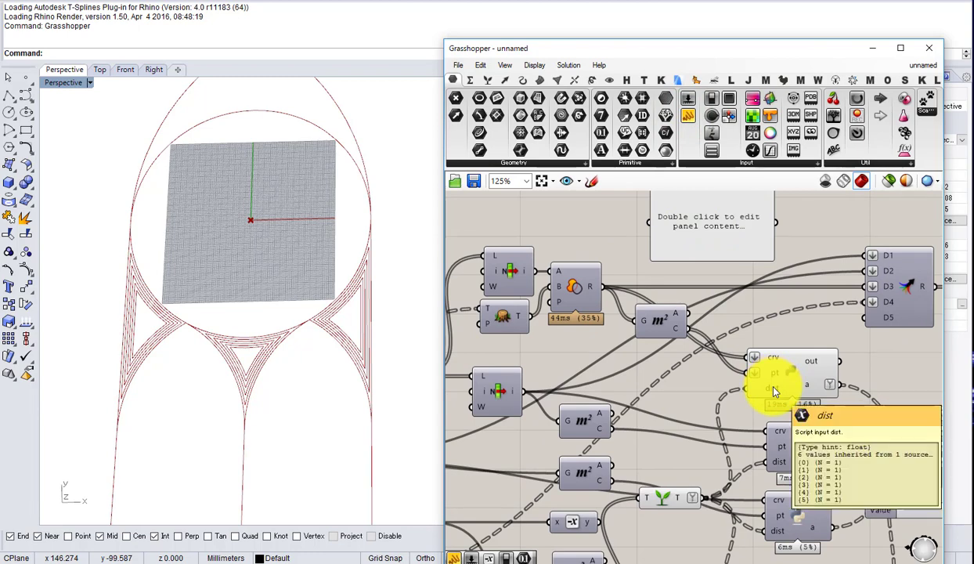
pyautogui.rightClick(774, 391)
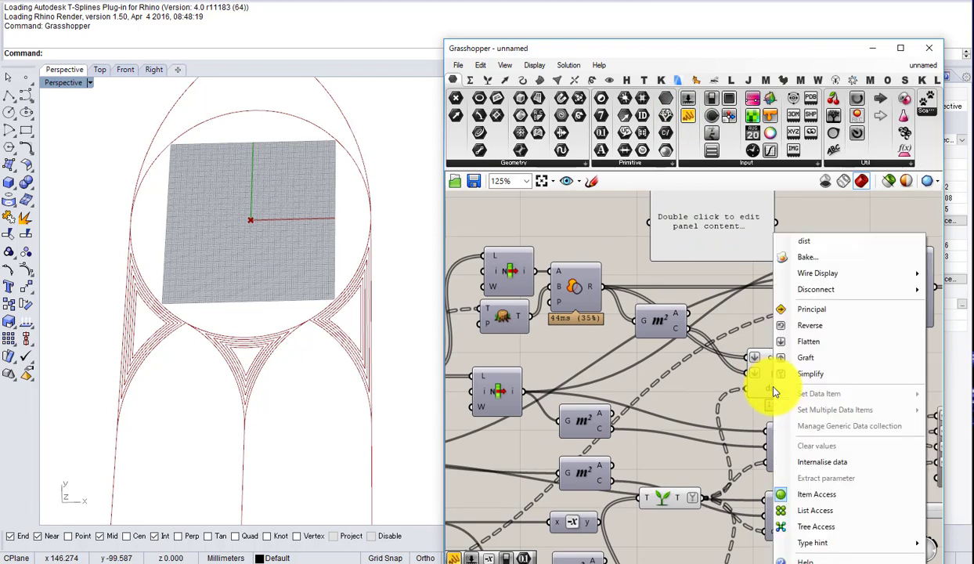
pyautogui.click(697, 374)
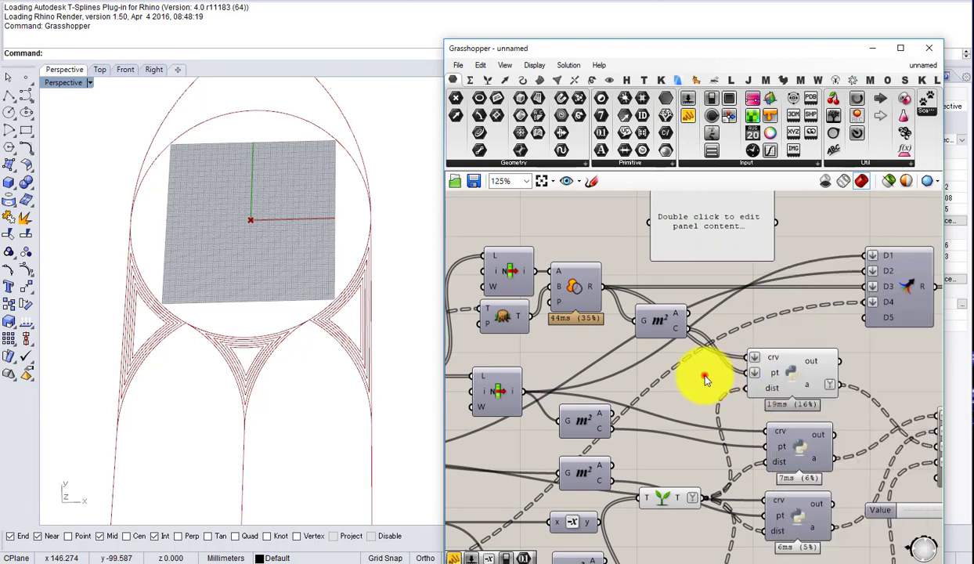
pyautogui.rightClick(774, 357)
pyautogui.click(682, 367)
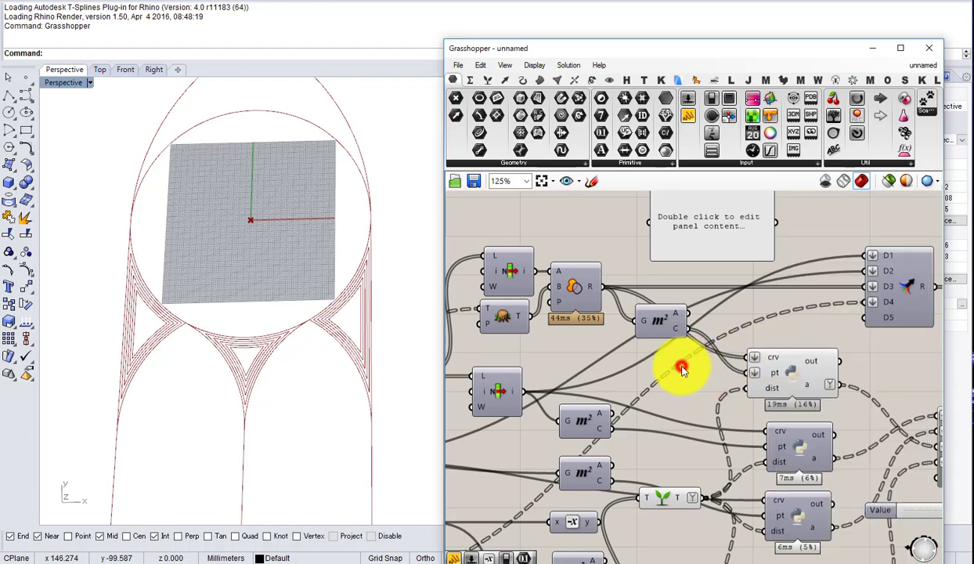
# Step: Wire the region component's R output into the empty Panel and move the upper Area component slightly lower
pyautogui.moveTo(684, 370); pyautogui.dragTo(683, 469, button='right')
pyautogui.moveTo(595, 385); pyautogui.dragTo(680, 330)
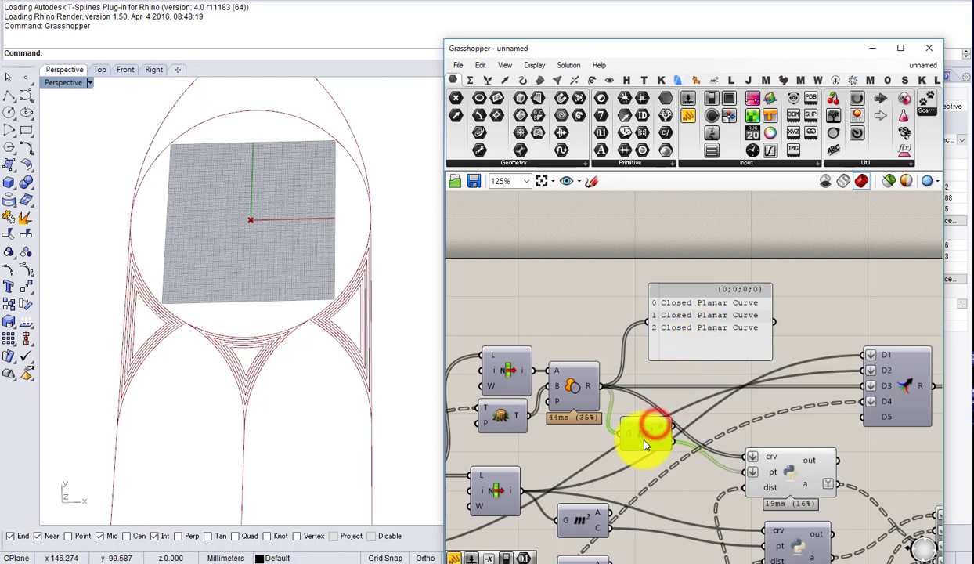
pyautogui.moveTo(645, 445); pyautogui.dragTo(644, 457)
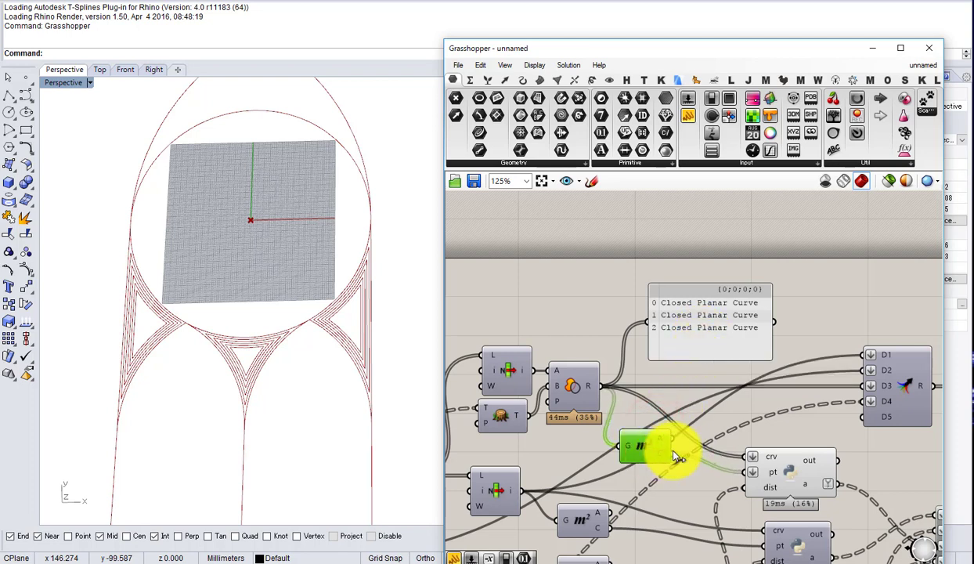
pyautogui.rightClick(591, 383)
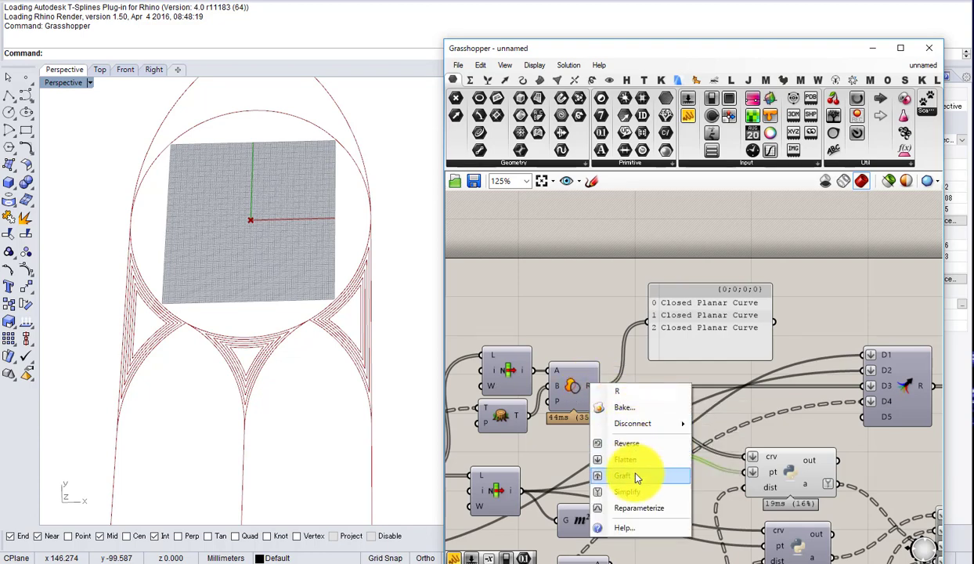
pyautogui.click(746, 425)
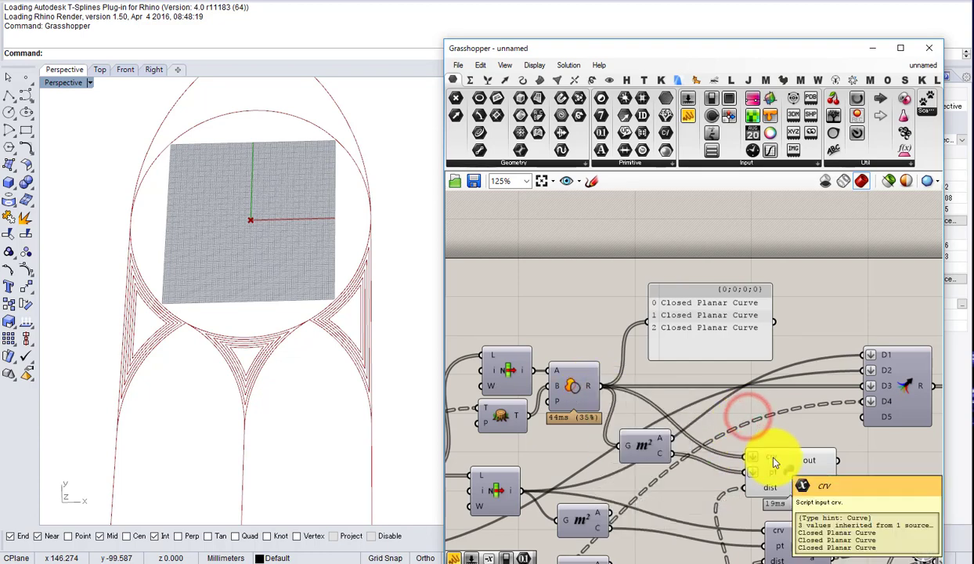
# Step: Graft the crv and pt inputs of the top Python component
pyautogui.rightClick(767, 458)
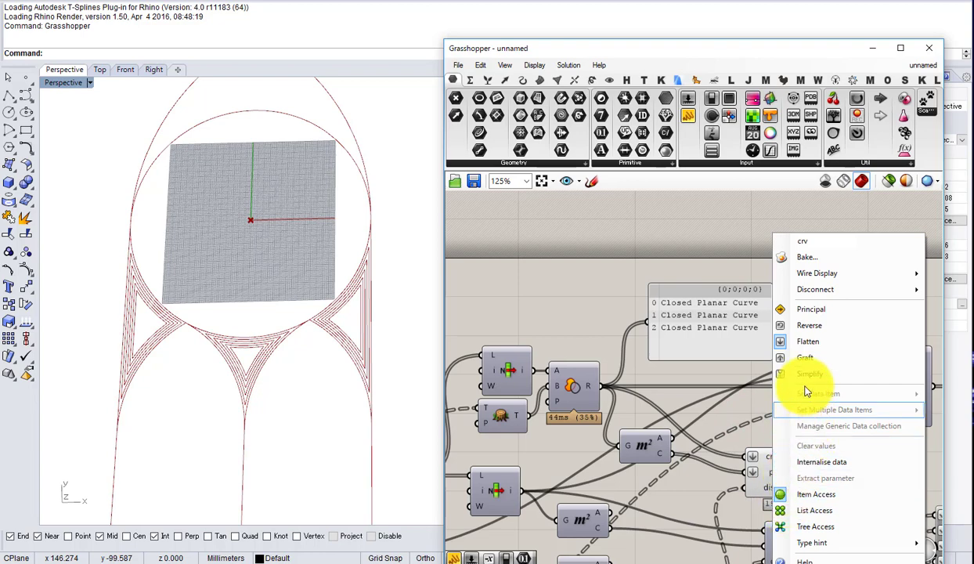
pyautogui.click(812, 359)
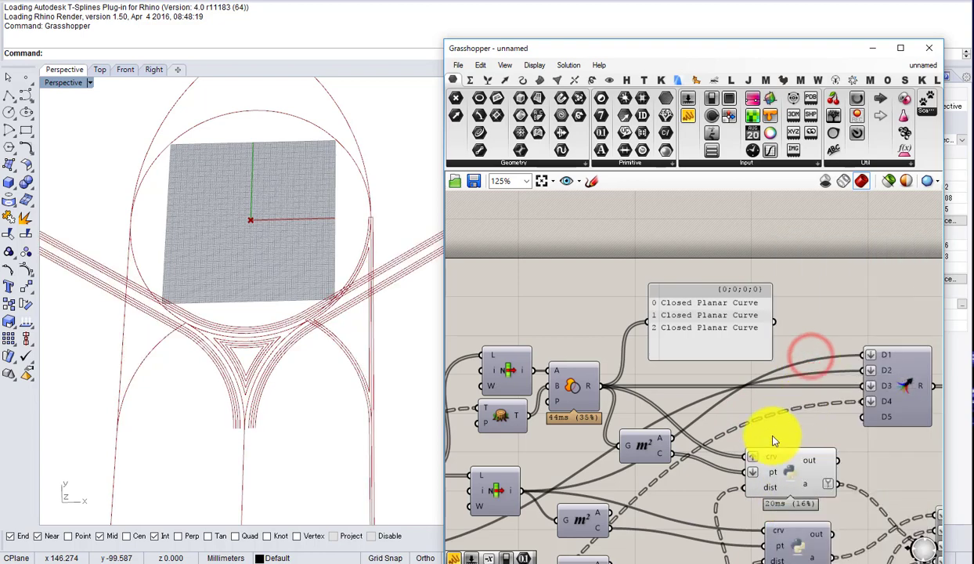
pyautogui.rightClick(768, 471)
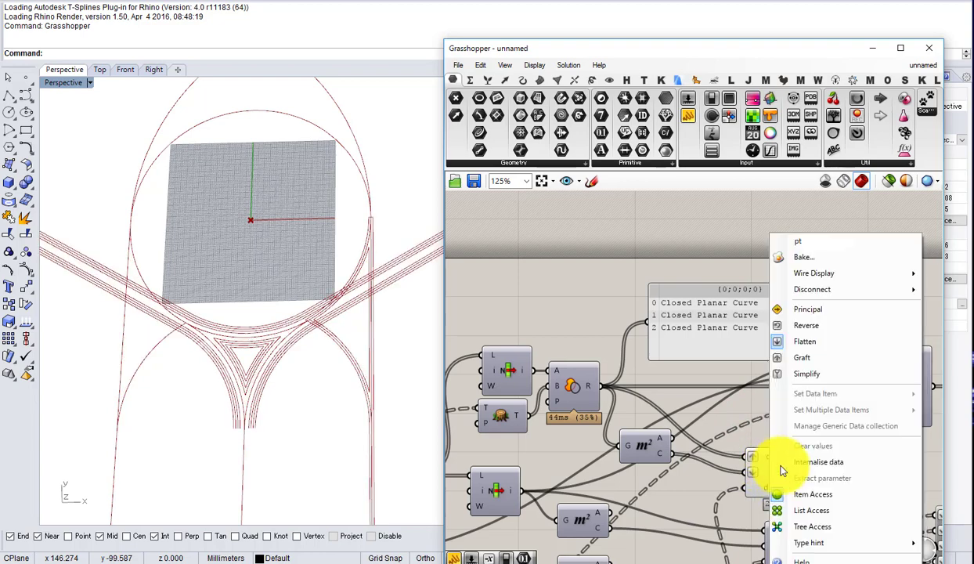
pyautogui.click(812, 359)
# Step: Simplify the grafted crv and pt inputs of the top Python component
pyautogui.scroll(4, 753, 386)
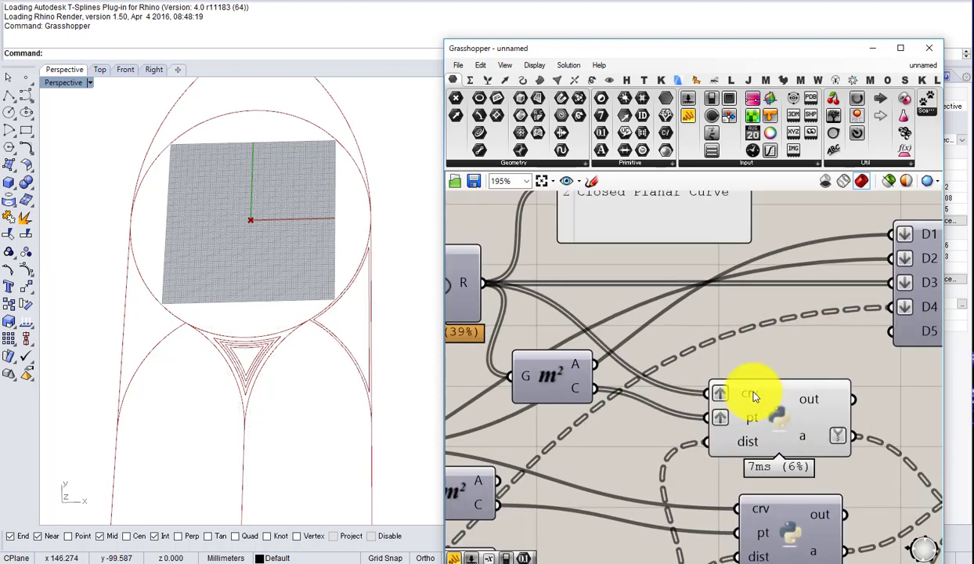
pyautogui.rightClick(754, 397)
pyautogui.click(813, 374)
pyautogui.rightClick(752, 420)
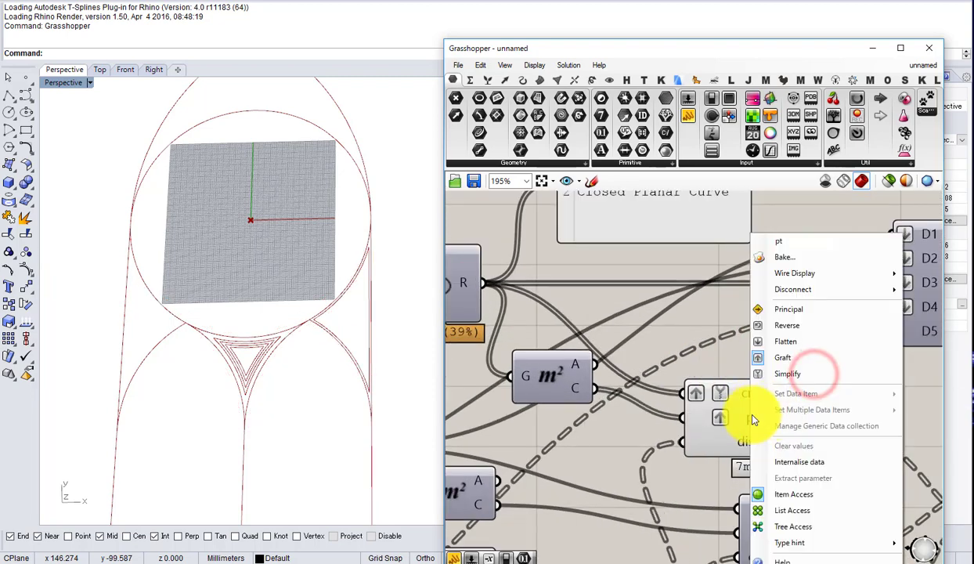
pyautogui.click(788, 374)
pyautogui.scroll(-2, 717, 392)
pyautogui.scroll(1, 681, 392)
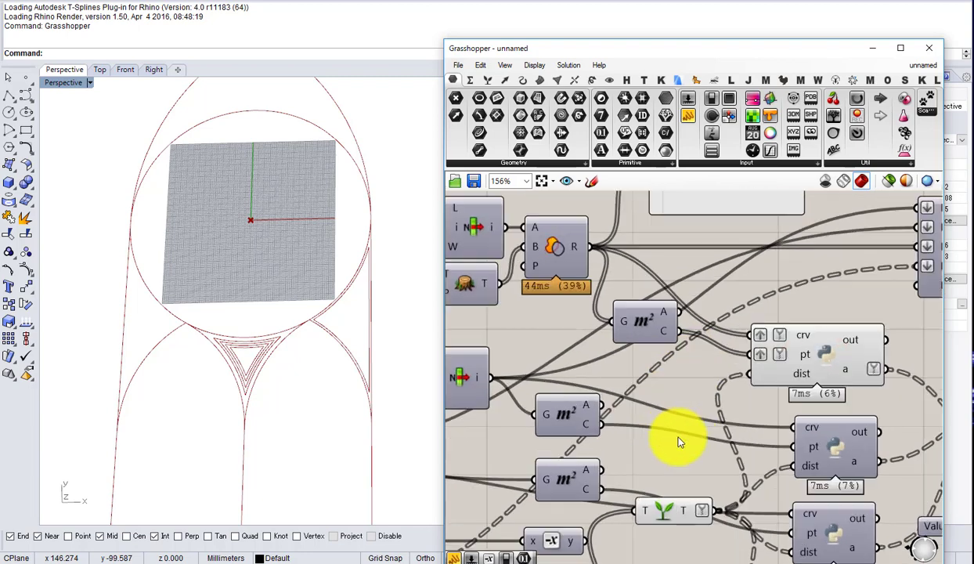
# Step: Wire the Range component's R output directly into the top Python component's dist input, replacing the Graft Tree connection
pyautogui.scroll(-2, 679, 444)
pyautogui.moveTo(678, 447); pyautogui.dragTo(683, 368, button='right')
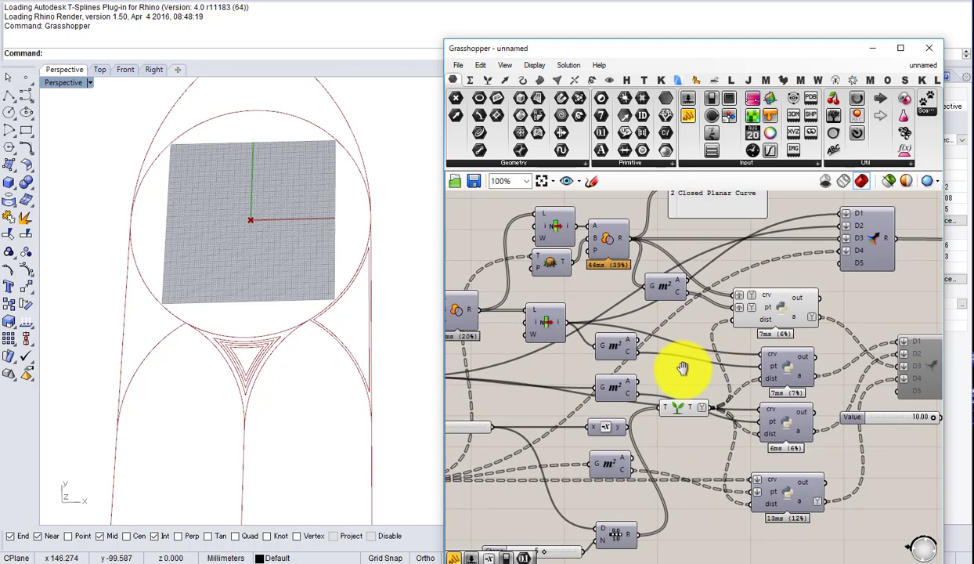
pyautogui.moveTo(637, 535); pyautogui.dragTo(740, 331)
pyautogui.scroll(1, 763, 335)
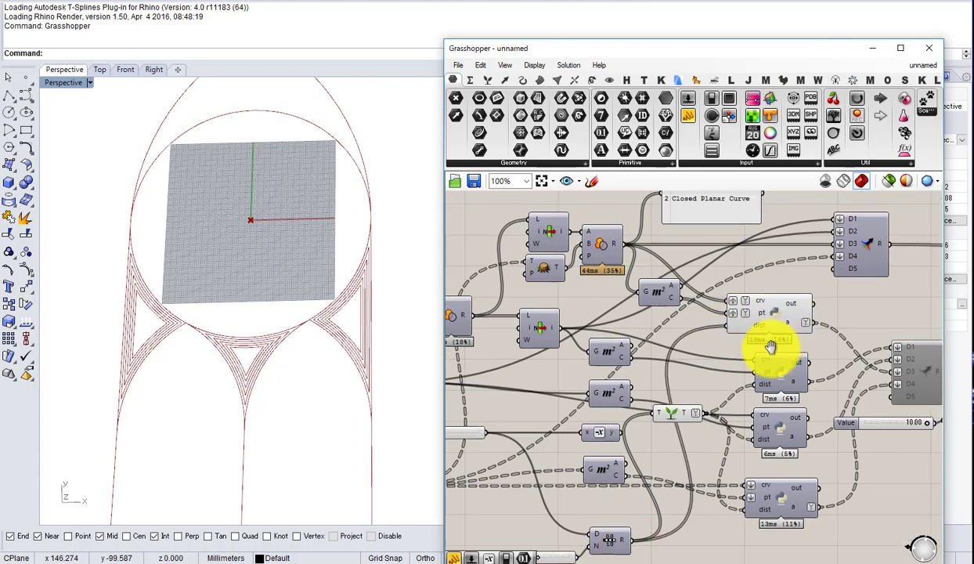
pyautogui.moveTo(762, 350)
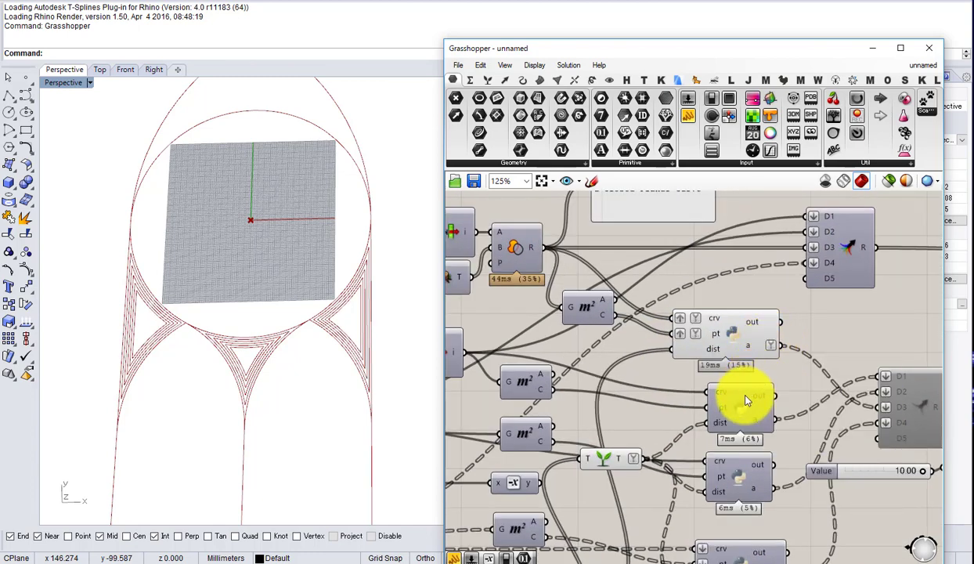
# Step: Wire the Range output directly into the second Python component's dist input and simplify that component's a output
pyautogui.moveTo(630, 446); pyautogui.dragTo(638, 365, button='right')
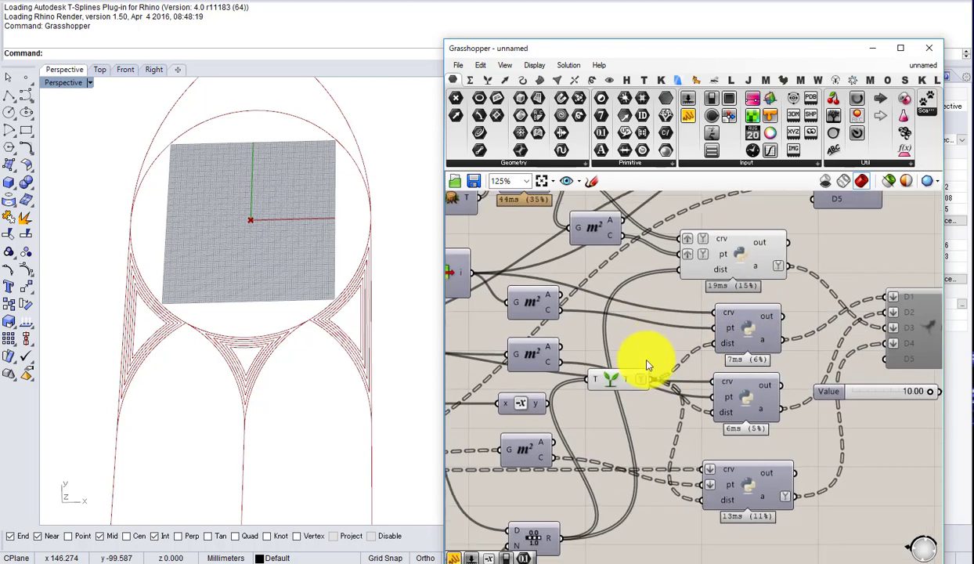
pyautogui.moveTo(563, 544); pyautogui.dragTo(771, 348)
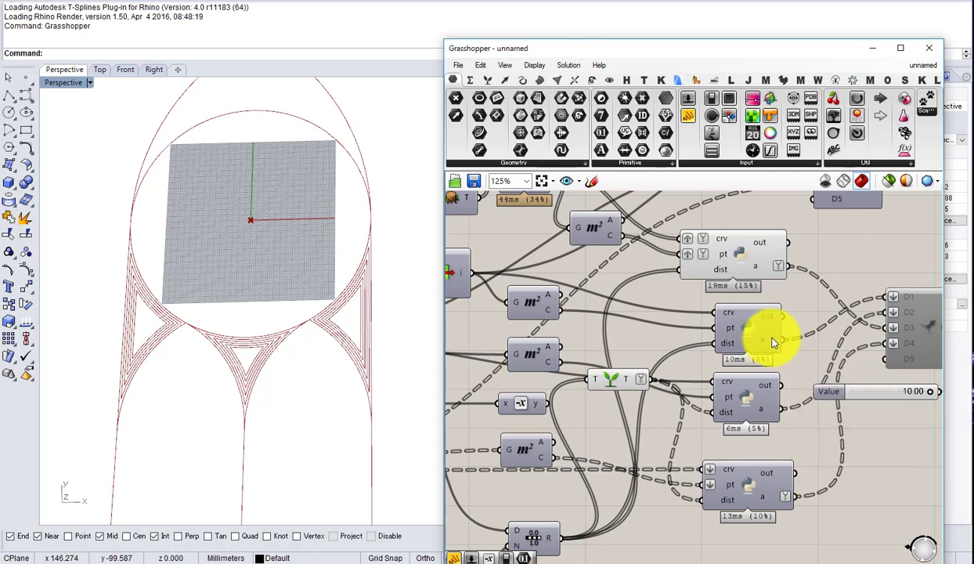
pyautogui.rightClick(784, 338)
pyautogui.click(803, 448)
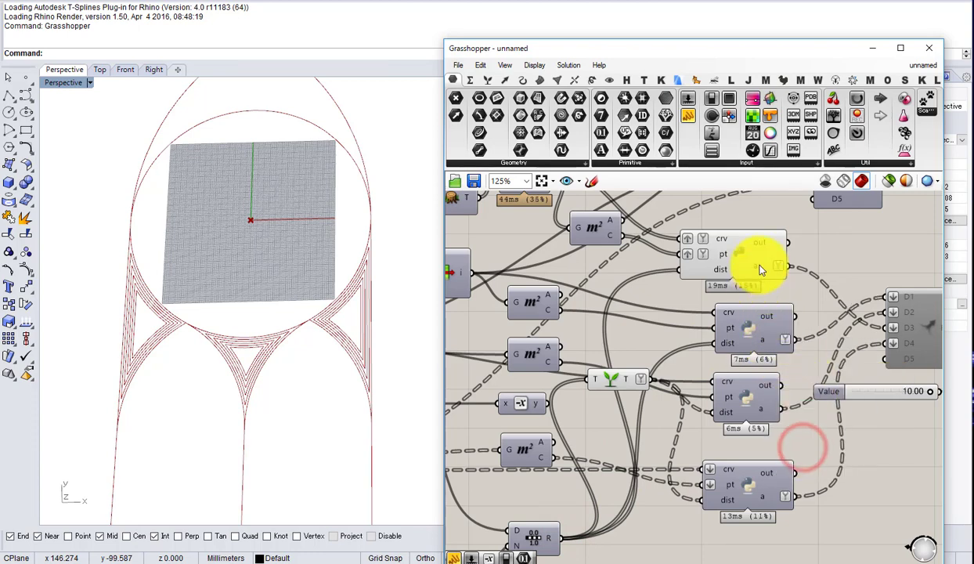
# Step: Wire the Range output directly into the dist inputs of the lower two Python components and move the Graft Tree component out of the way
pyautogui.moveTo(761, 270)
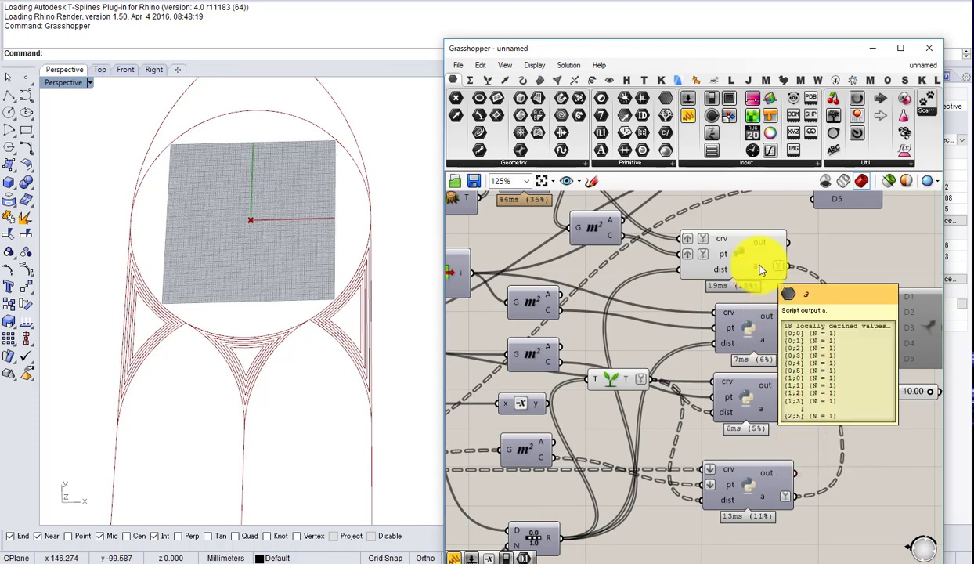
pyautogui.moveTo(619, 374); pyautogui.dragTo(644, 437)
pyautogui.moveTo(589, 506); pyautogui.dragTo(712, 414)
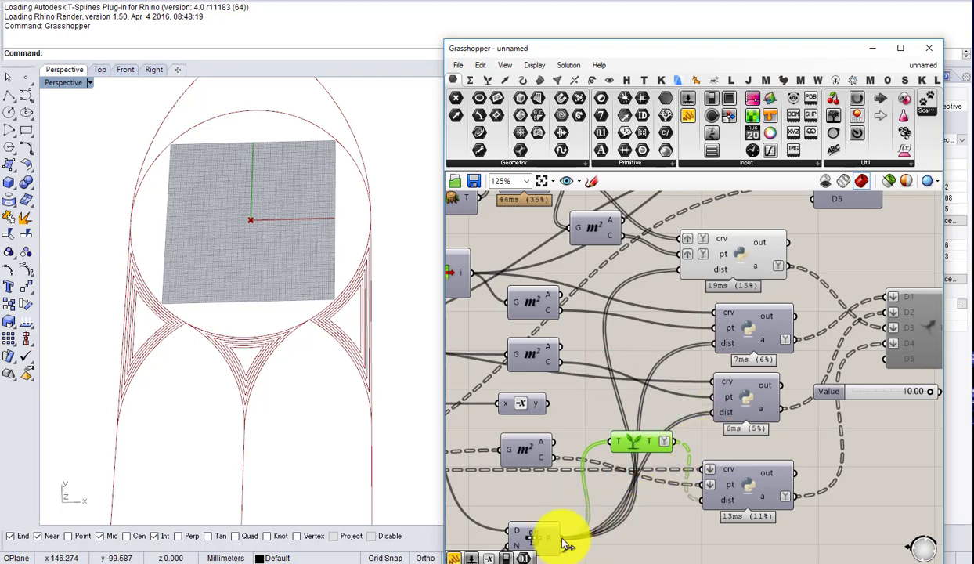
pyautogui.moveTo(648, 442); pyautogui.dragTo(649, 536)
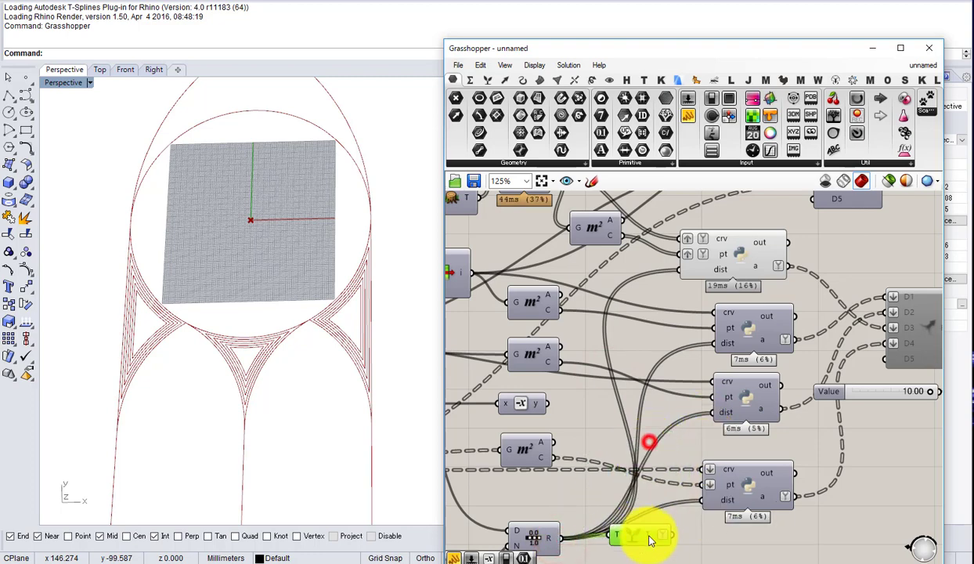
# Step: Graft and simplify both the crv and pt inputs of the bottom Python component
pyautogui.rightClick(726, 470)
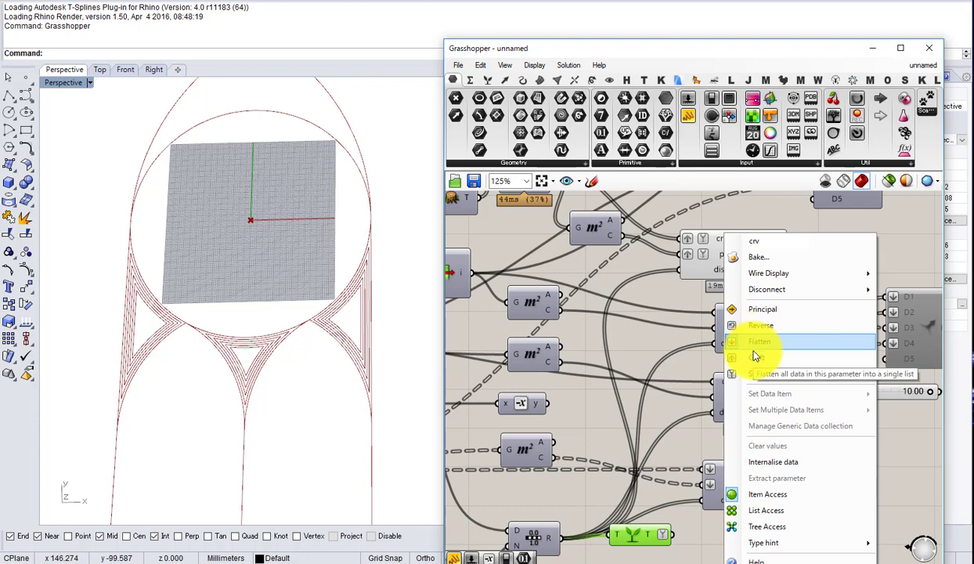
pyautogui.click(752, 352)
pyautogui.rightClick(727, 477)
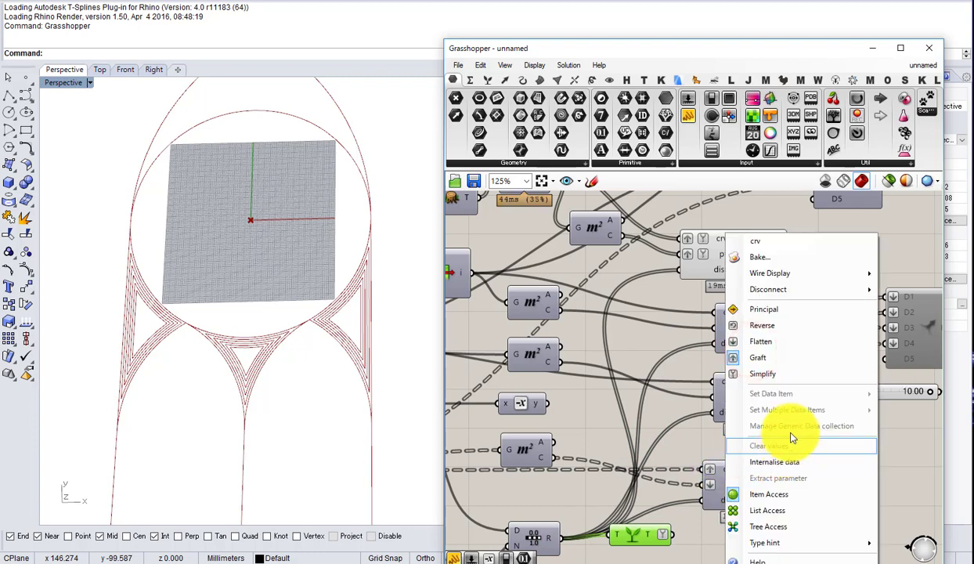
pyautogui.click(793, 383)
pyautogui.click(726, 485)
pyautogui.rightClick(727, 485)
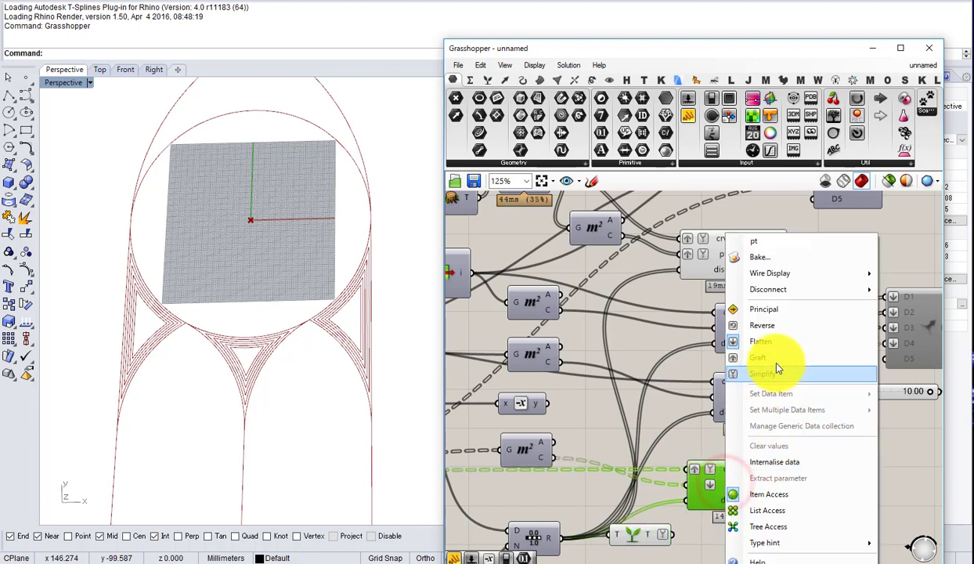
pyautogui.click(773, 359)
pyautogui.rightClick(728, 481)
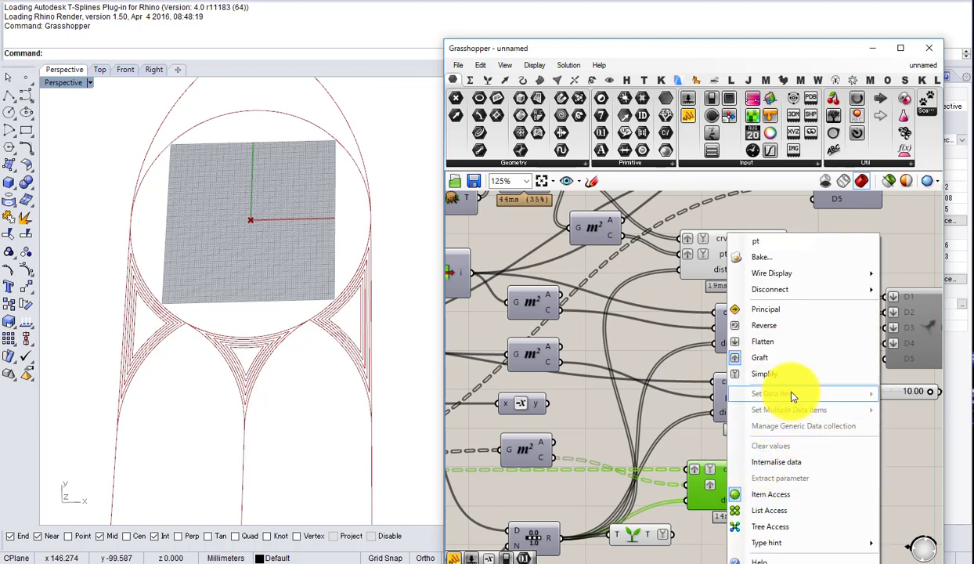
pyautogui.click(792, 378)
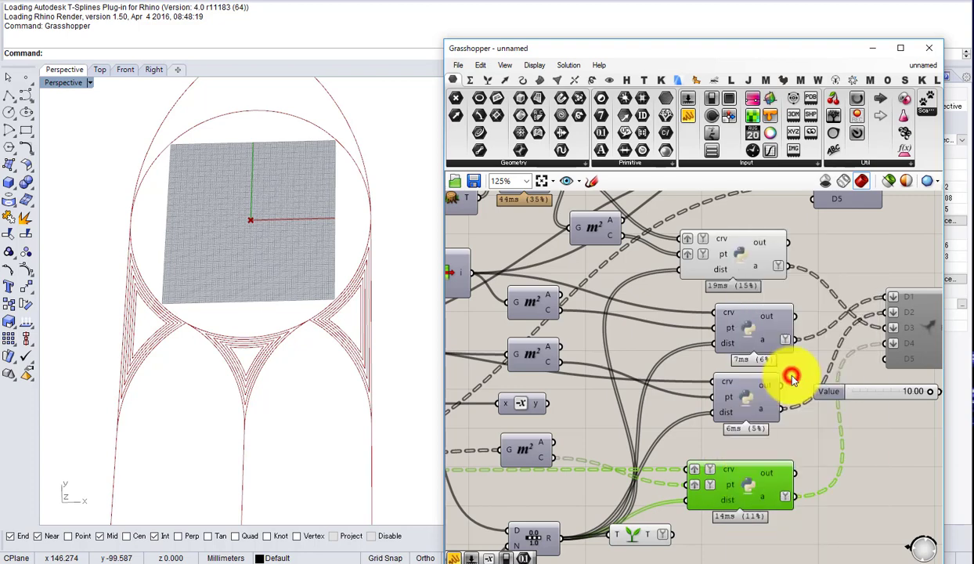
# Step: Try grafting the second Python component's crv input, and remove the graft again
pyautogui.rightClick(729, 317)
pyautogui.click(769, 355)
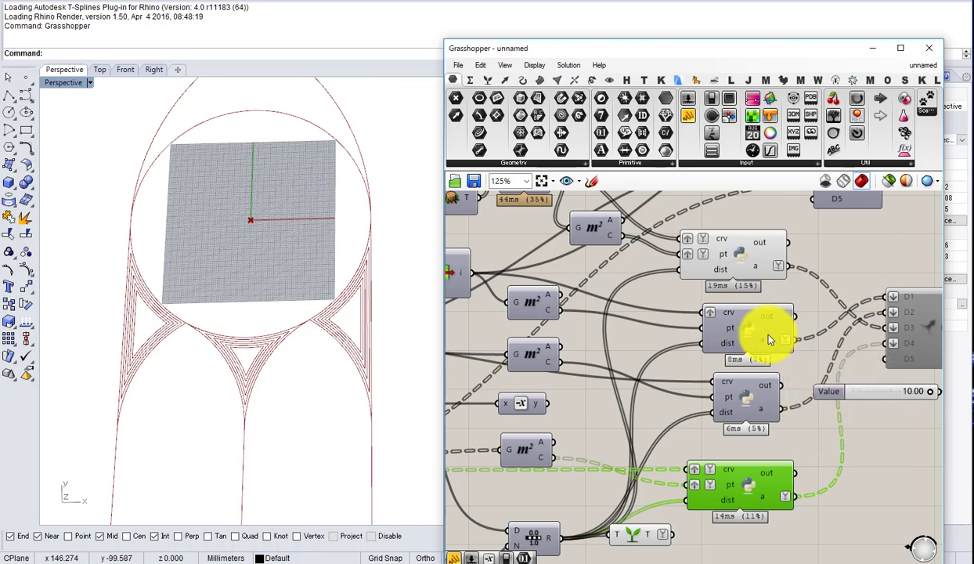
pyautogui.rightClick(712, 310)
pyautogui.click(760, 358)
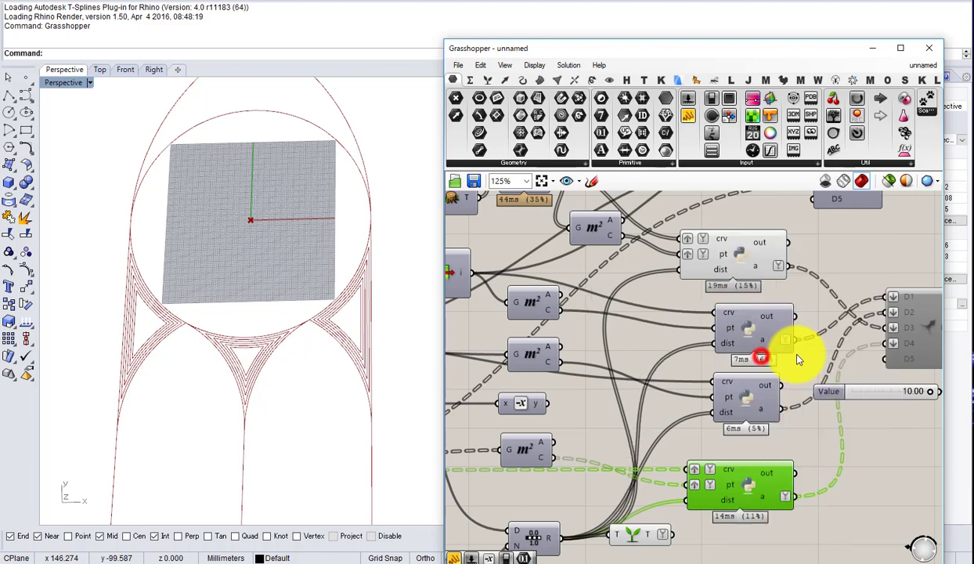
# Step: Shift the second Python component slightly toward its inputs and check the data tree of the top Python component's a output
pyautogui.moveTo(773, 398); pyautogui.dragTo(750, 376, button='right')
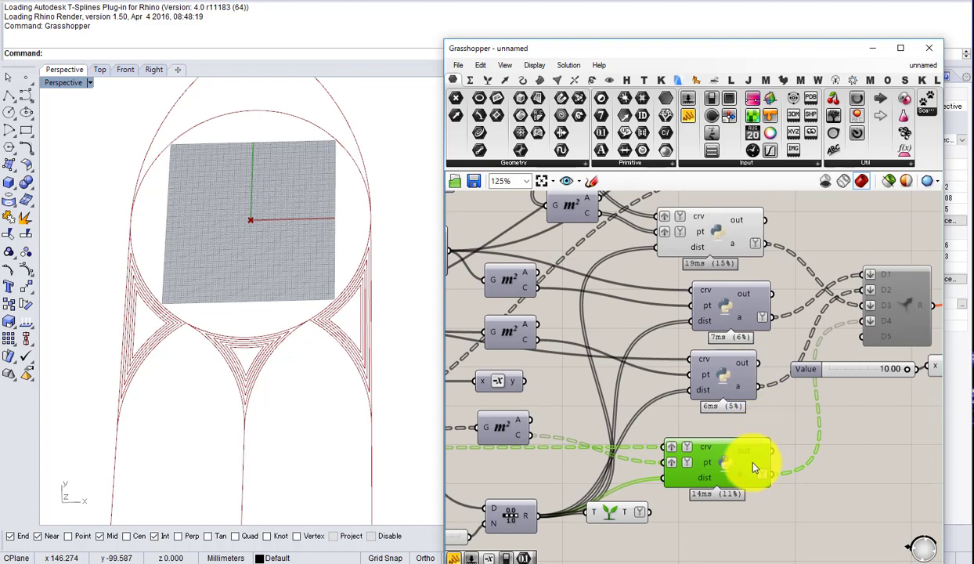
pyautogui.moveTo(753, 467); pyautogui.dragTo(709, 475, button='right')
pyautogui.moveTo(698, 260)
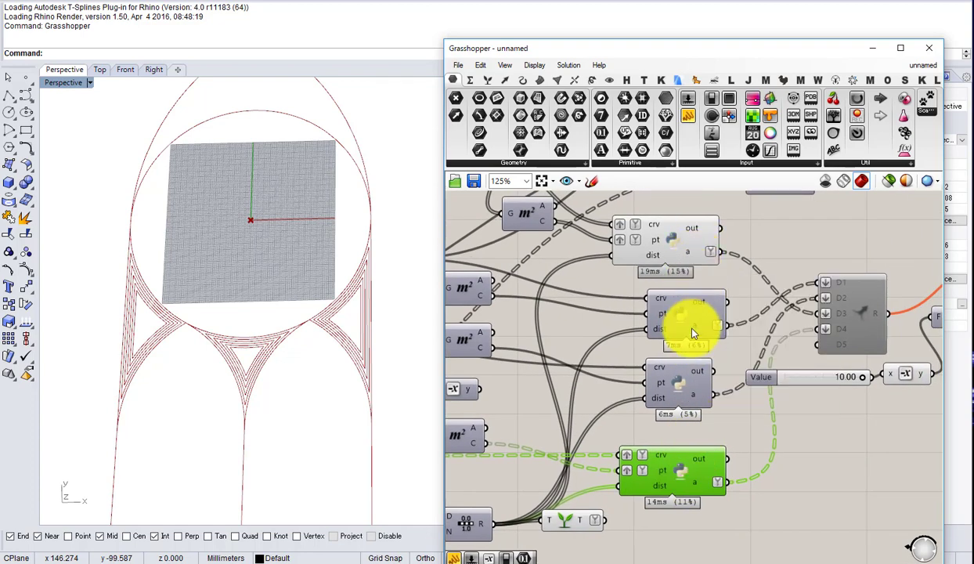
pyautogui.moveTo(693, 328)
pyautogui.mouseDown()
pyautogui.moveTo(679, 329)
pyautogui.moveTo(689, 327)
pyautogui.mouseUp()
pyautogui.moveTo(688, 326)
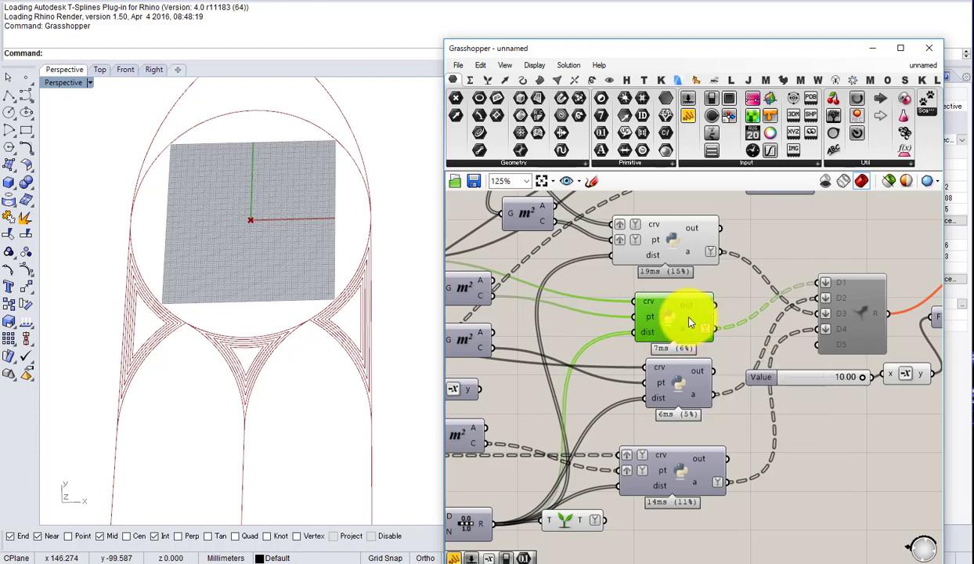
pyautogui.moveTo(703, 261)
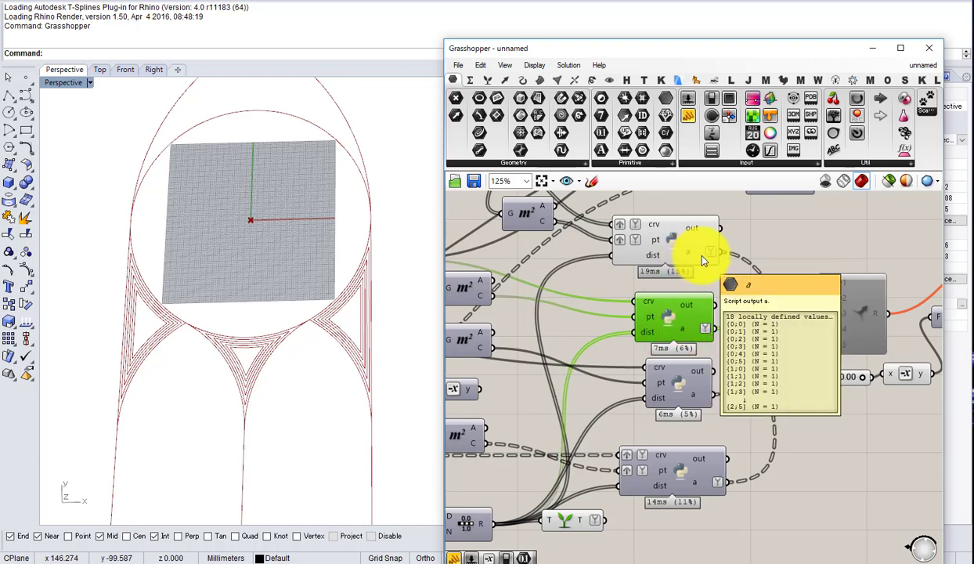
# Step: Add a Shift Paths component, feed it the top Python component's a output, and check its shifted data tree
pyautogui.doubleClick(773, 237)
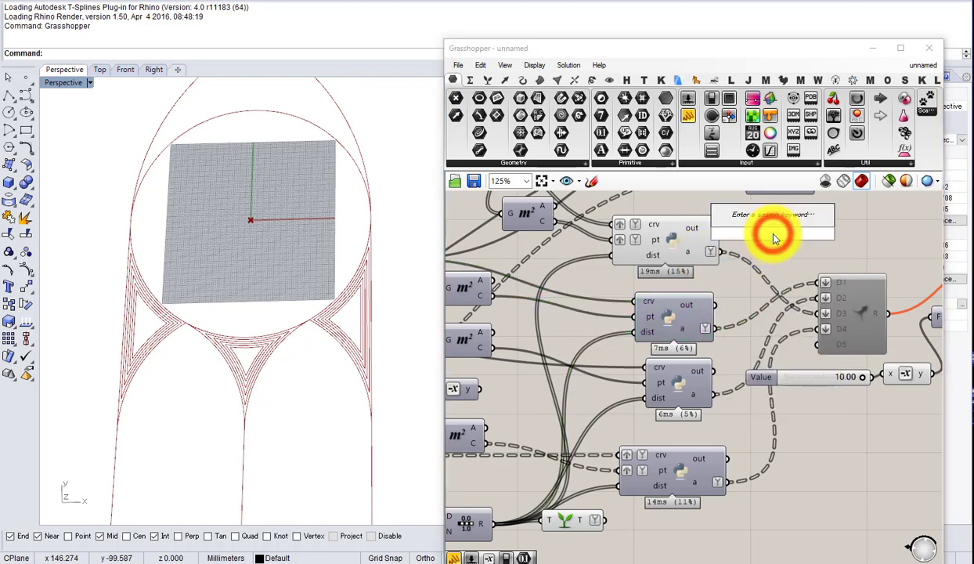
pyautogui.write('shift')
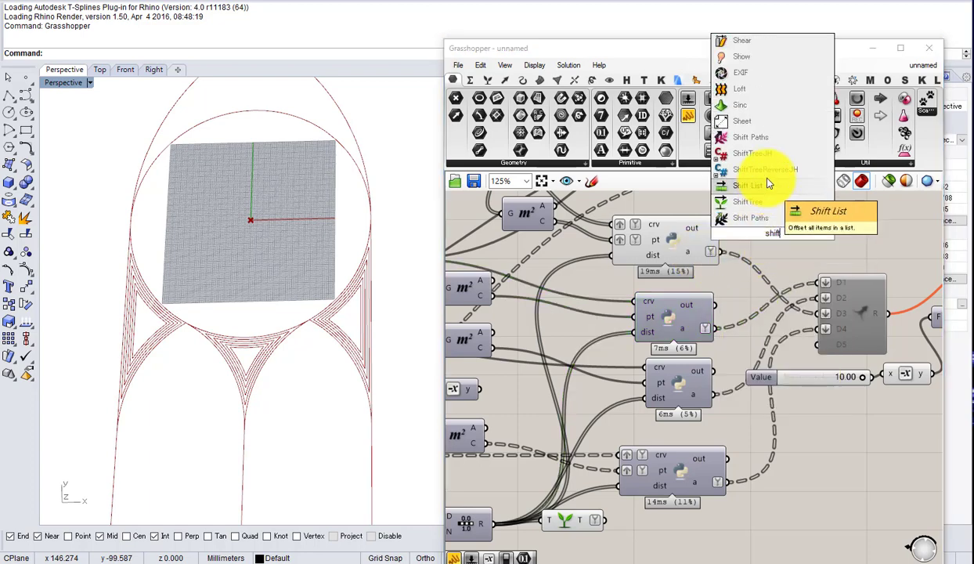
pyautogui.click(768, 183)
pyautogui.scroll(4, 726, 245)
pyautogui.moveTo(732, 255); pyautogui.dragTo(792, 262)
pyautogui.moveTo(831, 259)
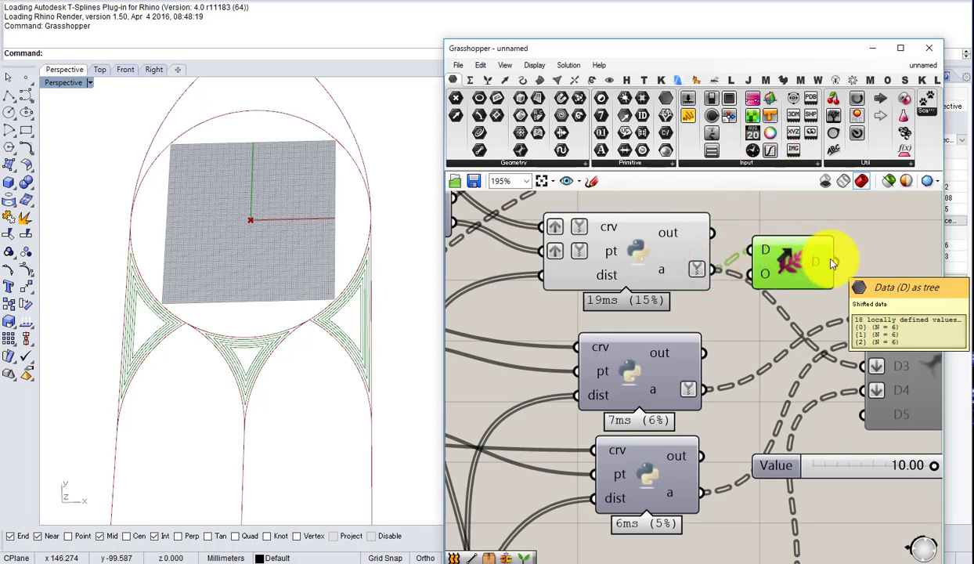
pyautogui.scroll(-3, 811, 268)
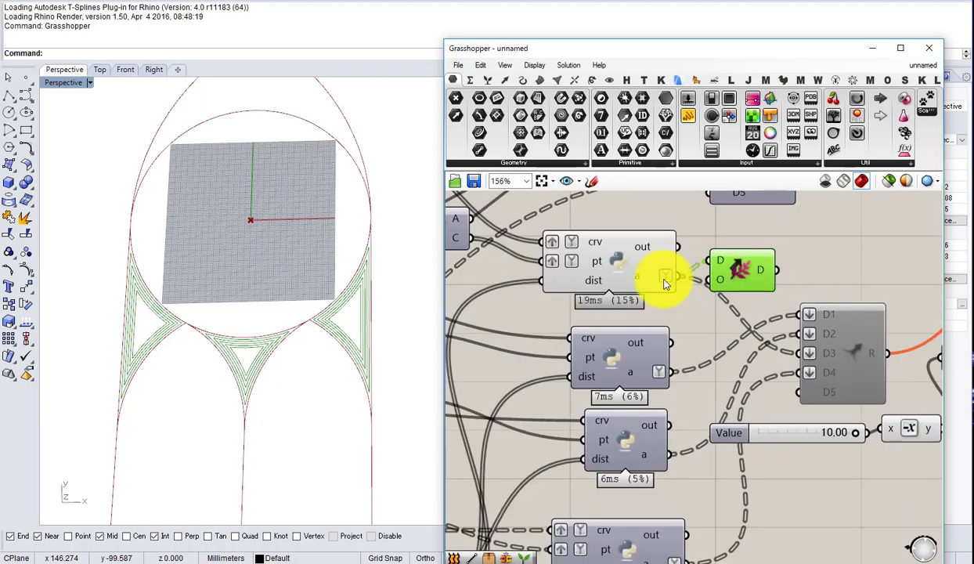
pyautogui.scroll(-1, 745, 299)
pyautogui.moveTo(659, 391); pyautogui.dragTo(689, 392, button='right')
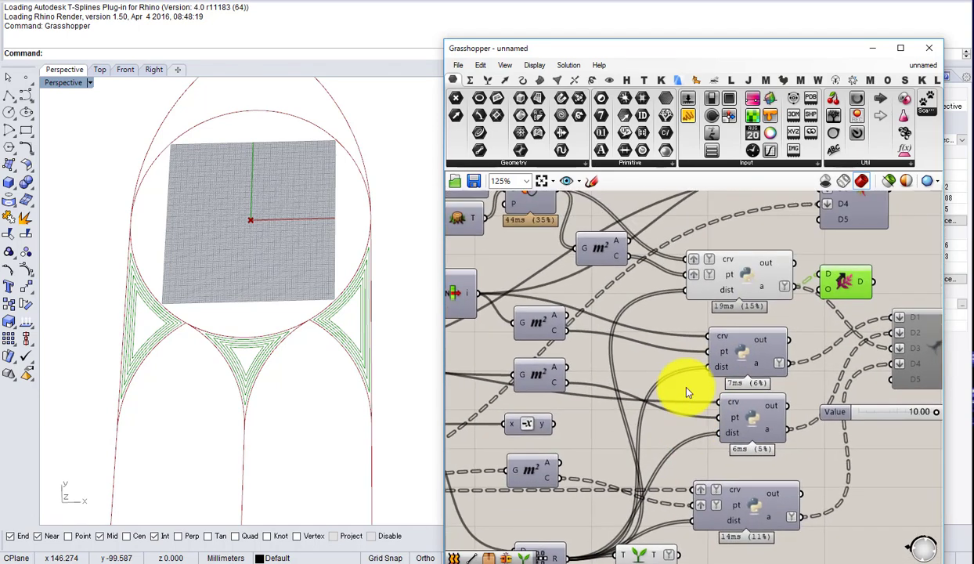
# Step: Try driving the top Python component's dist input with a slider set to 0, and remove the slider again
pyautogui.doubleClick(665, 339)
pyautogui.write('0')
pyautogui.press('Return')
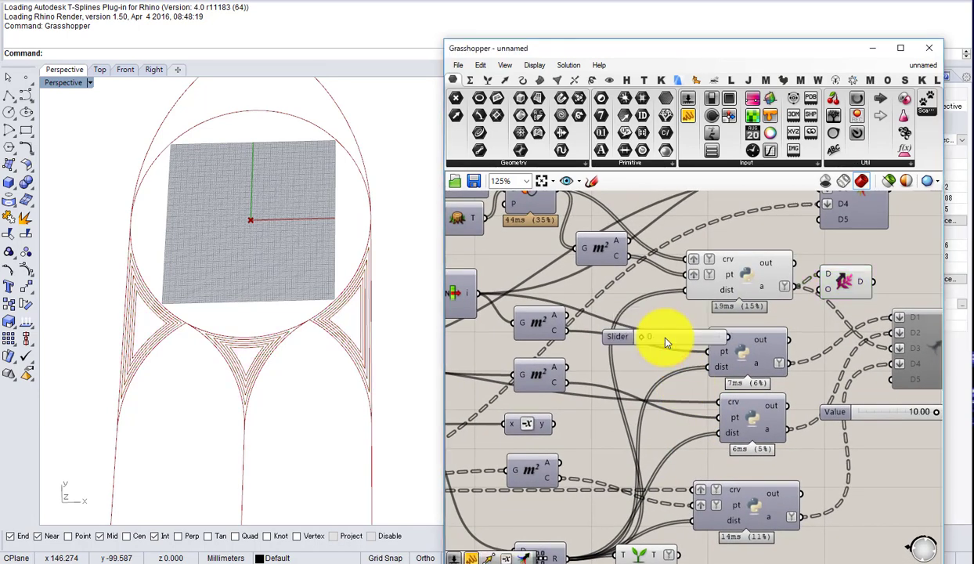
pyautogui.moveTo(699, 337); pyautogui.dragTo(686, 291)
pyautogui.click(664, 326)
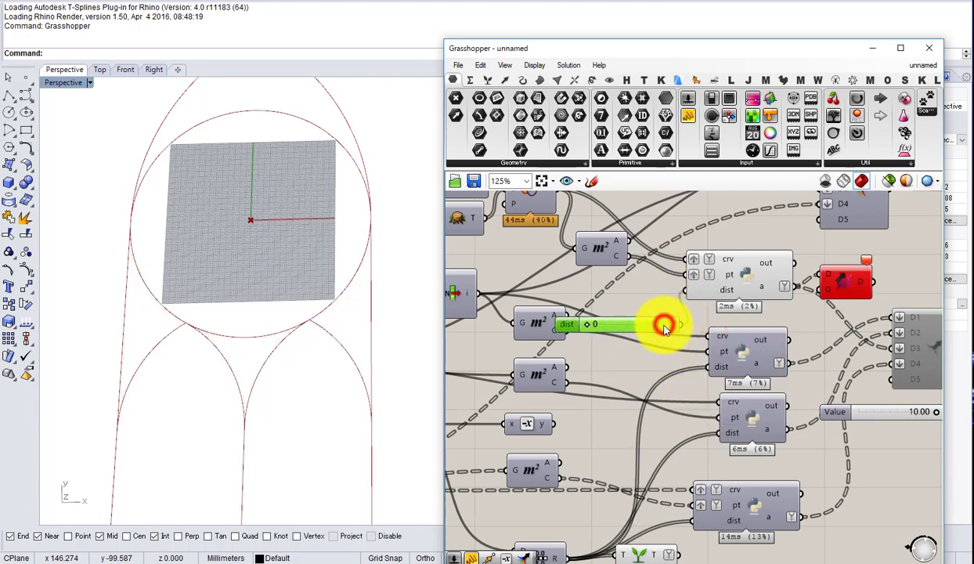
pyautogui.hotkey('ctrl', 'z')
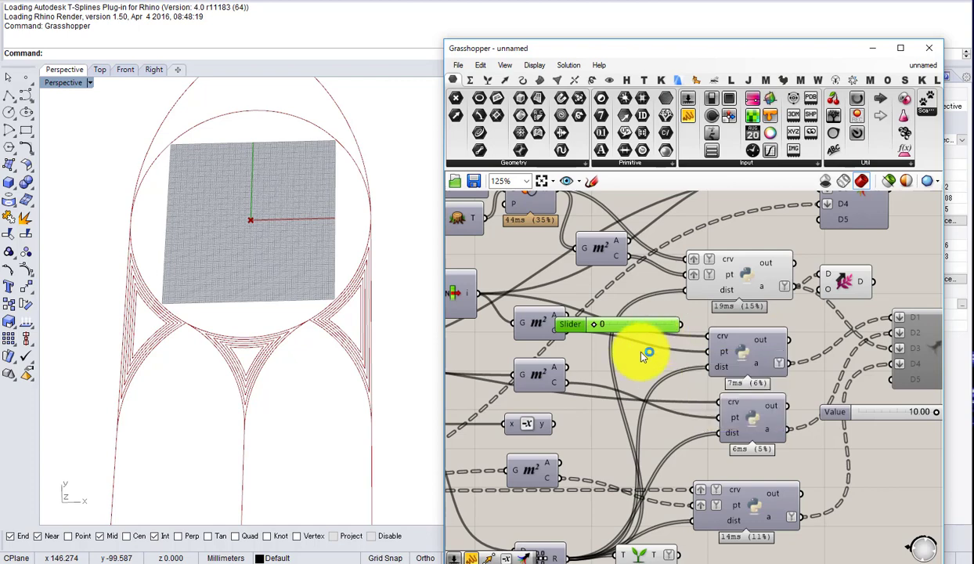
pyautogui.moveTo(631, 323); pyautogui.dragTo(641, 343)
pyautogui.press('Delete')
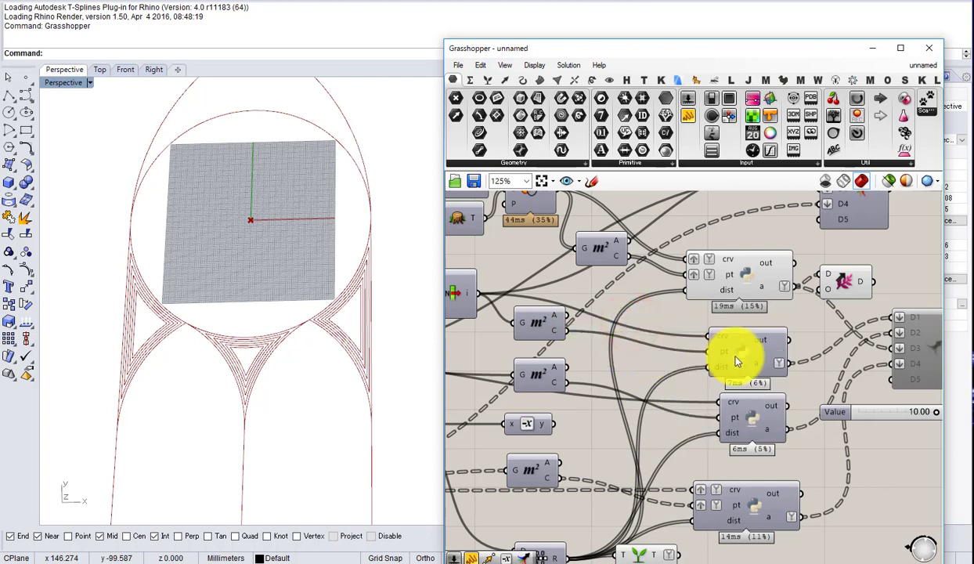
# Step: Recheck the Shift Paths output tree, and switch the top Python component's crv and pt inputs from graft to flatten
pyautogui.moveTo(785, 365); pyautogui.dragTo(632, 362, button='right')
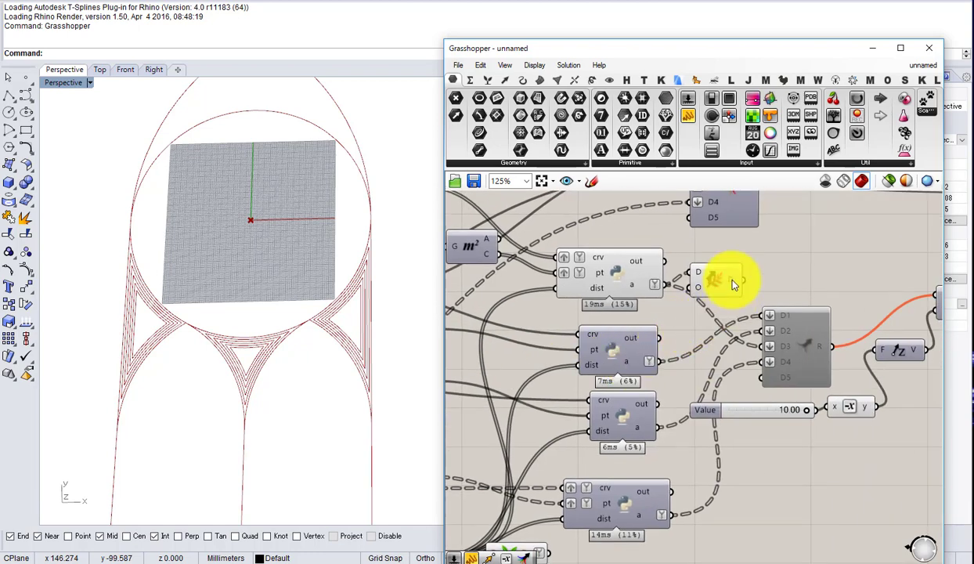
pyautogui.moveTo(733, 284)
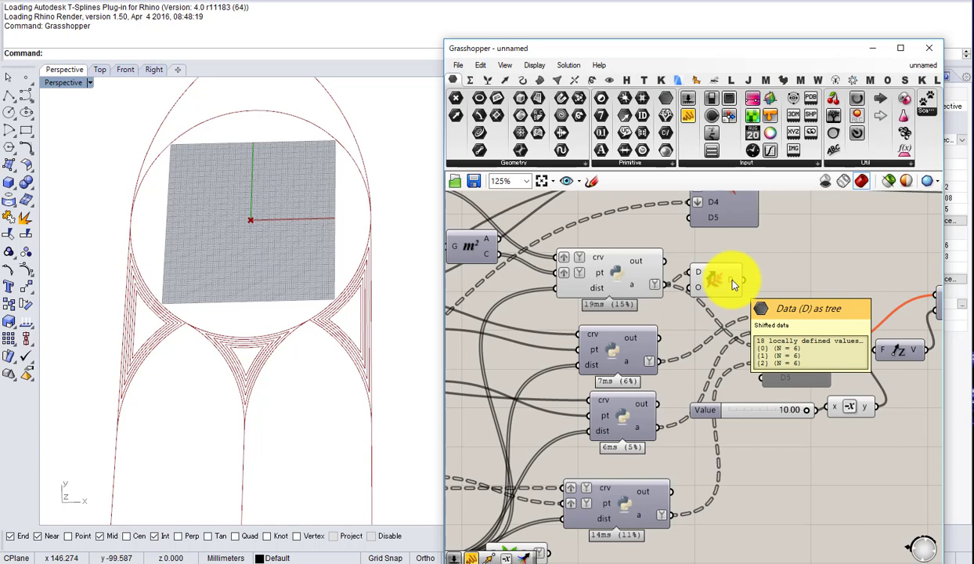
pyautogui.scroll(-2, 733, 284)
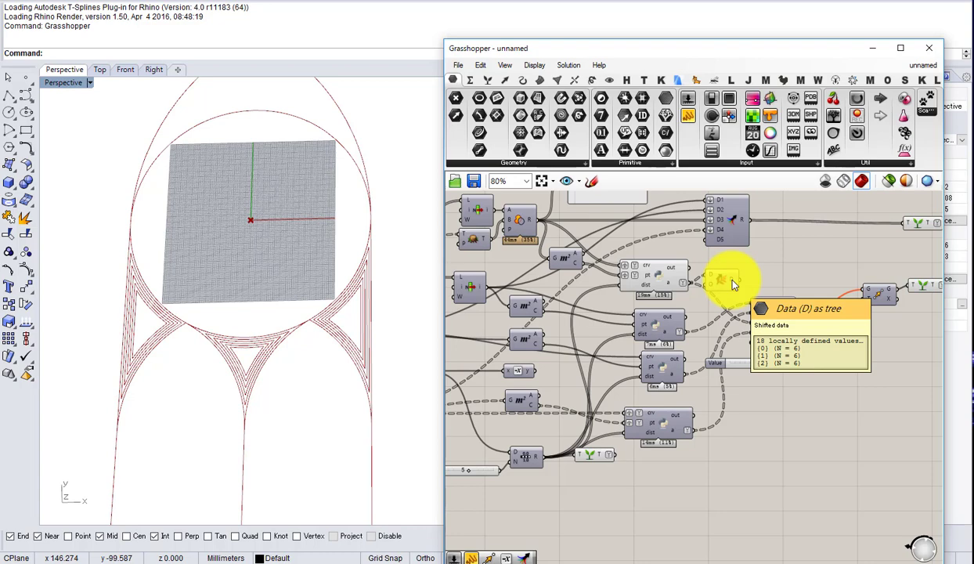
pyautogui.scroll(4, 636, 289)
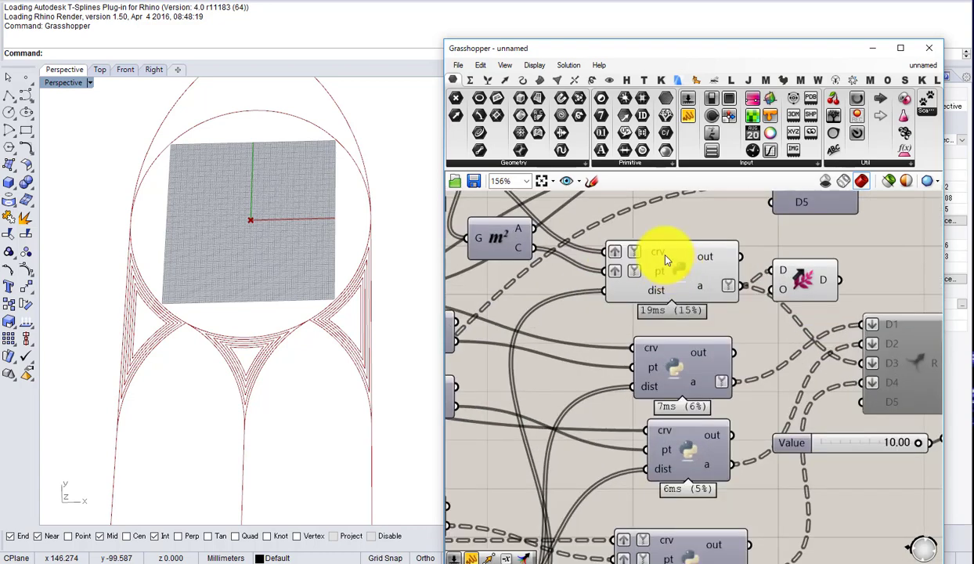
pyautogui.rightClick(664, 249)
pyautogui.click(702, 328)
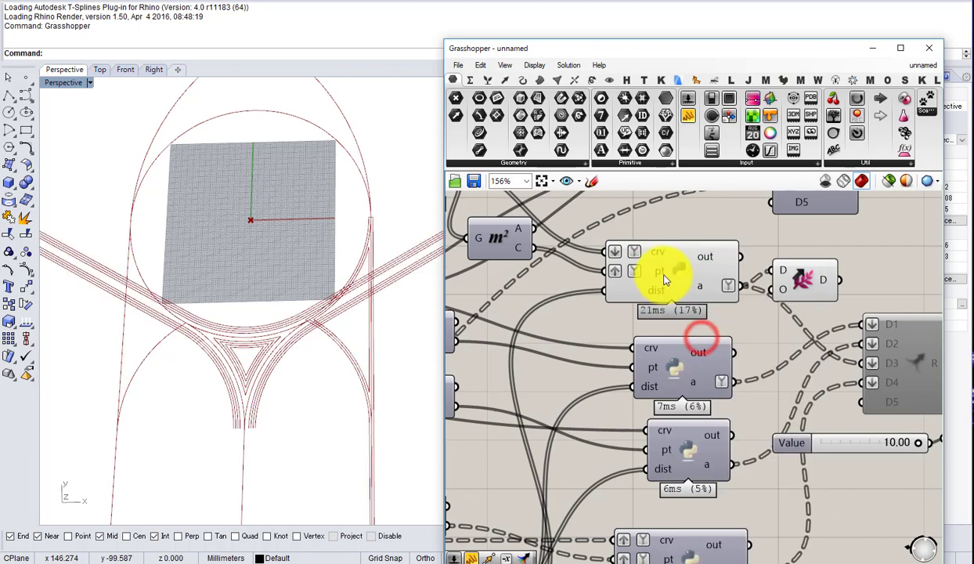
pyautogui.rightClick(659, 270)
pyautogui.click(688, 338)
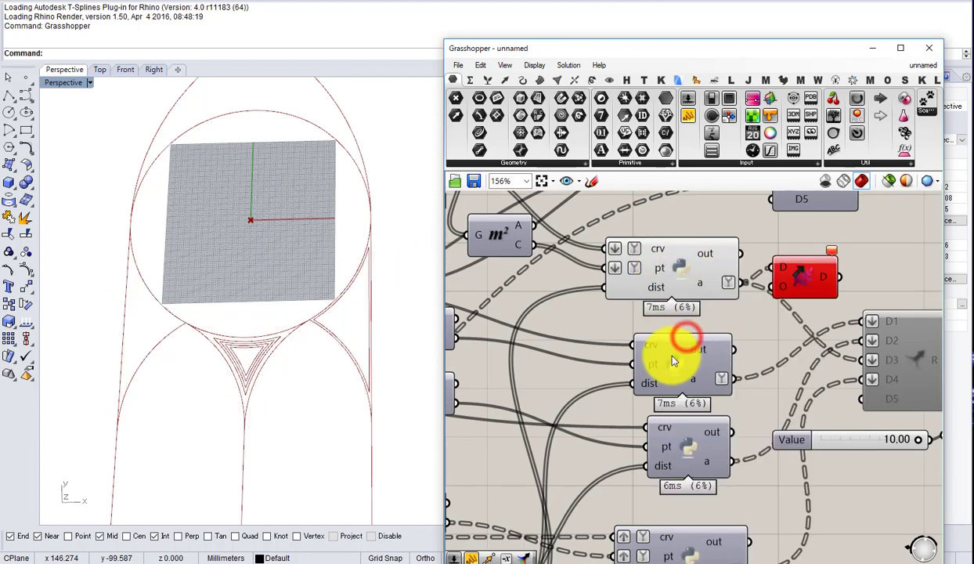
# Step: Switch the crv and pt inputs of the bottom Python component from graft to flatten
pyautogui.moveTo(643, 393); pyautogui.dragTo(677, 333, button='right')
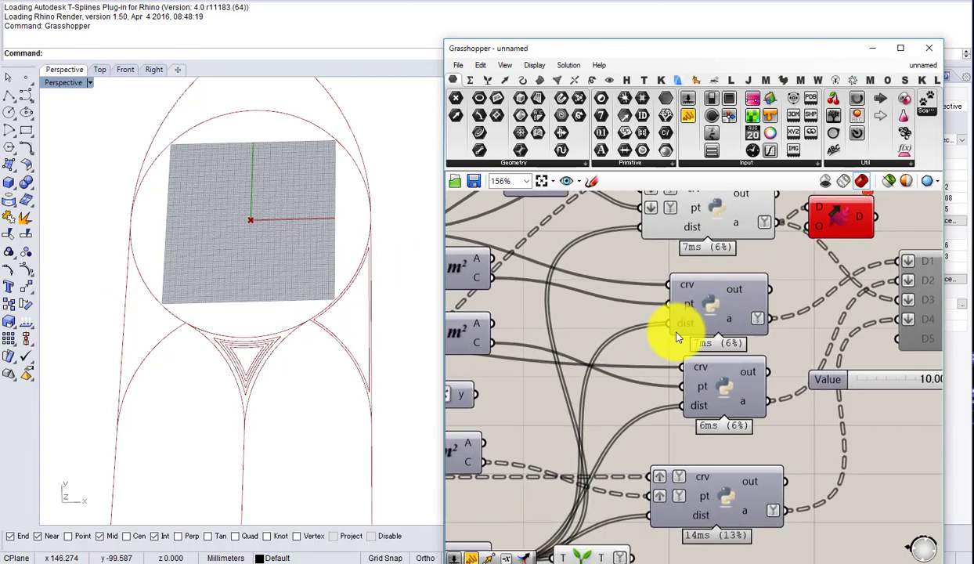
pyautogui.rightClick(696, 480)
pyautogui.click(718, 342)
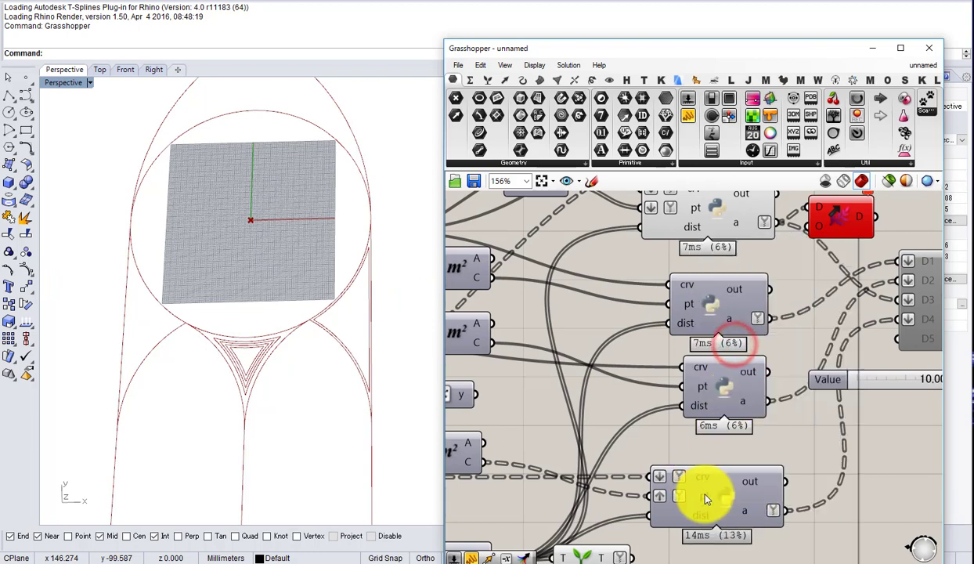
pyautogui.rightClick(705, 499)
pyautogui.click(750, 352)
# Step: Wire the Graft Tree output into the dist inputs of all four Python components, replacing the direct Range connections
pyautogui.scroll(-3, 689, 364)
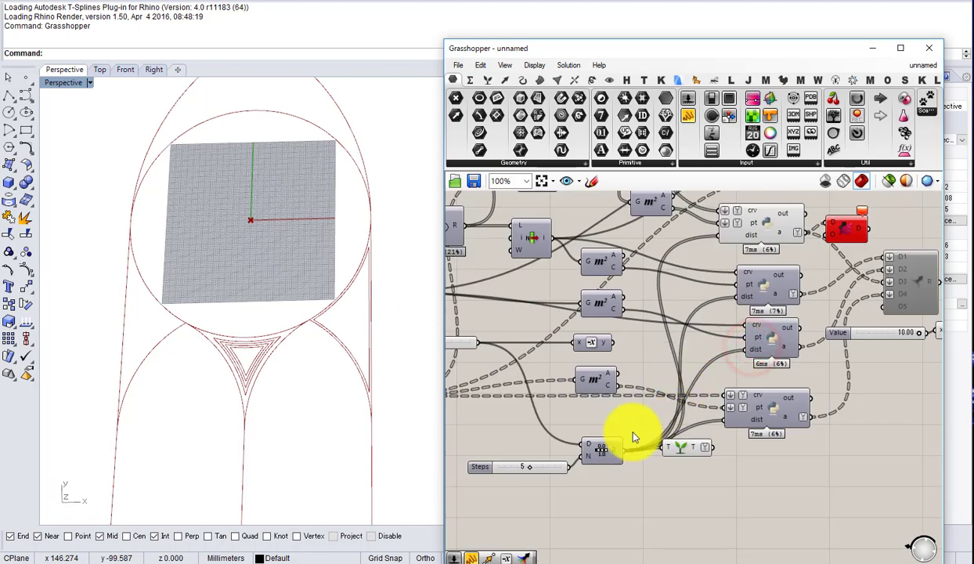
pyautogui.moveTo(681, 445); pyautogui.dragTo(729, 240)
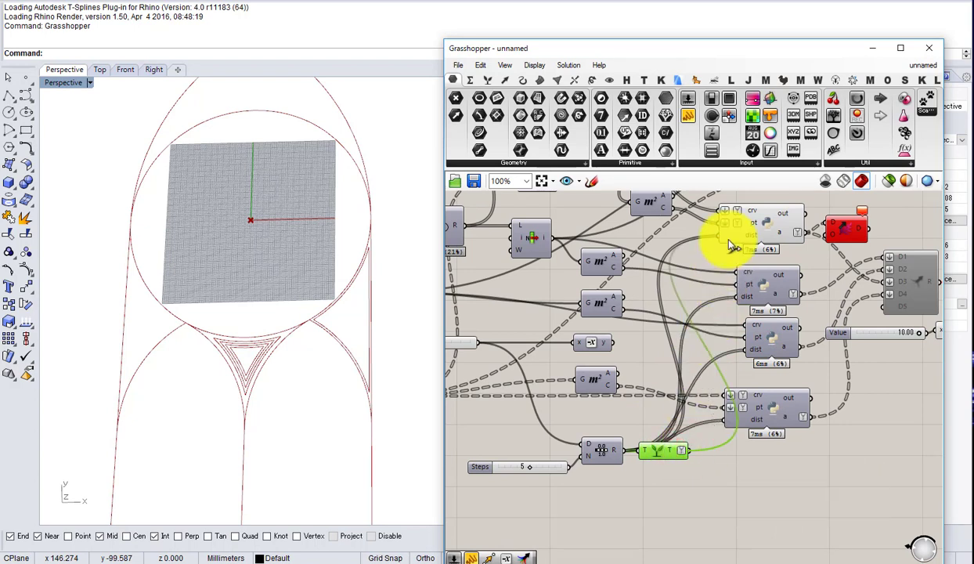
pyautogui.moveTo(692, 459); pyautogui.dragTo(738, 298)
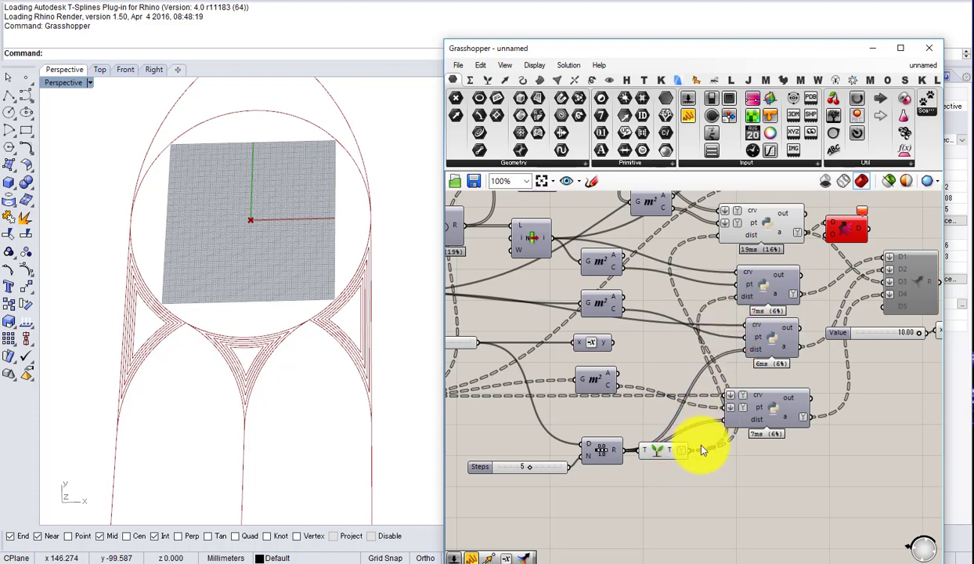
pyautogui.moveTo(687, 452); pyautogui.dragTo(725, 421)
pyautogui.moveTo(688, 451); pyautogui.dragTo(745, 350)
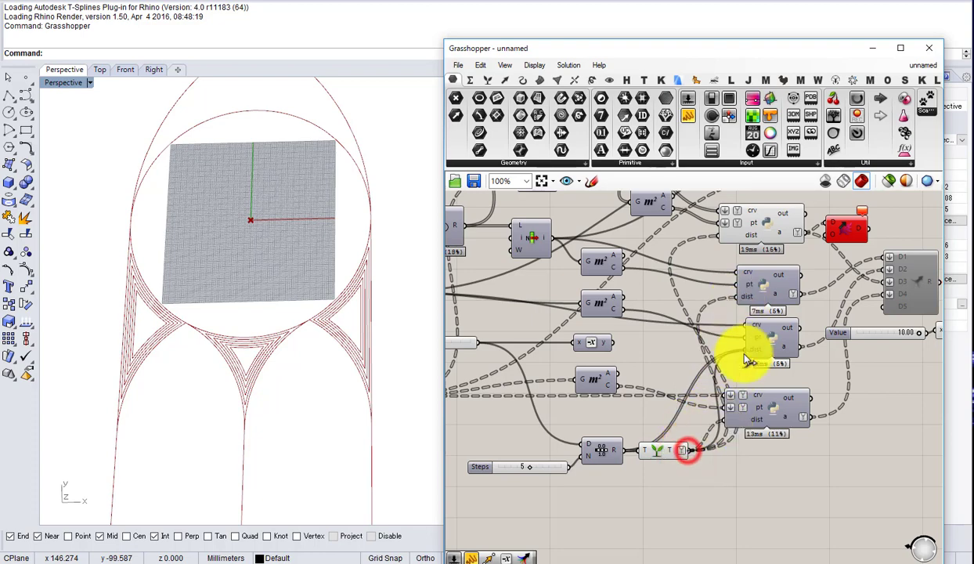
# Step: Move the Range component and its Steps slider away from Graft Tree to open a gap between them
pyautogui.moveTo(708, 402); pyautogui.dragTo(792, 367, button='right')
pyautogui.scroll(1, 672, 455)
pyautogui.moveTo(672, 462); pyautogui.dragTo(622, 419)
pyautogui.moveTo(683, 406); pyautogui.dragTo(583, 401)
pyautogui.moveTo(610, 470); pyautogui.dragTo(609, 430)
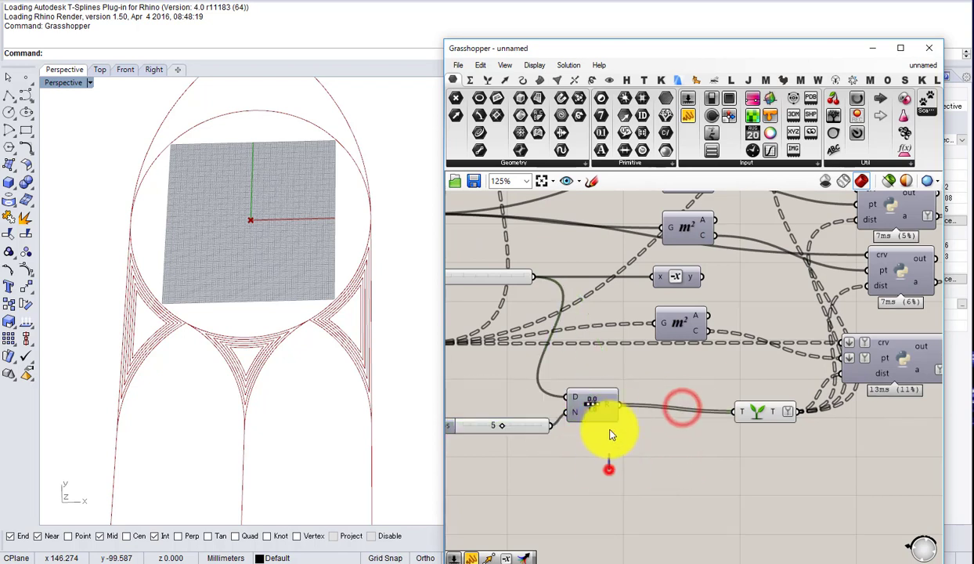
# Step: Add a Cull Index component, connect the Range output to its list input, and set the cull index to 0
pyautogui.doubleClick(646, 474)
pyautogui.write('cull')
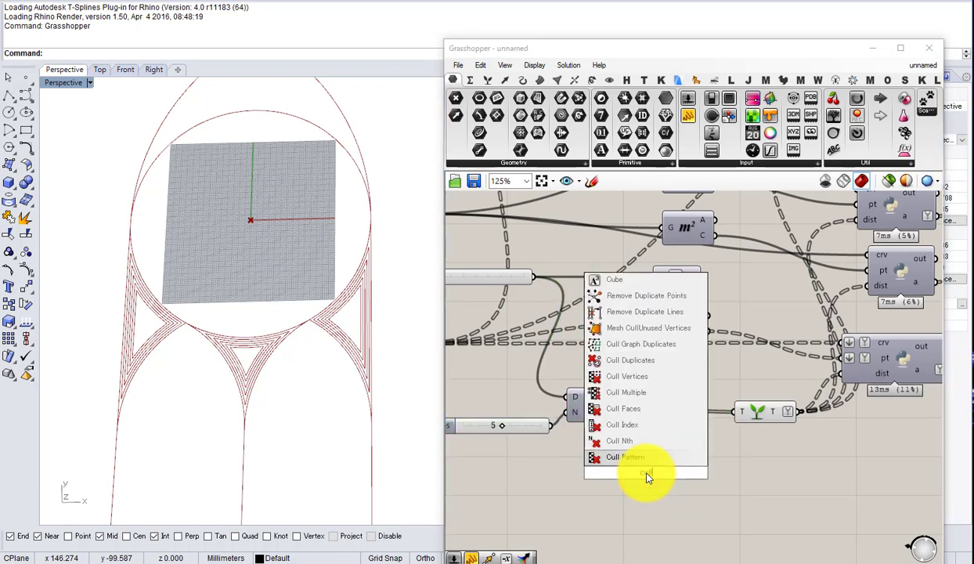
pyautogui.click(642, 458)
pyautogui.scroll(1, 631, 423)
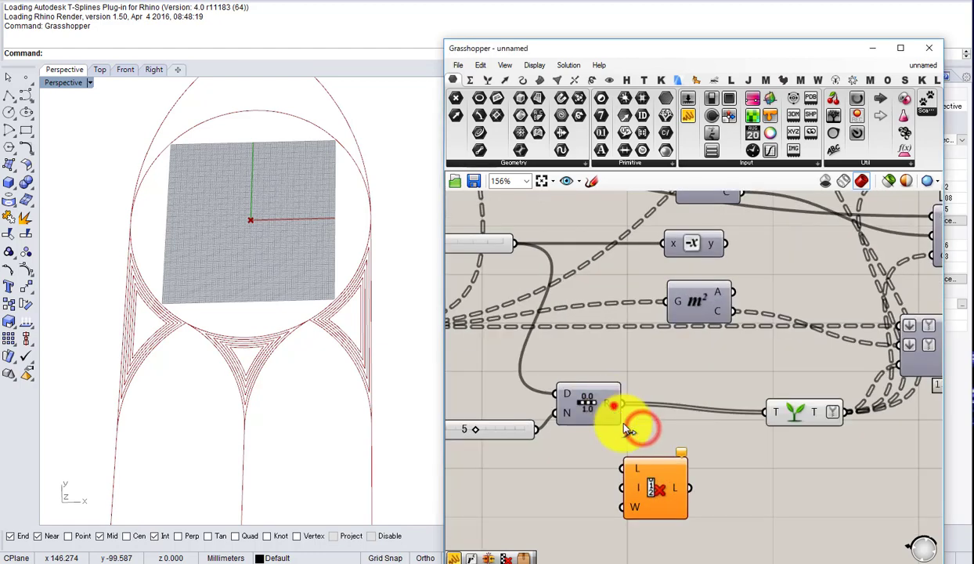
pyautogui.moveTo(619, 405); pyautogui.dragTo(634, 495)
pyautogui.rightClick(632, 492)
pyautogui.click(702, 459)
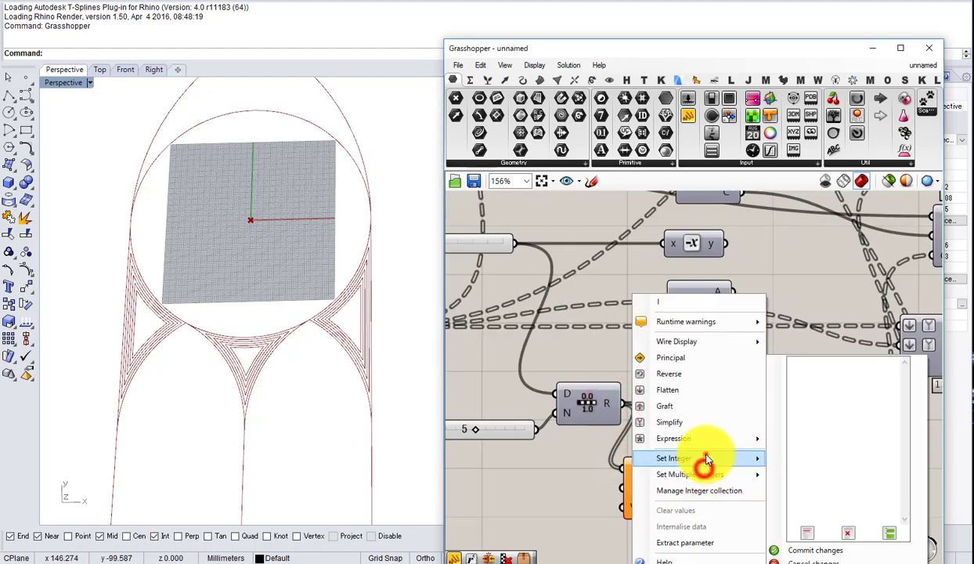
pyautogui.click(814, 457)
pyautogui.write('0')
pyautogui.click(810, 474)
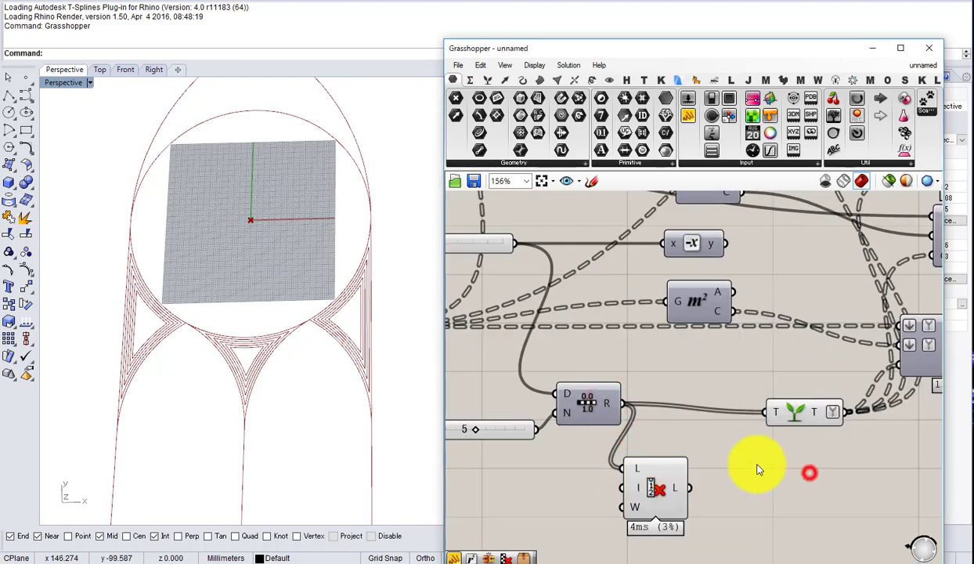
# Step: Wire Cull Index into Graft Tree, place it between Range and Graft Tree, and disable the preview of these components
pyautogui.moveTo(689, 487); pyautogui.dragTo(772, 414)
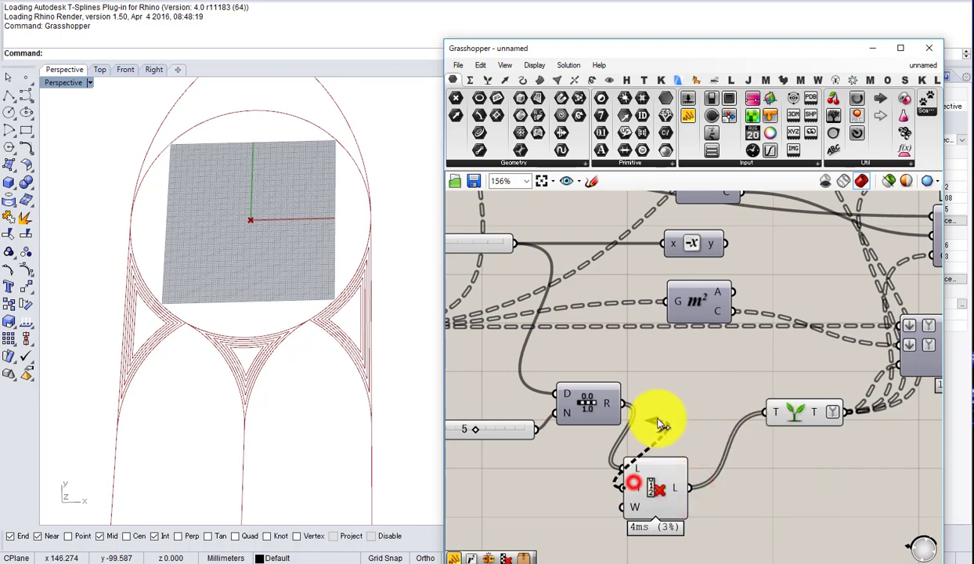
pyautogui.moveTo(670, 491); pyautogui.dragTo(700, 435)
pyautogui.scroll(-3, 723, 438)
pyautogui.moveTo(753, 472); pyautogui.dragTo(660, 407)
pyautogui.middleClick(702, 444)
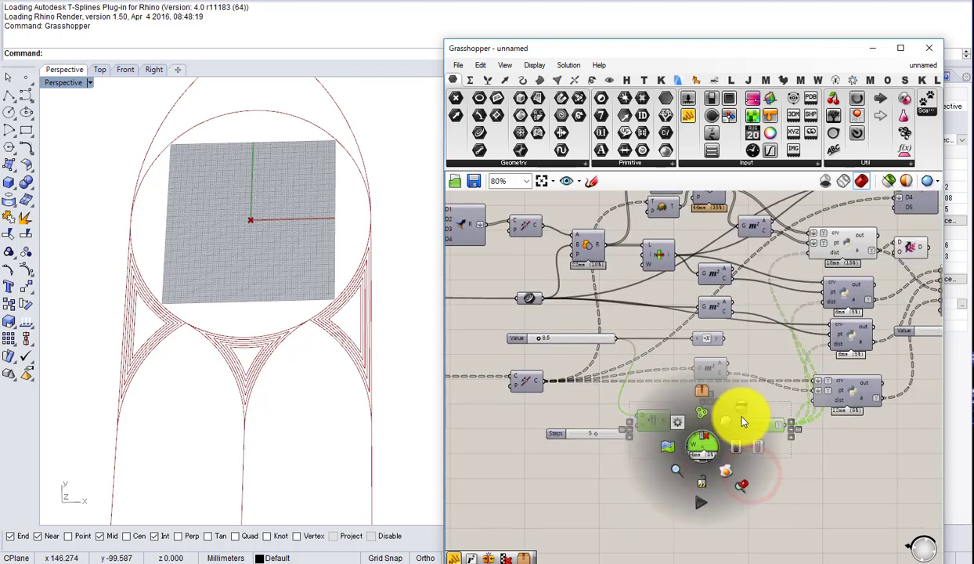
pyautogui.click(741, 411)
# Step: Examine the data trees of the top Python component's a output and the Shift Paths output
pyautogui.scroll(4, 742, 309)
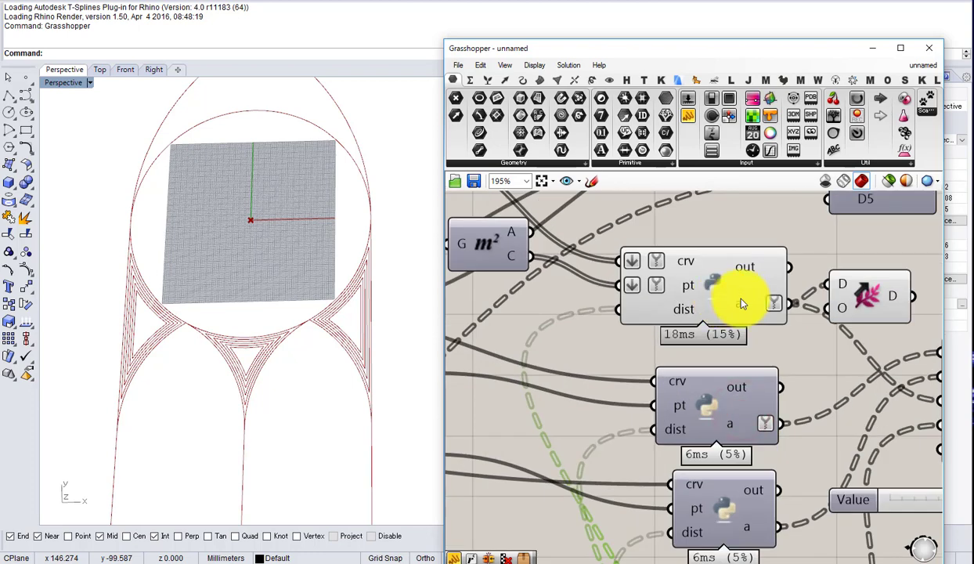
pyautogui.moveTo(742, 304)
pyautogui.moveTo(897, 304)
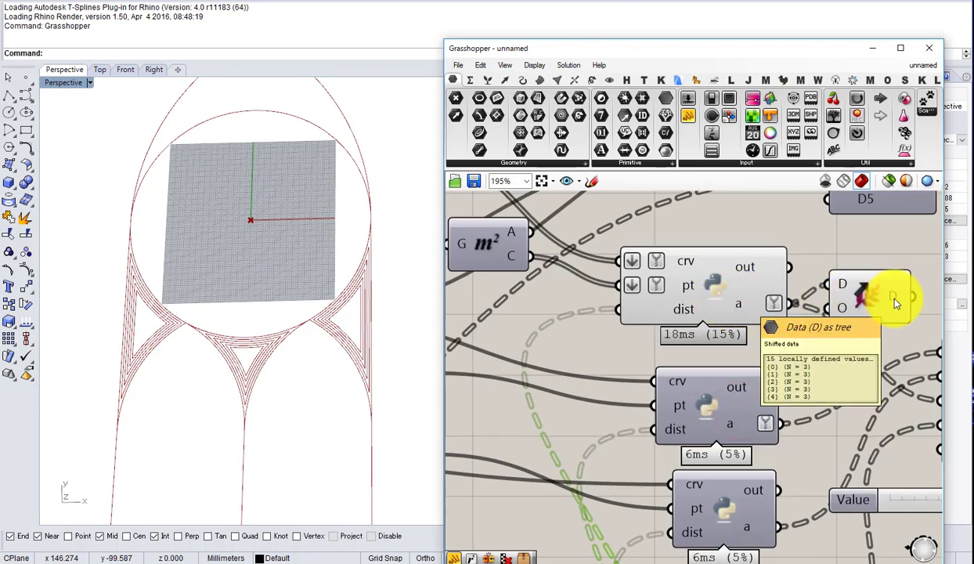
pyautogui.moveTo(897, 304); pyautogui.dragTo(734, 294, button='right')
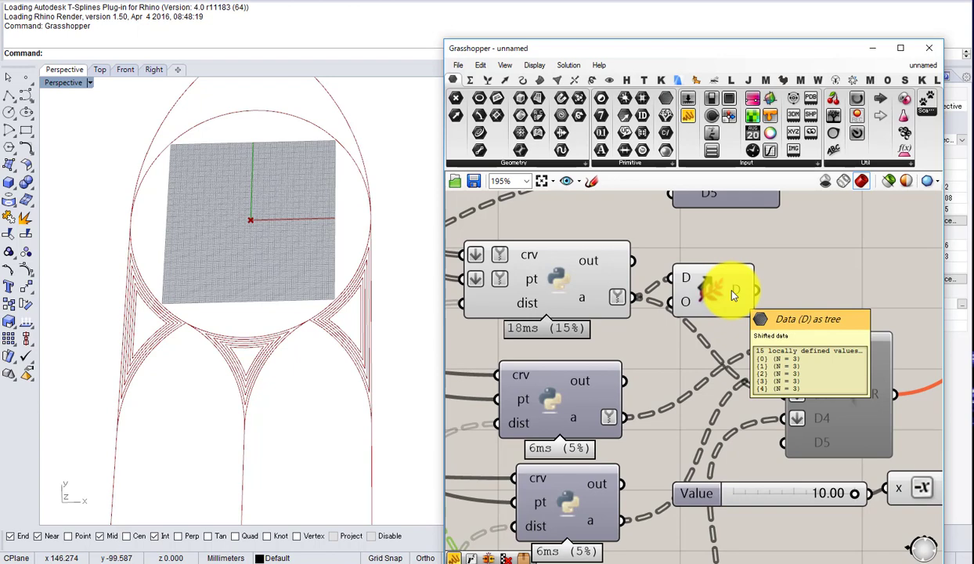
pyautogui.scroll(-2, 734, 295)
pyautogui.scroll(1, 716, 314)
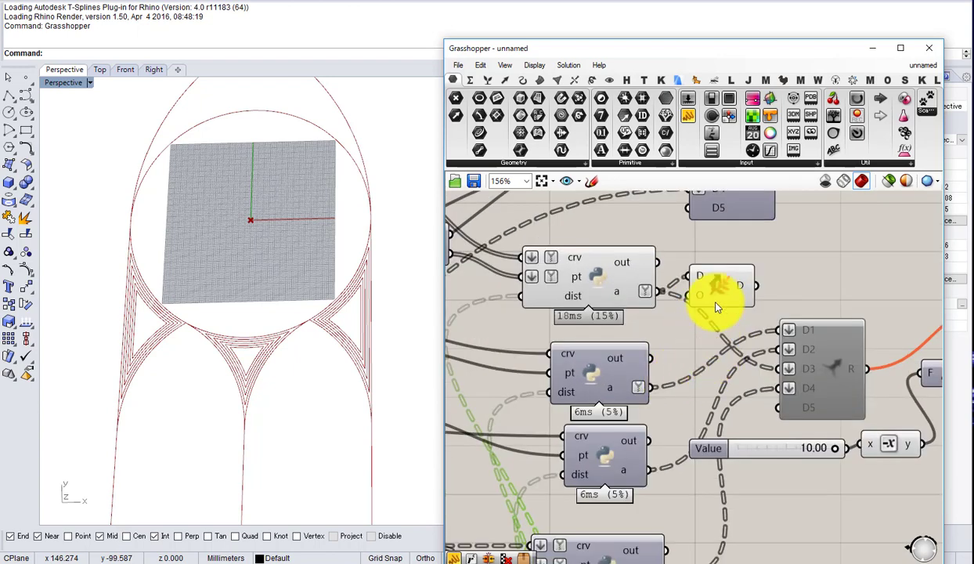
pyautogui.moveTo(623, 397)
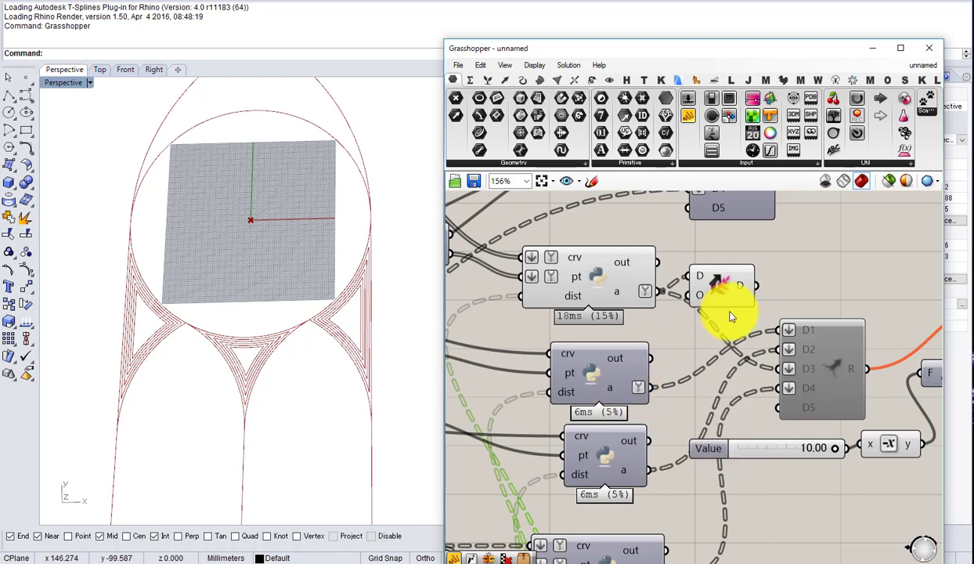
# Step: Inspect the data trees output by the four Python offset scripts
pyautogui.moveTo(753, 294)
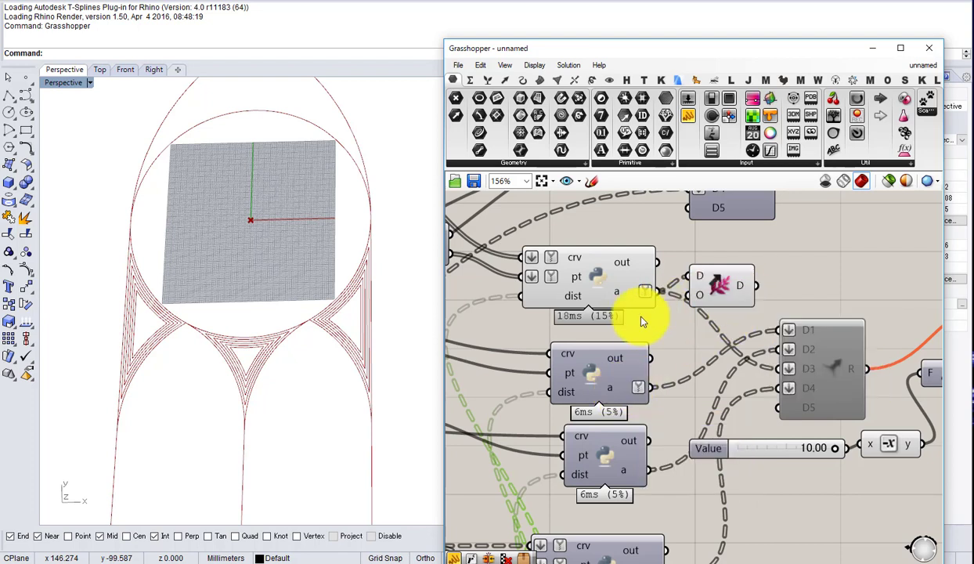
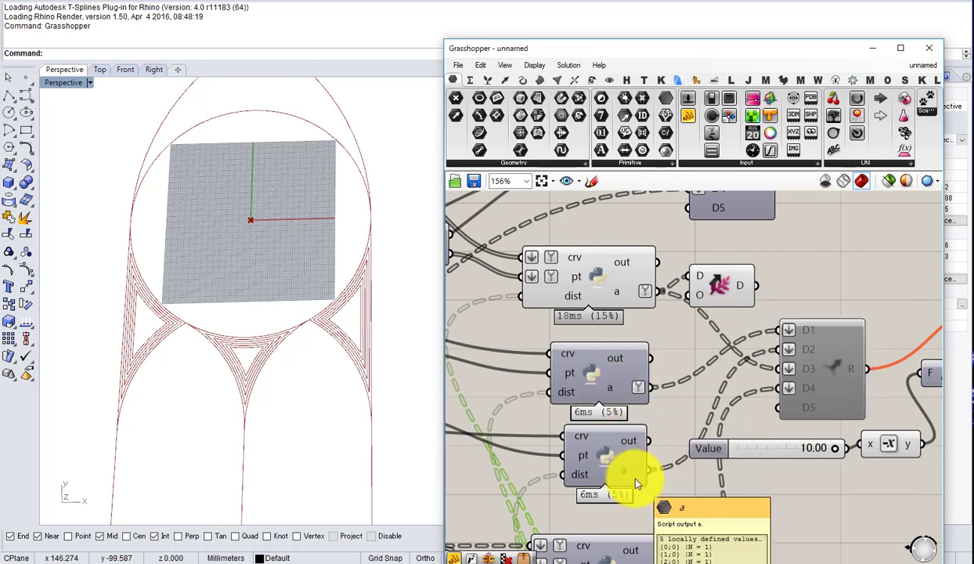
pyautogui.moveTo(617, 466); pyautogui.dragTo(641, 372, button='right')
pyautogui.rightClick(641, 372)
pyautogui.click(670, 470)
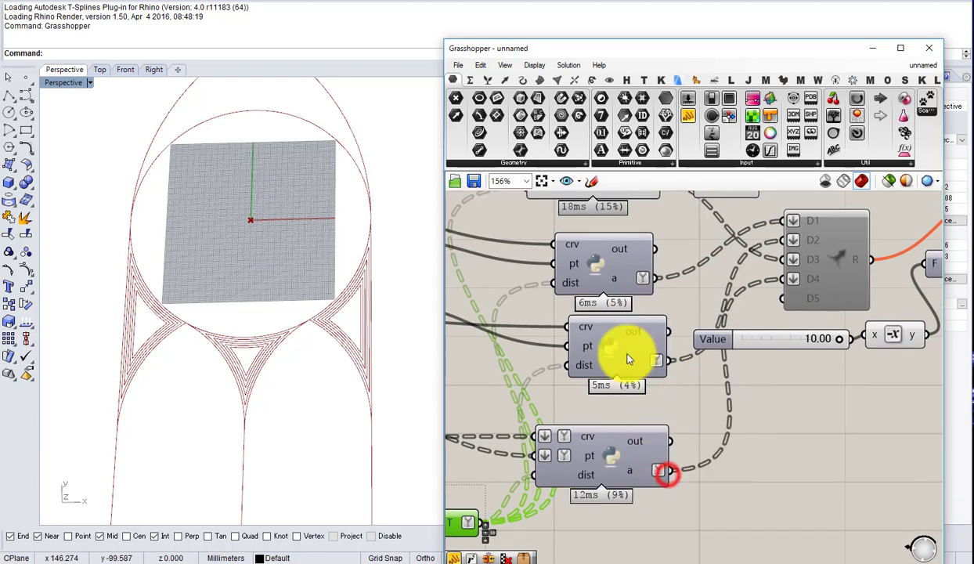
pyautogui.moveTo(636, 473)
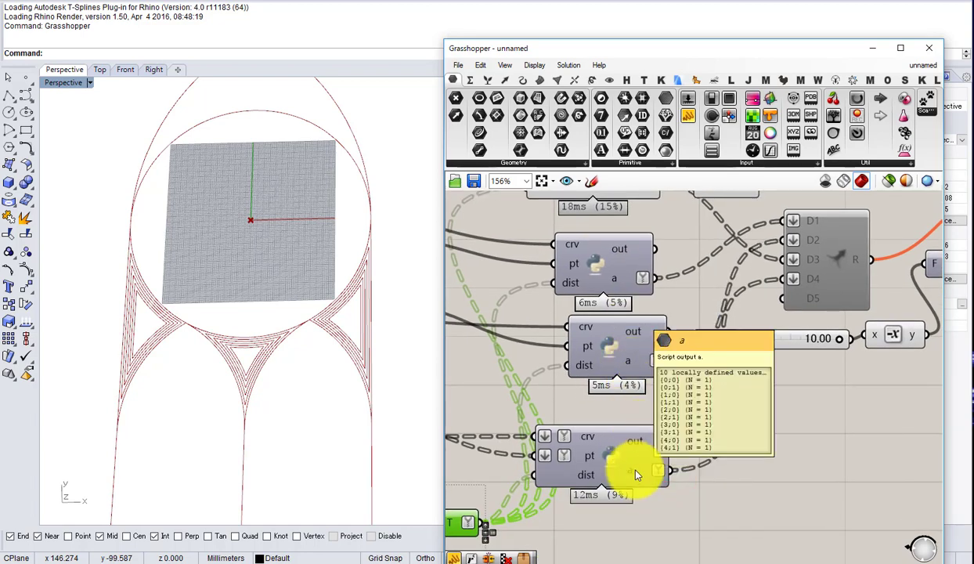
# Step: Move the disabled Merge component and everything downstream of it further right, away from the Python scripts and Shift Paths
pyautogui.scroll(-5, 691, 467)
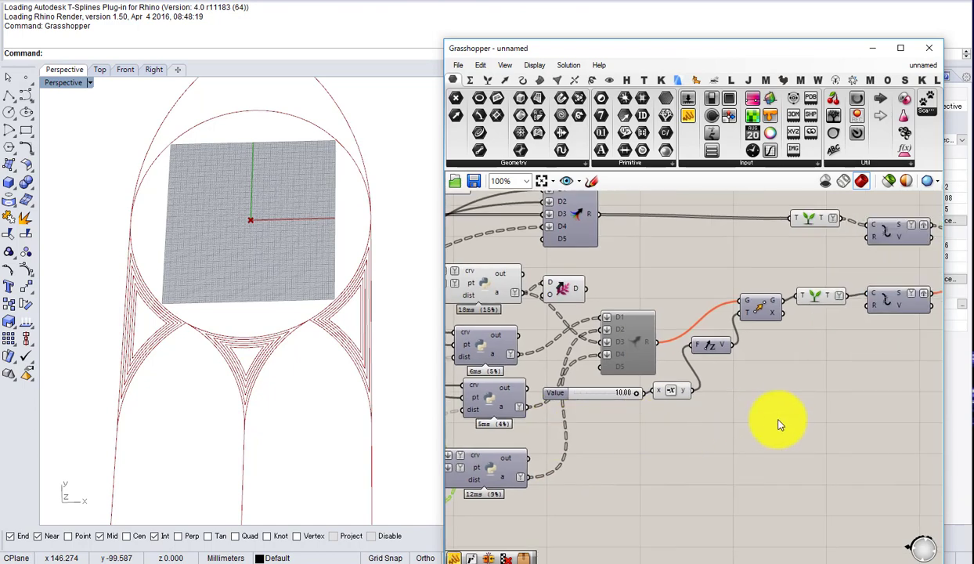
pyautogui.moveTo(829, 445); pyautogui.dragTo(581, 260)
pyautogui.rightClick(881, 375)
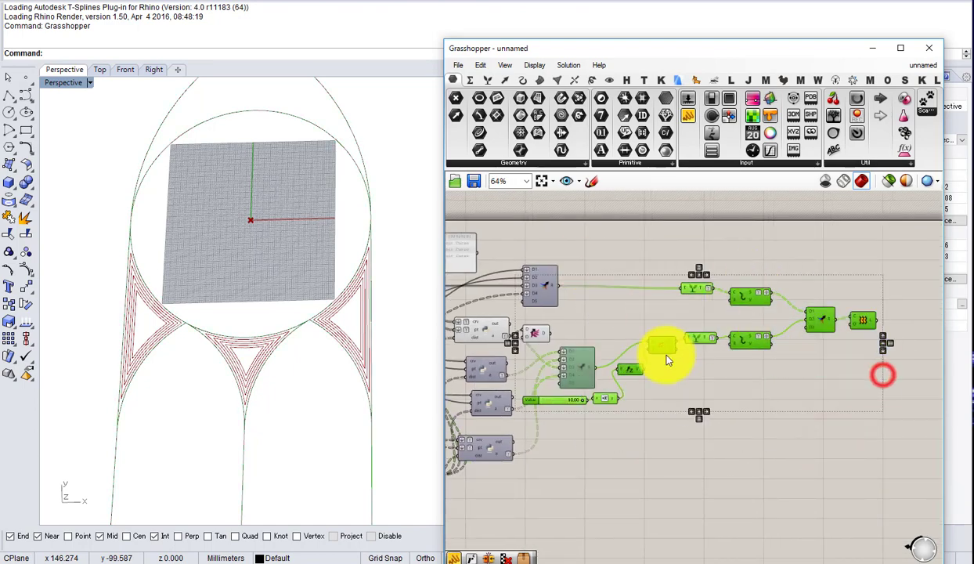
pyautogui.scroll(3, 557, 384)
pyautogui.moveTo(587, 342); pyautogui.dragTo(670, 341, button='right')
pyautogui.scroll(1, 677, 309)
# Step: Duplicate the Shift Paths component beside the lowest Python script and feed it that script's output a
pyautogui.click(681, 285)
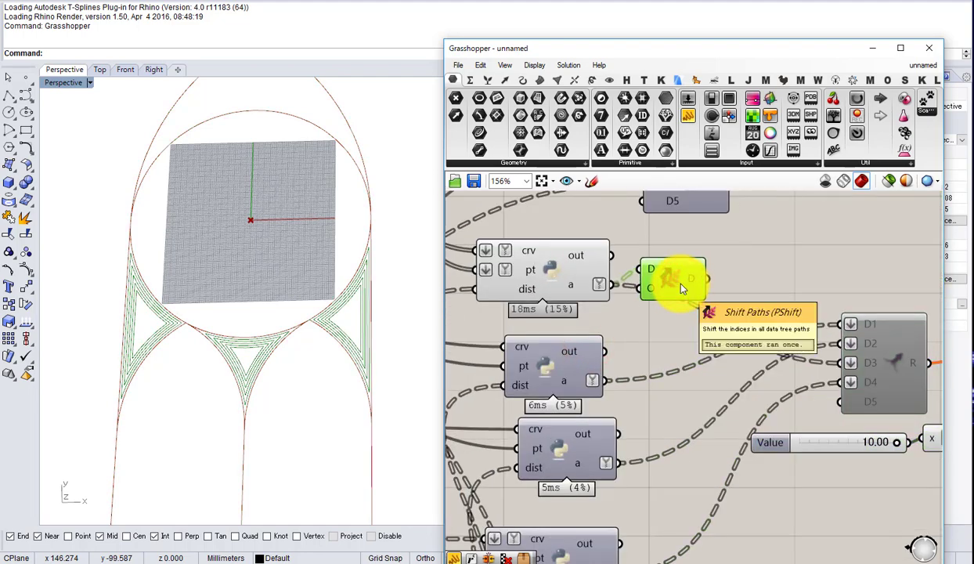
pyautogui.scroll(-3, 681, 288)
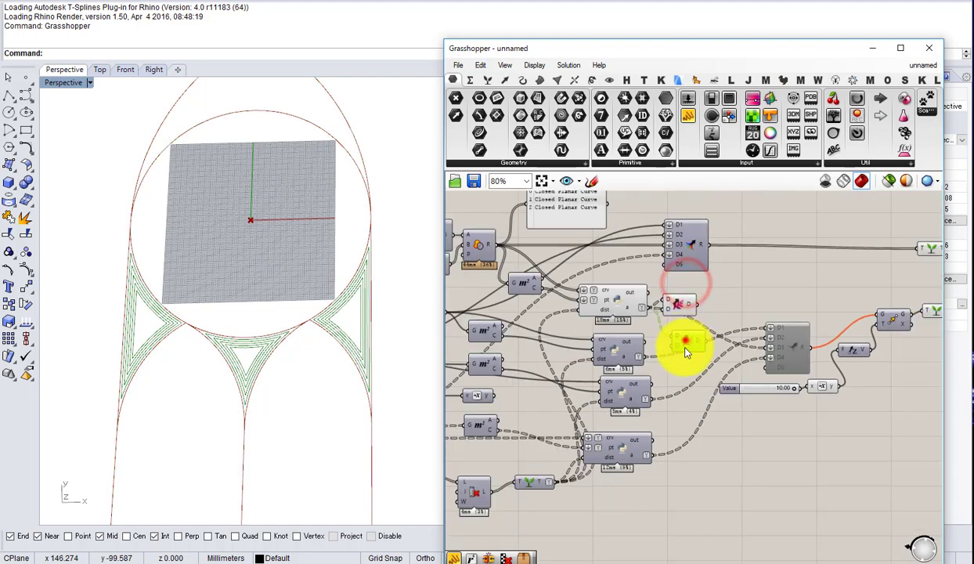
pyautogui.scroll(2, 684, 448)
pyautogui.moveTo(685, 347); pyautogui.dragTo(697, 463)
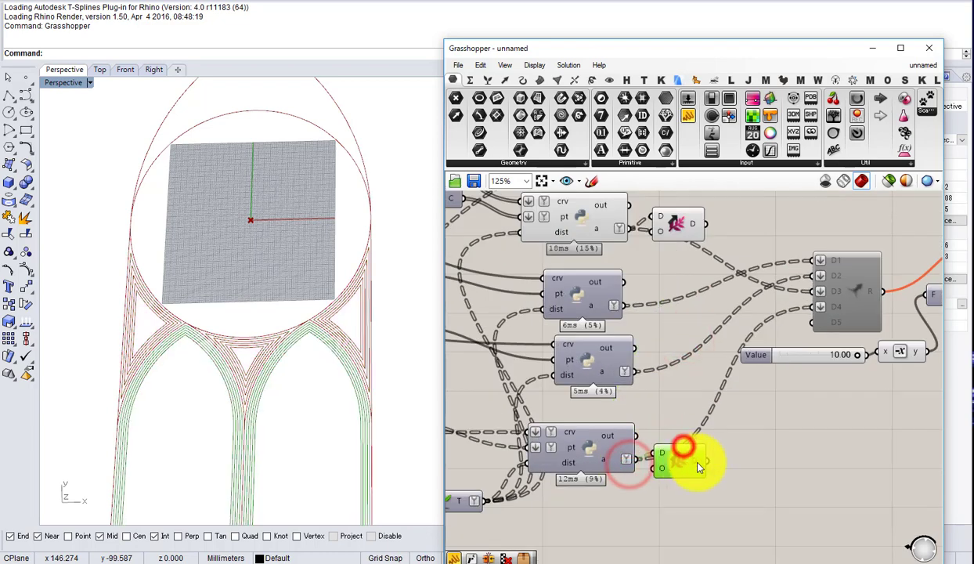
pyautogui.click(739, 414)
# Step: Turn on the viewport preview for the two middle Python script components
pyautogui.scroll(-3, 722, 382)
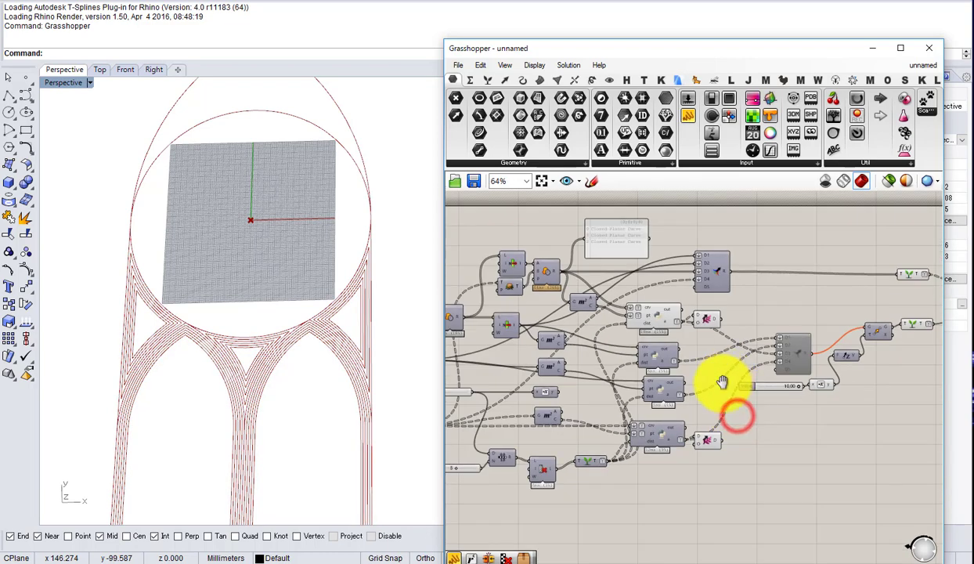
pyautogui.scroll(2, 722, 382)
pyautogui.scroll(-1, 672, 297)
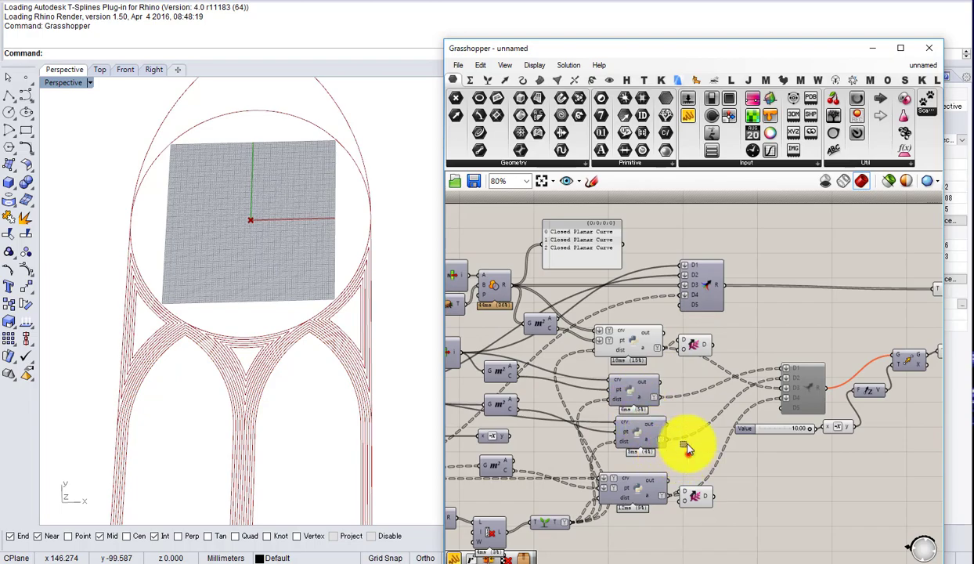
pyautogui.moveTo(687, 448); pyautogui.dragTo(652, 395)
pyautogui.middleClick(695, 407)
pyautogui.click(699, 385)
pyautogui.click(718, 386)
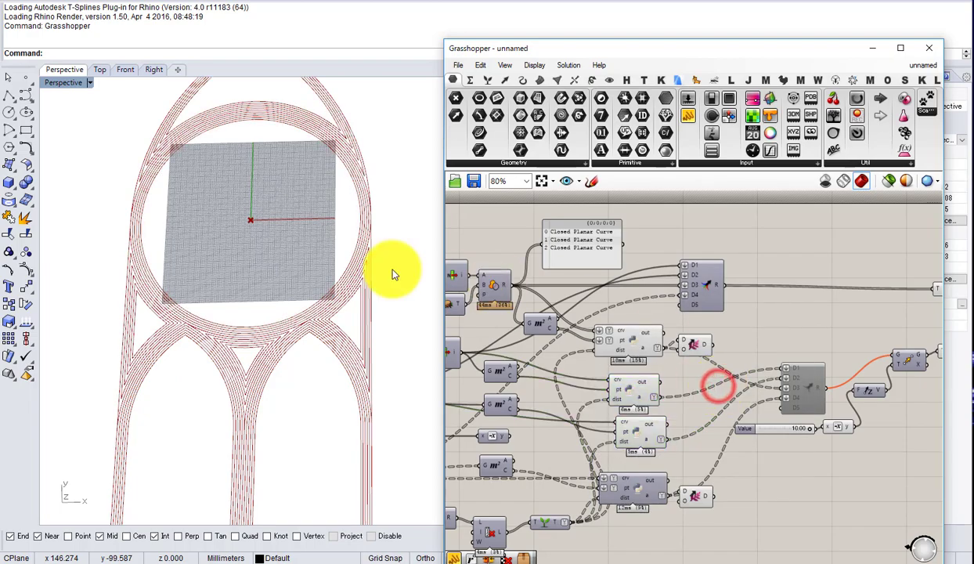
# Step: Move the upper Merge component up and to the left, and inspect its result data
pyautogui.scroll(-2, 322, 338)
pyautogui.scroll(5, 325, 235)
pyautogui.scroll(-1, 355, 235)
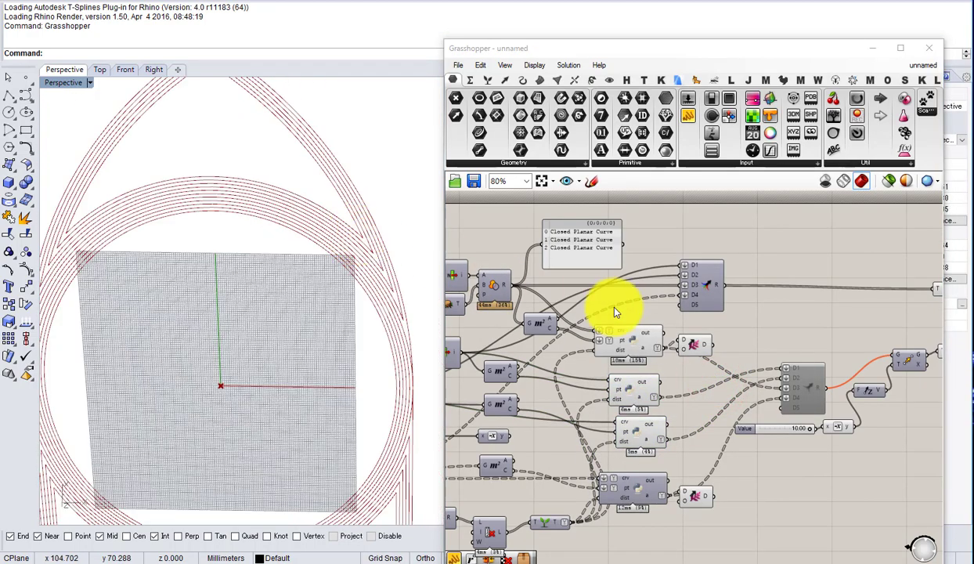
pyautogui.moveTo(701, 300); pyautogui.dragTo(648, 319, button='right')
pyautogui.scroll(-1, 657, 316)
pyautogui.scroll(3, 657, 316)
pyautogui.moveTo(655, 314); pyautogui.dragTo(613, 284)
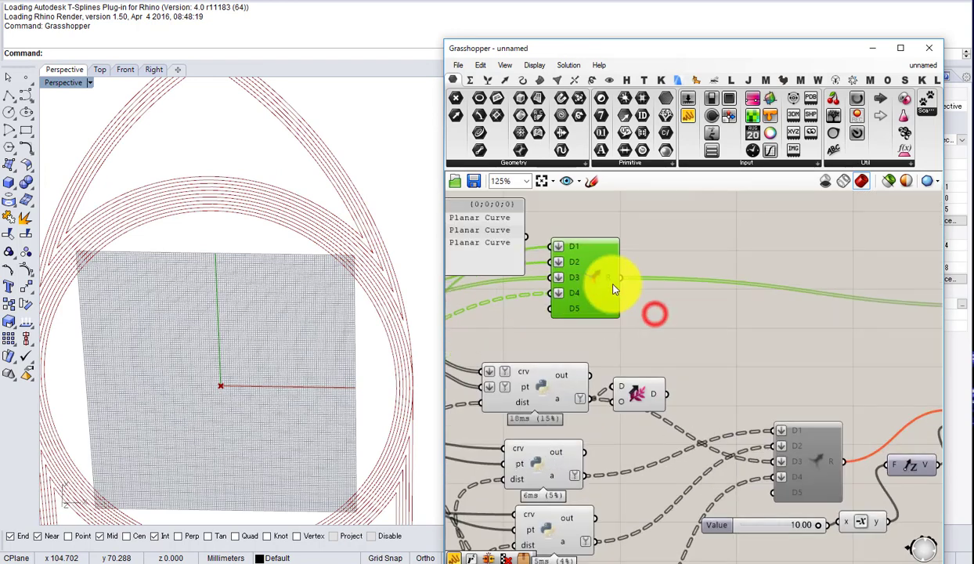
pyautogui.moveTo(613, 290)
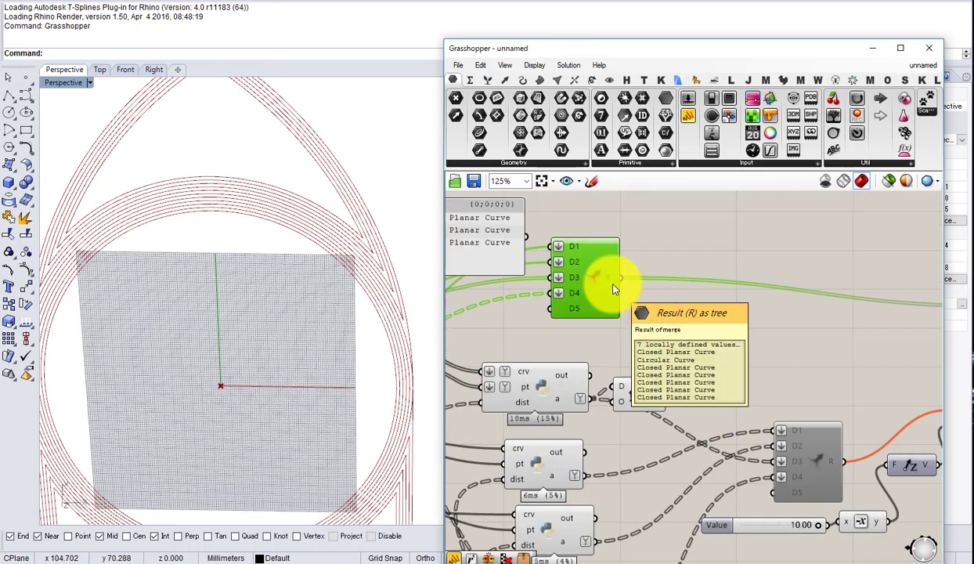
# Step: Add a Graft Tree component fed by the upper Merge's result and simplify its output
pyautogui.moveTo(613, 290); pyautogui.dragTo(562, 311, button='right')
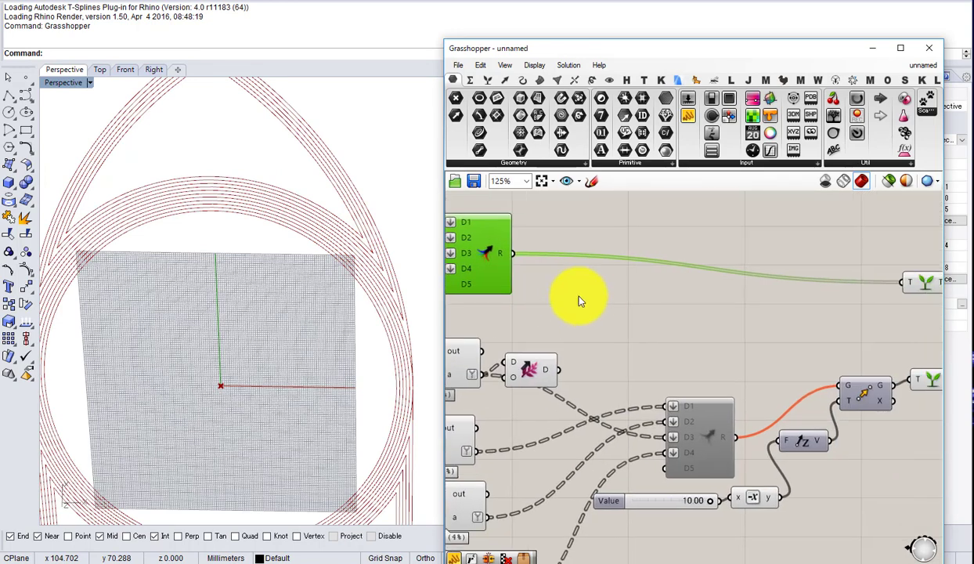
pyautogui.doubleClick(610, 291)
pyautogui.write('gra')
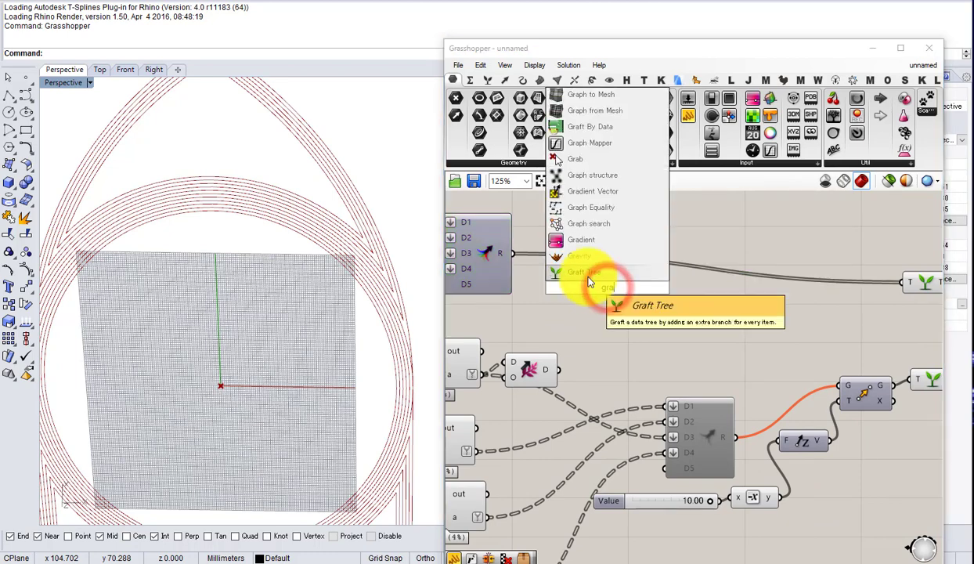
pyautogui.click(587, 275)
pyautogui.scroll(2, 523, 257)
pyautogui.moveTo(512, 252); pyautogui.dragTo(616, 304)
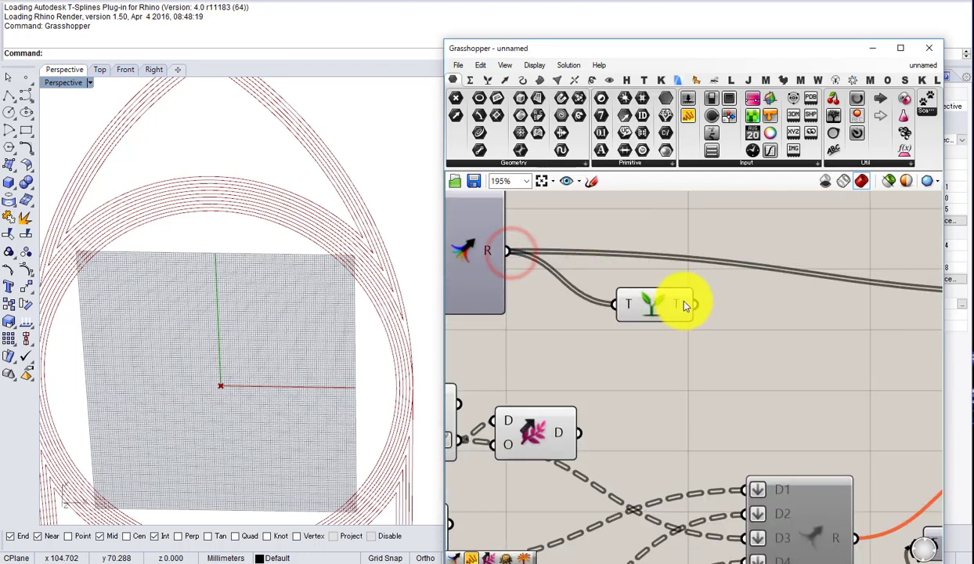
pyautogui.rightClick(691, 305)
pyautogui.click(711, 343)
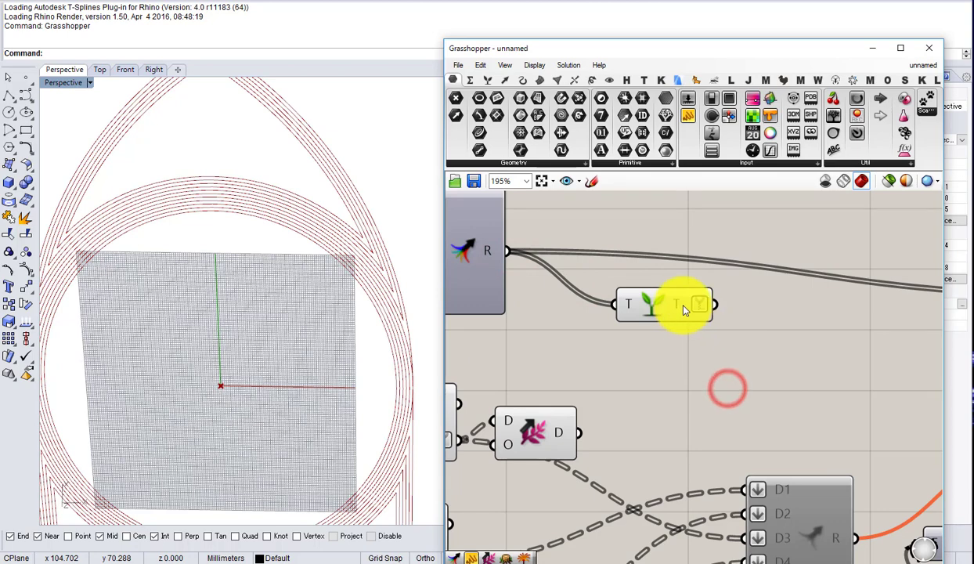
# Step: Add a Merge component and connect the Graft Tree output to its D1 input
pyautogui.doubleClick(748, 388)
pyautogui.write('me')
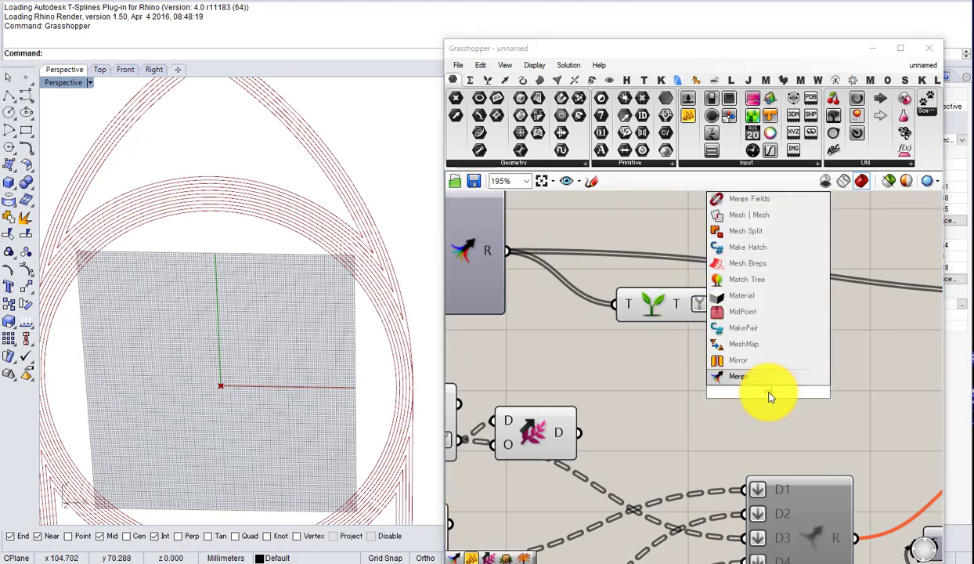
pyautogui.click(735, 376)
pyautogui.moveTo(715, 306); pyautogui.dragTo(798, 324)
pyautogui.scroll(-2, 797, 325)
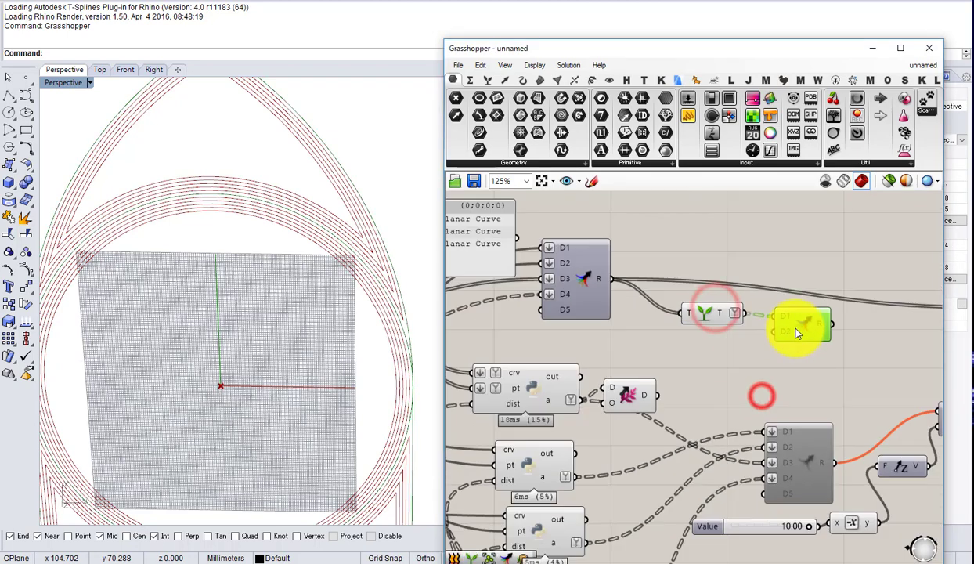
# Step: Compare the data tree structure of the new Merge's result with the Shift Paths output
pyautogui.moveTo(701, 403); pyautogui.dragTo(657, 325, button='right')
pyautogui.moveTo(607, 318)
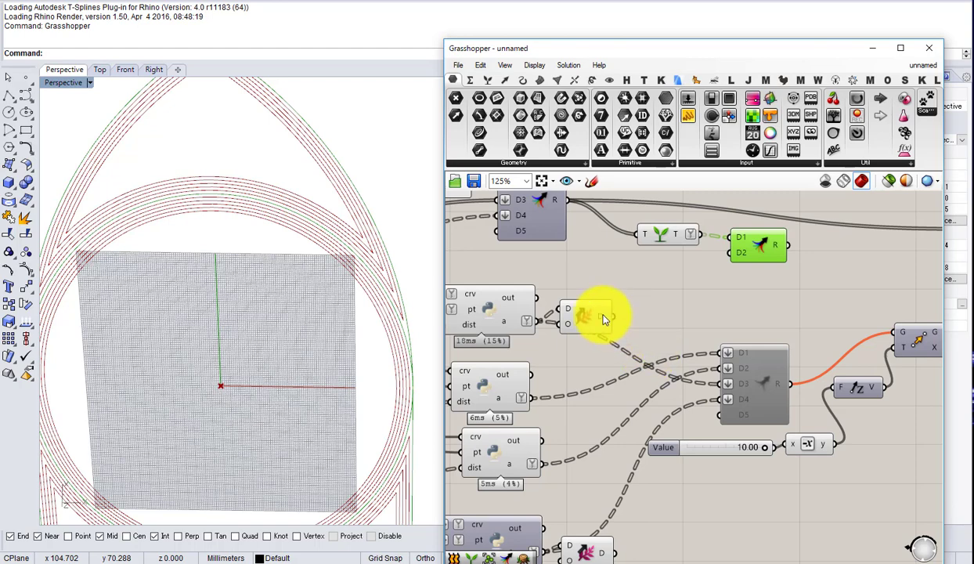
pyautogui.moveTo(633, 309); pyautogui.dragTo(728, 340, button='right')
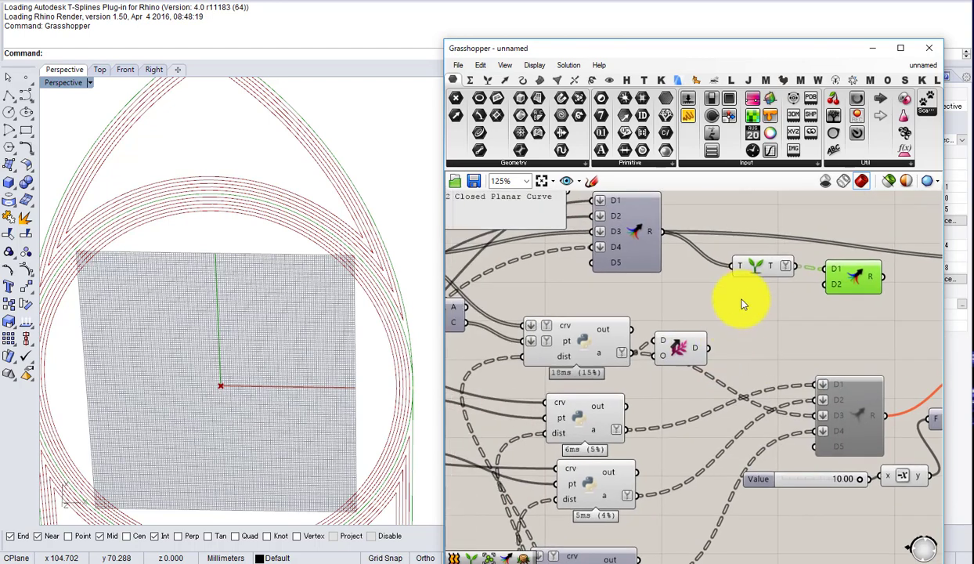
pyautogui.moveTo(807, 270); pyautogui.dragTo(773, 311, button='right')
pyautogui.scroll(1, 772, 311)
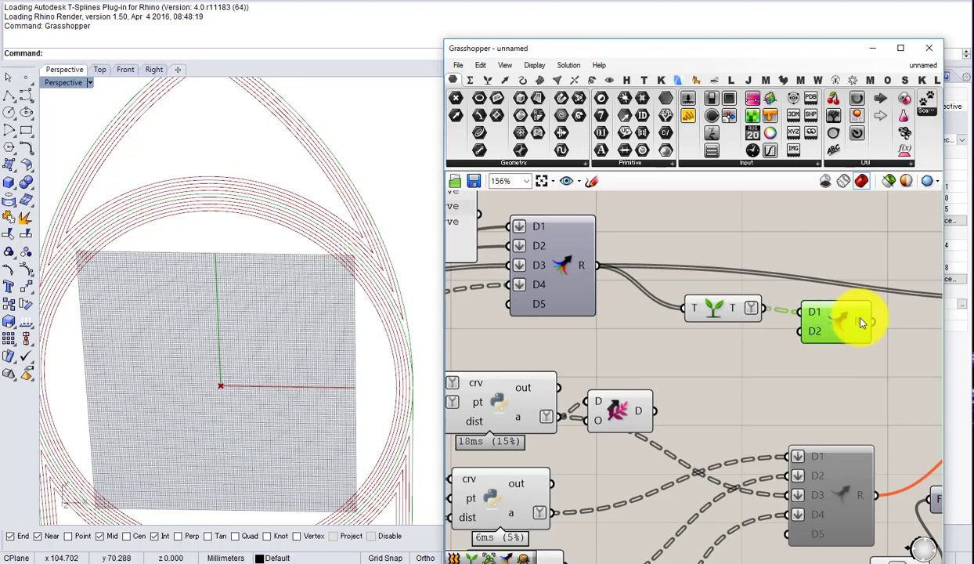
pyautogui.moveTo(862, 322)
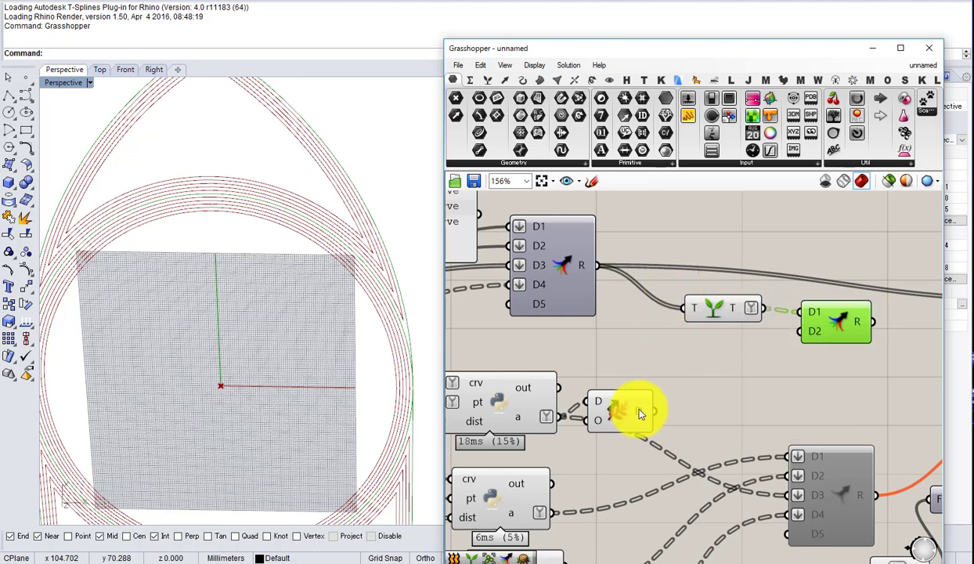
pyautogui.moveTo(640, 424)
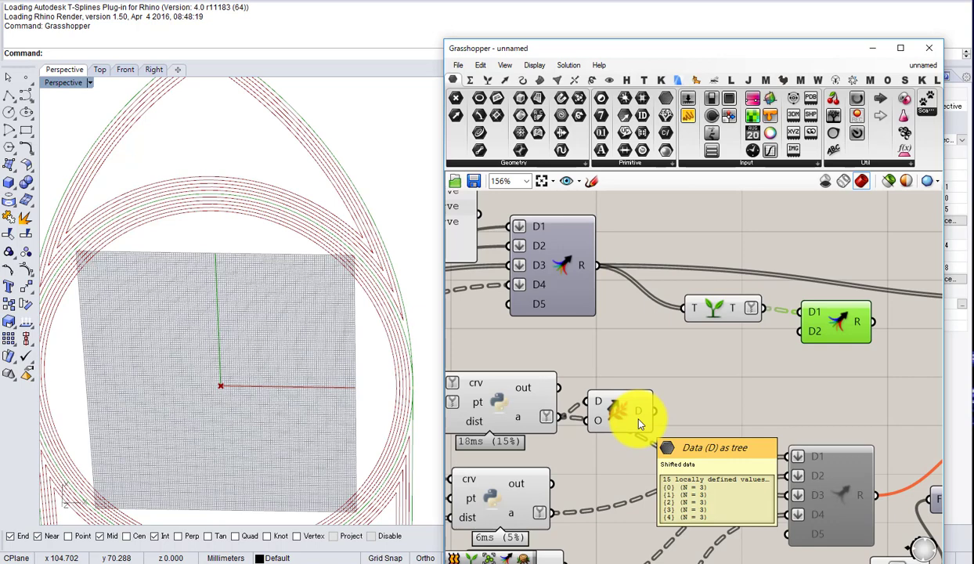
pyautogui.moveTo(640, 346); pyautogui.dragTo(643, 316, button='right')
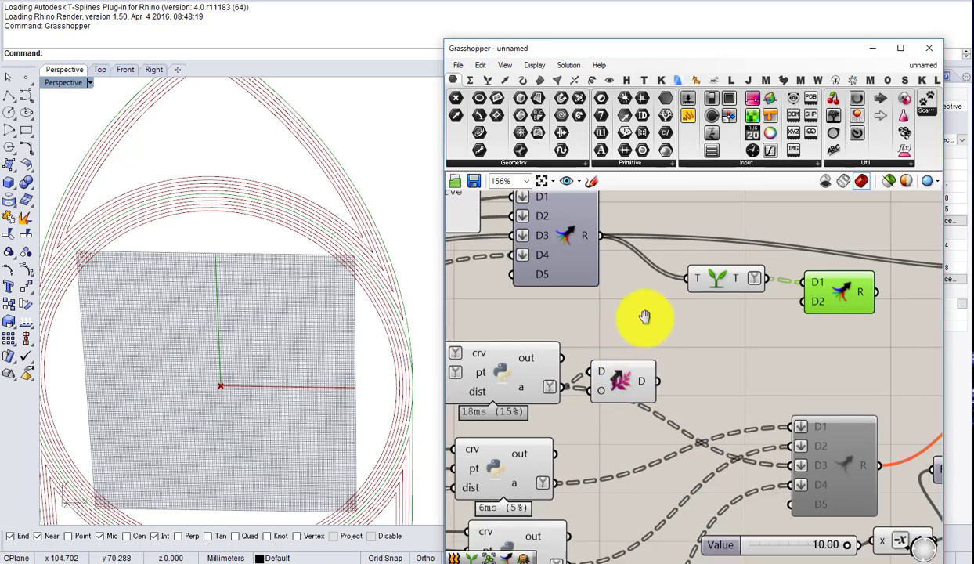
pyautogui.scroll(-2, 644, 315)
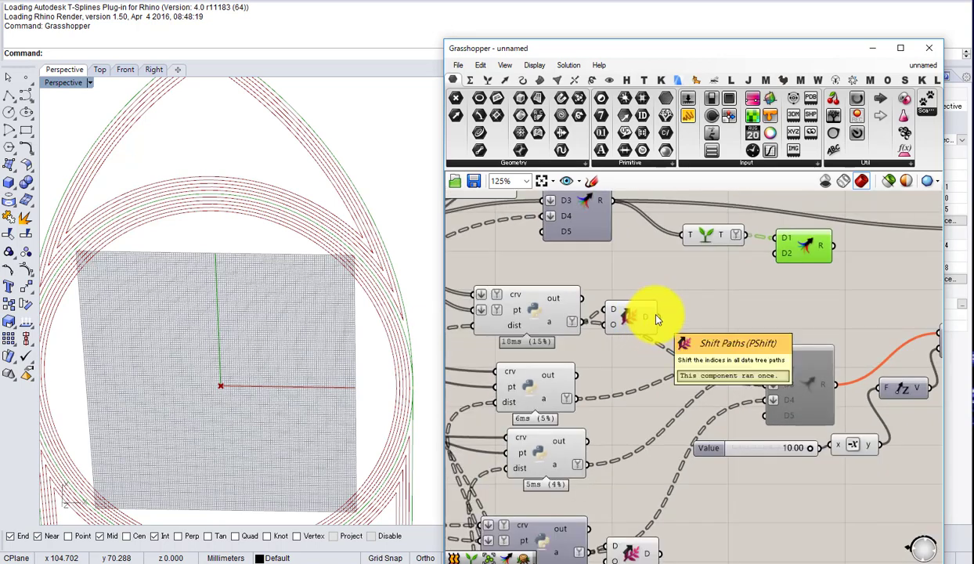
# Step: Turn off Flatten on inputs D1 through D4 of the disabled Merge component
pyautogui.click(793, 360)
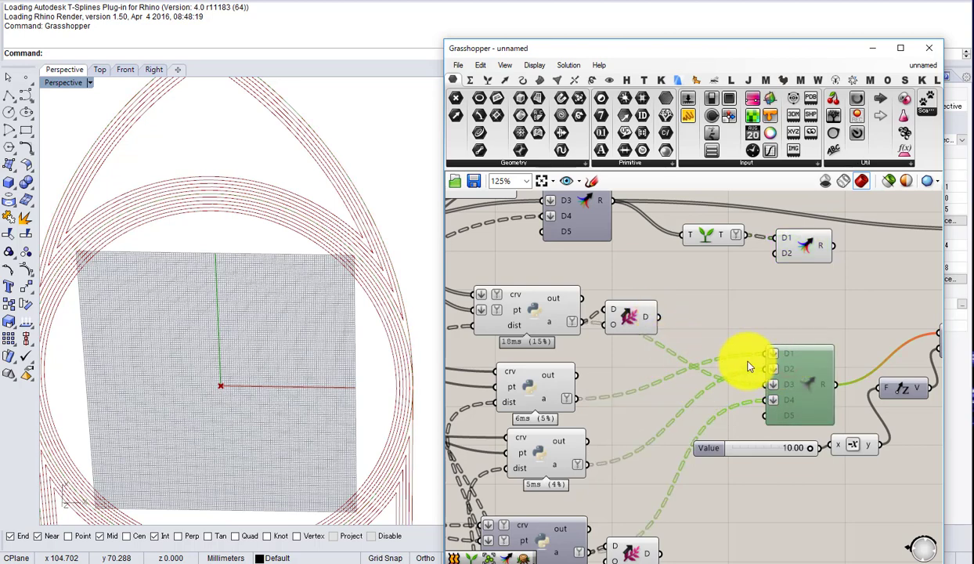
pyautogui.scroll(3, 764, 349)
pyautogui.rightClick(774, 343)
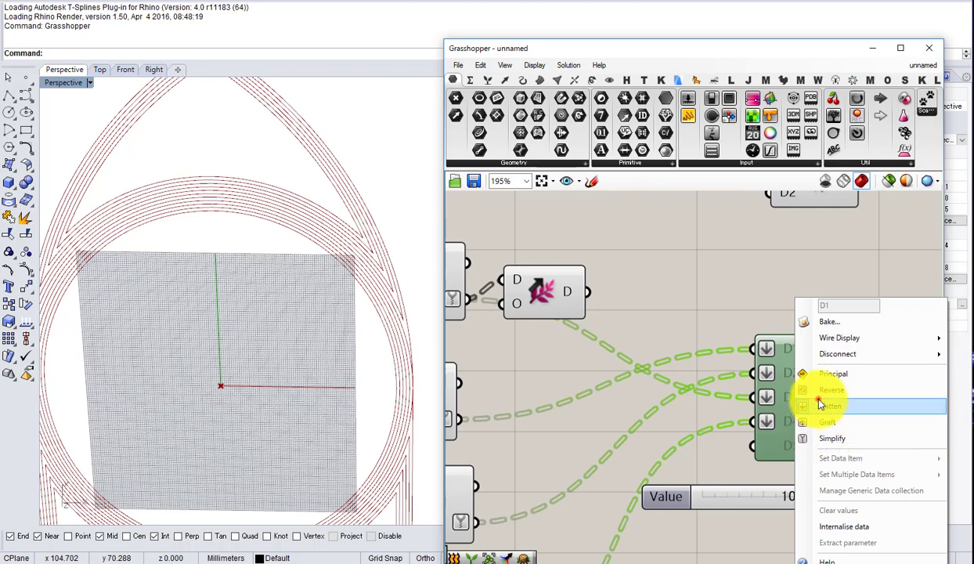
pyautogui.click(819, 401)
pyautogui.rightClick(787, 378)
pyautogui.click(808, 420)
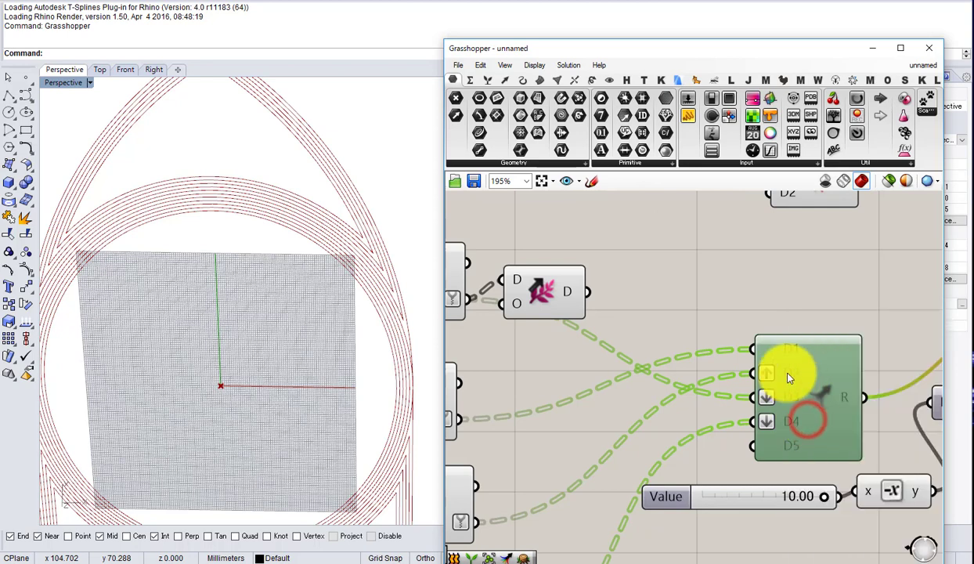
pyautogui.rightClick(793, 374)
pyautogui.click(806, 406)
pyautogui.rightClick(795, 397)
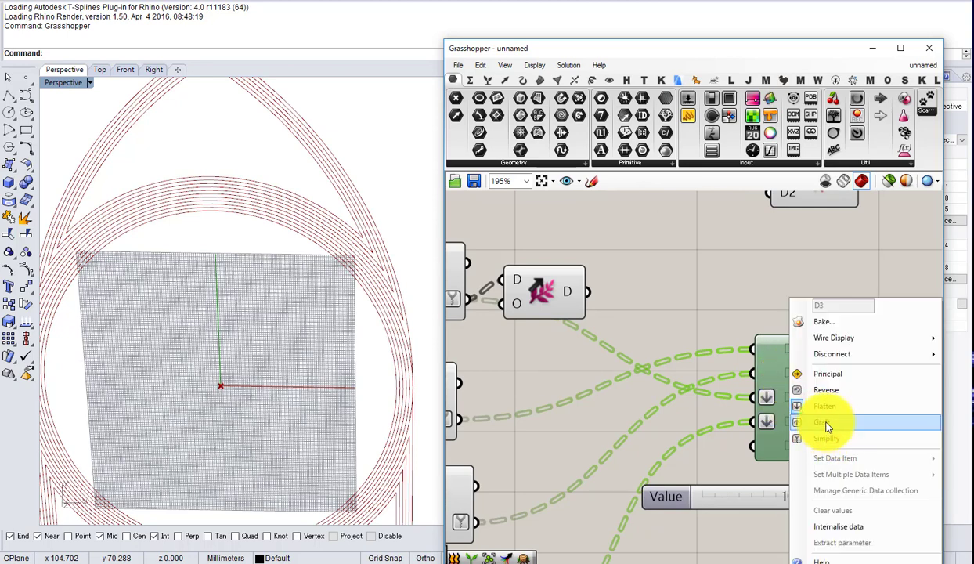
pyautogui.click(819, 421)
pyautogui.rightClick(787, 422)
pyautogui.click(836, 413)
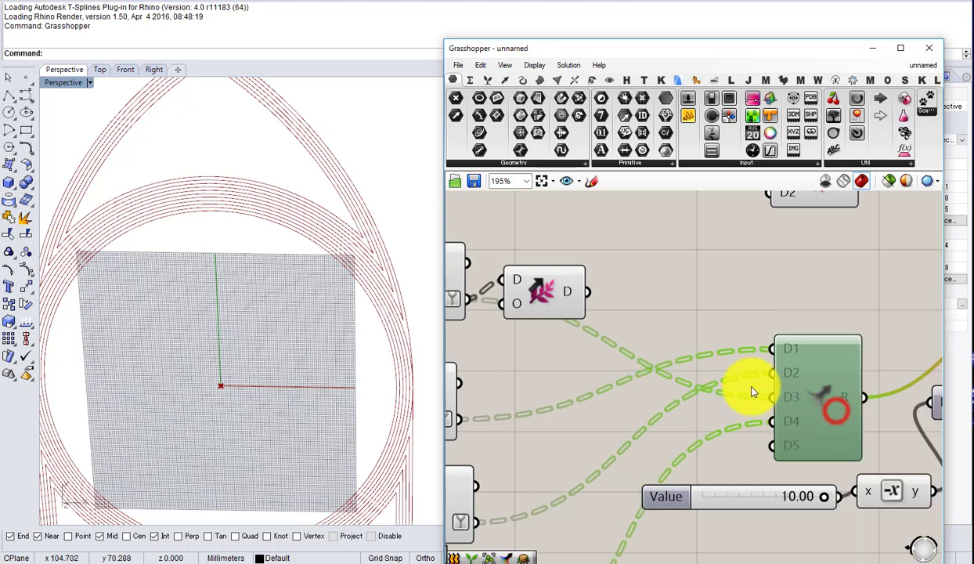
# Step: Replace the direct script wires into D3 and D4 of the disabled Merge with the outputs of the two Shift Paths components
pyautogui.scroll(-1, 611, 307)
pyautogui.moveTo(627, 321); pyautogui.dragTo(744, 381)
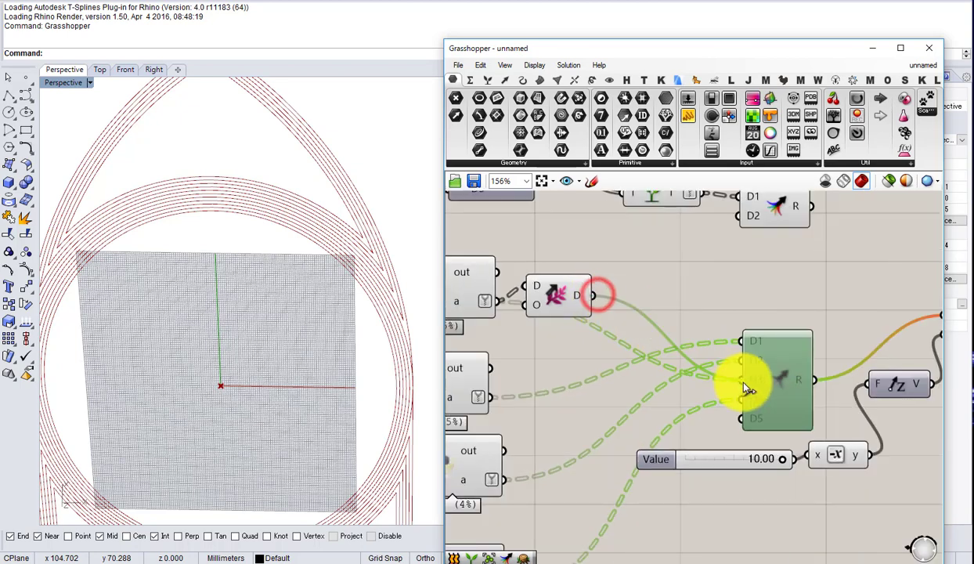
pyautogui.scroll(-1, 501, 391)
pyautogui.moveTo(493, 396); pyautogui.dragTo(654, 349)
pyautogui.moveTo(586, 406); pyautogui.dragTo(619, 352, button='right')
pyautogui.moveTo(609, 497); pyautogui.dragTo(740, 358)
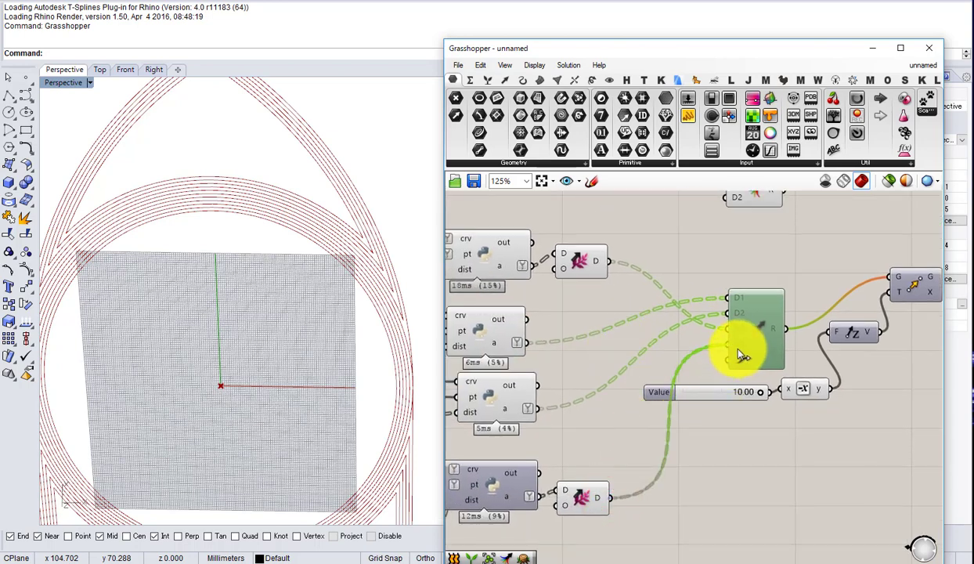
# Step: Enable the disabled Merge component that collects the offset curves and check the tree structure of its result
pyautogui.middleClick(739, 353)
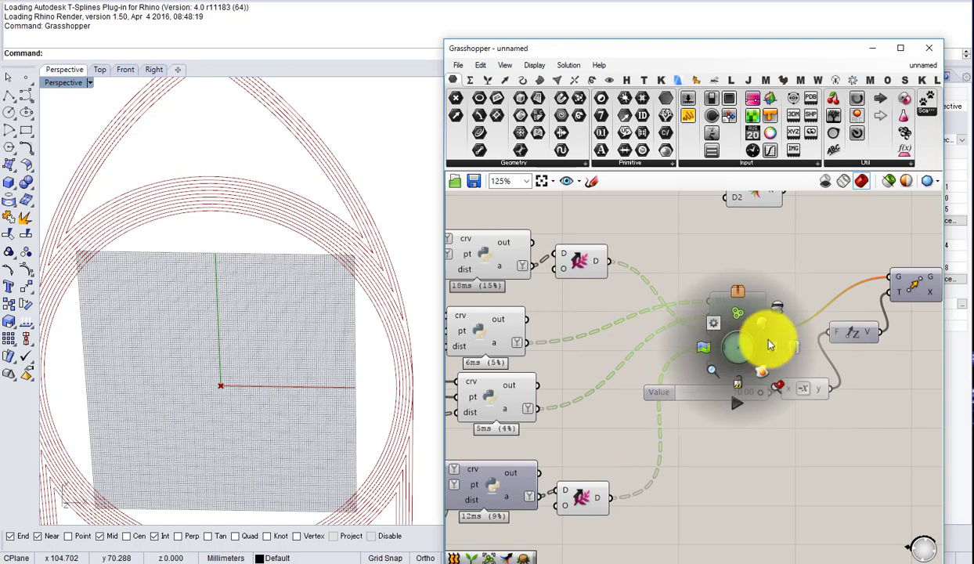
pyautogui.click(771, 346)
pyautogui.moveTo(757, 333)
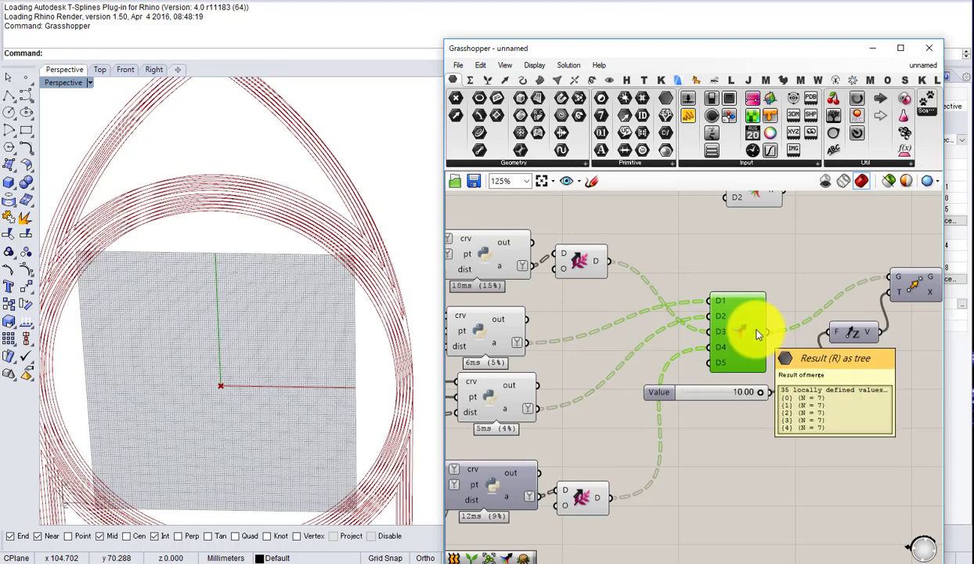
pyautogui.scroll(-2, 757, 334)
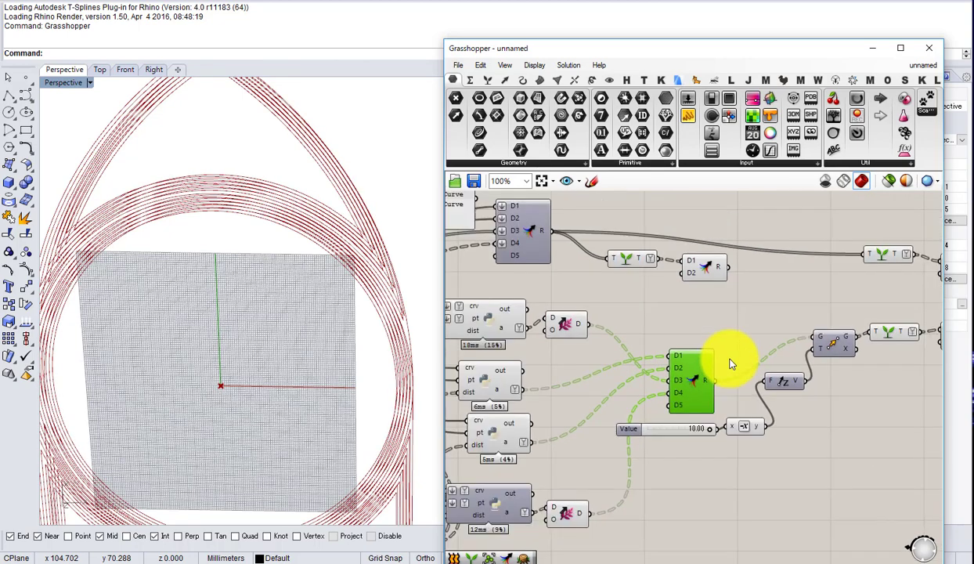
# Step: Turn off the preview of the four Python offset scripts and their two Shift Paths components
pyautogui.moveTo(690, 413)
pyautogui.mouseDown(button='right')
pyautogui.moveTo(714, 411)
pyautogui.moveTo(686, 384)
pyautogui.mouseUp(button='right')
pyautogui.moveTo(581, 351); pyautogui.dragTo(566, 346)
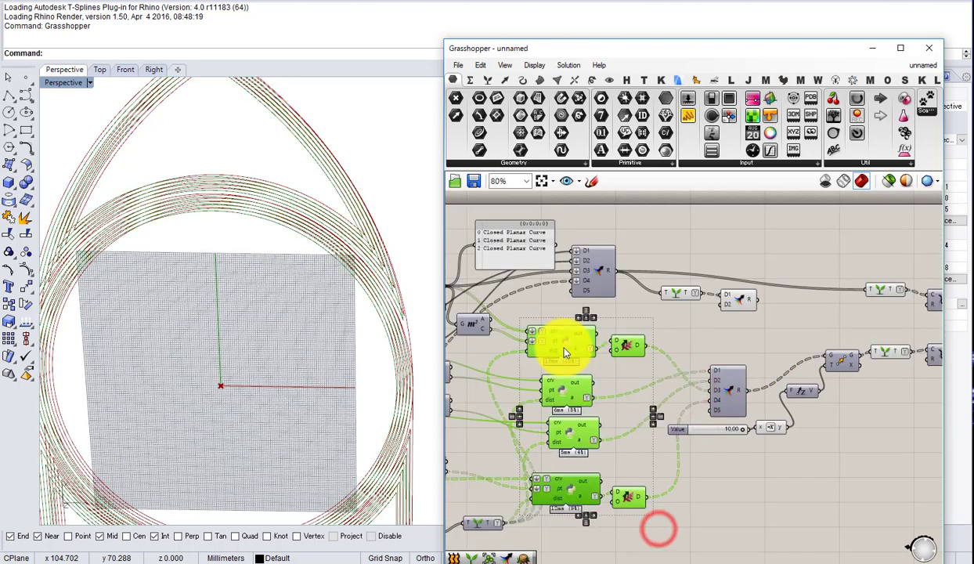
pyautogui.middleClick(587, 351)
pyautogui.click(629, 346)
# Step: Place the new Merge near the Move component and connect Move's geometry output to its D2 input
pyautogui.moveTo(610, 345); pyautogui.dragTo(523, 365, button='right')
pyautogui.scroll(2, 658, 332)
pyautogui.moveTo(649, 316); pyautogui.dragTo(728, 338)
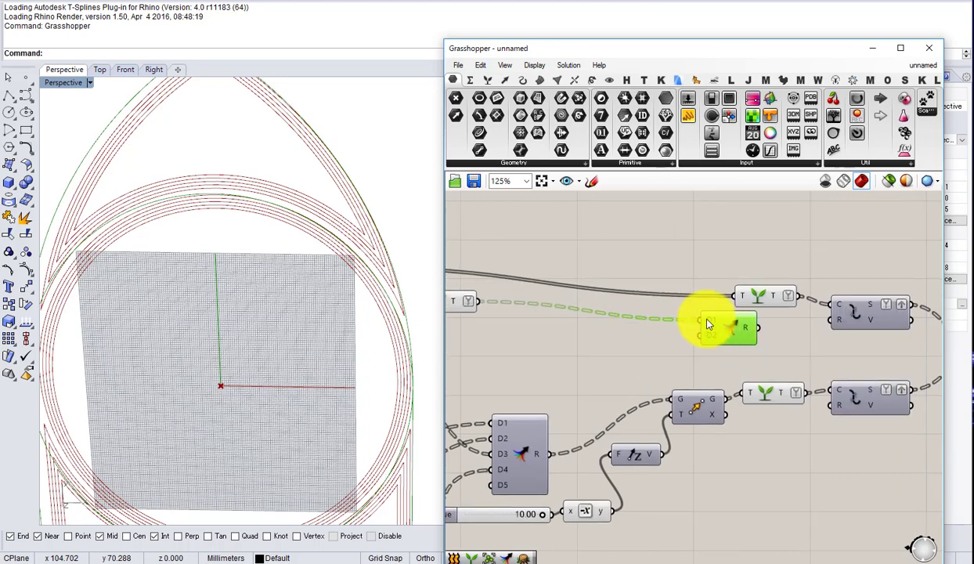
pyautogui.moveTo(711, 405); pyautogui.dragTo(698, 335)
# Step: Connect the new Merge's result to the Loft's curve input and turn on the Loft's preview
pyautogui.moveTo(770, 350); pyautogui.dragTo(650, 376, button='right')
pyautogui.scroll(-1, 648, 375)
pyautogui.click(628, 370)
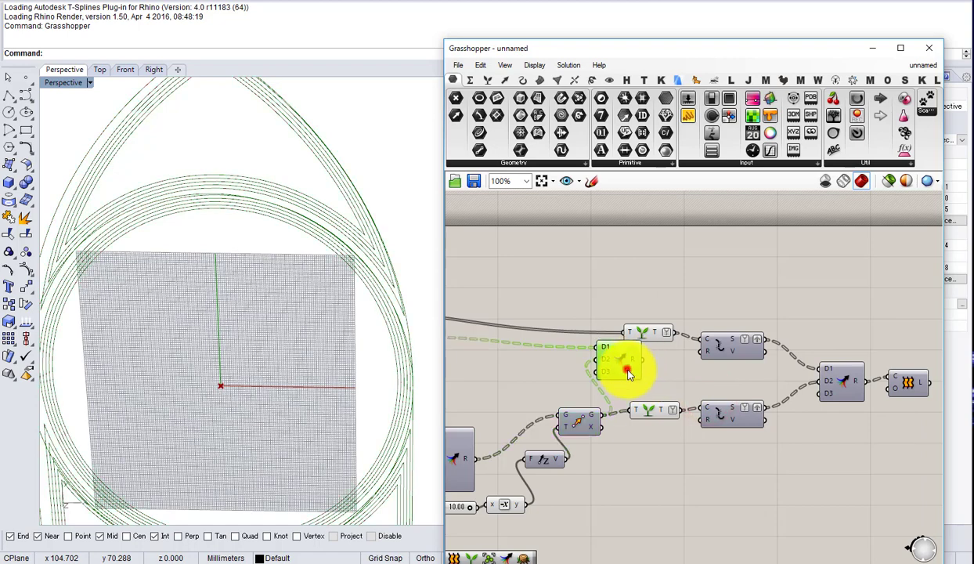
pyautogui.moveTo(628, 372); pyautogui.dragTo(782, 291)
pyautogui.middleClick(782, 291)
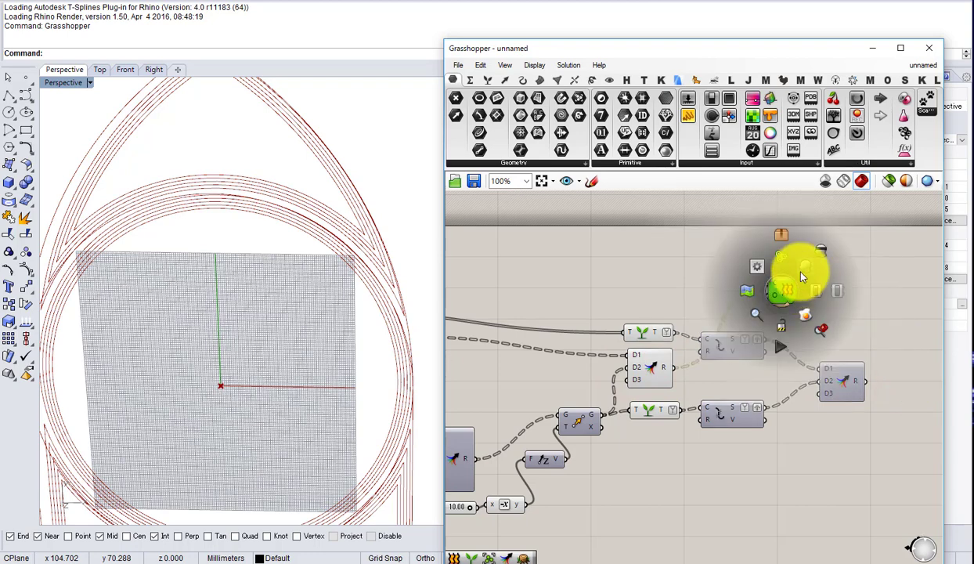
pyautogui.click(803, 274)
pyautogui.click(697, 290)
# Step: Feed the Loft from Move's geometry output instead, and hide the preview of the nearby Graft Tree, Merge and Explode components
pyautogui.scroll(1, 668, 326)
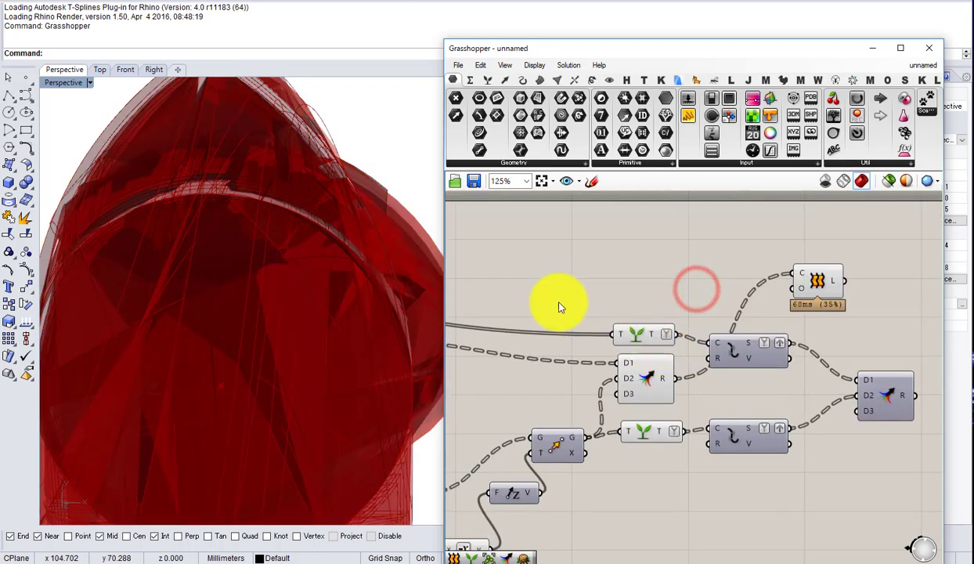
pyautogui.moveTo(581, 435); pyautogui.dragTo(700, 541)
pyautogui.moveTo(892, 461); pyautogui.dragTo(654, 322)
pyautogui.press('space')
# Step: Add a TreeBranchIndex component and connect Move's geometry output to its T input
pyautogui.scroll(4, 647, 337)
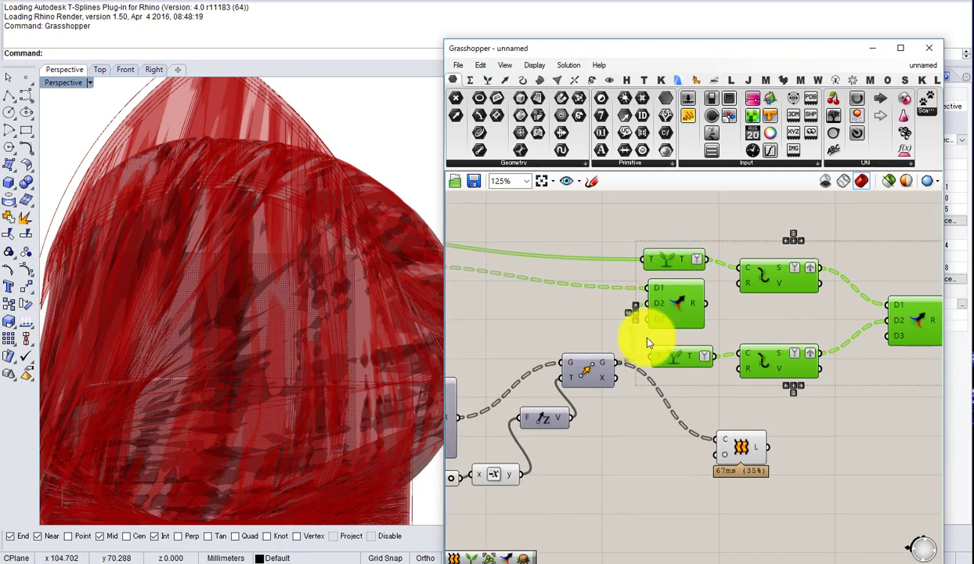
pyautogui.doubleClick(618, 488)
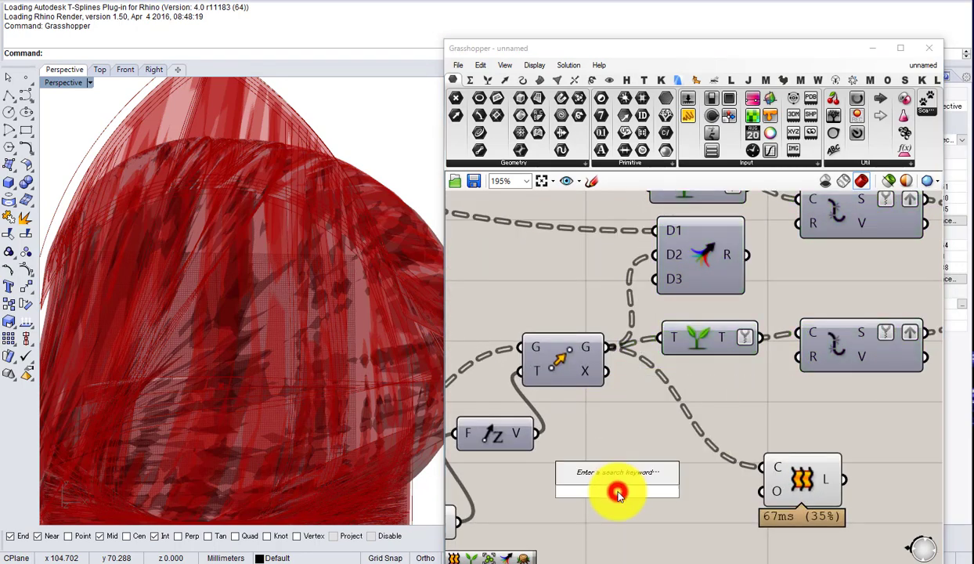
pyautogui.write('bra')
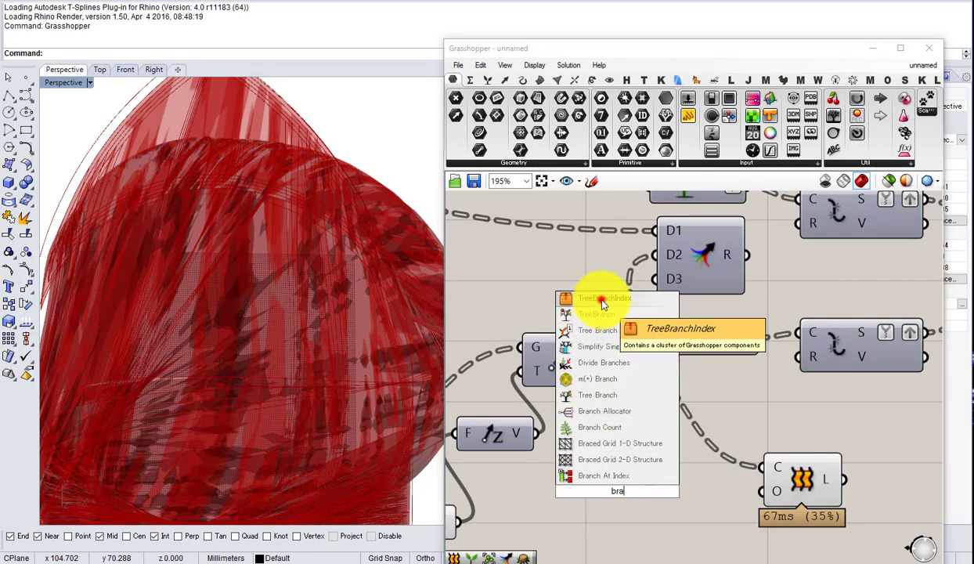
pyautogui.click(600, 297)
pyautogui.moveTo(605, 347); pyautogui.dragTo(600, 479)
pyautogui.click(610, 492)
# Step: Inspect the lofted geometry in the viewport and compare the tree structures of the new Merge's result and Move's geometry output
pyautogui.scroll(-4, 658, 468)
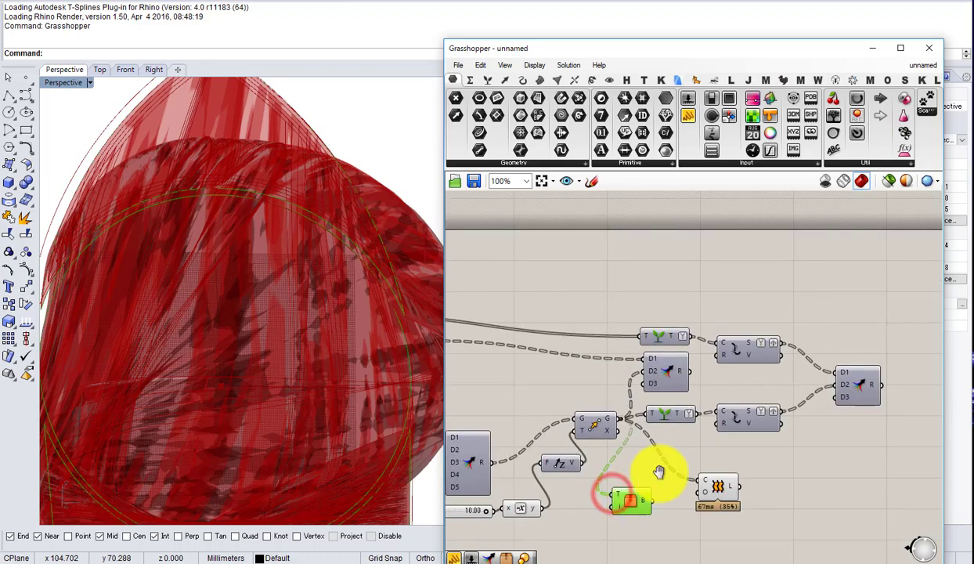
pyautogui.scroll(-6, 352, 387)
pyautogui.moveTo(344, 427); pyautogui.dragTo(360, 354, button='right')
pyautogui.scroll(6, 401, 391)
pyautogui.scroll(3, 693, 403)
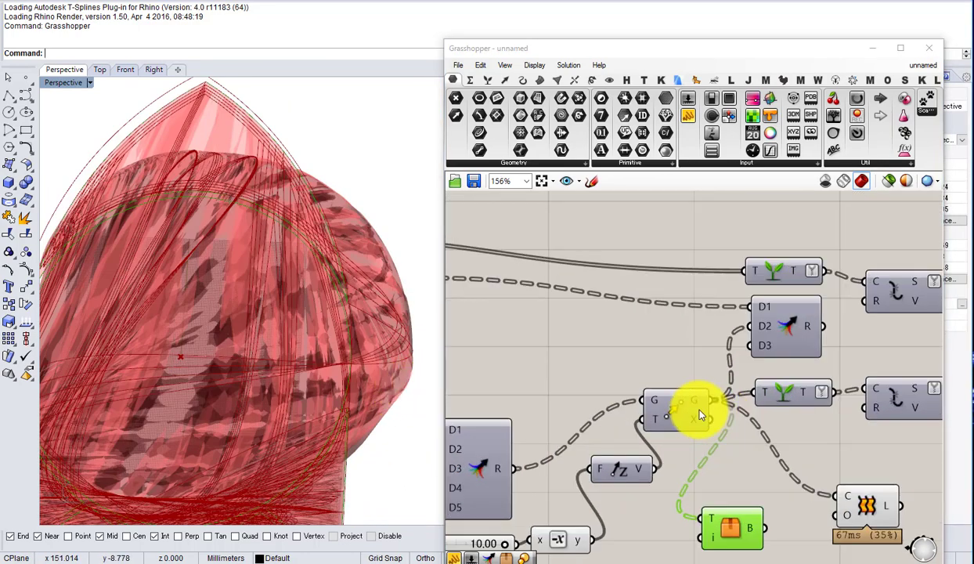
pyautogui.moveTo(814, 344); pyautogui.dragTo(689, 366, button='right')
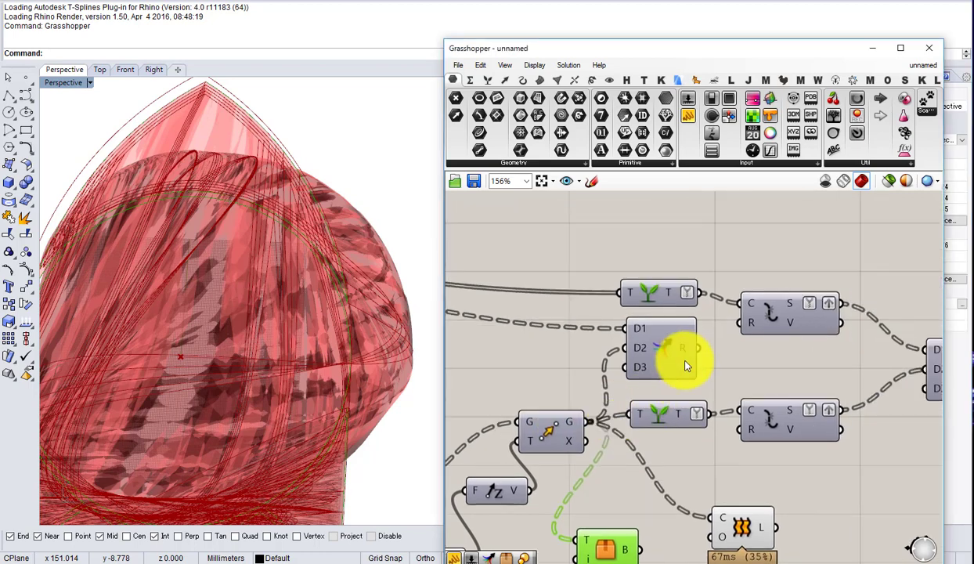
pyautogui.moveTo(687, 356)
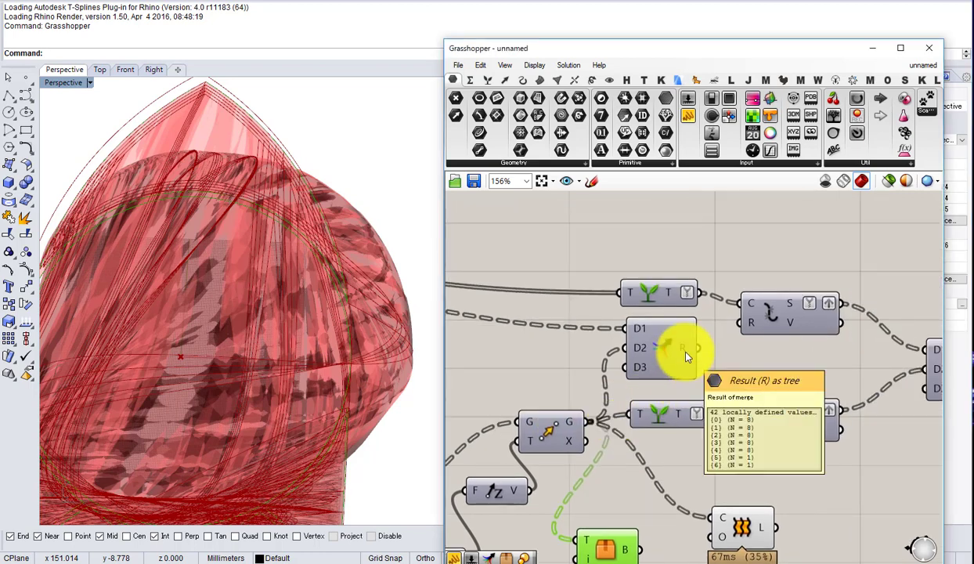
pyautogui.moveTo(686, 357); pyautogui.dragTo(778, 352, button='right')
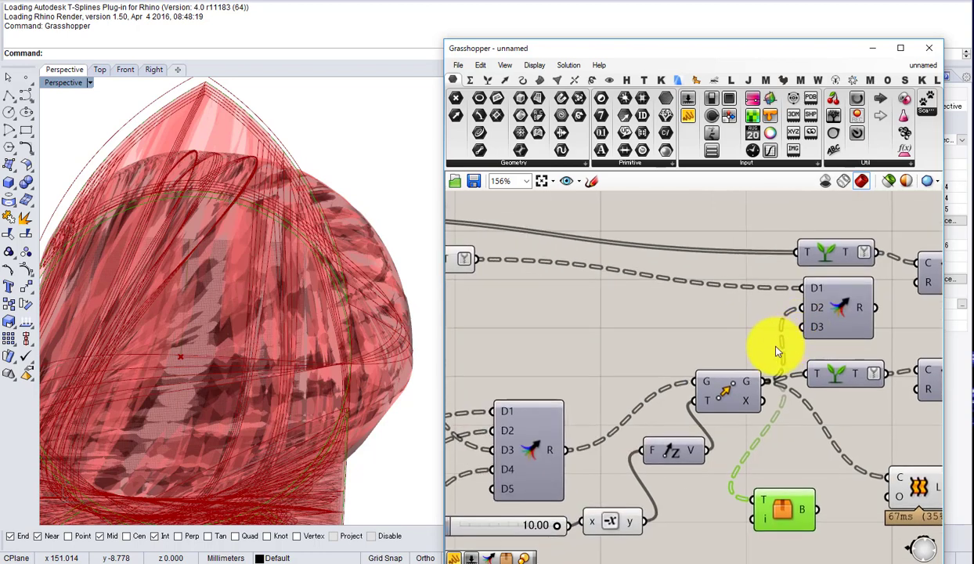
pyautogui.scroll(-1, 778, 352)
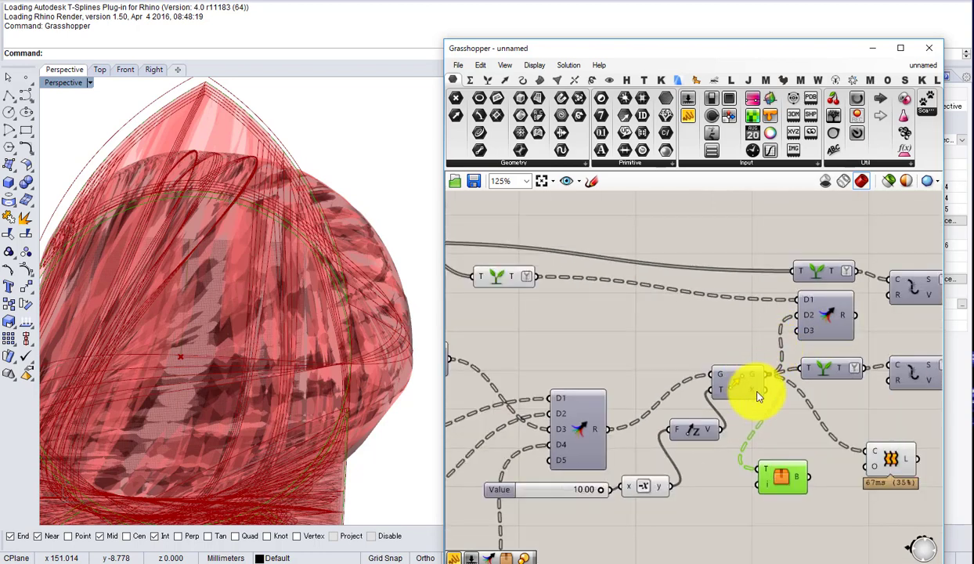
pyautogui.moveTo(758, 382)
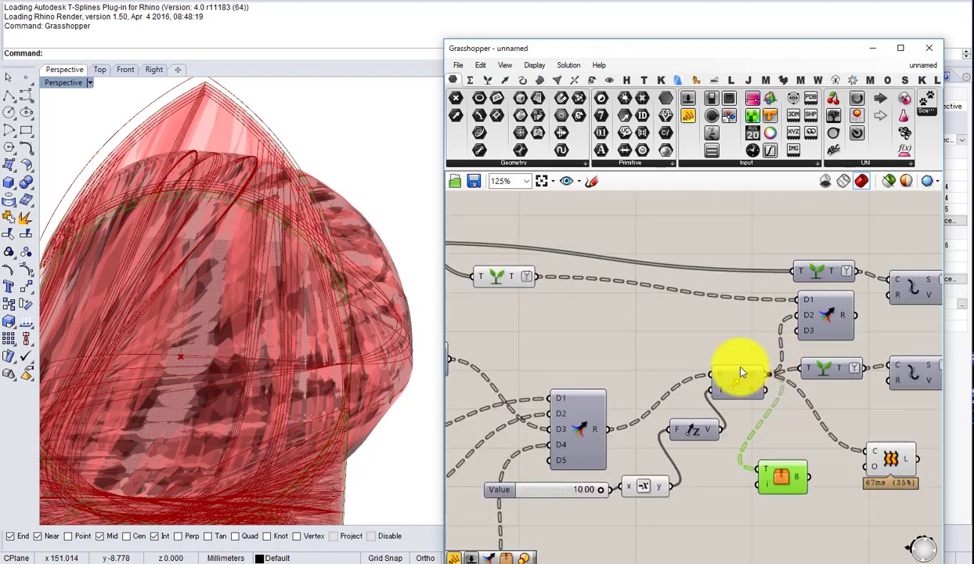
pyautogui.scroll(-5, 314, 333)
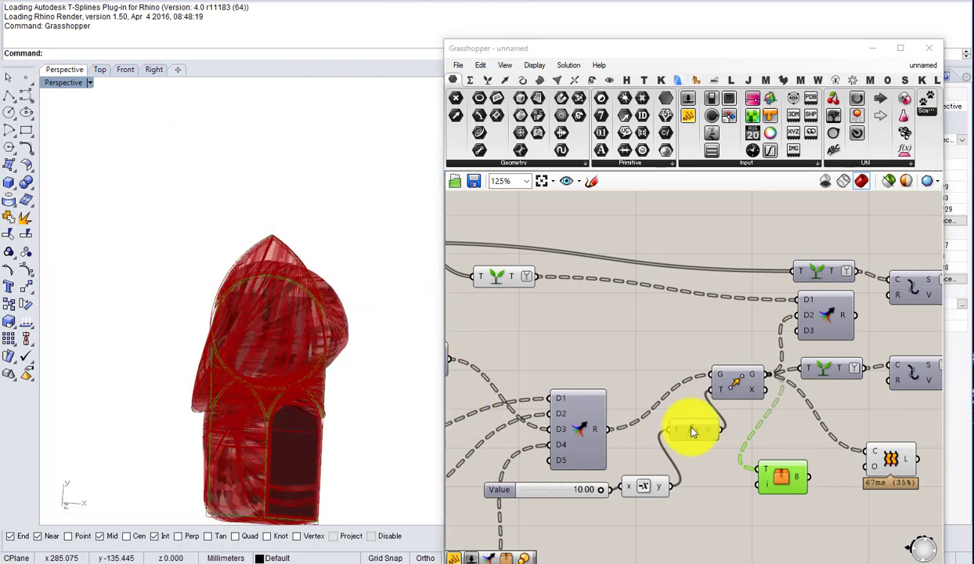
pyautogui.scroll(3, 705, 415)
pyautogui.moveTo(707, 366)
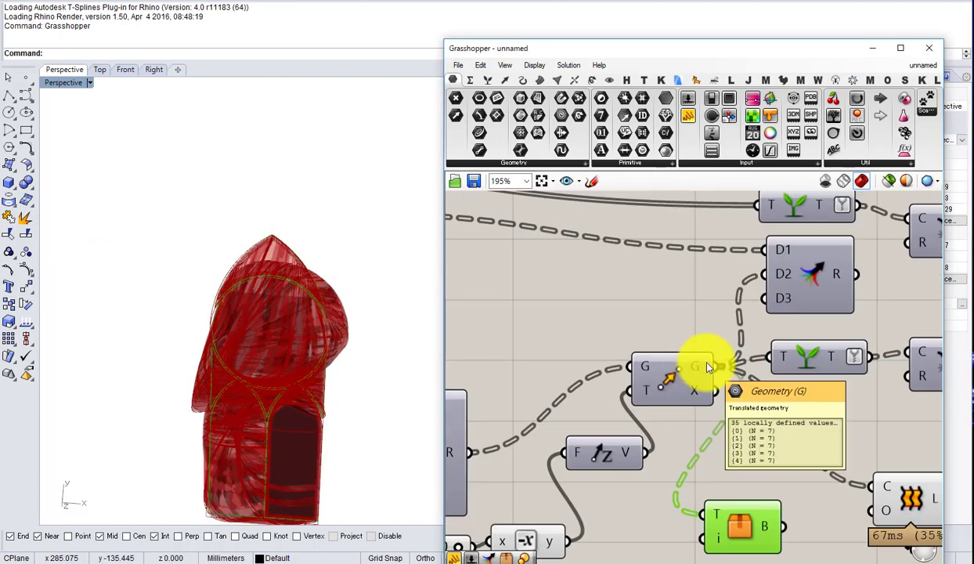
pyautogui.scroll(-3, 826, 369)
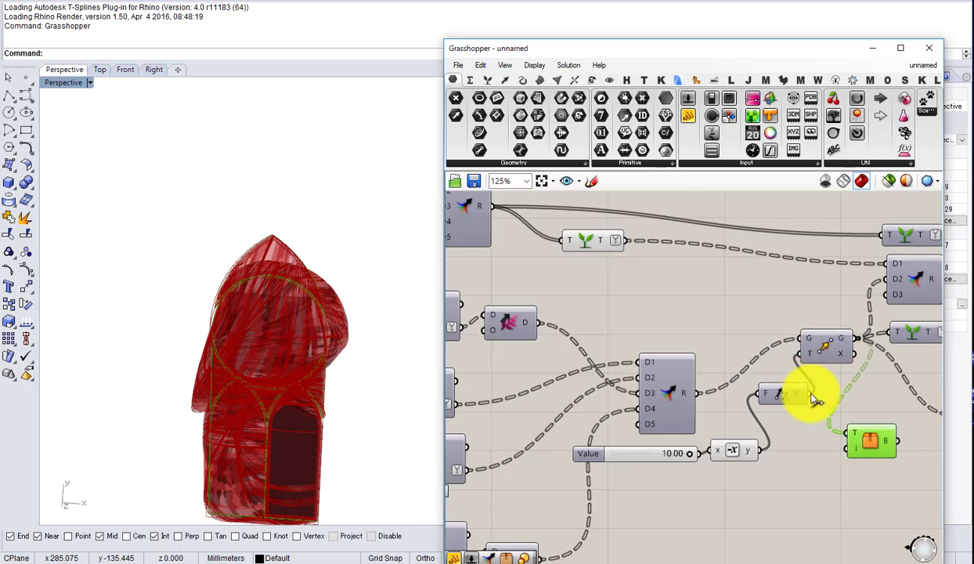
pyautogui.moveTo(610, 240)
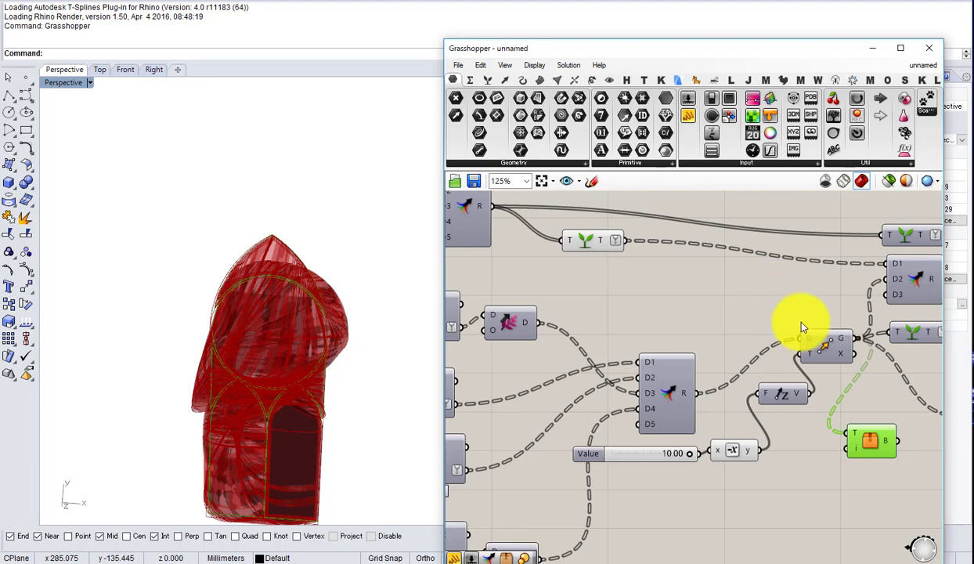
# Step: Rearrange the Unit Z, Move, Loft and TreeBranchIndex components to make room after the Move component
pyautogui.moveTo(814, 363); pyautogui.dragTo(681, 367, button='right')
pyautogui.moveTo(632, 404); pyautogui.dragTo(618, 422)
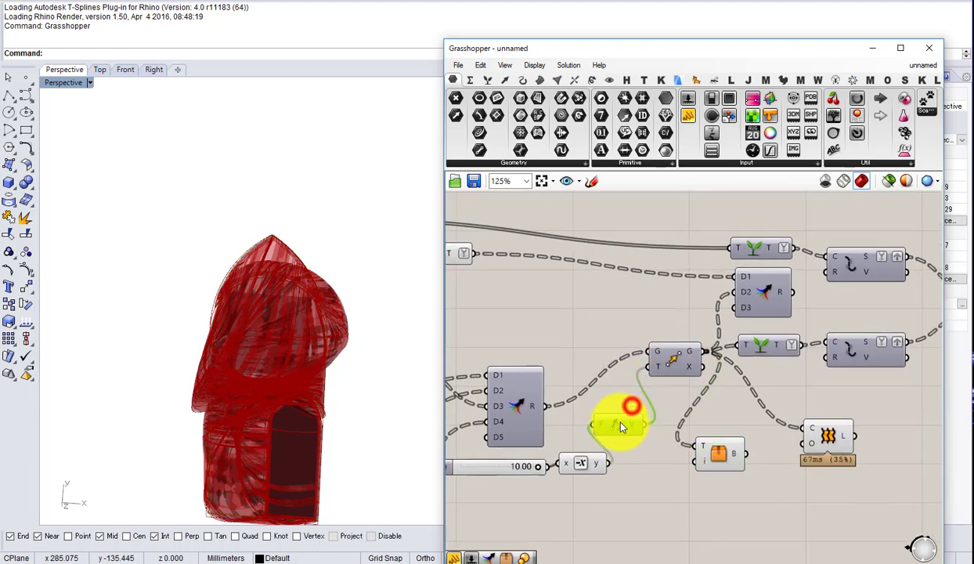
pyautogui.moveTo(665, 356); pyautogui.dragTo(652, 388)
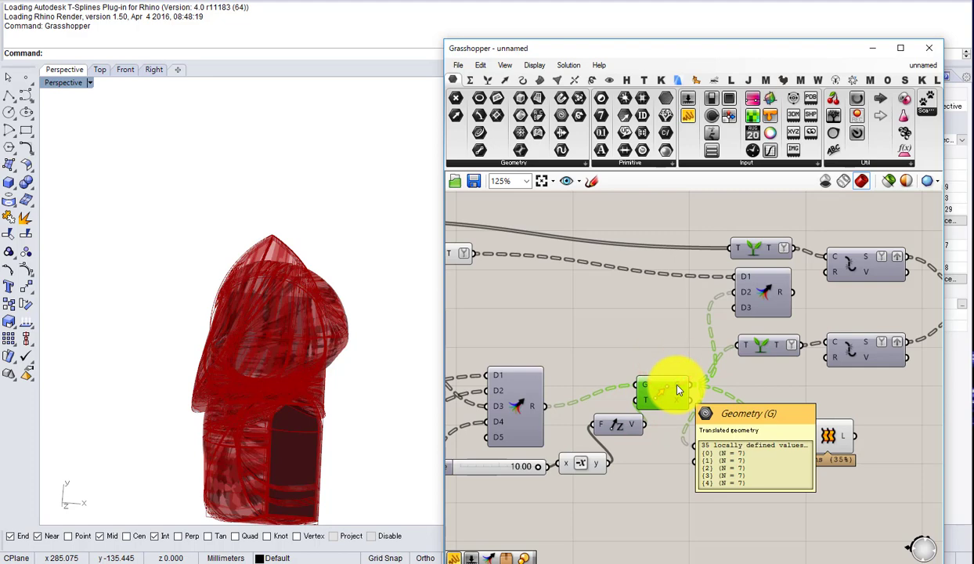
pyautogui.moveTo(486, 271); pyautogui.dragTo(668, 305, button='right')
pyautogui.moveTo(909, 436); pyautogui.dragTo(727, 394, button='right')
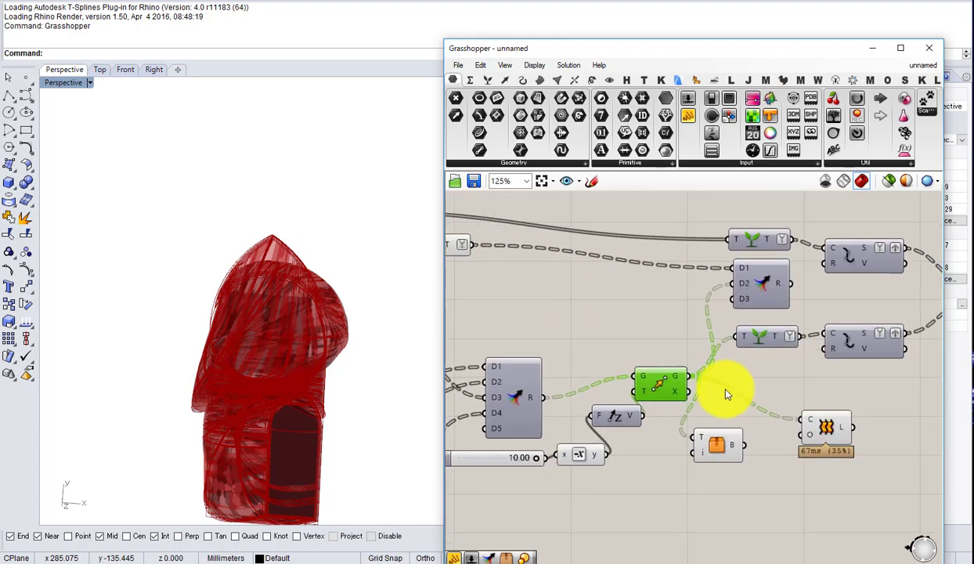
pyautogui.moveTo(834, 468); pyautogui.dragTo(690, 424)
pyautogui.moveTo(722, 459); pyautogui.dragTo(763, 487)
# Step: Insert a Flip Matrix component between Move's geometry output and the Loft's curve input, and inspect the resulting surfaces
pyautogui.click(755, 436)
pyautogui.doubleClick(755, 437)
pyautogui.write('flip')
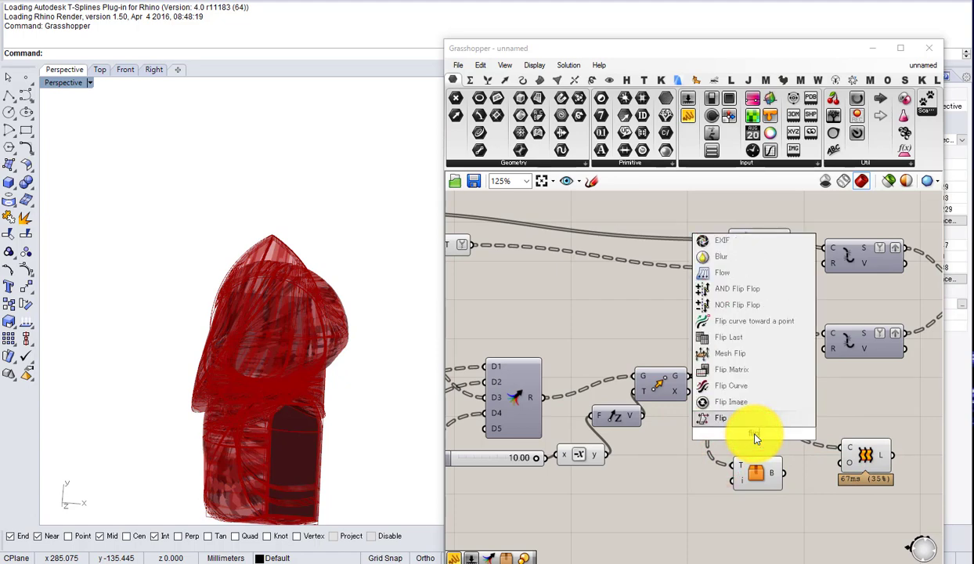
pyautogui.click(756, 399)
pyautogui.scroll(3, 687, 378)
pyautogui.moveTo(668, 379); pyautogui.dragTo(744, 421)
pyautogui.scroll(-3, 744, 421)
pyautogui.moveTo(770, 391); pyautogui.dragTo(877, 463)
pyautogui.moveTo(879, 445); pyautogui.dragTo(781, 447, button='right')
pyautogui.scroll(10, 291, 337)
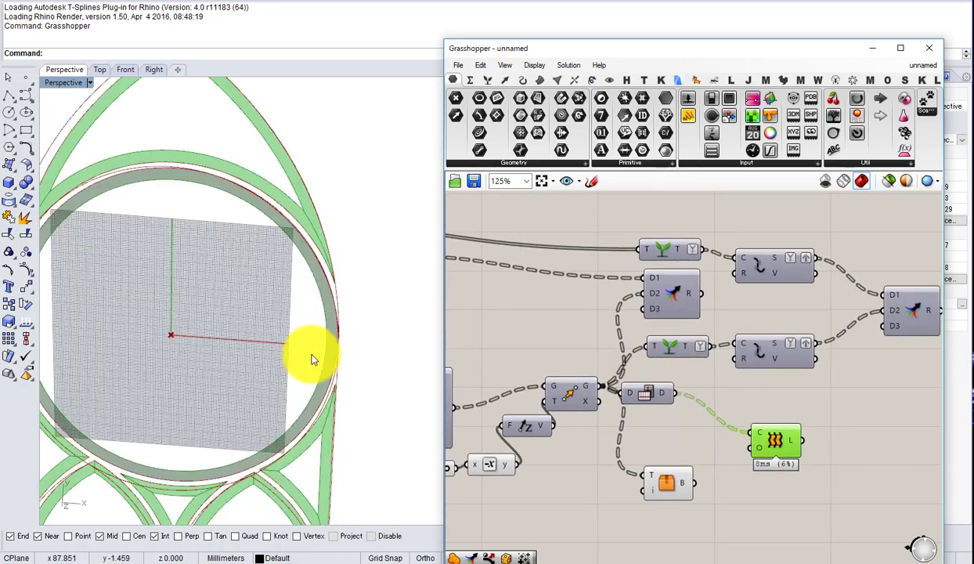
pyautogui.moveTo(298, 367); pyautogui.dragTo(315, 305, button='right')
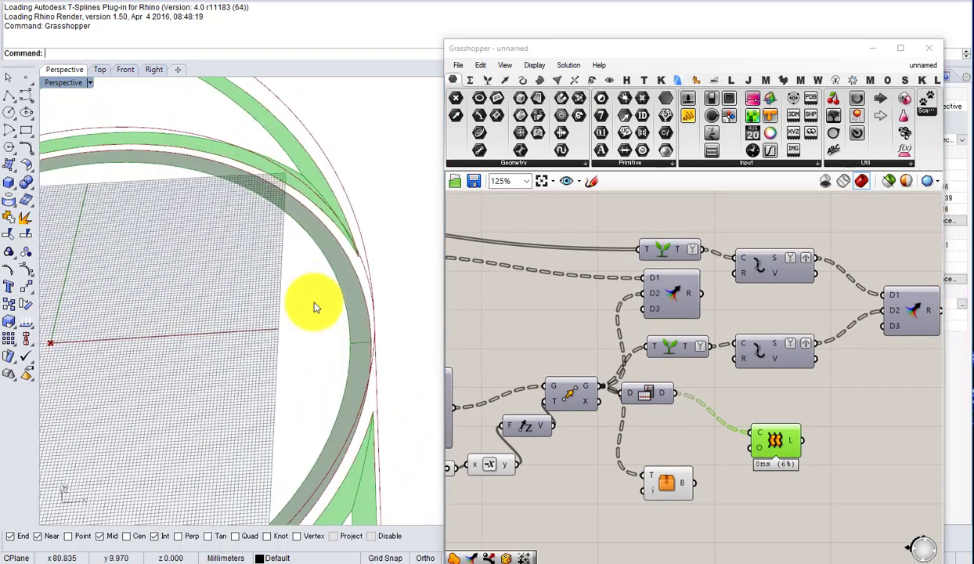
# Step: Replace the Move wire into the new Merge's D2 with the Flip Matrix output, and feed the Merge's result into the Loft
pyautogui.click(683, 413)
pyautogui.scroll(-1, 678, 415)
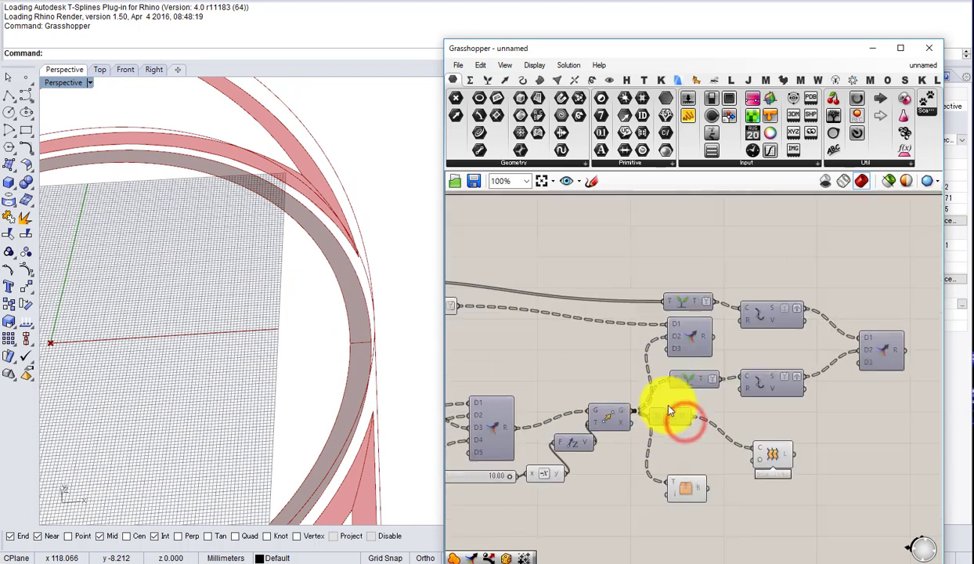
pyautogui.click(672, 414)
pyautogui.moveTo(681, 487); pyautogui.dragTo(667, 499)
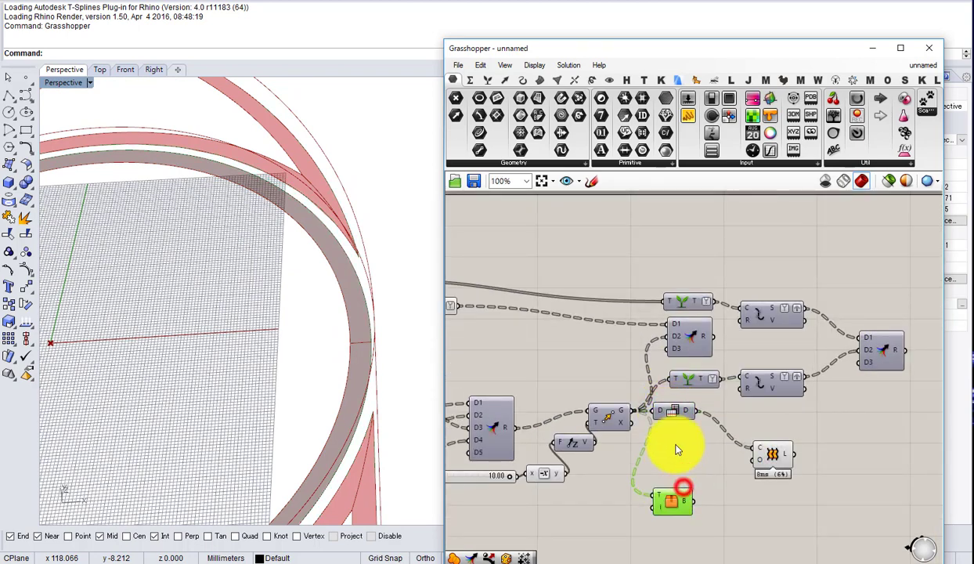
pyautogui.scroll(1, 676, 418)
pyautogui.moveTo(665, 408); pyautogui.dragTo(795, 463)
pyautogui.click(795, 462)
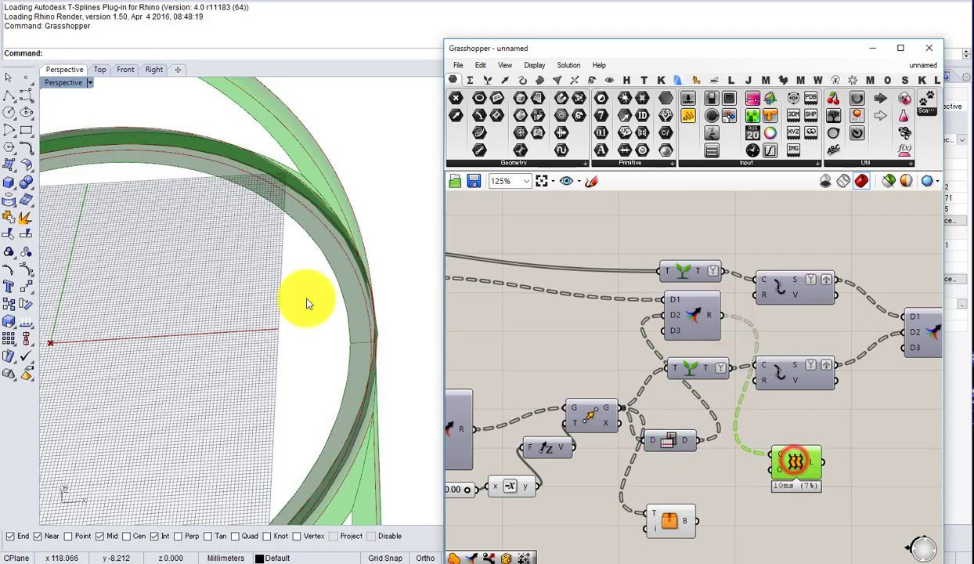
pyautogui.moveTo(306, 302); pyautogui.dragTo(302, 459, button='right')
pyautogui.scroll(-7, 313, 392)
pyautogui.moveTo(311, 380); pyautogui.dragTo(172, 347, button='right')
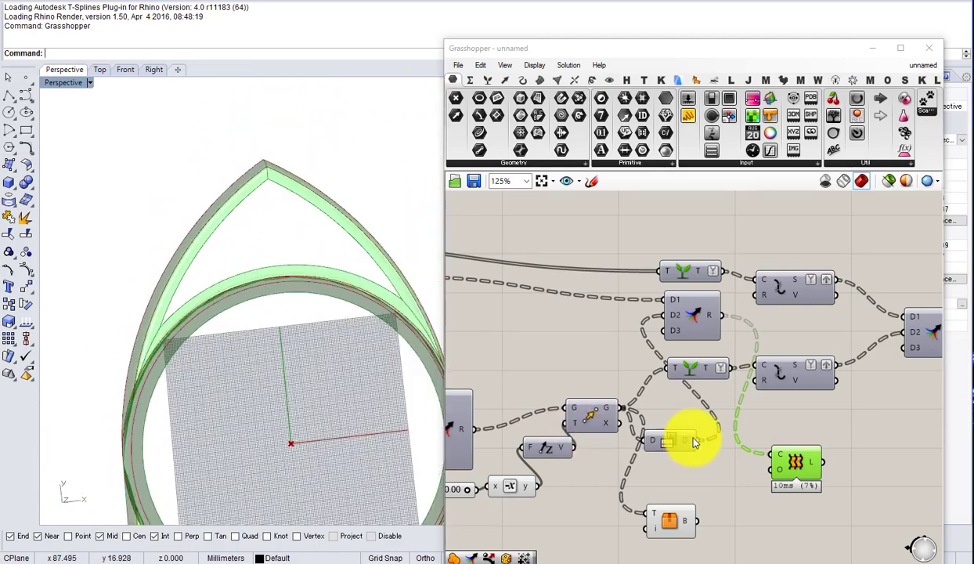
# Step: Spread out the Explode components, the lower Graft Tree and the new Merge around the loft chain to tidy the canvas
pyautogui.click(675, 445)
pyautogui.moveTo(832, 425); pyautogui.dragTo(712, 436, button='right')
pyautogui.scroll(1, 699, 452)
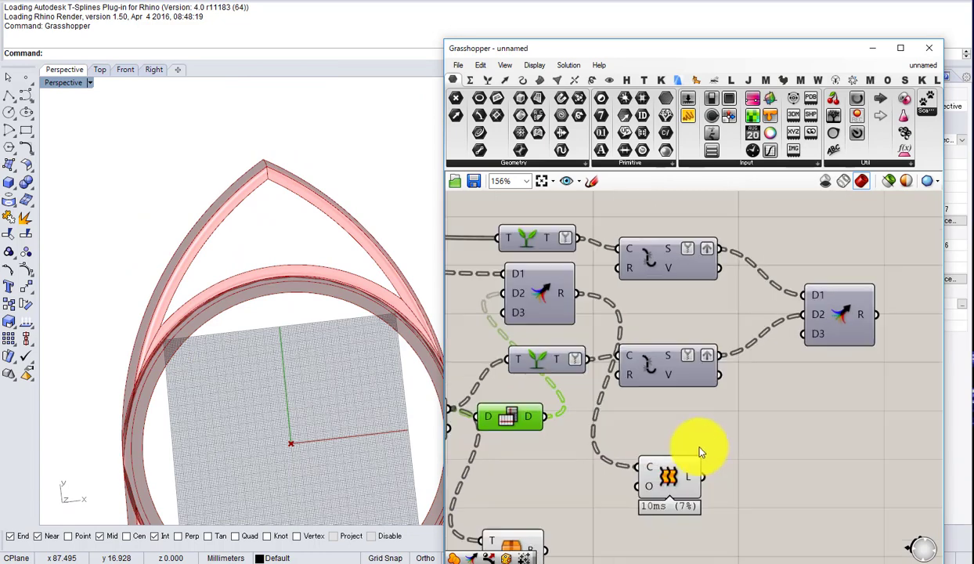
pyautogui.moveTo(854, 405); pyautogui.dragTo(775, 263)
pyautogui.moveTo(723, 279); pyautogui.dragTo(829, 293, button='right')
pyautogui.moveTo(643, 289); pyautogui.dragTo(784, 326)
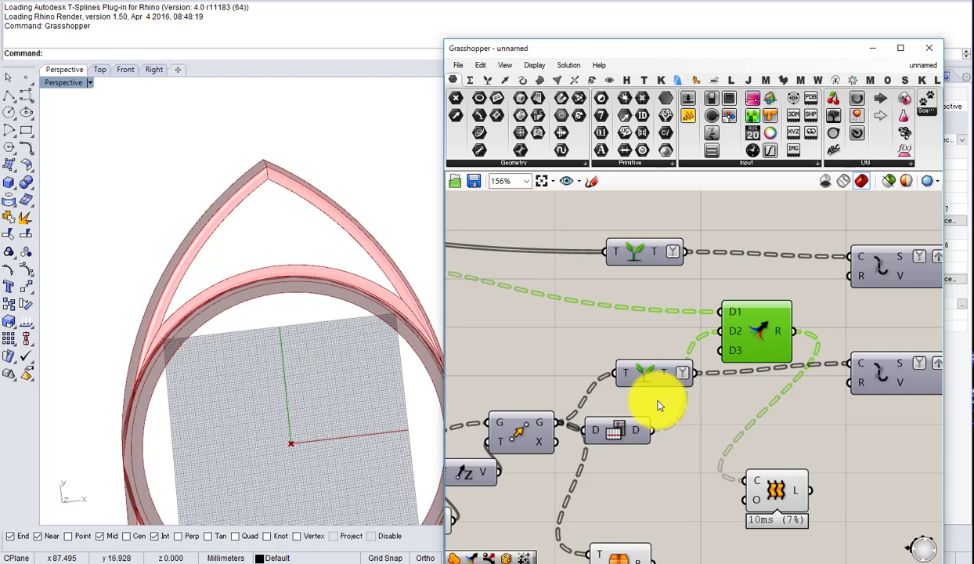
pyautogui.moveTo(656, 375); pyautogui.dragTo(773, 412)
pyautogui.scroll(-2, 655, 380)
pyautogui.moveTo(714, 340); pyautogui.dragTo(693, 340)
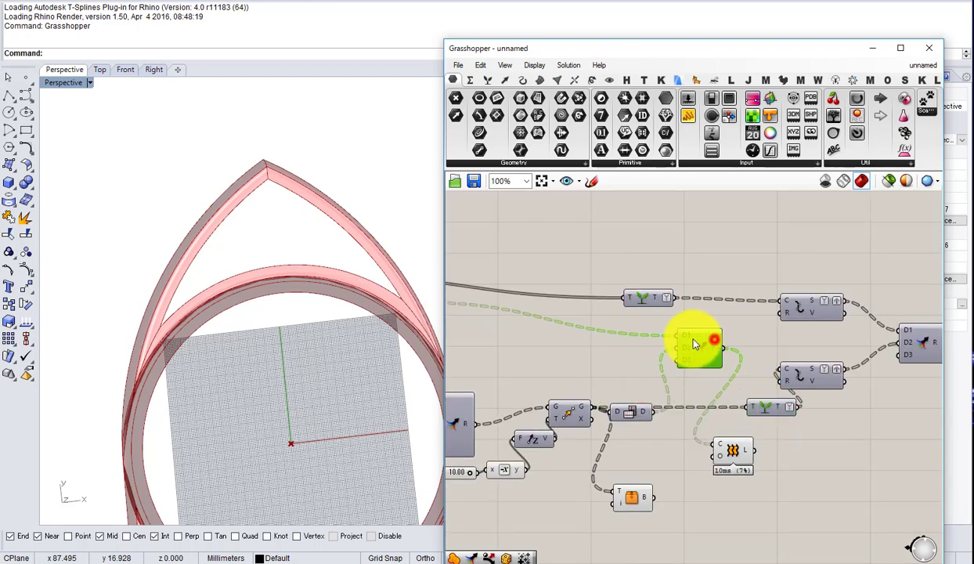
# Step: Move the Flip Matrix and the three-input Merge closer to the Move component, and nudge the Graft Tree feeding the Merge's D1
pyautogui.moveTo(631, 411); pyautogui.dragTo(636, 382)
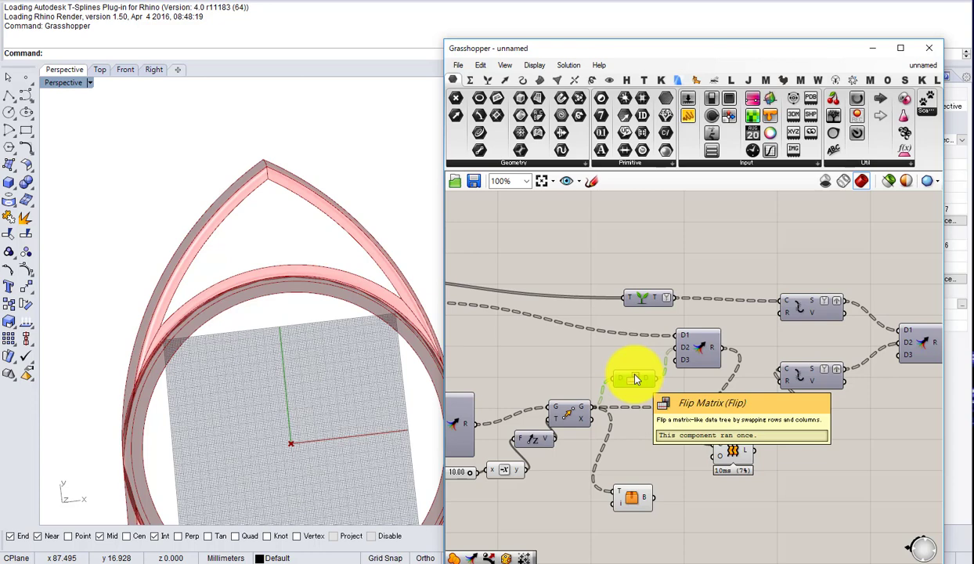
pyautogui.moveTo(643, 376); pyautogui.dragTo(630, 362)
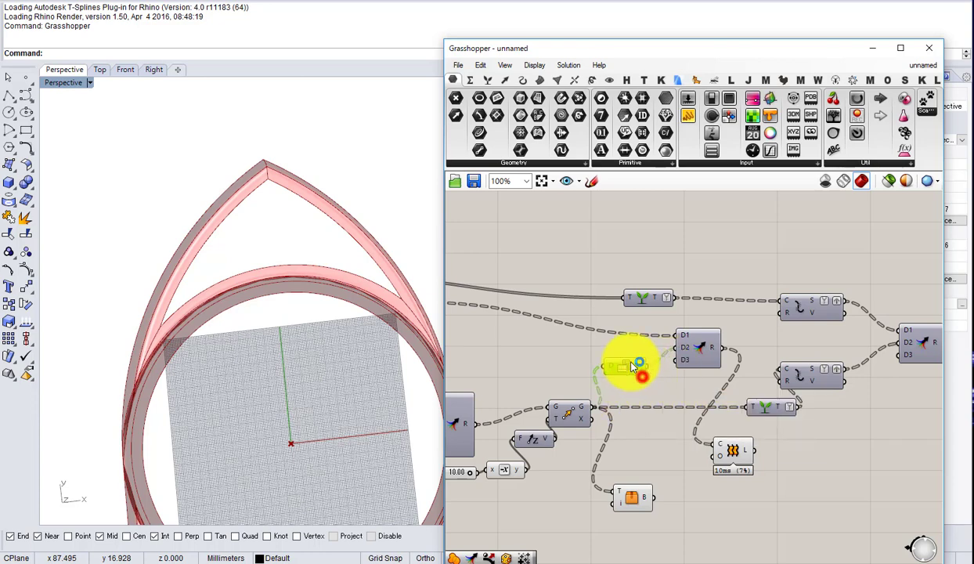
pyautogui.moveTo(701, 359); pyautogui.dragTo(679, 357)
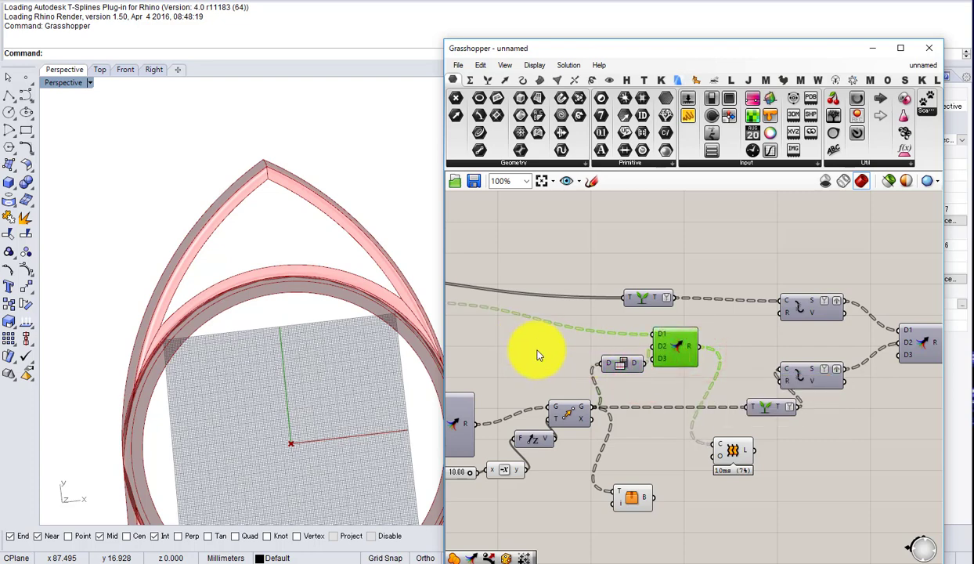
pyautogui.moveTo(580, 346); pyautogui.dragTo(670, 344, button='right')
pyautogui.scroll(-3, 635, 346)
pyautogui.moveTo(628, 381); pyautogui.dragTo(765, 383, button='right')
pyautogui.scroll(3, 691, 348)
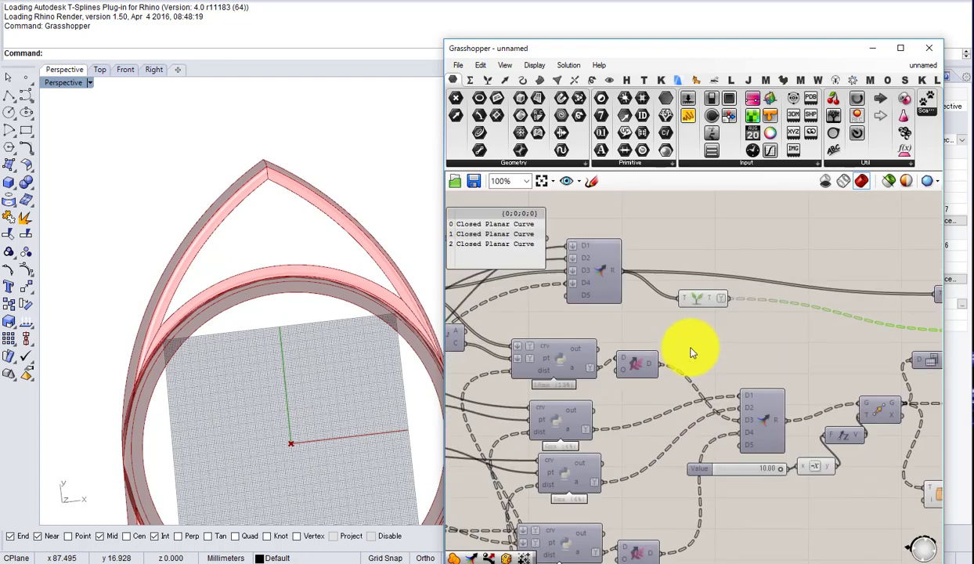
pyautogui.click(692, 298)
pyautogui.scroll(-3, 692, 299)
pyautogui.scroll(3, 830, 311)
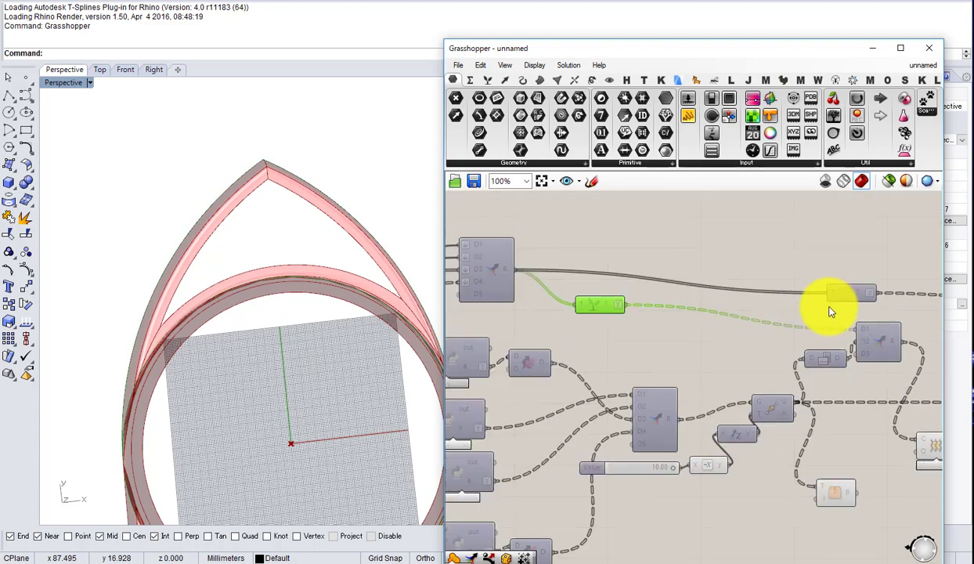
# Step: Move the 10.00 Value slider lower and place the Unit Z directly beside the Negative component below Move
pyautogui.scroll(-3, 811, 321)
pyautogui.scroll(4, 739, 365)
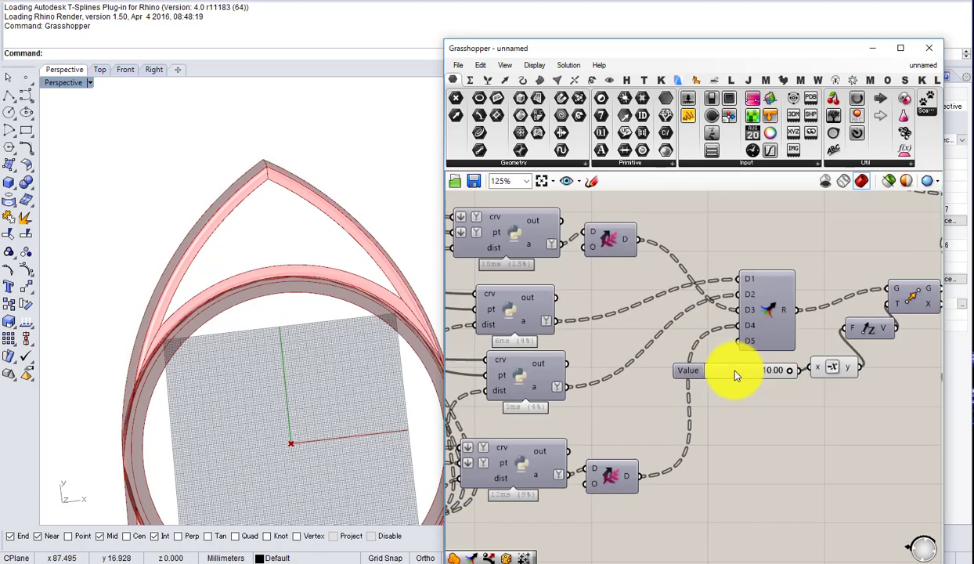
pyautogui.moveTo(737, 376); pyautogui.dragTo(556, 367, button='right')
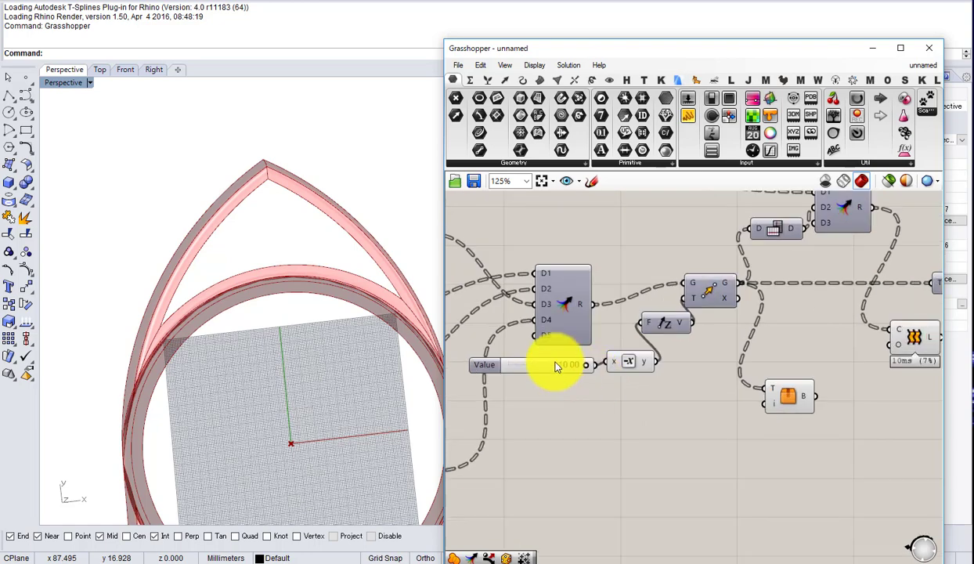
pyautogui.moveTo(556, 366); pyautogui.dragTo(566, 430)
pyautogui.scroll(1, 609, 384)
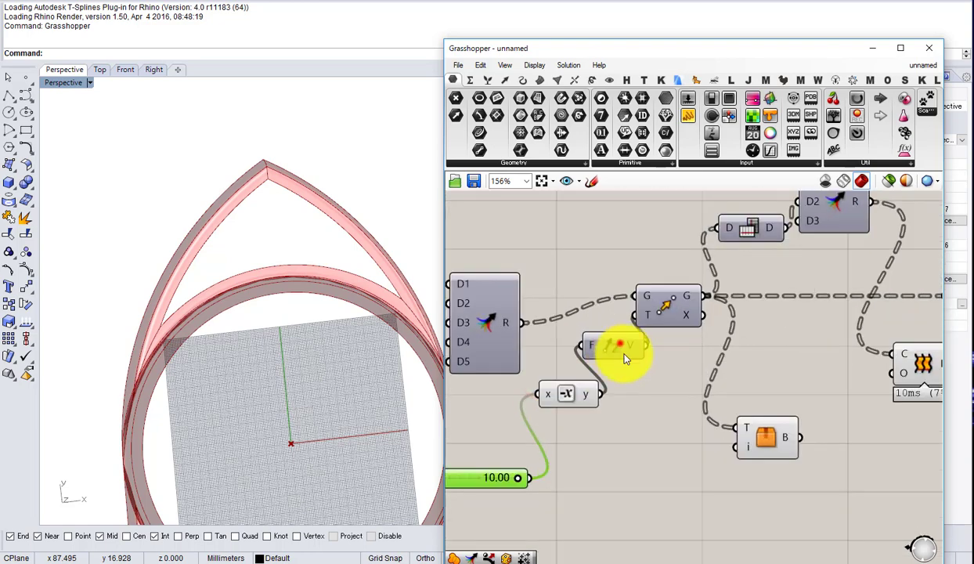
pyautogui.moveTo(621, 343); pyautogui.dragTo(630, 386)
pyautogui.moveTo(630, 387); pyautogui.dragTo(641, 435, button='right')
pyautogui.scroll(-1, 593, 388)
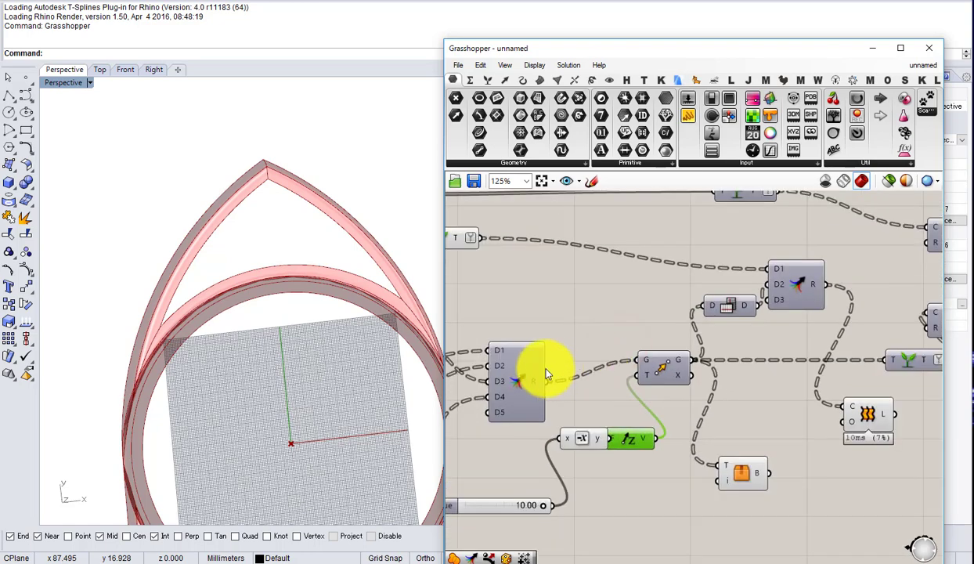
# Step: Feed the five-input Merge's result into the Flip Matrix instead of Move's geometry, and shift the three-input Merge nearer to it
pyautogui.moveTo(544, 382); pyautogui.dragTo(622, 321)
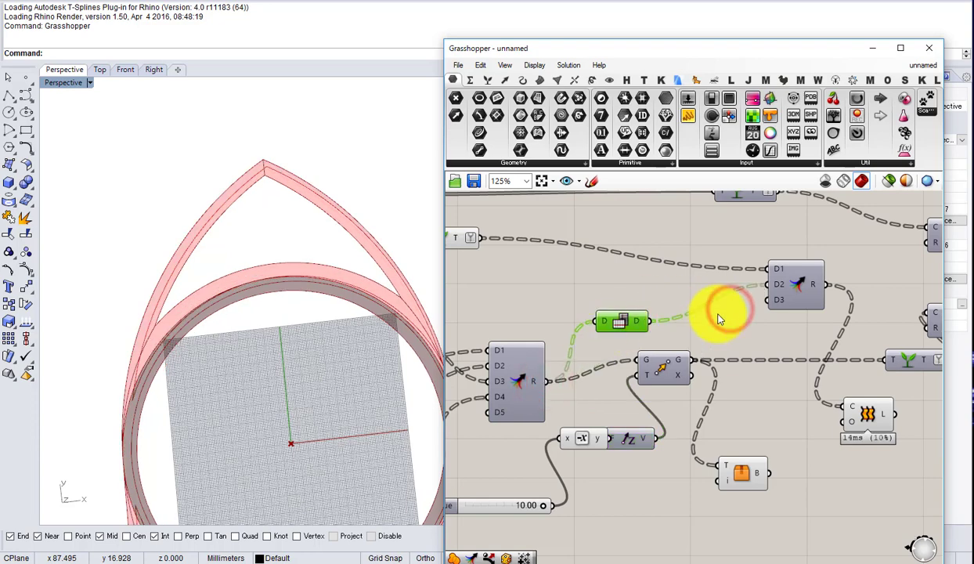
pyautogui.moveTo(790, 288); pyautogui.dragTo(714, 278)
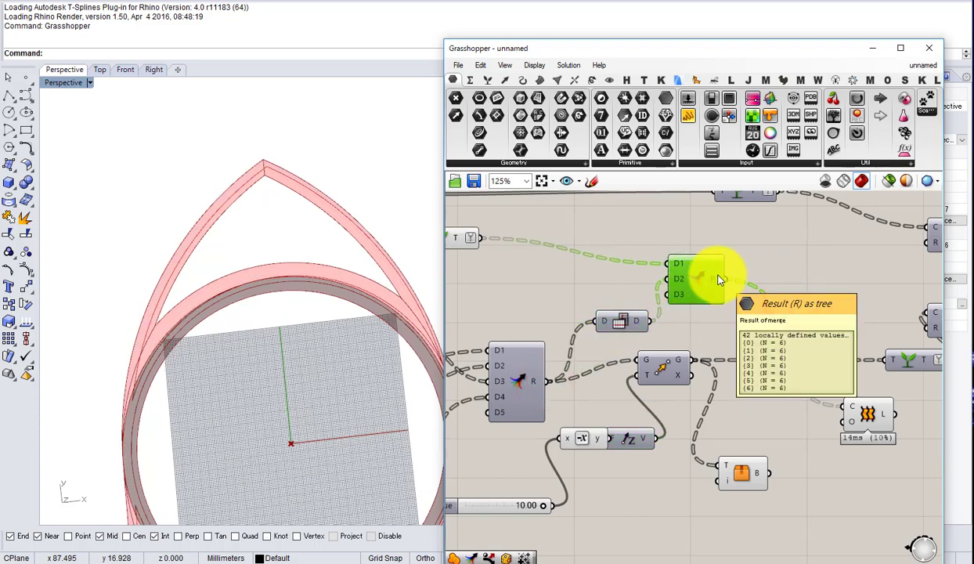
pyautogui.scroll(1, 719, 280)
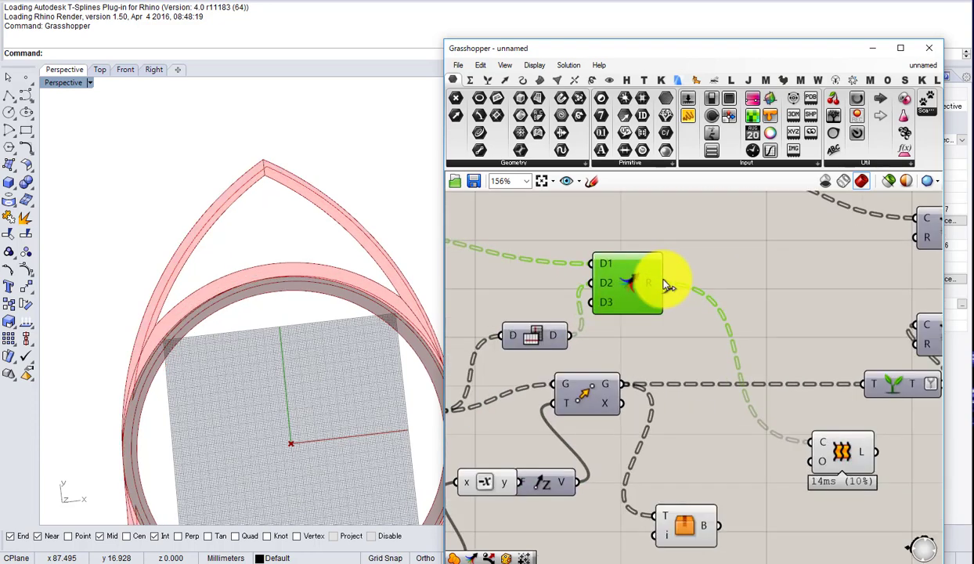
pyautogui.scroll(-2, 648, 287)
pyautogui.scroll(2, 587, 320)
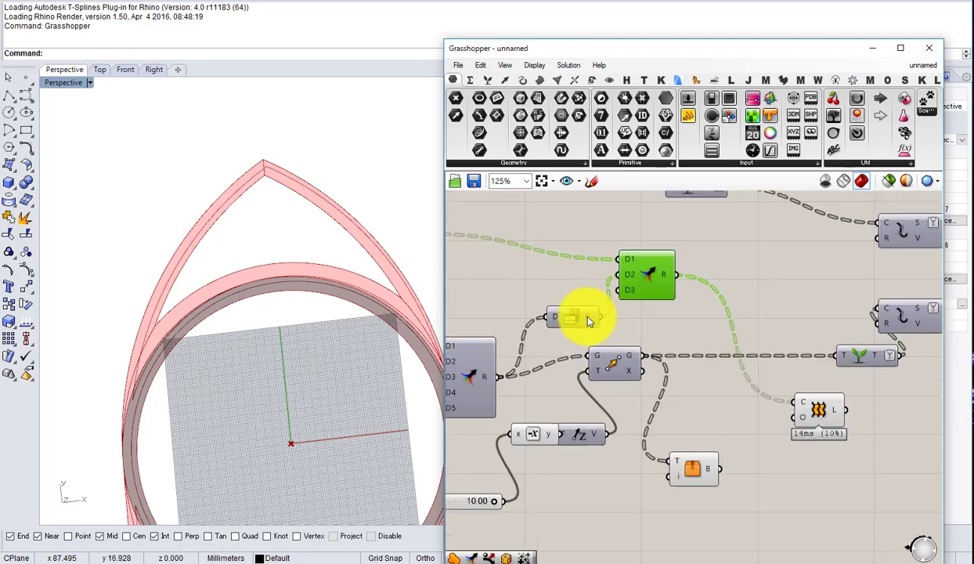
# Step: Rearrange the Flip Matrix, Move and three-input Merge so the flipped curve branch sits above the Move branch
pyautogui.moveTo(576, 320); pyautogui.dragTo(543, 299)
pyautogui.moveTo(540, 319); pyautogui.dragTo(672, 312, button='right')
pyautogui.moveTo(760, 360); pyautogui.dragTo(776, 390)
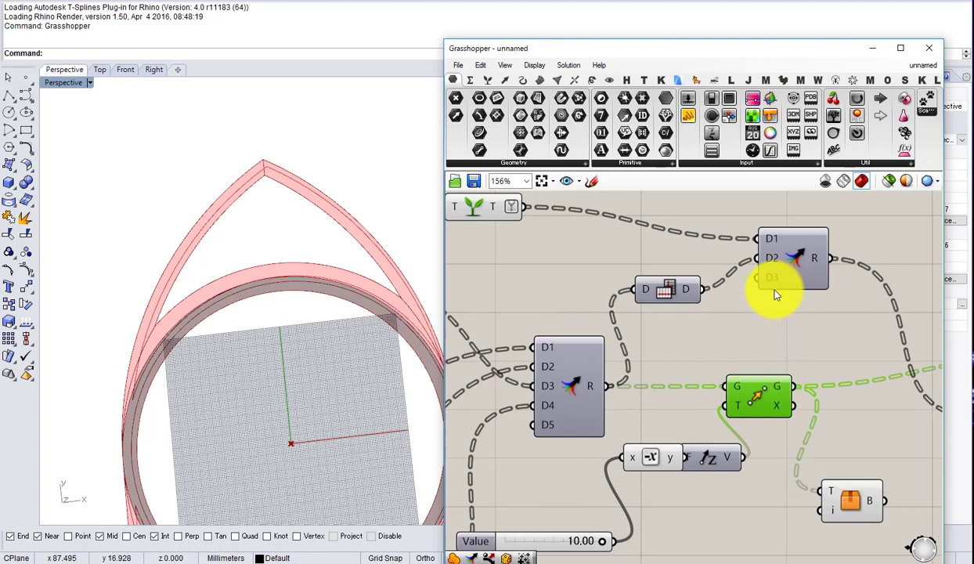
pyautogui.moveTo(796, 269); pyautogui.dragTo(747, 261)
pyautogui.moveTo(747, 261); pyautogui.dragTo(576, 341, button='right')
pyautogui.moveTo(576, 336); pyautogui.dragTo(625, 329)
pyautogui.scroll(-2, 623, 331)
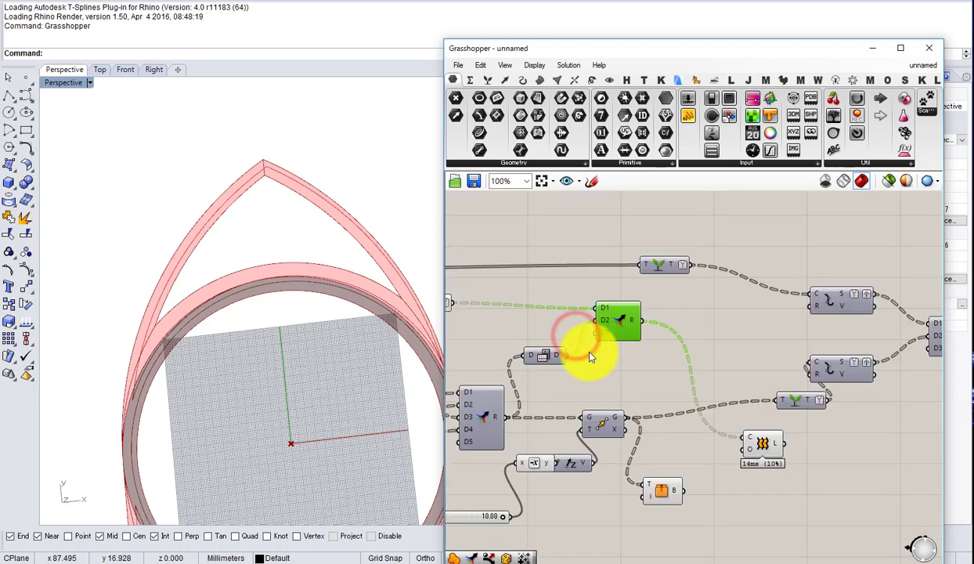
pyautogui.moveTo(501, 428); pyautogui.dragTo(591, 420, button='right')
pyautogui.scroll(2, 590, 419)
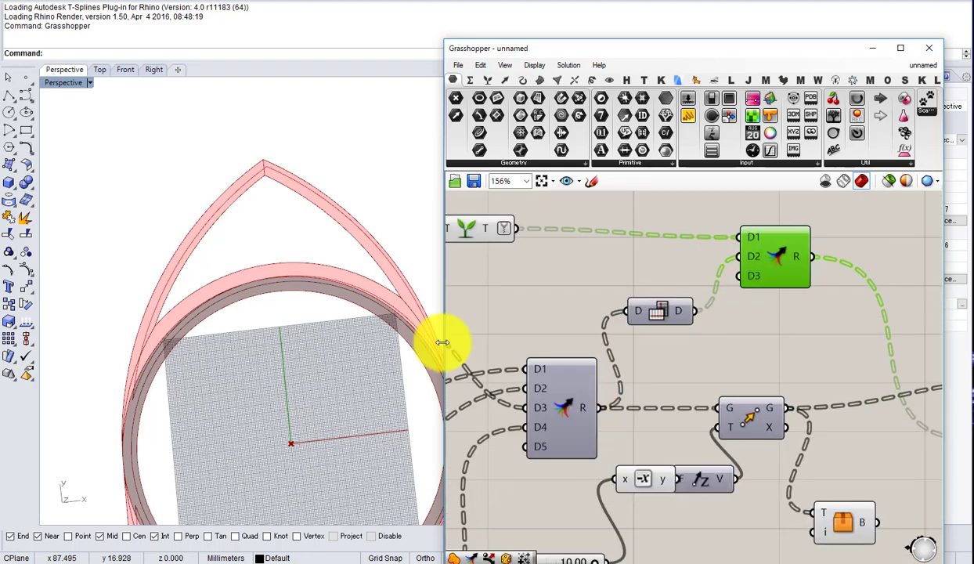
# Step: Add a List Length component and connect the three-input Merge's result to its list input
pyautogui.moveTo(311, 364); pyautogui.dragTo(328, 283, button='right')
pyautogui.scroll(4, 280, 246)
pyautogui.moveTo(354, 249); pyautogui.dragTo(367, 229, button='right')
pyautogui.moveTo(861, 293); pyautogui.dragTo(693, 303, button='right')
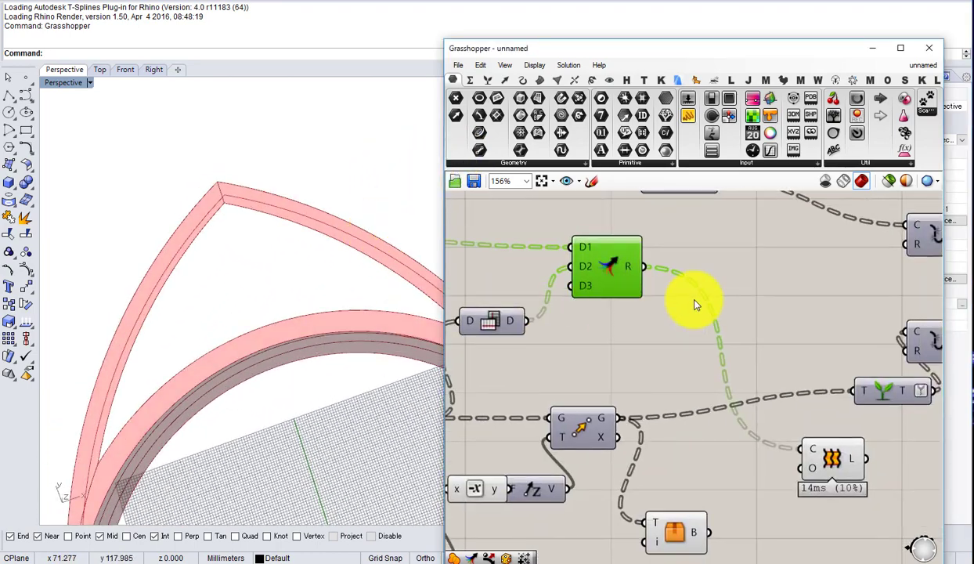
pyautogui.doubleClick(691, 344)
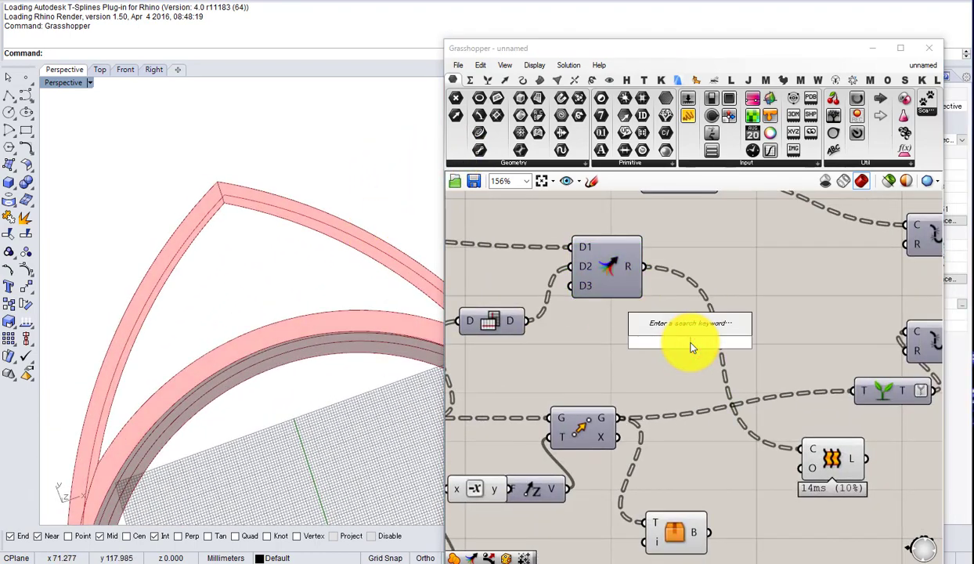
pyautogui.write('length')
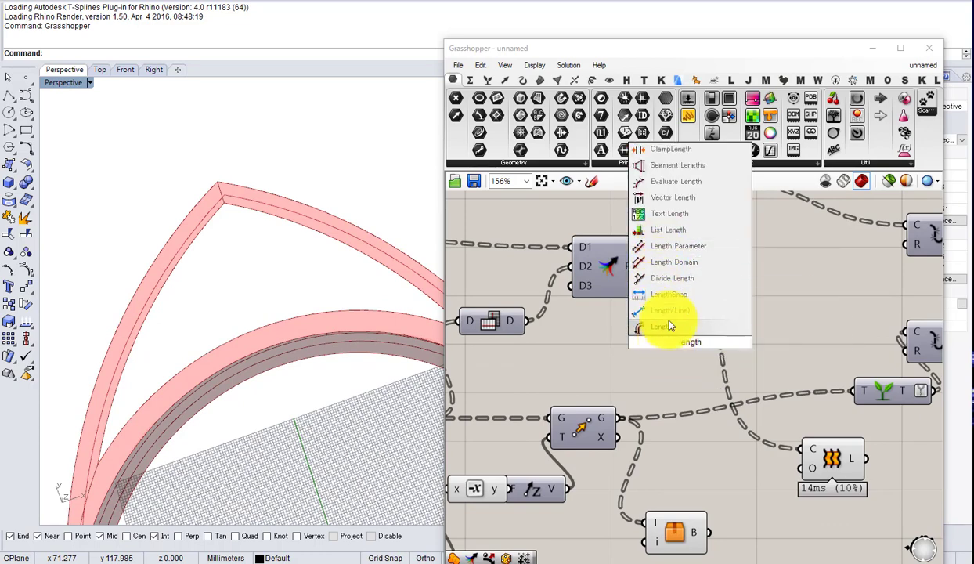
pyautogui.click(676, 233)
pyautogui.moveTo(640, 268); pyautogui.dragTo(670, 338)
pyautogui.scroll(-3, 675, 338)
pyautogui.moveTo(676, 337); pyautogui.dragTo(571, 298, button='right')
pyautogui.scroll(2, 572, 300)
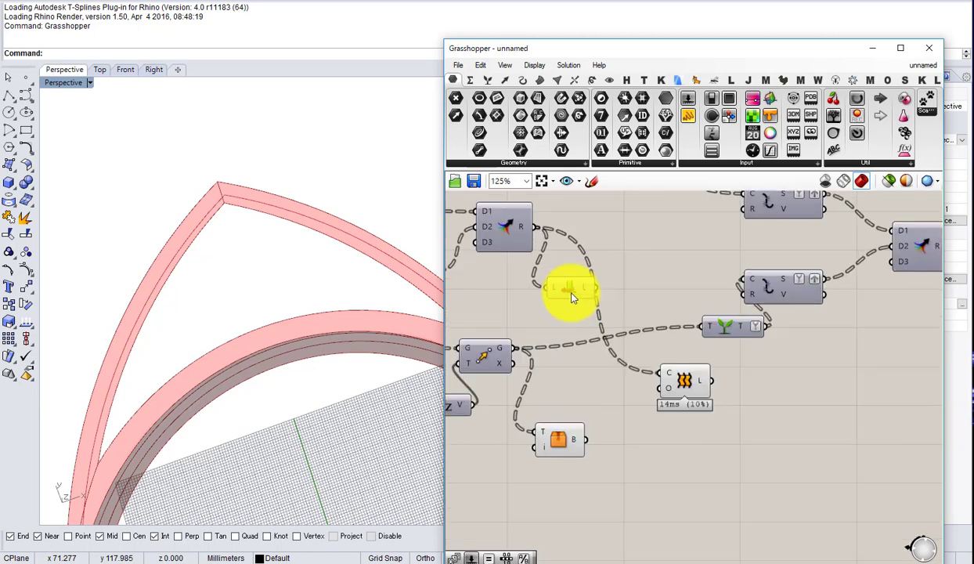
# Step: Move the List Length below the tree branch component and add a Range component beside it
pyautogui.scroll(-2, 569, 294)
pyautogui.moveTo(570, 291); pyautogui.dragTo(577, 402)
pyautogui.scroll(1, 576, 403)
pyautogui.doubleClick(647, 395)
pyautogui.write('random')
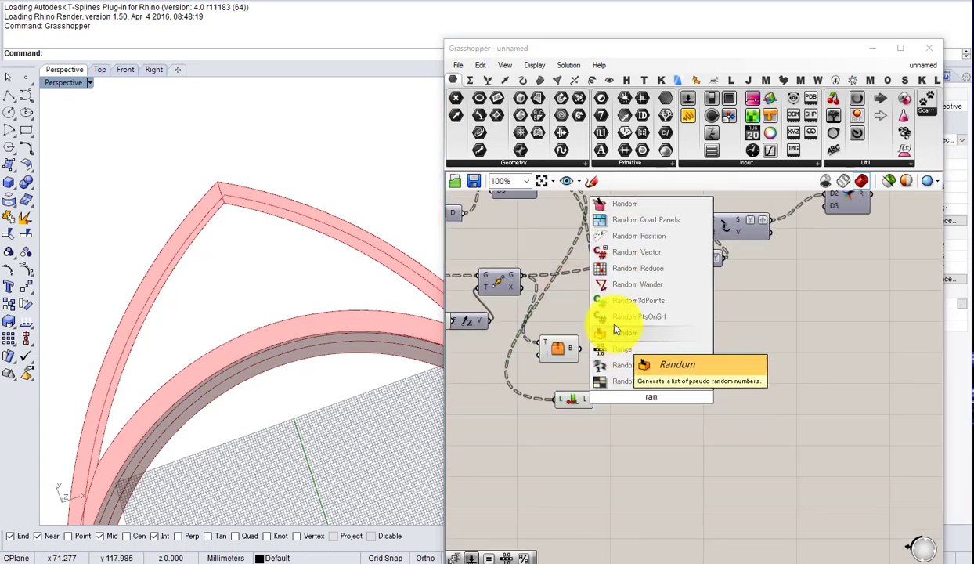
pyautogui.click(611, 346)
pyautogui.scroll(2, 608, 402)
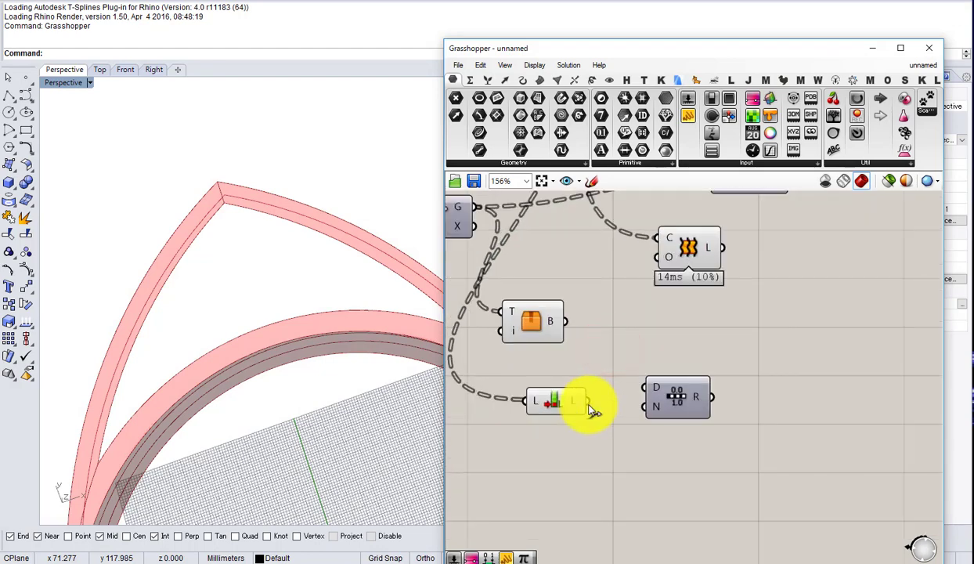
# Step: Add a subtraction expression to the List Length's output and connect it to the Range's N input
pyautogui.moveTo(593, 417); pyautogui.dragTo(622, 463, button='right')
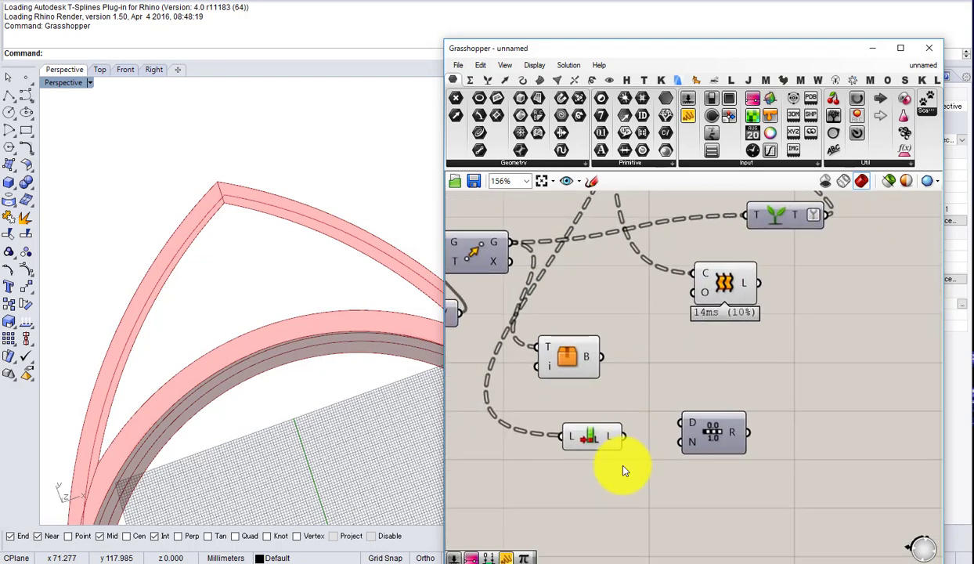
pyautogui.rightClick(621, 439)
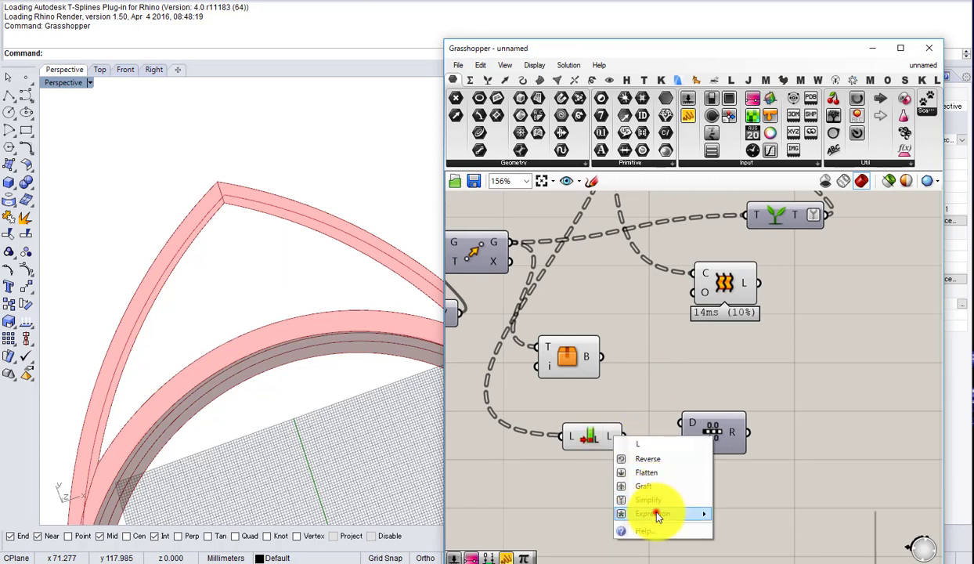
pyautogui.click(658, 515)
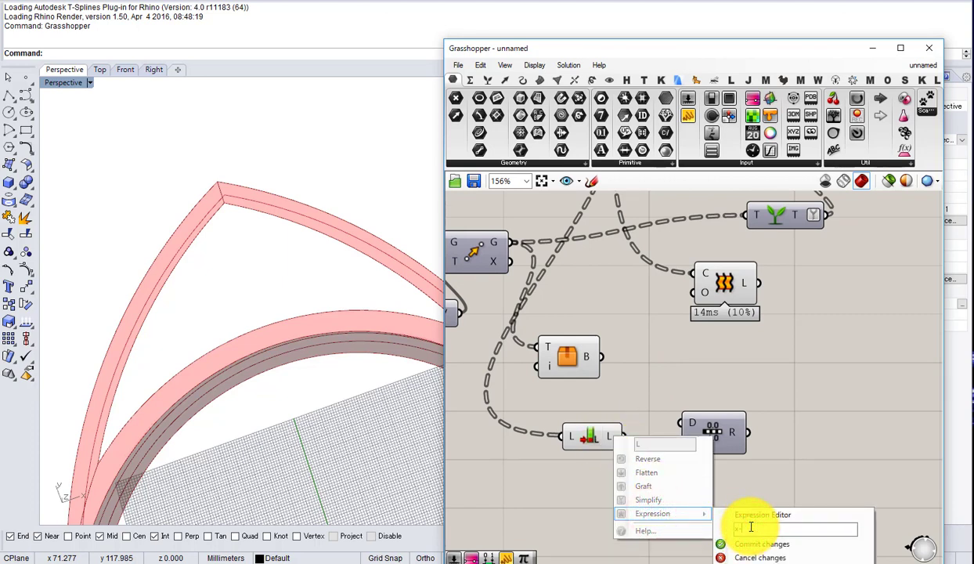
pyautogui.click(624, 343)
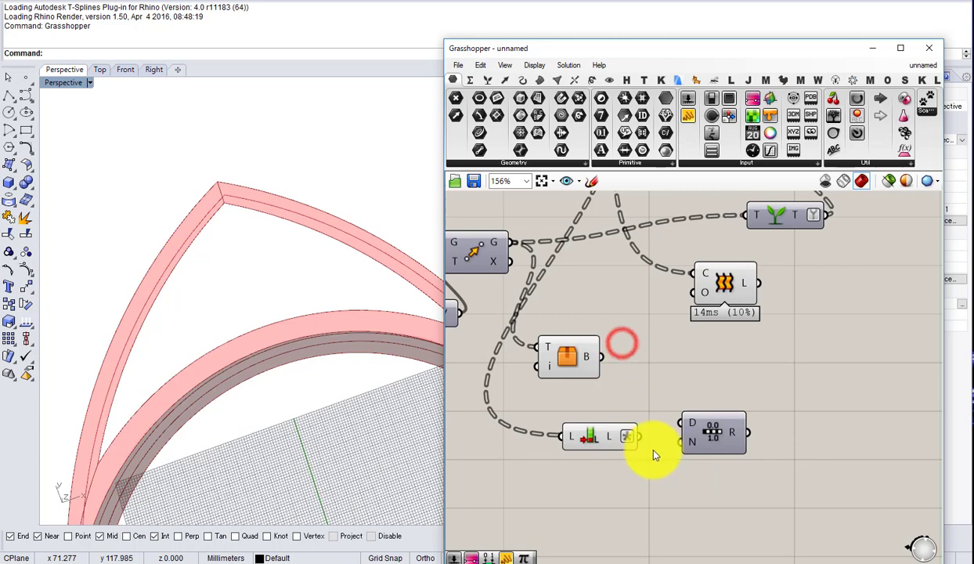
pyautogui.scroll(3, 635, 436)
pyautogui.moveTo(637, 437); pyautogui.dragTo(725, 437)
pyautogui.scroll(-3, 735, 437)
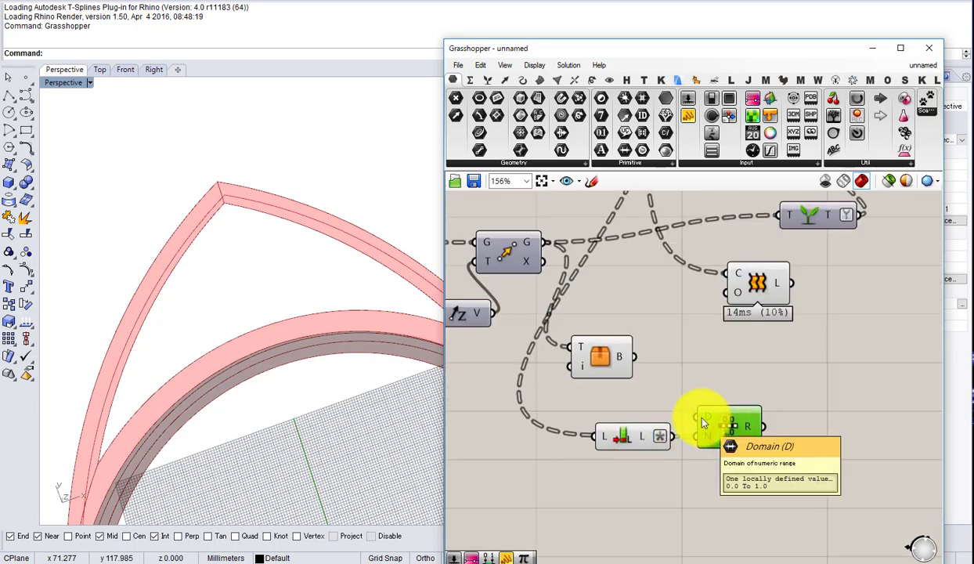
# Step: Move the List Length and Range together to clear space after the Range
pyautogui.scroll(-3, 702, 424)
pyautogui.moveTo(702, 423); pyautogui.dragTo(727, 447, button='right')
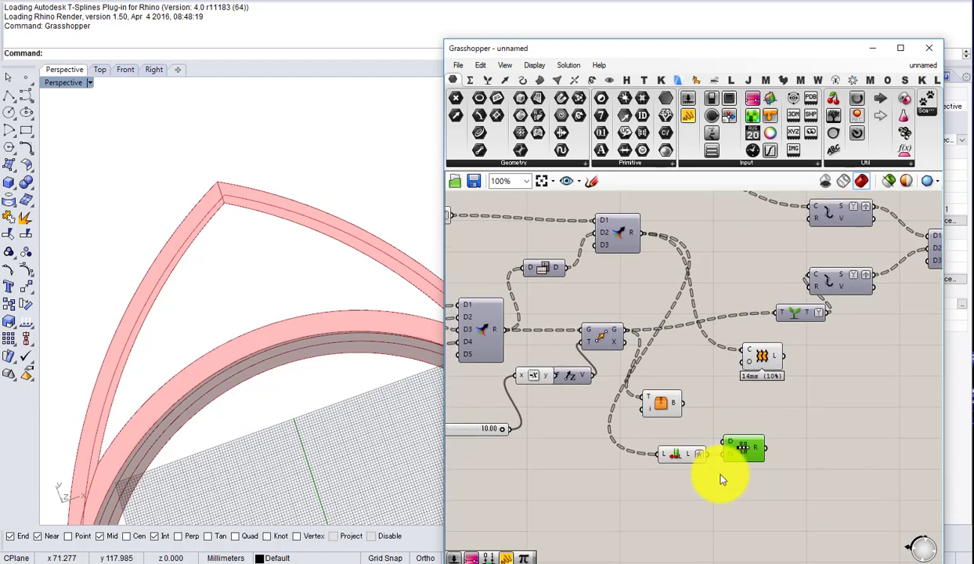
pyautogui.moveTo(740, 480); pyautogui.dragTo(675, 444)
pyautogui.moveTo(752, 452); pyautogui.dragTo(700, 476)
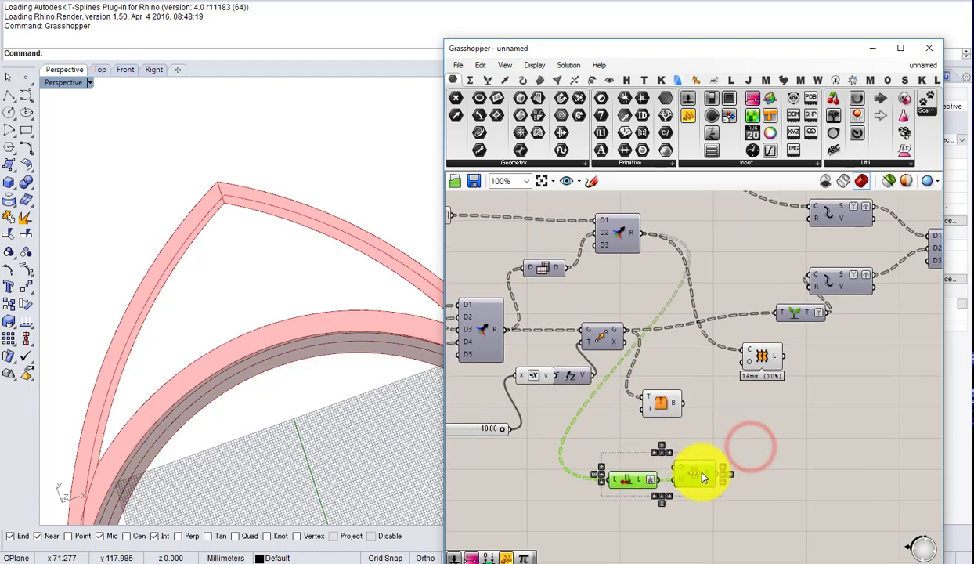
# Step: Add a Remap Numbers component after the Range and connect the Range output to its V input
pyautogui.doubleClick(769, 469)
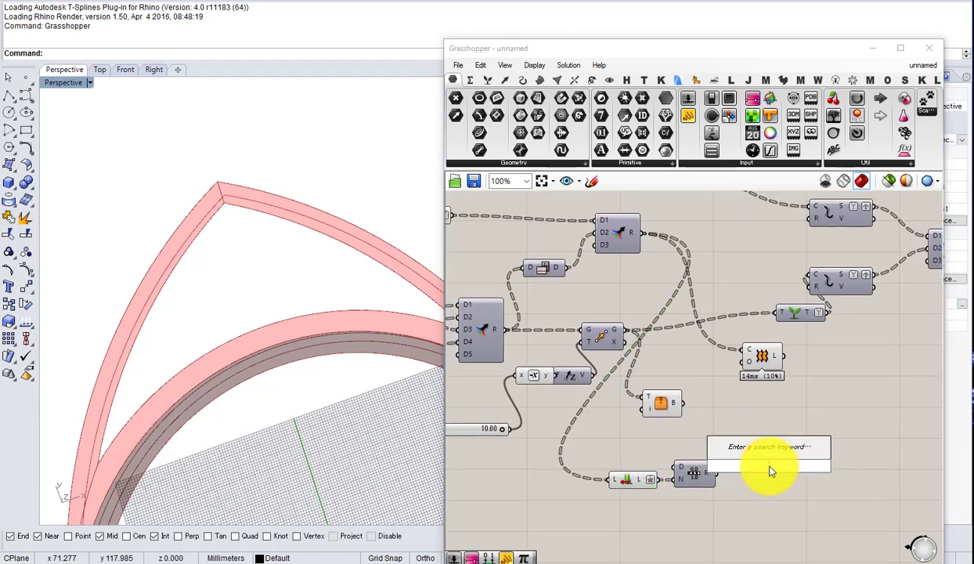
pyautogui.write('remap')
pyautogui.click(736, 451)
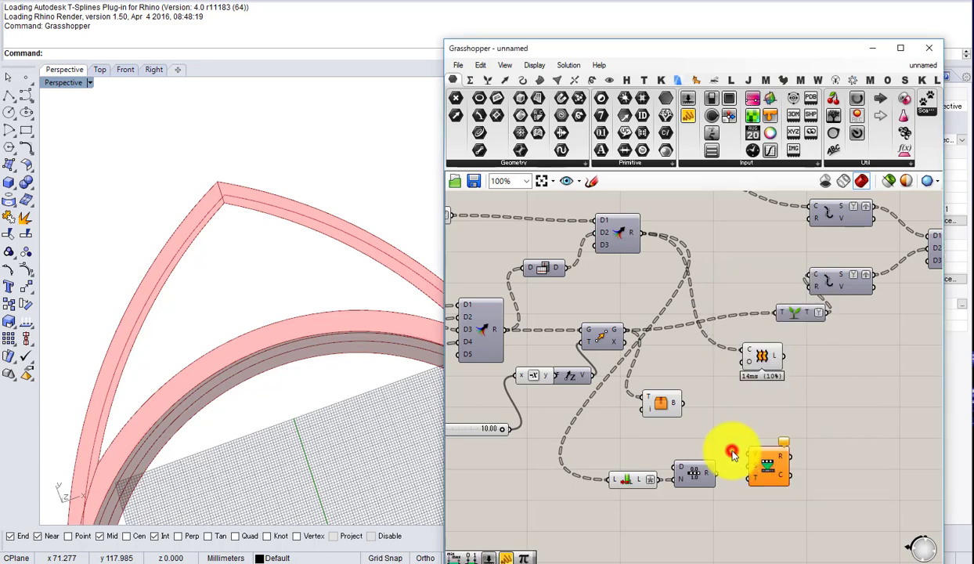
pyautogui.scroll(3, 693, 479)
pyautogui.moveTo(706, 479); pyautogui.dragTo(777, 499)
pyautogui.moveTo(777, 499); pyautogui.dragTo(780, 465, button='right')
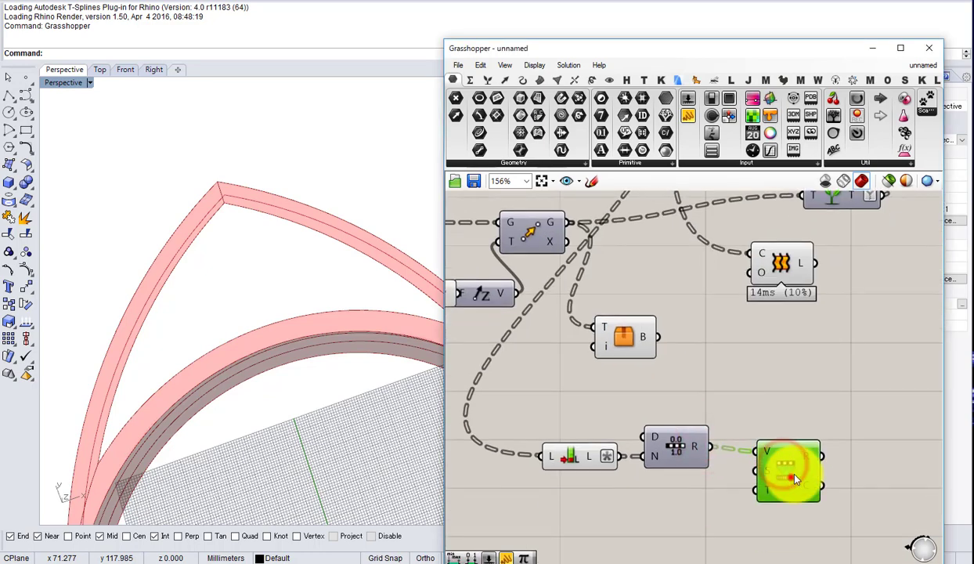
# Step: Shift the Remap Numbers component away from the Range and add a Graph Mapper in the gap
pyautogui.moveTo(792, 477); pyautogui.dragTo(882, 492)
pyautogui.moveTo(692, 485); pyautogui.dragTo(831, 485)
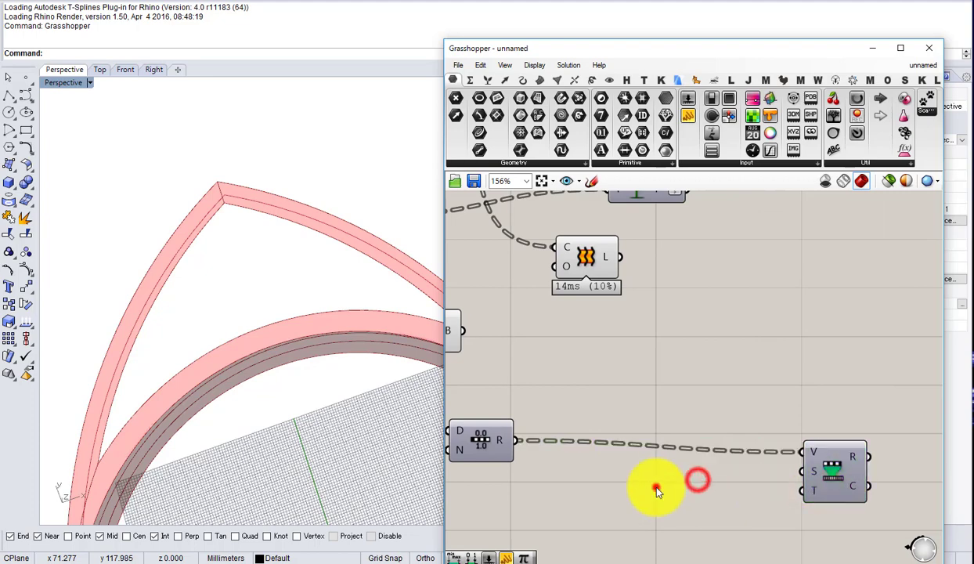
pyautogui.doubleClick(654, 486)
pyautogui.write('graph')
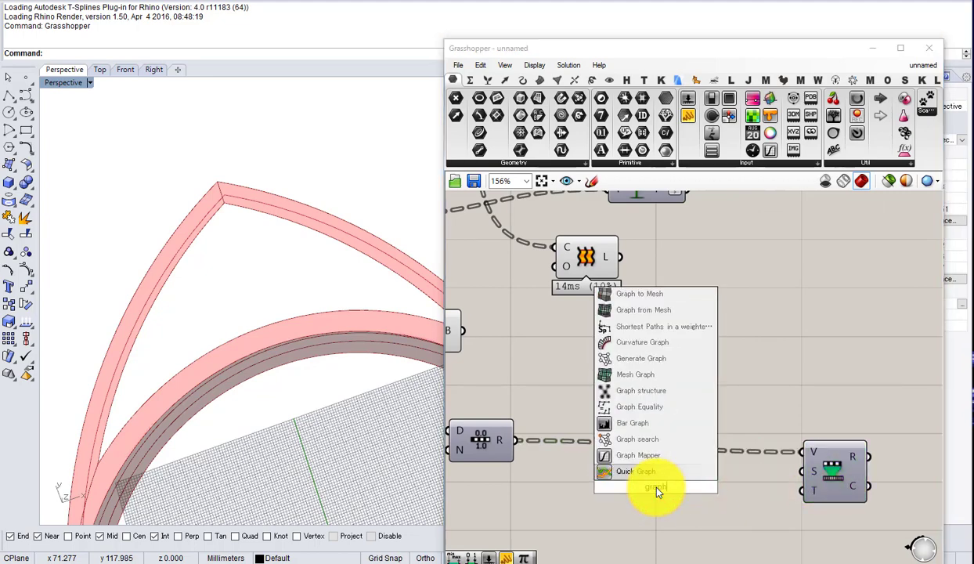
pyautogui.click(650, 471)
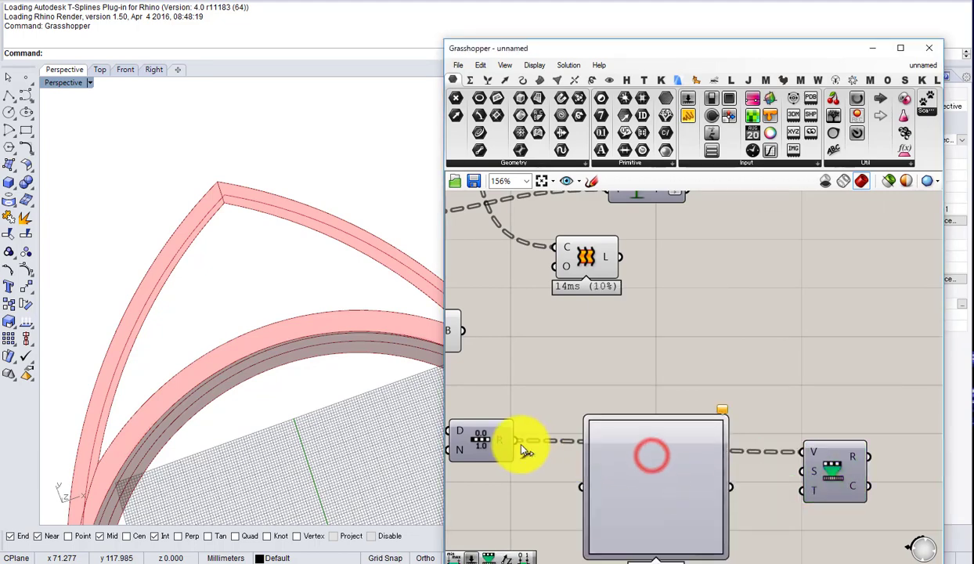
# Step: Route the Range through the Graph Mapper into the Remap's V input, using a Bezier graph bowed upward
pyautogui.rightClick(654, 490)
pyautogui.click(705, 543)
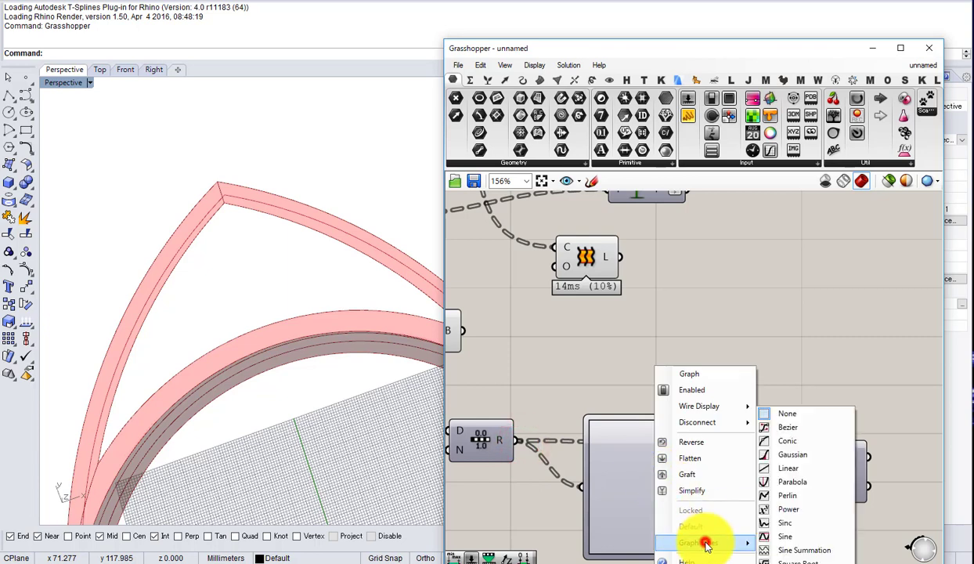
pyautogui.click(799, 428)
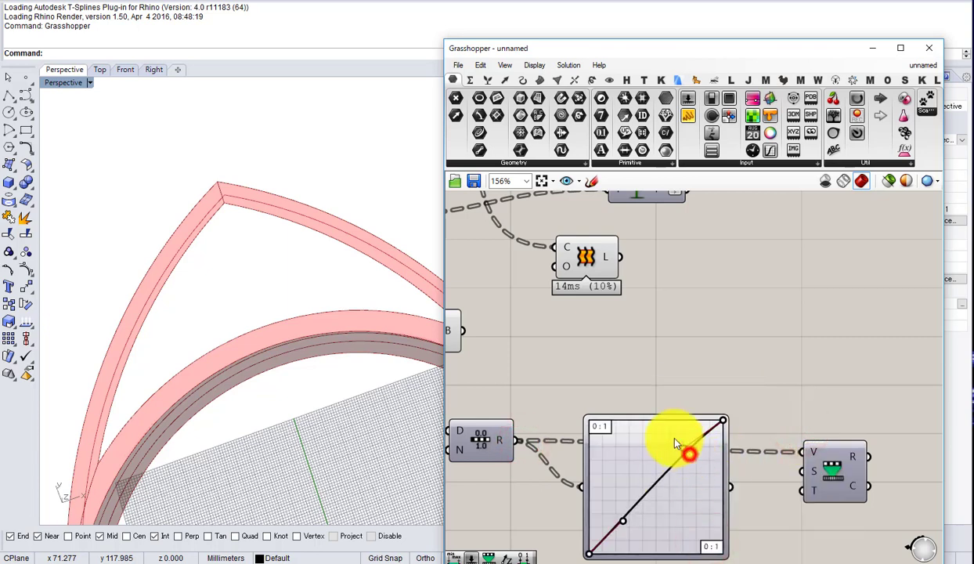
pyautogui.moveTo(627, 521); pyautogui.dragTo(580, 483)
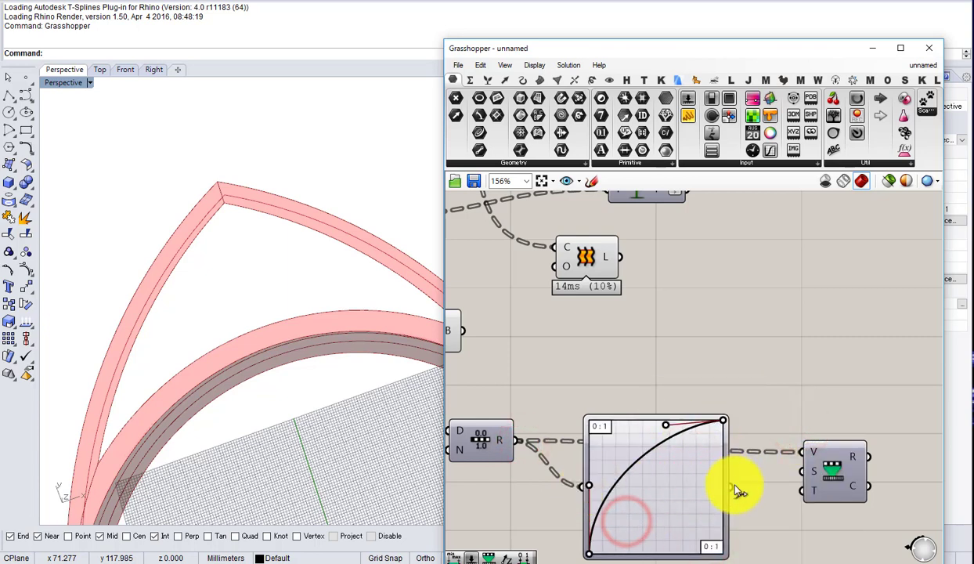
pyautogui.scroll(-3, 843, 448)
pyautogui.moveTo(842, 449); pyautogui.dragTo(842, 459)
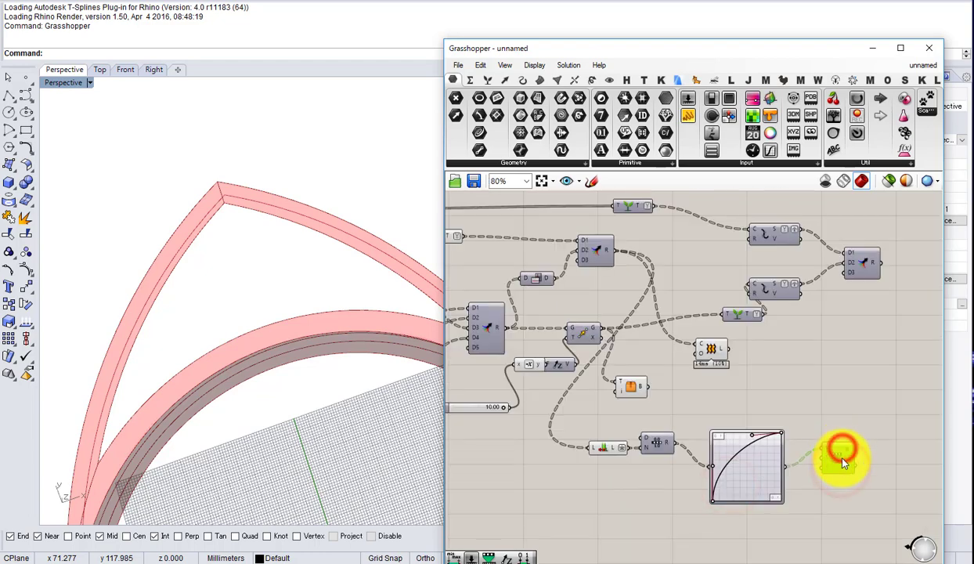
# Step: Move the 10.00 number slider below the List Length and Range chain and connect it to the Remap's T input
pyautogui.moveTo(586, 433); pyautogui.dragTo(671, 424, button='right')
pyautogui.scroll(2, 581, 407)
pyautogui.moveTo(575, 397); pyautogui.dragTo(670, 554)
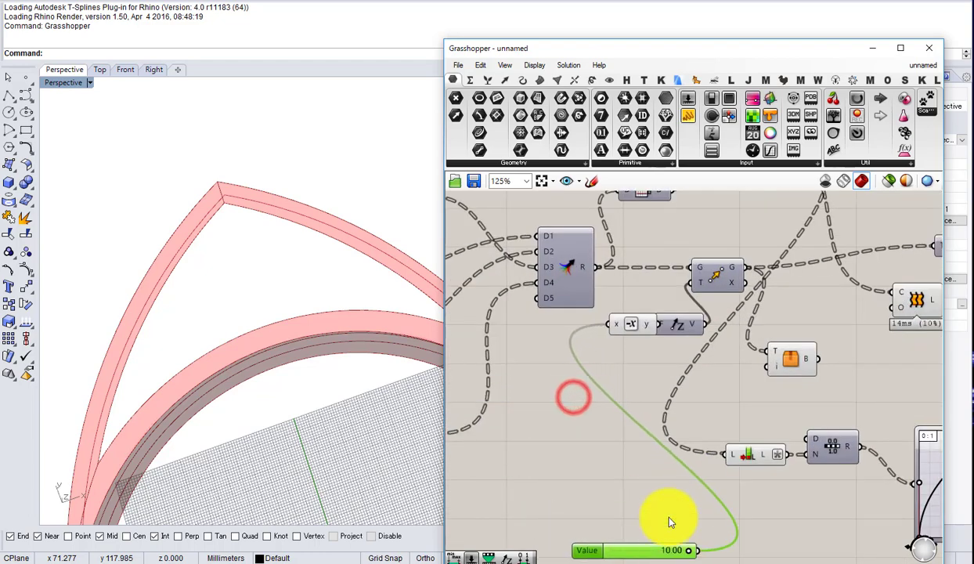
pyautogui.moveTo(669, 523); pyautogui.dragTo(613, 421, button='right')
pyautogui.moveTo(592, 420); pyautogui.dragTo(720, 475)
pyautogui.scroll(-3, 735, 480)
pyautogui.moveTo(735, 480); pyautogui.dragTo(587, 460, button='right')
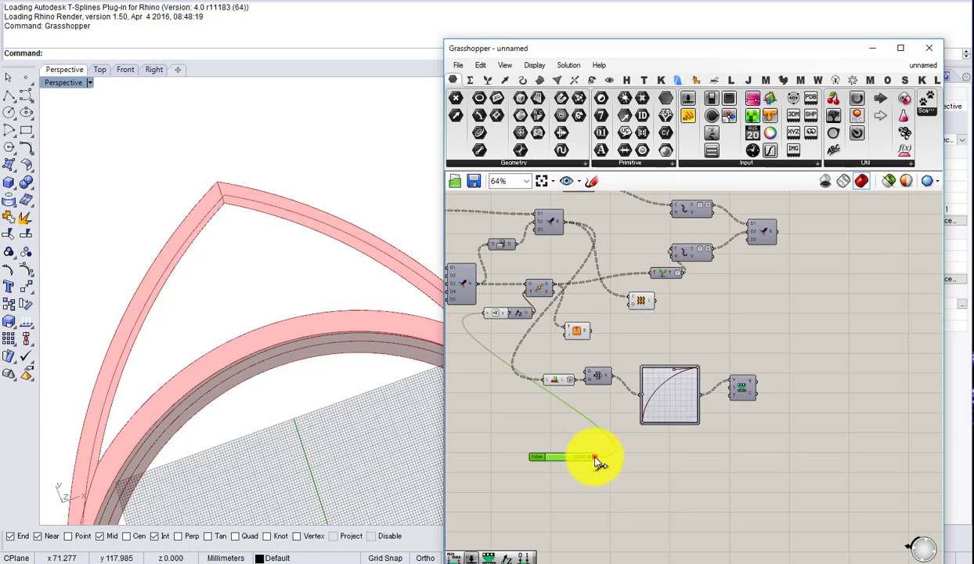
pyautogui.click(744, 395)
pyautogui.scroll(3, 553, 403)
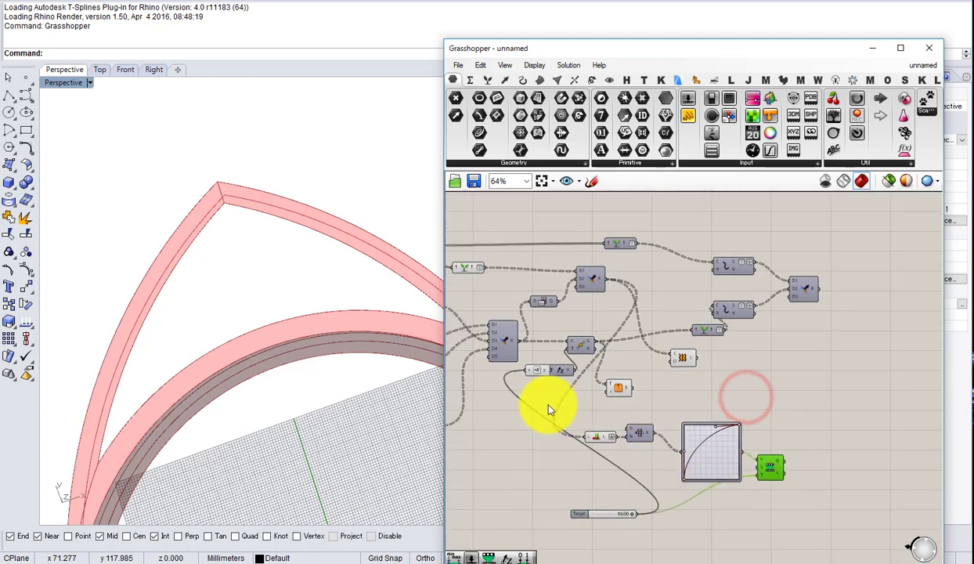
# Step: Delete the Negative and Unit Z components that drove the existing Move
pyautogui.moveTo(527, 344); pyautogui.dragTo(494, 360)
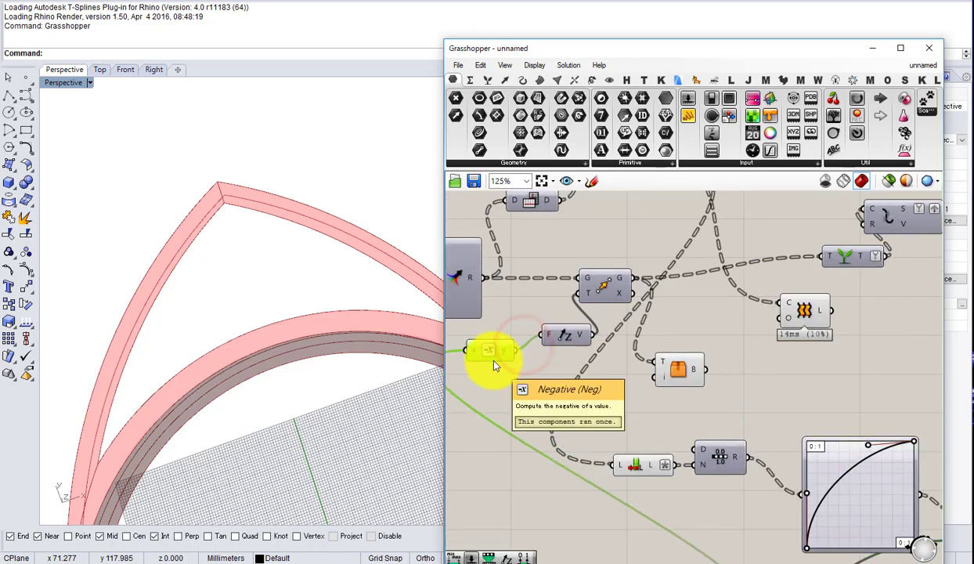
pyautogui.press('Delete')
pyautogui.scroll(-2, 555, 344)
pyautogui.scroll(-1, 555, 347)
pyautogui.moveTo(562, 341); pyautogui.dragTo(648, 373)
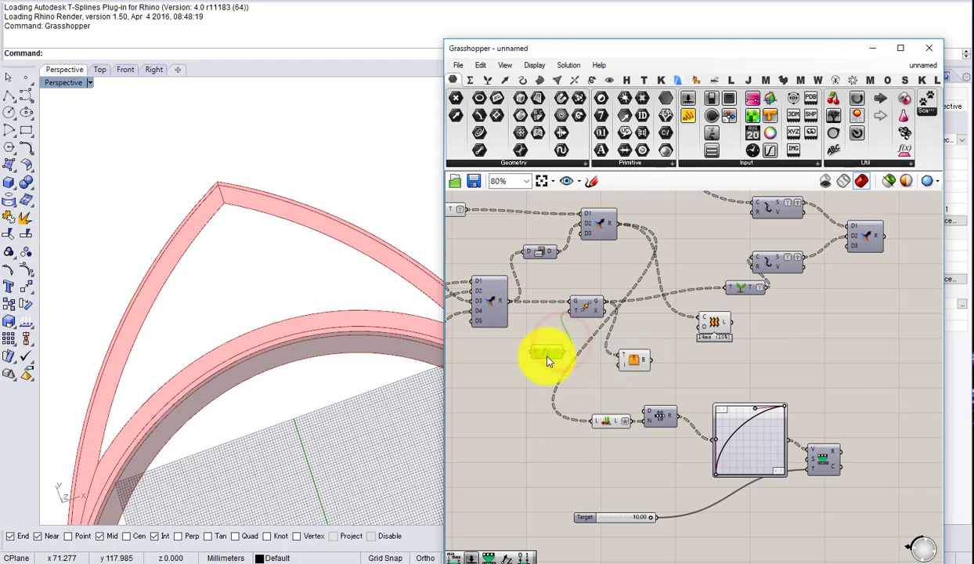
pyautogui.click(548, 359)
pyautogui.scroll(1, 574, 340)
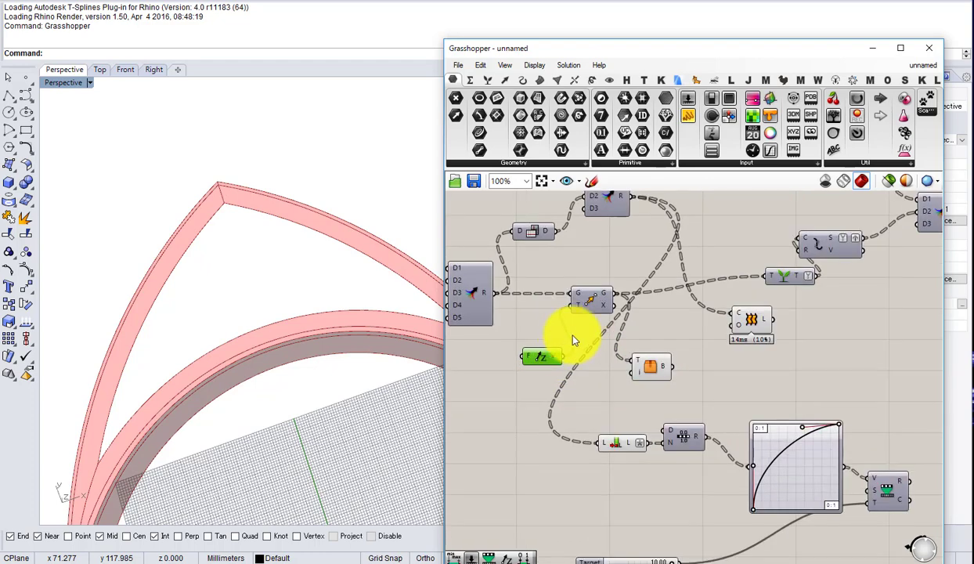
pyautogui.press('Delete')
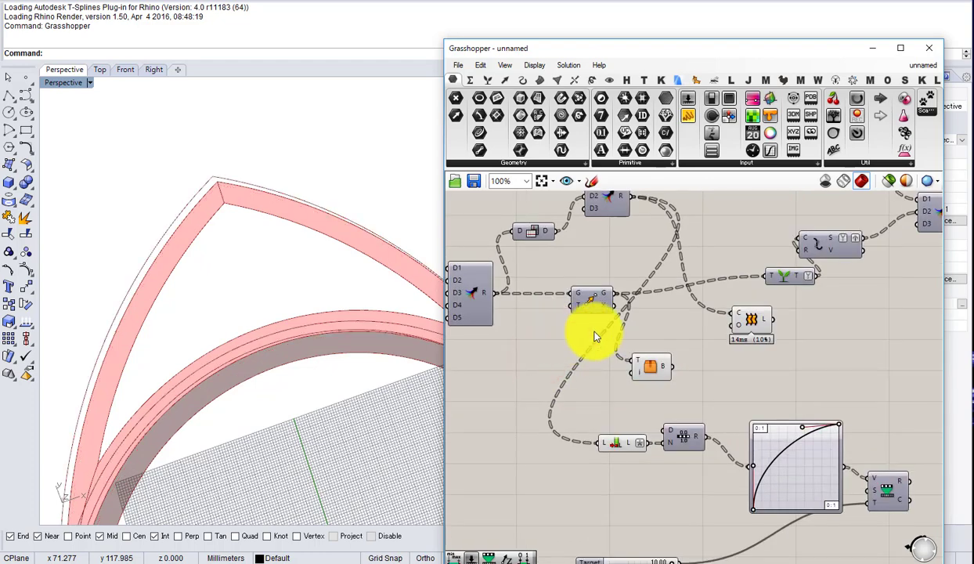
# Step: Shift the downstream graft, explode and loft components away and place the List Length to Remap chain beside the second Merge
pyautogui.moveTo(602, 329)
pyautogui.mouseDown(button='right')
pyautogui.moveTo(590, 369)
pyautogui.moveTo(591, 338)
pyautogui.mouseUp(button='right')
pyautogui.scroll(1, 594, 270)
pyautogui.click(594, 266)
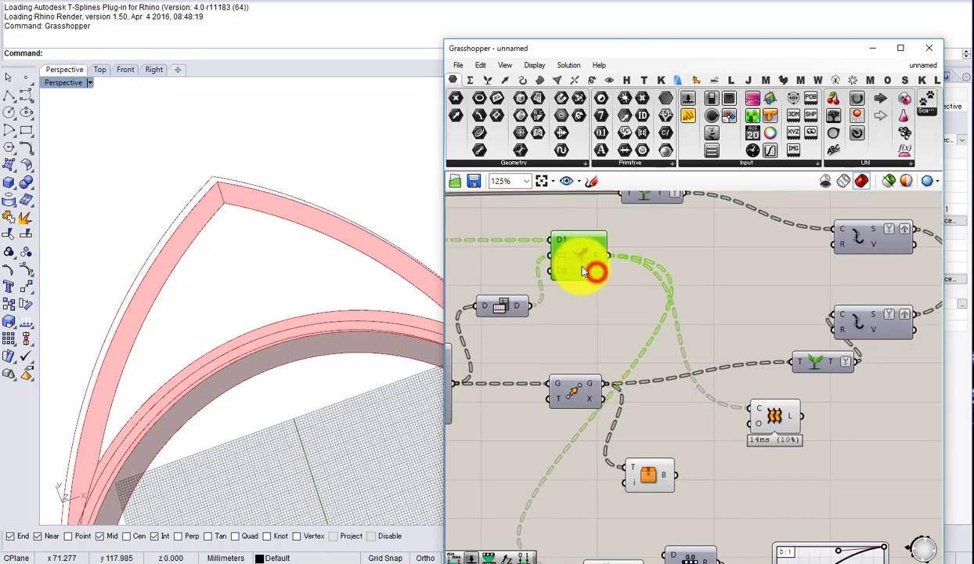
pyautogui.scroll(-2, 603, 265)
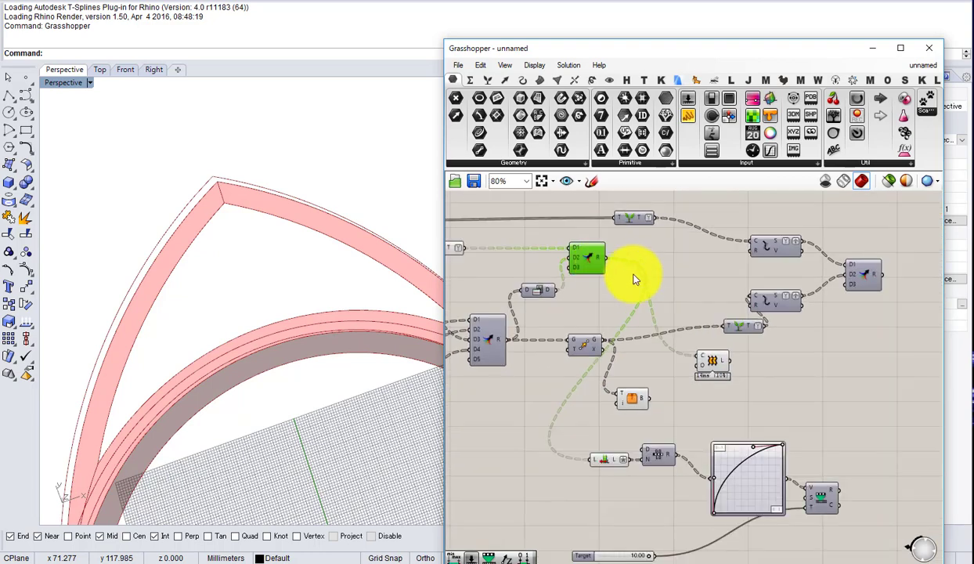
pyautogui.moveTo(850, 376); pyautogui.dragTo(775, 388, button='right')
pyautogui.moveTo(834, 387); pyautogui.dragTo(562, 223)
pyautogui.moveTo(559, 230); pyautogui.dragTo(811, 228)
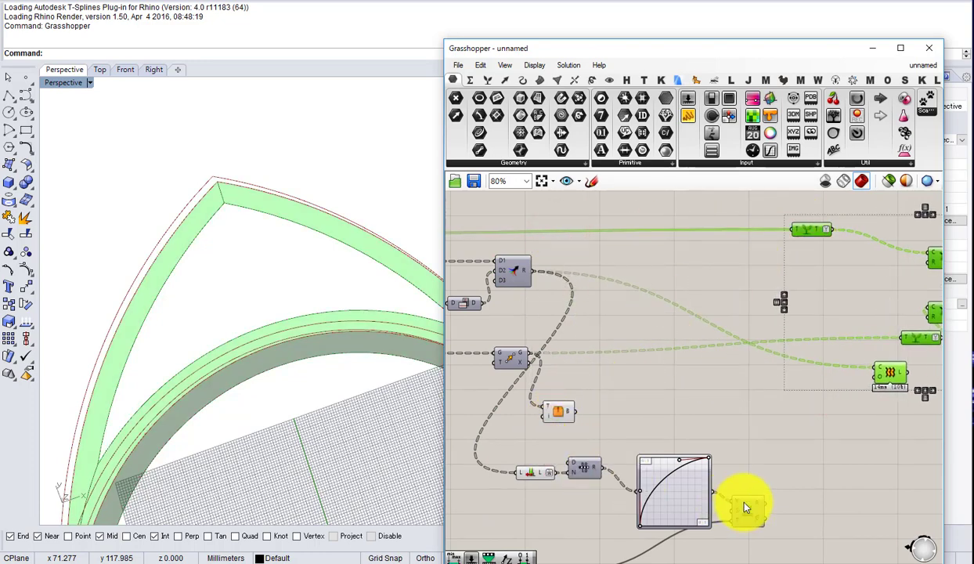
pyautogui.moveTo(781, 535); pyautogui.dragTo(551, 311)
pyautogui.doubleClick(654, 470)
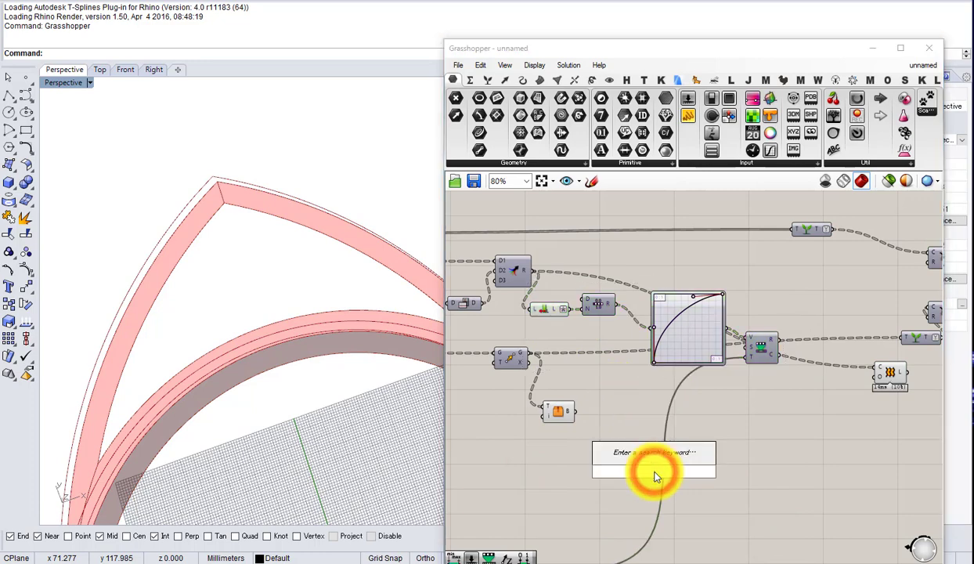
pyautogui.write('z')
pyautogui.press('Return')
pyautogui.click(654, 473)
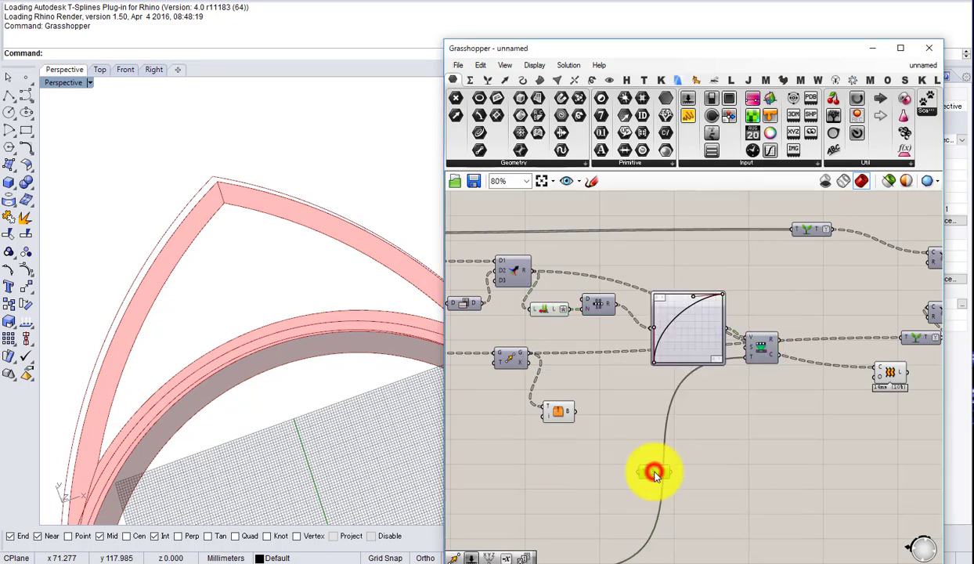
pyautogui.press('Delete')
# Step: Add a Unit Z component beside the Remap and connect the Remap's R output to its F input
pyautogui.doubleClick(655, 473)
pyautogui.write('z')
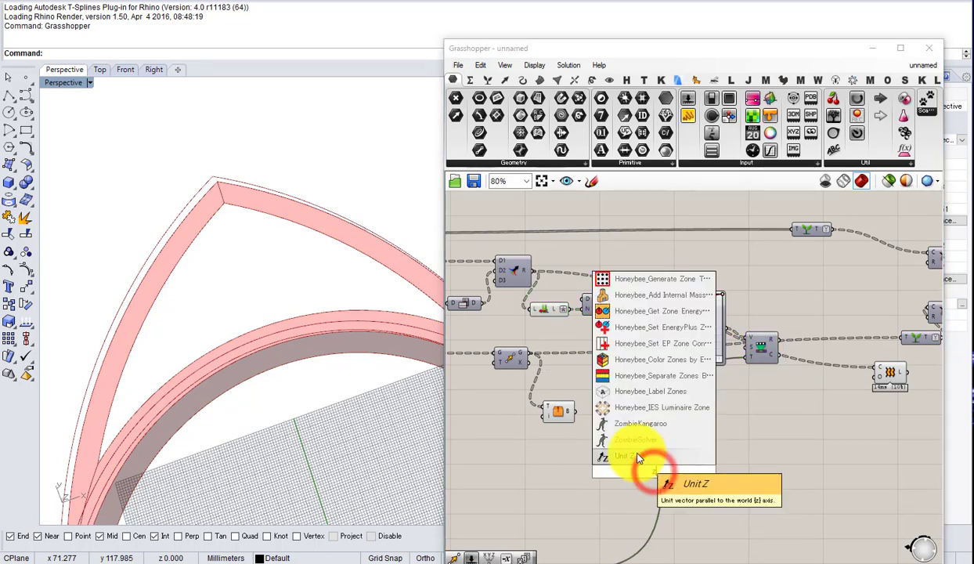
pyautogui.click(637, 453)
pyautogui.scroll(3, 813, 337)
pyautogui.moveTo(799, 383); pyautogui.dragTo(822, 311)
pyautogui.scroll(-4, 827, 345)
# Step: Add a new Move component, feeding the second Merge's output into G and the Unit Z vector into T
pyautogui.doubleClick(773, 278)
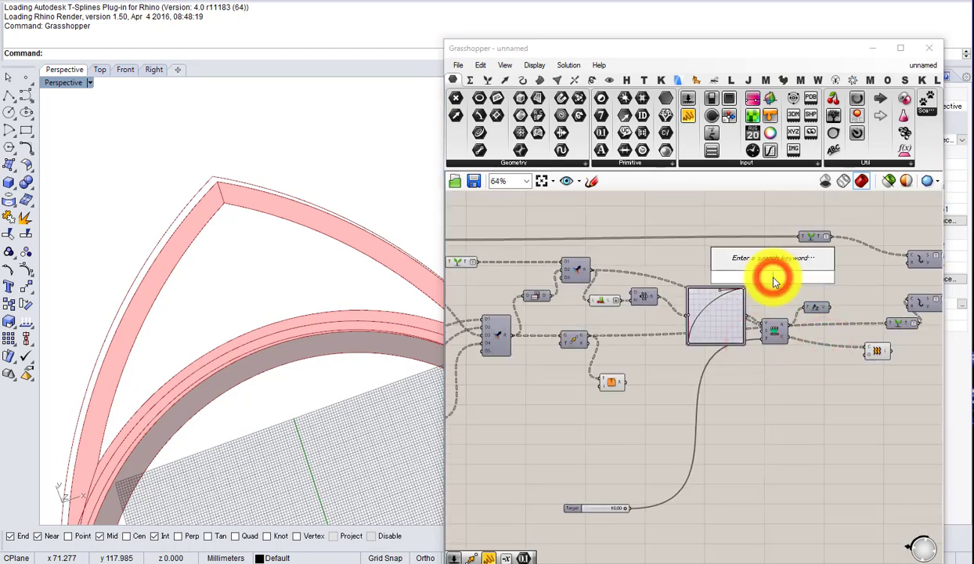
pyautogui.write('move')
pyautogui.click(767, 263)
pyautogui.scroll(3, 658, 262)
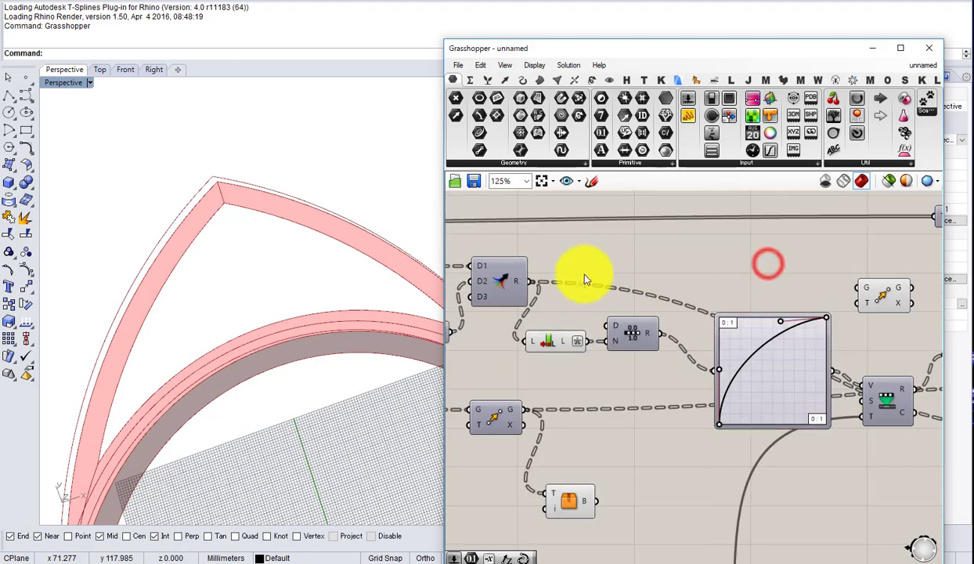
pyautogui.scroll(-3, 513, 285)
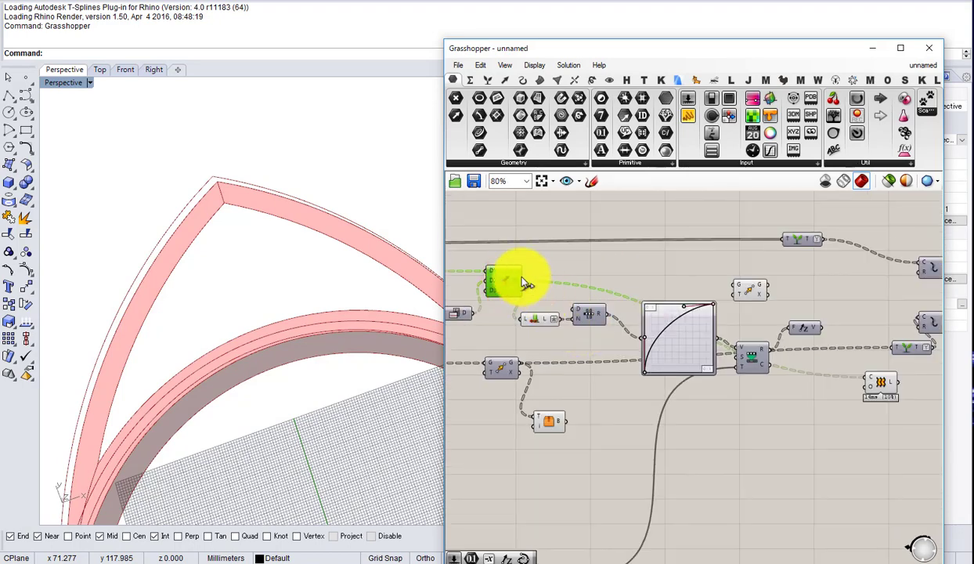
pyautogui.moveTo(527, 283); pyautogui.dragTo(740, 289)
pyautogui.click(746, 287)
pyautogui.scroll(3, 820, 323)
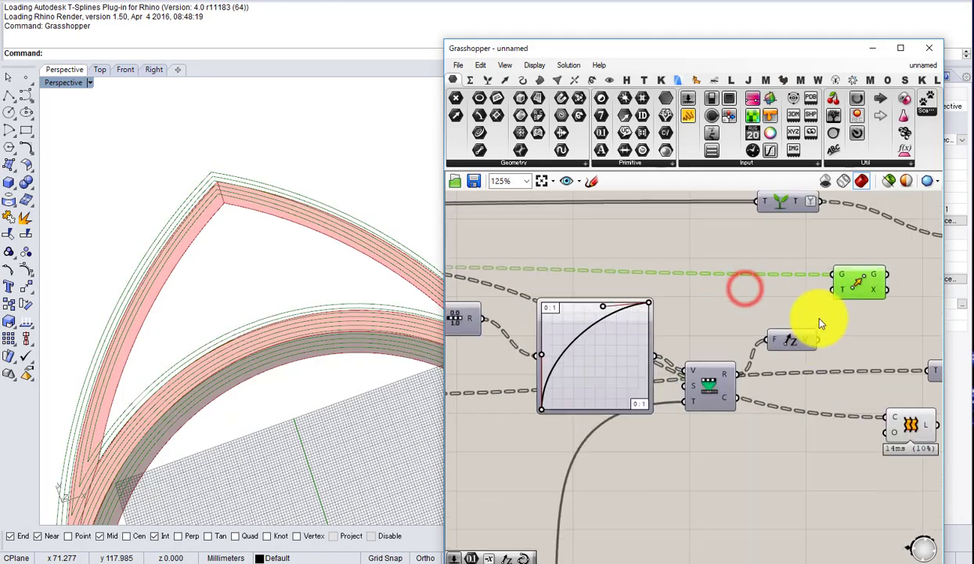
pyautogui.moveTo(845, 306); pyautogui.dragTo(835, 289)
# Step: Insert a Negative component between the Unit Z output and the new Move's T input
pyautogui.moveTo(228, 320); pyautogui.dragTo(262, 254, button='right')
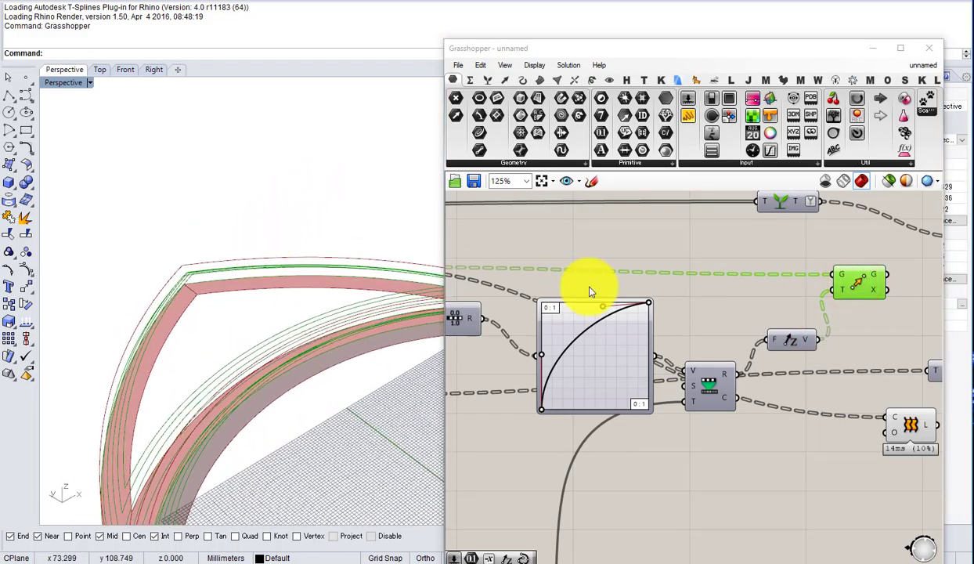
pyautogui.moveTo(587, 285); pyautogui.dragTo(652, 283, button='right')
pyautogui.scroll(-2, 752, 282)
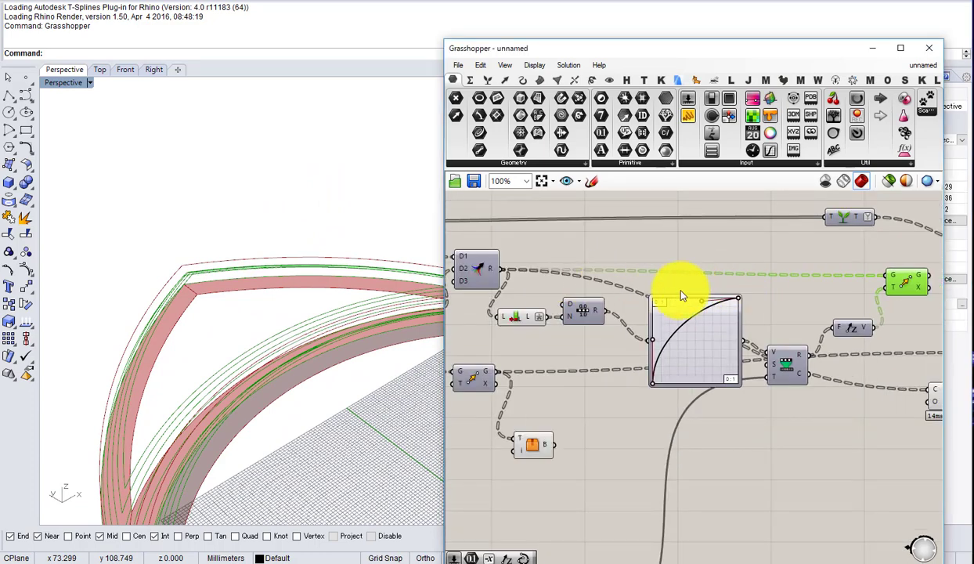
pyautogui.scroll(2, 862, 323)
pyautogui.moveTo(862, 323); pyautogui.dragTo(733, 350, button='right')
pyautogui.moveTo(727, 355); pyautogui.dragTo(718, 373)
pyautogui.doubleClick(754, 370)
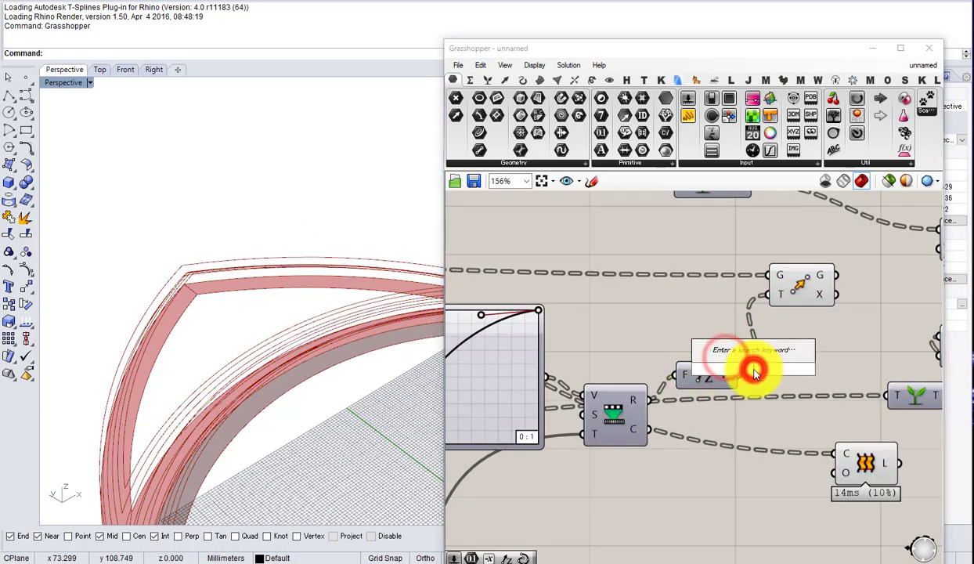
pyautogui.write('ne')
pyautogui.press('Return')
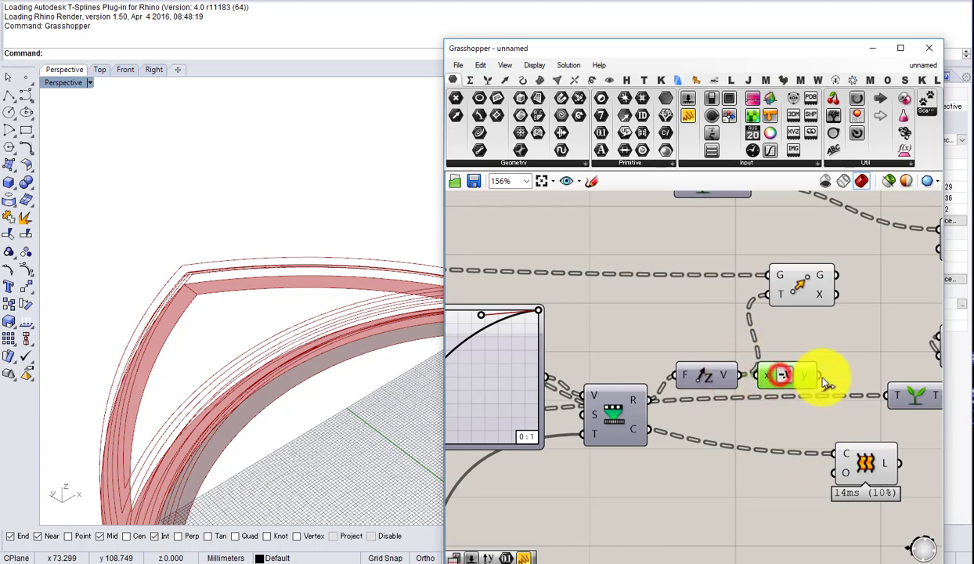
pyautogui.moveTo(822, 377); pyautogui.dragTo(799, 290)
# Step: Reshape the Graph Mapper's Bezier curve into a nearly straight diagonal using both handles
pyautogui.moveTo(310, 363); pyautogui.dragTo(368, 304, button='right')
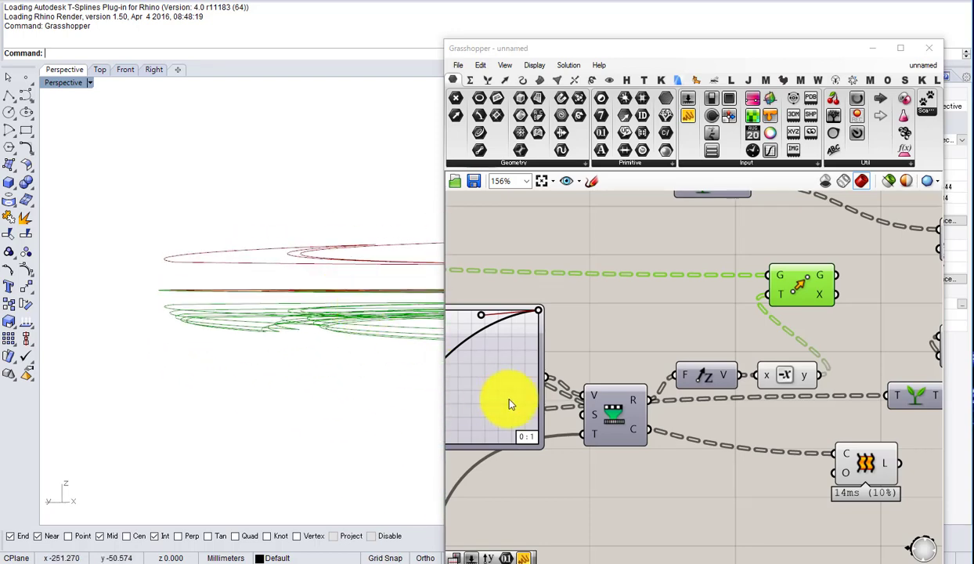
pyautogui.moveTo(502, 395); pyautogui.dragTo(563, 402, button='right')
pyautogui.moveTo(557, 390); pyautogui.dragTo(609, 416)
pyautogui.moveTo(630, 321); pyautogui.dragTo(628, 343)
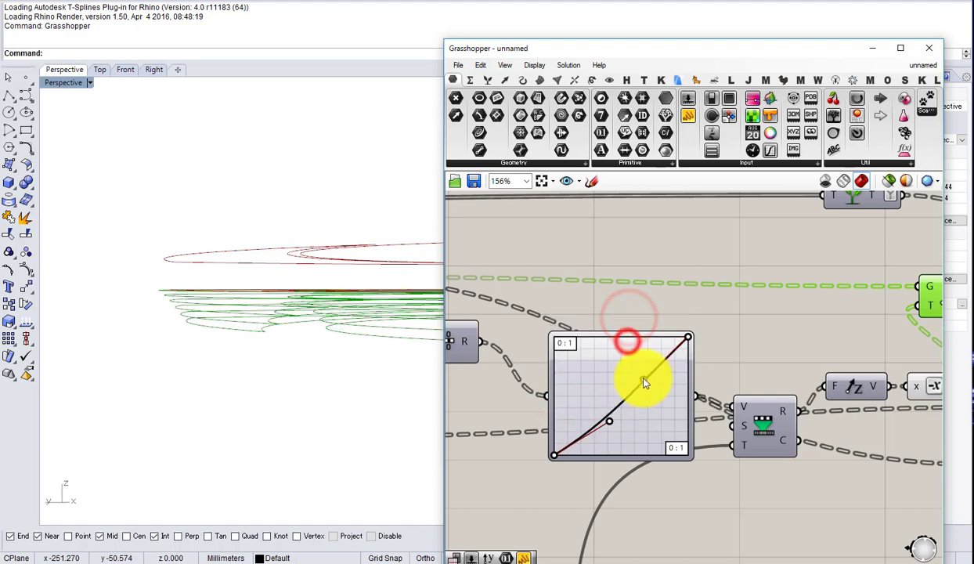
# Step: Delete the Loft component and the unused component branching off the old Move
pyautogui.scroll(-3, 603, 413)
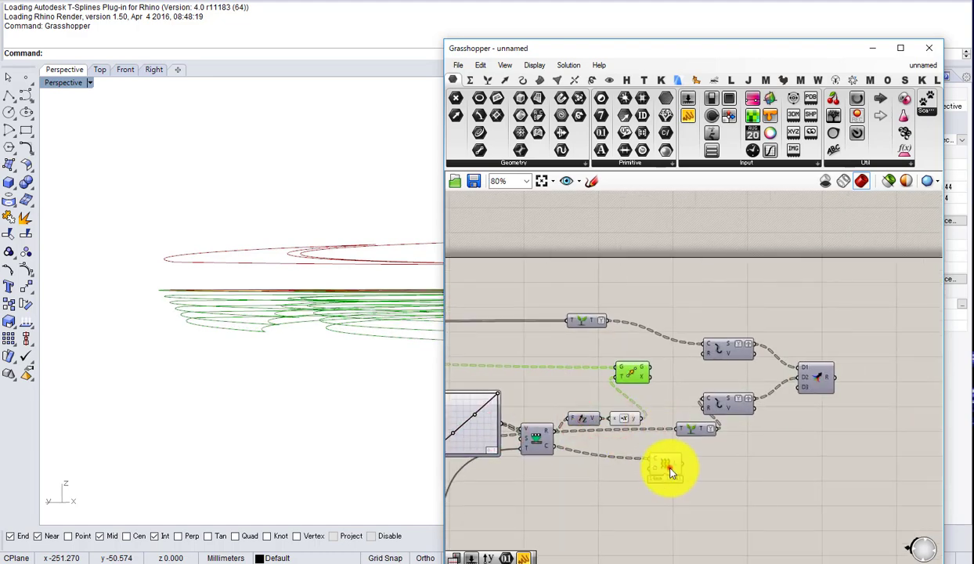
pyautogui.scroll(-4, 790, 424)
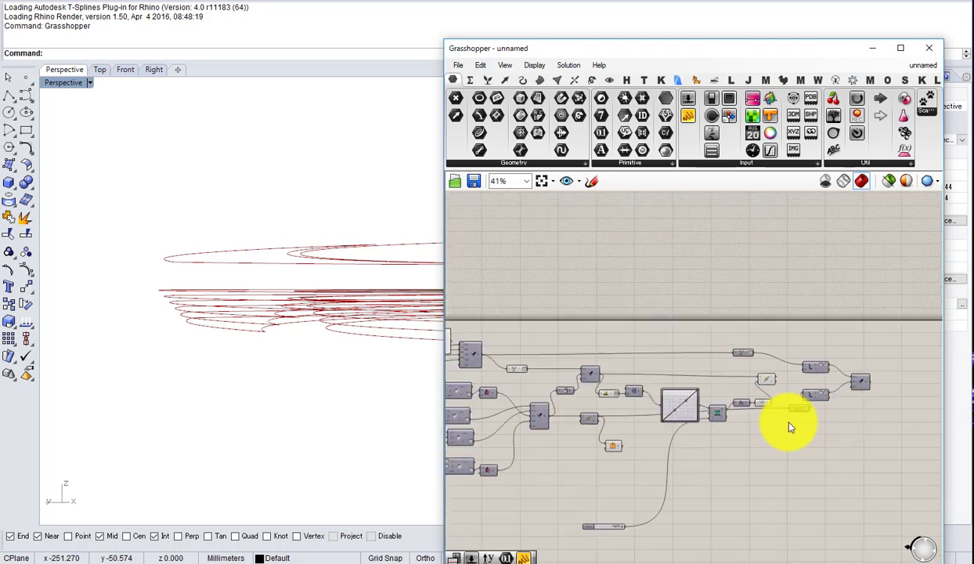
pyautogui.scroll(4, 719, 425)
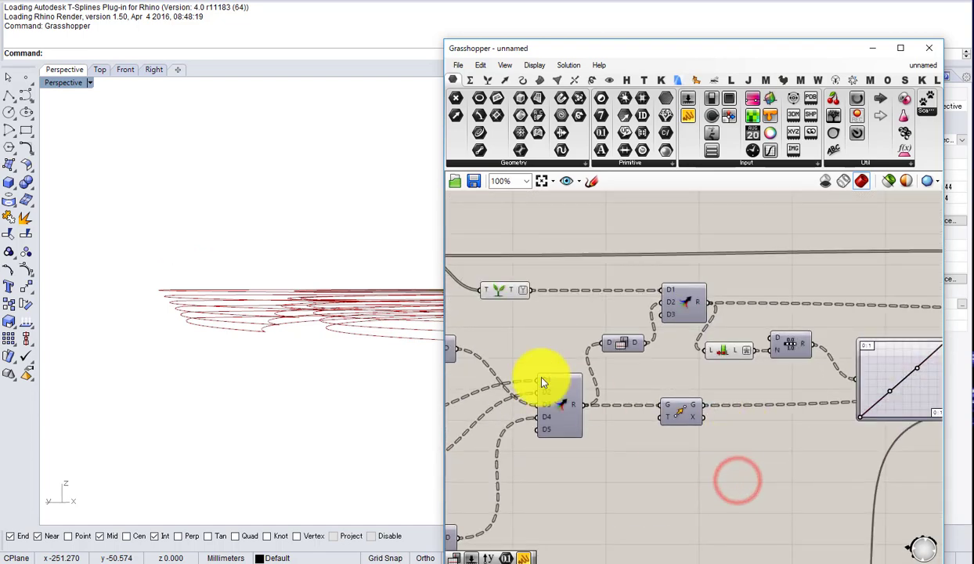
# Step: Turn on the old Move component's preview and compare its curves with the newly offset ones
pyautogui.moveTo(310, 323); pyautogui.dragTo(283, 410, button='right')
pyautogui.moveTo(668, 412); pyautogui.dragTo(689, 411, button='right')
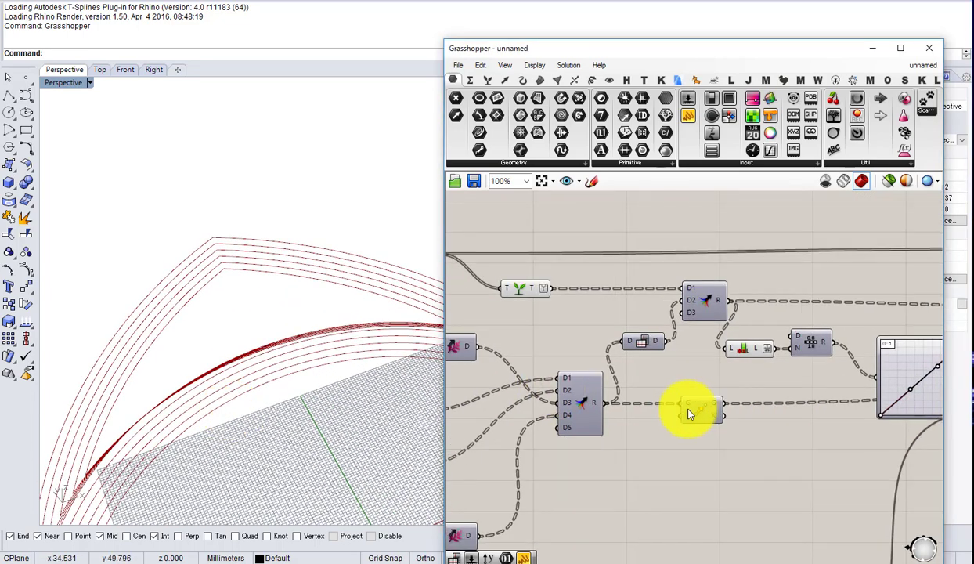
pyautogui.click(701, 409)
pyautogui.middleClick(708, 410)
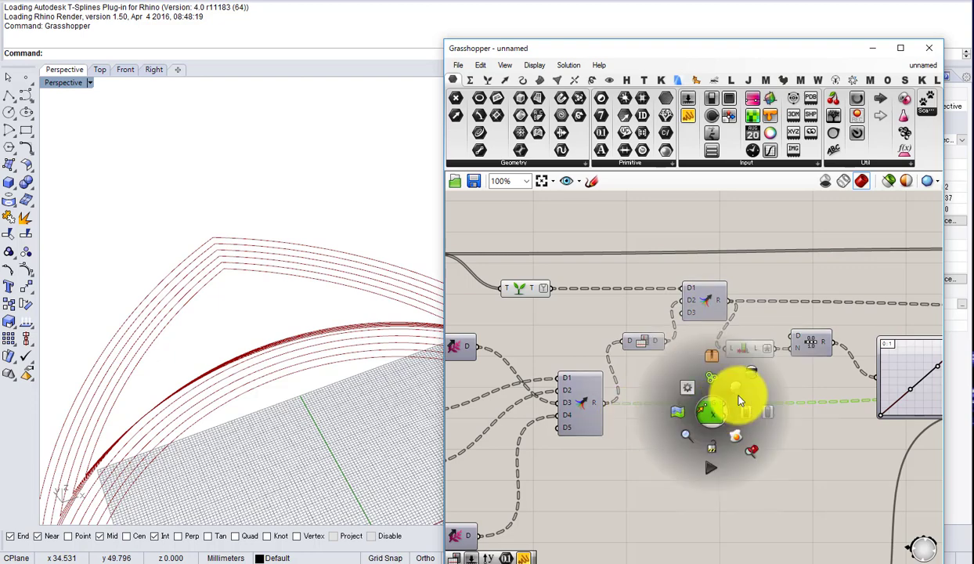
pyautogui.click(739, 394)
pyautogui.moveTo(320, 379); pyautogui.dragTo(368, 333, button='right')
pyautogui.moveTo(643, 410); pyautogui.dragTo(557, 393, button='right')
pyautogui.scroll(-2, 612, 407)
pyautogui.scroll(2, 614, 407)
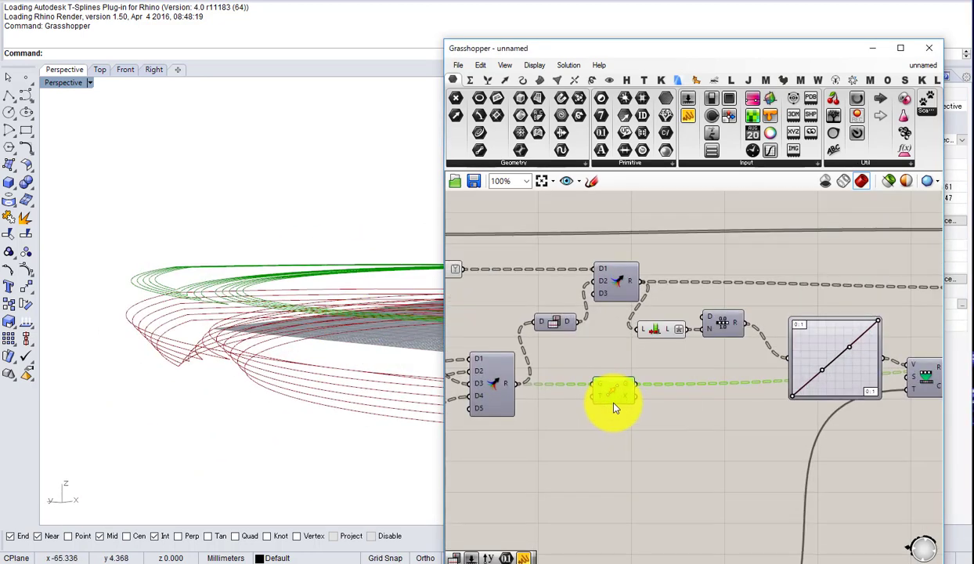
# Step: Delete the old Move component below the second Merge
pyautogui.moveTo(612, 394); pyautogui.dragTo(612, 434)
pyautogui.moveTo(611, 434); pyautogui.dragTo(517, 390, button='right')
pyautogui.scroll(-1, 510, 393)
pyautogui.press('Delete')
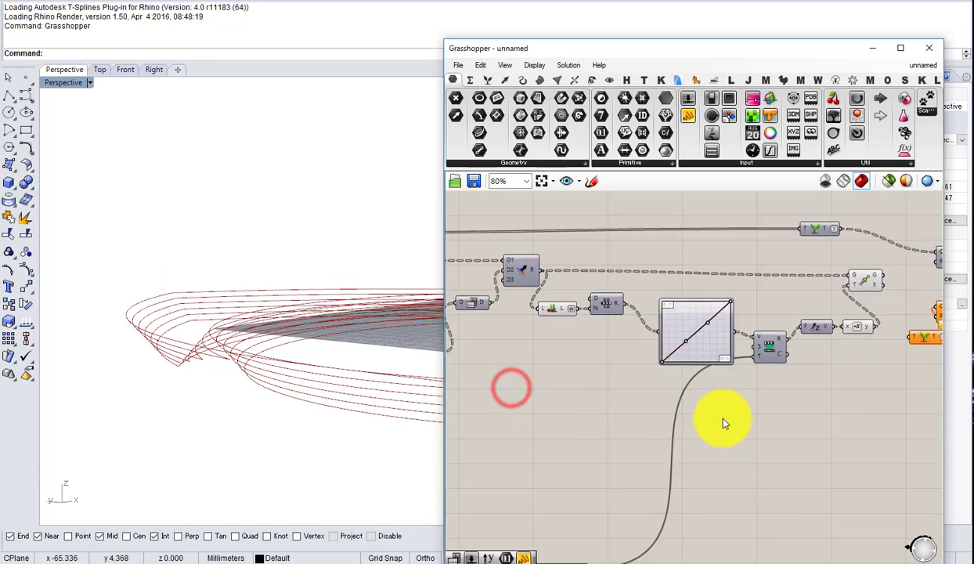
# Step: Delete the lower graft and explode components that the old Move supplied, keeping the upper pair
pyautogui.moveTo(725, 421); pyautogui.dragTo(503, 445, button='right')
pyautogui.scroll(2, 784, 358)
pyautogui.moveTo(762, 387); pyautogui.dragTo(647, 317)
pyautogui.press('Delete')
pyautogui.scroll(-3, 662, 330)
pyautogui.scroll(3, 704, 328)
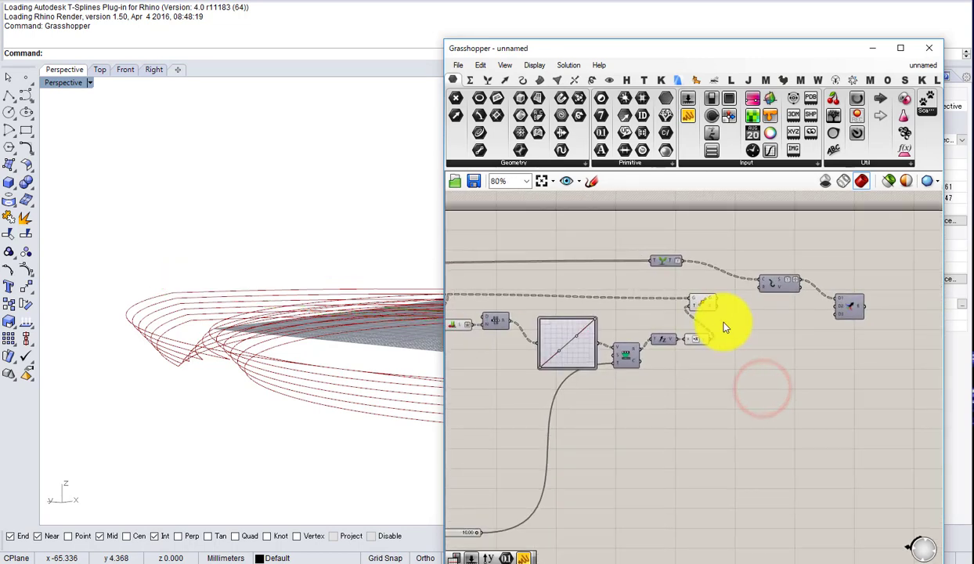
# Step: Add a Loft component and feed its curves input with the vertically offset geometry from the Move component
pyautogui.click(684, 288)
pyautogui.scroll(-1, 627, 304)
pyautogui.scroll(-4, 632, 304)
pyautogui.moveTo(662, 343); pyautogui.dragTo(783, 313, button='right')
pyautogui.scroll(3, 626, 406)
pyautogui.scroll(-5, 629, 387)
pyautogui.scroll(4, 680, 317)
pyautogui.click(771, 402)
pyautogui.doubleClick(772, 403)
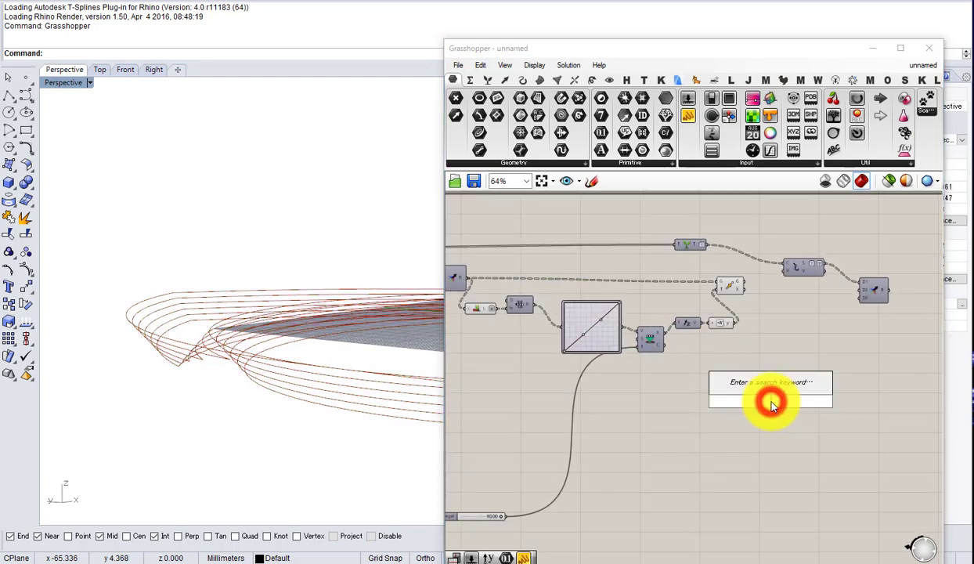
pyautogui.write('l')
pyautogui.press('BackSpace')
pyautogui.write('loft')
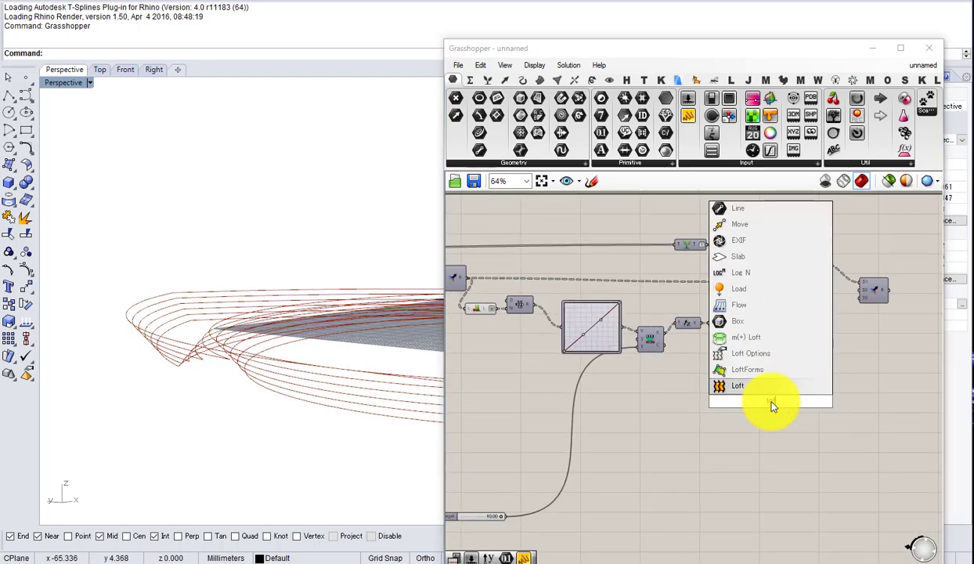
pyautogui.click(750, 386)
pyautogui.scroll(3, 753, 329)
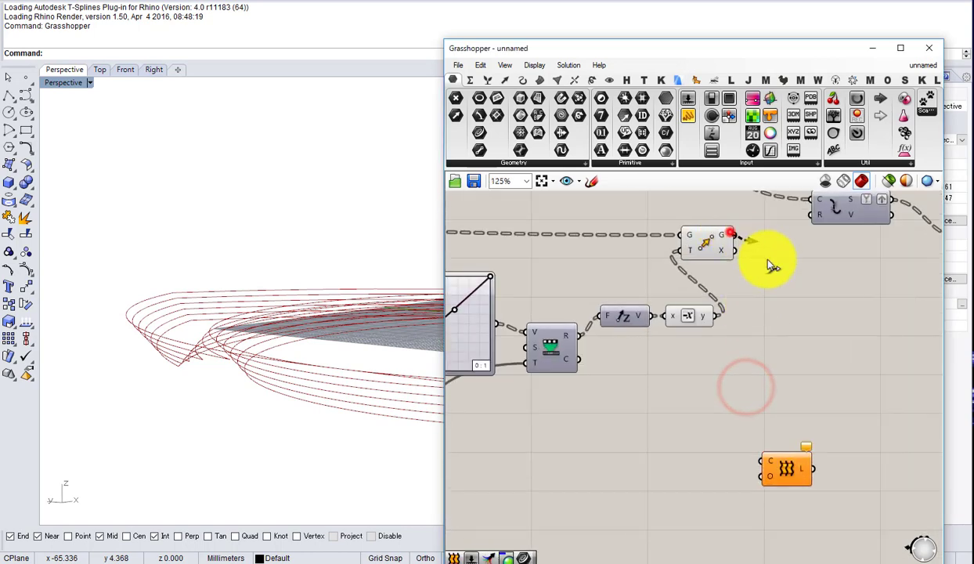
pyautogui.moveTo(772, 265); pyautogui.dragTo(821, 356)
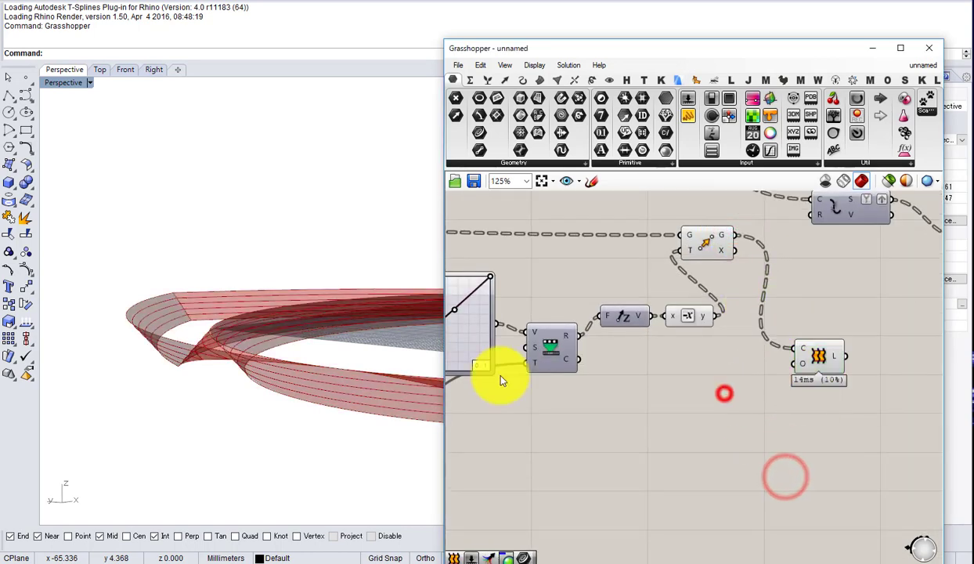
# Step: Lower both Bezier handles of the Graph Mapper so its curve bows below the diagonal, giving the loft a curved profile
pyautogui.moveTo(329, 372); pyautogui.dragTo(353, 329, button='right')
pyautogui.moveTo(469, 338); pyautogui.dragTo(682, 351, button='right')
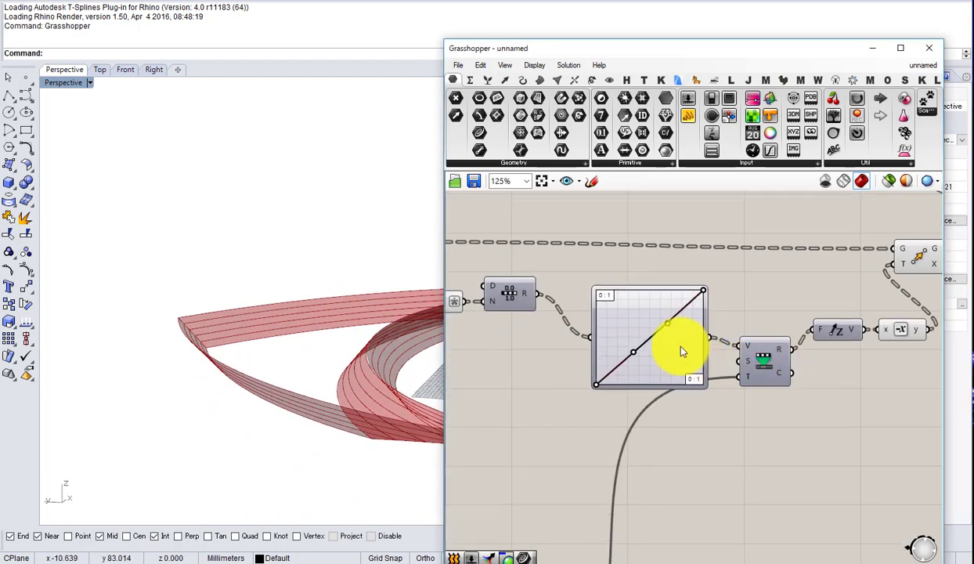
pyautogui.scroll(3, 681, 351)
pyautogui.moveTo(662, 312); pyautogui.dragTo(681, 337)
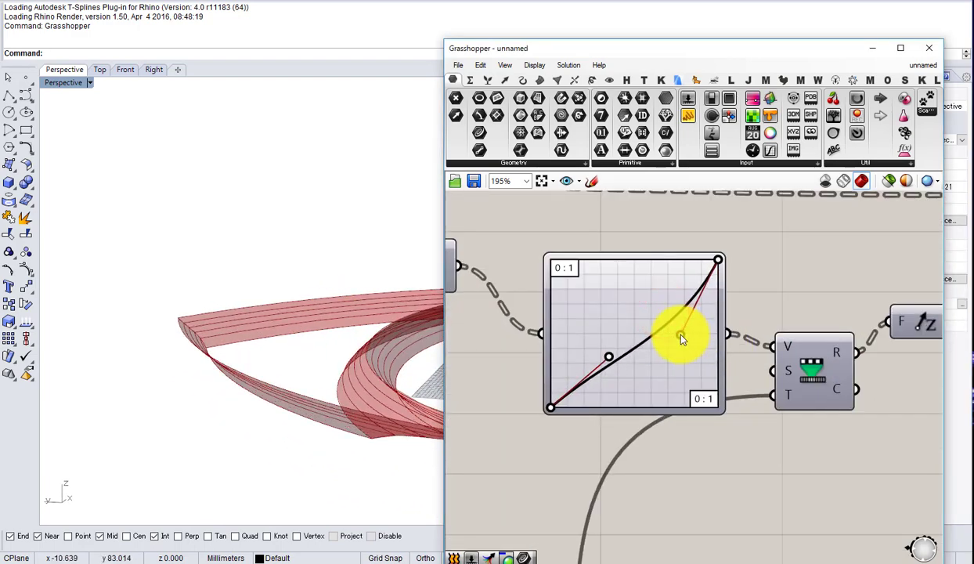
pyautogui.moveTo(611, 360); pyautogui.dragTo(612, 421)
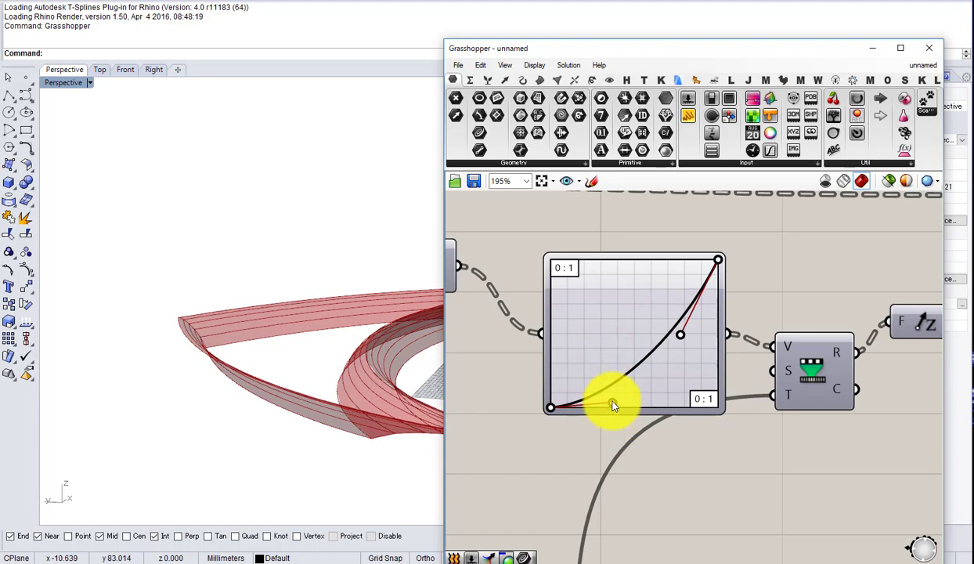
pyautogui.moveTo(342, 362); pyautogui.dragTo(259, 379, button='right')
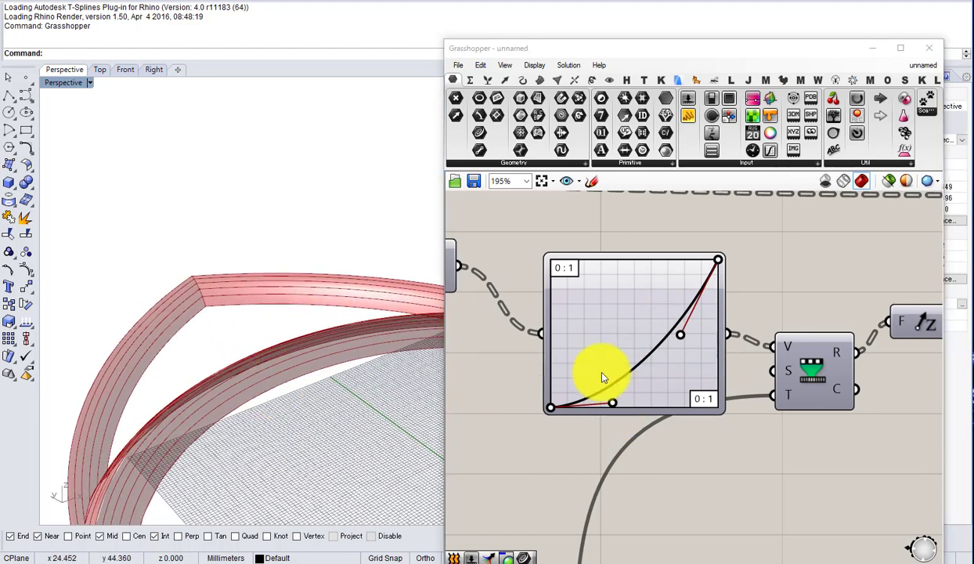
# Step: Try Document Quality for the preview mesh and settle on High Quality
pyautogui.click(931, 182)
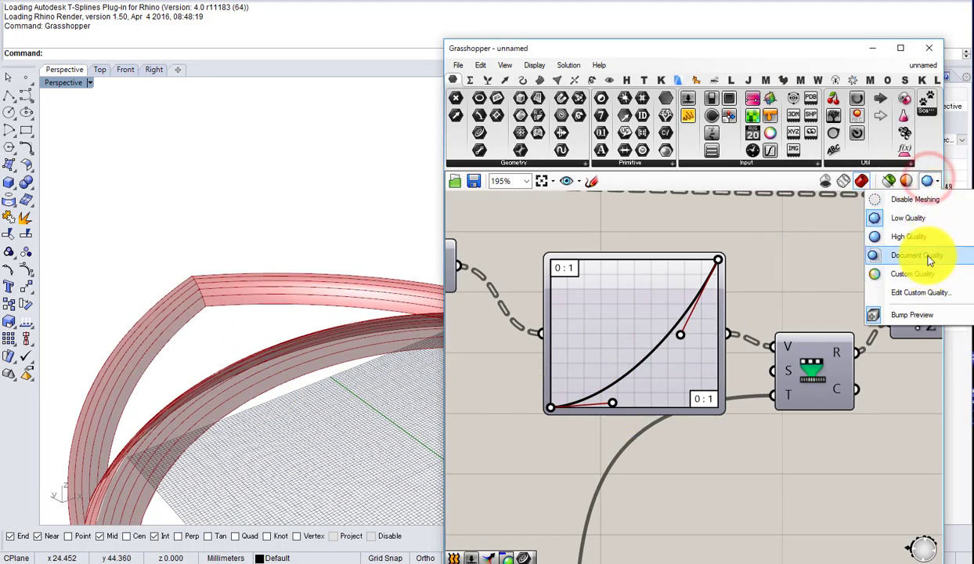
pyautogui.click(929, 257)
pyautogui.click(928, 185)
pyautogui.click(931, 243)
# Step: Turn off the preview of the Move component and its neighbouring components so only the lofted surfaces show
pyautogui.scroll(-5, 750, 276)
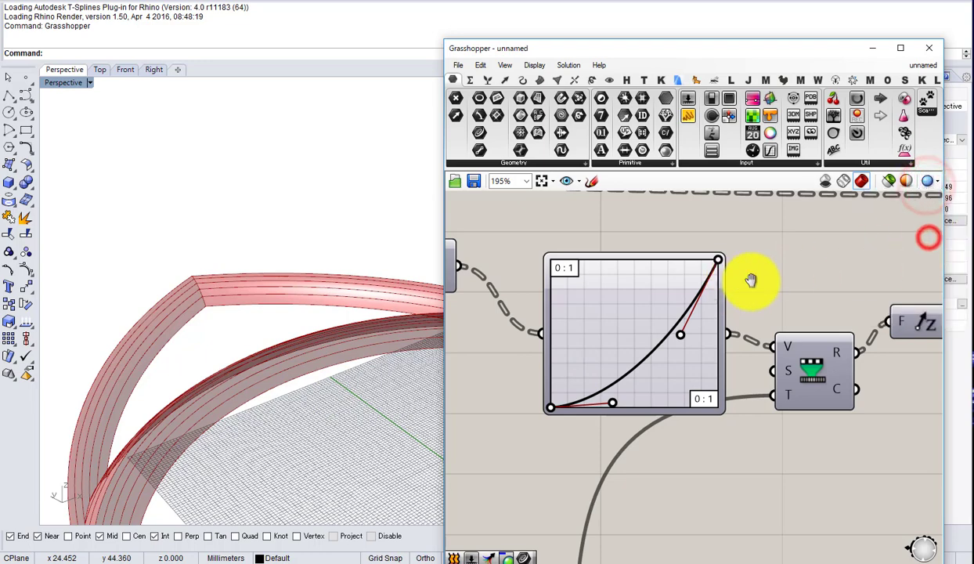
pyautogui.moveTo(745, 265); pyautogui.dragTo(772, 423, button='right')
pyautogui.moveTo(773, 418); pyautogui.dragTo(480, 289)
pyautogui.middleClick(508, 317)
pyautogui.click(532, 288)
pyautogui.click(588, 273)
# Step: Inspect the lofted surfaces from below and raise the Graph Mapper's upper Bezier handle slightly
pyautogui.moveTo(290, 274); pyautogui.dragTo(305, 233, button='right')
pyautogui.scroll(3, 705, 388)
pyautogui.scroll(3, 741, 394)
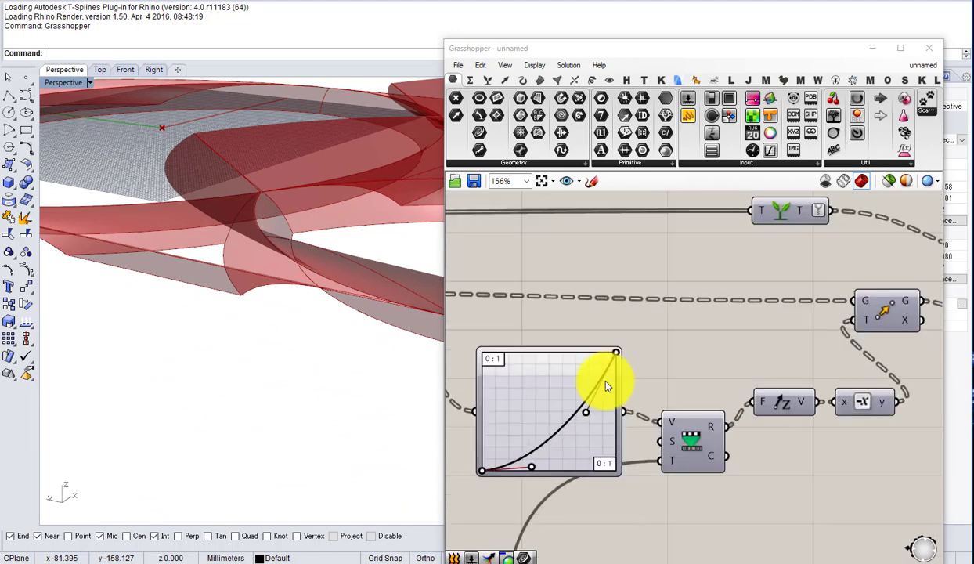
pyautogui.moveTo(586, 412)
pyautogui.mouseDown()
pyautogui.moveTo(546, 341)
pyautogui.moveTo(559, 409)
pyautogui.moveTo(590, 405)
pyautogui.mouseUp()
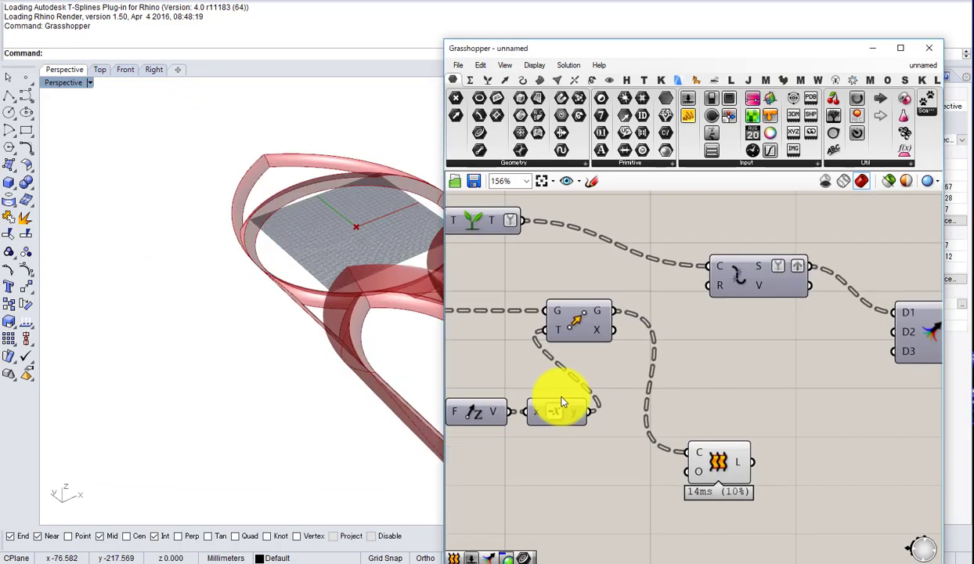
# Step: Hide the Loft's preview, show the Move component's preview, and inspect the offset curves up close
pyautogui.scroll(1, 672, 455)
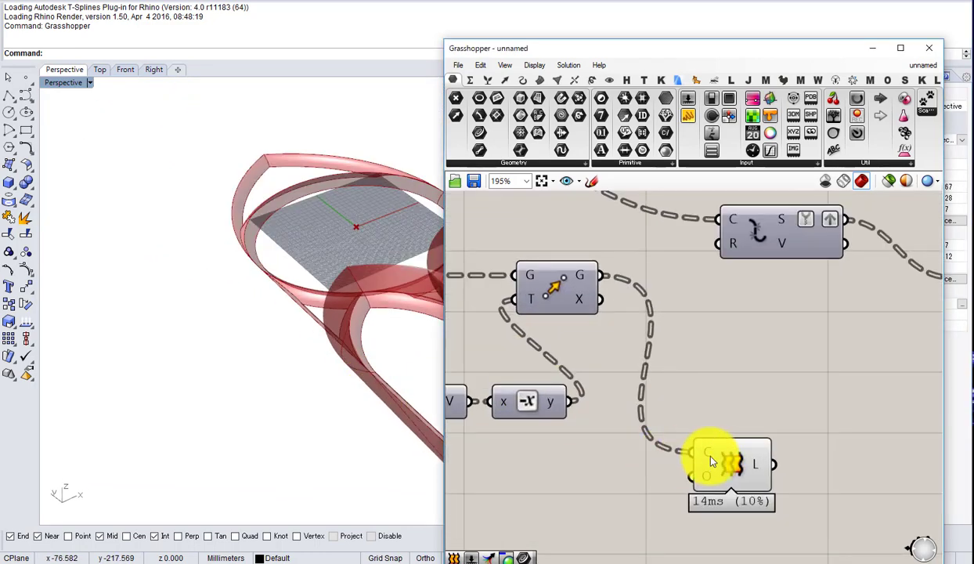
pyautogui.click(710, 457)
pyautogui.middleClick(710, 457)
pyautogui.click(687, 429)
pyautogui.moveTo(598, 360); pyautogui.dragTo(746, 362, button='right')
pyautogui.click(715, 312)
pyautogui.middleClick(716, 312)
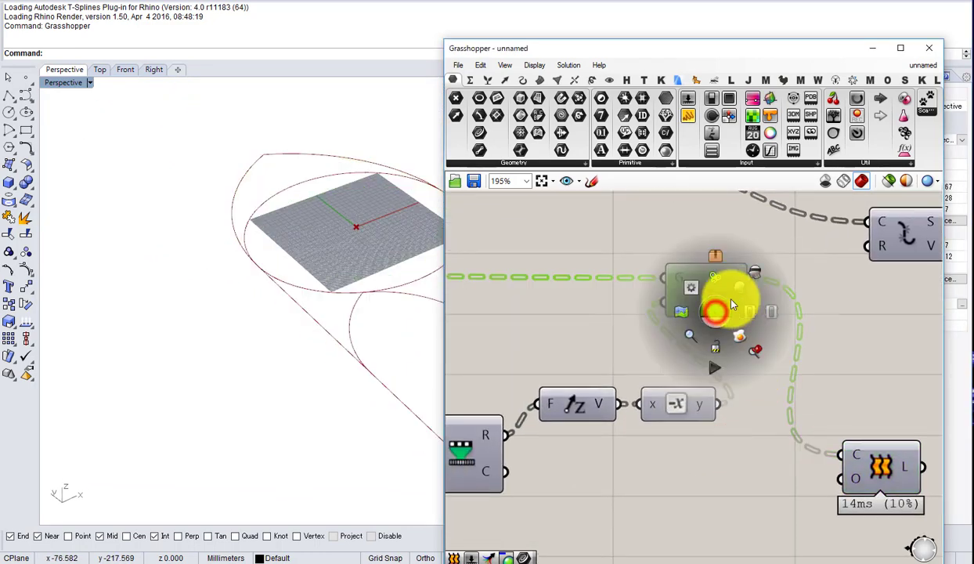
pyautogui.click(694, 285)
pyautogui.moveTo(362, 328); pyautogui.dragTo(375, 383, button='right')
pyautogui.scroll(8, 363, 330)
# Step: Turn the Loft's preview back on and examine its surfaces against the offset curves at the tracery corner
pyautogui.moveTo(694, 439); pyautogui.dragTo(548, 411, button='right')
pyautogui.scroll(-3, 595, 401)
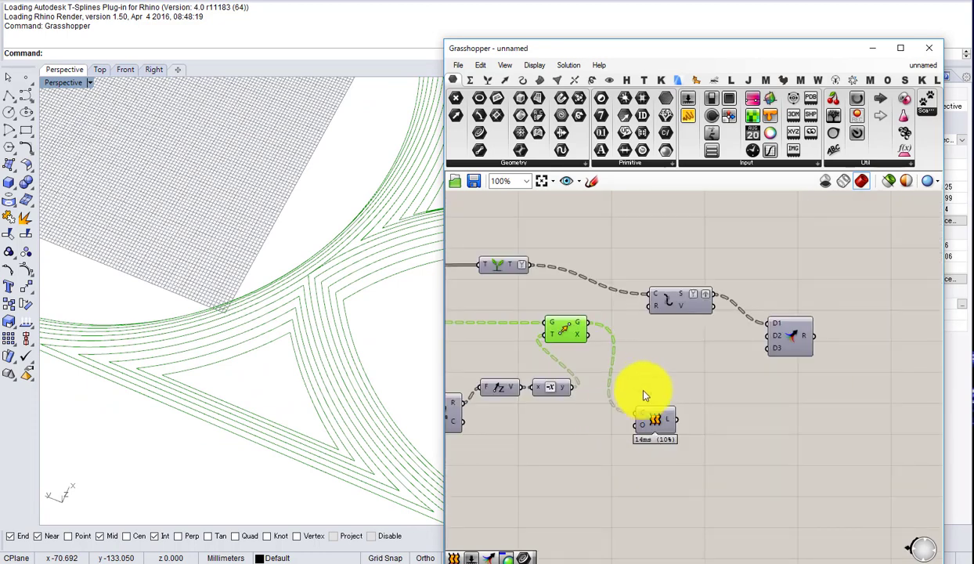
pyautogui.scroll(2, 643, 390)
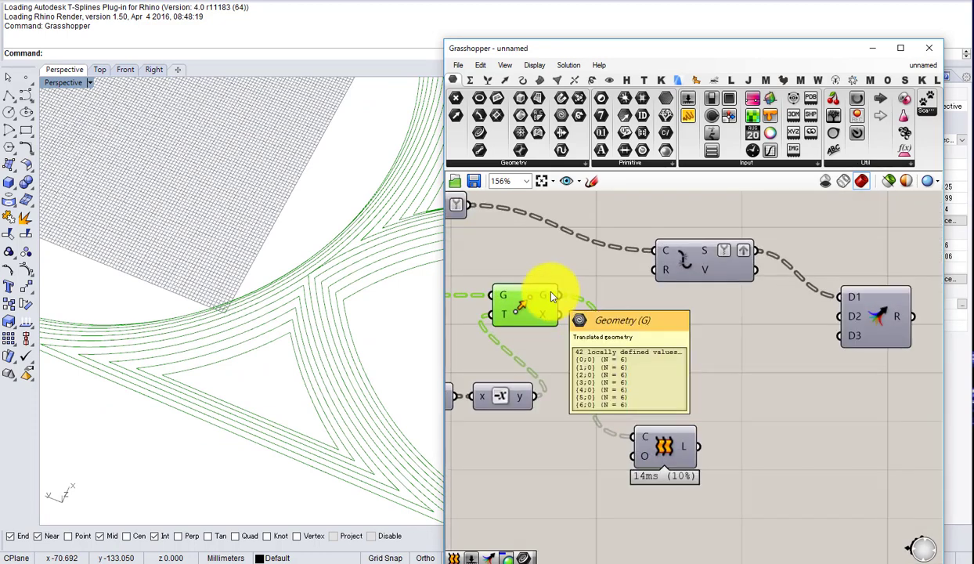
pyautogui.middleClick(679, 448)
pyautogui.click(679, 411)
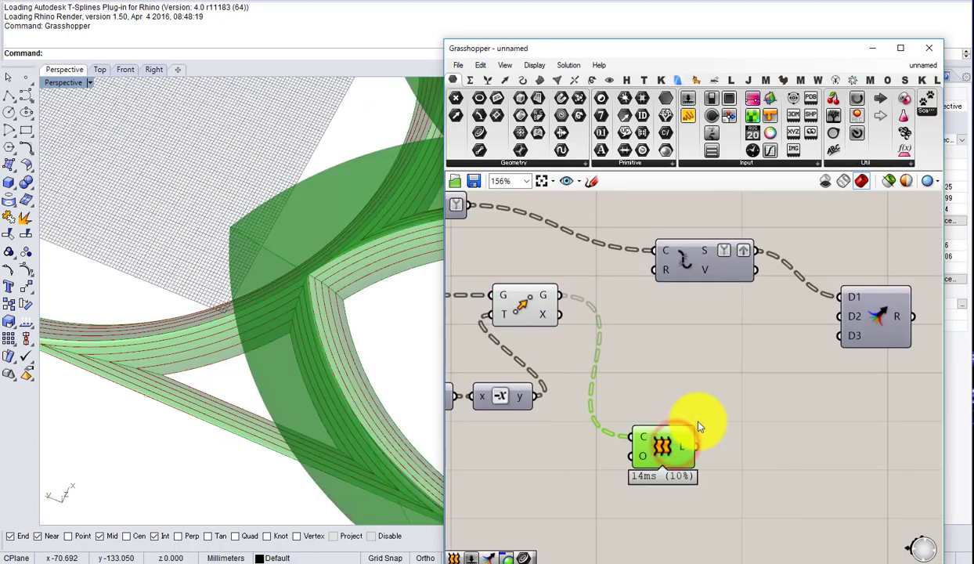
pyautogui.scroll(3, 357, 306)
pyautogui.moveTo(357, 306); pyautogui.dragTo(330, 333, button='right')
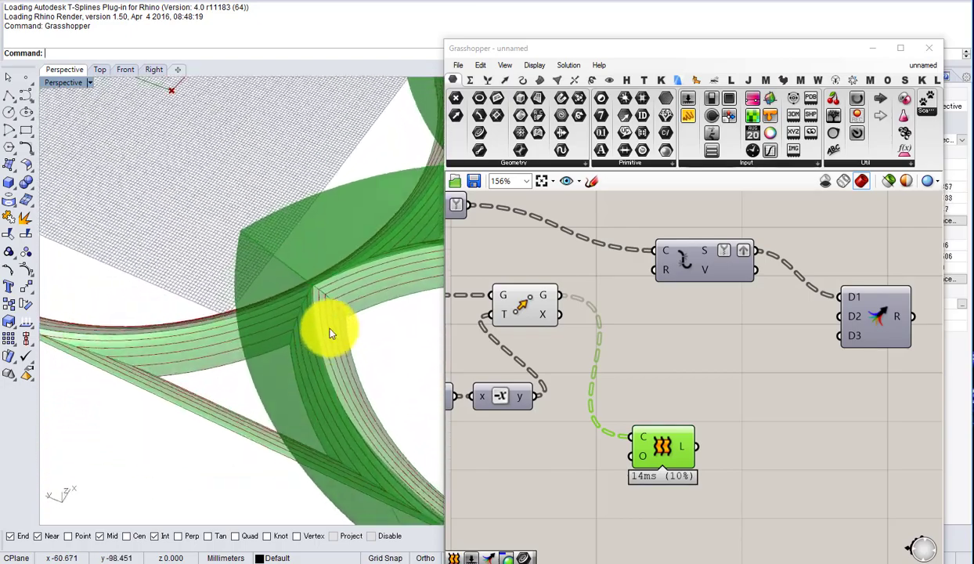
# Step: Insert a TreeBranchIndex component between the Move's geometry output and the Loft's curves input
pyautogui.doubleClick(648, 404)
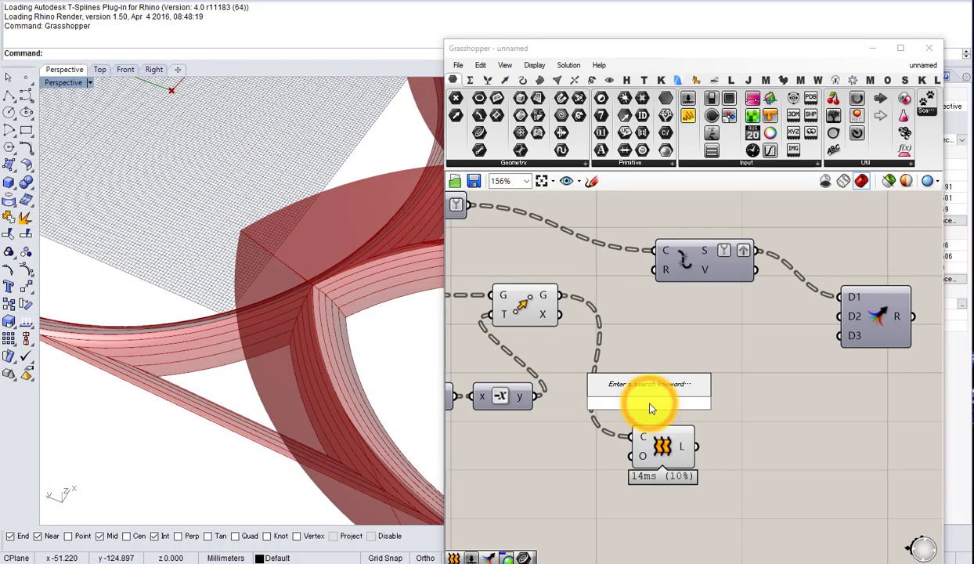
pyautogui.write('branch')
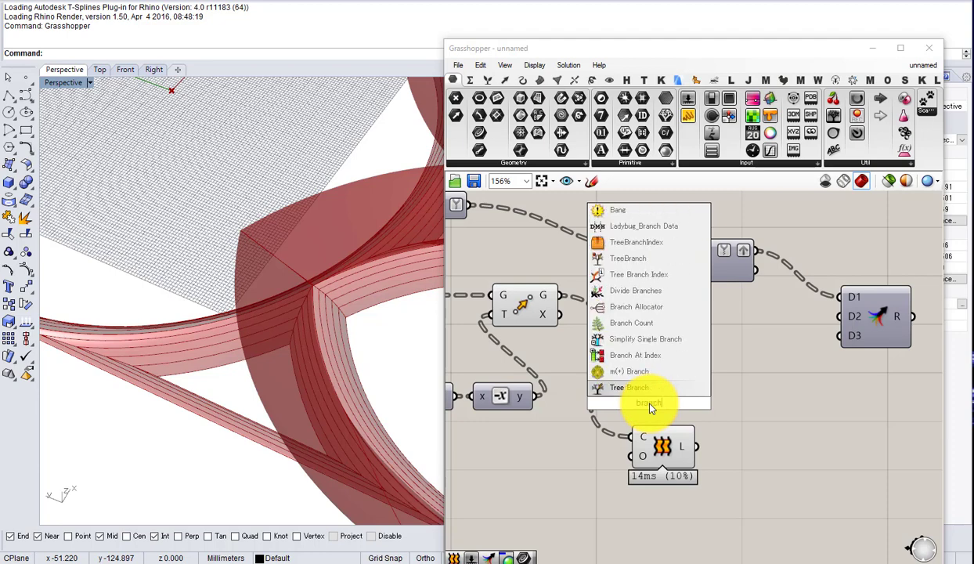
pyautogui.click(628, 242)
pyautogui.moveTo(623, 369); pyautogui.dragTo(618, 393)
pyautogui.moveTo(646, 405); pyautogui.dragTo(592, 476)
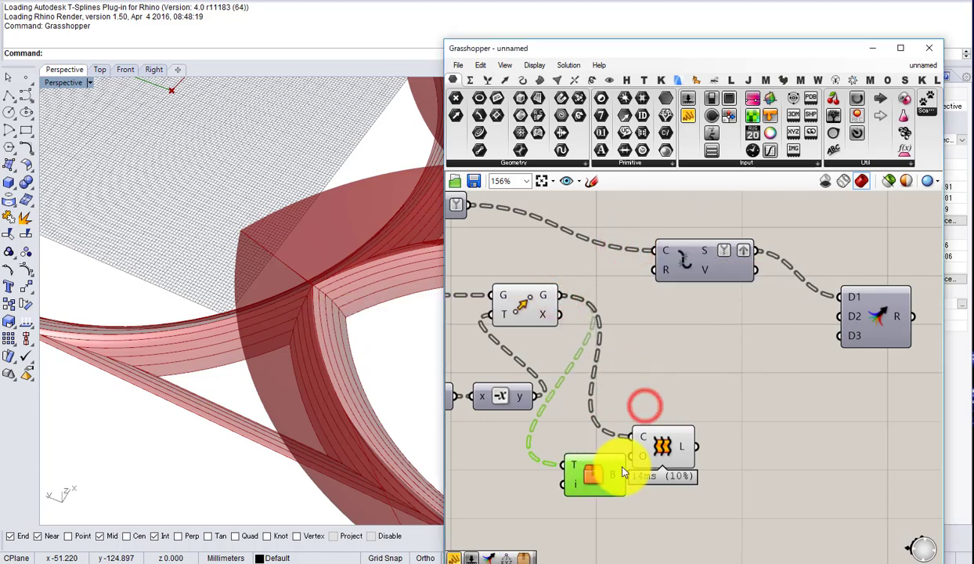
pyautogui.moveTo(663, 447); pyautogui.dragTo(709, 452)
pyautogui.moveTo(631, 471); pyautogui.dragTo(686, 453)
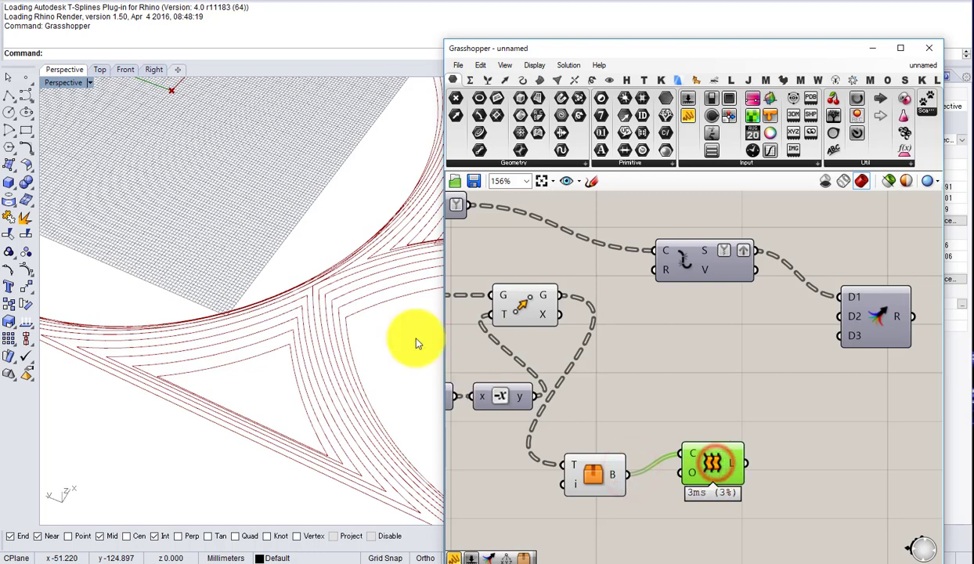
# Step: Drive the tree branch index with a new number slider created at 3 and set to 5
pyautogui.scroll(-5, 338, 398)
pyautogui.moveTo(511, 493); pyautogui.dragTo(561, 474, button='right')
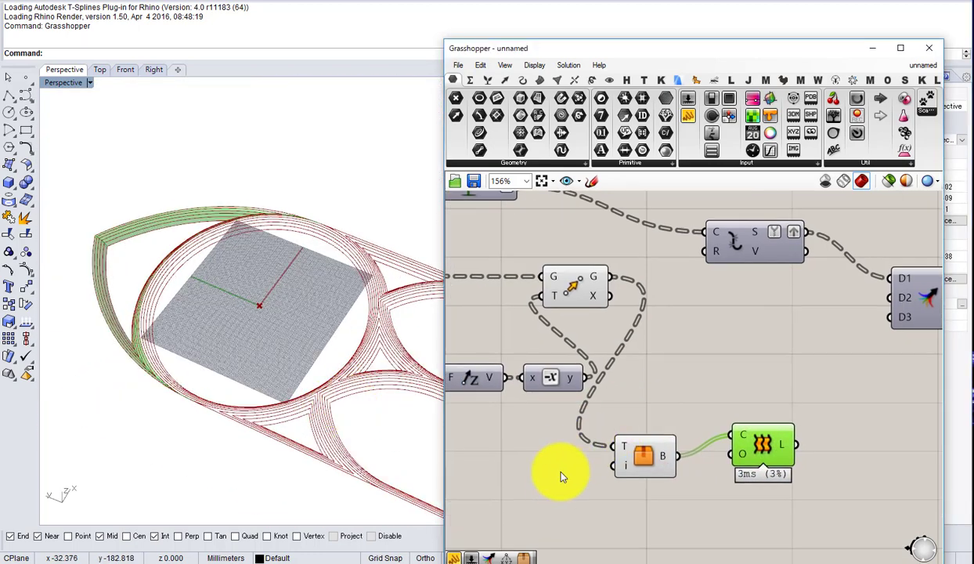
pyautogui.doubleClick(559, 472)
pyautogui.write('3')
pyautogui.press('Return')
pyautogui.scroll(2, 619, 478)
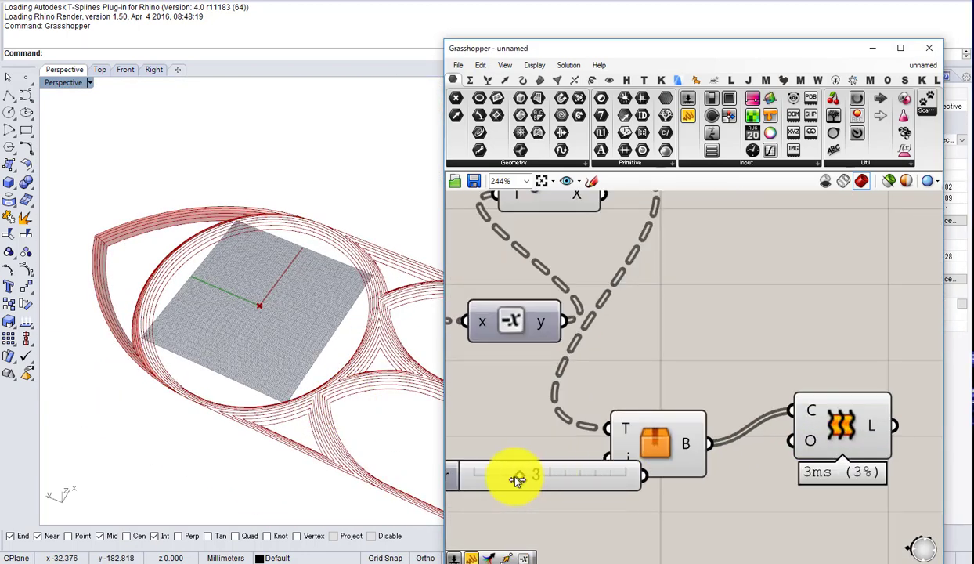
pyautogui.moveTo(505, 479); pyautogui.dragTo(468, 496)
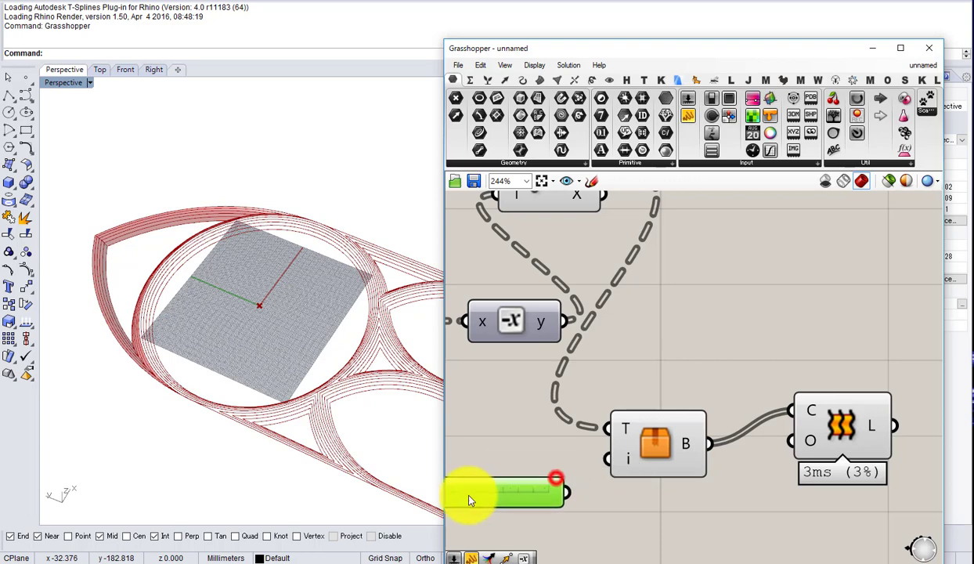
pyautogui.moveTo(590, 483); pyautogui.dragTo(647, 465)
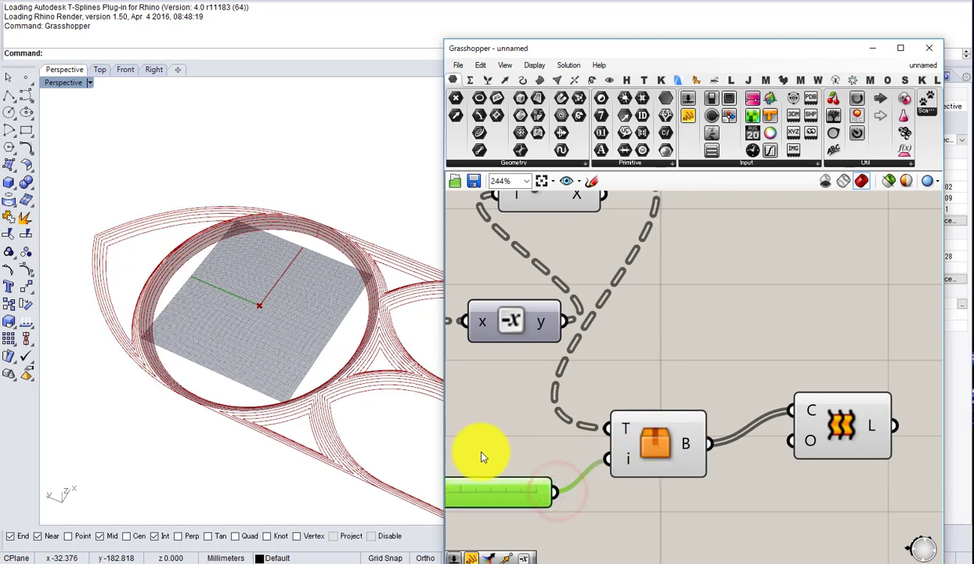
pyautogui.moveTo(465, 501); pyautogui.dragTo(546, 487, button='right')
pyautogui.moveTo(481, 479); pyautogui.dragTo(539, 479)
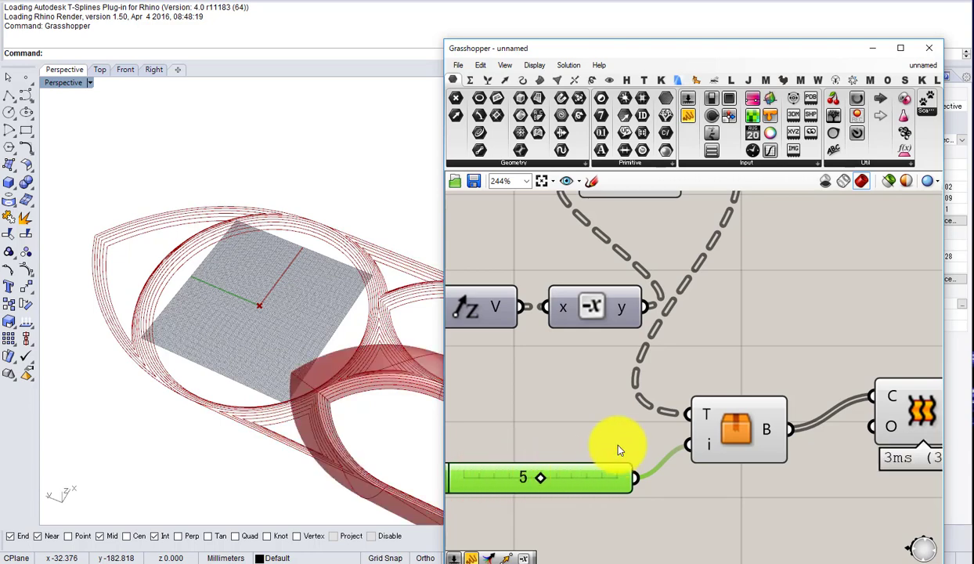
# Step: Hide the Loft's preview and examine the curves output by the chosen tree branch
pyautogui.click(750, 441)
pyautogui.moveTo(749, 441); pyautogui.dragTo(565, 450, button='right')
pyautogui.click(728, 425)
pyautogui.middleClick(729, 424)
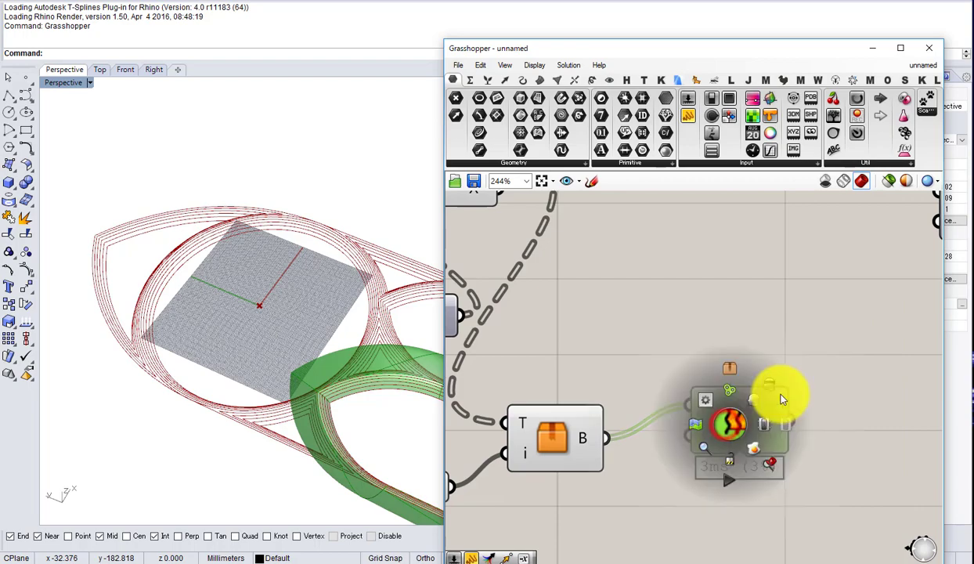
pyautogui.click(775, 388)
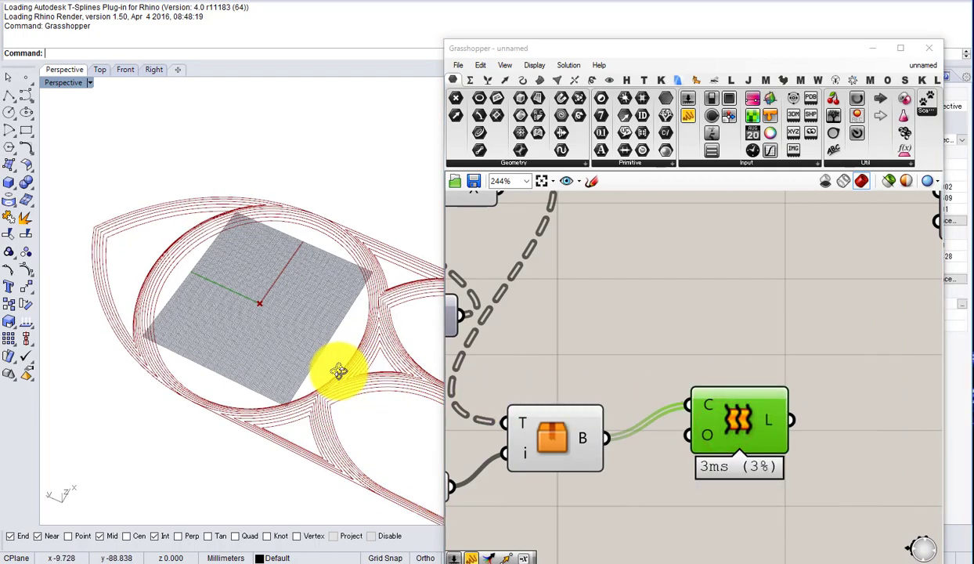
pyautogui.scroll(10, 317, 391)
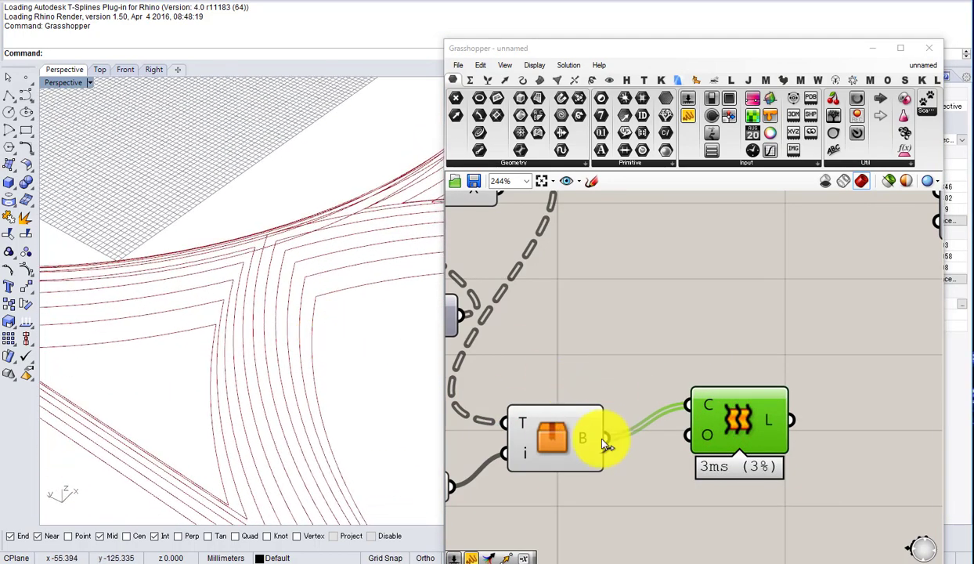
pyautogui.moveTo(590, 443)
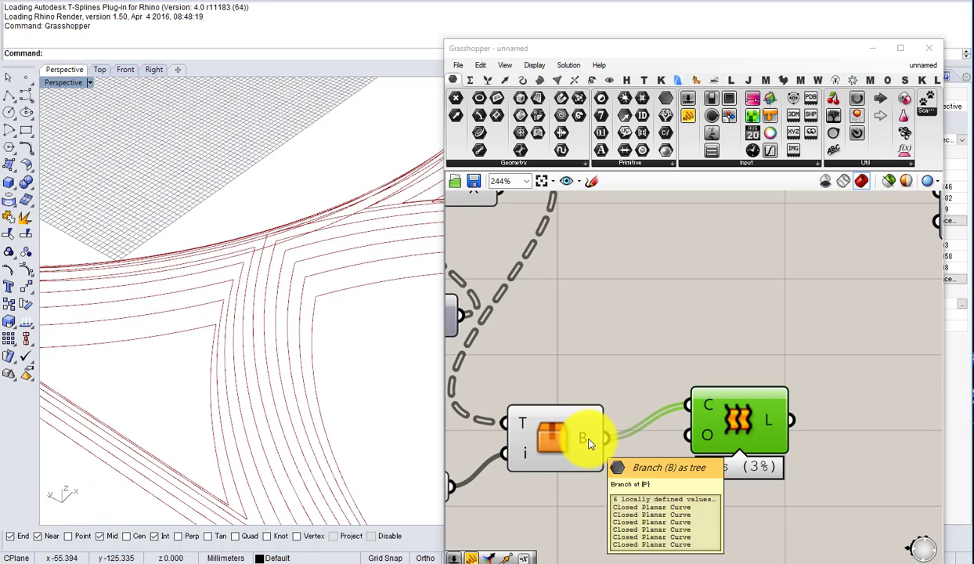
pyautogui.click(557, 427)
# Step: Simplify the Move component's geometry output
pyautogui.scroll(-6, 654, 378)
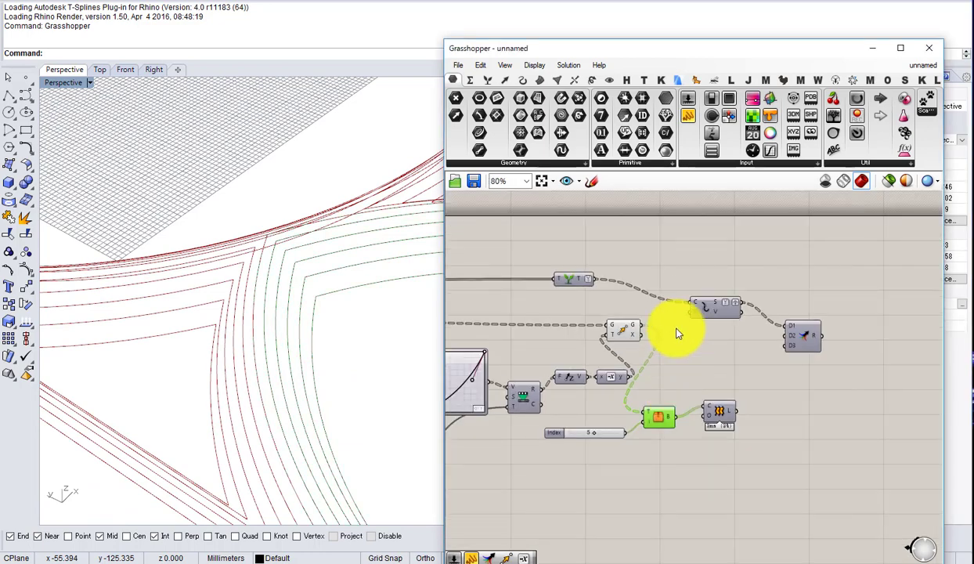
pyautogui.scroll(3, 611, 359)
pyautogui.moveTo(652, 322); pyautogui.dragTo(690, 369, button='right')
pyautogui.scroll(-4, 788, 355)
pyautogui.scroll(5, 691, 369)
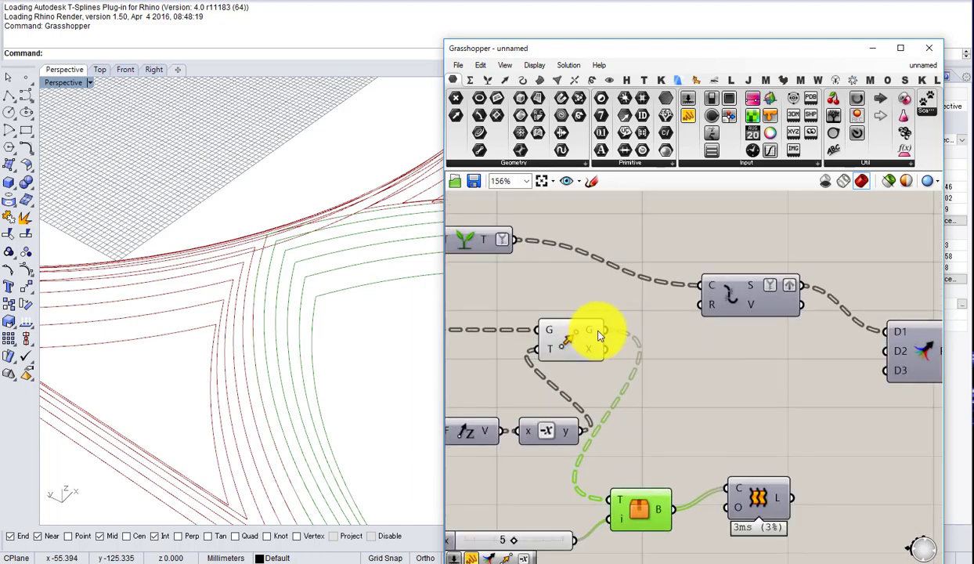
pyautogui.rightClick(593, 331)
pyautogui.click(641, 442)
pyautogui.doubleClick(701, 429)
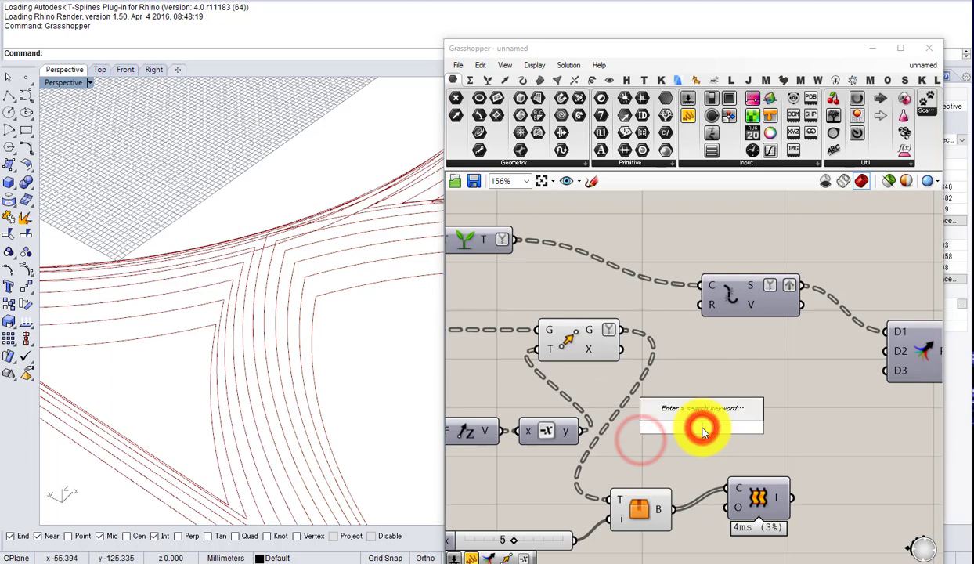
pyautogui.write('explode')
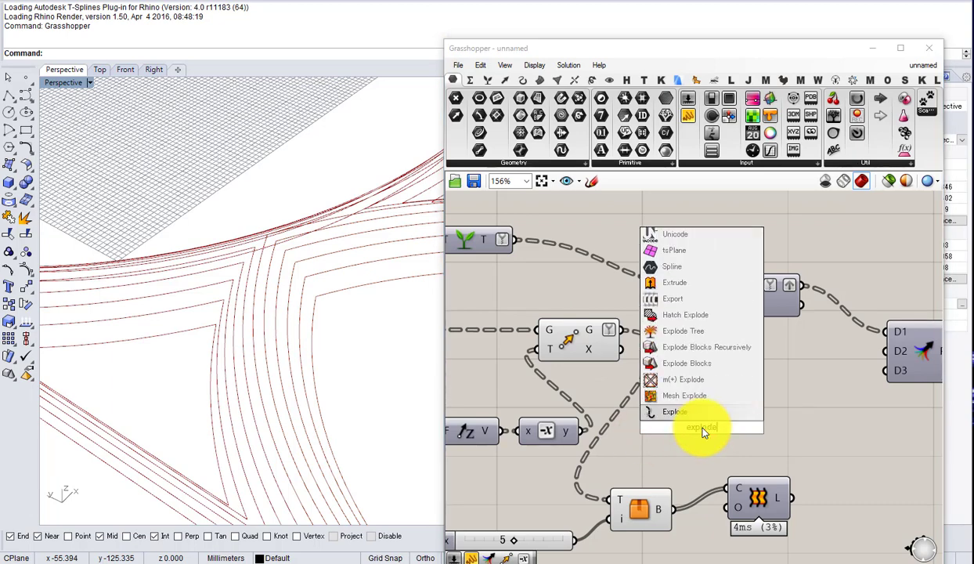
pyautogui.click(690, 411)
pyautogui.moveTo(623, 329); pyautogui.dragTo(671, 414)
pyautogui.moveTo(713, 426); pyautogui.dragTo(724, 374)
pyautogui.moveTo(732, 368)
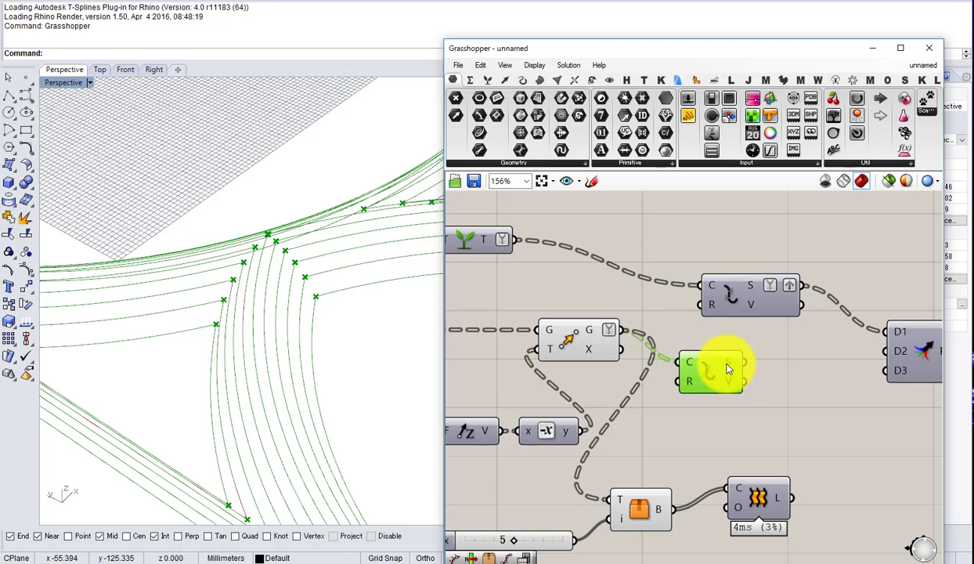
pyautogui.moveTo(728, 368)
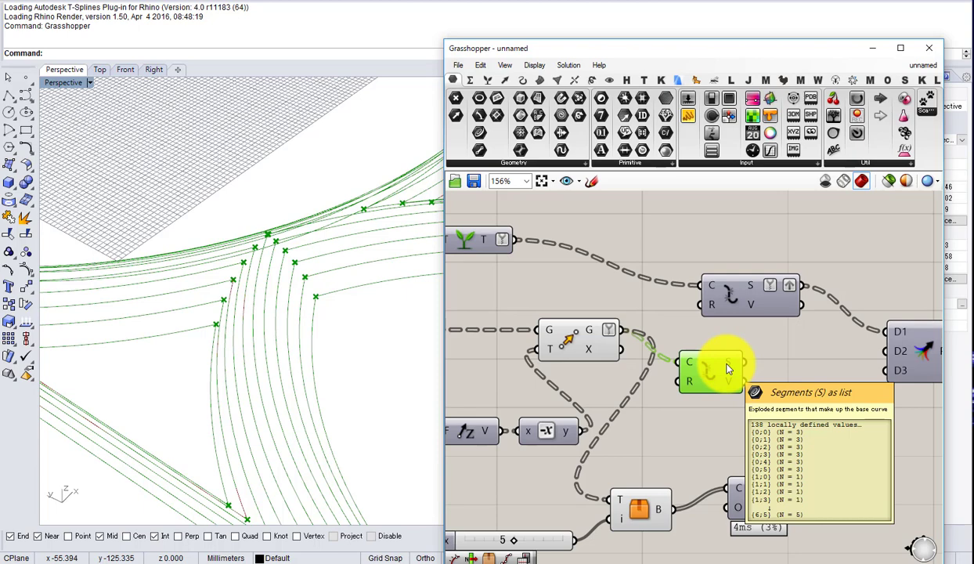
pyautogui.moveTo(595, 335)
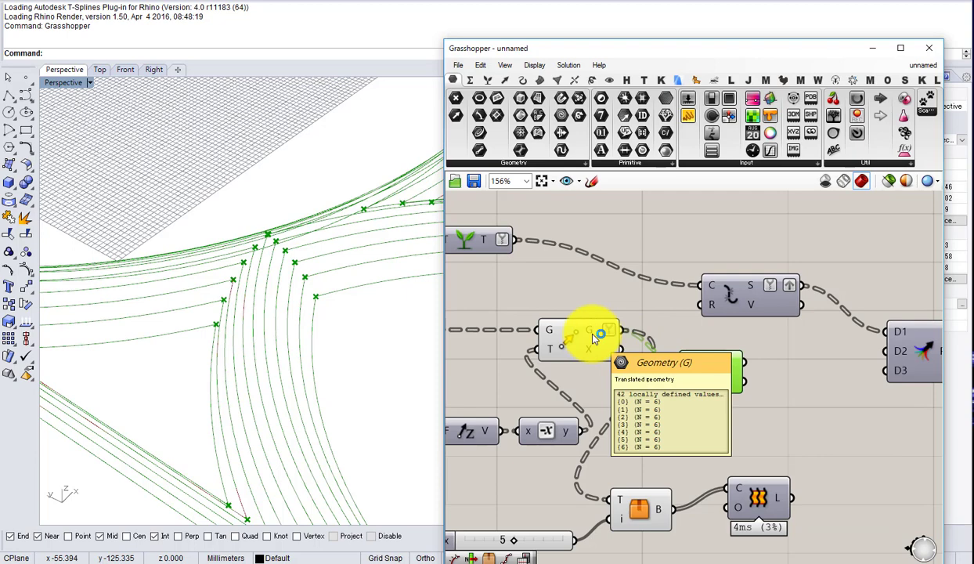
pyautogui.moveTo(618, 330); pyautogui.dragTo(705, 370)
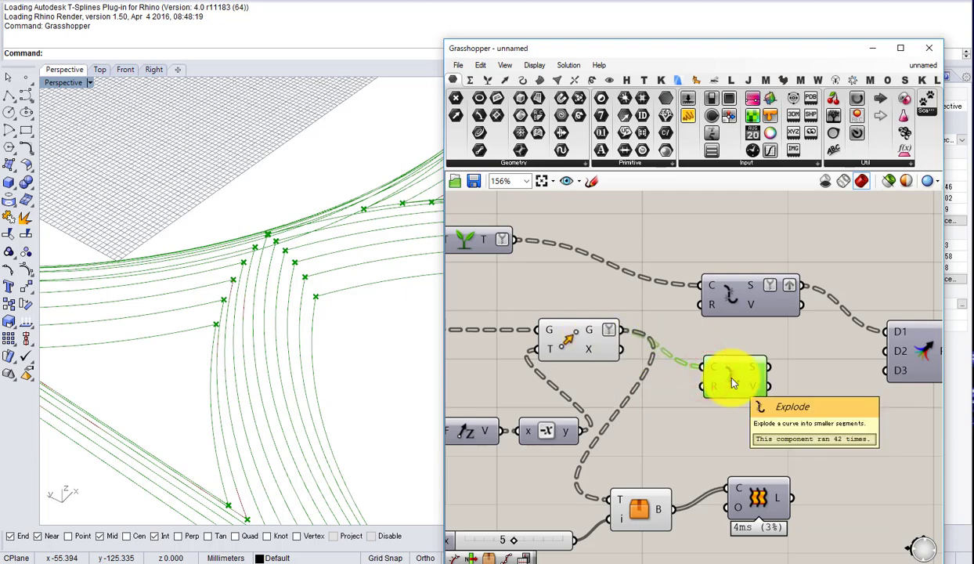
pyautogui.press('Delete')
# Step: Insert an Explode component and feed it with the Move's simplified geometry output
pyautogui.moveTo(596, 333)
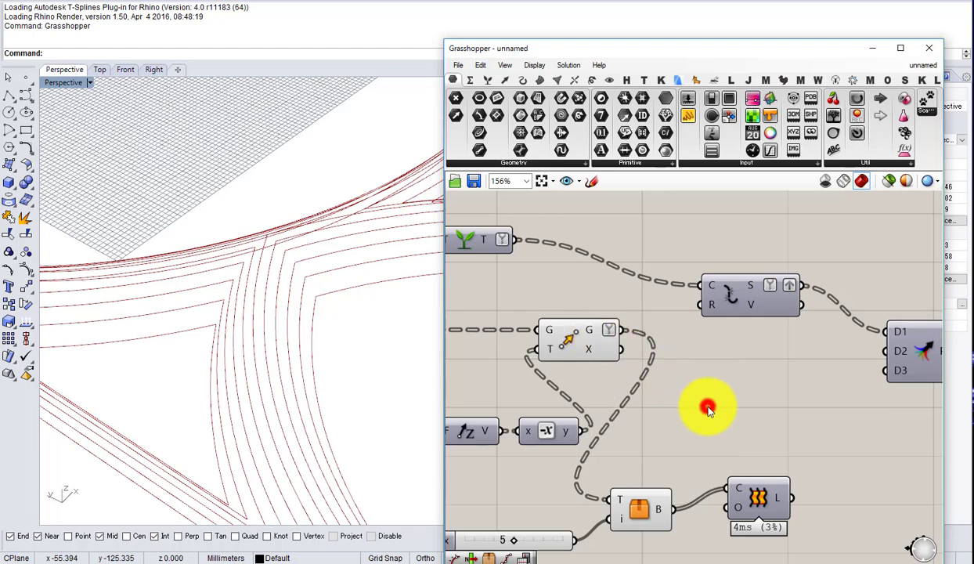
pyautogui.doubleClick(709, 411)
pyautogui.write('explode')
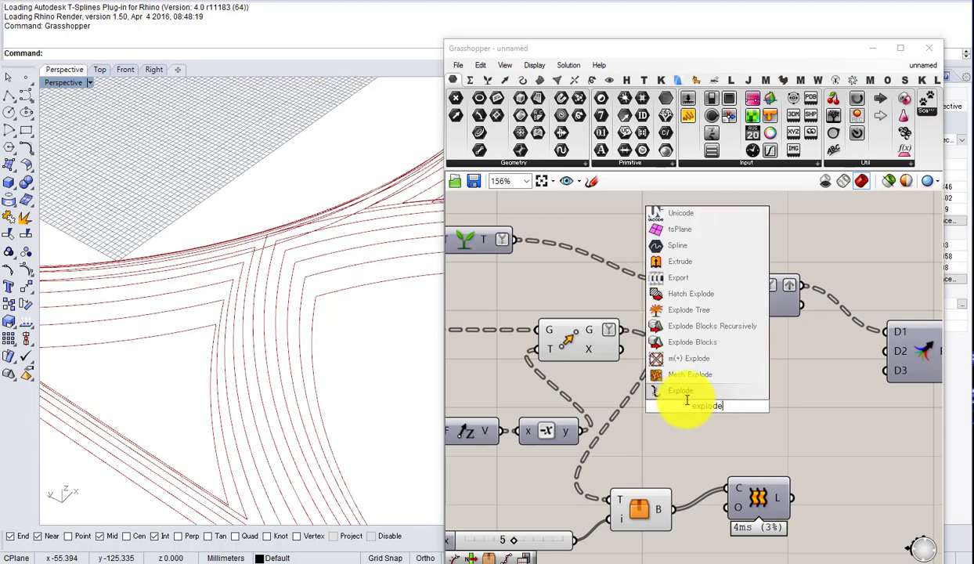
pyautogui.click(682, 391)
pyautogui.moveTo(623, 330); pyautogui.dragTo(677, 396)
pyautogui.moveTo(726, 404)
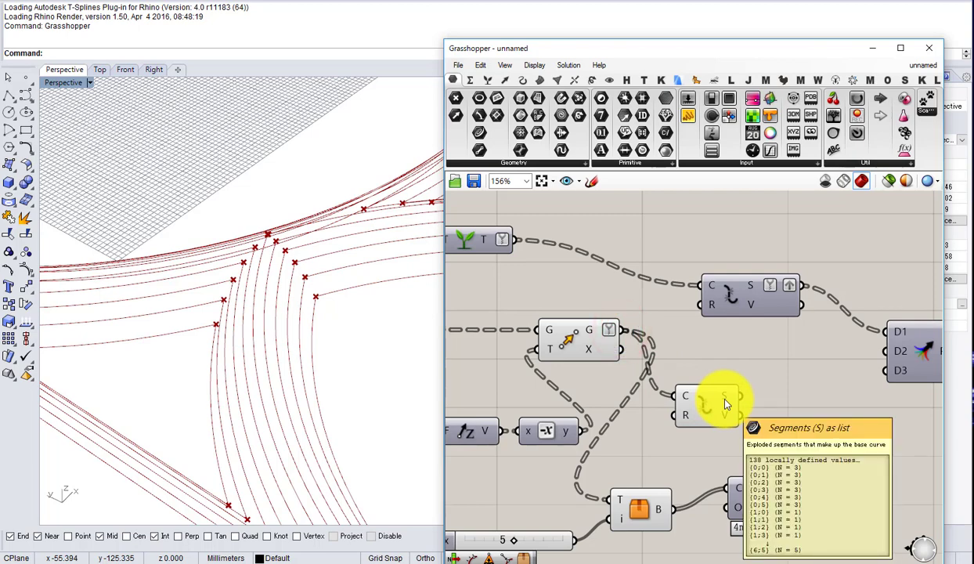
# Step: Insert a Path Mapper component and feed it with the Explode's segments output
pyautogui.moveTo(725, 404); pyautogui.dragTo(681, 375, button='right')
pyautogui.doubleClick(739, 386)
pyautogui.write('pa')
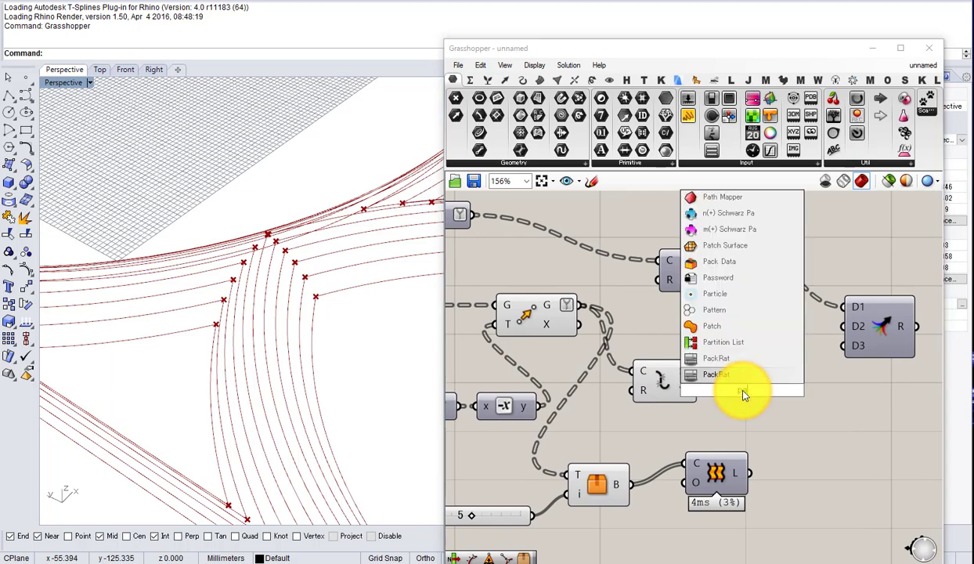
pyautogui.write('thmapp')
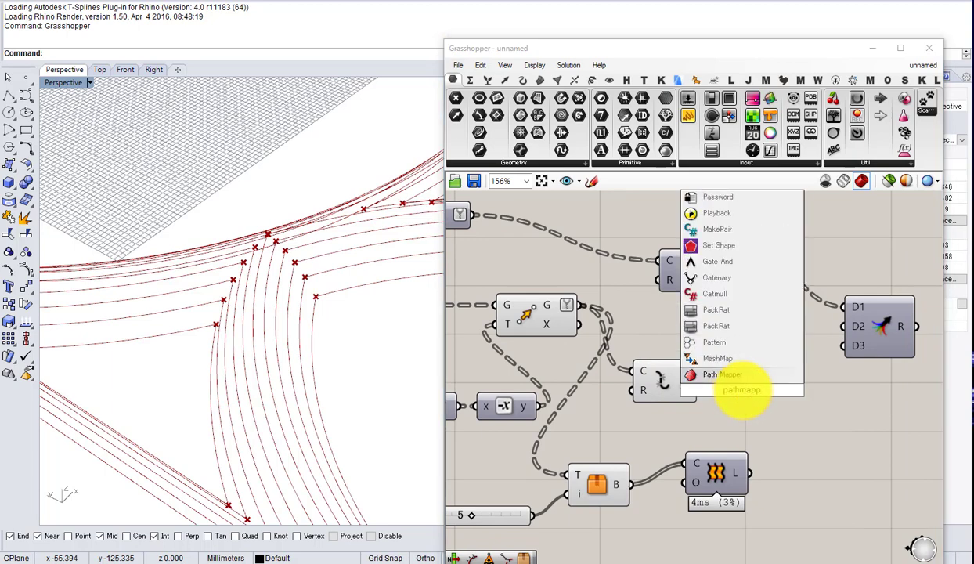
pyautogui.press('Return')
pyautogui.moveTo(736, 379); pyautogui.dragTo(692, 374)
pyautogui.scroll(2, 733, 377)
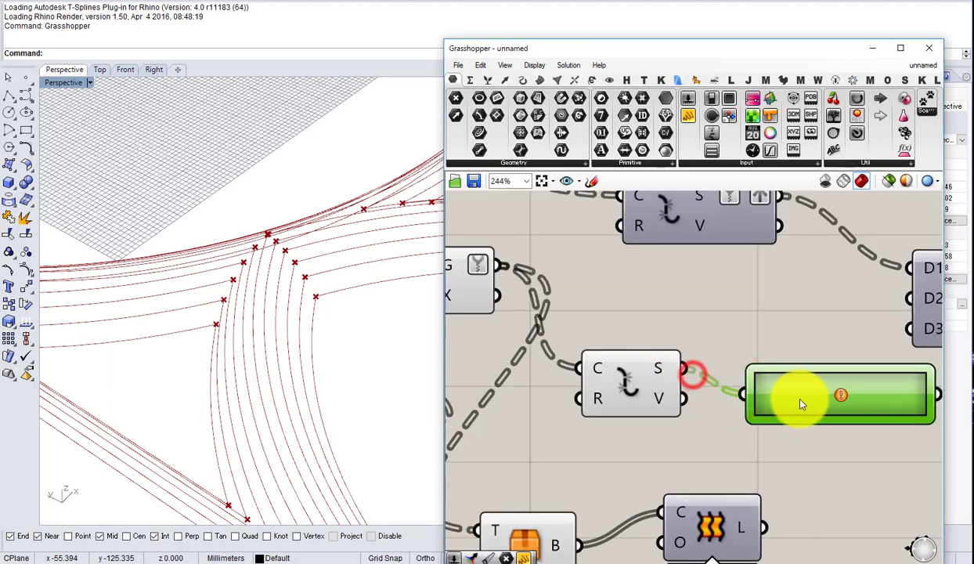
# Step: Create a null mapping in the Path Mapper and edit it to remap {A;B}(i) to {A;i}(B)
pyautogui.rightClick(801, 403)
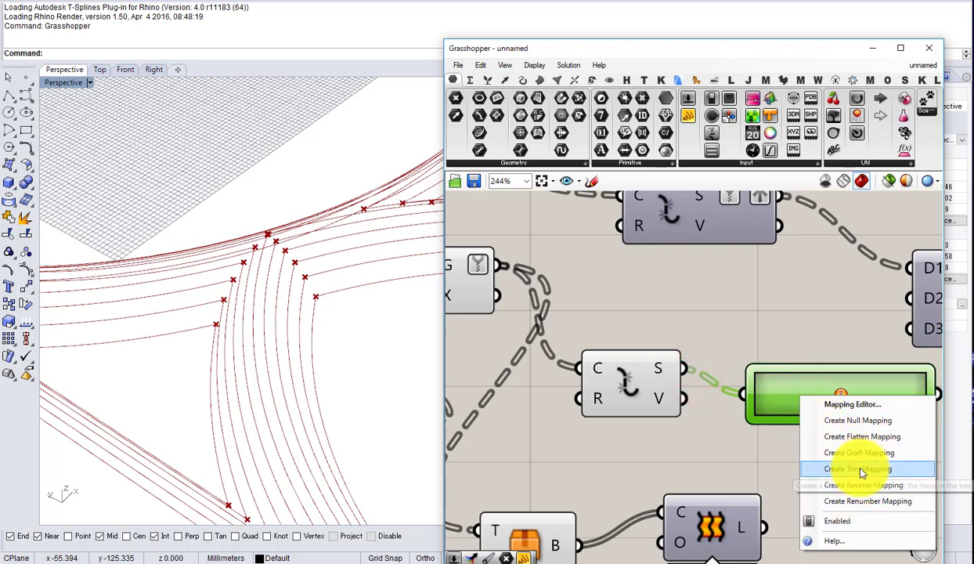
pyautogui.click(858, 420)
pyautogui.moveTo(862, 421); pyautogui.dragTo(769, 427, button='right')
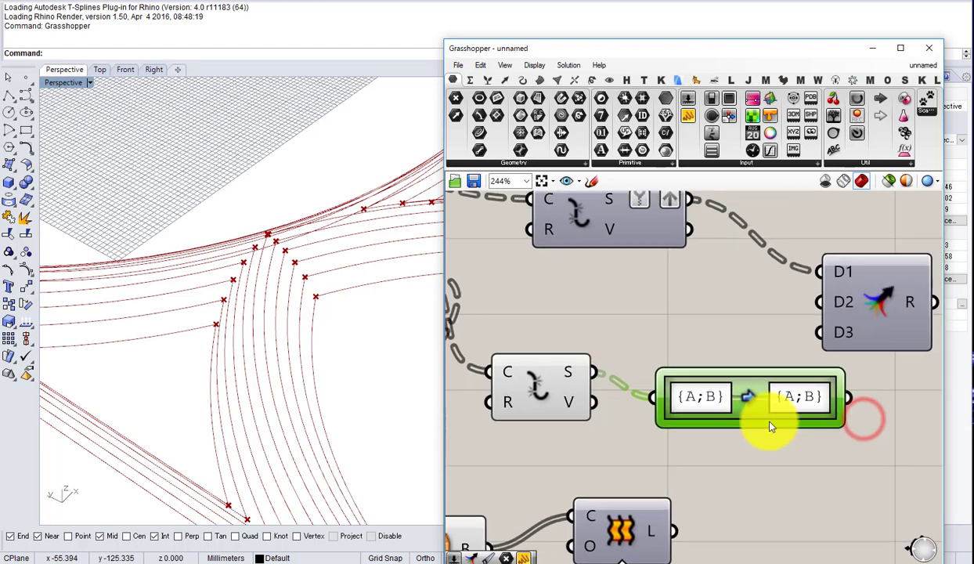
pyautogui.doubleClick(783, 395)
pyautogui.click(721, 345)
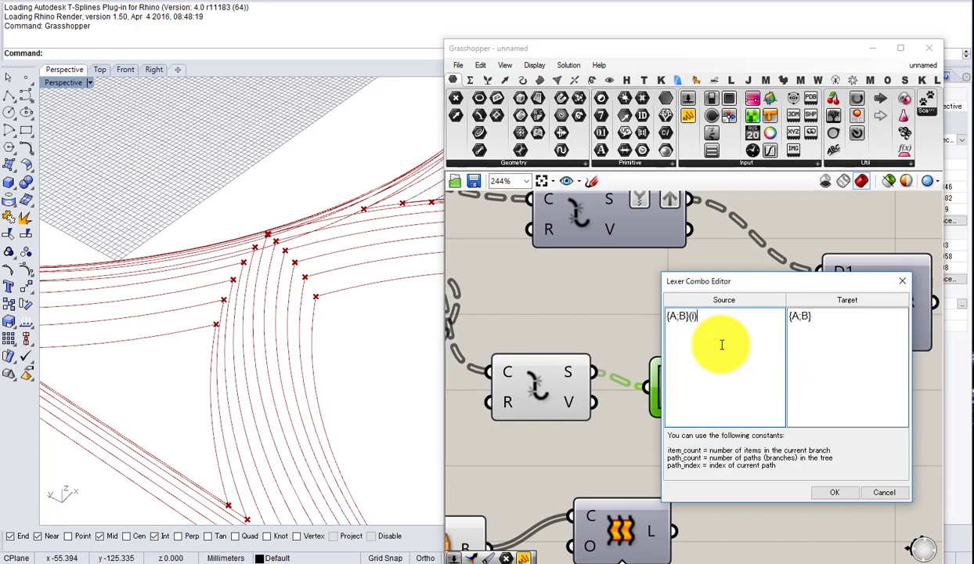
pyautogui.click(805, 318)
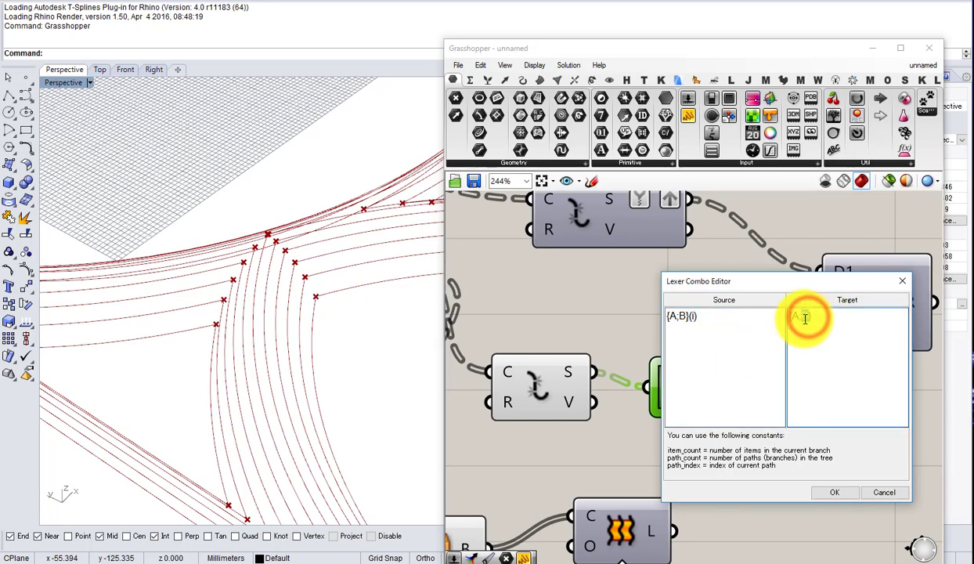
pyautogui.write('i')
pyautogui.click(866, 345)
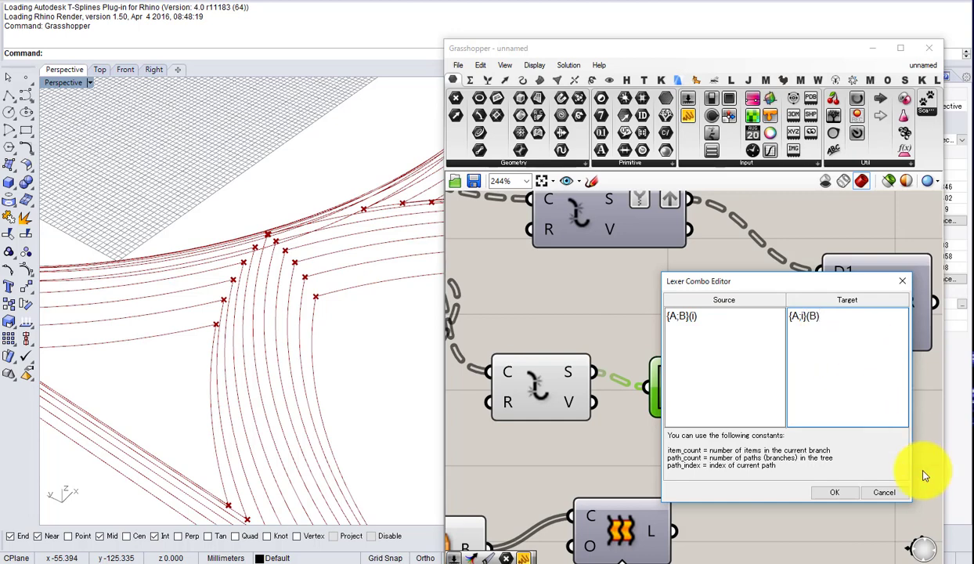
pyautogui.click(824, 496)
# Step: Move the Loft component beside the Path Mapper and replace its curves input with the Path Mapper's output
pyautogui.scroll(-2, 786, 456)
pyautogui.moveTo(683, 502); pyautogui.dragTo(742, 504)
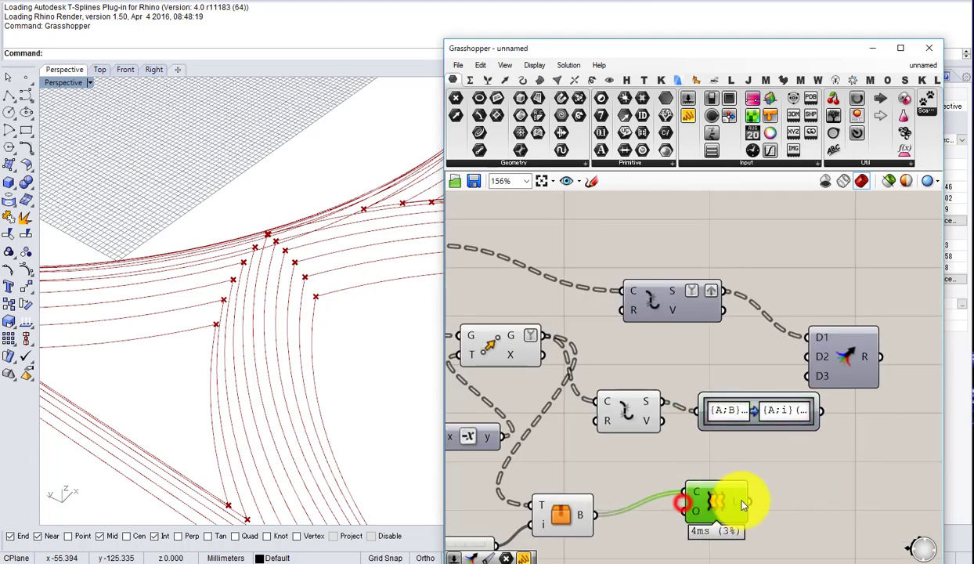
pyautogui.moveTo(742, 506); pyautogui.dragTo(661, 460, button='right')
pyautogui.moveTo(624, 462); pyautogui.dragTo(791, 461)
pyautogui.moveTo(737, 370); pyautogui.dragTo(782, 455)
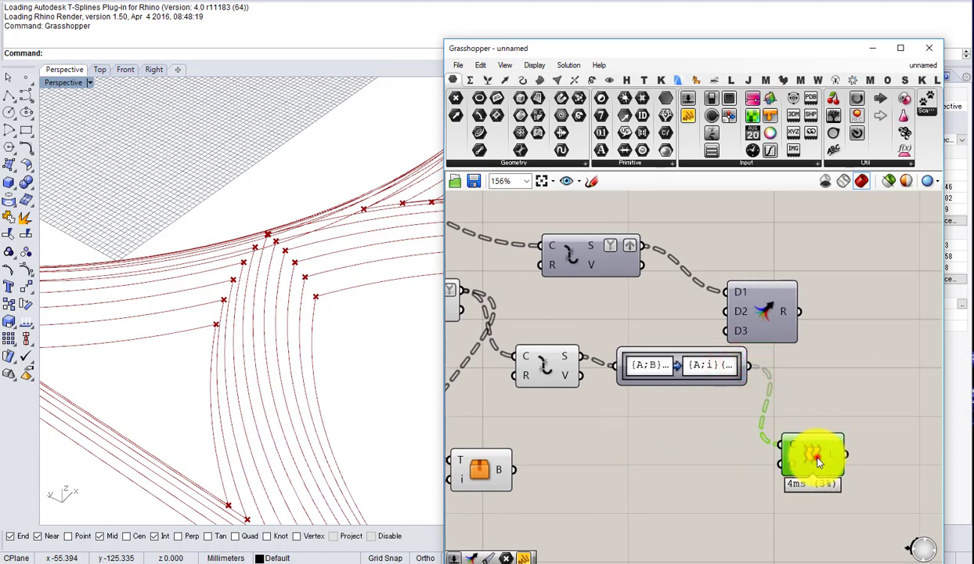
# Step: Turn the Loft's preview back on and inspect the lofted tracery surfaces
pyautogui.middleClick(813, 457)
pyautogui.click(839, 433)
pyautogui.click(823, 402)
pyautogui.scroll(-12, 242, 335)
pyautogui.moveTo(313, 302); pyautogui.dragTo(248, 361, button='right')
pyautogui.scroll(3, 258, 337)
pyautogui.scroll(-3, 663, 365)
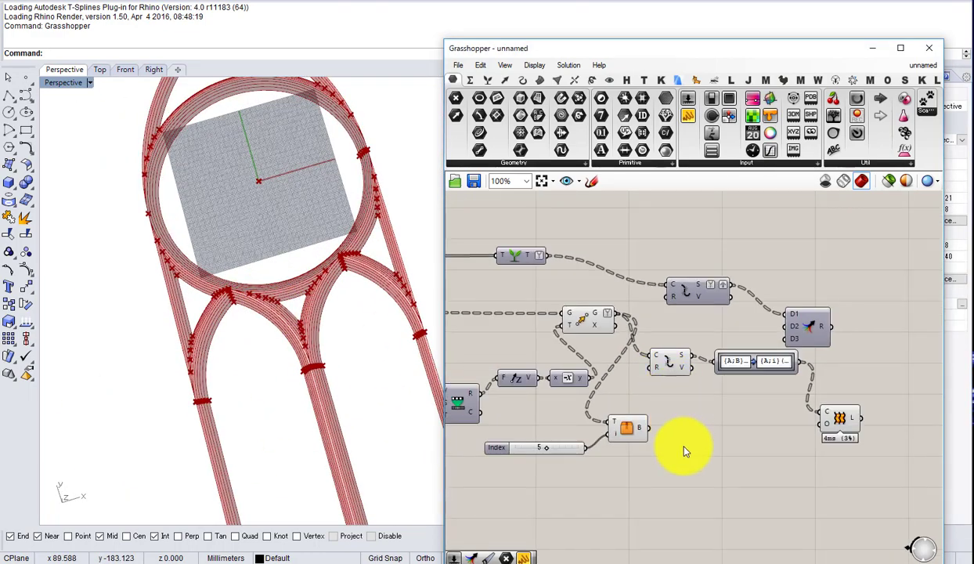
# Step: Delete the unused tree branch component with its index slider, and hide the previews of the Move and Explode components
pyautogui.moveTo(675, 472); pyautogui.dragTo(564, 432)
pyautogui.press('Delete')
pyautogui.moveTo(679, 424); pyautogui.dragTo(599, 317)
pyautogui.middleClick(619, 356)
pyautogui.click(626, 340)
pyautogui.click(676, 326)
pyautogui.moveTo(399, 303); pyautogui.dragTo(370, 340, button='right')
pyautogui.scroll(-7, 371, 340)
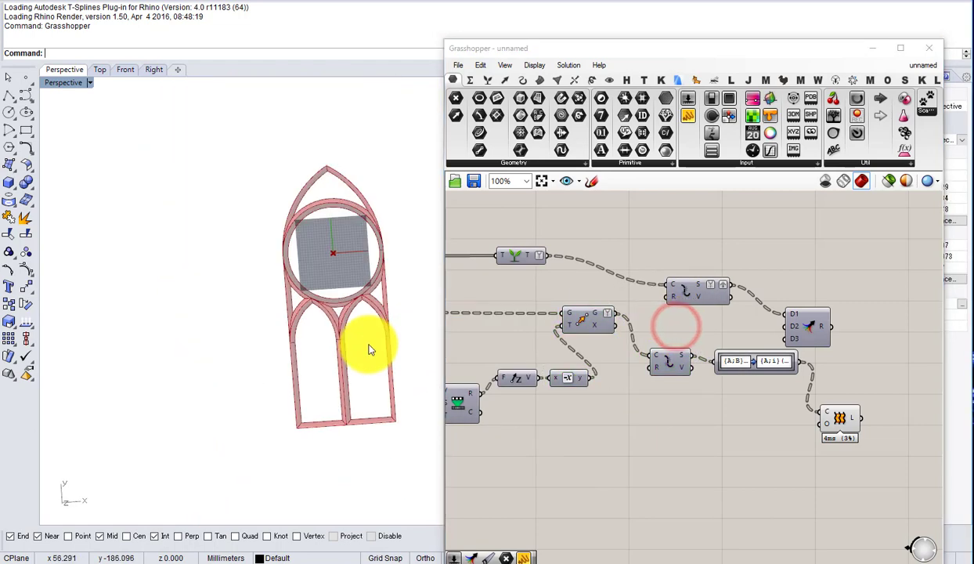
pyautogui.scroll(6, 371, 312)
pyautogui.scroll(5, 370, 326)
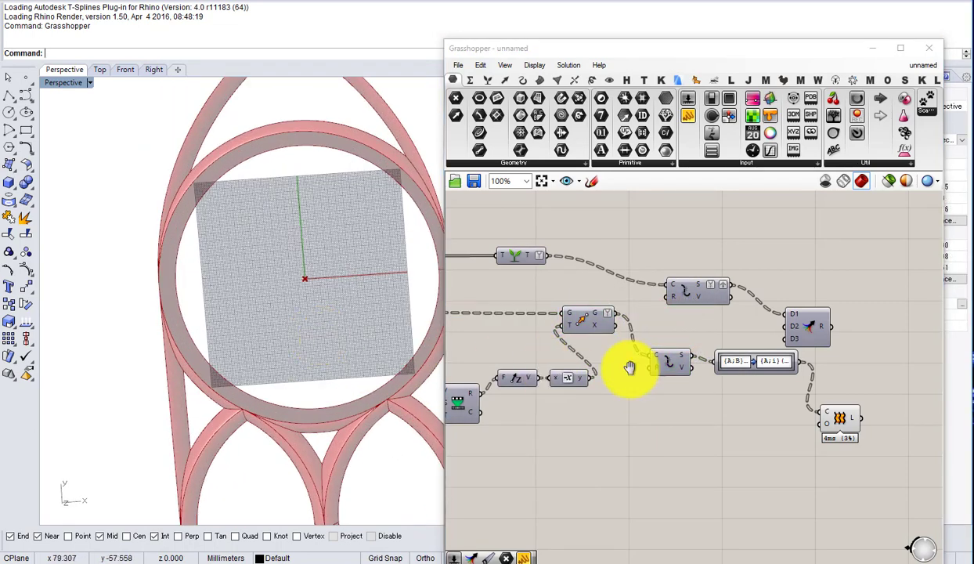
# Step: Move the Target slider closer to the Graph Mapper and readjust the Bezier curve's lower handle along the baseline
pyautogui.scroll(-3, 605, 363)
pyautogui.moveTo(605, 359); pyautogui.dragTo(753, 355, button='right')
pyautogui.scroll(3, 701, 503)
pyautogui.scroll(-1, 644, 514)
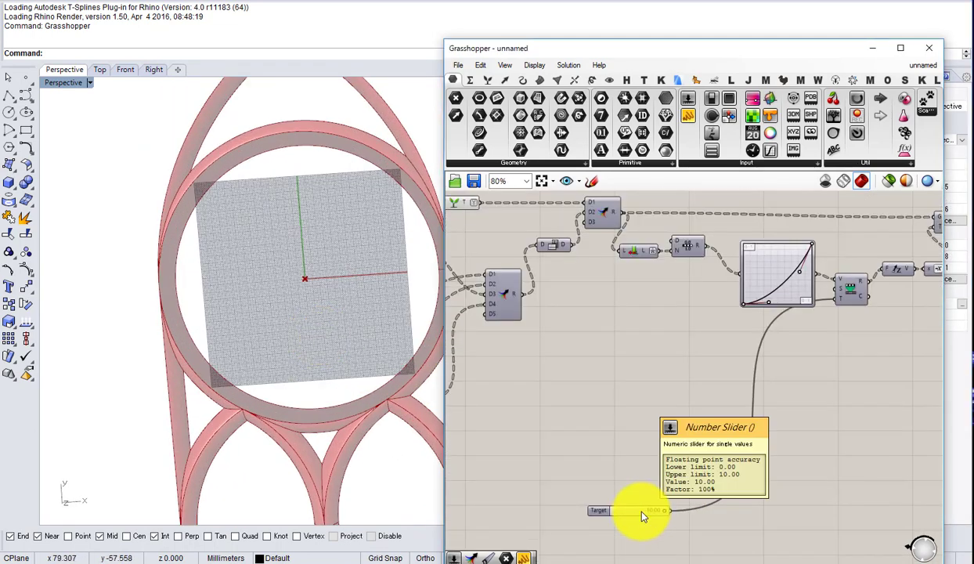
pyautogui.moveTo(642, 512); pyautogui.dragTo(775, 411)
pyautogui.moveTo(715, 362); pyautogui.dragTo(698, 461, button='right')
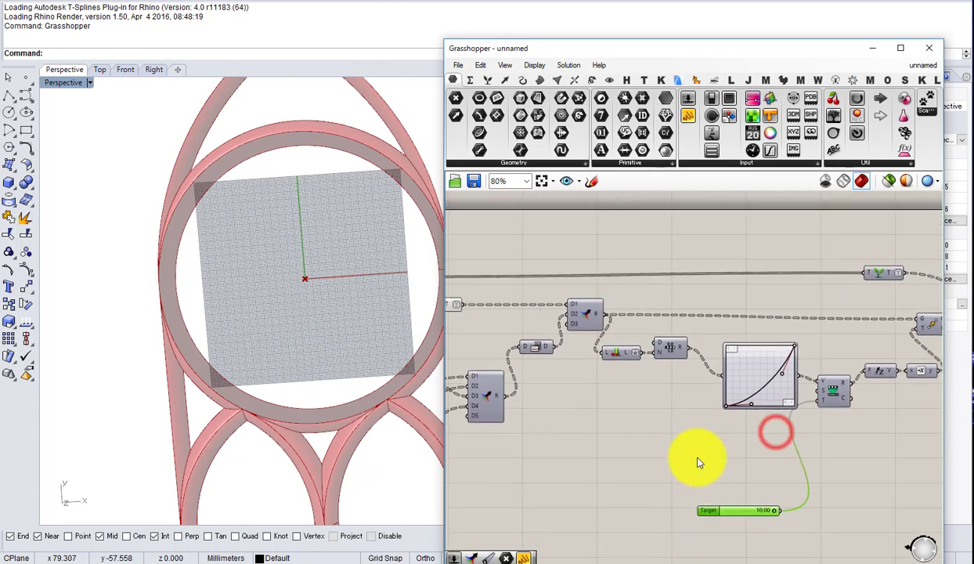
pyautogui.scroll(2, 759, 392)
pyautogui.moveTo(744, 408); pyautogui.dragTo(745, 415)
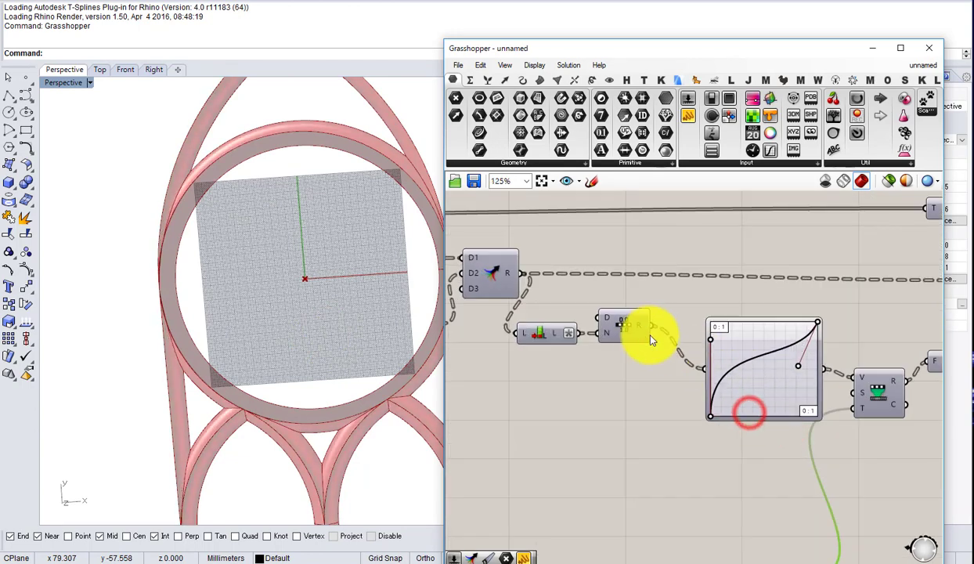
# Step: Set the Steps slider that drives the offset Range to 10 and inspect the updated tracery
pyautogui.moveTo(664, 430); pyautogui.dragTo(793, 414, button='right')
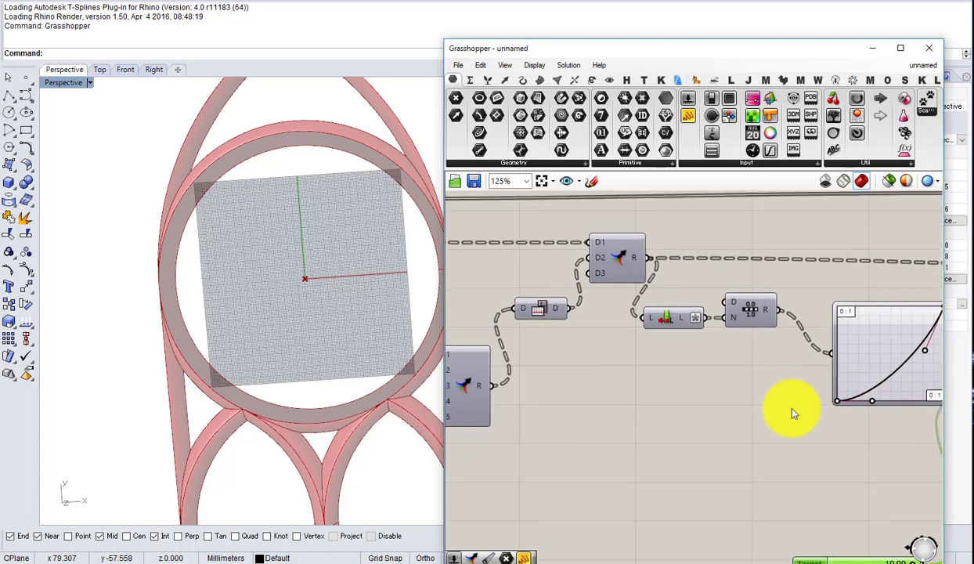
pyautogui.scroll(-2, 783, 415)
pyautogui.moveTo(644, 399); pyautogui.dragTo(774, 415, button='right')
pyautogui.scroll(2, 675, 342)
pyautogui.moveTo(674, 347); pyautogui.dragTo(627, 296)
pyautogui.middleClick(671, 325)
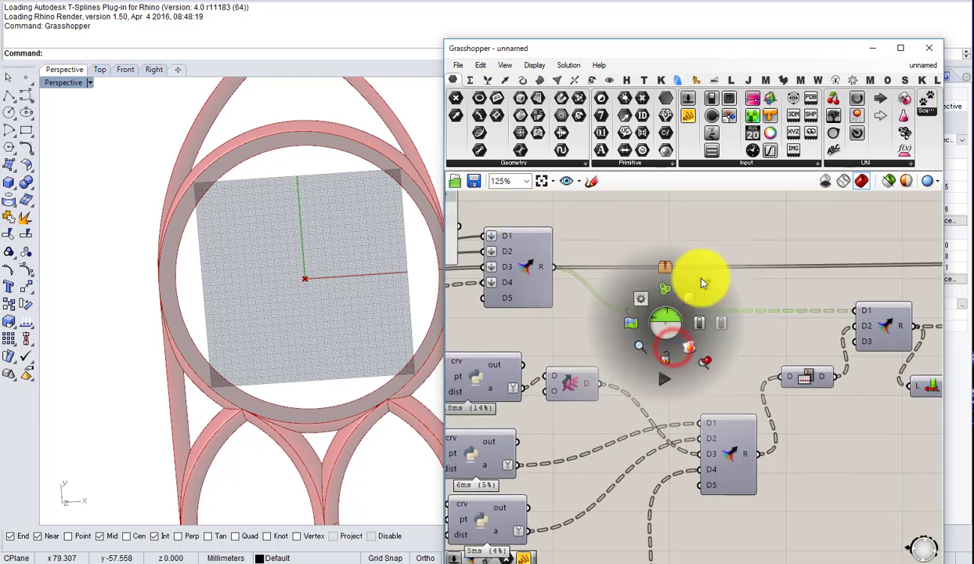
pyautogui.scroll(-2, 732, 327)
pyautogui.moveTo(674, 333); pyautogui.dragTo(779, 341, button='right')
pyautogui.moveTo(654, 470); pyautogui.dragTo(714, 333, button='right')
pyautogui.moveTo(518, 420); pyautogui.dragTo(713, 410, button='right')
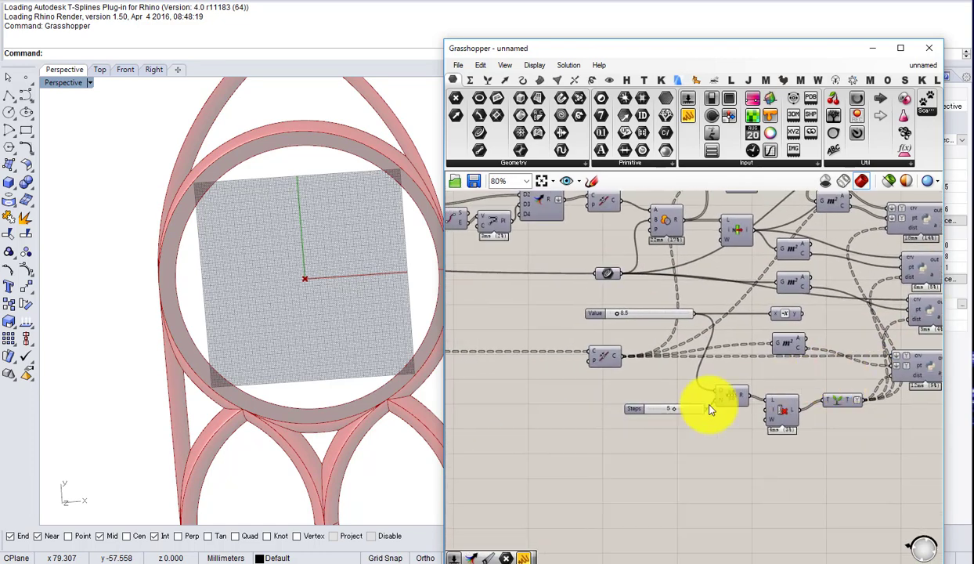
pyautogui.scroll(3, 648, 416)
pyautogui.moveTo(703, 407); pyautogui.dragTo(804, 414)
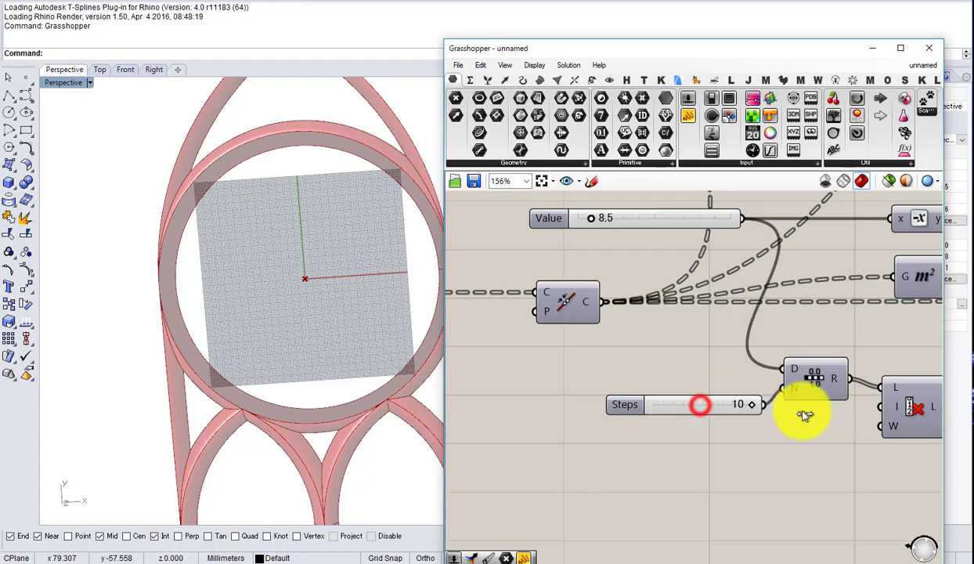
pyautogui.moveTo(431, 353); pyautogui.dragTo(235, 263, button='right')
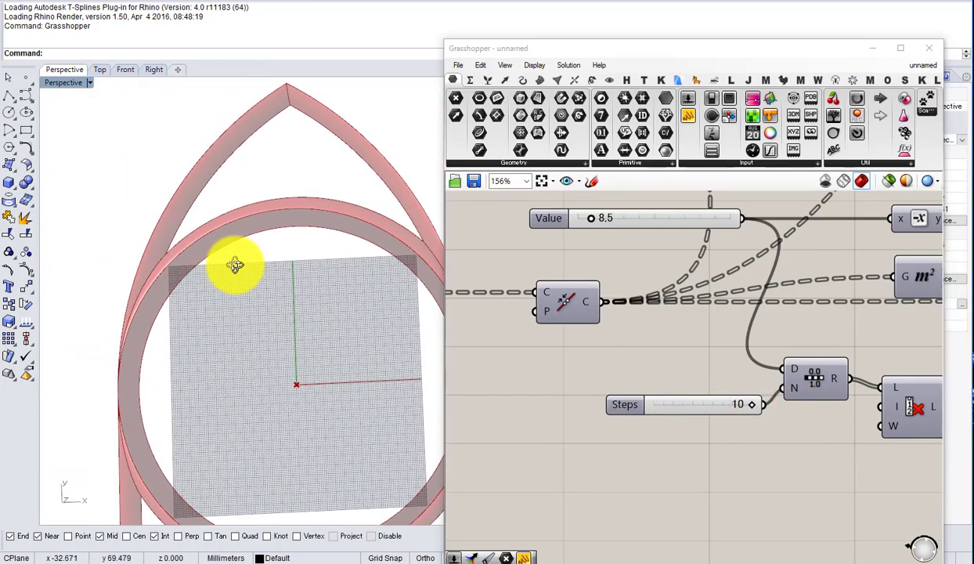
pyautogui.moveTo(386, 331); pyautogui.dragTo(281, 333, button='right')
pyautogui.scroll(-5, 607, 368)
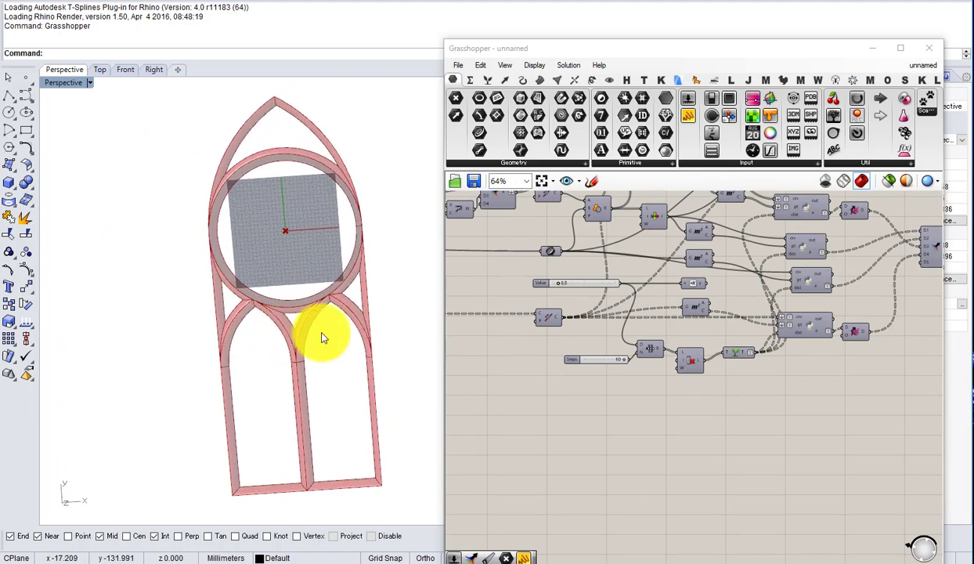
# Step: Insert a Flatten Tree component after the Loft and feed it with the Loft's output
pyautogui.moveTo(655, 340); pyautogui.dragTo(536, 392, button='right')
pyautogui.scroll(-2, 499, 342)
pyautogui.scroll(3, 733, 337)
pyautogui.moveTo(734, 337); pyautogui.dragTo(631, 375, button='right')
pyautogui.scroll(3, 570, 361)
pyautogui.click(560, 364)
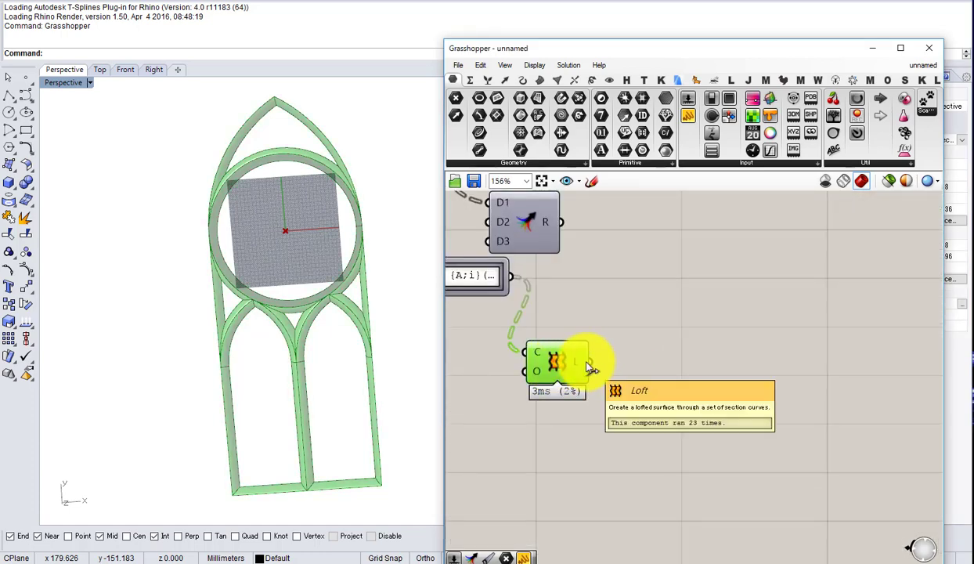
pyautogui.click(644, 364)
pyautogui.doubleClick(645, 363)
pyautogui.write('fla')
pyautogui.click(619, 348)
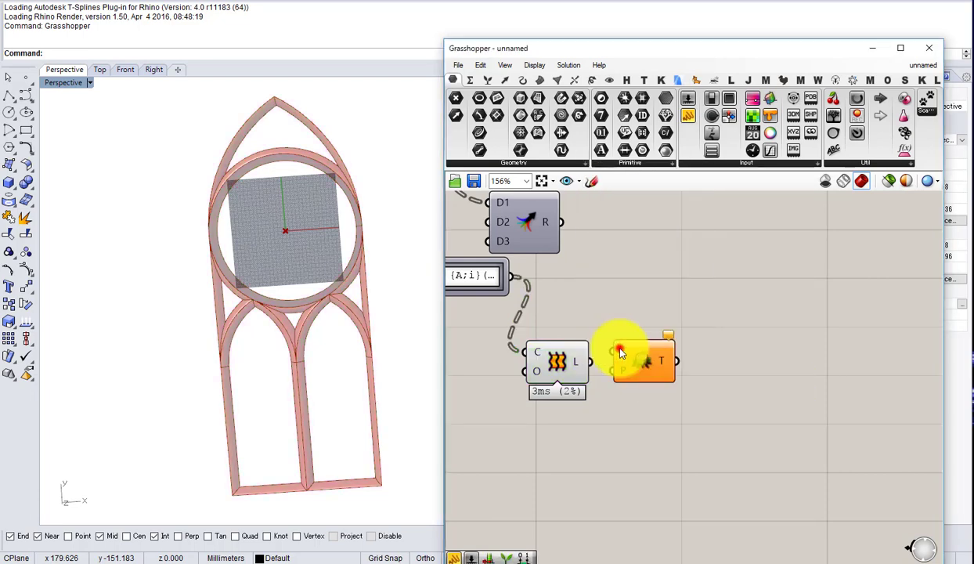
pyautogui.moveTo(593, 360); pyautogui.dragTo(615, 354)
pyautogui.moveTo(646, 365); pyautogui.dragTo(643, 366)
# Step: Insert a Brep Join component, feed it with the Flatten Tree output, and space it out to the side of Flatten Tree
pyautogui.doubleClick(703, 367)
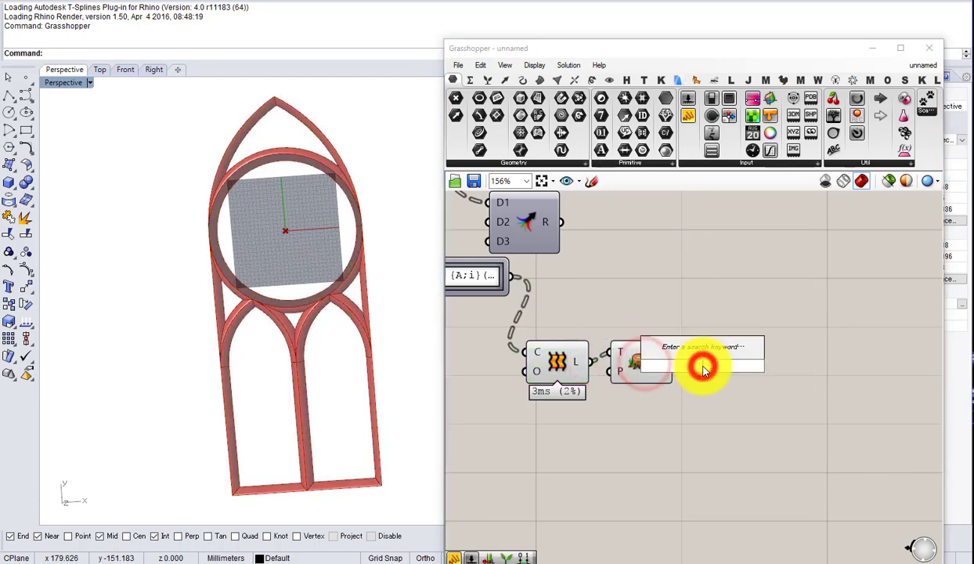
pyautogui.write('join')
pyautogui.click(684, 350)
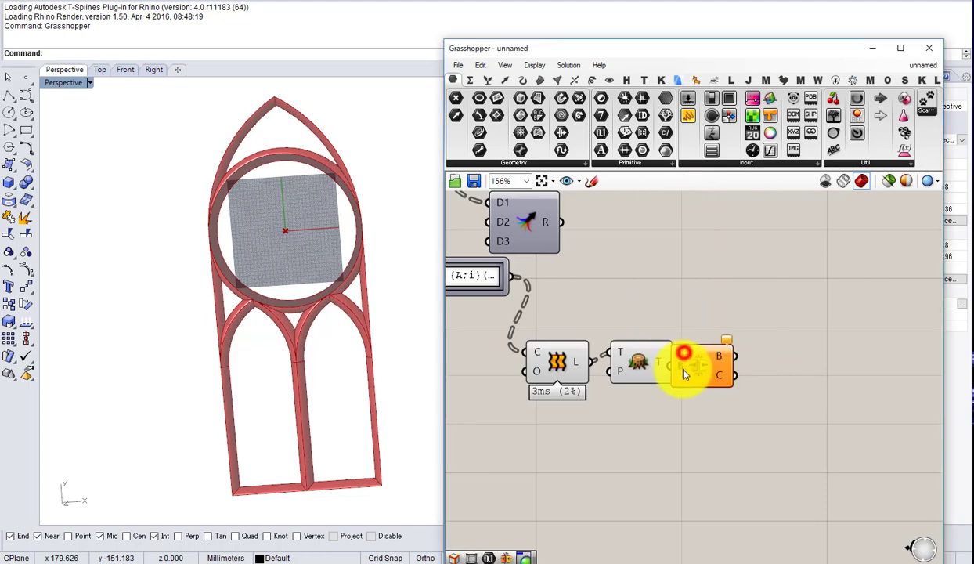
pyautogui.scroll(3, 684, 369)
pyautogui.moveTo(732, 368); pyautogui.dragTo(761, 366)
pyautogui.moveTo(669, 354); pyautogui.dragTo(705, 361)
pyautogui.moveTo(751, 367); pyautogui.dragTo(763, 361)
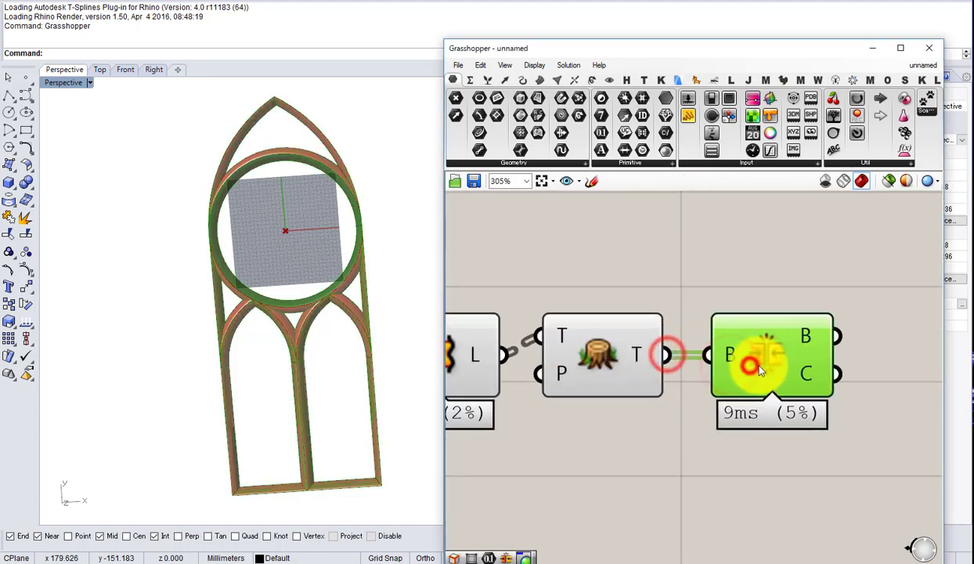
# Step: Hide the previews of the Loft and Flatten Tree components so that only Brep Join is displayed
pyautogui.scroll(-3, 762, 368)
pyautogui.moveTo(751, 413); pyautogui.dragTo(650, 376)
pyautogui.middleClick(647, 378)
pyautogui.click(692, 346)
pyautogui.click(737, 444)
pyautogui.moveTo(760, 436); pyautogui.dragTo(692, 444, button='right')
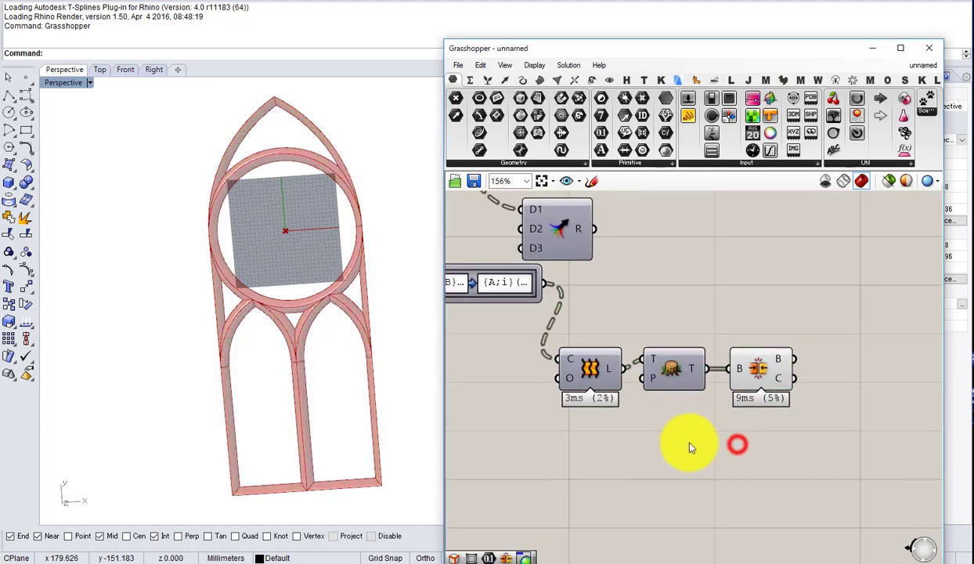
# Step: Highlight the Brep Join result and inspect the joined tracery in the Perspective viewport
pyautogui.scroll(3, 783, 399)
pyautogui.click(743, 364)
pyautogui.scroll(-5, 736, 360)
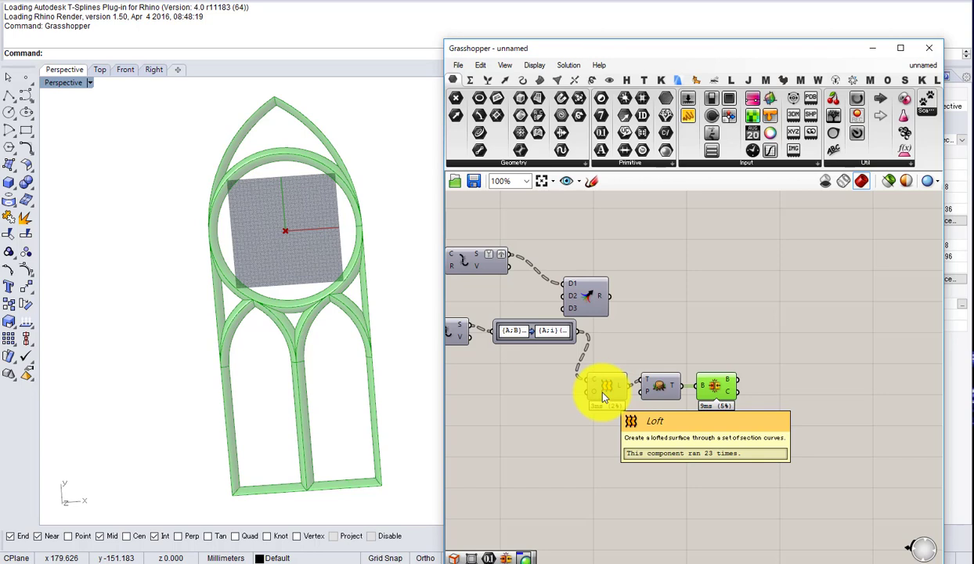
pyautogui.moveTo(365, 386); pyautogui.dragTo(365, 322, button='right')
pyautogui.scroll(-4, 365, 322)
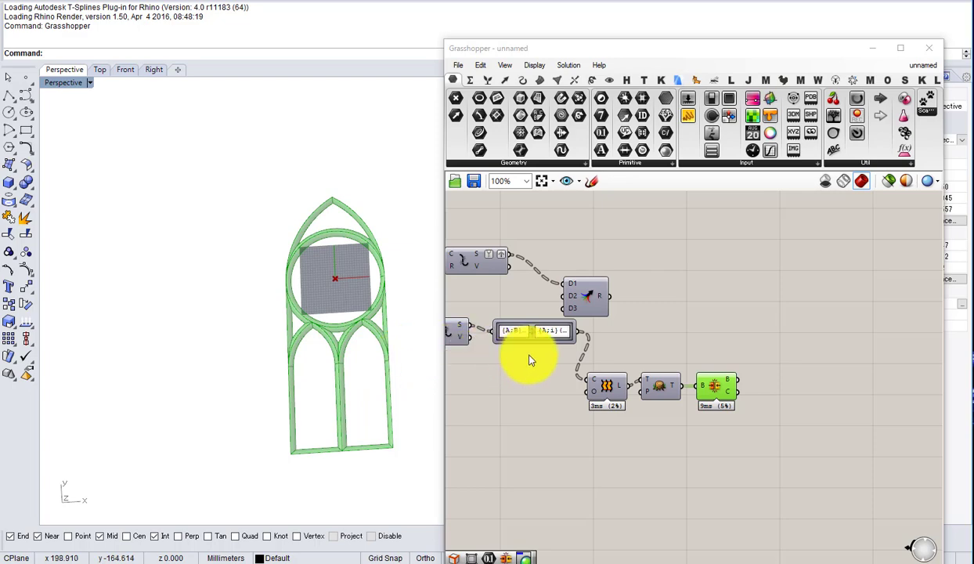
pyautogui.scroll(2, 621, 376)
pyautogui.scroll(-3, 641, 378)
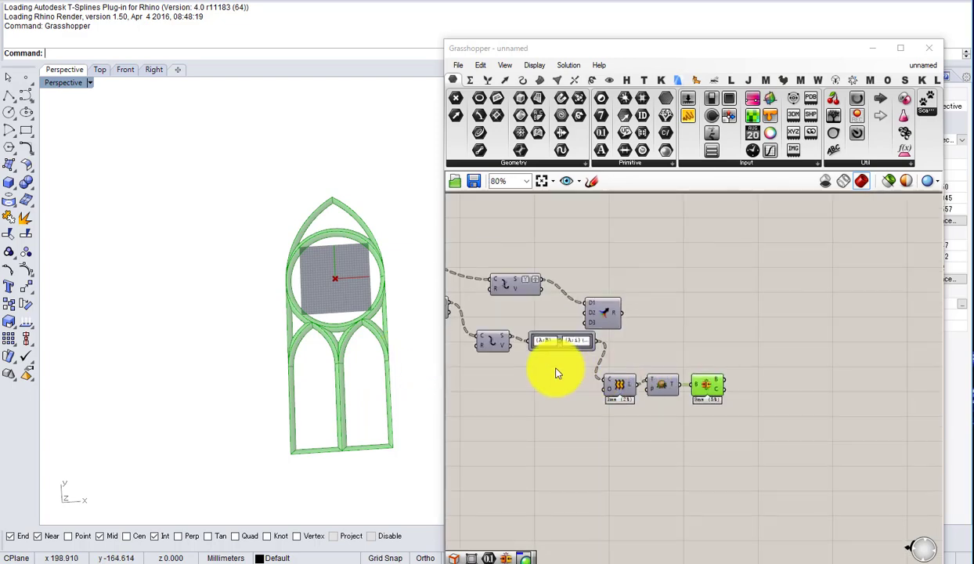
# Step: Turn on the preview of the upstream Join Curves component that forms the outer frame outline
pyautogui.moveTo(556, 370); pyautogui.dragTo(806, 384, button='right')
pyautogui.scroll(-1, 693, 382)
pyautogui.moveTo(480, 362); pyautogui.dragTo(743, 382, button='right')
pyautogui.moveTo(701, 381)
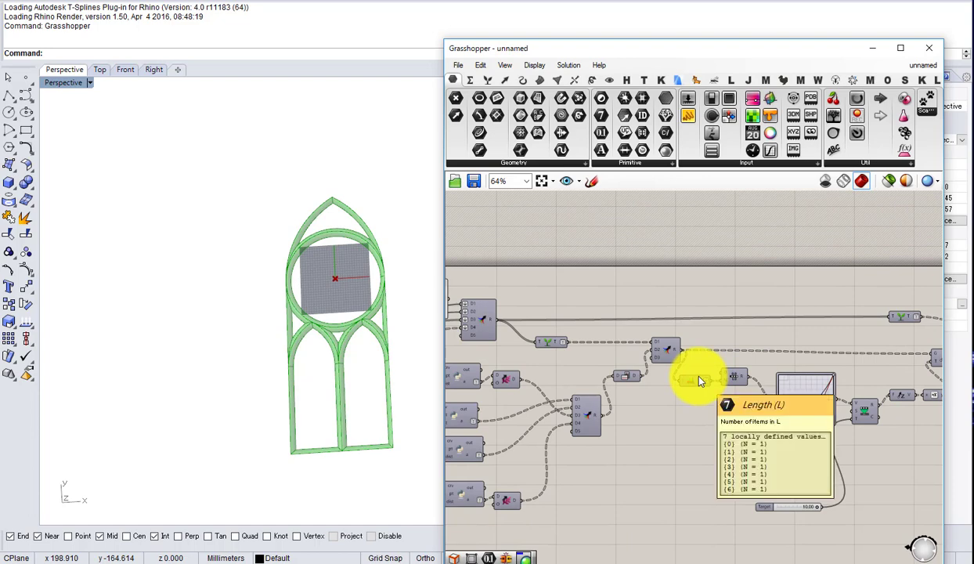
pyautogui.moveTo(499, 338); pyautogui.dragTo(633, 341, button='right')
pyautogui.moveTo(540, 307); pyautogui.dragTo(574, 308, button='right')
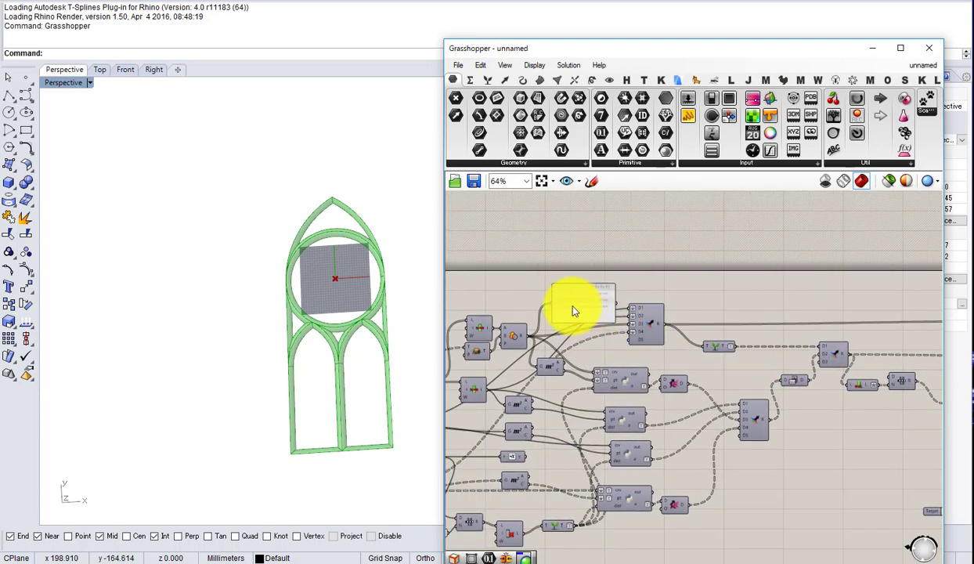
pyautogui.scroll(2, 573, 307)
pyautogui.click(572, 305)
pyautogui.scroll(-2, 663, 327)
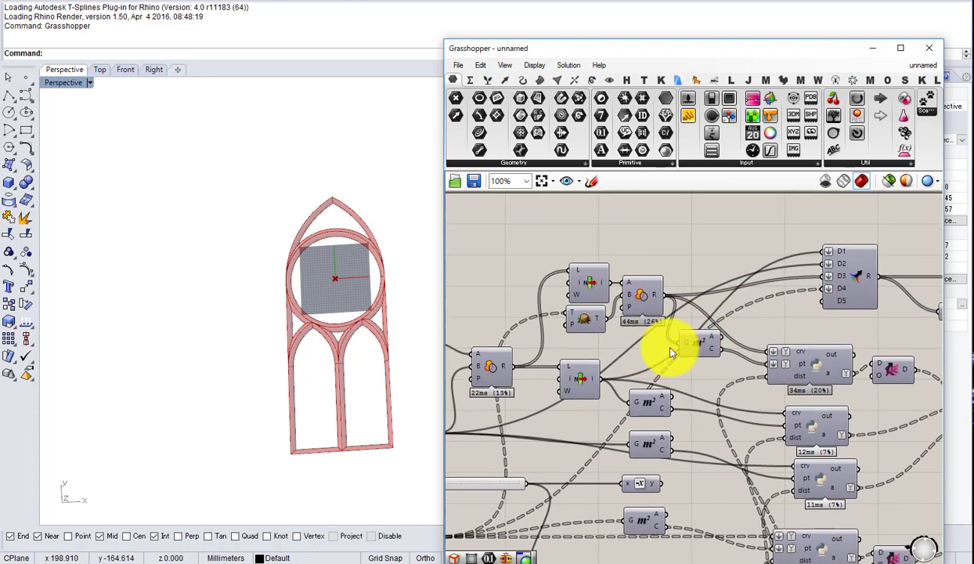
pyautogui.scroll(2, 627, 368)
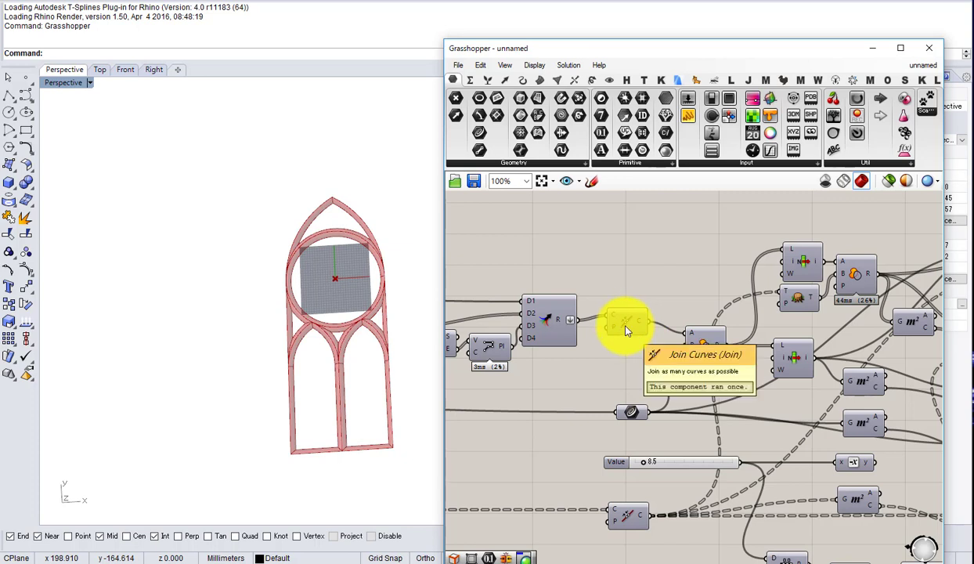
pyautogui.moveTo(625, 320); pyautogui.dragTo(616, 325)
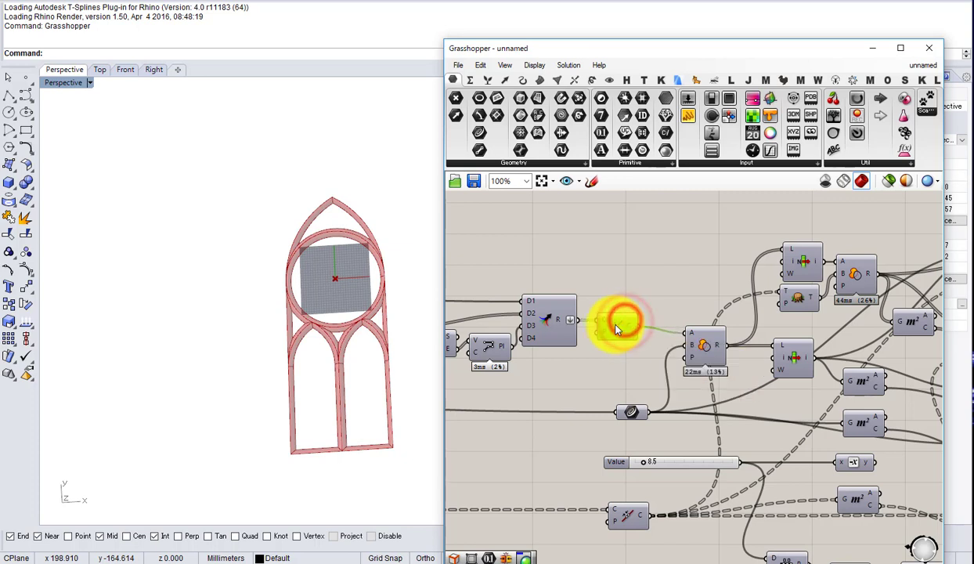
pyautogui.moveTo(615, 329); pyautogui.dragTo(635, 304, button='right')
pyautogui.scroll(-1, 736, 324)
pyautogui.middleClick(736, 325)
pyautogui.click(763, 293)
# Step: Hide the preview of the Brep Join component at the end of the definition
pyautogui.scroll(-6, 635, 304)
pyautogui.moveTo(937, 345); pyautogui.dragTo(729, 350, button='right')
pyautogui.scroll(4, 776, 342)
pyautogui.click(803, 335)
pyautogui.middleClick(803, 337)
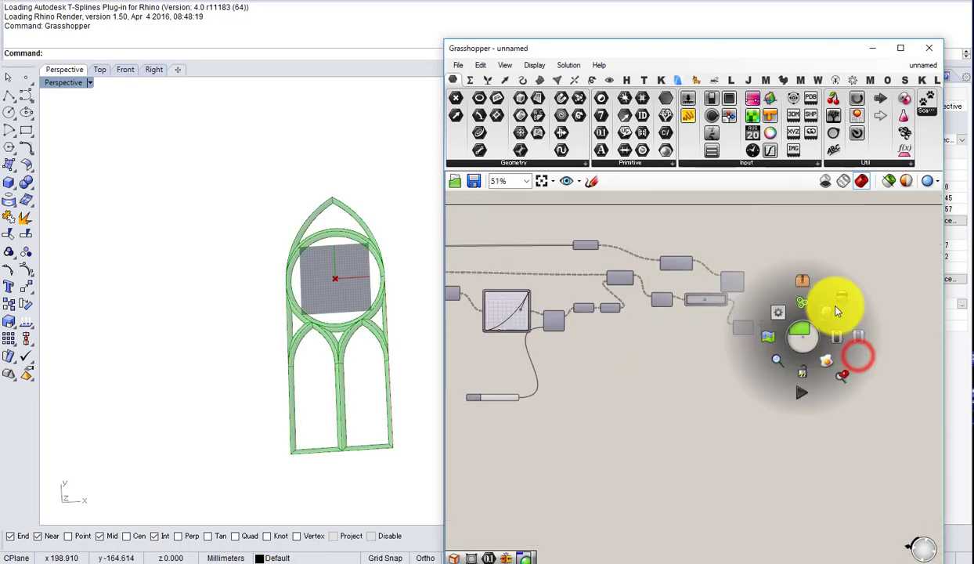
pyautogui.click(836, 307)
# Step: Hide the preview of the upstream component feeding the outline's Merge, and highlight the frame outline's Join Curves component
pyautogui.scroll(-3, 657, 305)
pyautogui.moveTo(503, 309); pyautogui.dragTo(696, 310, button='right')
pyautogui.moveTo(462, 297); pyautogui.dragTo(779, 334, button='right')
pyautogui.scroll(7, 680, 314)
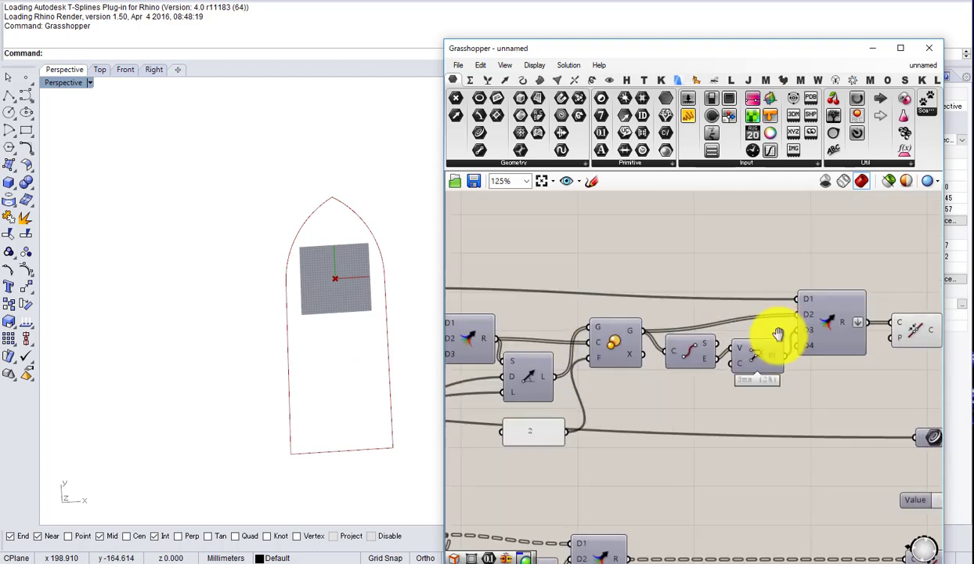
pyautogui.scroll(-3, 705, 333)
pyautogui.scroll(3, 587, 319)
pyautogui.middleClick(617, 312)
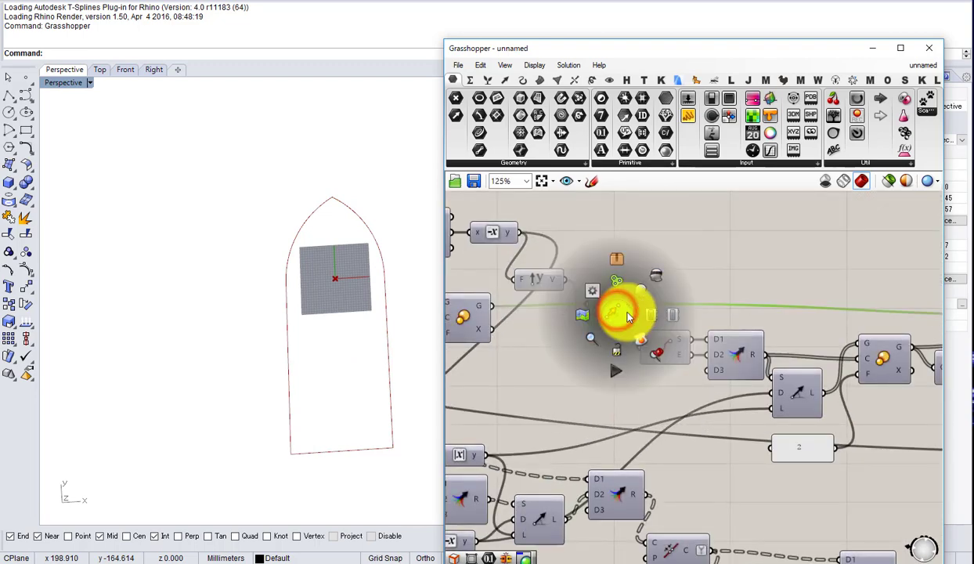
pyautogui.click(658, 275)
pyautogui.moveTo(915, 312); pyautogui.dragTo(580, 301, button='right')
pyautogui.moveTo(744, 317); pyautogui.dragTo(551, 315, button='right')
pyautogui.click(658, 329)
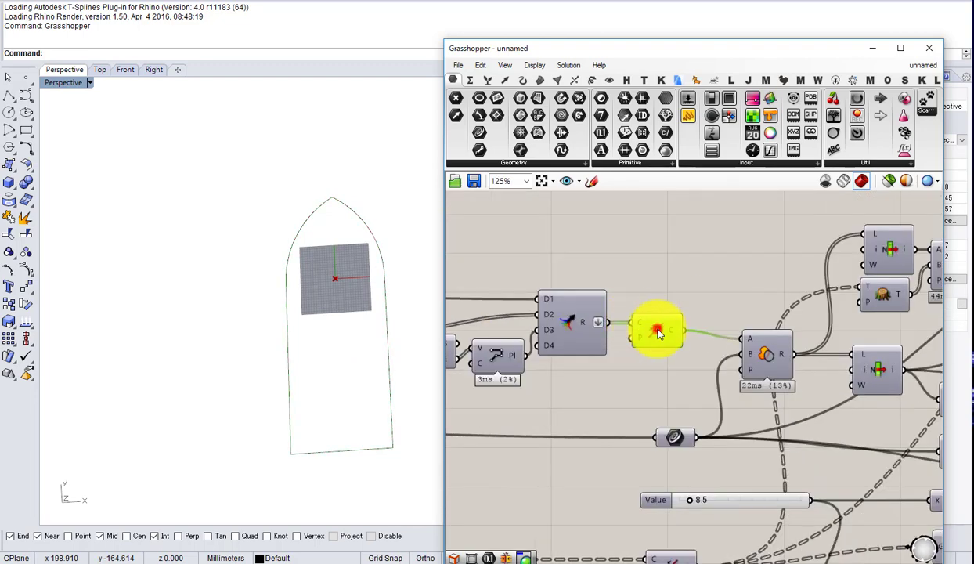
# Step: Preview the Python offset component feeding D2 of the Merge to check the circle's curves, and hide it again
pyautogui.scroll(-3, 626, 297)
pyautogui.scroll(3, 594, 333)
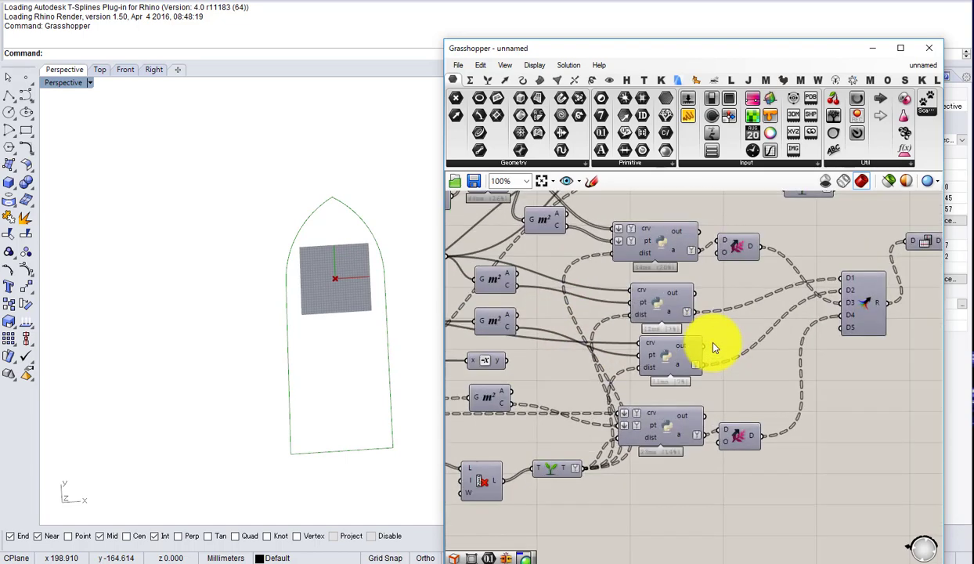
pyautogui.moveTo(813, 333); pyautogui.dragTo(734, 344, button='right')
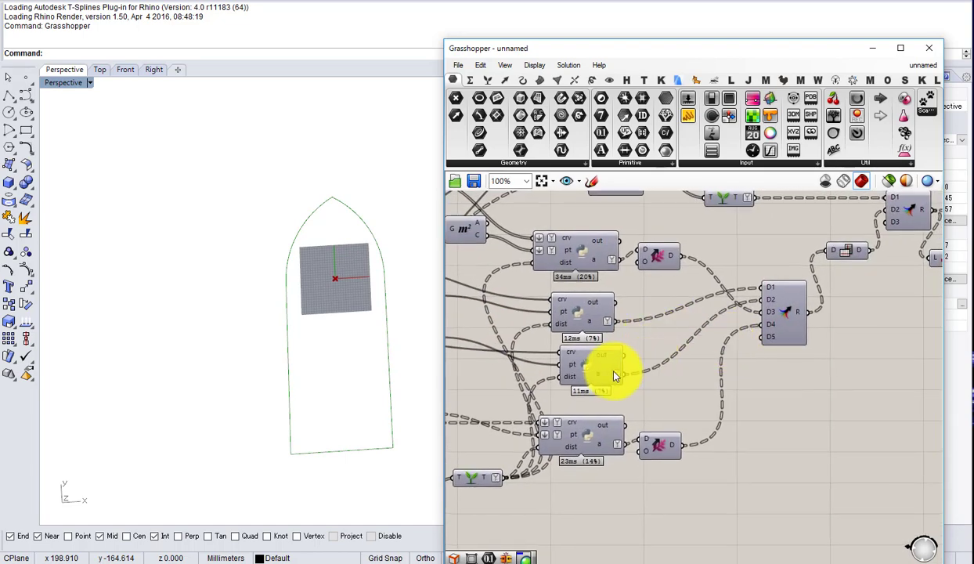
pyautogui.click(594, 370)
pyautogui.middleClick(593, 368)
pyautogui.click(618, 347)
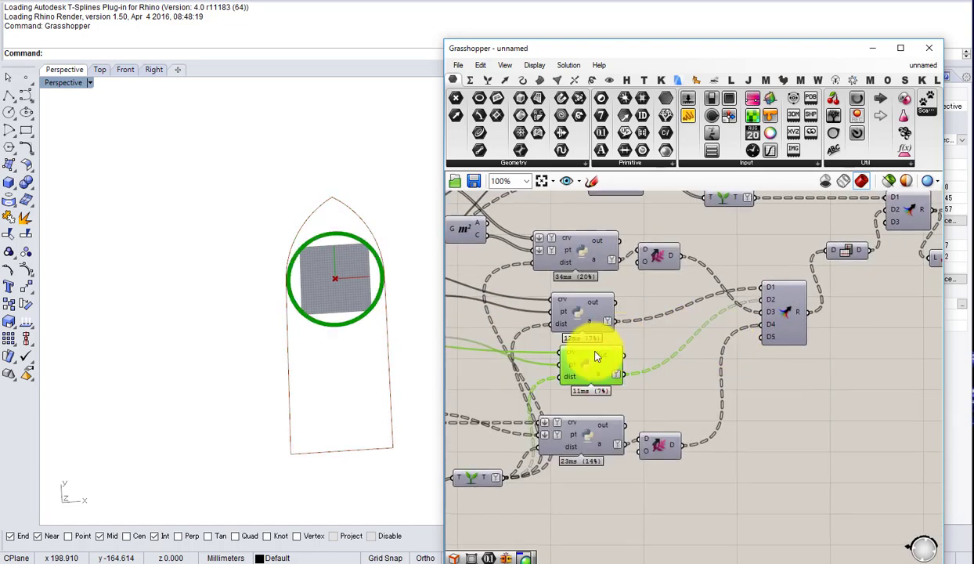
pyautogui.middleClick(595, 356)
pyautogui.click(632, 329)
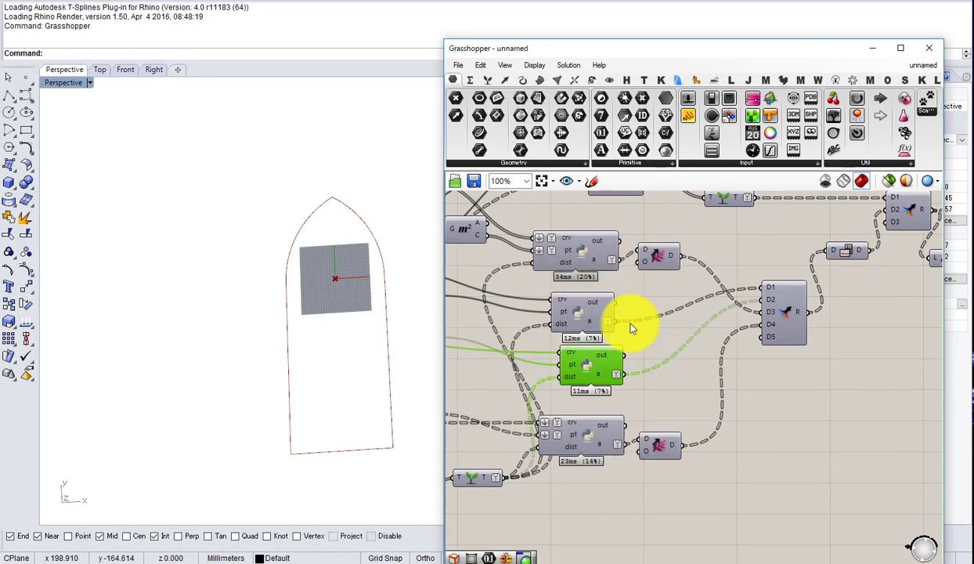
# Step: Preview the Python offset component feeding D1 of the Merge to check its offset curves, and hide it again
pyautogui.click(578, 309)
pyautogui.middleClick(592, 307)
pyautogui.click(618, 288)
pyautogui.middleClick(591, 304)
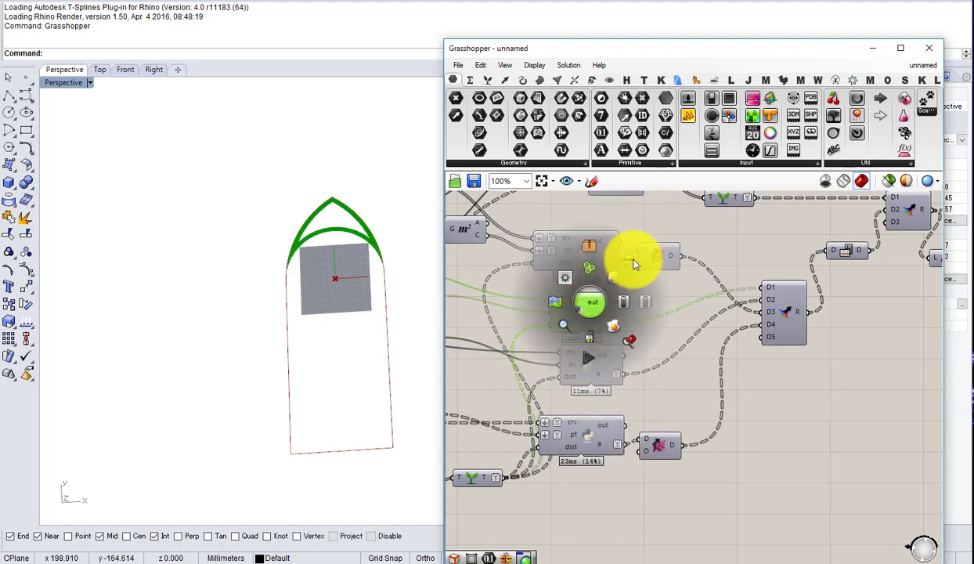
pyautogui.click(632, 262)
# Step: Preview the upper Shift Paths component feeding D3 of the Merge to check its offset curves, and hide it again
pyautogui.click(568, 246)
pyautogui.click(654, 257)
pyautogui.middleClick(654, 258)
pyautogui.click(679, 234)
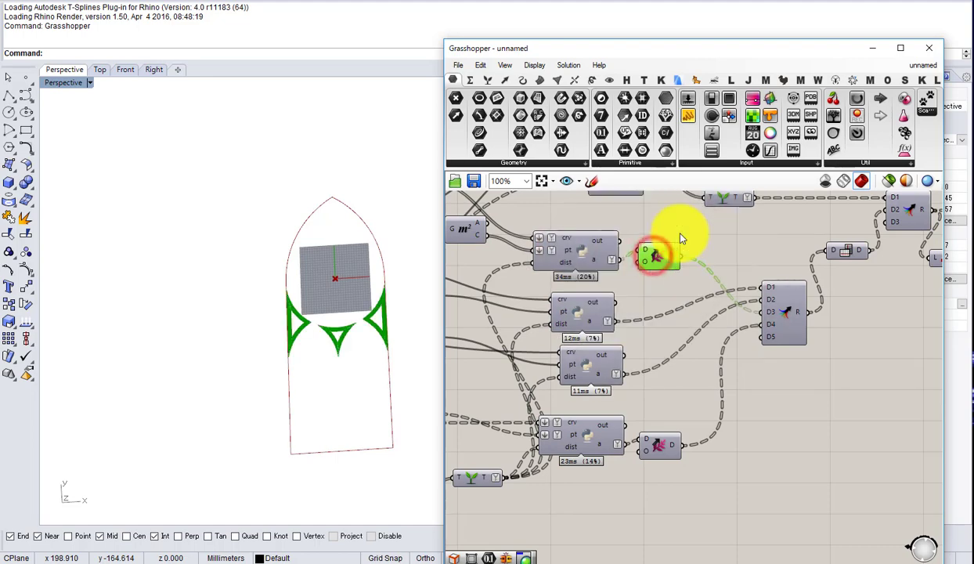
pyautogui.middleClick(658, 258)
pyautogui.click(701, 222)
# Step: Preview the lowest Python offset component to check the two lancet arches' offset curves, and hide it again
pyautogui.moveTo(651, 265); pyautogui.dragTo(674, 237, button='right')
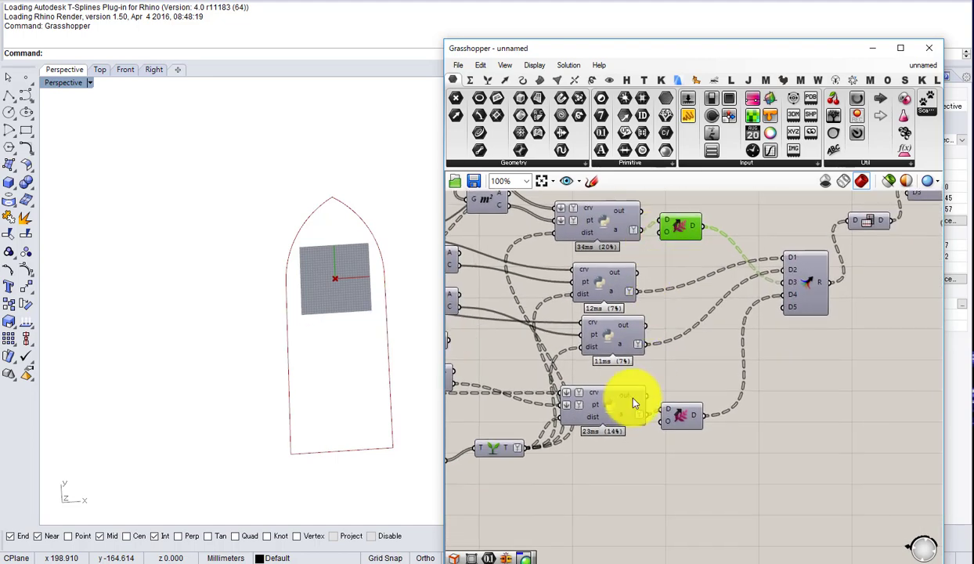
pyautogui.click(615, 401)
pyautogui.middleClick(615, 402)
pyautogui.click(639, 386)
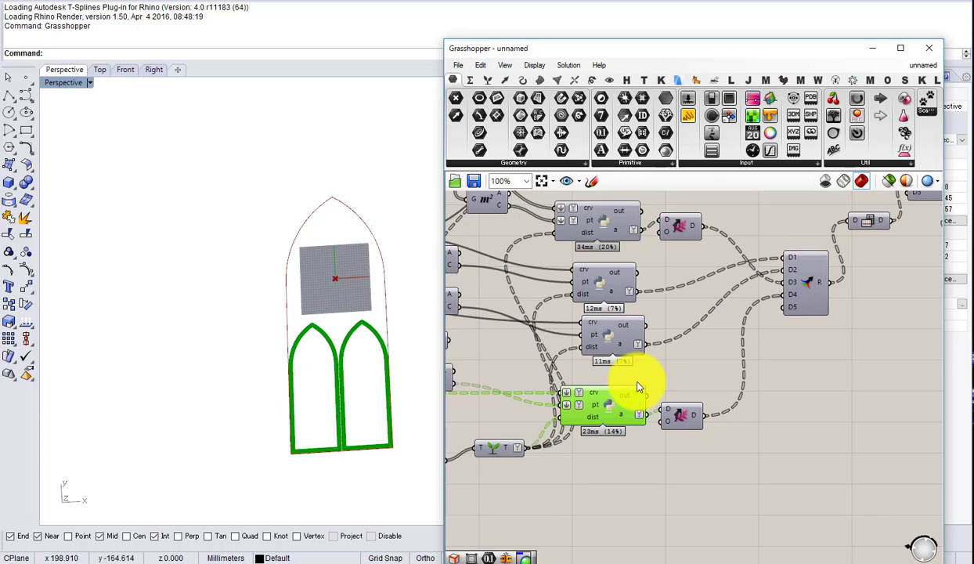
pyautogui.moveTo(637, 392); pyautogui.dragTo(590, 394, button='right')
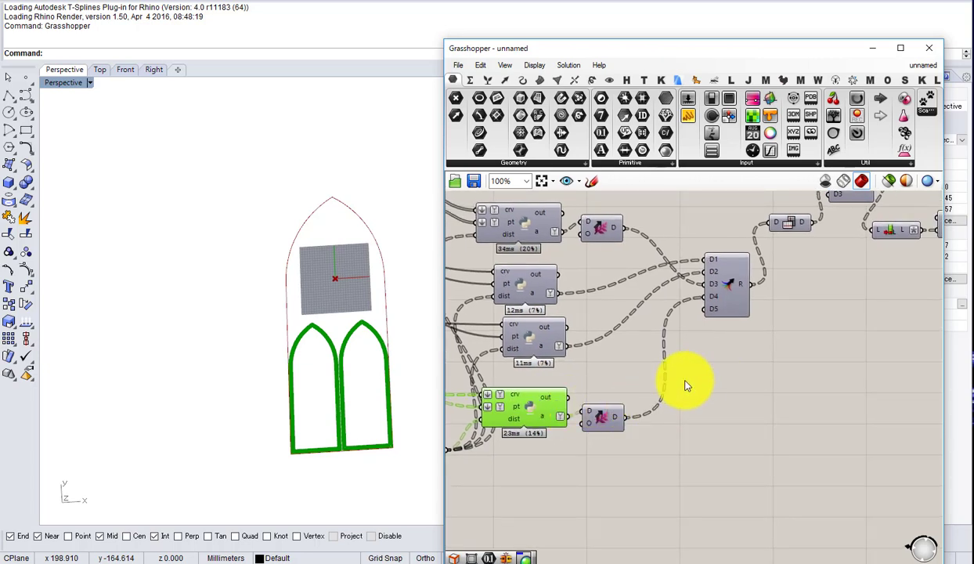
pyautogui.scroll(-3, 581, 416)
pyautogui.middleClick(583, 416)
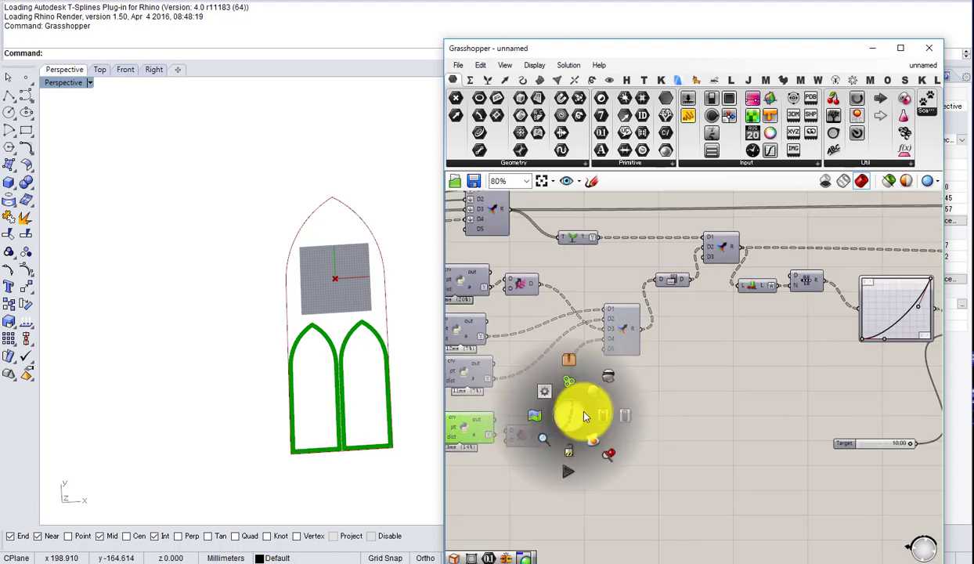
pyautogui.click(612, 380)
# Step: Preview the Move component to check all the translated offset curves of the tracery, and hide it again
pyautogui.moveTo(629, 378); pyautogui.dragTo(466, 395, button='right')
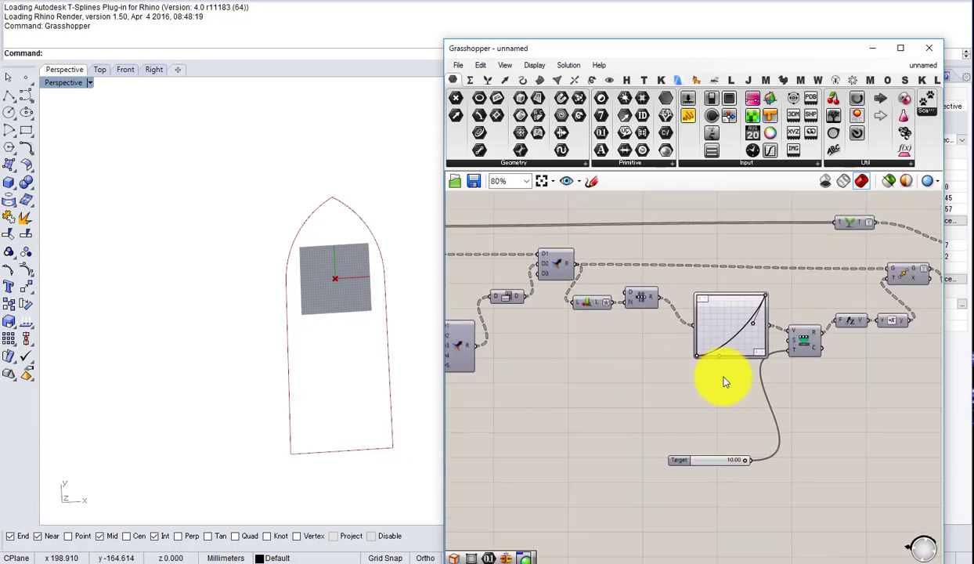
pyautogui.moveTo(722, 380); pyautogui.dragTo(556, 382, button='right')
pyautogui.moveTo(756, 308); pyautogui.dragTo(658, 318, button='right')
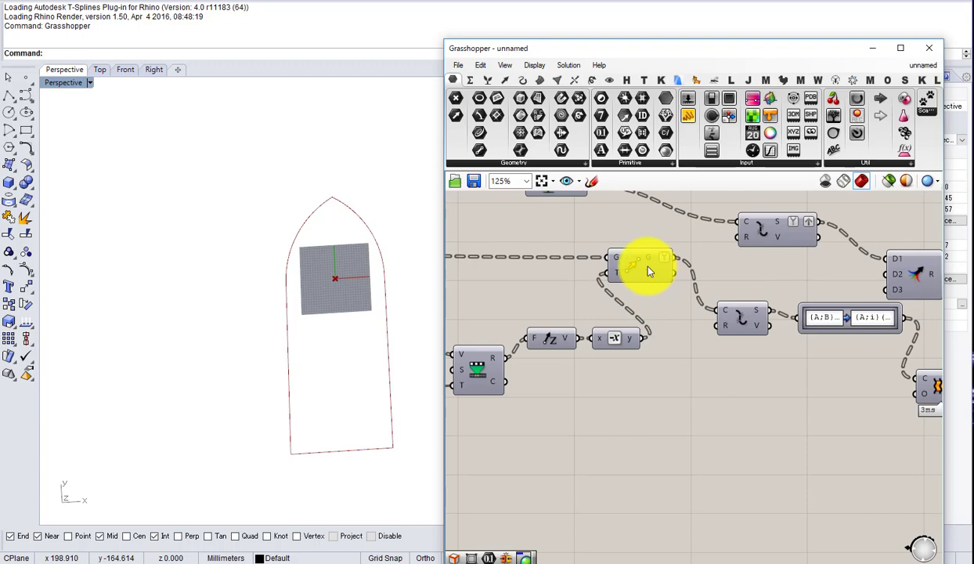
pyautogui.click(641, 262)
pyautogui.middleClick(649, 268)
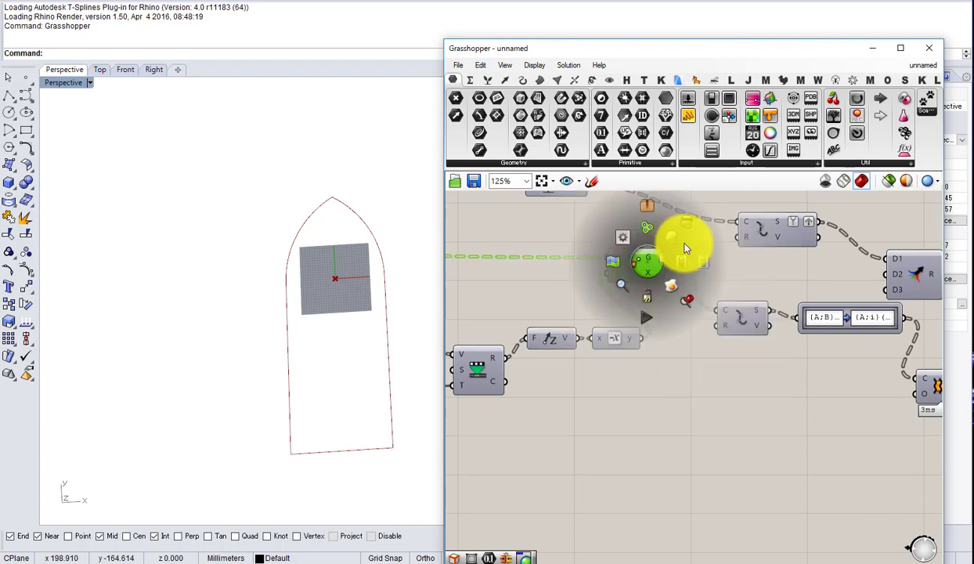
pyautogui.click(683, 243)
pyautogui.scroll(3, 668, 255)
pyautogui.moveTo(639, 264)
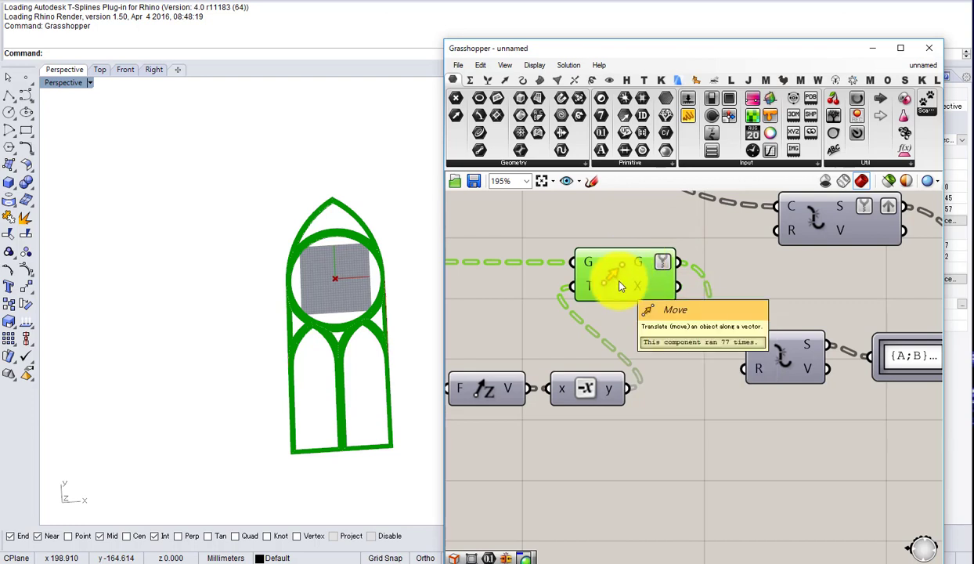
pyautogui.middleClick(619, 286)
pyautogui.click(646, 250)
# Step: Examine the data tree structure of the Move component's Geometry output
pyautogui.scroll(2, 644, 271)
pyautogui.moveTo(644, 271)
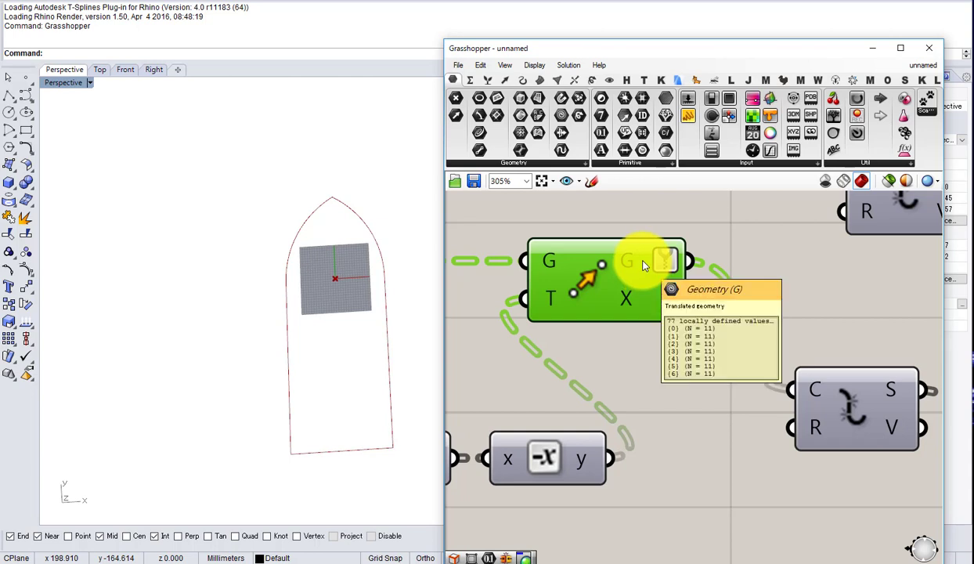
pyautogui.moveTo(643, 265); pyautogui.dragTo(619, 261, button='right')
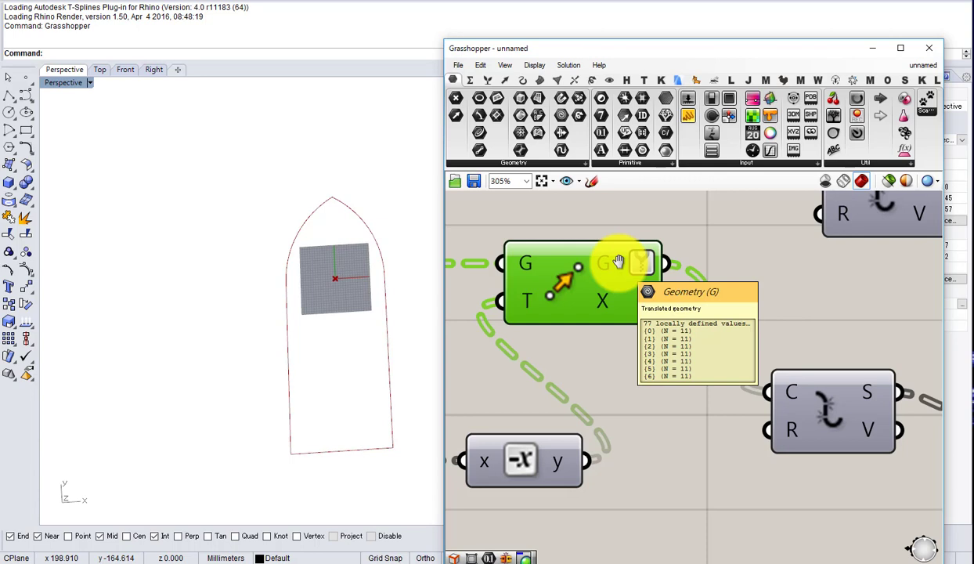
pyautogui.scroll(-1, 640, 265)
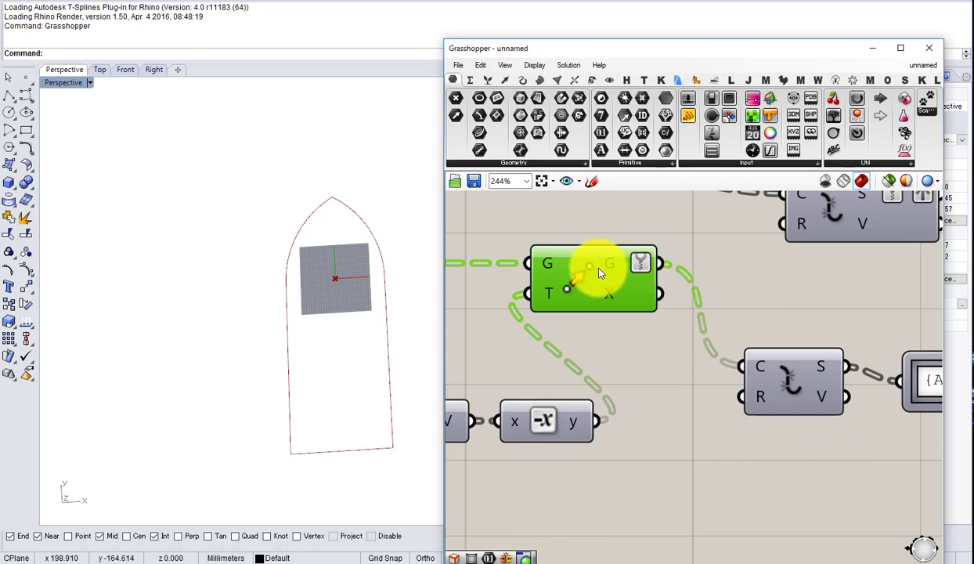
pyautogui.moveTo(600, 267); pyautogui.dragTo(597, 282, button='right')
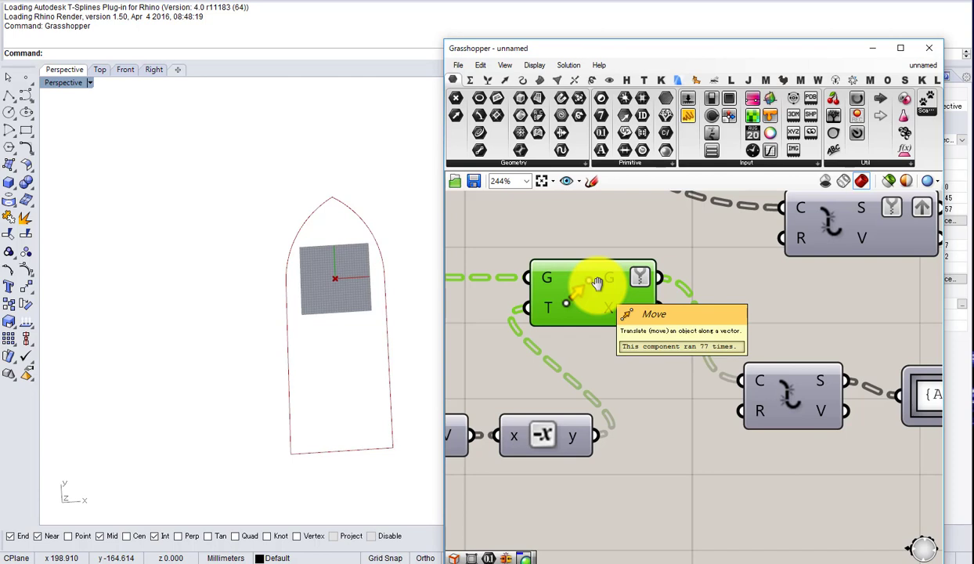
pyautogui.moveTo(615, 288)
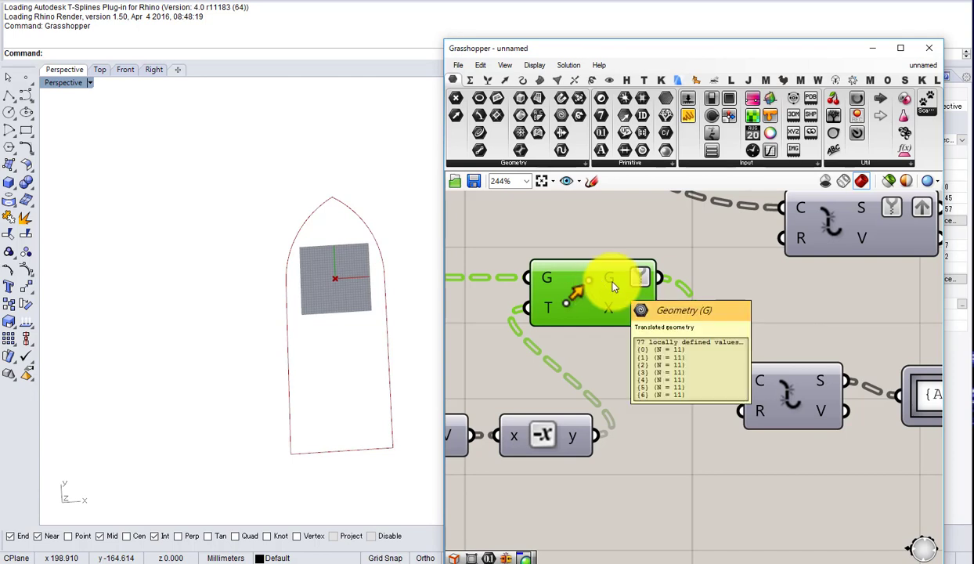
# Step: Recheck the translated tracery curves by selecting the Move component, and turn its preview off
pyautogui.click(720, 279)
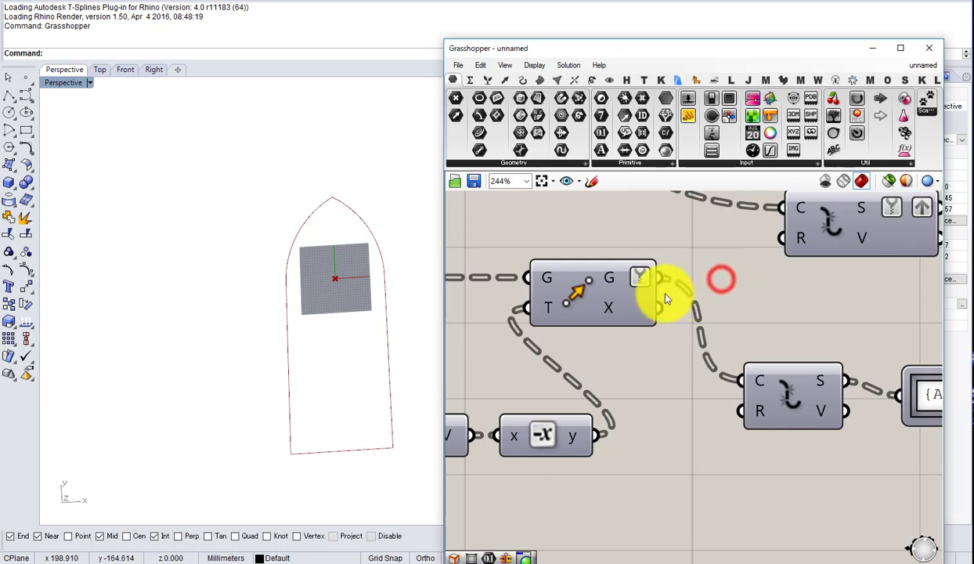
pyautogui.click(581, 289)
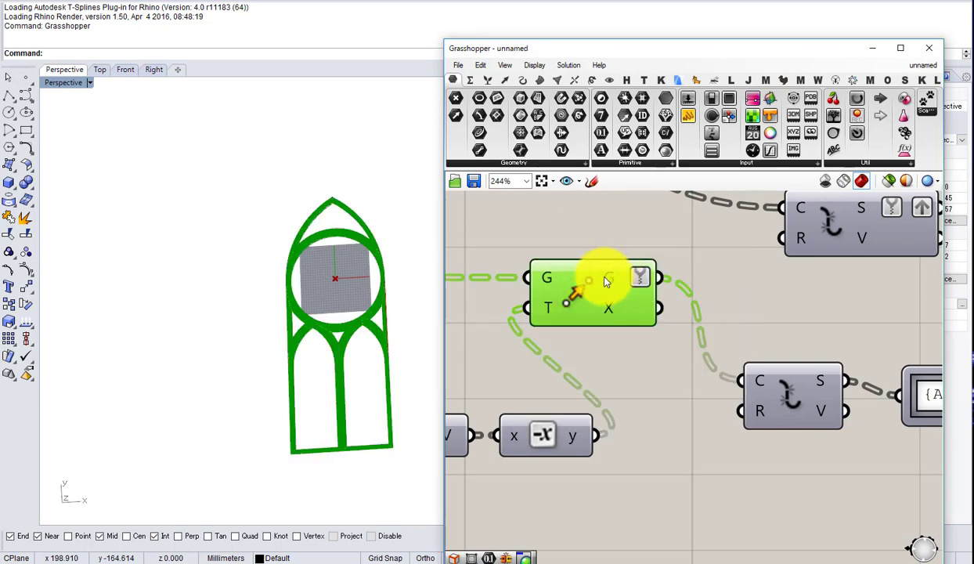
pyautogui.middleClick(605, 279)
pyautogui.click(641, 242)
# Step: Add a List Item component below the curve explode component and feed its list input from the Move component's Geometry output
pyautogui.moveTo(640, 271); pyautogui.dragTo(567, 278, button='right')
pyautogui.doubleClick(654, 288)
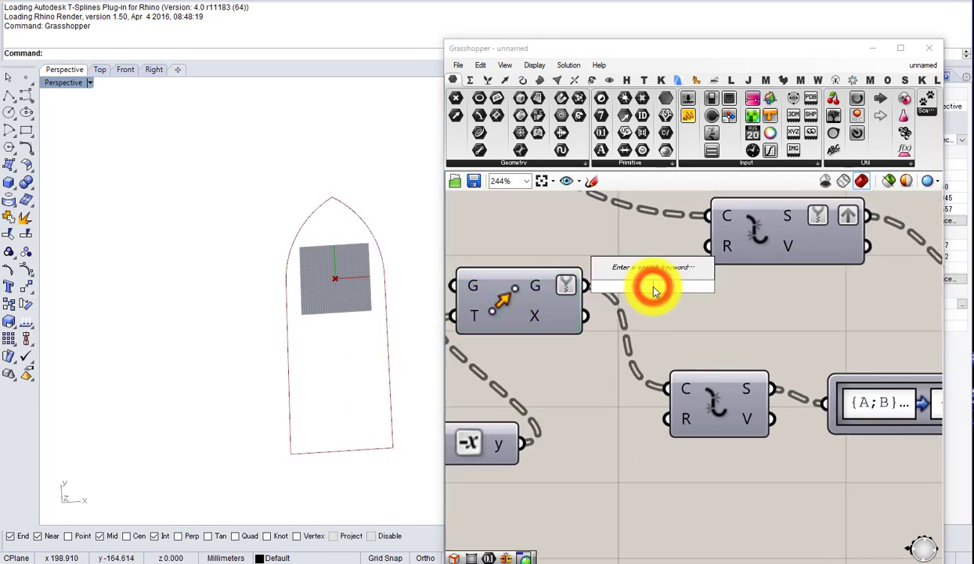
pyautogui.write('item')
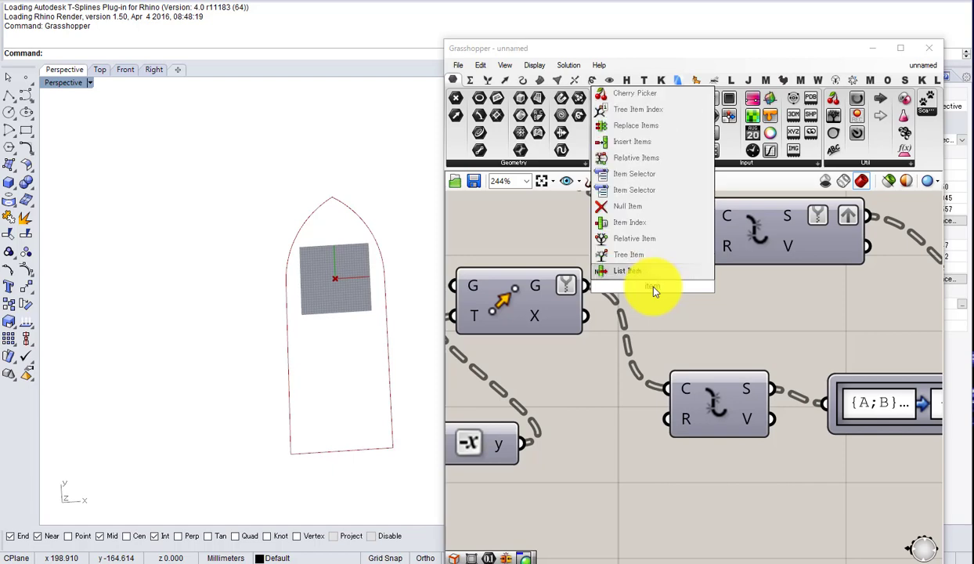
pyautogui.click(618, 270)
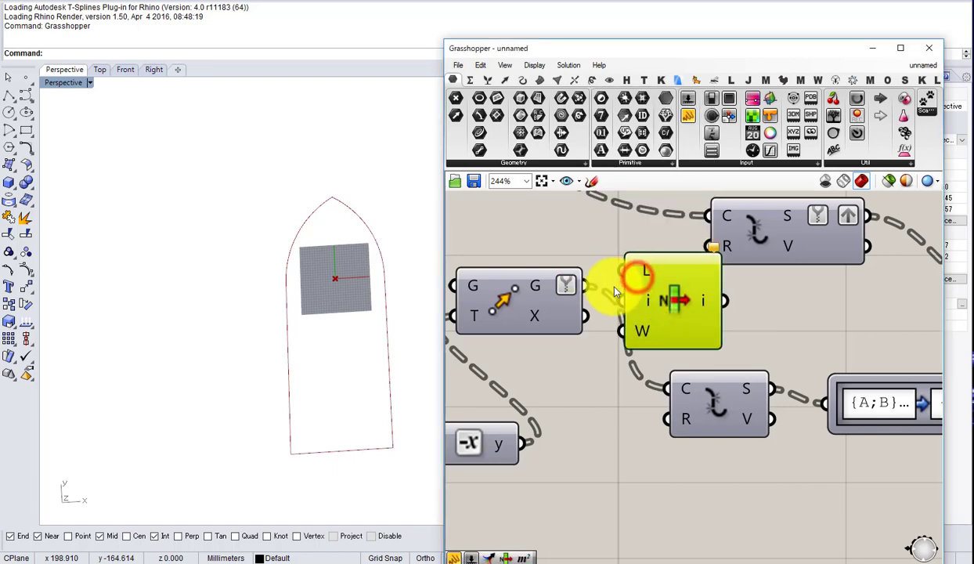
pyautogui.moveTo(625, 271); pyautogui.dragTo(584, 286)
pyautogui.moveTo(668, 285); pyautogui.dragTo(664, 436)
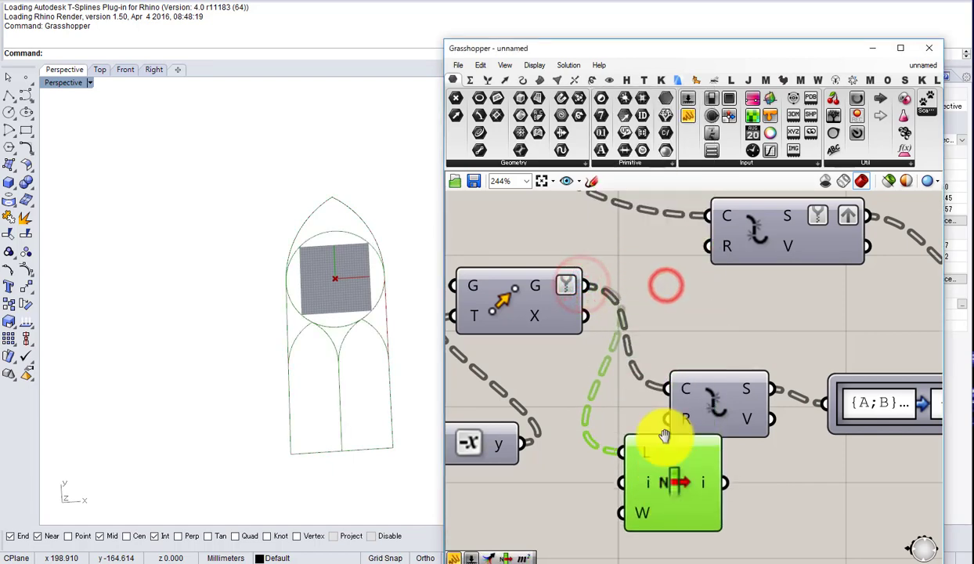
pyautogui.moveTo(664, 436); pyautogui.dragTo(641, 291, button='right')
pyautogui.moveTo(639, 296); pyautogui.dragTo(669, 386)
# Step: Reverse the List Item's L input to pick the innermost offset curve of each branch
pyautogui.scroll(-2, 668, 386)
pyautogui.scroll(1, 663, 380)
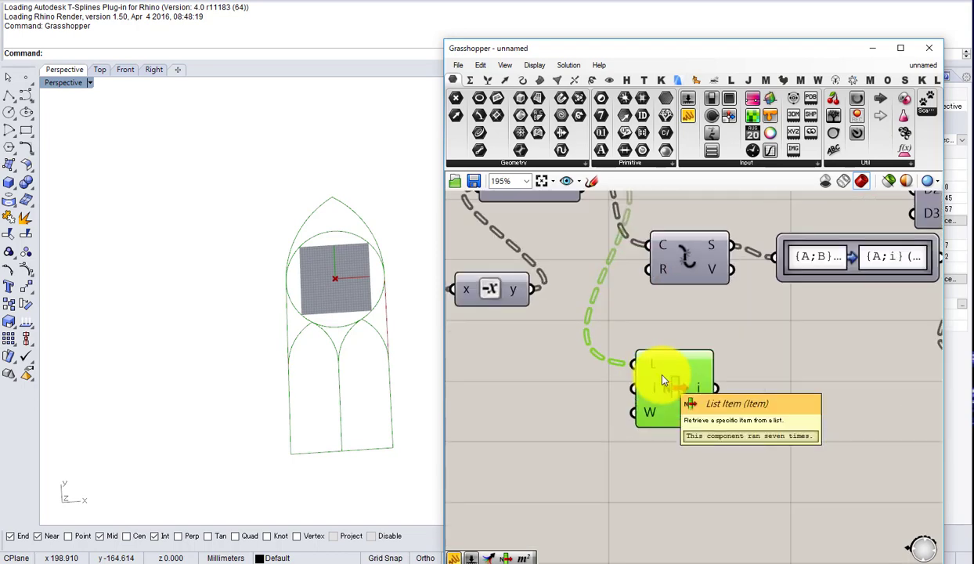
pyautogui.scroll(2, 662, 380)
pyautogui.rightClick(631, 360)
pyautogui.click(687, 390)
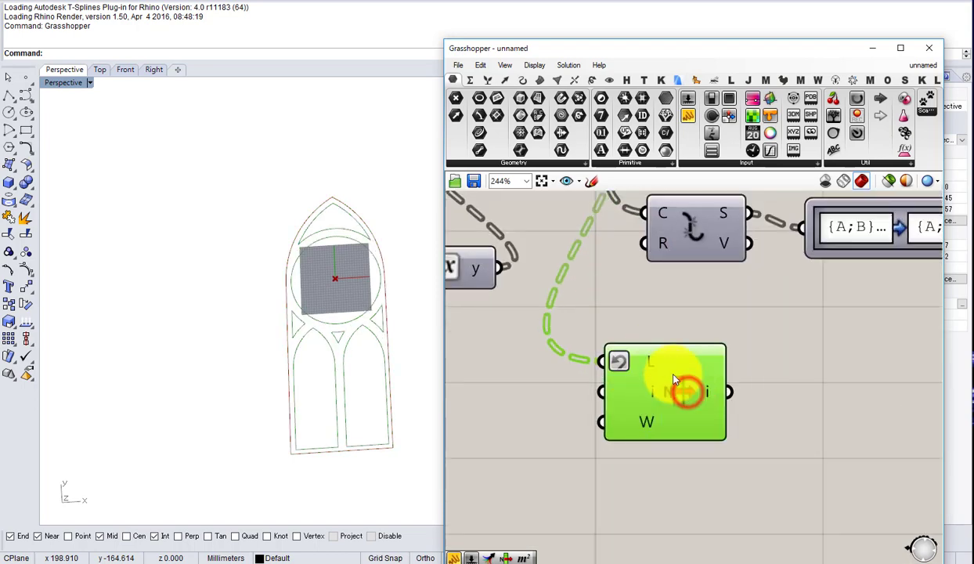
pyautogui.moveTo(674, 382); pyautogui.dragTo(678, 402)
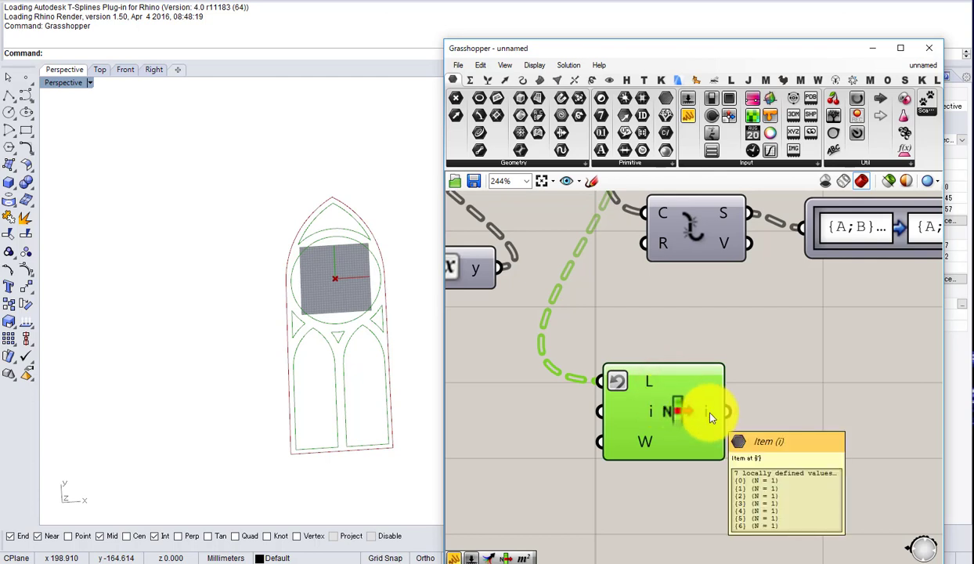
pyautogui.moveTo(415, 354); pyautogui.dragTo(407, 390, button='right')
pyautogui.scroll(-2, 681, 413)
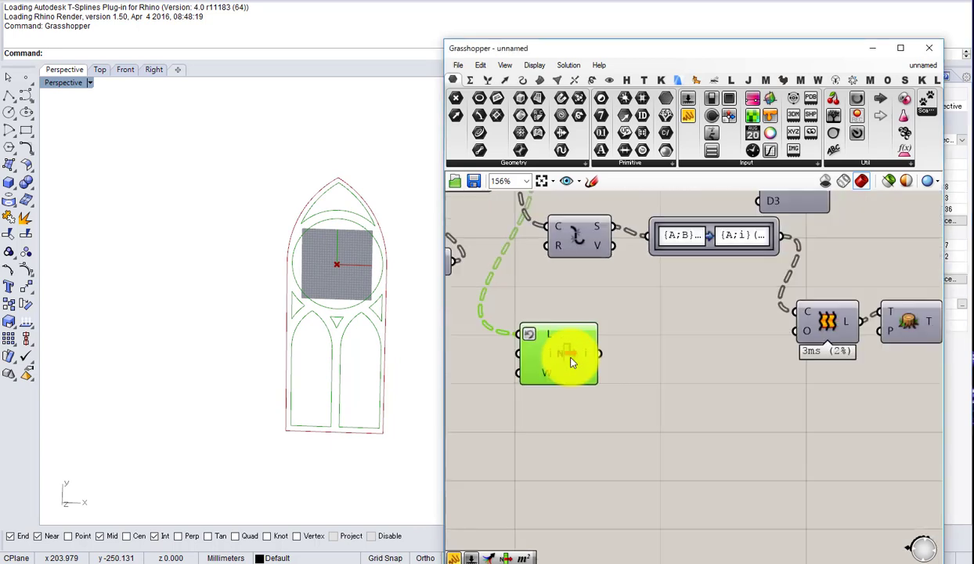
pyautogui.moveTo(584, 397); pyautogui.dragTo(590, 405)
pyautogui.moveTo(390, 435); pyautogui.dragTo(386, 342, button='right')
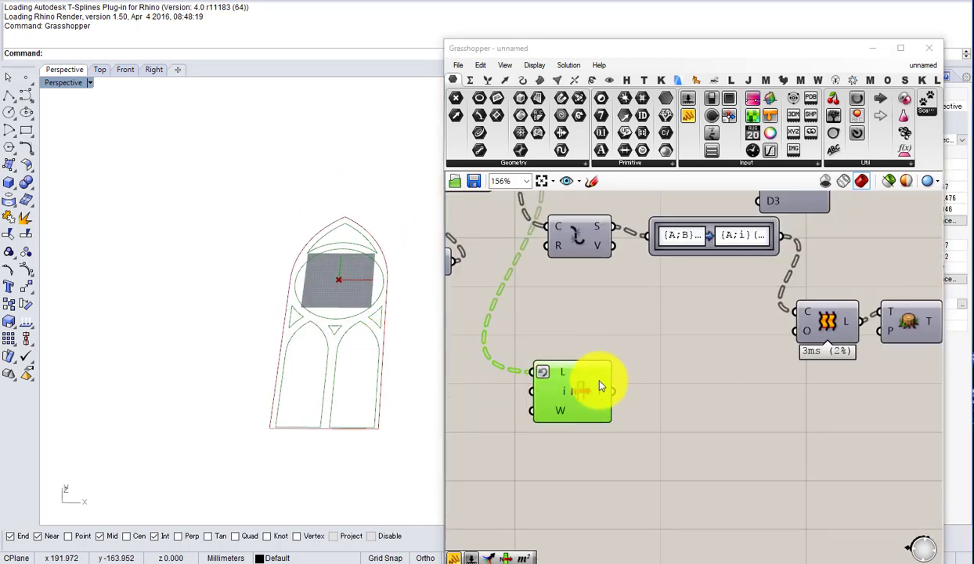
# Step: Add an Area component beside the List Item and connect the item output to its geometry input
pyautogui.click(582, 407)
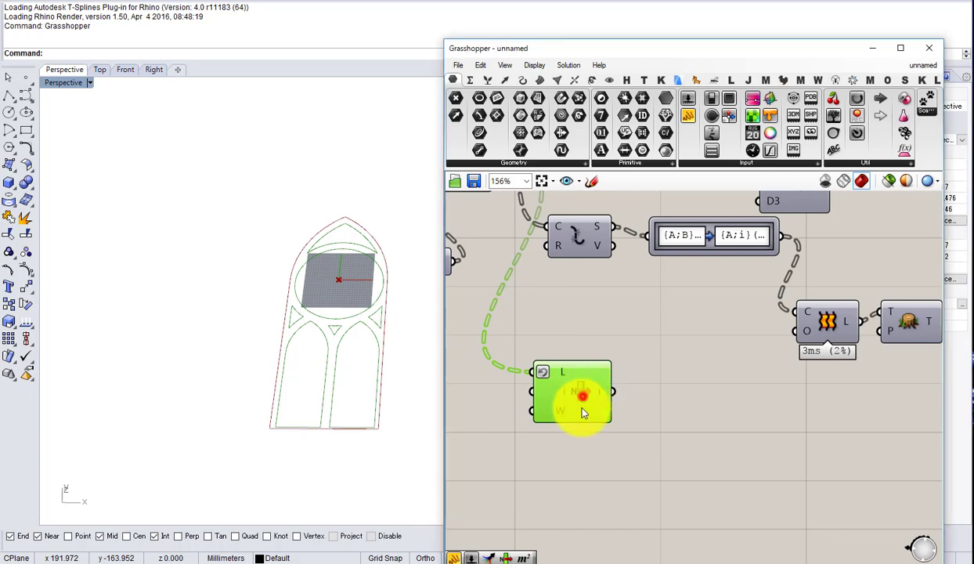
pyautogui.doubleClick(649, 420)
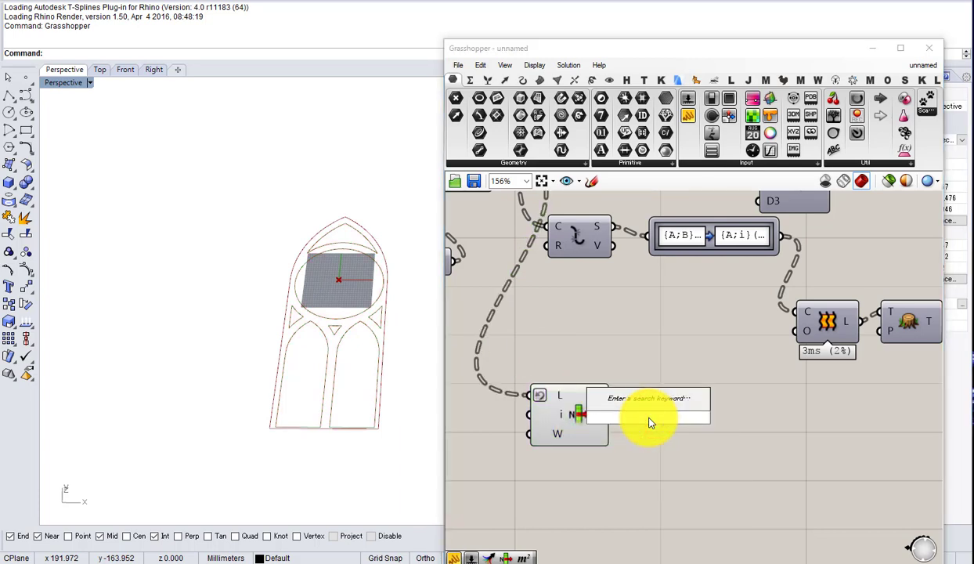
pyautogui.write('area')
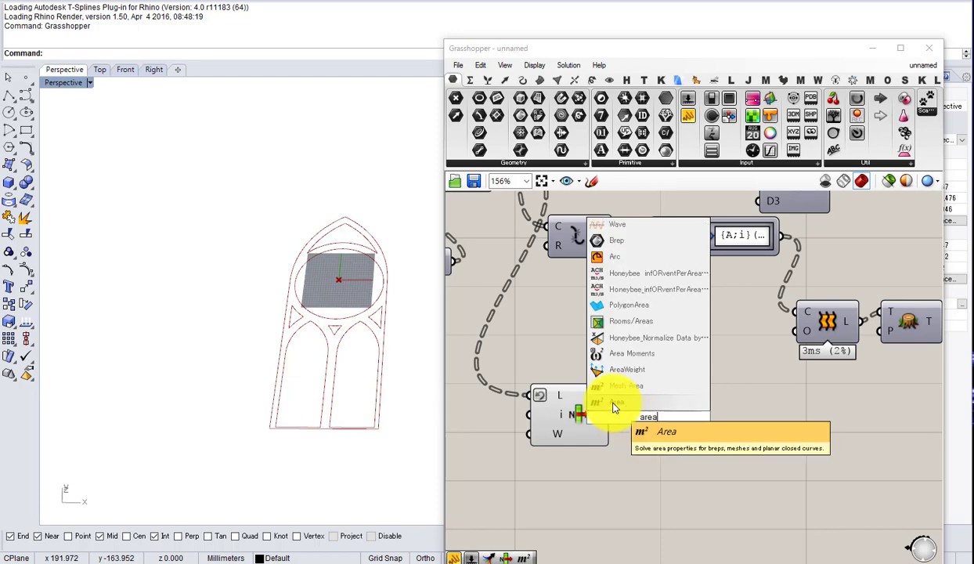
pyautogui.click(614, 401)
pyautogui.moveTo(610, 414); pyautogui.dragTo(631, 415)
pyautogui.moveTo(642, 459); pyautogui.dragTo(586, 420)
pyautogui.moveTo(572, 419); pyautogui.dragTo(565, 466)
# Step: Add a Deconstruct point component and connect the Area component's centroid output to it
pyautogui.moveTo(728, 478); pyautogui.dragTo(641, 459, button='right')
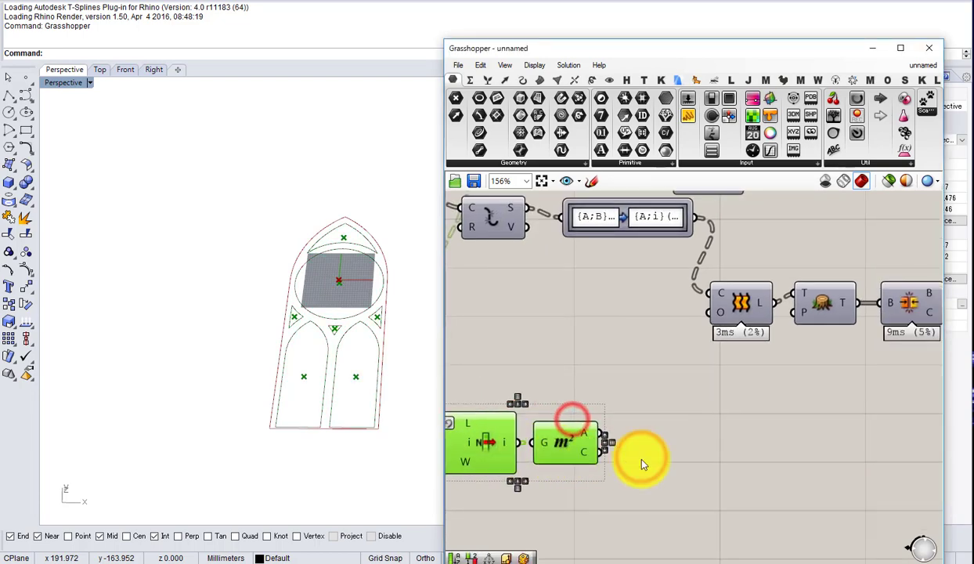
pyautogui.doubleClick(669, 459)
pyautogui.write('dec')
pyautogui.click(657, 450)
pyautogui.moveTo(633, 452); pyautogui.dragTo(600, 453)
pyautogui.click(662, 457)
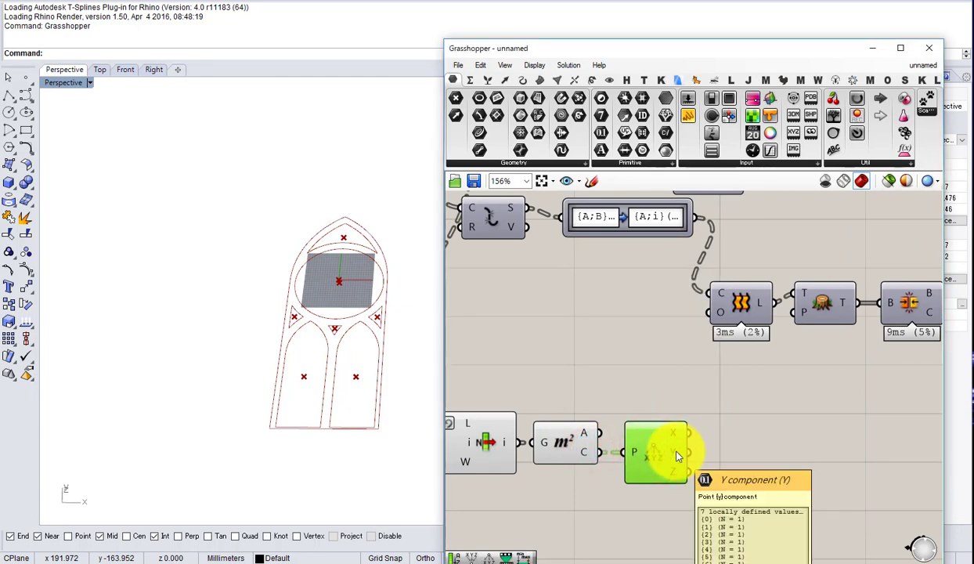
# Step: Add a Sort List component and use the centroids' Y components as its sorting keys
pyautogui.moveTo(680, 455); pyautogui.dragTo(631, 431, button='right')
pyautogui.doubleClick(721, 444)
pyautogui.write('sort')
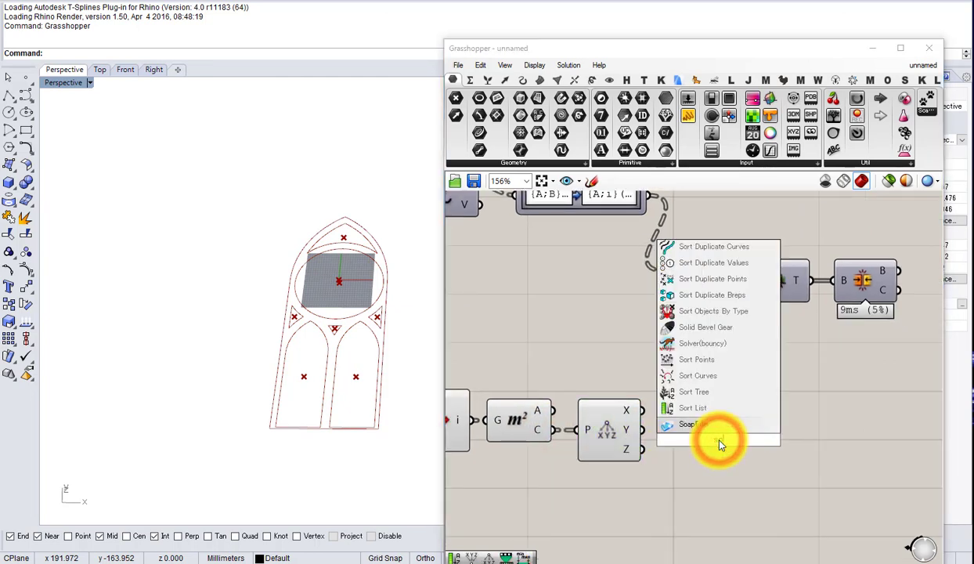
pyautogui.click(679, 427)
pyautogui.moveTo(643, 430); pyautogui.dragTo(688, 430)
pyautogui.moveTo(714, 436); pyautogui.dragTo(720, 404)
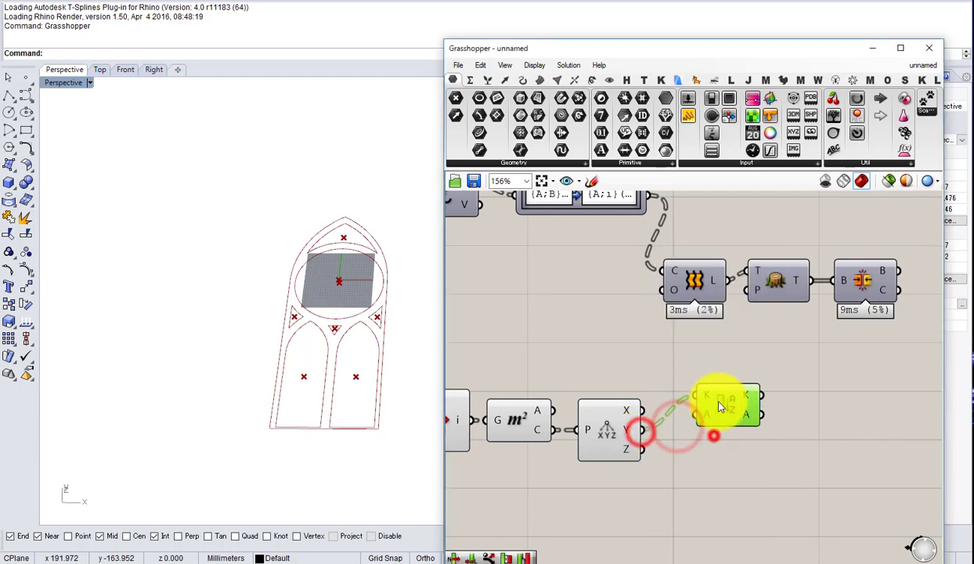
# Step: Flatten the List Item's output and connect it to the Sort List's A input, arranging the components neatly
pyautogui.scroll(-2, 685, 399)
pyautogui.scroll(2, 515, 406)
pyautogui.moveTo(520, 407); pyautogui.dragTo(522, 363)
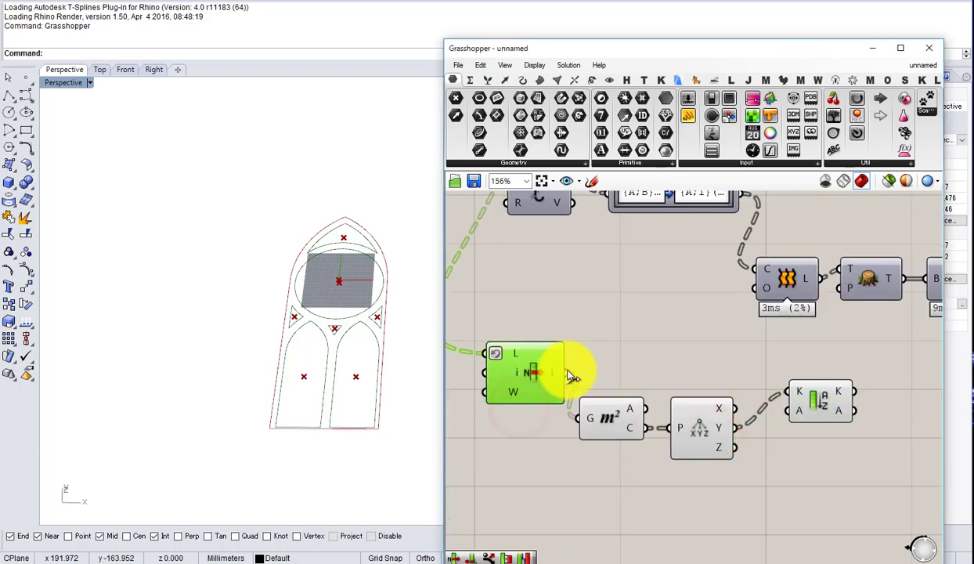
pyautogui.moveTo(553, 377)
pyautogui.moveTo(553, 377); pyautogui.dragTo(540, 391)
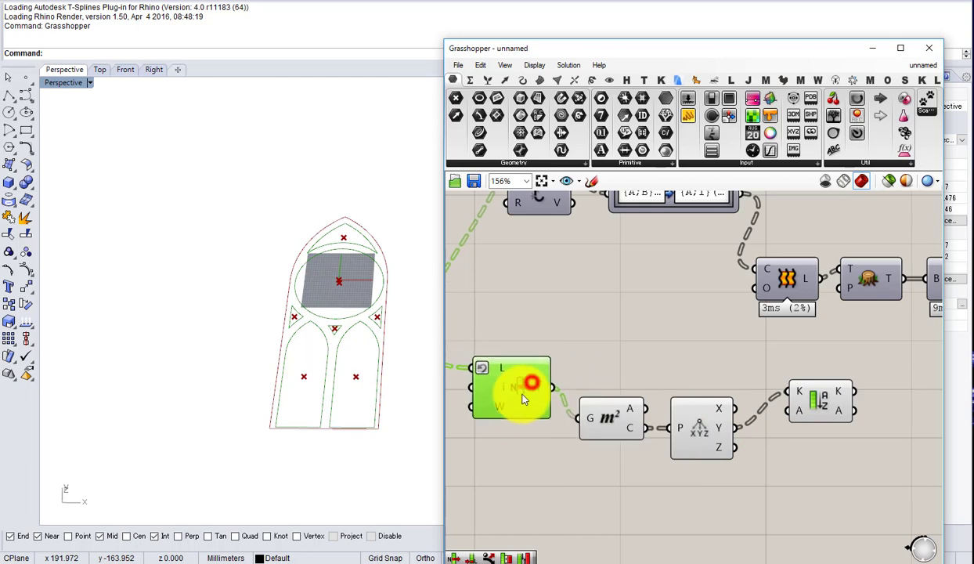
pyautogui.rightClick(549, 387)
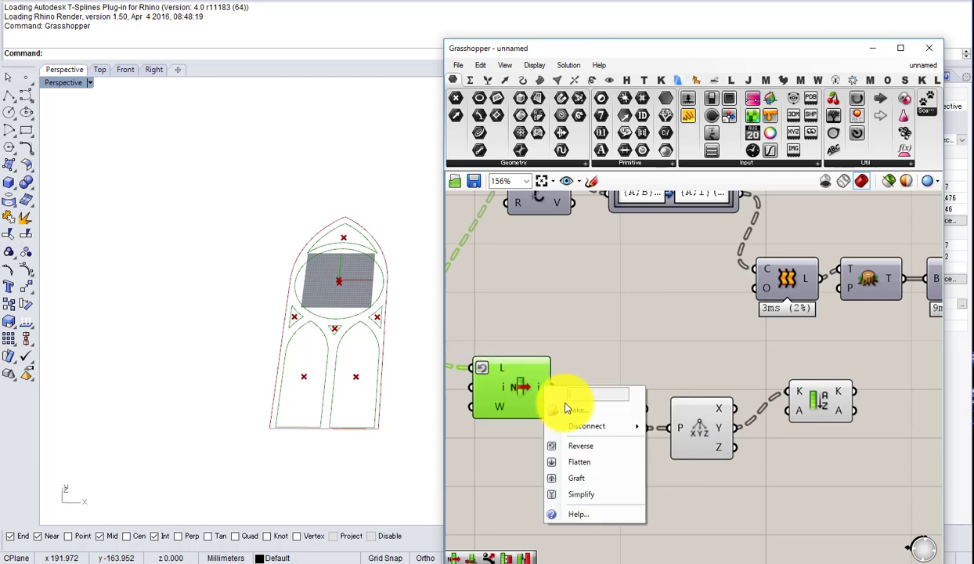
pyautogui.click(583, 451)
pyautogui.moveTo(520, 399); pyautogui.dragTo(803, 391)
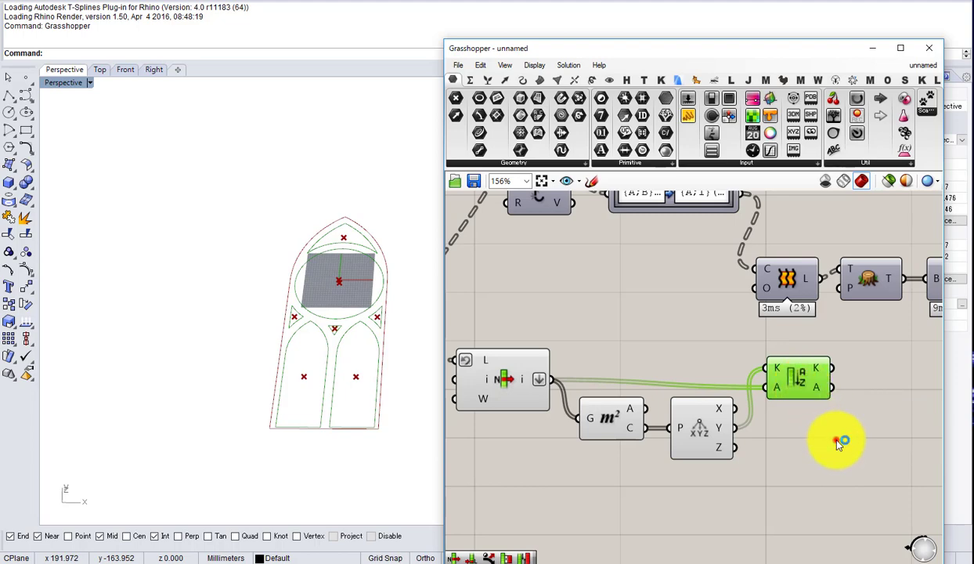
pyautogui.moveTo(835, 440); pyautogui.dragTo(506, 364)
pyautogui.moveTo(506, 365); pyautogui.dragTo(512, 425)
# Step: Add a Sub List component and connect the Sort List's sorted A output to its list input
pyautogui.moveTo(655, 466); pyautogui.dragTo(542, 437, button='right')
pyautogui.click(709, 462)
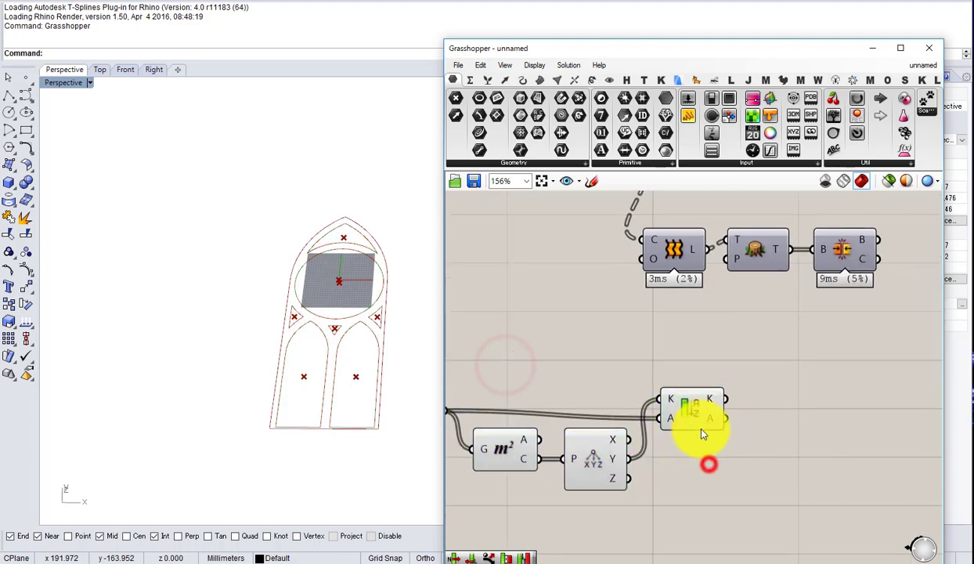
pyautogui.moveTo(693, 412); pyautogui.dragTo(687, 403)
pyautogui.doubleClick(753, 426)
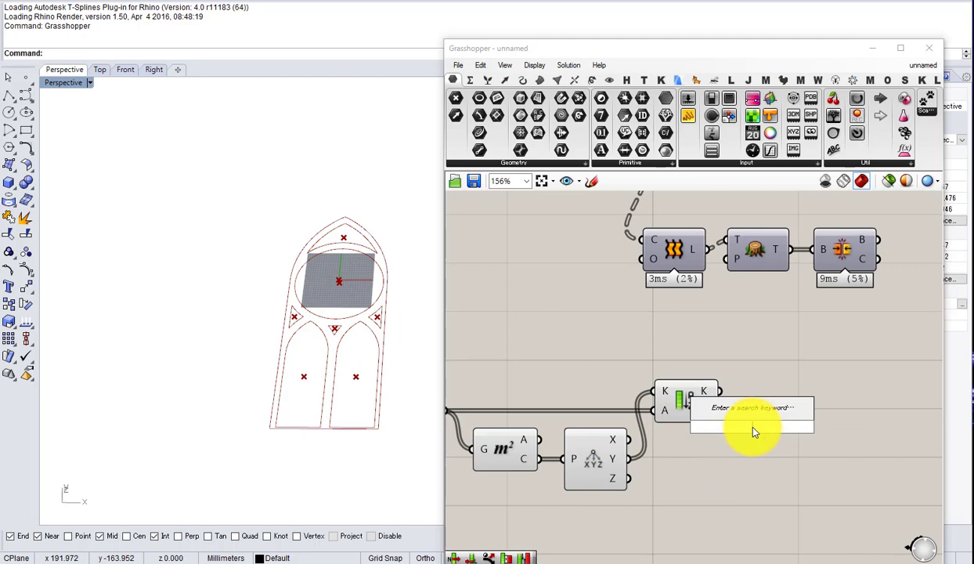
pyautogui.write('sub')
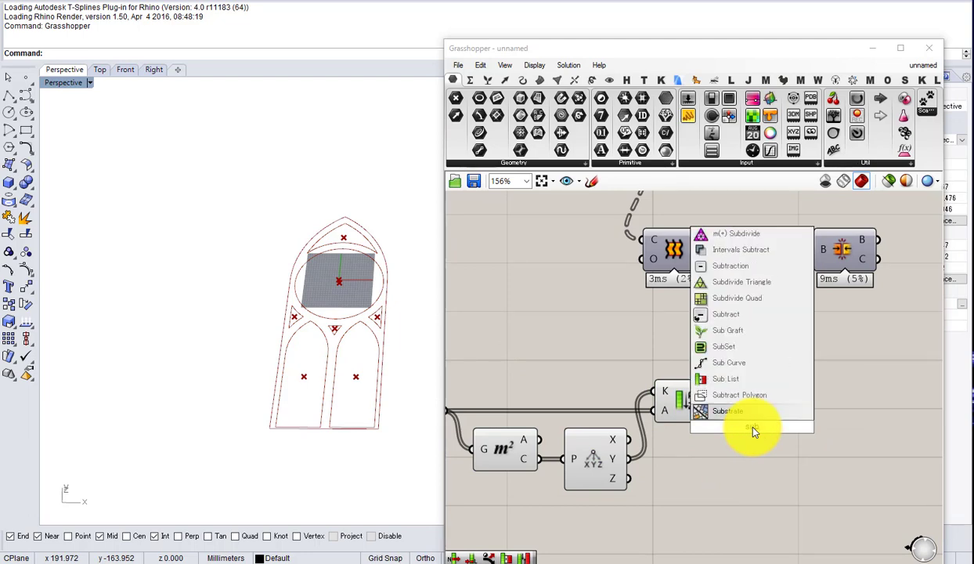
pyautogui.click(717, 379)
pyautogui.scroll(3, 732, 400)
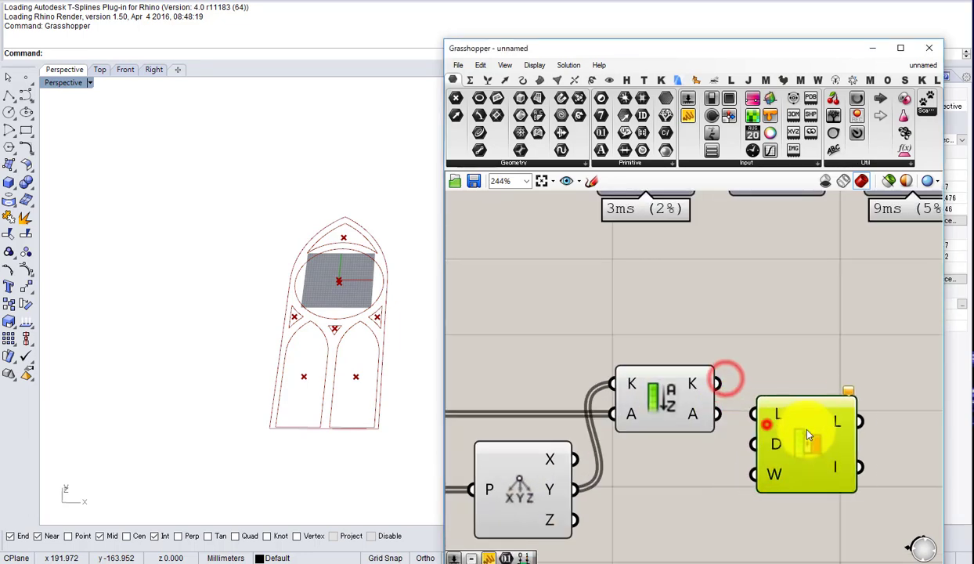
pyautogui.moveTo(719, 415); pyautogui.dragTo(765, 414)
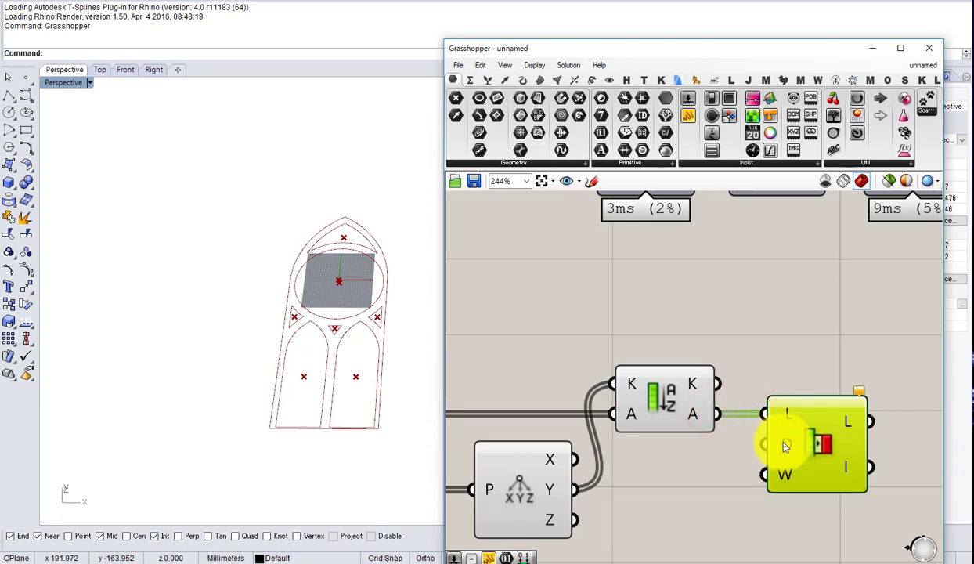
# Step: Set the Sub List's domain to extract only the two lowest curves, the lancet arches
pyautogui.rightClick(787, 448)
pyautogui.click(812, 460)
pyautogui.click(743, 460)
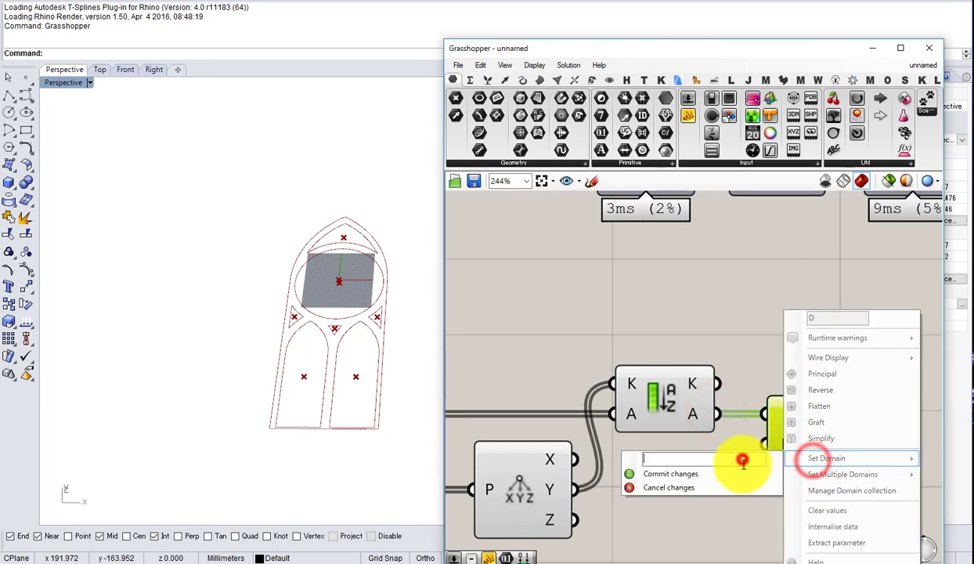
pyautogui.click(741, 478)
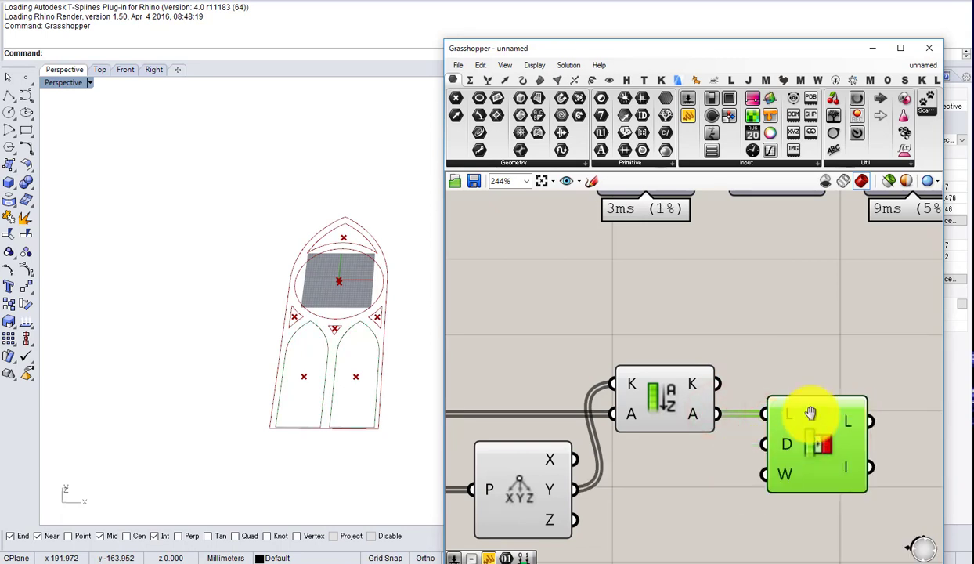
pyautogui.scroll(-6, 730, 439)
# Step: Hide the previews of the List Item, Area, Deconstruct and Sort List components, leaving the Sub List shown
pyautogui.moveTo(731, 439); pyautogui.dragTo(791, 448, button='right')
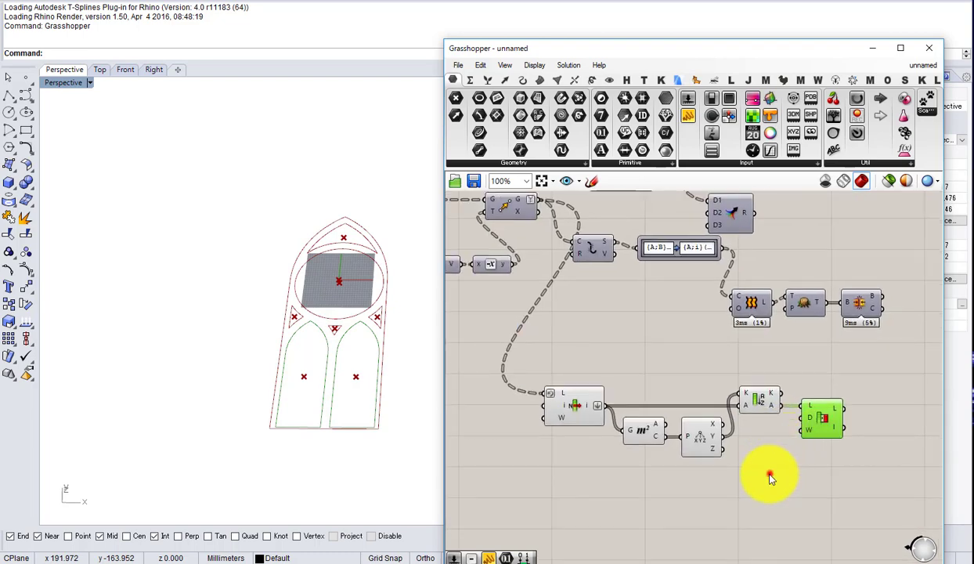
pyautogui.moveTo(769, 470); pyautogui.dragTo(558, 385)
pyautogui.middleClick(581, 387)
pyautogui.click(642, 355)
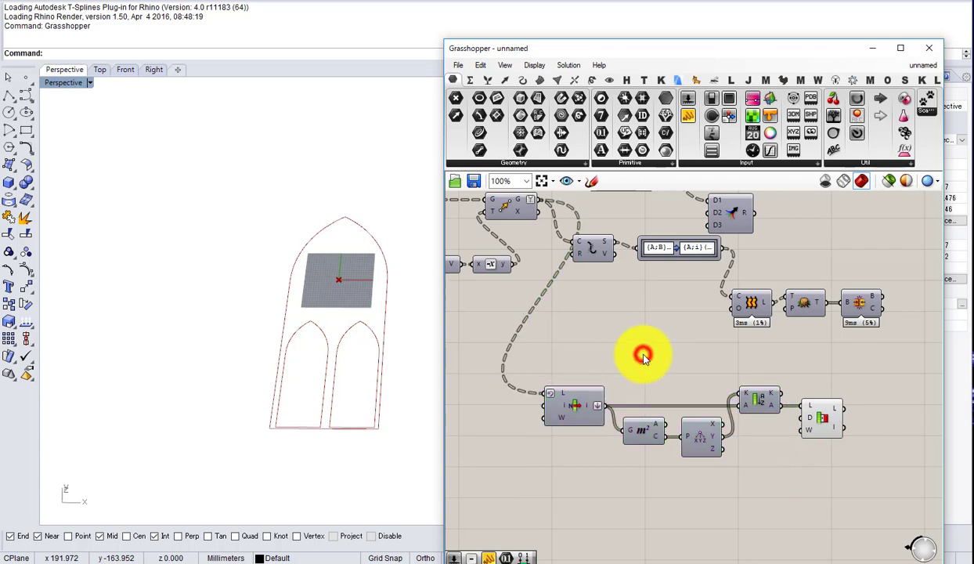
pyautogui.moveTo(733, 369); pyautogui.dragTo(615, 363, button='right')
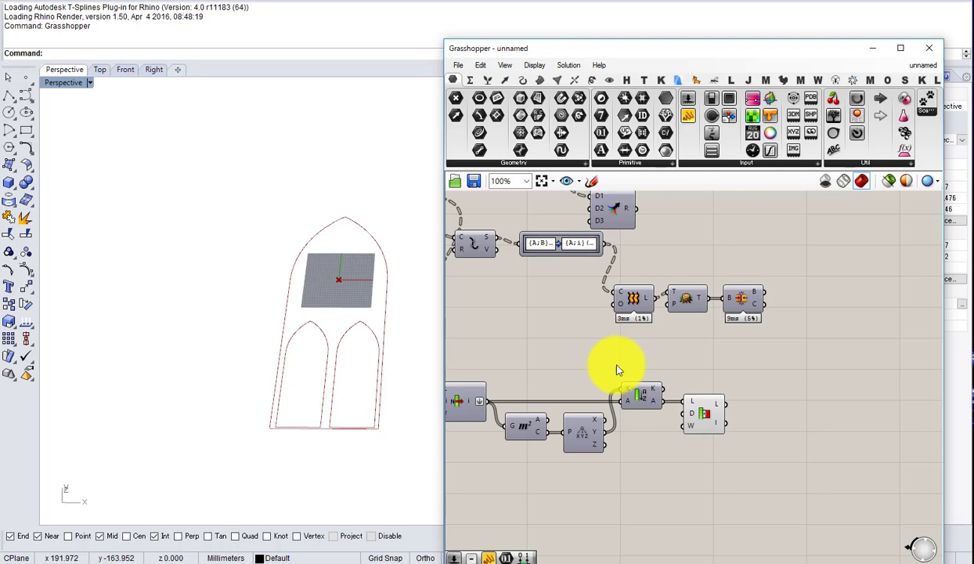
pyautogui.moveTo(711, 373); pyautogui.dragTo(707, 413)
pyautogui.moveTo(697, 367); pyautogui.dragTo(663, 401, button='right')
pyautogui.click(717, 329)
pyautogui.moveTo(666, 358); pyautogui.dragTo(808, 368, button='right')
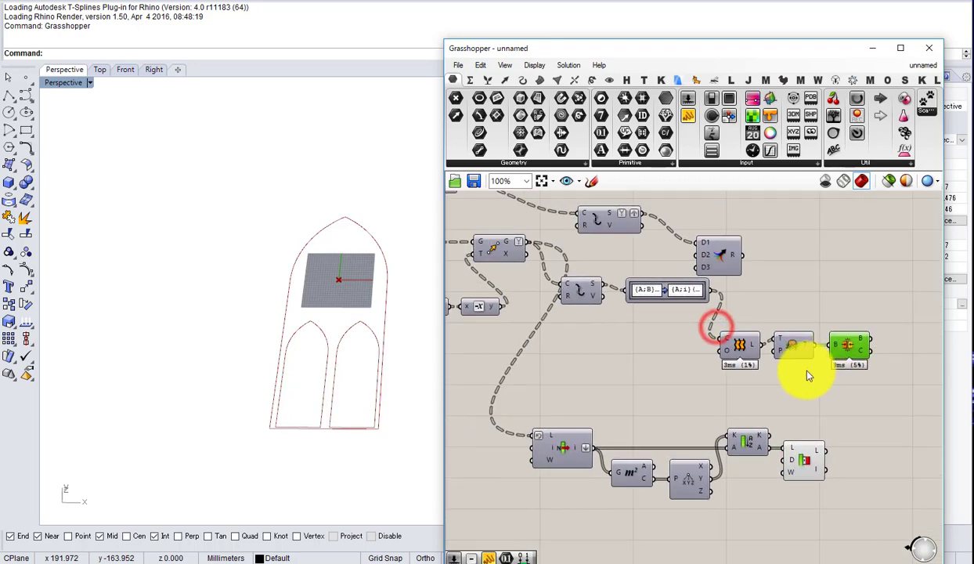
# Step: Add a Curve parameter beside the Join Curves component and connect the joined outer arch curve to it
pyautogui.scroll(-4, 807, 373)
pyautogui.scroll(6, 577, 330)
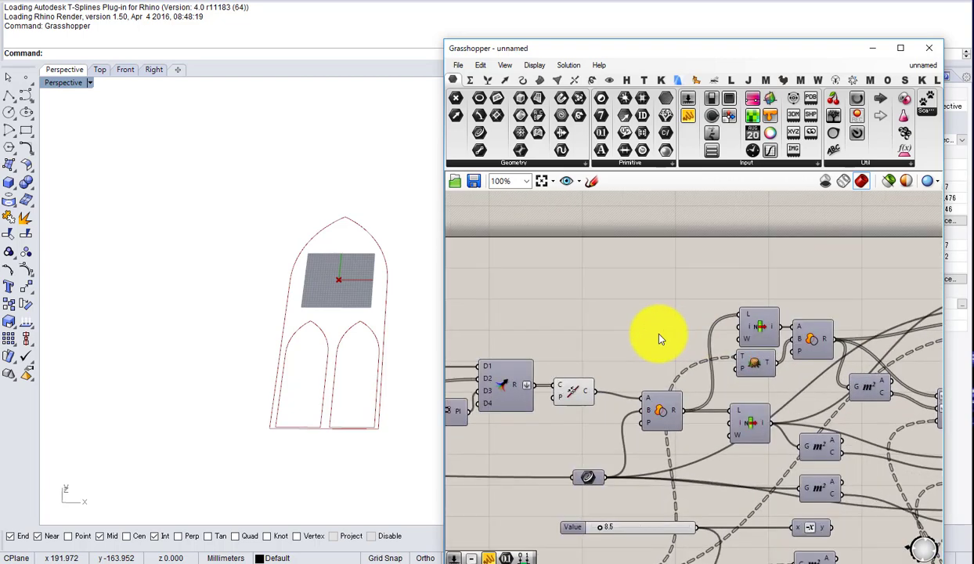
pyautogui.doubleClick(658, 335)
pyautogui.write('crv')
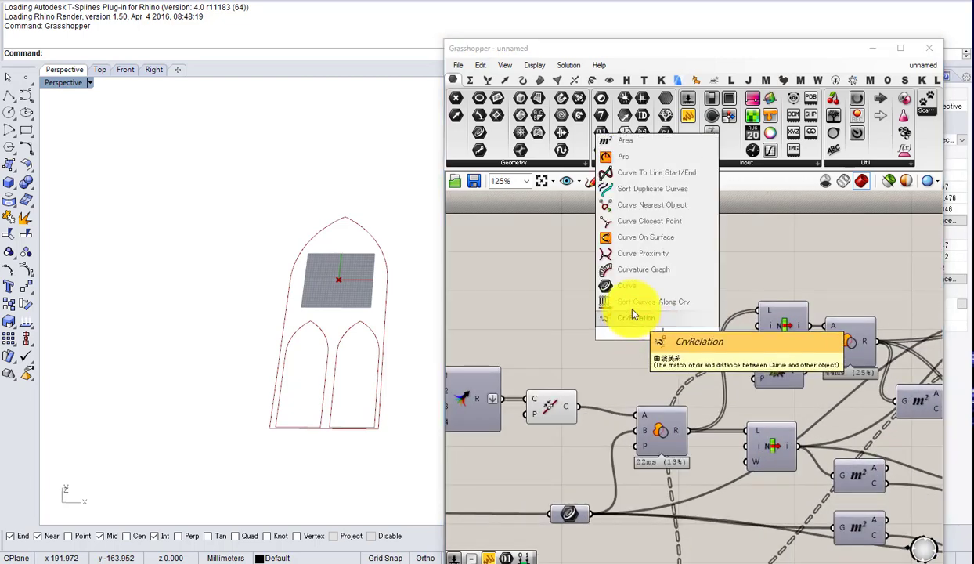
pyautogui.click(634, 287)
pyautogui.scroll(3, 615, 342)
pyautogui.moveTo(561, 437); pyautogui.dragTo(667, 351)
pyautogui.moveTo(561, 436); pyautogui.dragTo(658, 325)
pyautogui.scroll(-3, 521, 347)
pyautogui.click(510, 366)
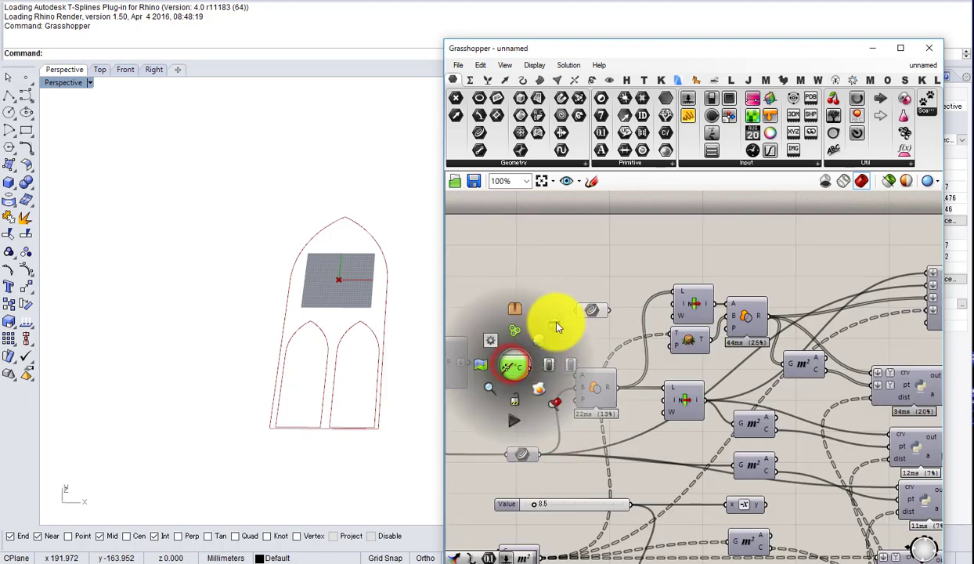
# Step: Move the connected Curve parameter across the definition and place it just above the Sub List component
pyautogui.scroll(-3, 591, 307)
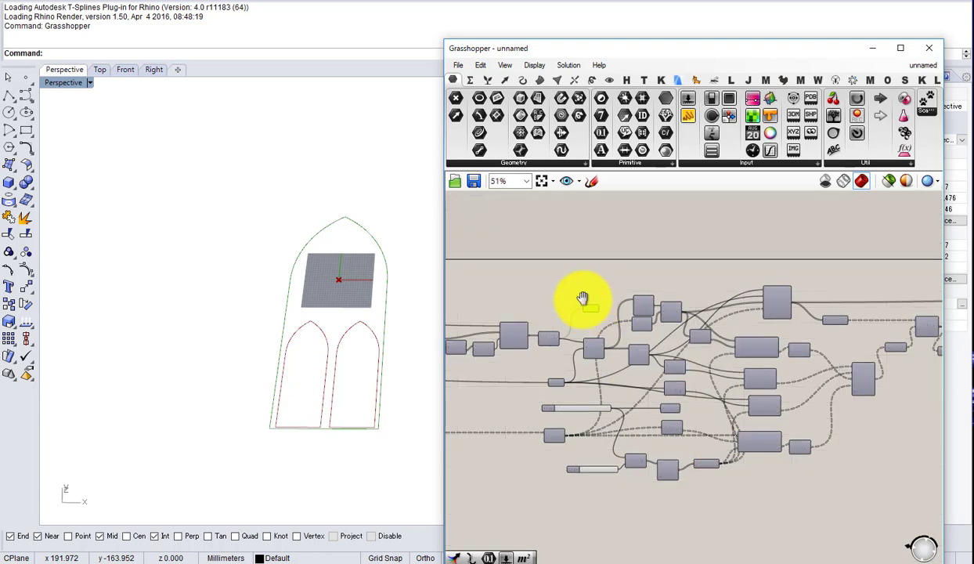
pyautogui.moveTo(583, 299); pyautogui.dragTo(544, 265, button='right')
pyautogui.moveTo(604, 311); pyautogui.dragTo(839, 405)
pyautogui.moveTo(840, 406); pyautogui.dragTo(601, 387, button='right')
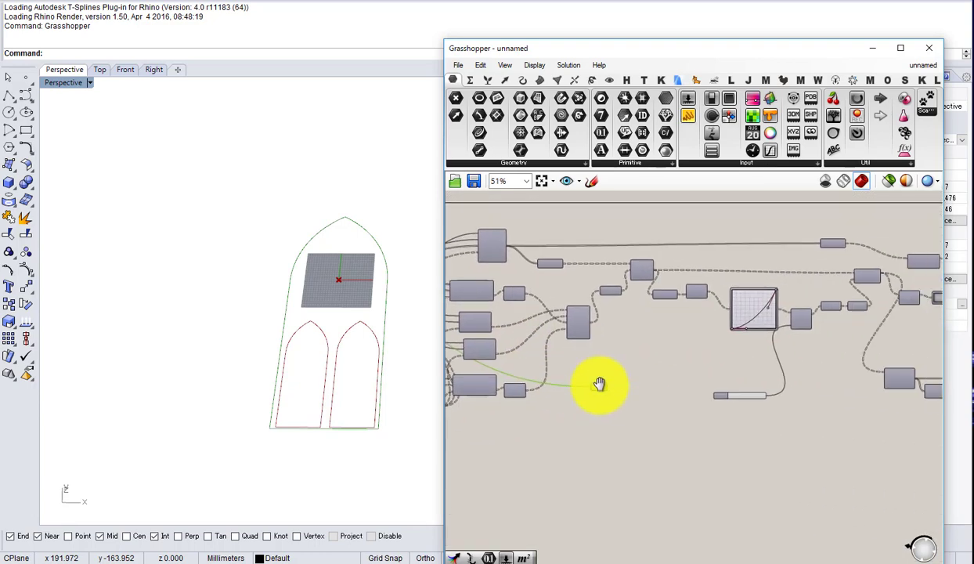
pyautogui.scroll(2, 601, 387)
pyautogui.moveTo(600, 386); pyautogui.dragTo(862, 435)
pyautogui.moveTo(863, 435); pyautogui.dragTo(534, 409, button='right')
pyautogui.moveTo(541, 411); pyautogui.dragTo(878, 419)
pyautogui.moveTo(878, 419); pyautogui.dragTo(611, 437, button='right')
pyautogui.scroll(2, 606, 439)
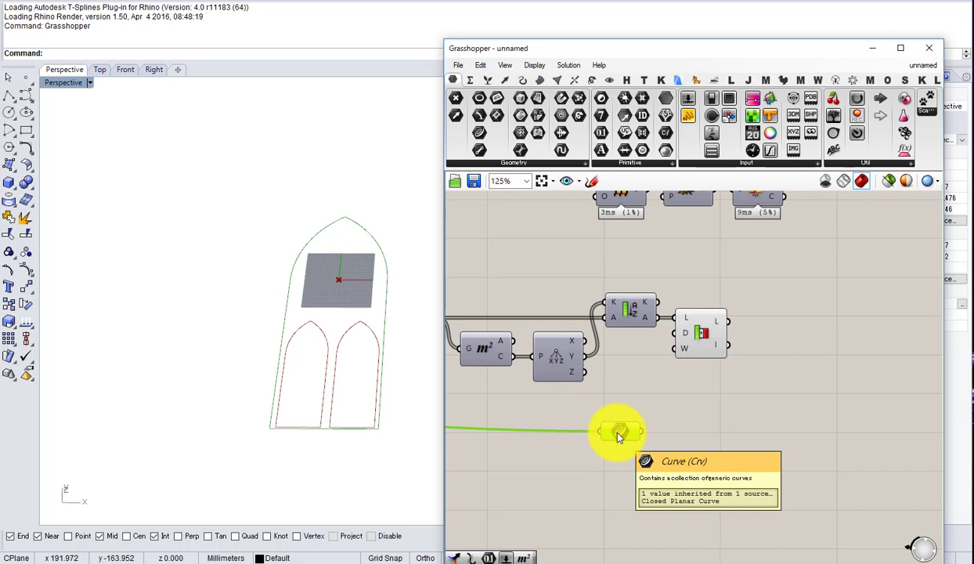
pyautogui.moveTo(622, 433)
pyautogui.mouseDown()
pyautogui.moveTo(701, 310)
pyautogui.moveTo(711, 276)
pyautogui.moveTo(703, 274)
pyautogui.moveTo(706, 286)
pyautogui.mouseUp()
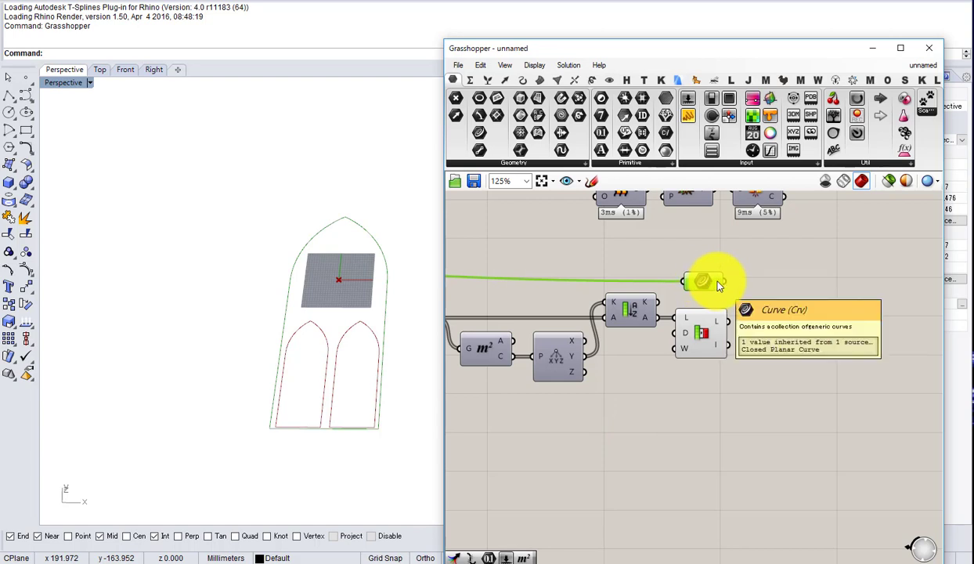
# Step: Select the Sub List and Curve parameter to compare their arches, and shift the Loft, Flatten Tree and Brep Join group to free up space
pyautogui.scroll(3, 720, 287)
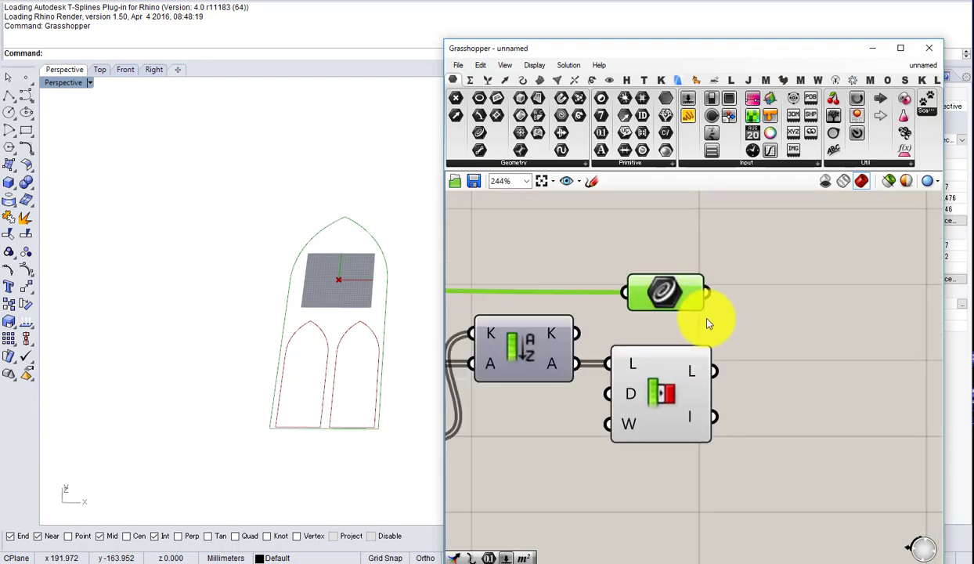
pyautogui.scroll(-3, 681, 305)
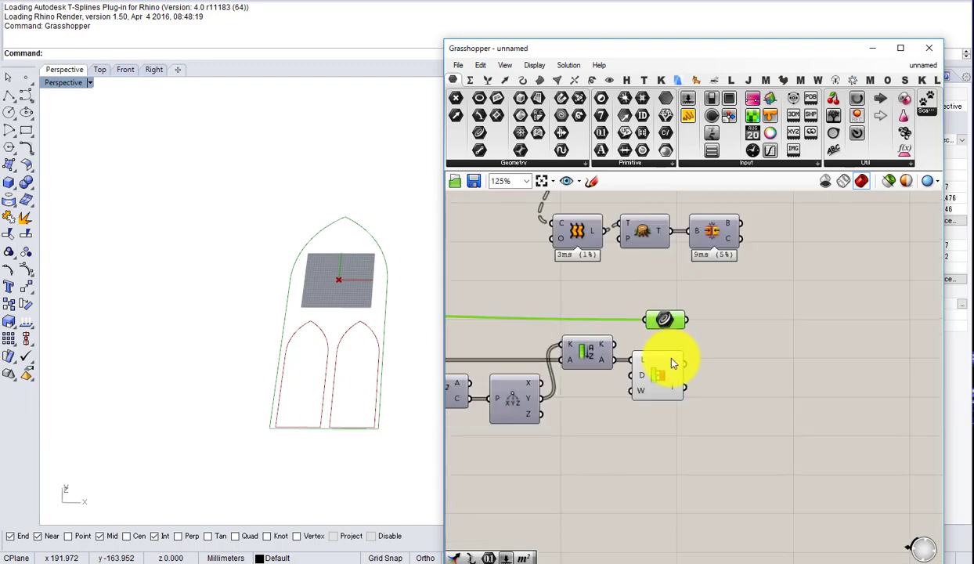
pyautogui.click(672, 364)
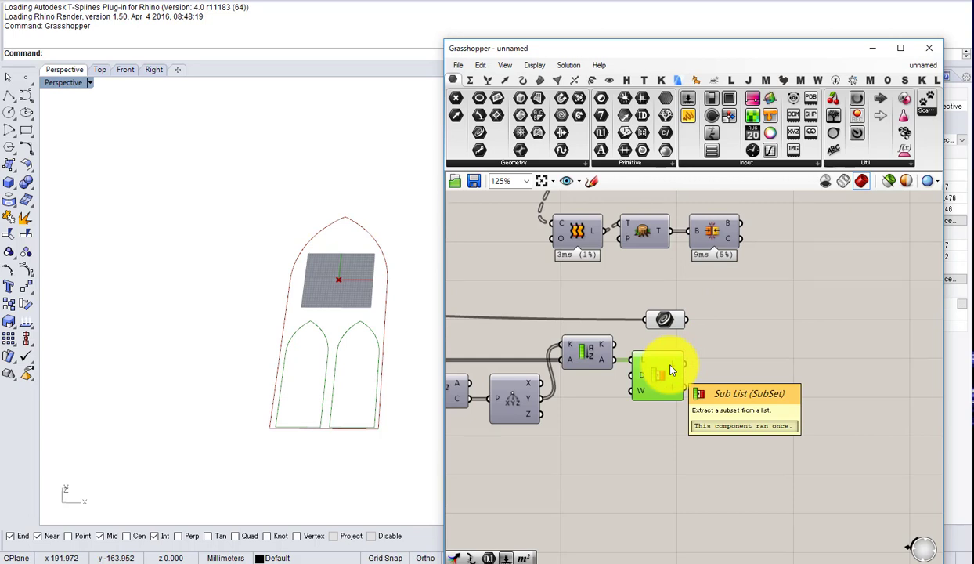
pyautogui.click(667, 320)
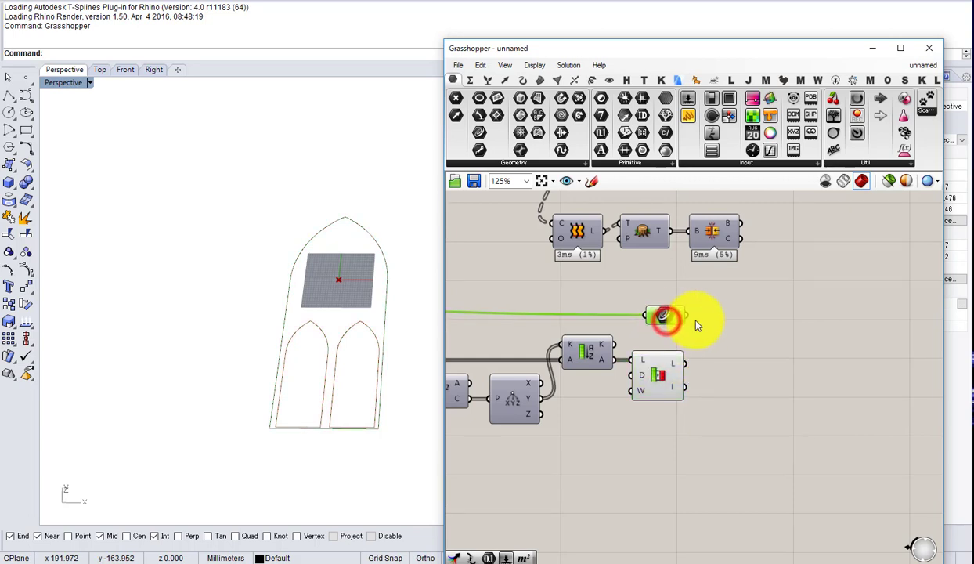
pyautogui.scroll(-1, 703, 326)
pyautogui.moveTo(709, 327); pyautogui.dragTo(715, 381, button='right')
pyautogui.scroll(1, 725, 368)
pyautogui.moveTo(755, 344); pyautogui.dragTo(618, 265)
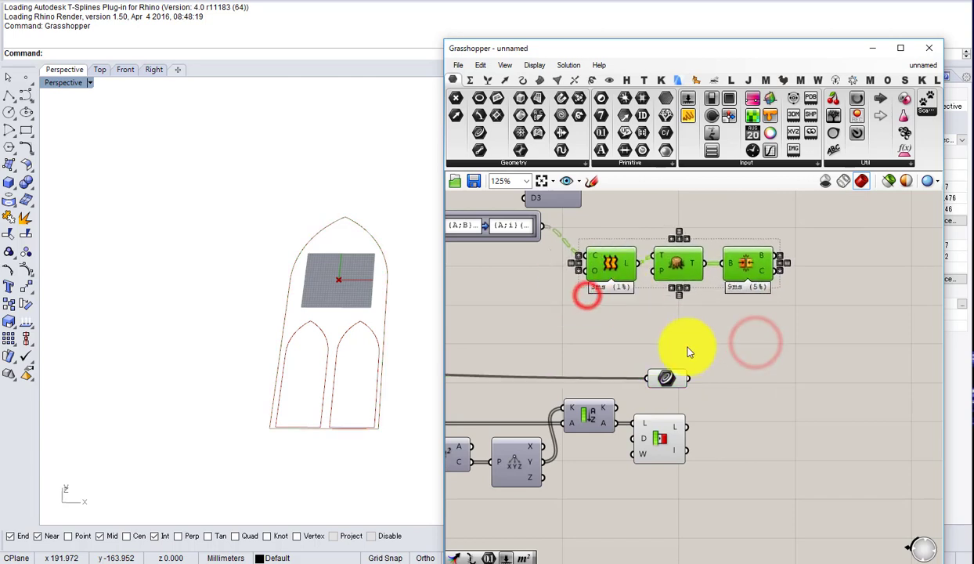
# Step: Add a Box Corners component beside the Curve parameter and move the List Item to Sub List chain lower
pyautogui.click(758, 359)
pyautogui.doubleClick(759, 360)
pyautogui.write('ox')
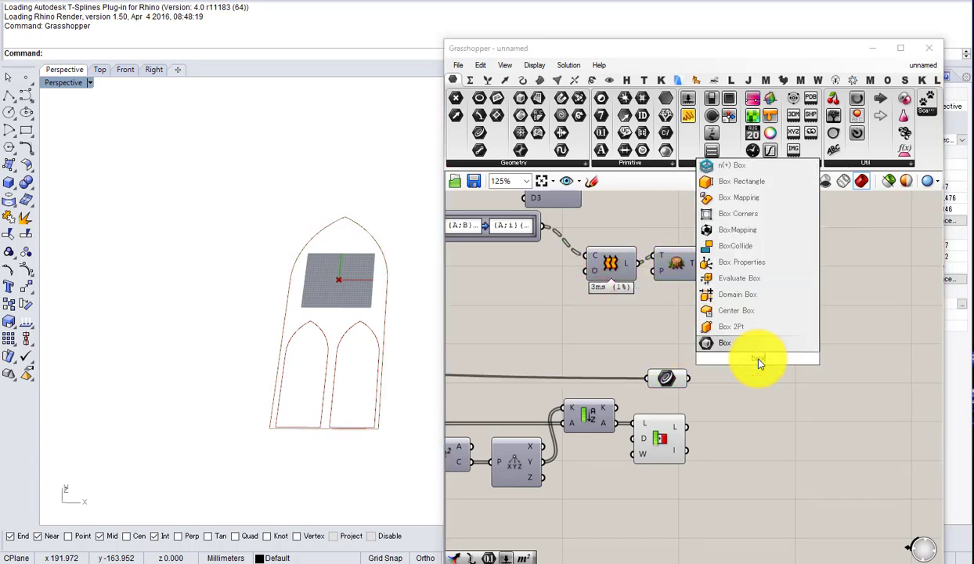
pyautogui.click(731, 211)
pyautogui.scroll(2, 678, 383)
pyautogui.scroll(-1, 676, 376)
pyautogui.scroll(-1, 678, 378)
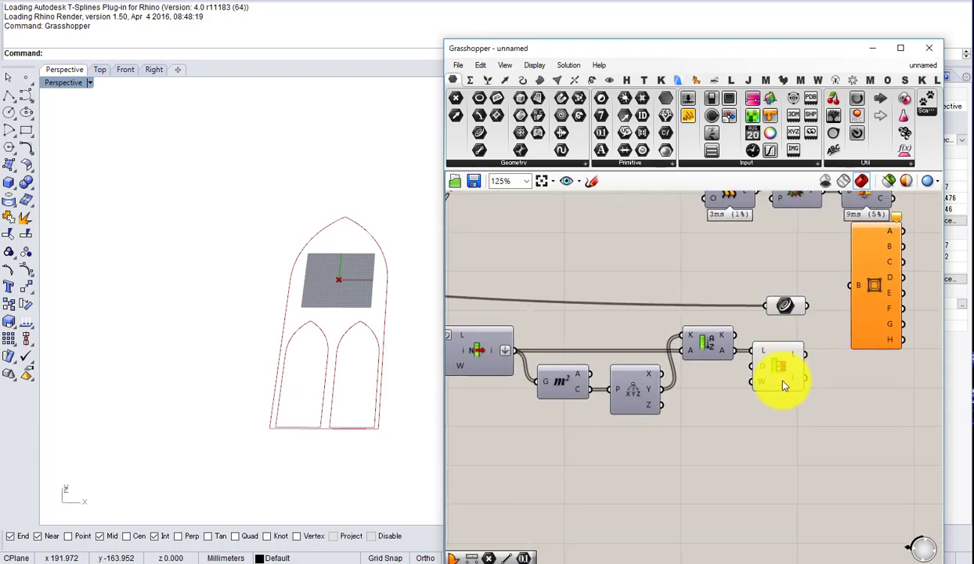
pyautogui.moveTo(803, 446); pyautogui.dragTo(519, 295)
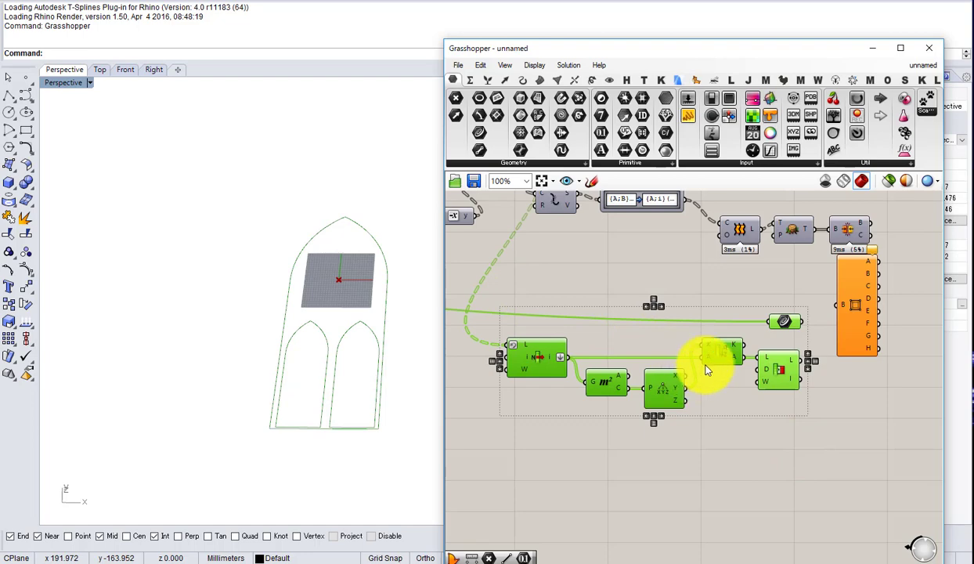
pyautogui.moveTo(718, 350); pyautogui.dragTo(760, 444)
pyautogui.click(810, 399)
# Step: Connect the Curve parameter to Box Corners, and feed the Sub List's output into a duplicate Box Corners aligned below it
pyautogui.scroll(1, 776, 337)
pyautogui.scroll(2, 789, 364)
pyautogui.scroll(-2, 821, 361)
pyautogui.scroll(2, 756, 439)
pyautogui.moveTo(681, 391); pyautogui.dragTo(816, 456)
pyautogui.scroll(-1, 787, 447)
pyautogui.moveTo(783, 444); pyautogui.dragTo(632, 507, button='right')
pyautogui.scroll(1, 686, 434)
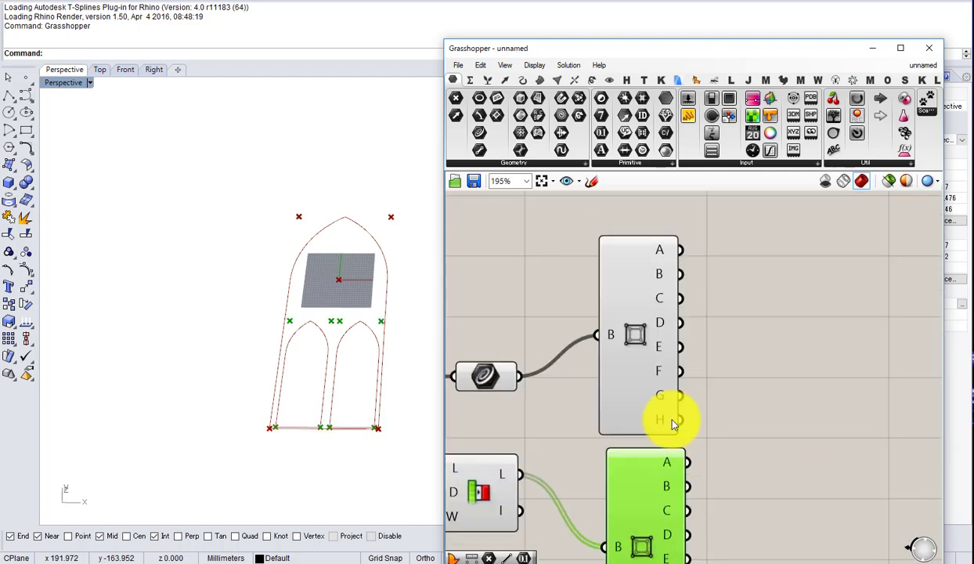
pyautogui.moveTo(644, 500); pyautogui.dragTo(635, 502)
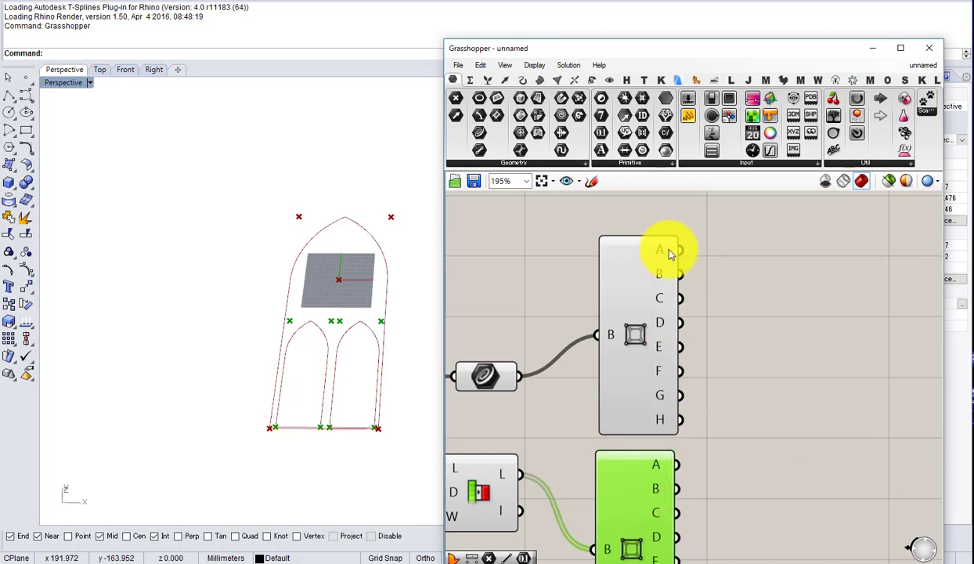
# Step: Add a Distance component and connect the outer arch's box corners A and D to its A and B inputs
pyautogui.click(761, 279)
pyautogui.doubleClick(762, 274)
pyautogui.write('di')
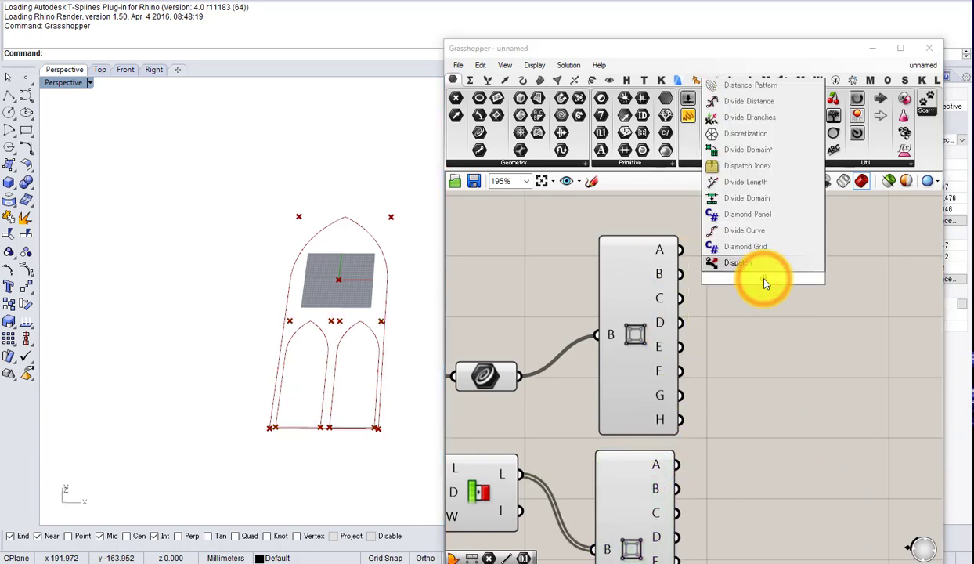
pyautogui.write('s')
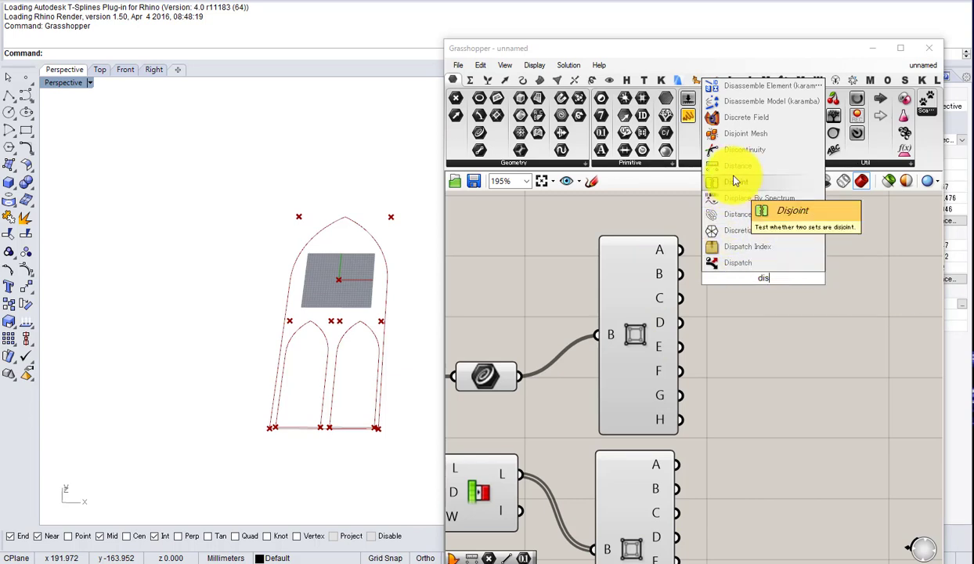
pyautogui.click(733, 176)
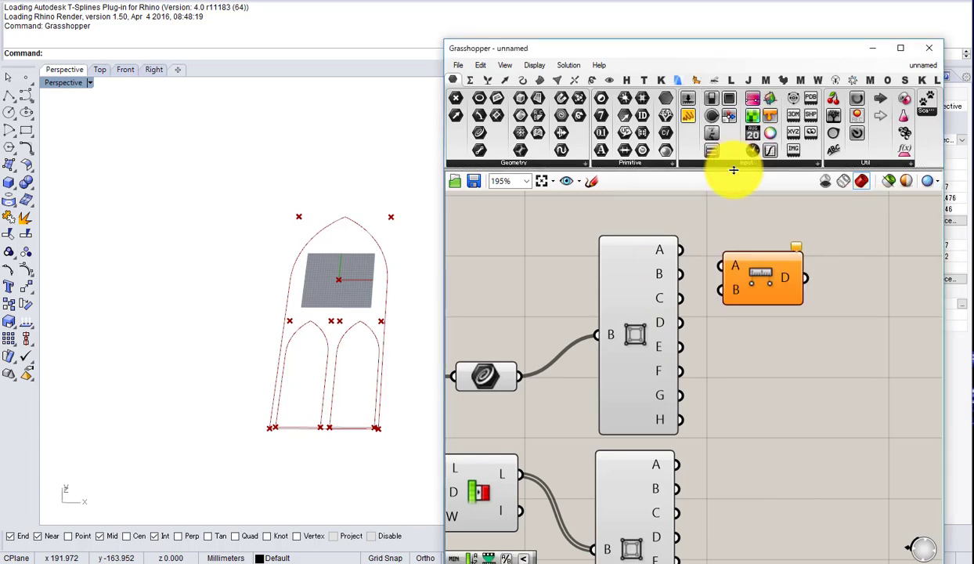
pyautogui.moveTo(682, 253); pyautogui.dragTo(733, 280)
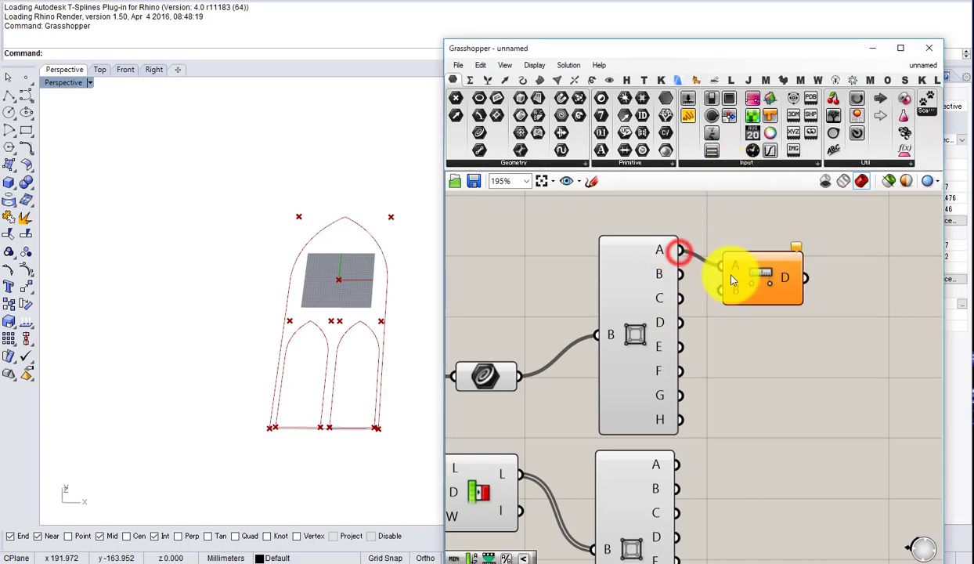
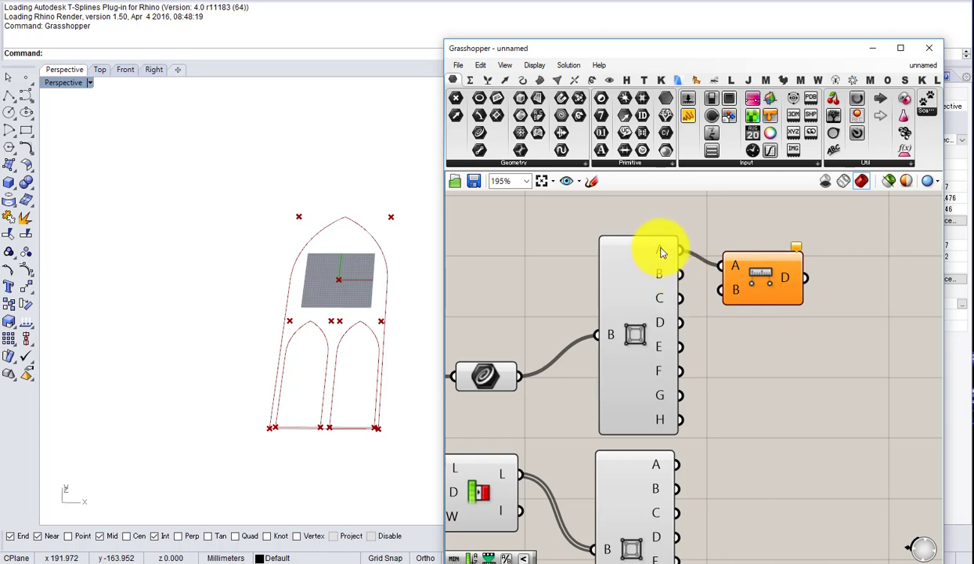
pyautogui.moveTo(658, 307)
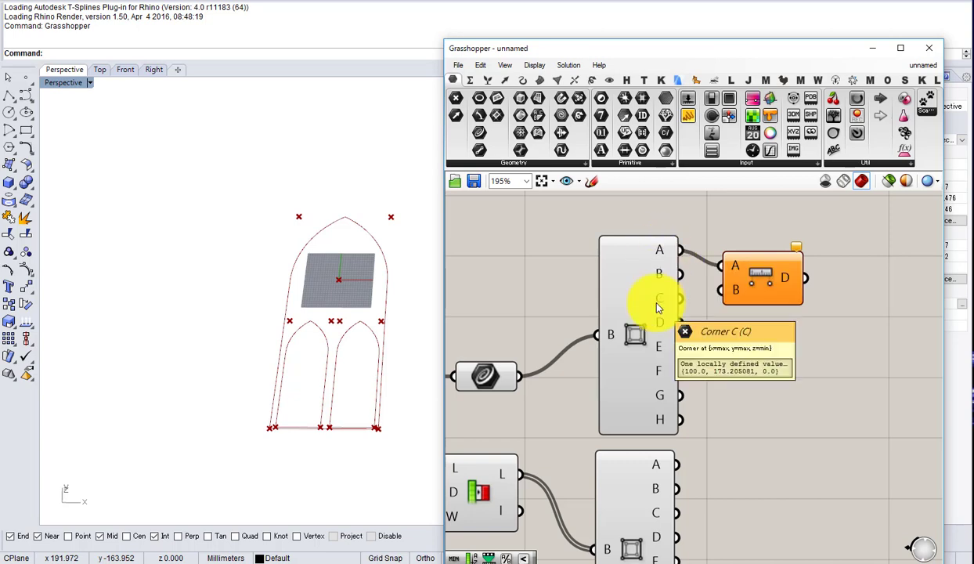
pyautogui.moveTo(660, 274)
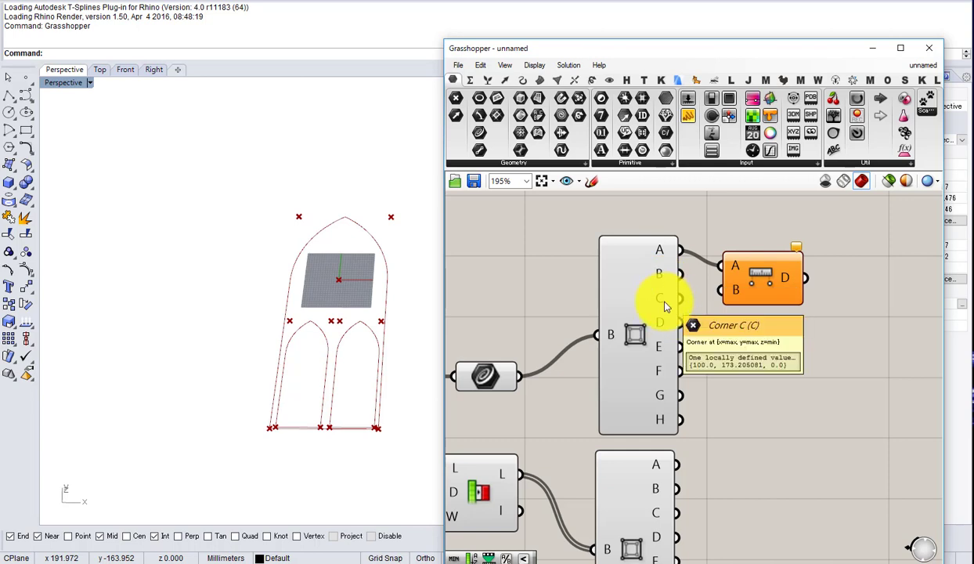
pyautogui.moveTo(665, 326)
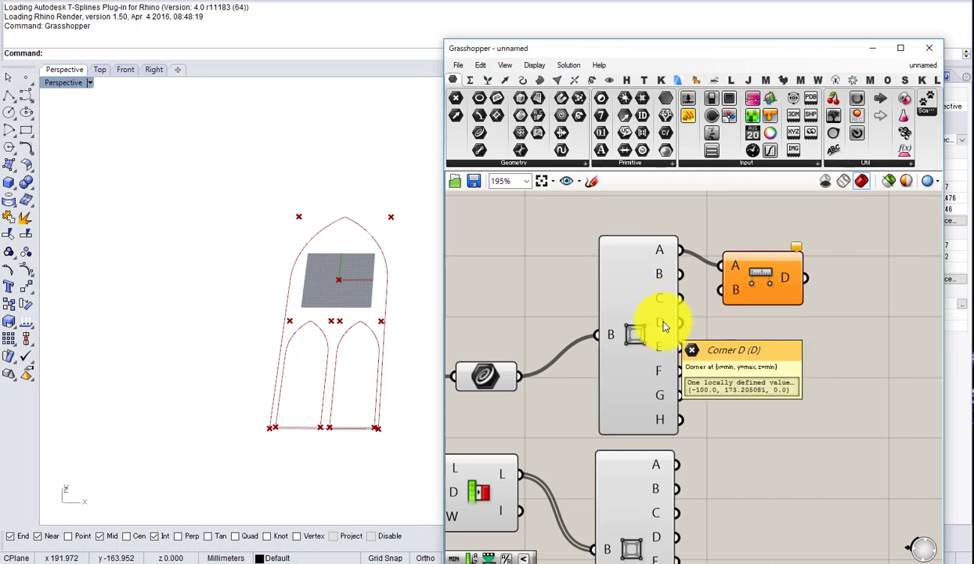
pyautogui.moveTo(678, 323); pyautogui.dragTo(768, 383)
# Step: Duplicate the Distance component for the lancets' box corners A and D, and line up both Distance components
pyautogui.hotkey('ctrl', 'c')
pyautogui.hotkey('ctrl', 'v')
pyautogui.scroll(-3, 771, 287)
pyautogui.scroll(3, 768, 383)
pyautogui.moveTo(680, 368); pyautogui.dragTo(734, 353)
pyautogui.moveTo(770, 378); pyautogui.dragTo(767, 413)
pyautogui.moveTo(676, 441); pyautogui.dragTo(732, 412)
pyautogui.moveTo(775, 408); pyautogui.dragTo(746, 412, button='right')
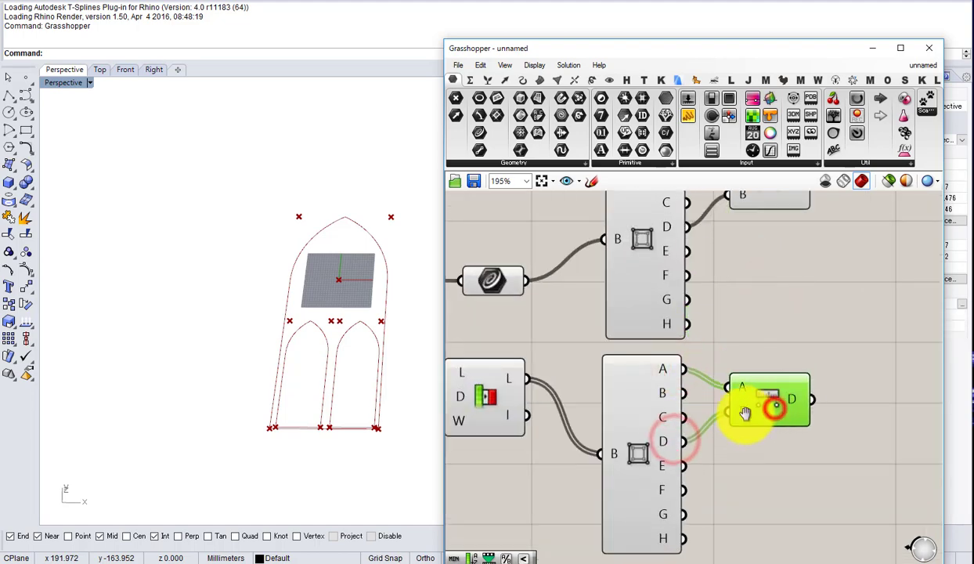
pyautogui.scroll(-2, 691, 413)
pyautogui.scroll(1, 693, 411)
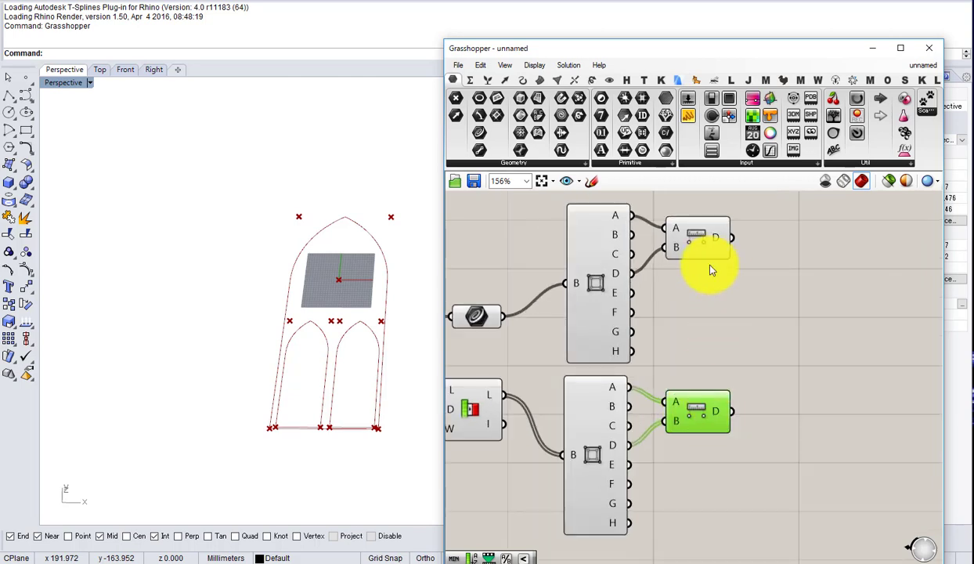
pyautogui.moveTo(692, 236); pyautogui.dragTo(692, 246)
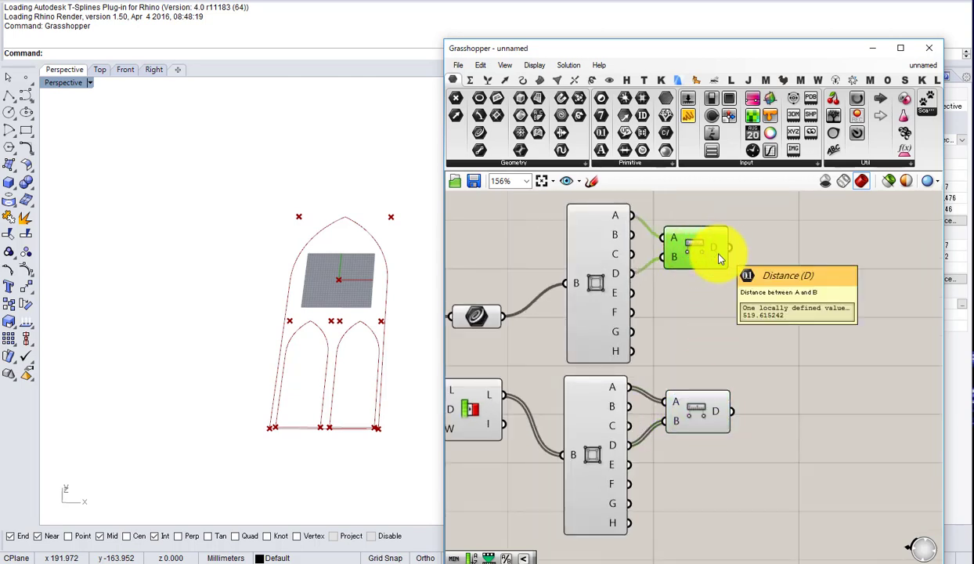
# Step: Add a Division component that divides the lancet arches' distance (A) by the outer arch's distance (B)
pyautogui.click(761, 363)
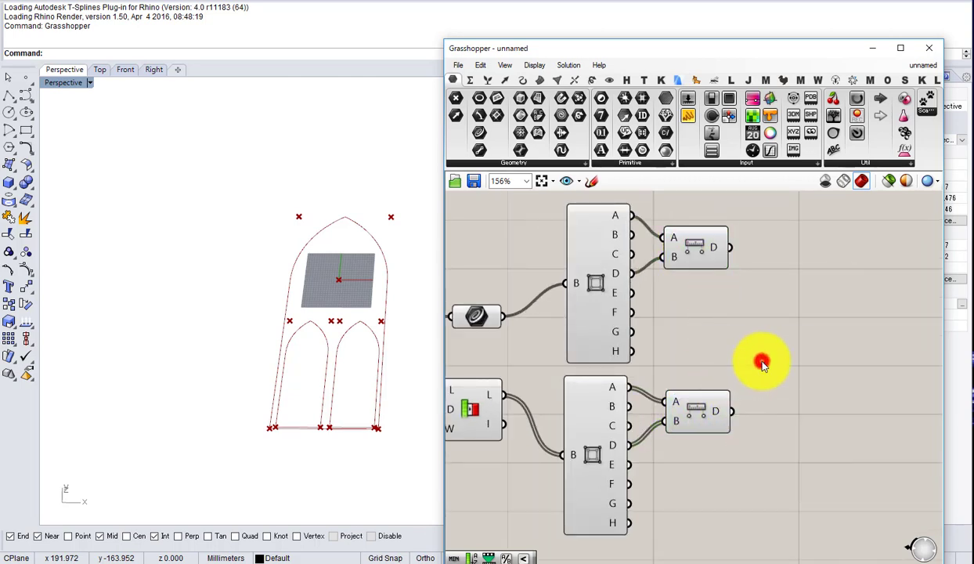
pyautogui.doubleClick(761, 363)
pyautogui.write('division')
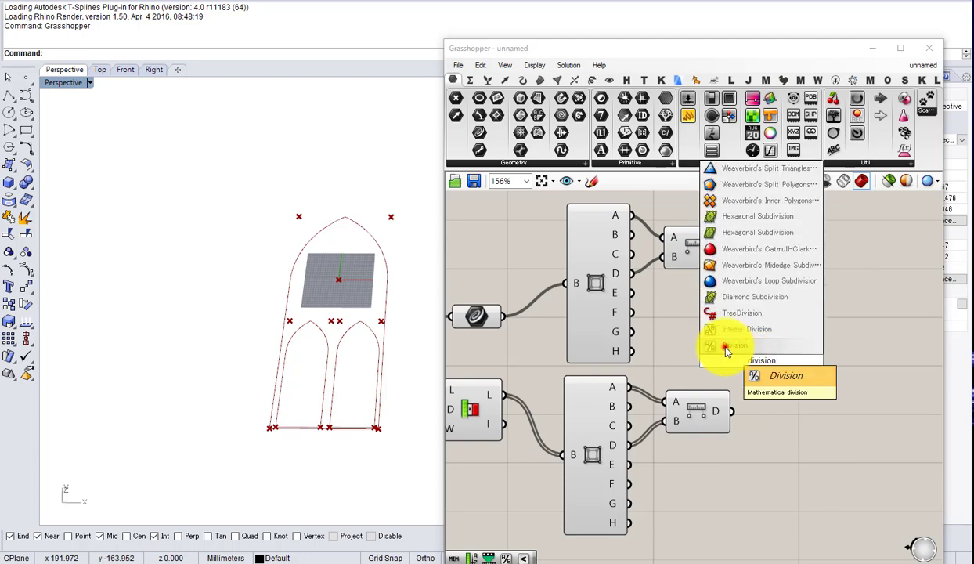
pyautogui.click(726, 347)
pyautogui.scroll(2, 734, 369)
pyautogui.moveTo(764, 358); pyautogui.dragTo(790, 373)
pyautogui.scroll(-3, 790, 376)
pyautogui.moveTo(720, 438); pyautogui.dragTo(824, 333)
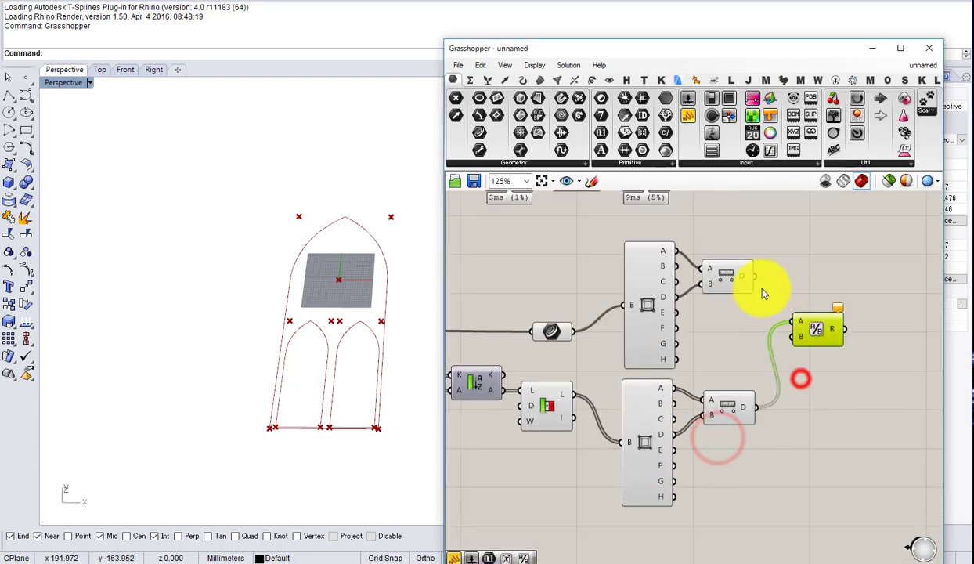
pyautogui.scroll(1, 764, 293)
pyautogui.moveTo(733, 269); pyautogui.dragTo(798, 348)
pyautogui.scroll(-4, 825, 347)
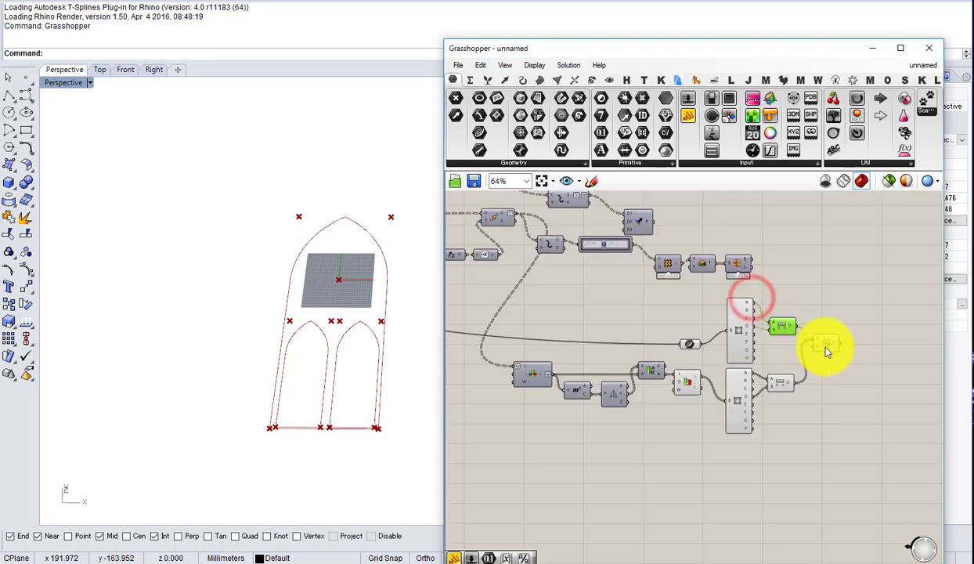
# Step: Select the outer arch's Curve parameter and the Brep Join component to check the geometry each one holds
pyautogui.scroll(3, 725, 345)
pyautogui.click(658, 344)
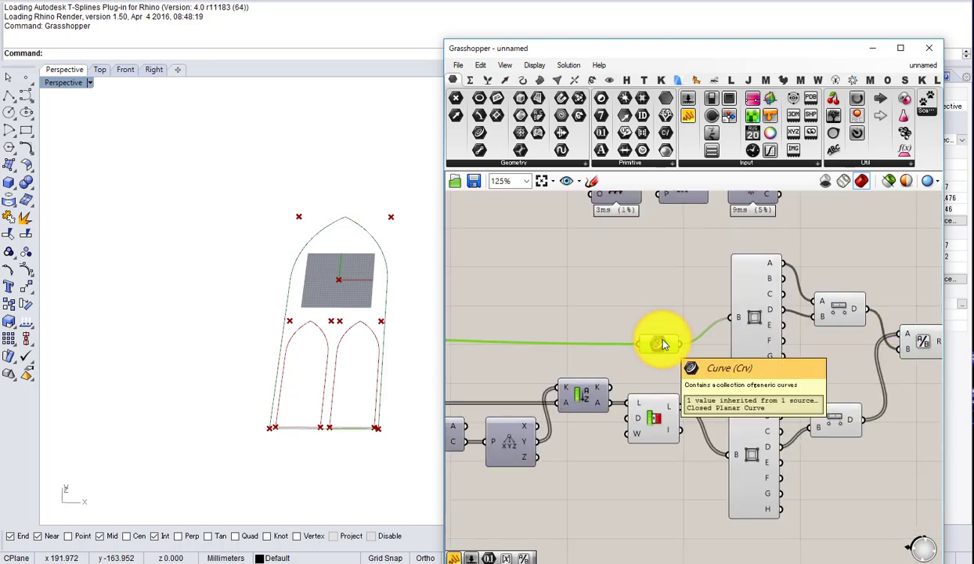
pyautogui.scroll(-3, 662, 370)
pyautogui.scroll(3, 721, 263)
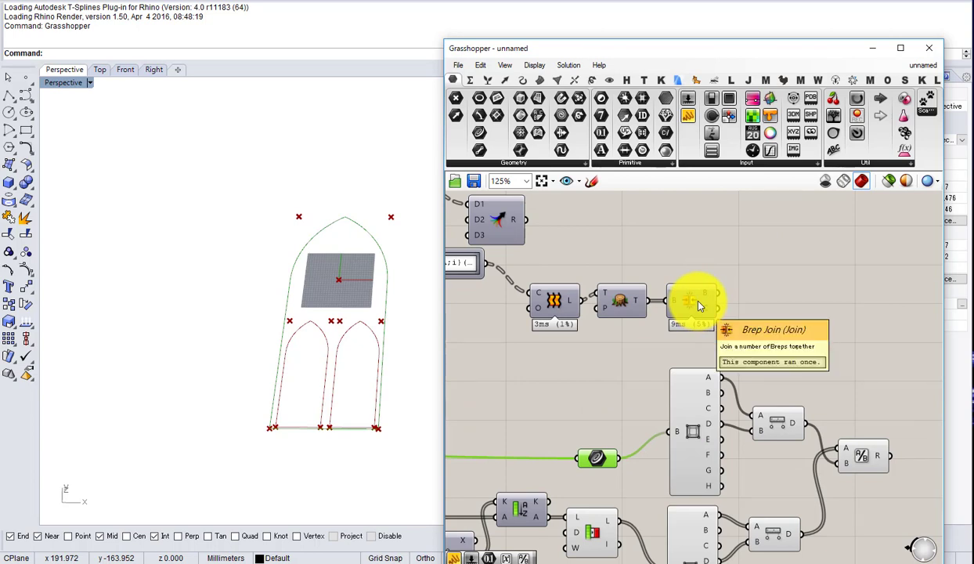
pyautogui.click(700, 305)
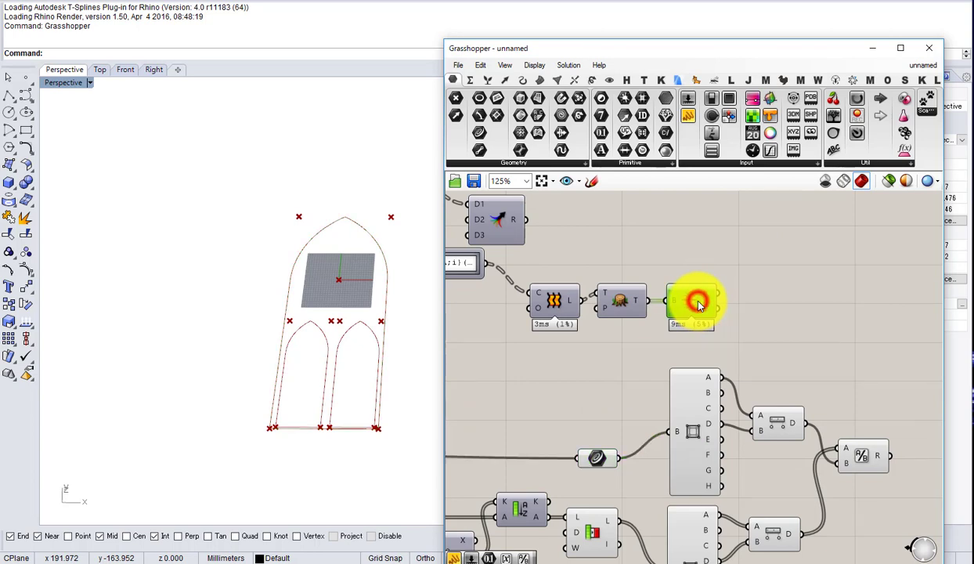
# Step: Move the Brep Join component clear of the Flatten Tree component and check the contents of its Breps output
pyautogui.scroll(-4, 699, 306)
pyautogui.moveTo(699, 306); pyautogui.dragTo(664, 303, button='right')
pyautogui.scroll(4, 792, 298)
pyautogui.scroll(-2, 663, 304)
pyautogui.moveTo(656, 305); pyautogui.dragTo(759, 304)
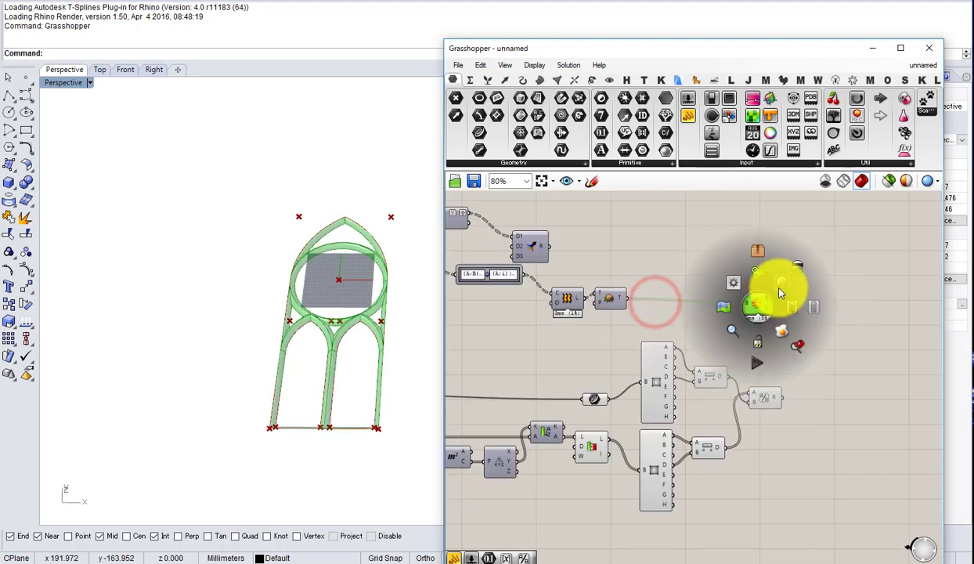
pyautogui.moveTo(805, 290); pyautogui.dragTo(711, 296, button='right')
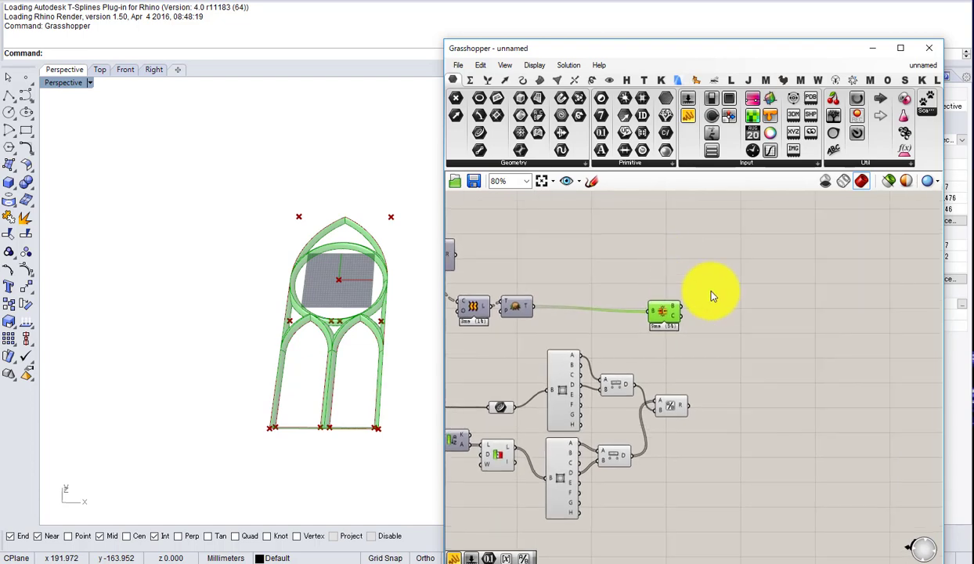
pyautogui.scroll(2, 713, 297)
pyautogui.moveTo(616, 324); pyautogui.dragTo(616, 316)
pyautogui.scroll(-1, 615, 315)
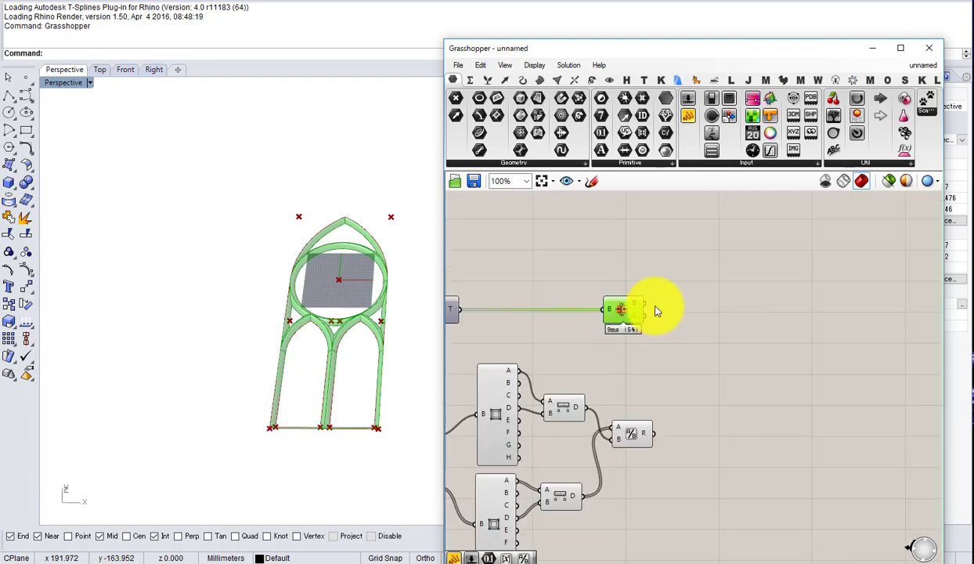
pyautogui.moveTo(640, 307)
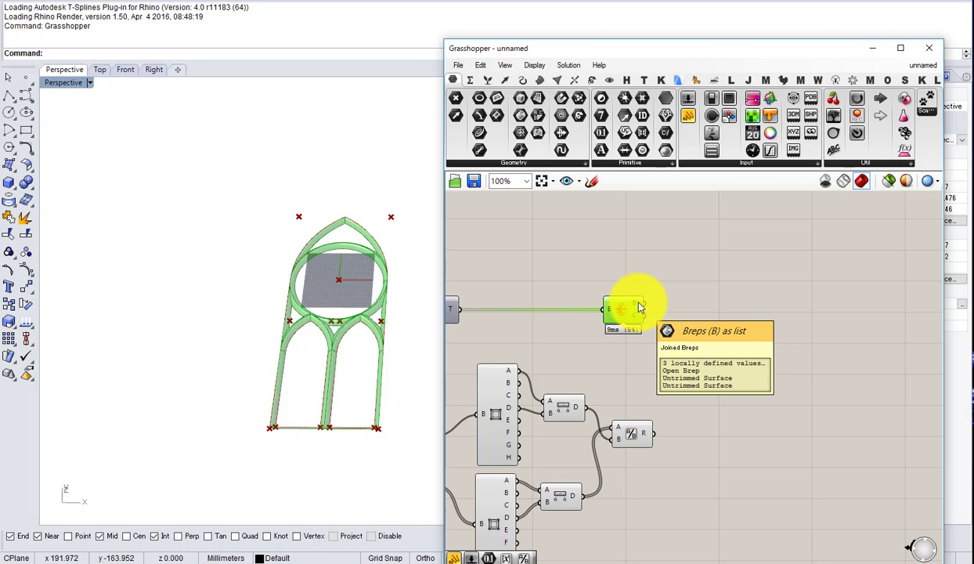
pyautogui.moveTo(639, 305); pyautogui.dragTo(758, 307, button='right')
pyautogui.moveTo(734, 307); pyautogui.dragTo(669, 310)
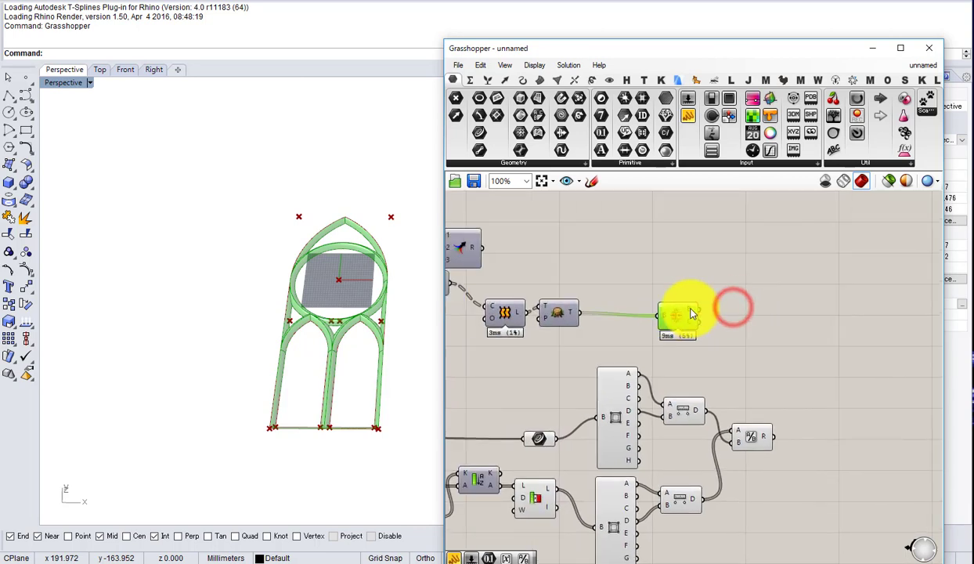
# Step: Add a Group component fed by Brep Join's B output, and turn off the preview of Brep Join
pyautogui.doubleClick(746, 312)
pyautogui.write('gr')
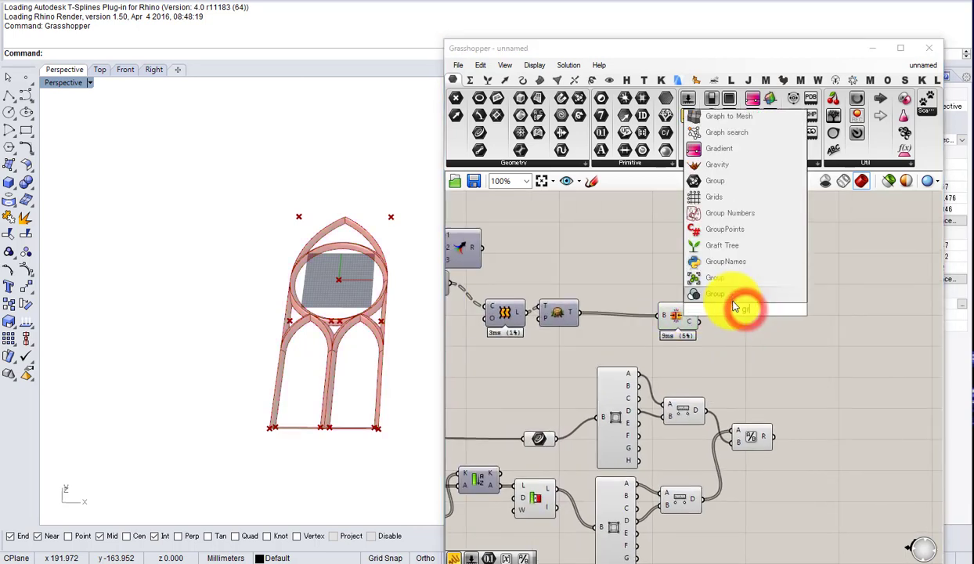
pyautogui.click(731, 283)
pyautogui.moveTo(697, 310); pyautogui.dragTo(728, 311)
pyautogui.moveTo(684, 313); pyautogui.dragTo(670, 311)
pyautogui.middleClick(674, 302)
pyautogui.click(664, 263)
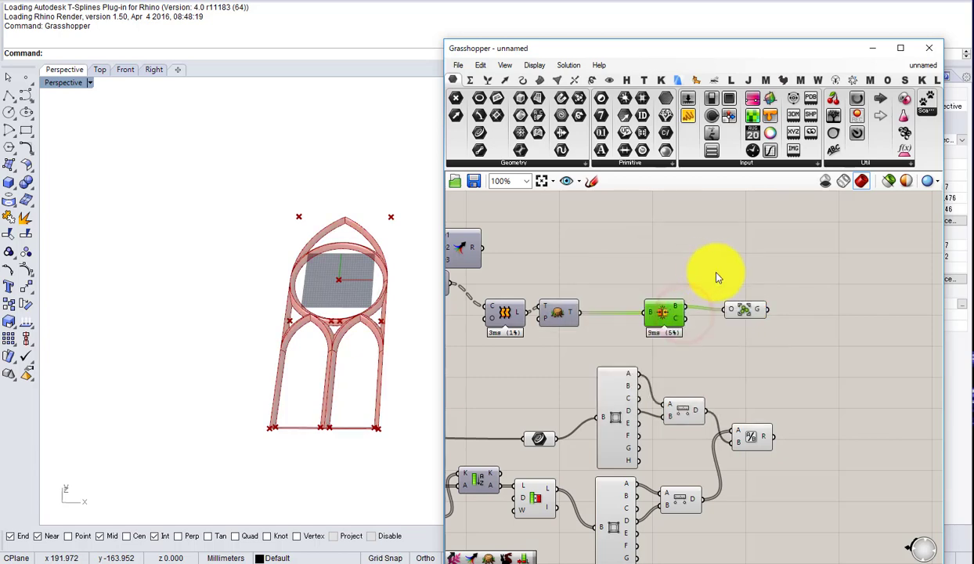
pyautogui.moveTo(751, 305); pyautogui.dragTo(740, 304)
# Step: Review the earlier parts of the definition and examine the curve component that follows the four-input Merge
pyautogui.scroll(-3, 860, 268)
pyautogui.moveTo(661, 289); pyautogui.dragTo(830, 317, button='right')
pyautogui.moveTo(664, 306); pyautogui.dragTo(940, 334, button='right')
pyautogui.scroll(2, 641, 285)
pyautogui.scroll(-2, 641, 287)
pyautogui.moveTo(553, 325); pyautogui.dragTo(755, 333, button='right')
pyautogui.moveTo(509, 336); pyautogui.dragTo(674, 332, button='right')
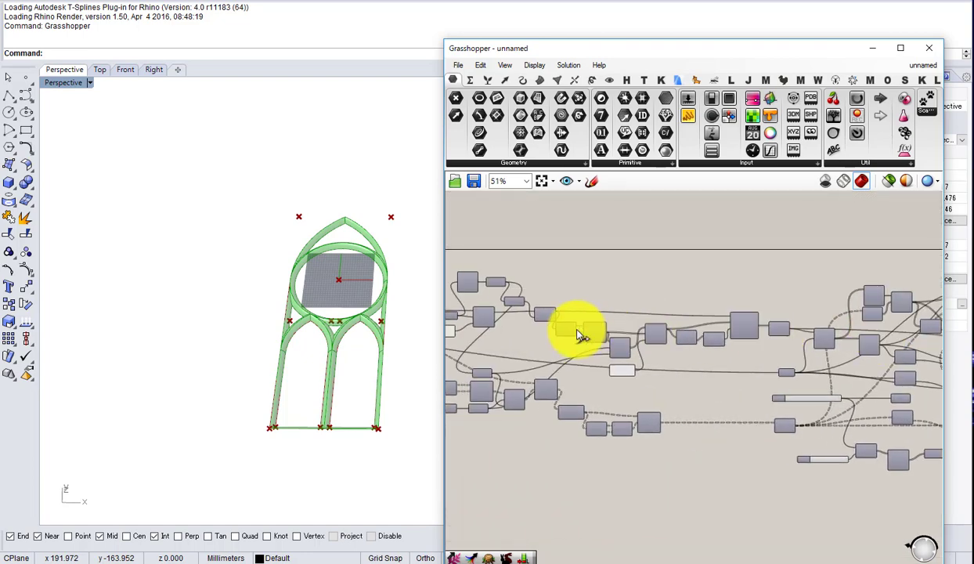
pyautogui.scroll(2, 579, 333)
pyautogui.moveTo(543, 325); pyautogui.dragTo(787, 350, button='right')
pyautogui.scroll(-4, 788, 350)
pyautogui.scroll(3, 581, 330)
pyautogui.scroll(-2, 717, 352)
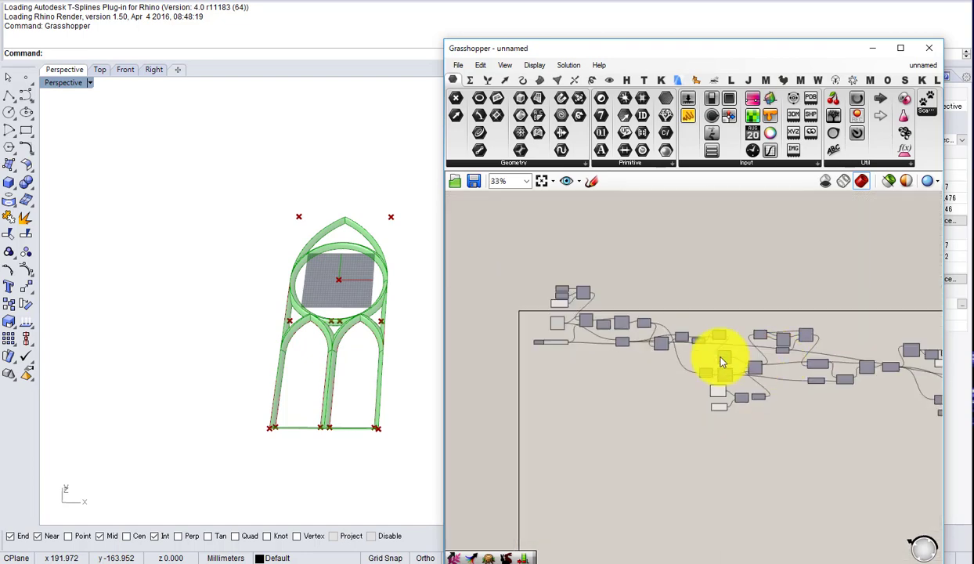
pyautogui.scroll(2, 605, 328)
pyautogui.moveTo(940, 353); pyautogui.dragTo(558, 353, button='right')
pyautogui.scroll(3, 757, 353)
pyautogui.moveTo(770, 352); pyautogui.dragTo(575, 347, button='right')
pyautogui.scroll(-2, 574, 348)
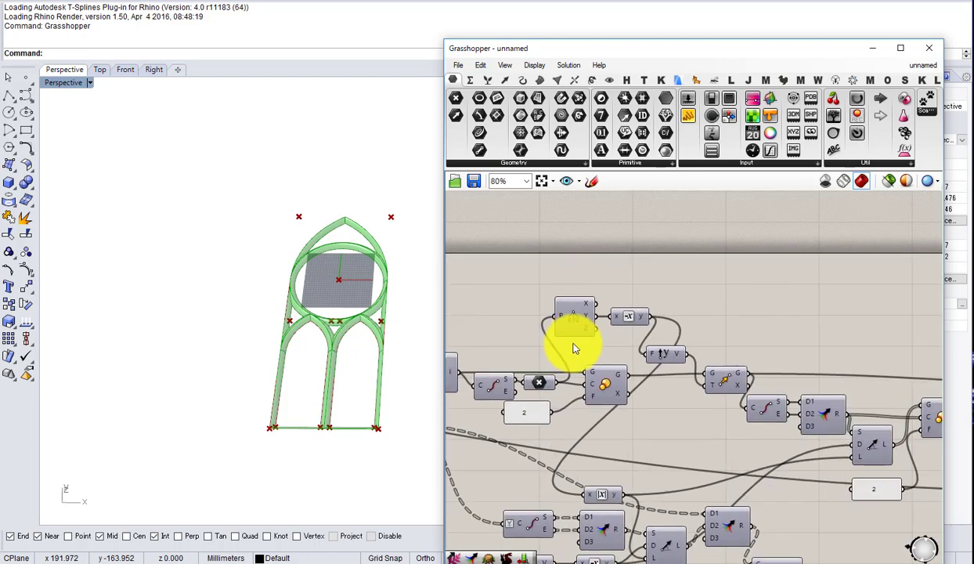
pyautogui.scroll(2, 590, 338)
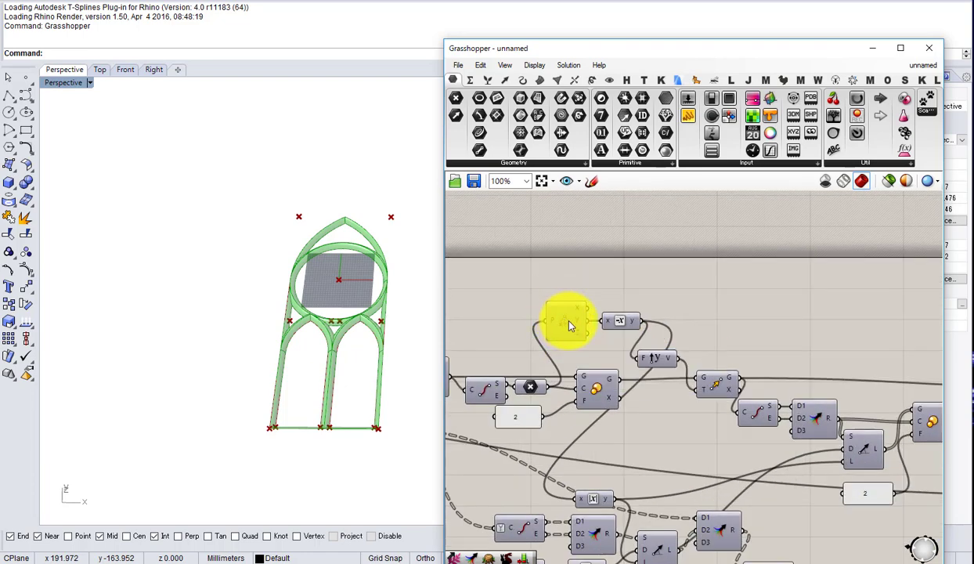
pyautogui.scroll(-3, 569, 325)
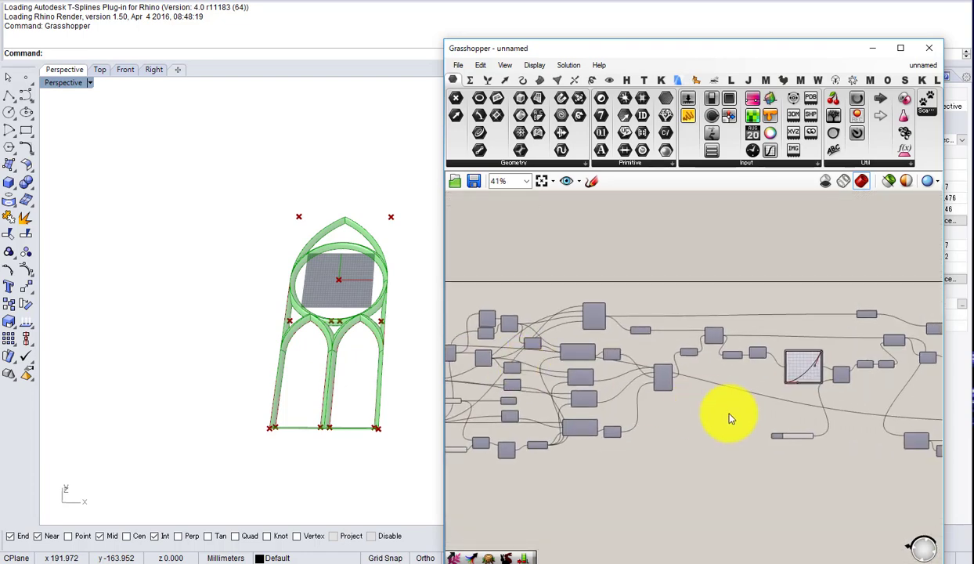
pyautogui.scroll(3, 686, 358)
pyautogui.scroll(-5, 765, 413)
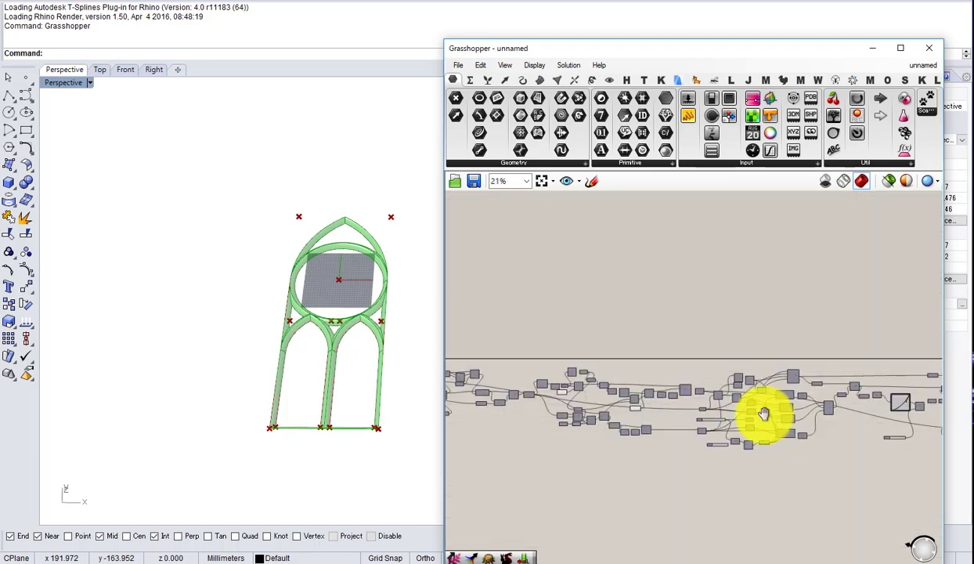
pyautogui.scroll(6, 687, 374)
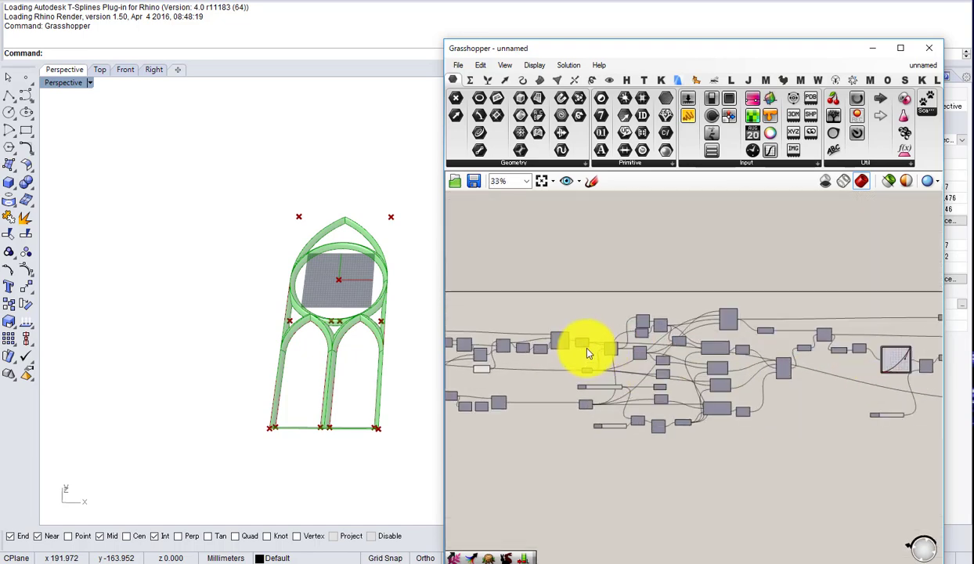
pyautogui.scroll(3, 647, 344)
pyautogui.click(693, 370)
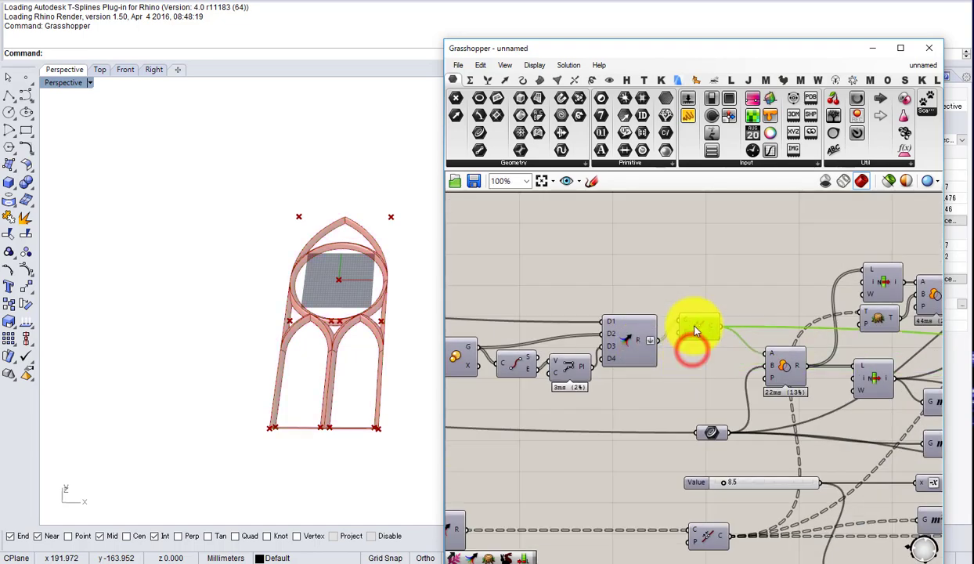
pyautogui.moveTo(830, 329); pyautogui.dragTo(622, 334, button='right')
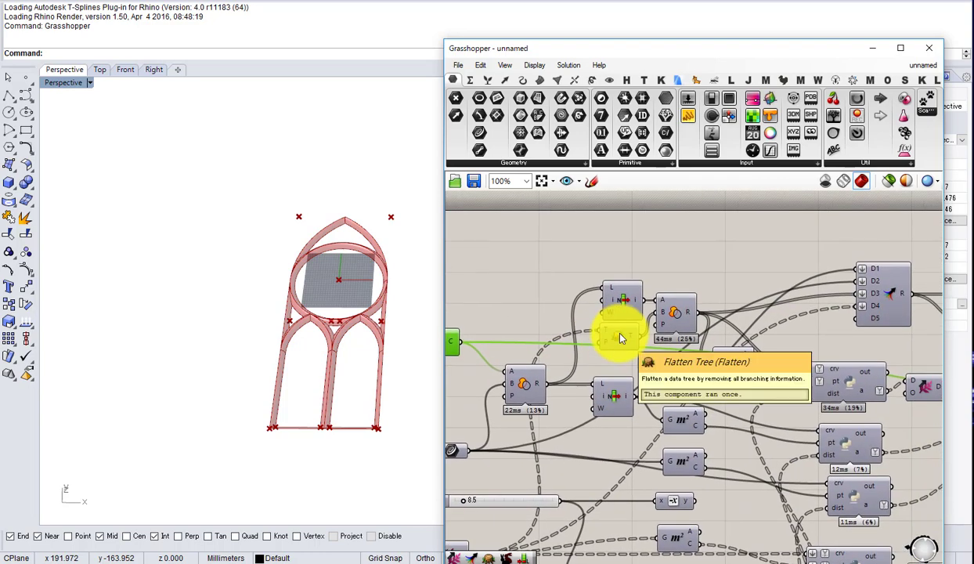
pyautogui.scroll(-6, 600, 347)
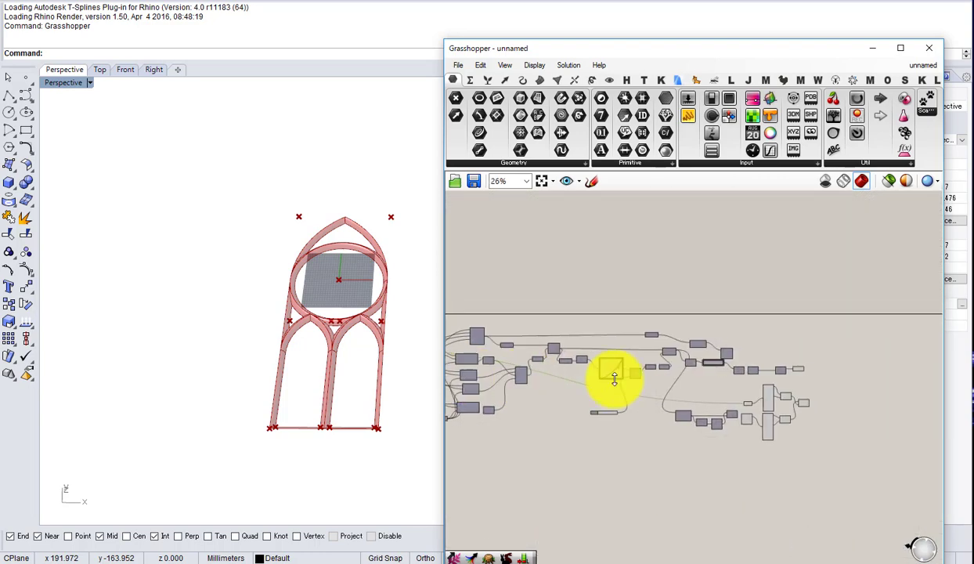
# Step: Add a Control Points component, connect the outer arch's Curve parameter to it, and place it clear of the neighbouring components
pyautogui.scroll(4, 752, 405)
pyautogui.scroll(4, 766, 410)
pyautogui.click(641, 376)
pyautogui.doubleClick(630, 300)
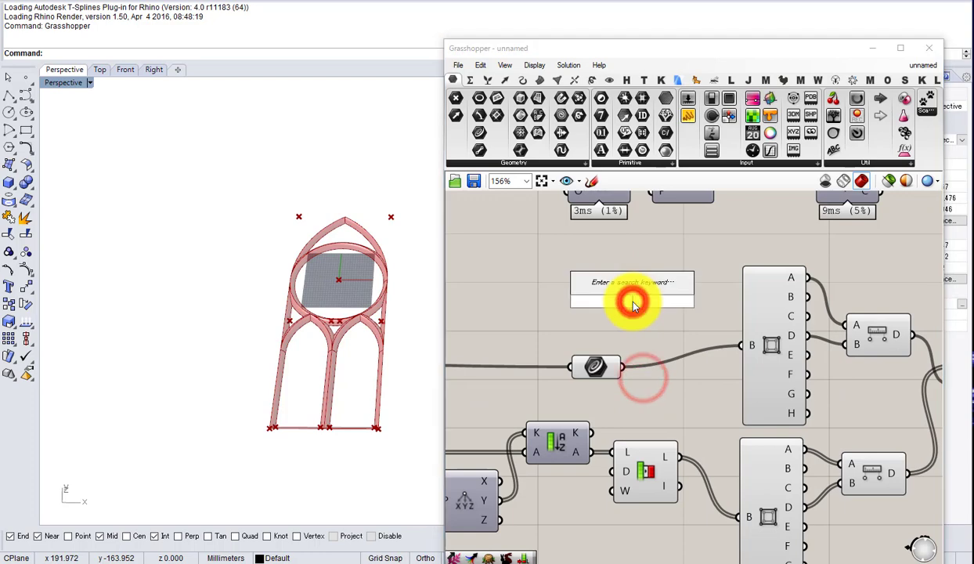
pyautogui.write('contr')
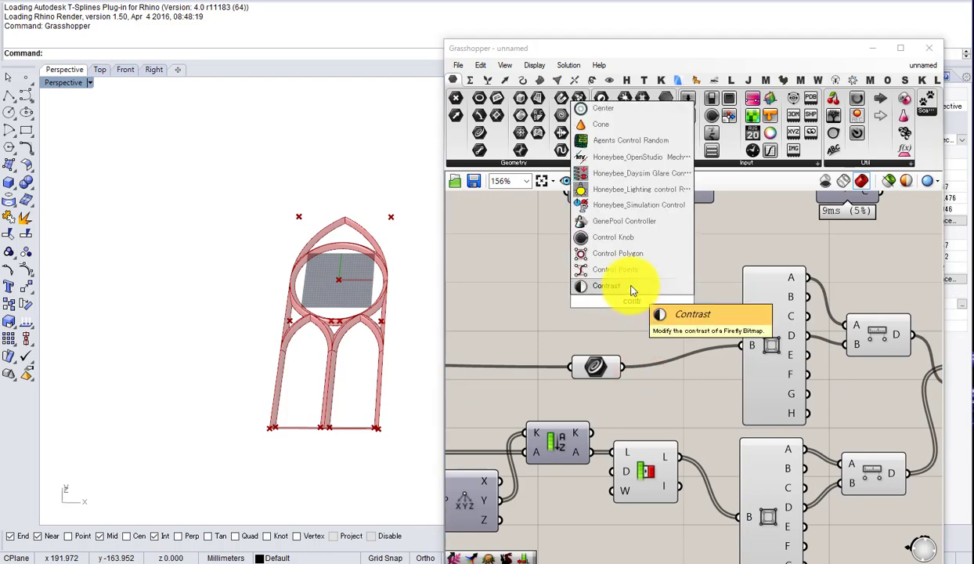
pyautogui.click(625, 268)
pyautogui.moveTo(621, 366); pyautogui.dragTo(636, 287)
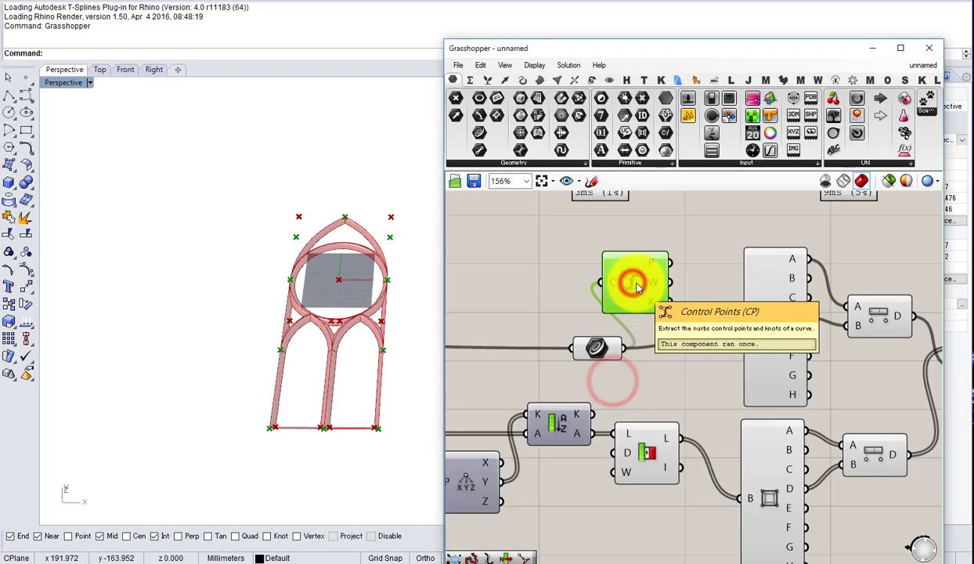
pyautogui.scroll(-5, 636, 287)
pyautogui.moveTo(788, 450); pyautogui.dragTo(517, 321)
pyautogui.moveTo(581, 310)
pyautogui.mouseDown()
pyautogui.moveTo(580, 384)
pyautogui.moveTo(592, 307)
pyautogui.mouseUp()
pyautogui.click(599, 337)
# Step: Add a Deconstruct component, feed it the Control Points' P output, and reposition both components above the outer arch's Curve parameter
pyautogui.scroll(4, 596, 385)
pyautogui.doubleClick(667, 299)
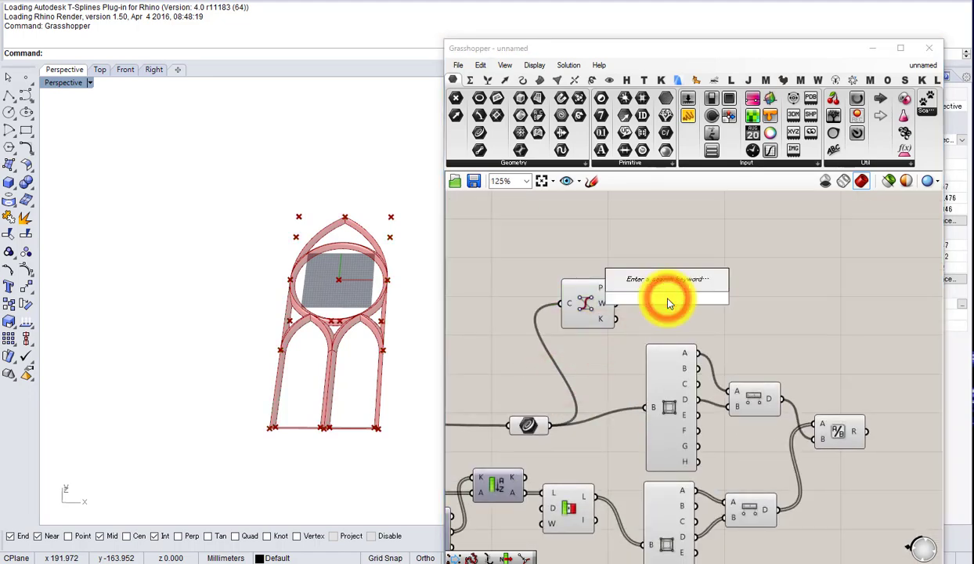
pyautogui.write('decon')
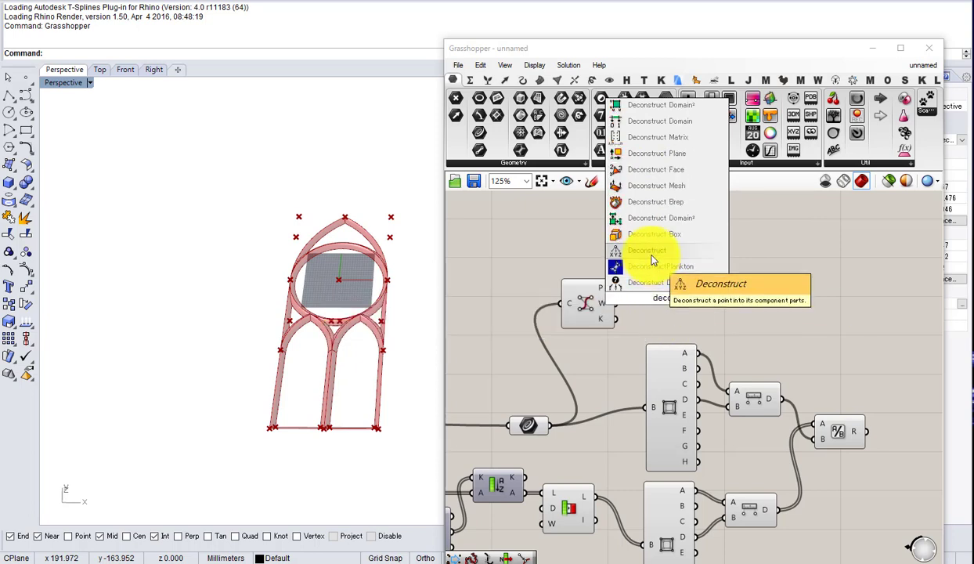
pyautogui.click(651, 254)
pyautogui.moveTo(615, 283); pyautogui.dragTo(655, 300)
pyautogui.moveTo(680, 253); pyautogui.dragTo(591, 304)
pyautogui.moveTo(588, 296); pyautogui.dragTo(481, 256)
# Step: Add a Sort List component keyed (K) by the Y coordinates, with the outer arch's control points (P) as its A input
pyautogui.doubleClick(642, 289)
pyautogui.write('sort')
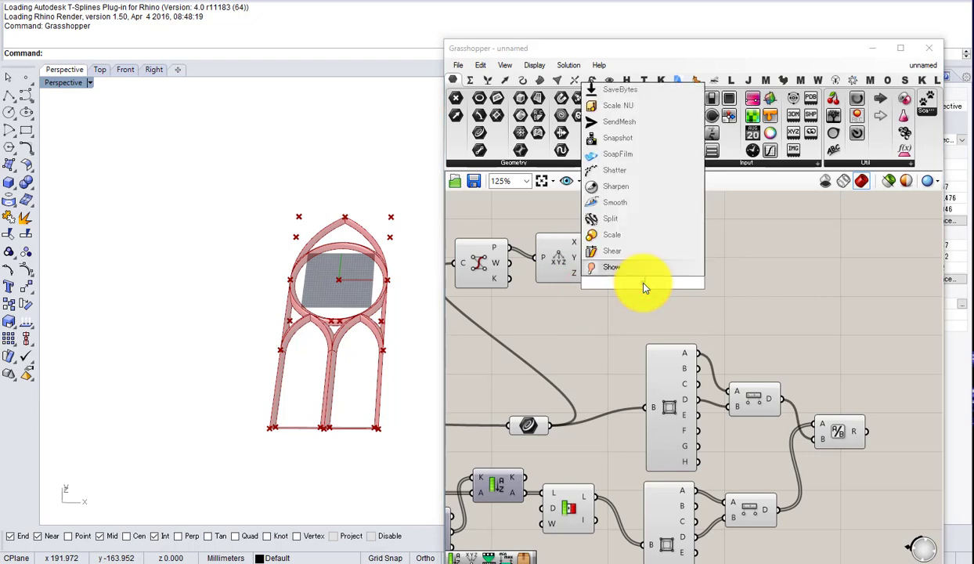
pyautogui.click(618, 261)
pyautogui.scroll(3, 591, 287)
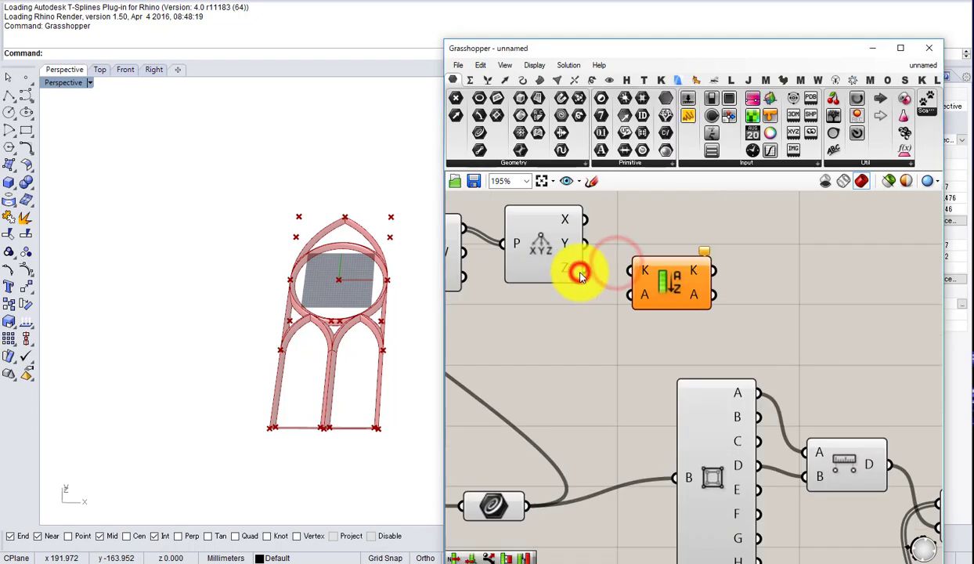
pyautogui.scroll(-2, 581, 274)
pyautogui.moveTo(581, 255); pyautogui.dragTo(615, 272)
pyautogui.moveTo(633, 274); pyautogui.dragTo(644, 253)
pyautogui.scroll(-2, 644, 253)
pyautogui.scroll(2, 556, 246)
pyautogui.moveTo(554, 245); pyautogui.dragTo(676, 268)
# Step: Reverse Sort List's A output and connect it to the L input of a new List Item component
pyautogui.doubleClick(757, 271)
pyautogui.write('item')
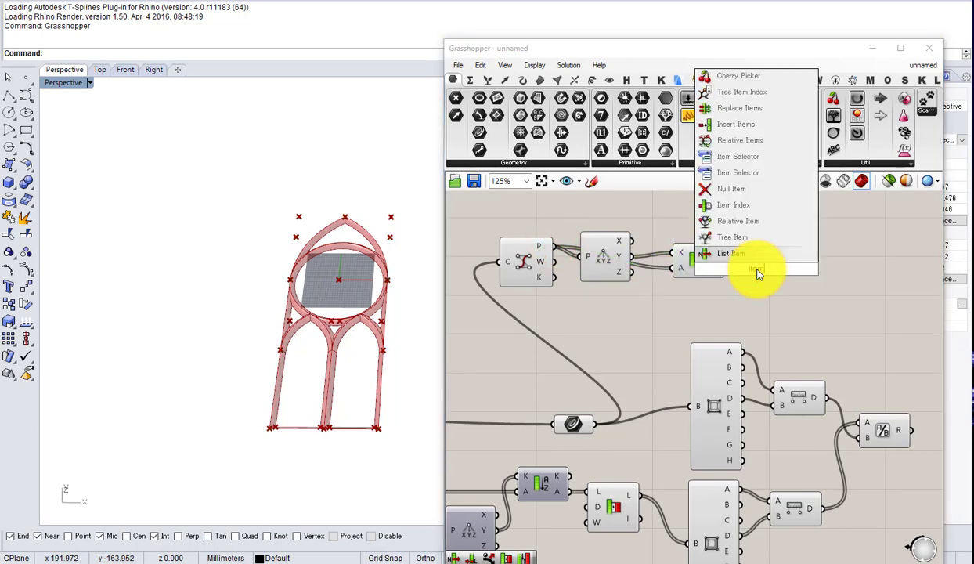
pyautogui.press('Return')
pyautogui.scroll(3, 718, 266)
pyautogui.rightClick(717, 282)
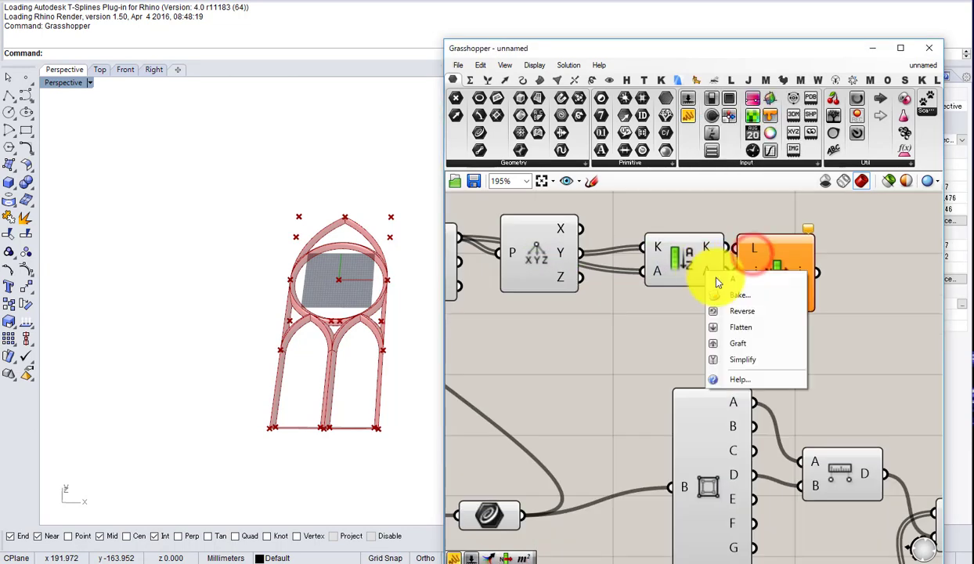
pyautogui.click(735, 313)
pyautogui.moveTo(783, 270); pyautogui.dragTo(813, 270)
pyautogui.moveTo(740, 272); pyautogui.dragTo(768, 249)
pyautogui.moveTo(803, 267); pyautogui.dragTo(821, 277)
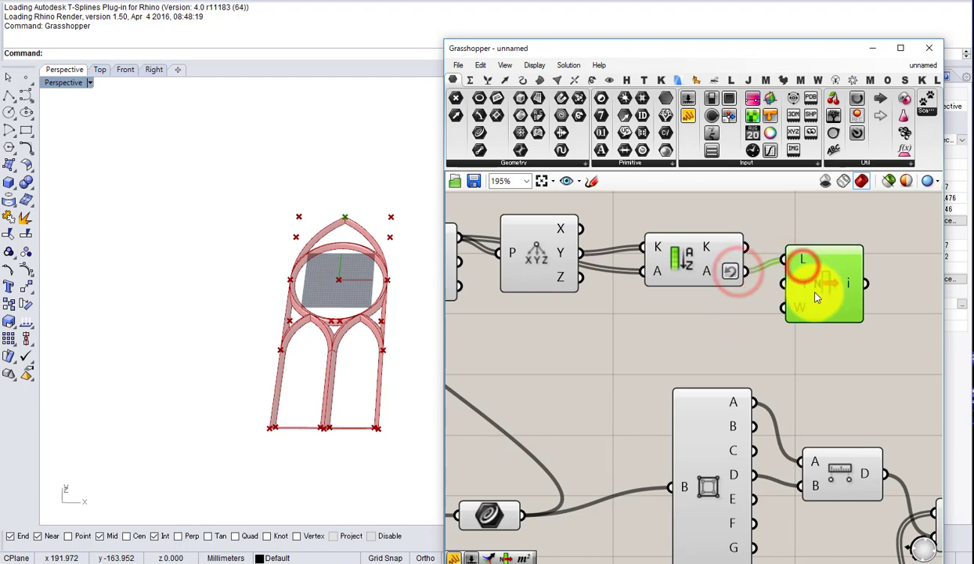
# Step: Spread apart the outer arch's and the lancets' Box Corners and Distance components, and move the Division component aside to open space
pyautogui.scroll(-3, 815, 295)
pyautogui.moveTo(813, 297); pyautogui.dragTo(712, 267, button='right')
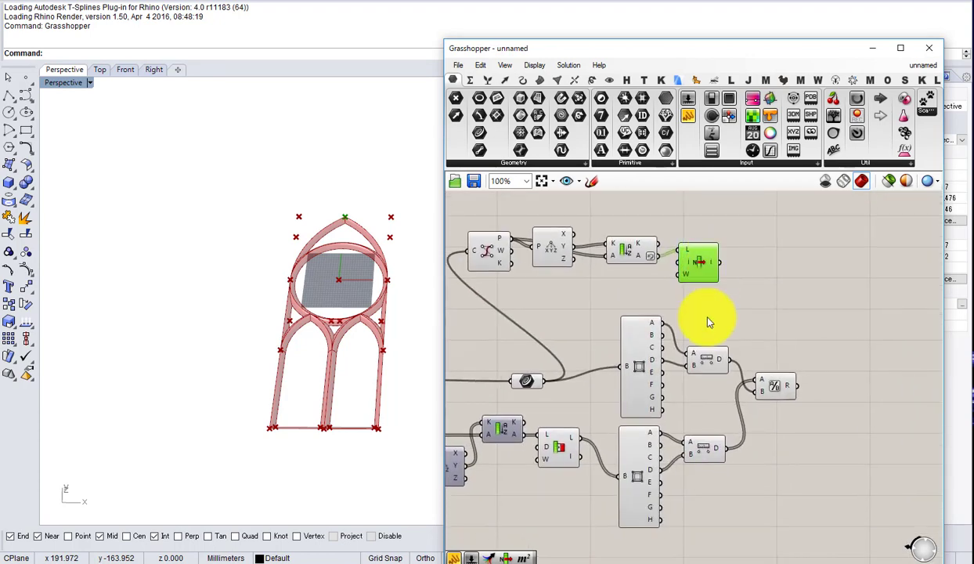
pyautogui.moveTo(673, 388); pyautogui.dragTo(741, 285, button='right')
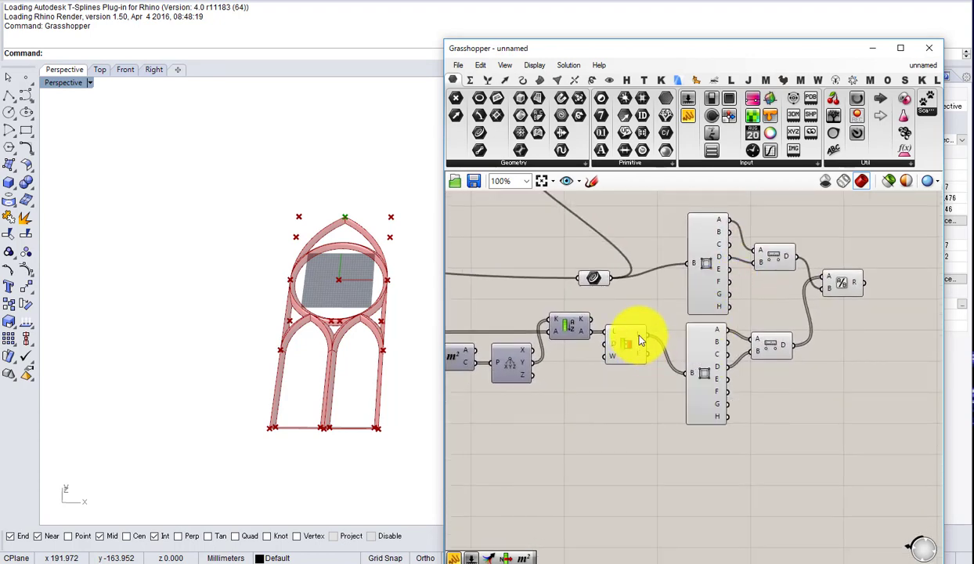
pyautogui.scroll(-4, 639, 335)
pyautogui.scroll(3, 645, 311)
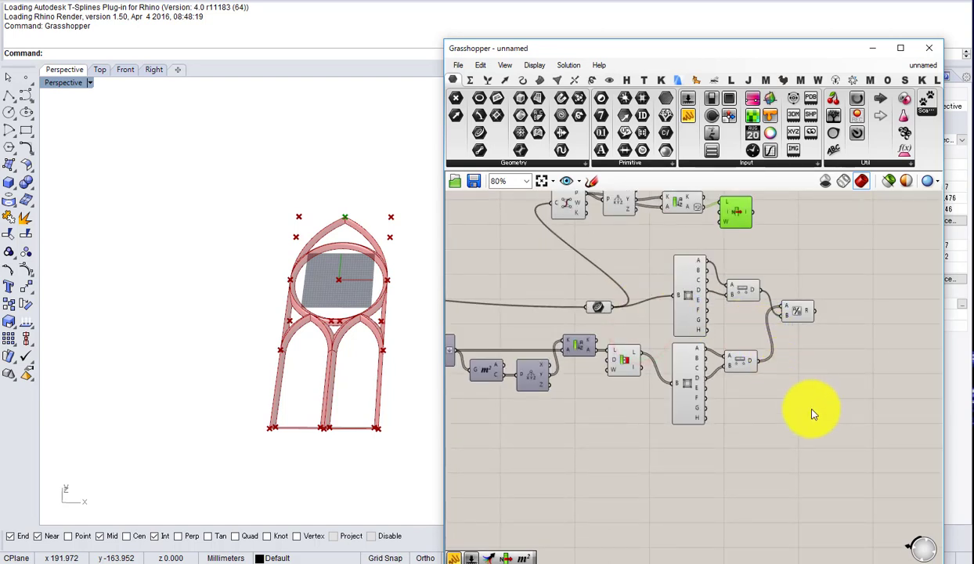
pyautogui.moveTo(760, 339); pyautogui.dragTo(749, 385, button='right')
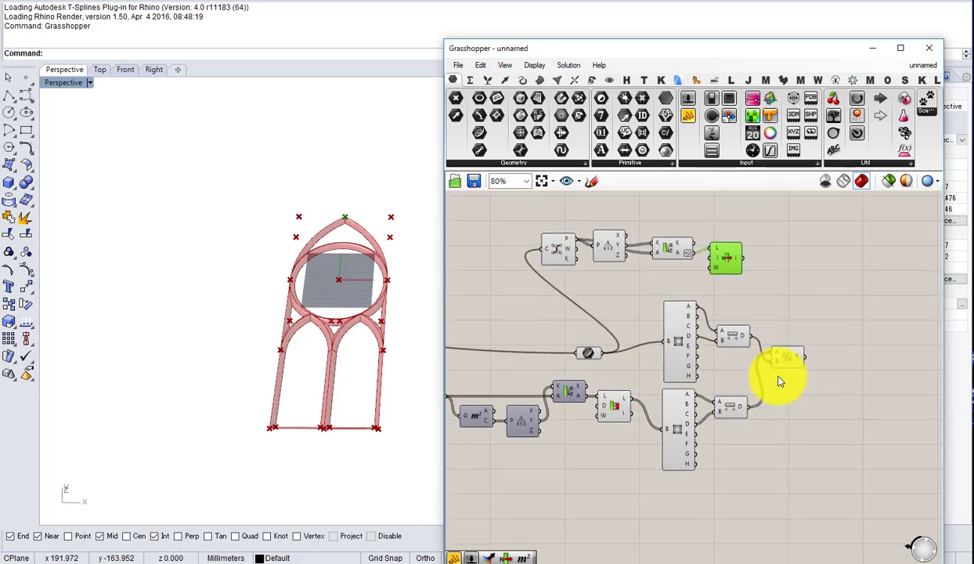
pyautogui.moveTo(828, 377); pyautogui.dragTo(691, 310)
pyautogui.click(771, 420)
pyautogui.moveTo(772, 462); pyautogui.dragTo(684, 403)
pyautogui.moveTo(684, 405); pyautogui.dragTo(698, 492)
pyautogui.moveTo(789, 335); pyautogui.dragTo(849, 345)
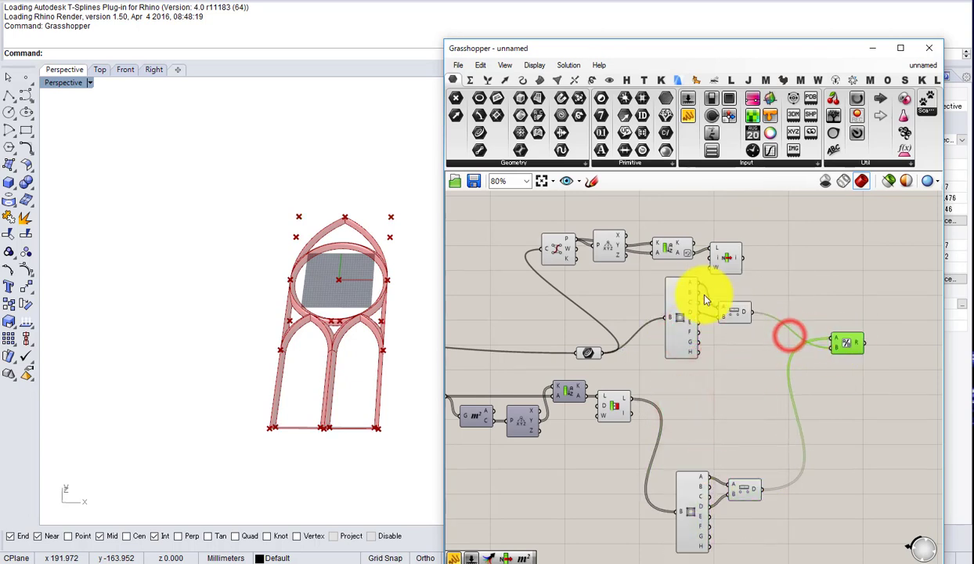
# Step: Duplicate the Control Points, Deconstruct, Sort List and List Item chain for the lancets, fed by the Sub List's L output
pyautogui.moveTo(776, 273); pyautogui.dragTo(655, 371)
pyautogui.scroll(2, 636, 413)
pyautogui.scroll(1, 636, 412)
pyautogui.scroll(-3, 681, 394)
pyautogui.moveTo(681, 394); pyautogui.dragTo(594, 401, button='right')
pyautogui.scroll(3, 705, 402)
# Step: Turn off the preview of the Control Points, Deconstruct and Sort List components in both the lancet and outer arch chains
pyautogui.moveTo(675, 420); pyautogui.dragTo(519, 352)
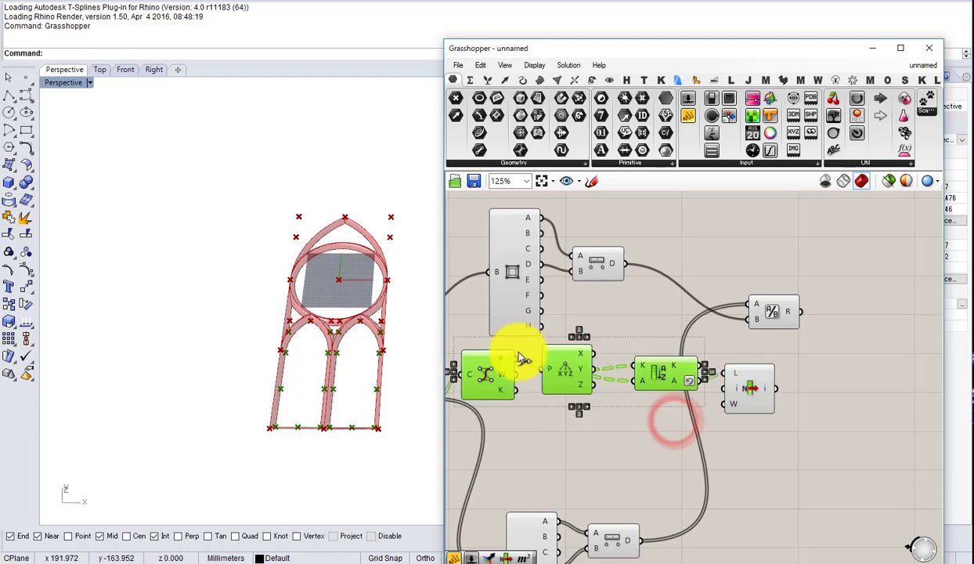
pyautogui.middleClick(517, 352)
pyautogui.click(554, 313)
pyautogui.scroll(-2, 665, 294)
pyautogui.moveTo(665, 293); pyautogui.dragTo(647, 344, button='right')
pyautogui.scroll(1, 670, 311)
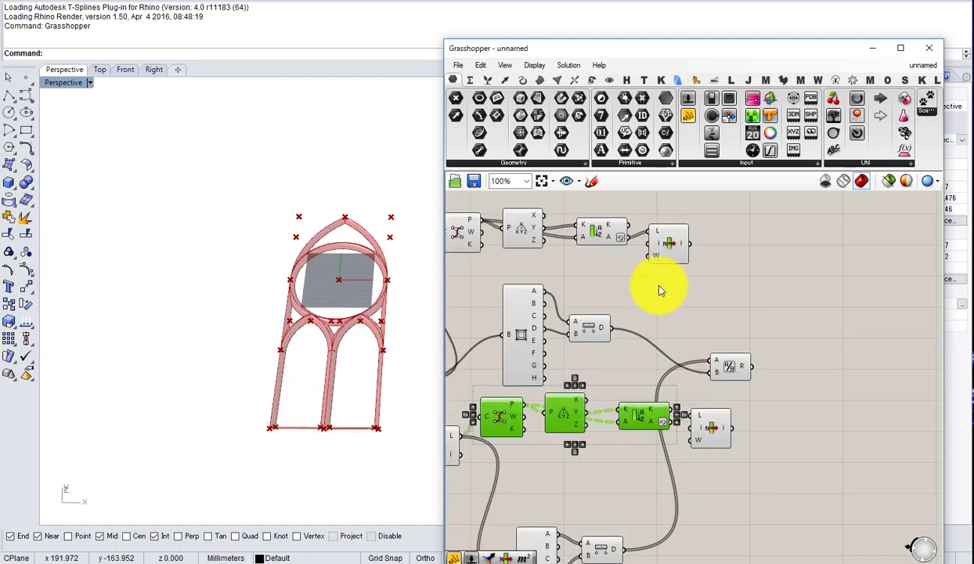
pyautogui.moveTo(661, 289); pyautogui.dragTo(768, 308, button='right')
pyautogui.moveTo(713, 290); pyautogui.dragTo(551, 244)
pyautogui.moveTo(564, 249); pyautogui.dragTo(598, 216, button='middle')
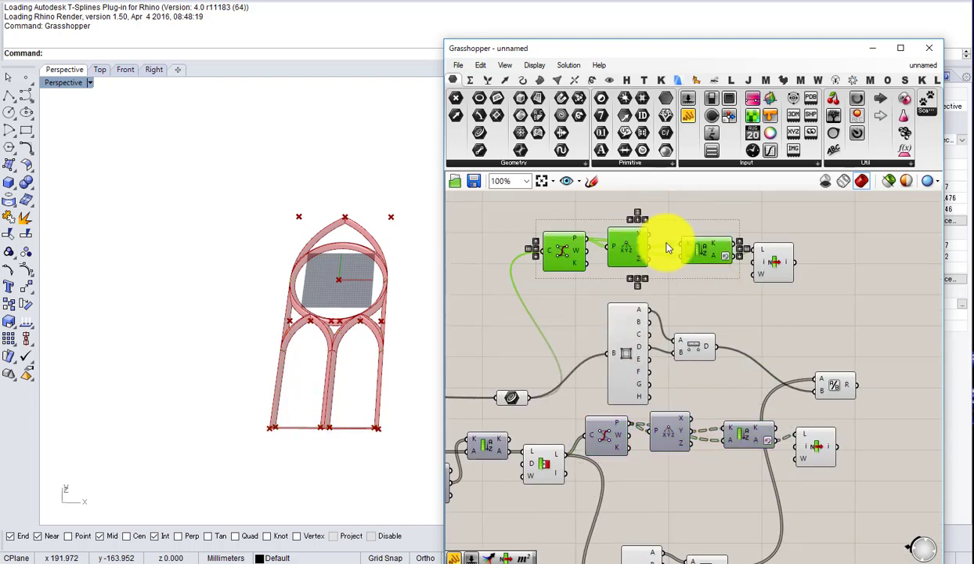
# Step: Move the Division component further out to make room beside the outer arch's and lancets' List Item components
pyautogui.moveTo(709, 251); pyautogui.dragTo(821, 273)
pyautogui.click(805, 283)
pyautogui.moveTo(798, 288); pyautogui.dragTo(744, 296, button='right')
pyautogui.moveTo(796, 390); pyautogui.dragTo(877, 418)
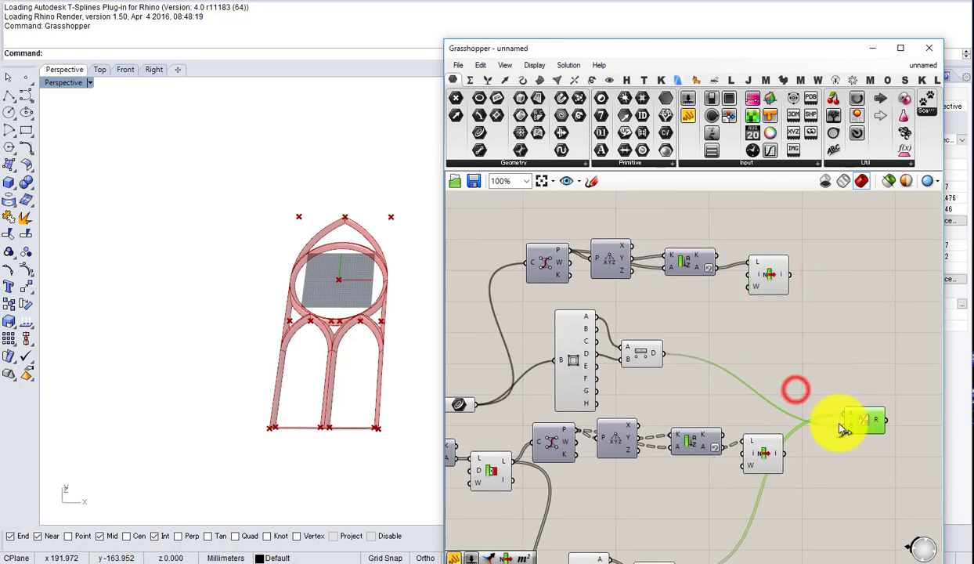
pyautogui.click(762, 452)
pyautogui.moveTo(787, 403); pyautogui.dragTo(835, 451)
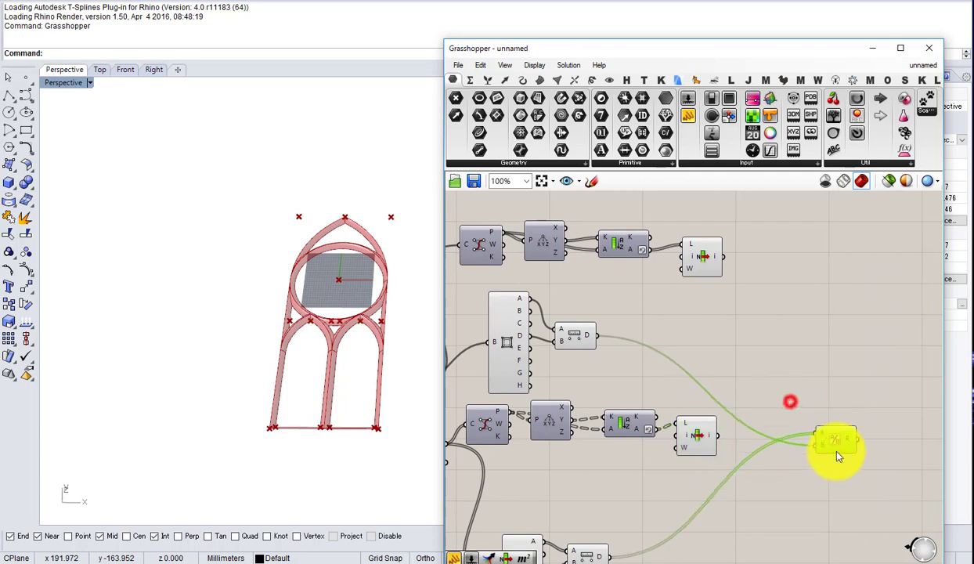
# Step: Add a Move component and connect the tracery Group's G output to its G input
pyautogui.doubleClick(746, 337)
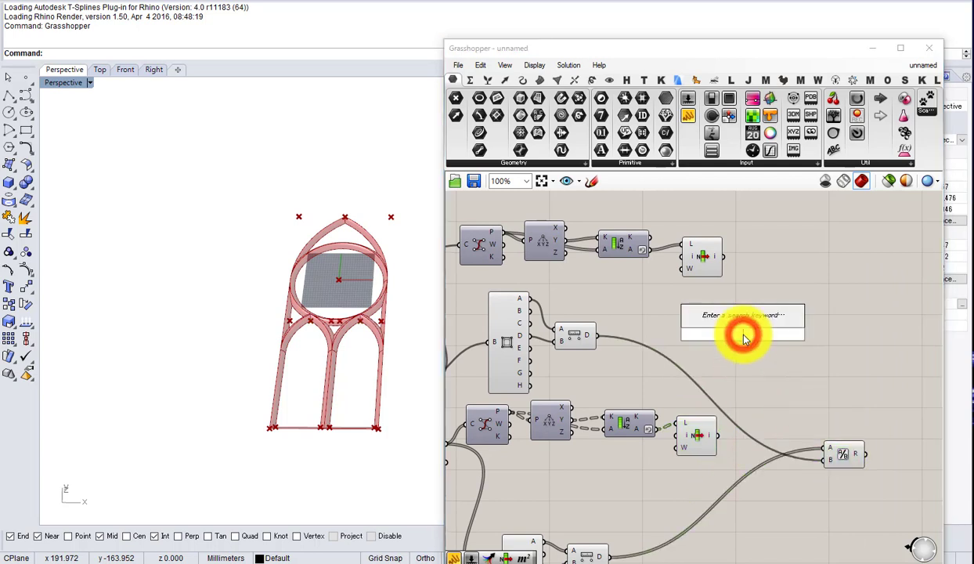
pyautogui.write('move')
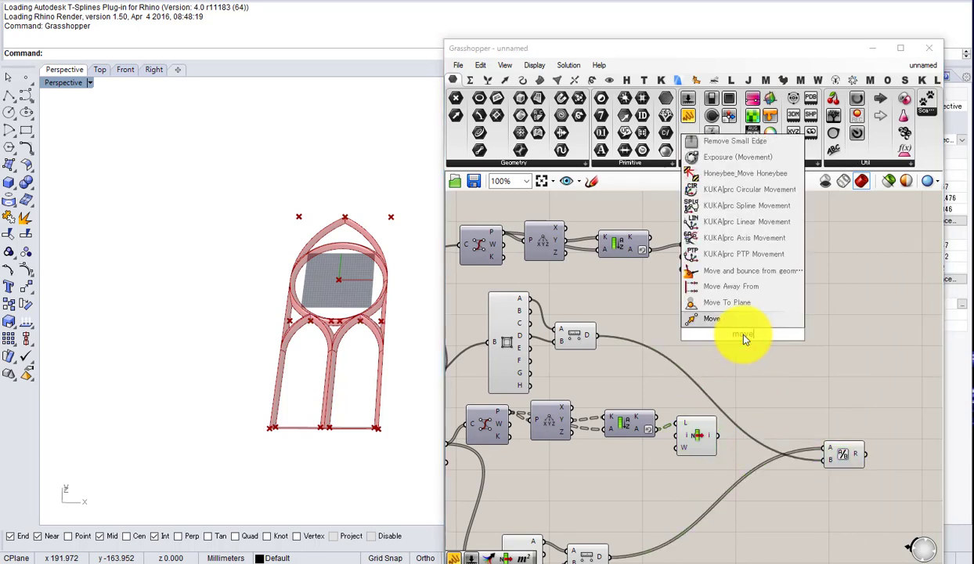
pyautogui.click(727, 314)
pyautogui.moveTo(744, 293); pyautogui.dragTo(746, 363, button='right')
pyautogui.scroll(1, 705, 328)
pyautogui.moveTo(691, 270); pyautogui.dragTo(700, 314, button='right')
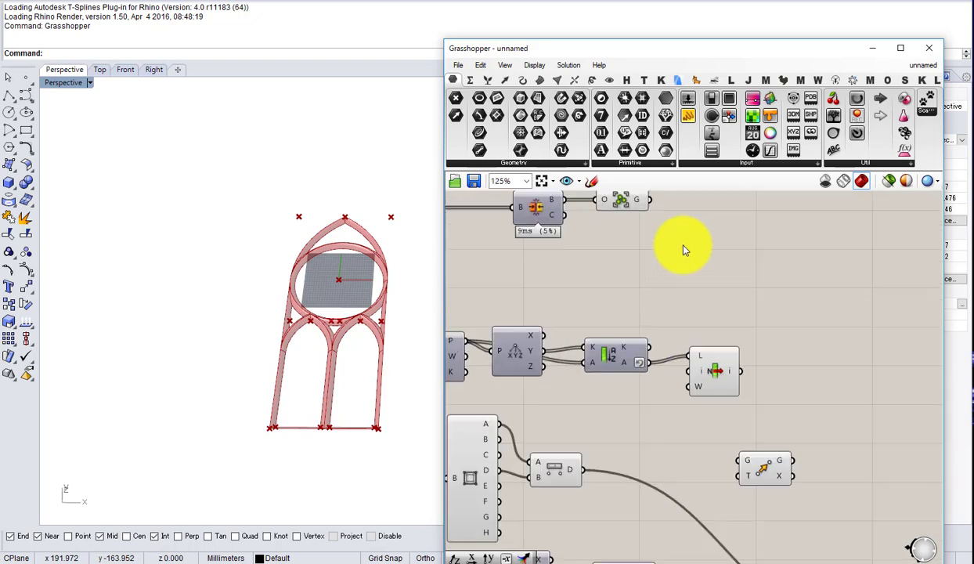
pyautogui.click(615, 200)
pyautogui.moveTo(636, 241); pyautogui.dragTo(631, 293, button='right')
pyautogui.moveTo(649, 256); pyautogui.dragTo(879, 494)
# Step: Add Vector 2Pt from the outer arch's List Item (A) to the lancets' List Item (B), and feed V into Move's T input
pyautogui.doubleClick(781, 505)
pyautogui.write('vector')
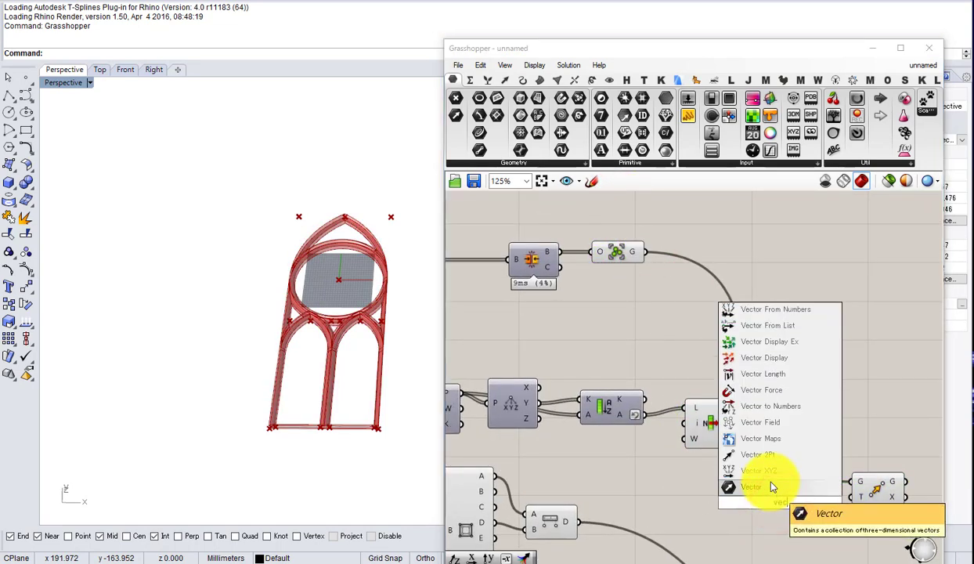
pyautogui.click(763, 458)
pyautogui.moveTo(763, 462); pyautogui.dragTo(731, 383, button='right')
pyautogui.moveTo(702, 346); pyautogui.dragTo(732, 409)
pyautogui.moveTo(713, 543); pyautogui.dragTo(714, 468, button='right')
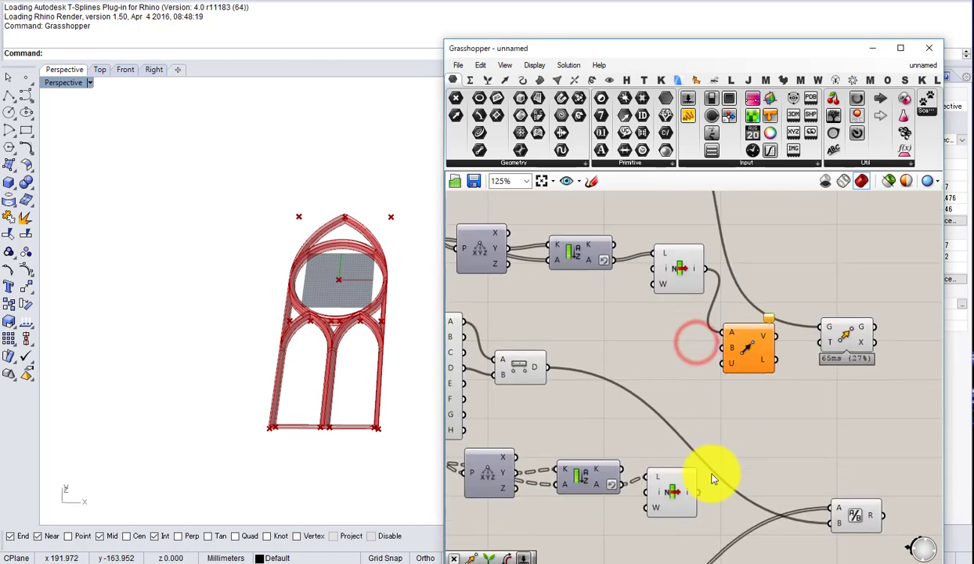
pyautogui.moveTo(696, 495); pyautogui.dragTo(825, 345)
pyautogui.moveTo(823, 371); pyautogui.dragTo(771, 379, button='right')
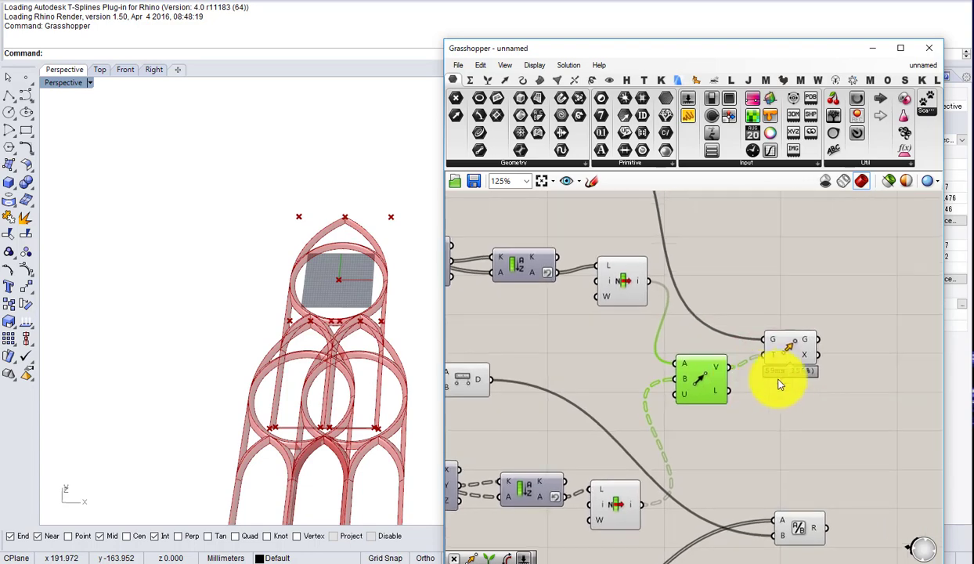
# Step: Add a Scale component, feeding the lancets' List Item into C and Move's G output into G
pyautogui.click(798, 349)
pyautogui.moveTo(797, 349); pyautogui.dragTo(762, 350, button='right')
pyautogui.rightClick(840, 368)
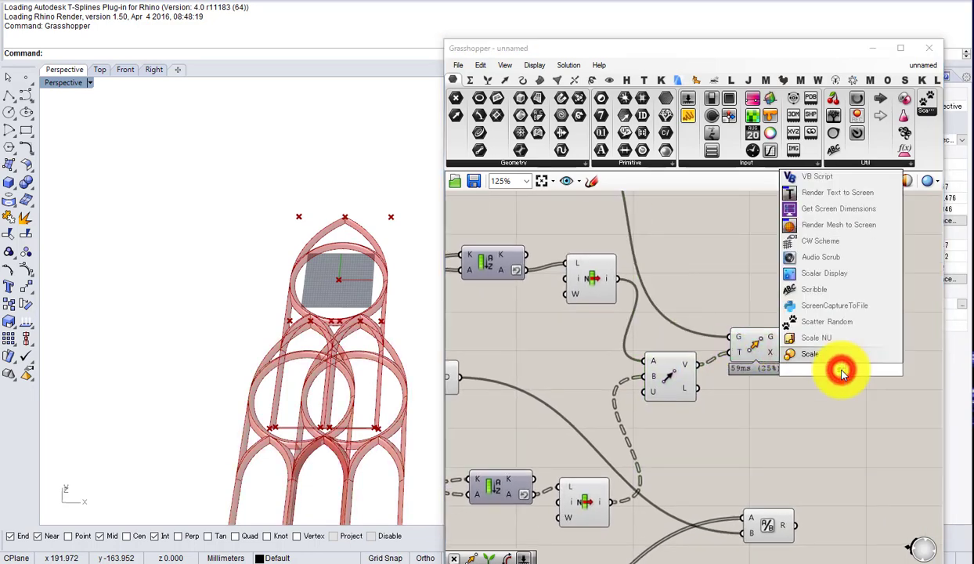
pyautogui.click(818, 354)
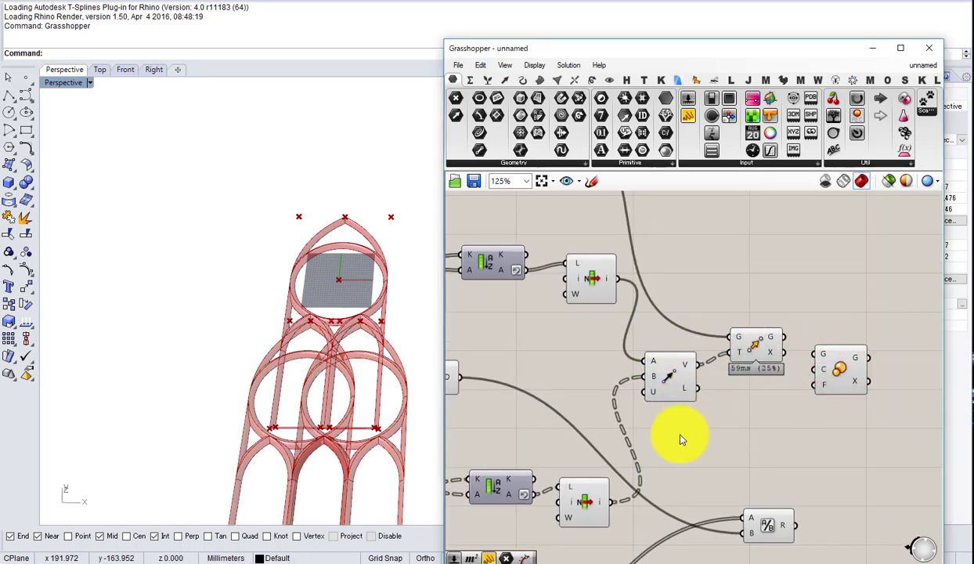
pyautogui.moveTo(610, 502); pyautogui.dragTo(815, 369)
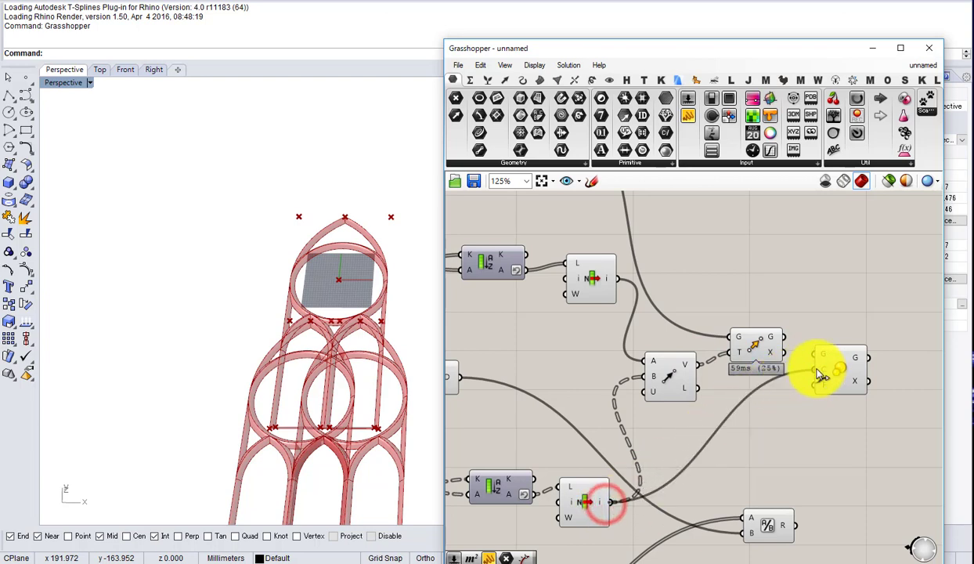
pyautogui.moveTo(774, 337); pyautogui.dragTo(841, 376)
pyautogui.moveTo(839, 376); pyautogui.dragTo(786, 380, button='right')
pyautogui.moveTo(784, 376); pyautogui.dragTo(800, 377)
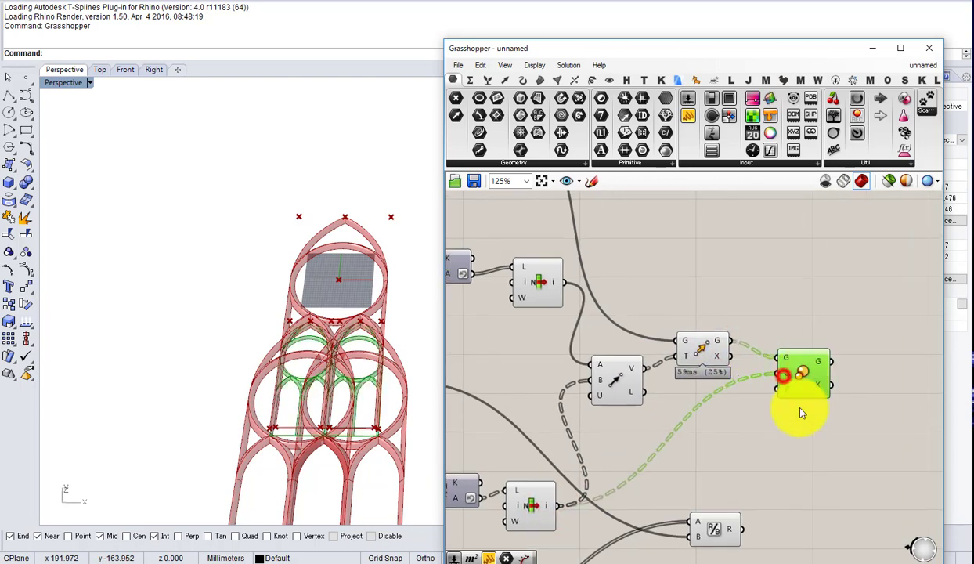
# Step: Graft the Division component's R output with a Graft Tree component and connect it to Scale's F input
pyautogui.moveTo(739, 525)
pyautogui.mouseDown()
pyautogui.moveTo(783, 403)
pyautogui.moveTo(756, 430)
pyautogui.moveTo(736, 526)
pyautogui.mouseUp()
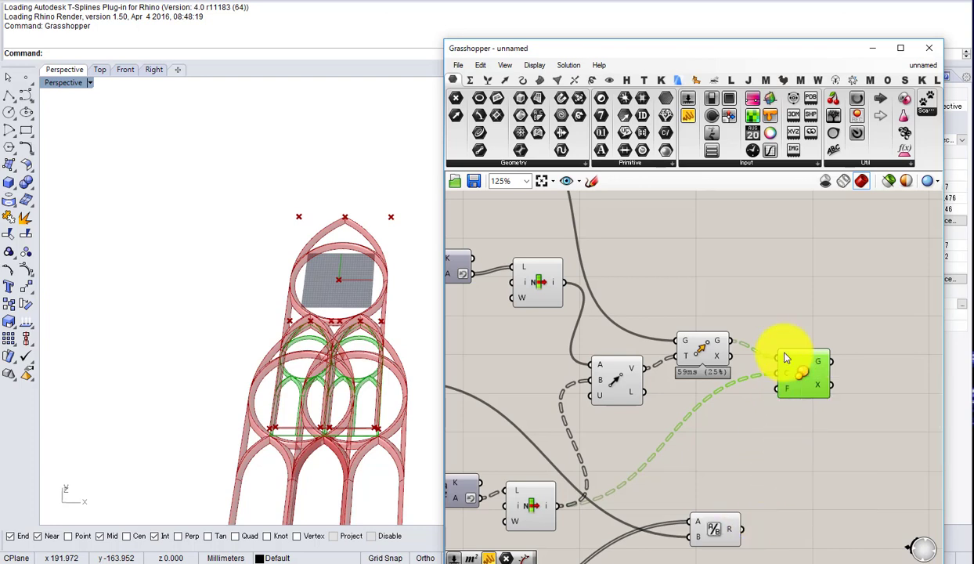
pyautogui.click(783, 501)
pyautogui.rightClick(783, 501)
pyautogui.click(764, 487)
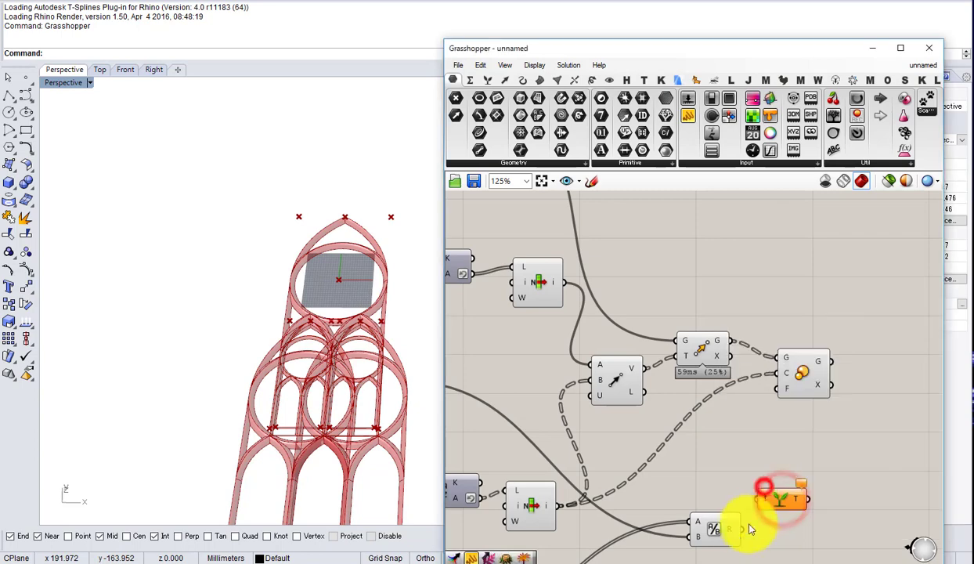
pyautogui.moveTo(774, 504); pyautogui.dragTo(729, 447)
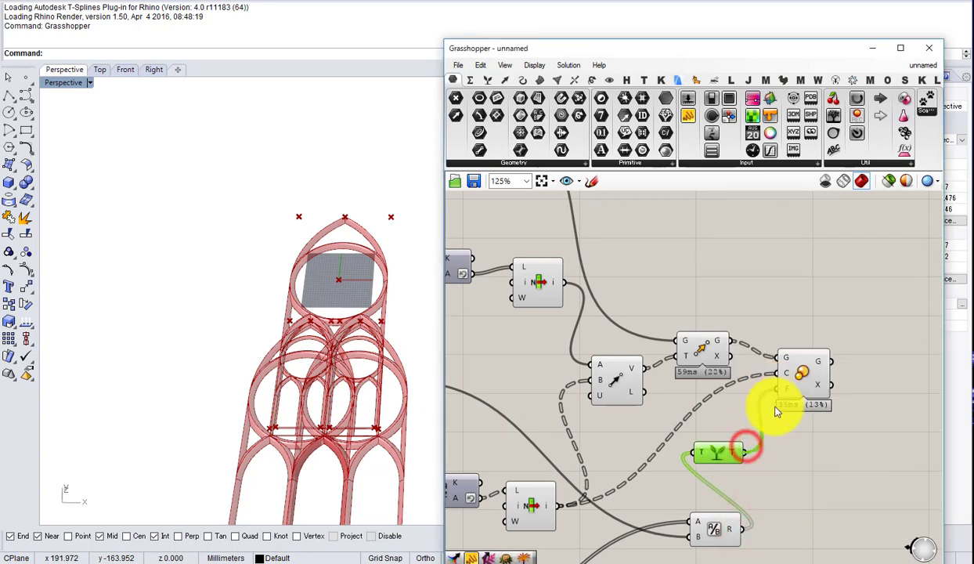
# Step: Turn off the preview of the List Item, Vector 2Pt, Move, Graft and Division components that feed Scale
pyautogui.scroll(-1, 771, 444)
pyautogui.moveTo(770, 444); pyautogui.dragTo(789, 421, button='right')
pyautogui.scroll(-1, 789, 421)
pyautogui.moveTo(769, 525); pyautogui.dragTo(577, 304)
pyautogui.middleClick(578, 303)
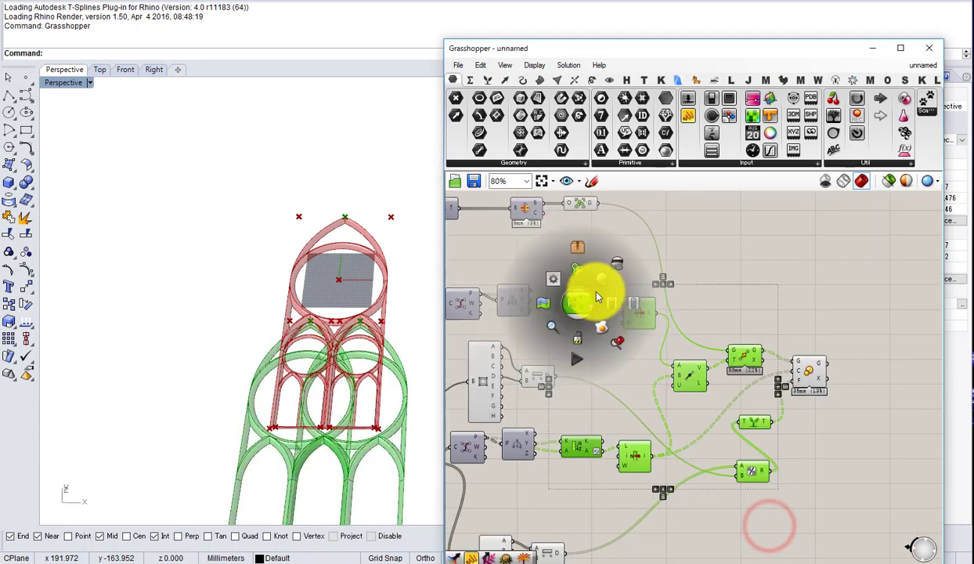
pyautogui.click(616, 266)
pyautogui.click(616, 269)
pyautogui.scroll(5, 386, 343)
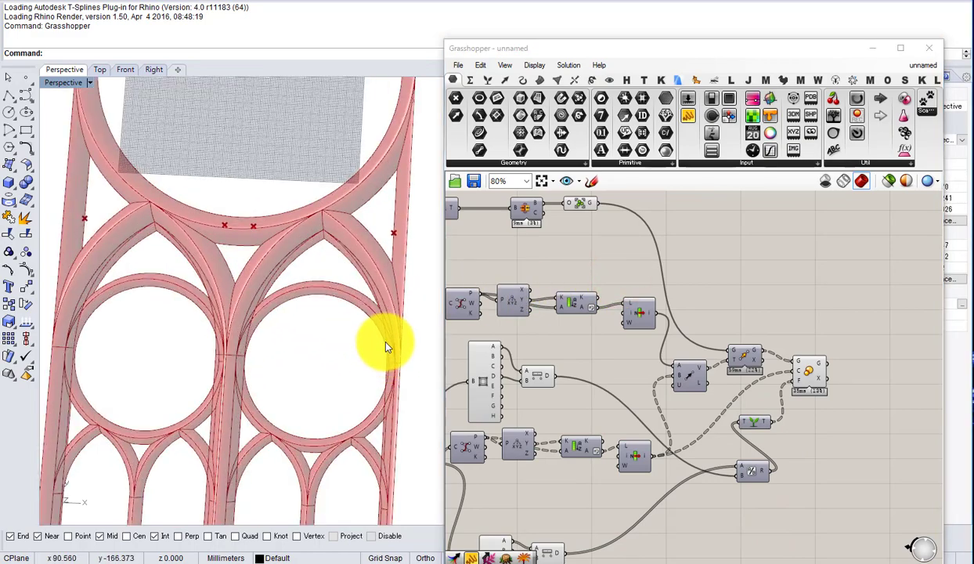
pyautogui.moveTo(393, 295); pyautogui.dragTo(416, 229, button='right')
pyautogui.scroll(-3, 394, 250)
pyautogui.scroll(-3, 559, 359)
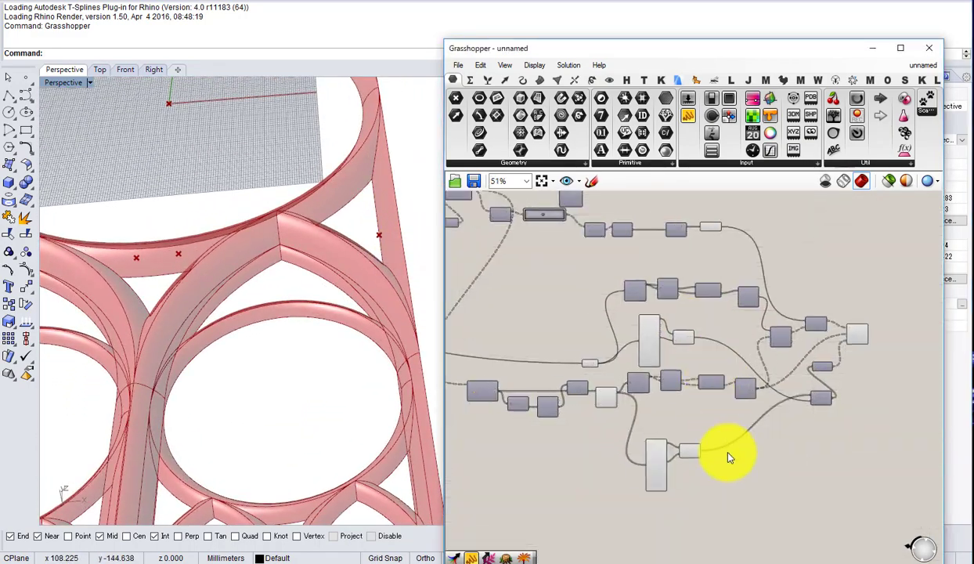
# Step: Turn off the preview of the Geometry, Sub List, Box Corners and Distance components, and of the upstream components of the definition
pyautogui.moveTo(745, 482); pyautogui.dragTo(581, 330)
pyautogui.middleClick(582, 337)
pyautogui.click(620, 307)
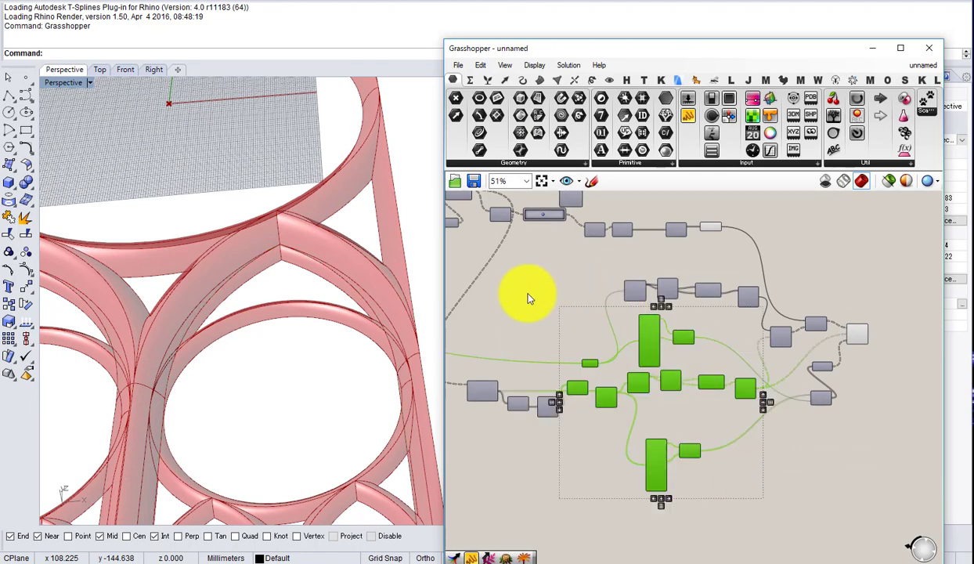
pyautogui.moveTo(378, 276); pyautogui.dragTo(383, 358, button='right')
pyautogui.moveTo(633, 336); pyautogui.dragTo(788, 329, button='right')
pyautogui.scroll(-4, 788, 329)
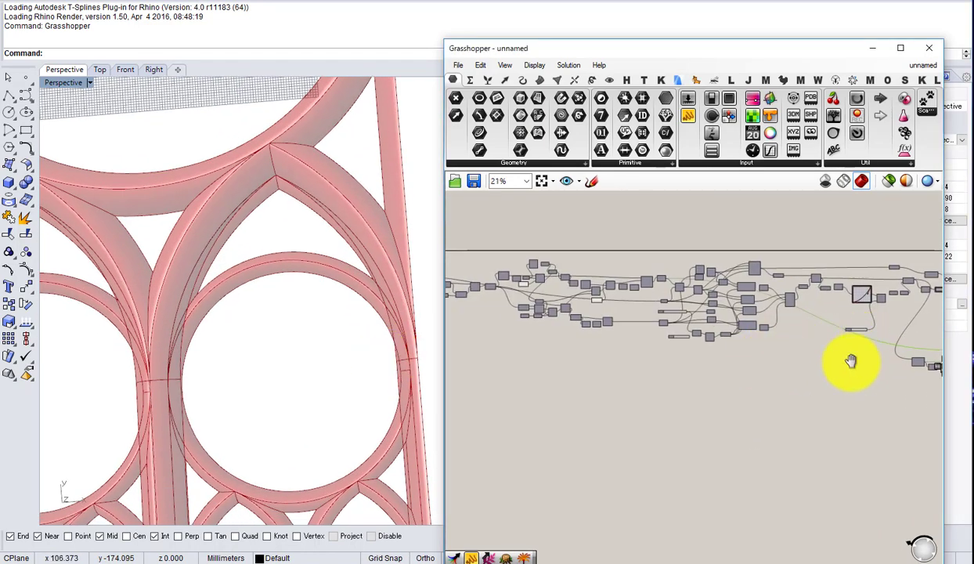
pyautogui.moveTo(838, 406); pyautogui.dragTo(474, 218)
pyautogui.middleClick(511, 324)
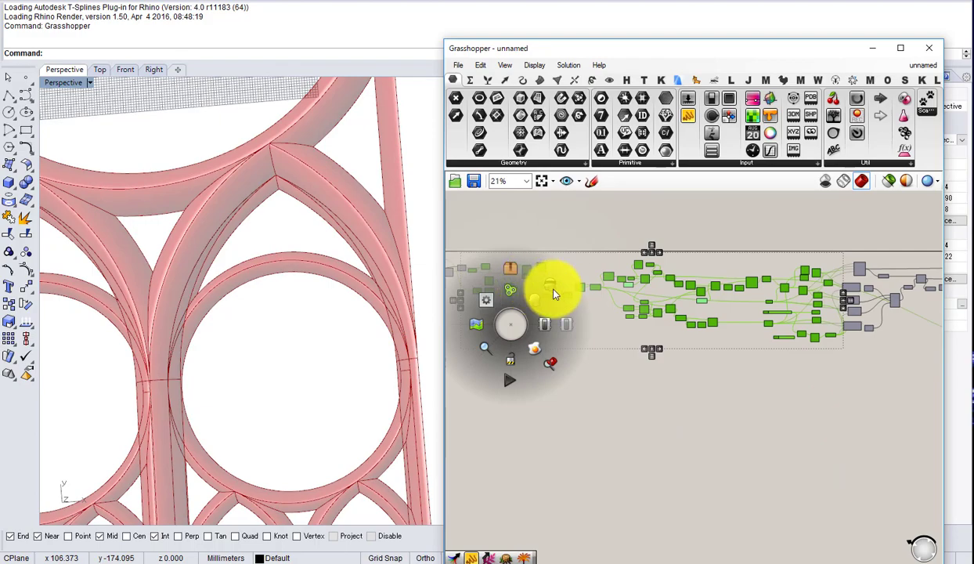
# Step: Examine the scaled tracery inside the two lancets from several angles, close up and as a whole
pyautogui.moveTo(316, 283); pyautogui.dragTo(334, 271, button='right')
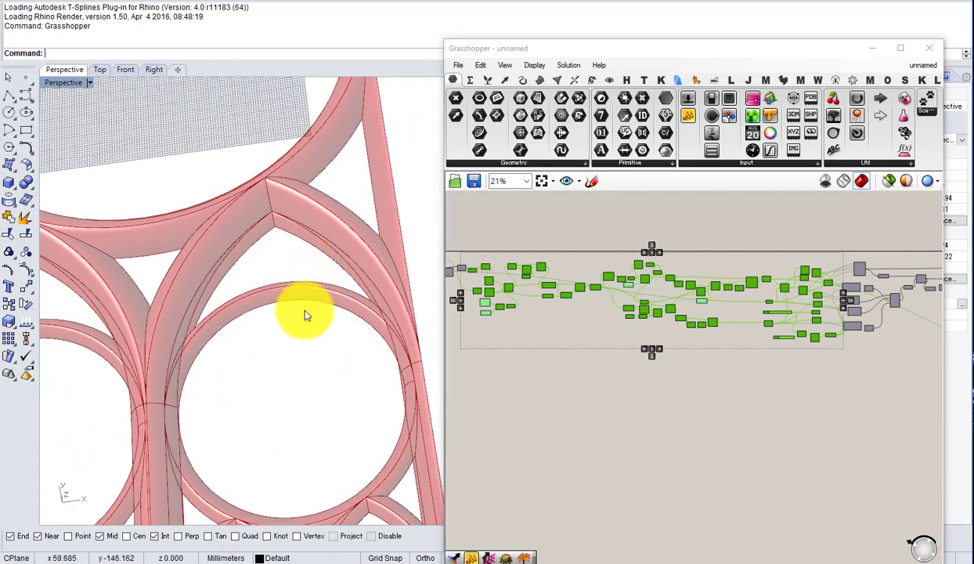
pyautogui.moveTo(305, 315); pyautogui.dragTo(317, 333, button='right')
pyautogui.scroll(-4, 333, 263)
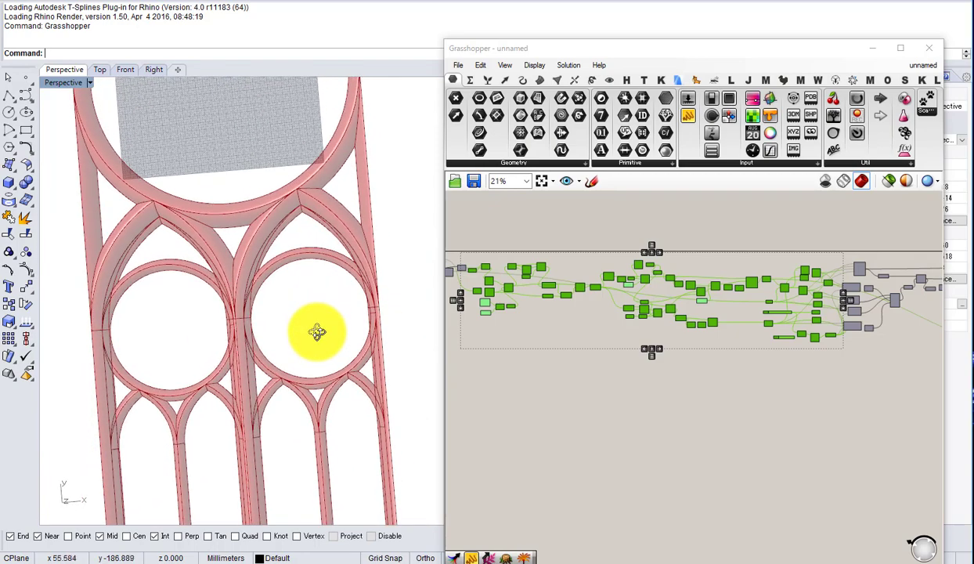
pyautogui.scroll(-4, 314, 325)
pyautogui.scroll(2, 329, 395)
pyautogui.moveTo(329, 400); pyautogui.dragTo(342, 446, button='right')
pyautogui.scroll(3, 302, 270)
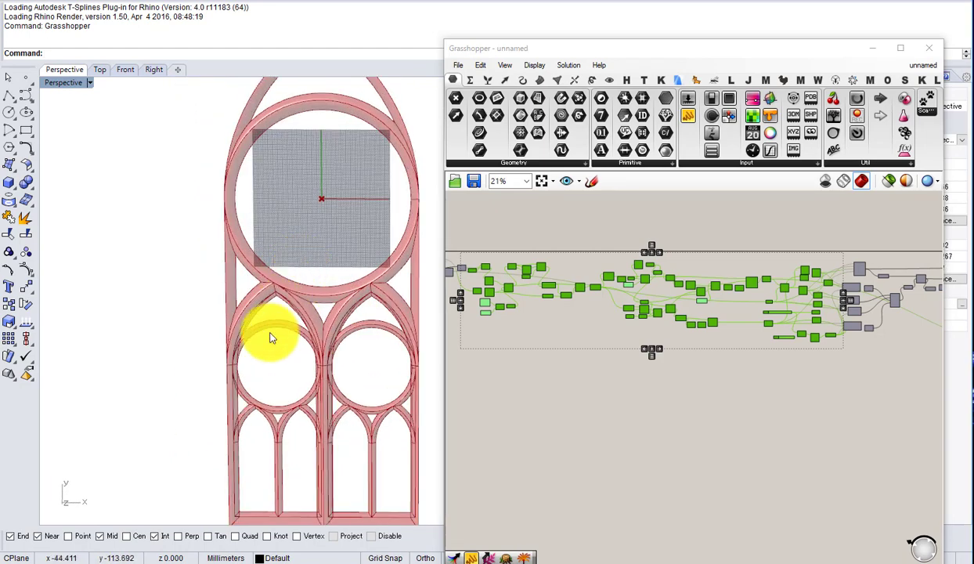
pyautogui.moveTo(272, 337)
pyautogui.mouseDown(button='right')
pyautogui.moveTo(256, 278)
pyautogui.moveTo(257, 341)
pyautogui.mouseUp(button='right')
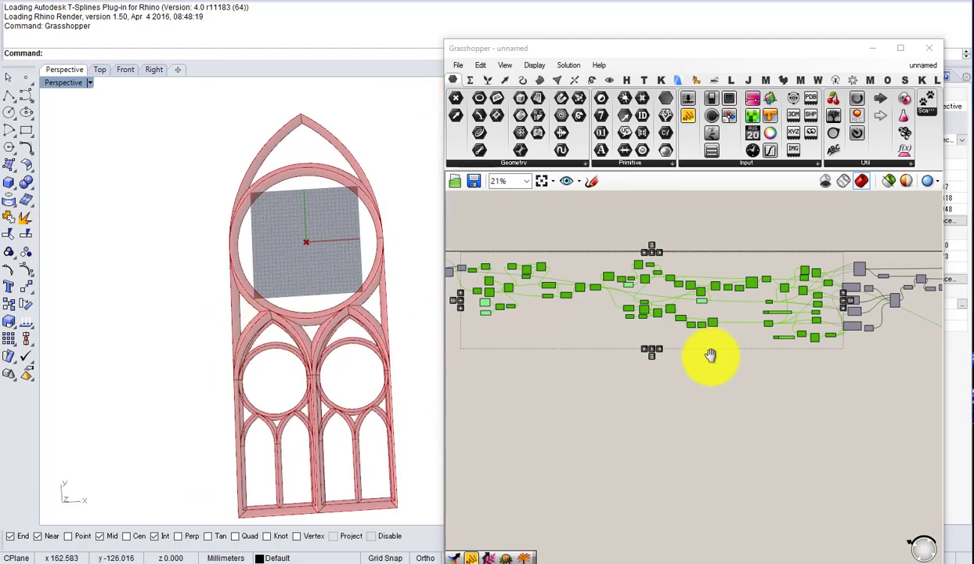
pyautogui.moveTo(587, 321); pyautogui.dragTo(457, 326, button='right')
pyautogui.moveTo(276, 322); pyautogui.dragTo(266, 344, button='right')
pyautogui.moveTo(603, 358); pyautogui.dragTo(491, 364, button='right')
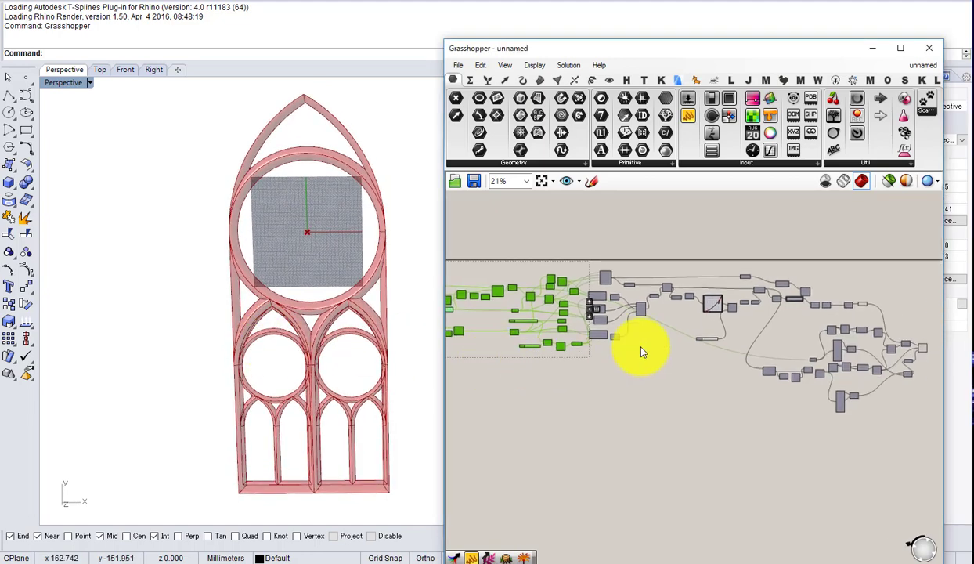
pyautogui.click(639, 360)
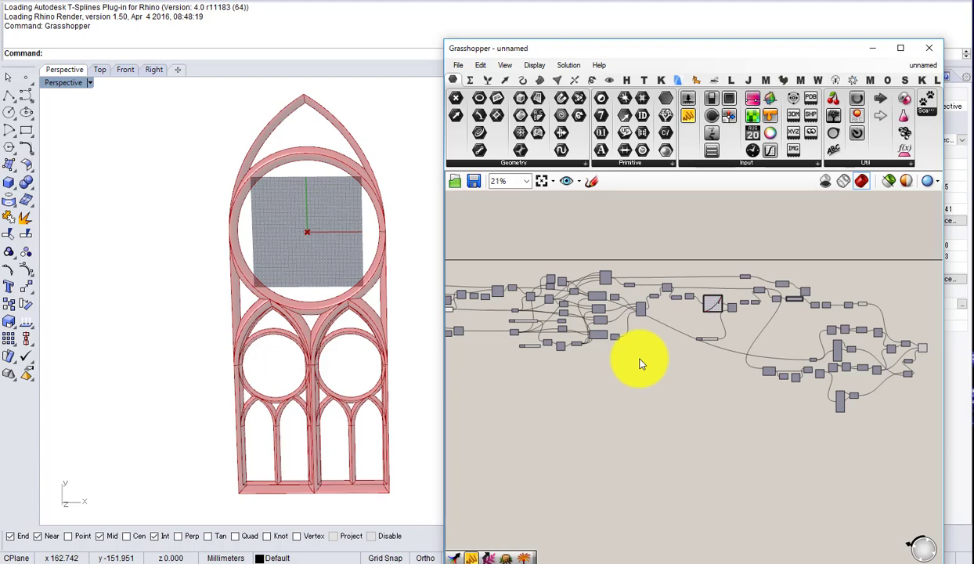
pyautogui.moveTo(350, 407); pyautogui.dragTo(284, 322, button='right')
pyautogui.scroll(7, 248, 333)
pyautogui.scroll(-8, 283, 322)
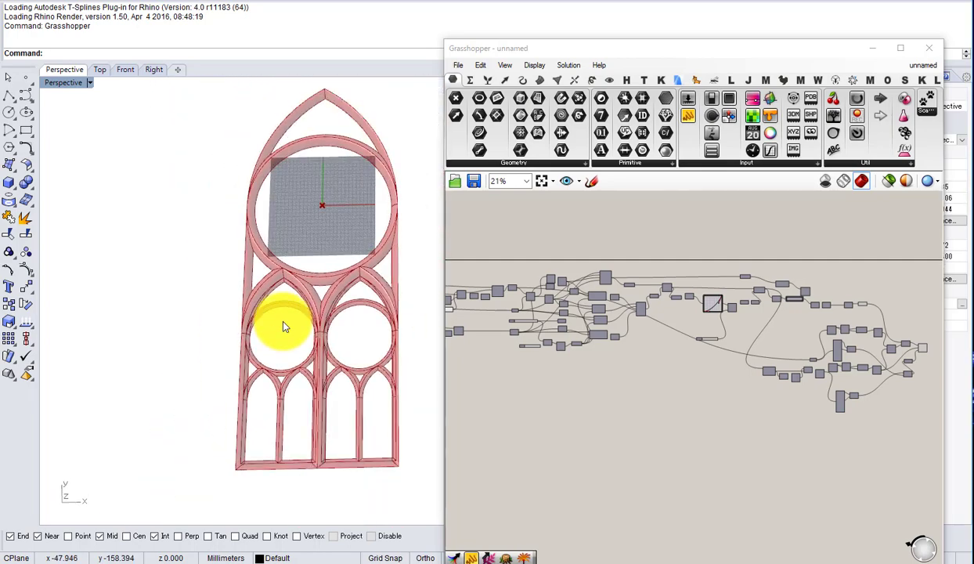
pyautogui.scroll(8, 284, 322)
pyautogui.scroll(-5, 284, 327)
pyautogui.scroll(1, 284, 327)
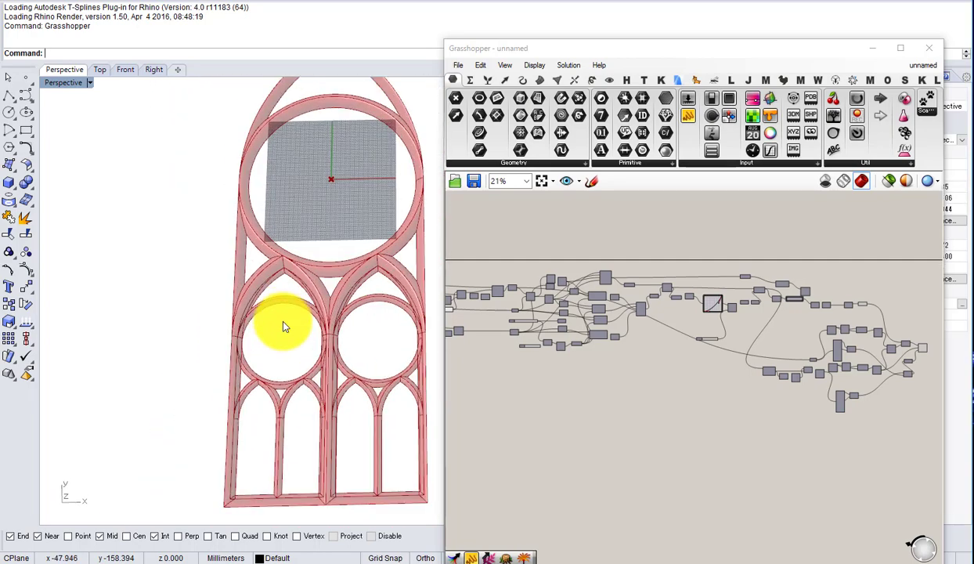
# Step: Turn off the preview of the original tracery Group and inspect the two scaled copies on their own
pyautogui.scroll(5, 733, 333)
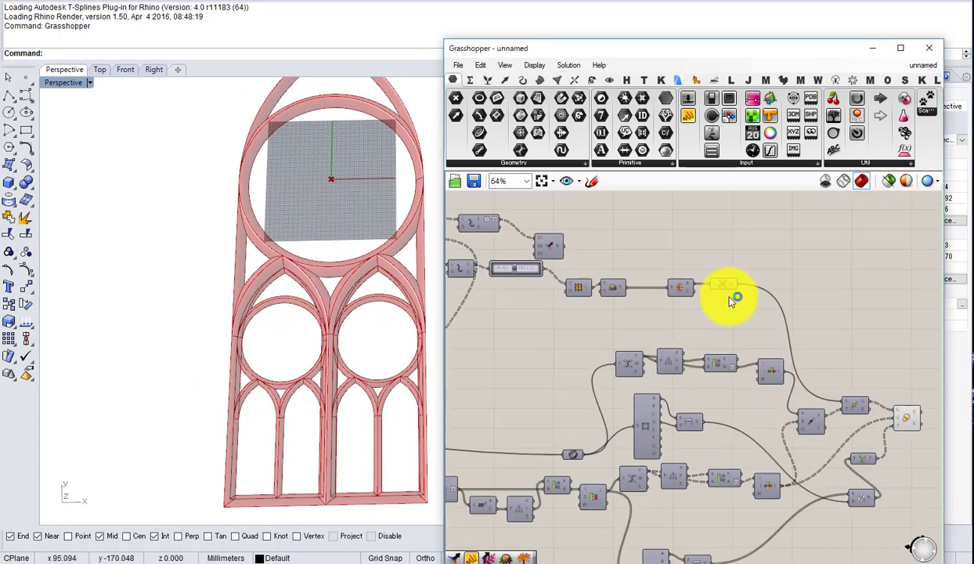
pyautogui.moveTo(733, 314); pyautogui.dragTo(709, 284)
pyautogui.middleClick(729, 304)
pyautogui.click(764, 257)
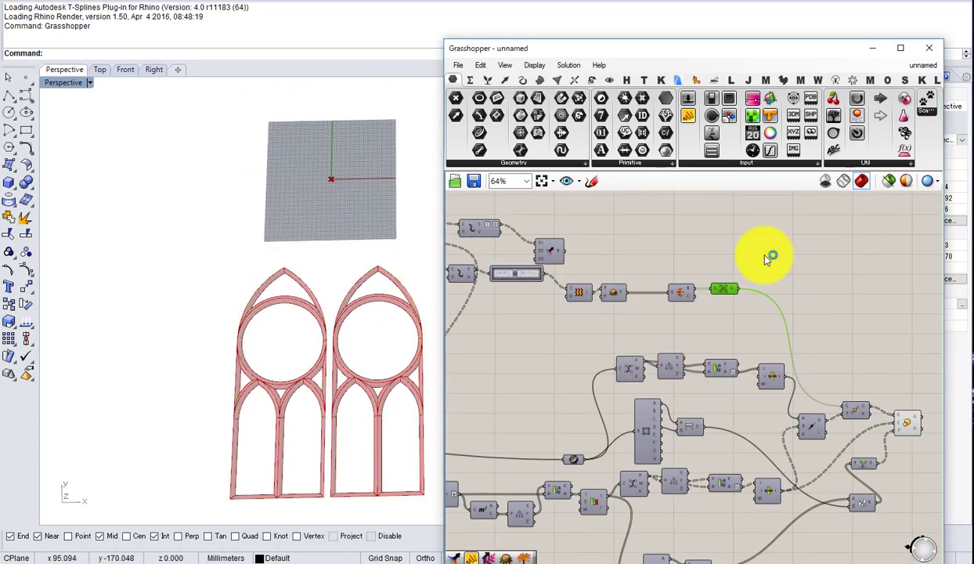
pyautogui.moveTo(423, 297); pyautogui.dragTo(394, 260, button='right')
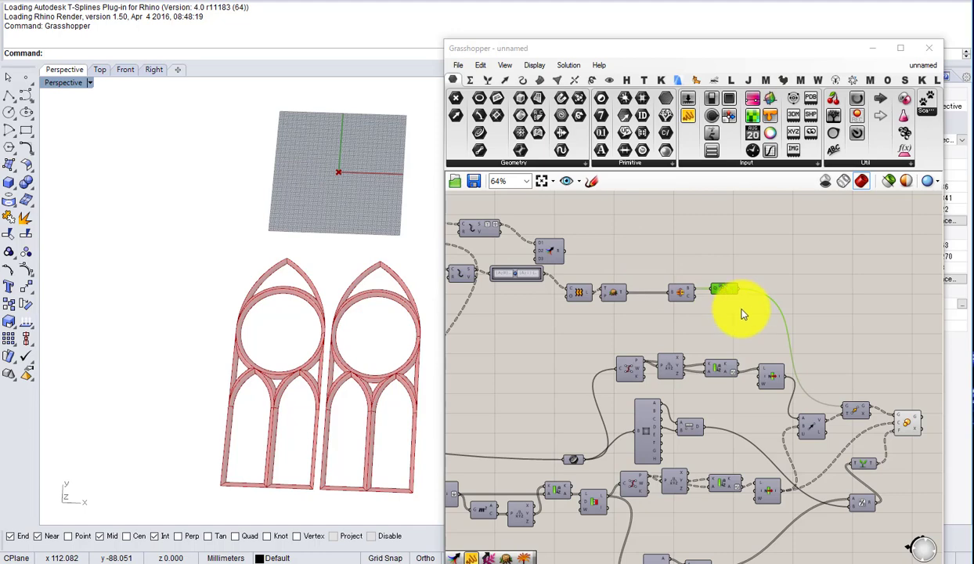
# Step: Trace the definition back upstream to the script components with crv, pt and dist inputs and their Merge component
pyautogui.moveTo(598, 323); pyautogui.dragTo(817, 321, button='right')
pyautogui.moveTo(687, 322); pyautogui.dragTo(841, 323, button='right')
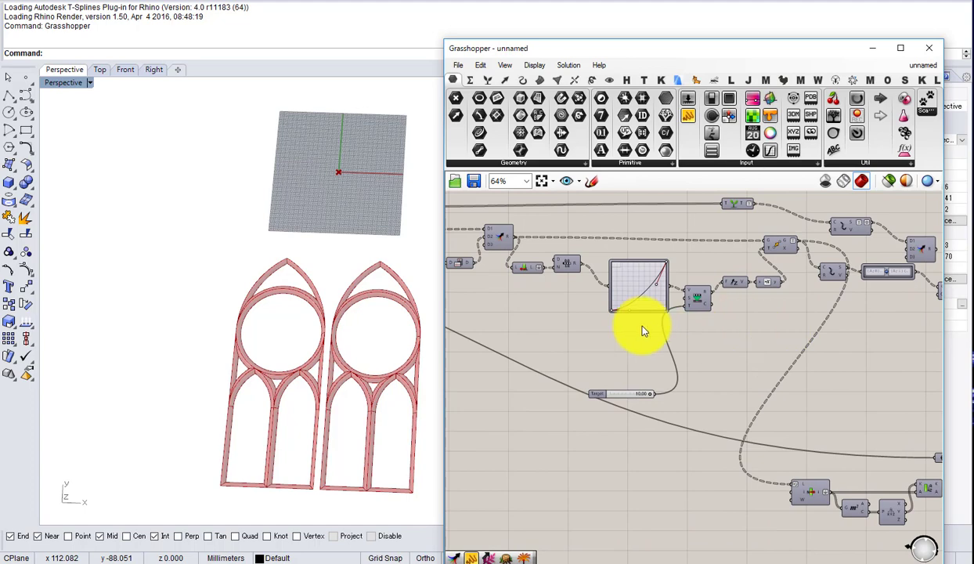
pyautogui.scroll(-3, 752, 337)
pyautogui.moveTo(638, 347); pyautogui.dragTo(880, 356, button='right')
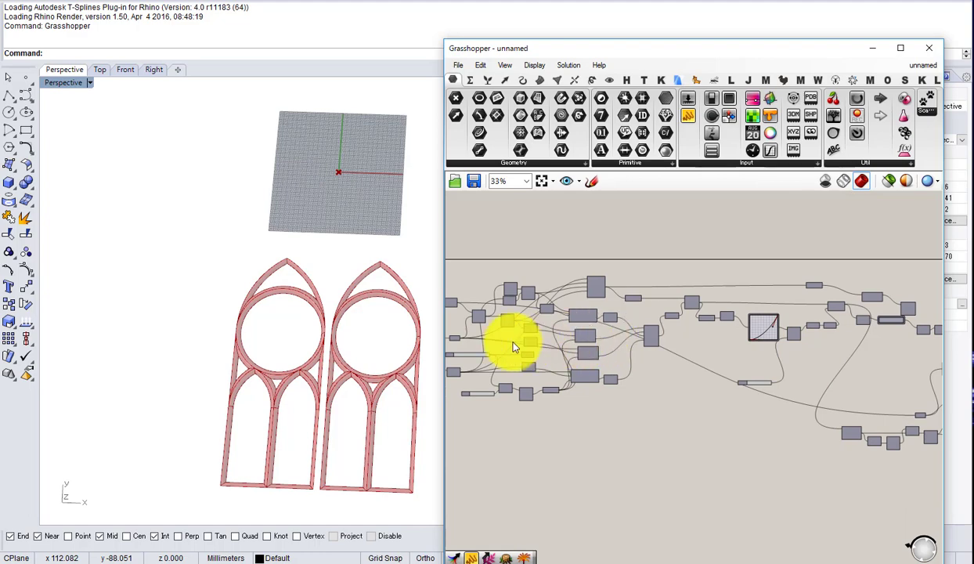
pyautogui.scroll(4, 692, 312)
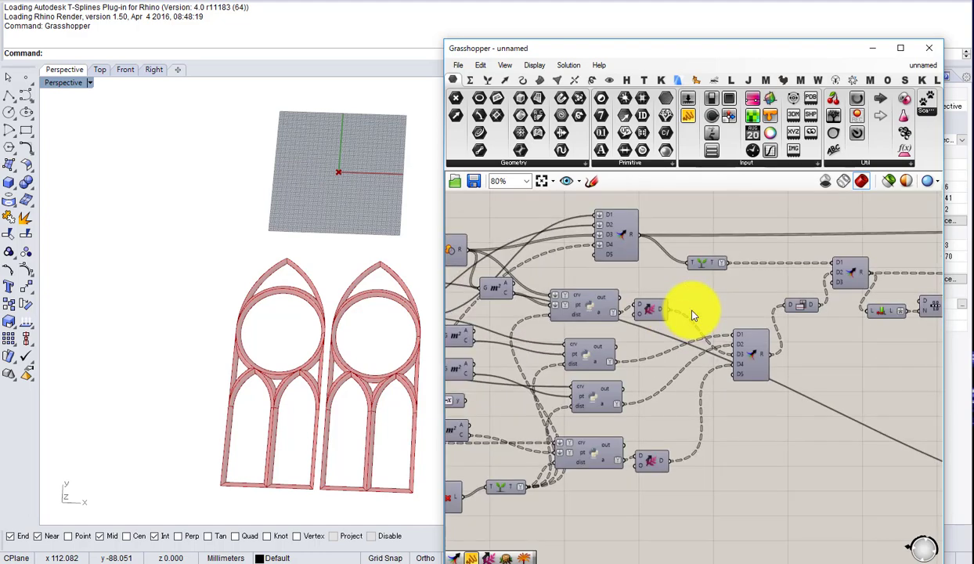